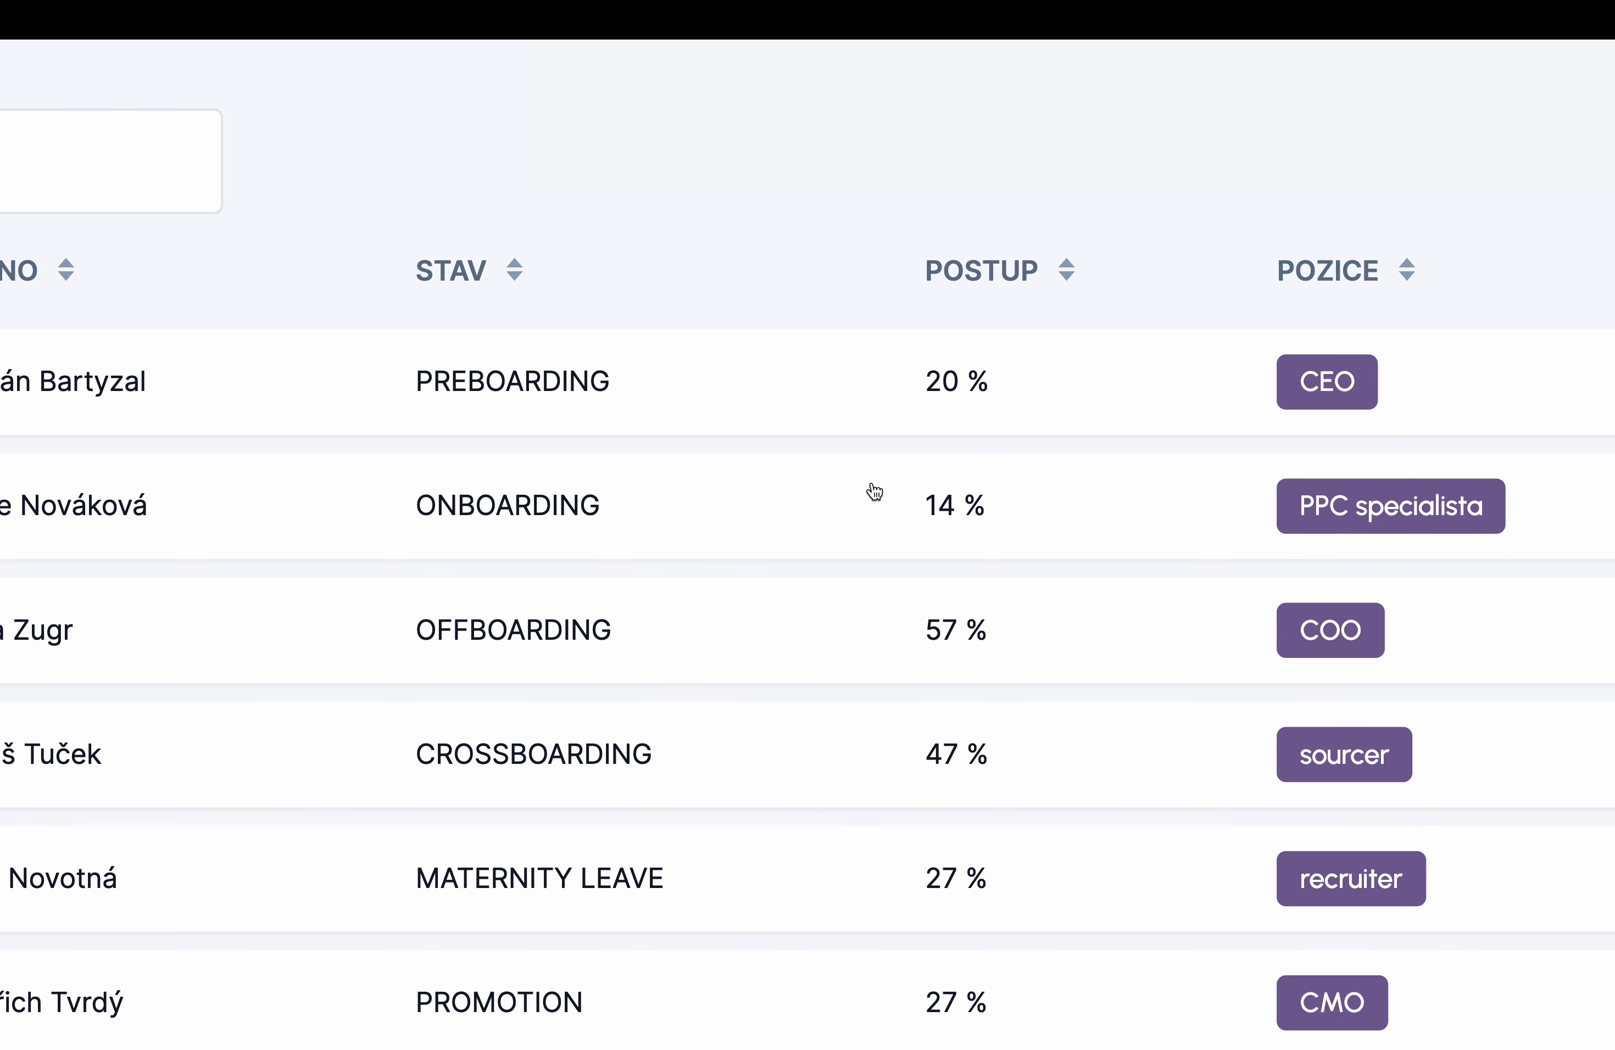
- Open the Zaměstnanci list and view the CEO's employee record in preboarding status
{"action": "scroll", "coordinate": [667, 464], "scroll_direction": "right", "scroll_amount": 10}
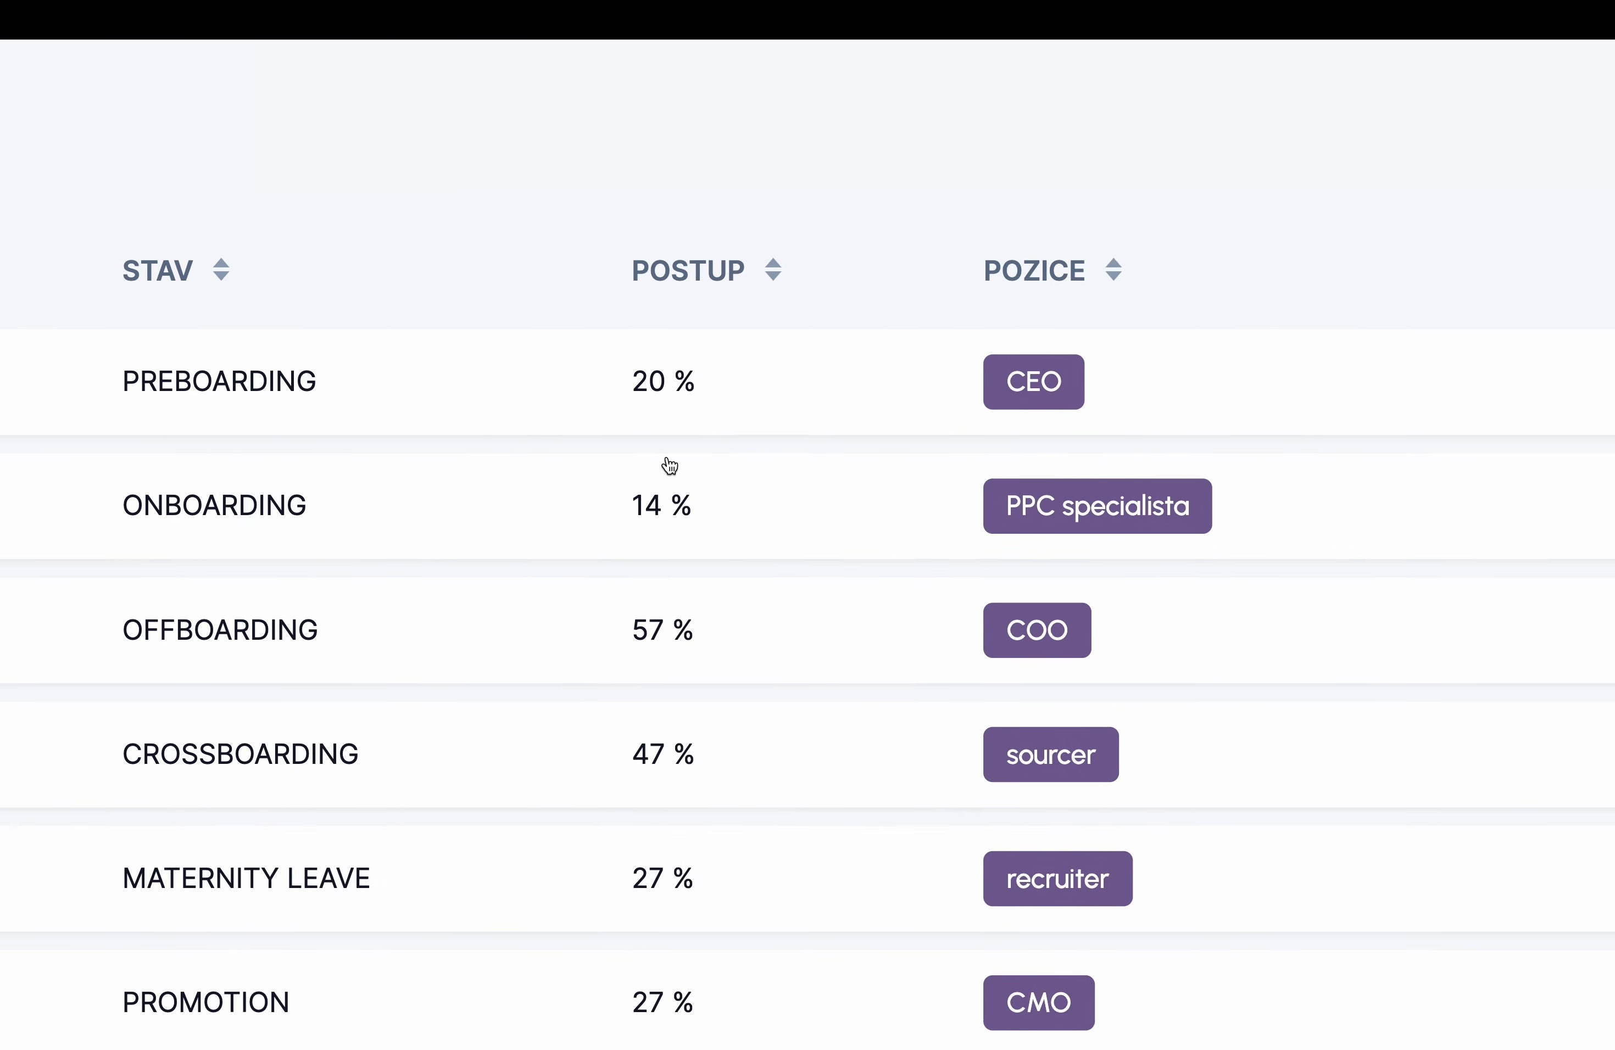
{"action": "scroll", "coordinate": [667, 465], "scroll_direction": "right", "scroll_amount": 10}
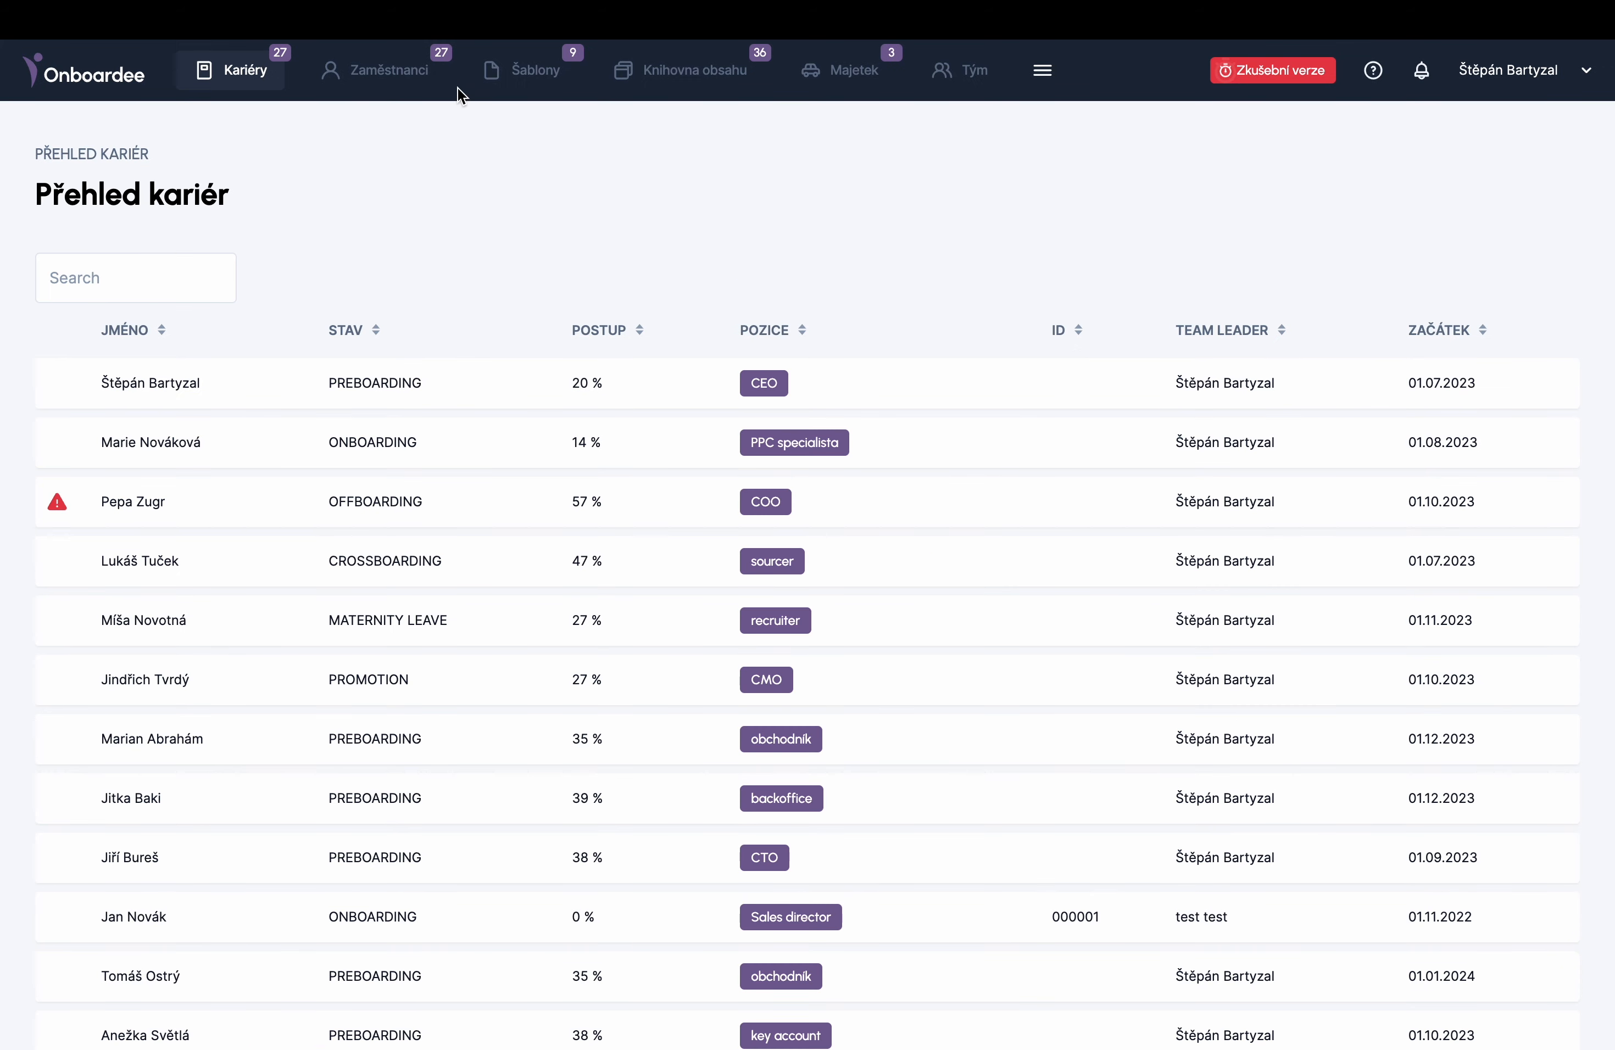
{"action": "left_click", "coordinate": [407, 77]}
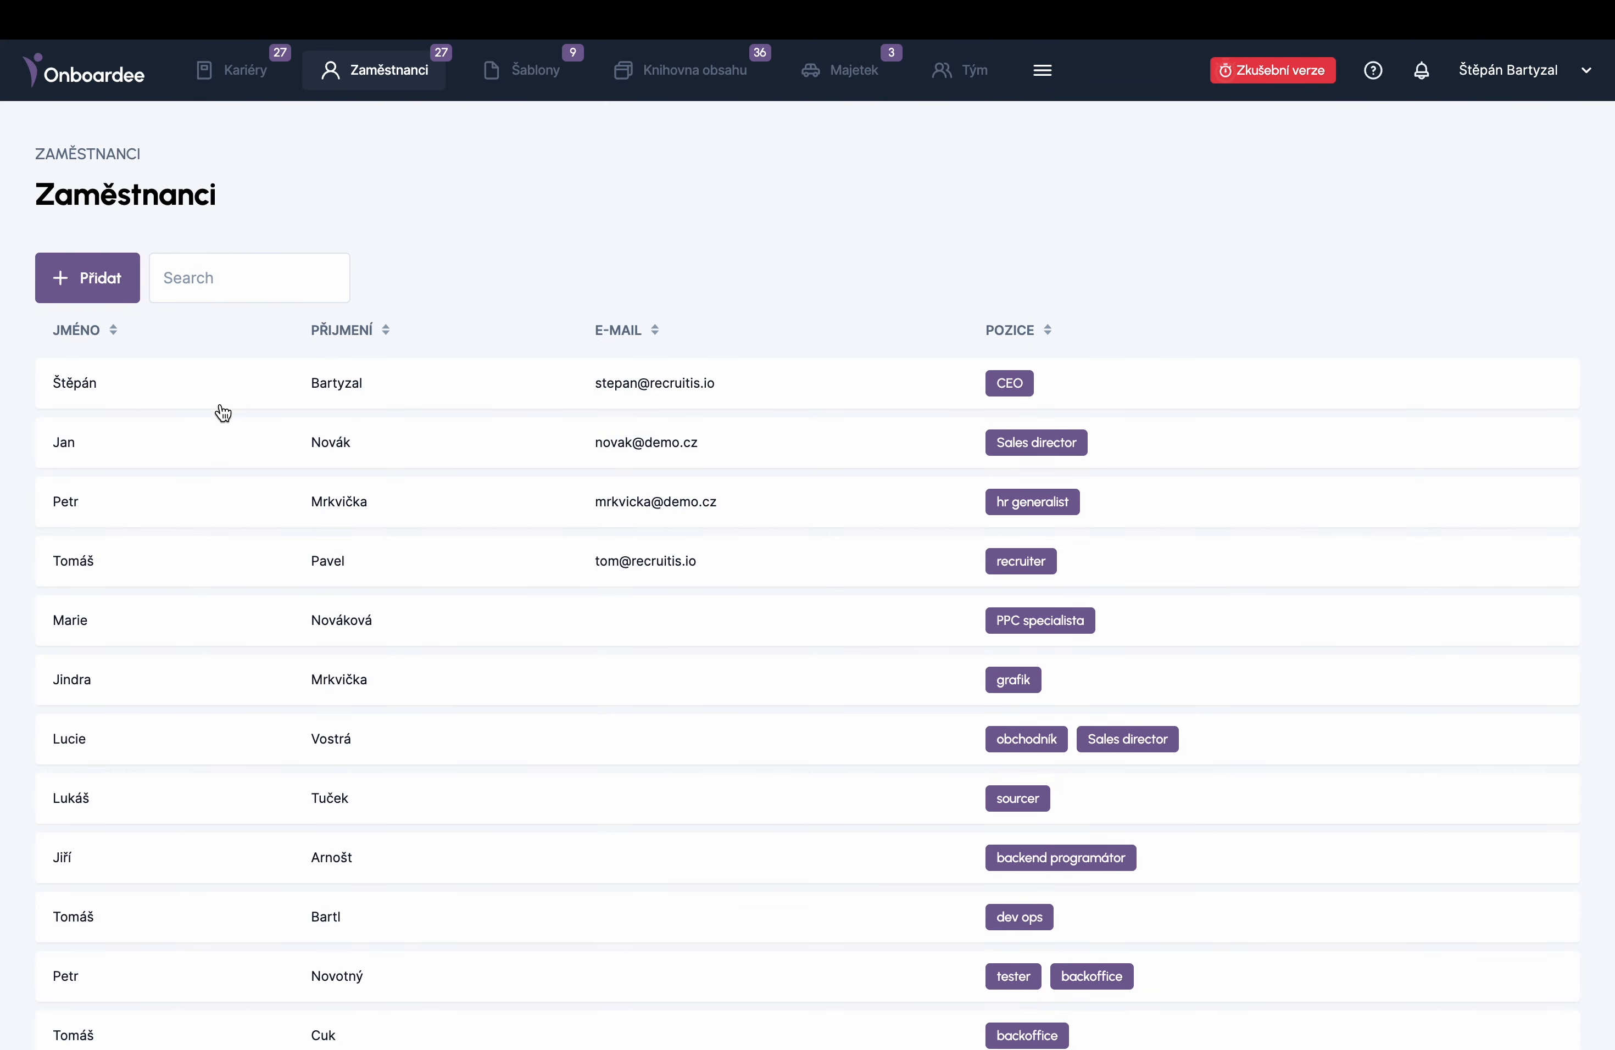
{"action": "scroll", "coordinate": [224, 409], "scroll_direction": "down", "scroll_amount": 5}
{"action": "scroll", "coordinate": [223, 409], "scroll_direction": "up", "scroll_amount": 5}
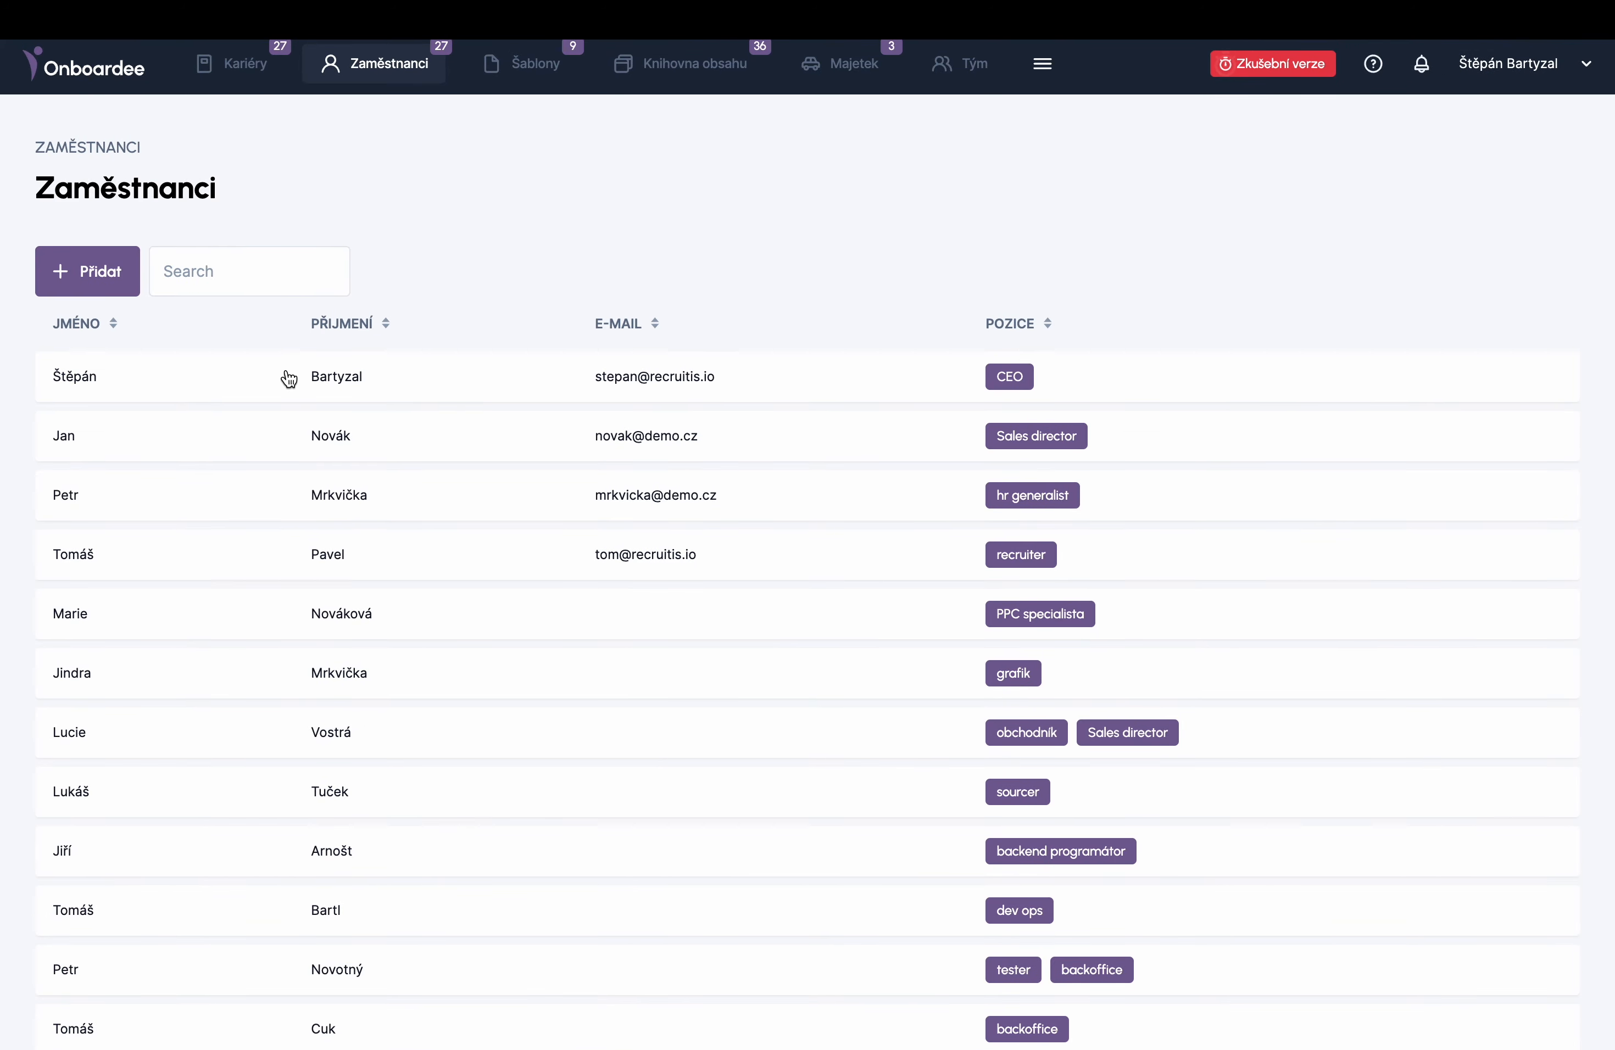
{"action": "left_click", "coordinate": [278, 376]}
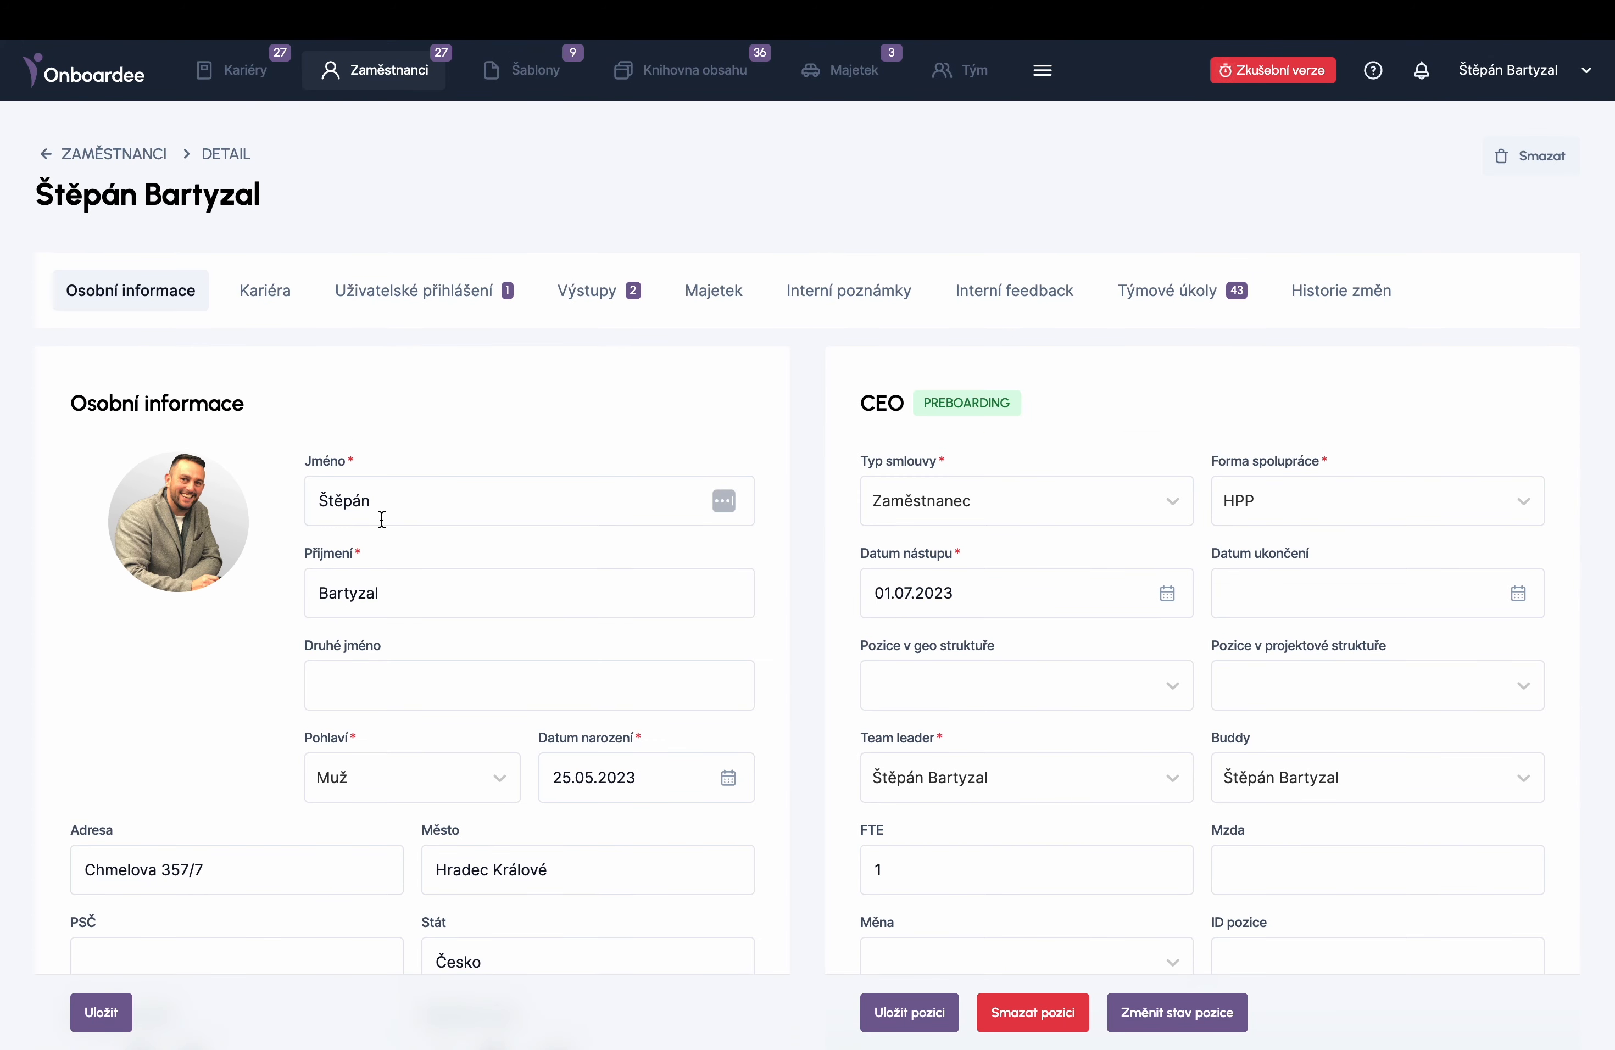
{"action": "scroll", "coordinate": [382, 518], "scroll_direction": "down", "scroll_amount": 7}
{"action": "scroll", "coordinate": [381, 518], "scroll_direction": "up", "scroll_amount": 8}
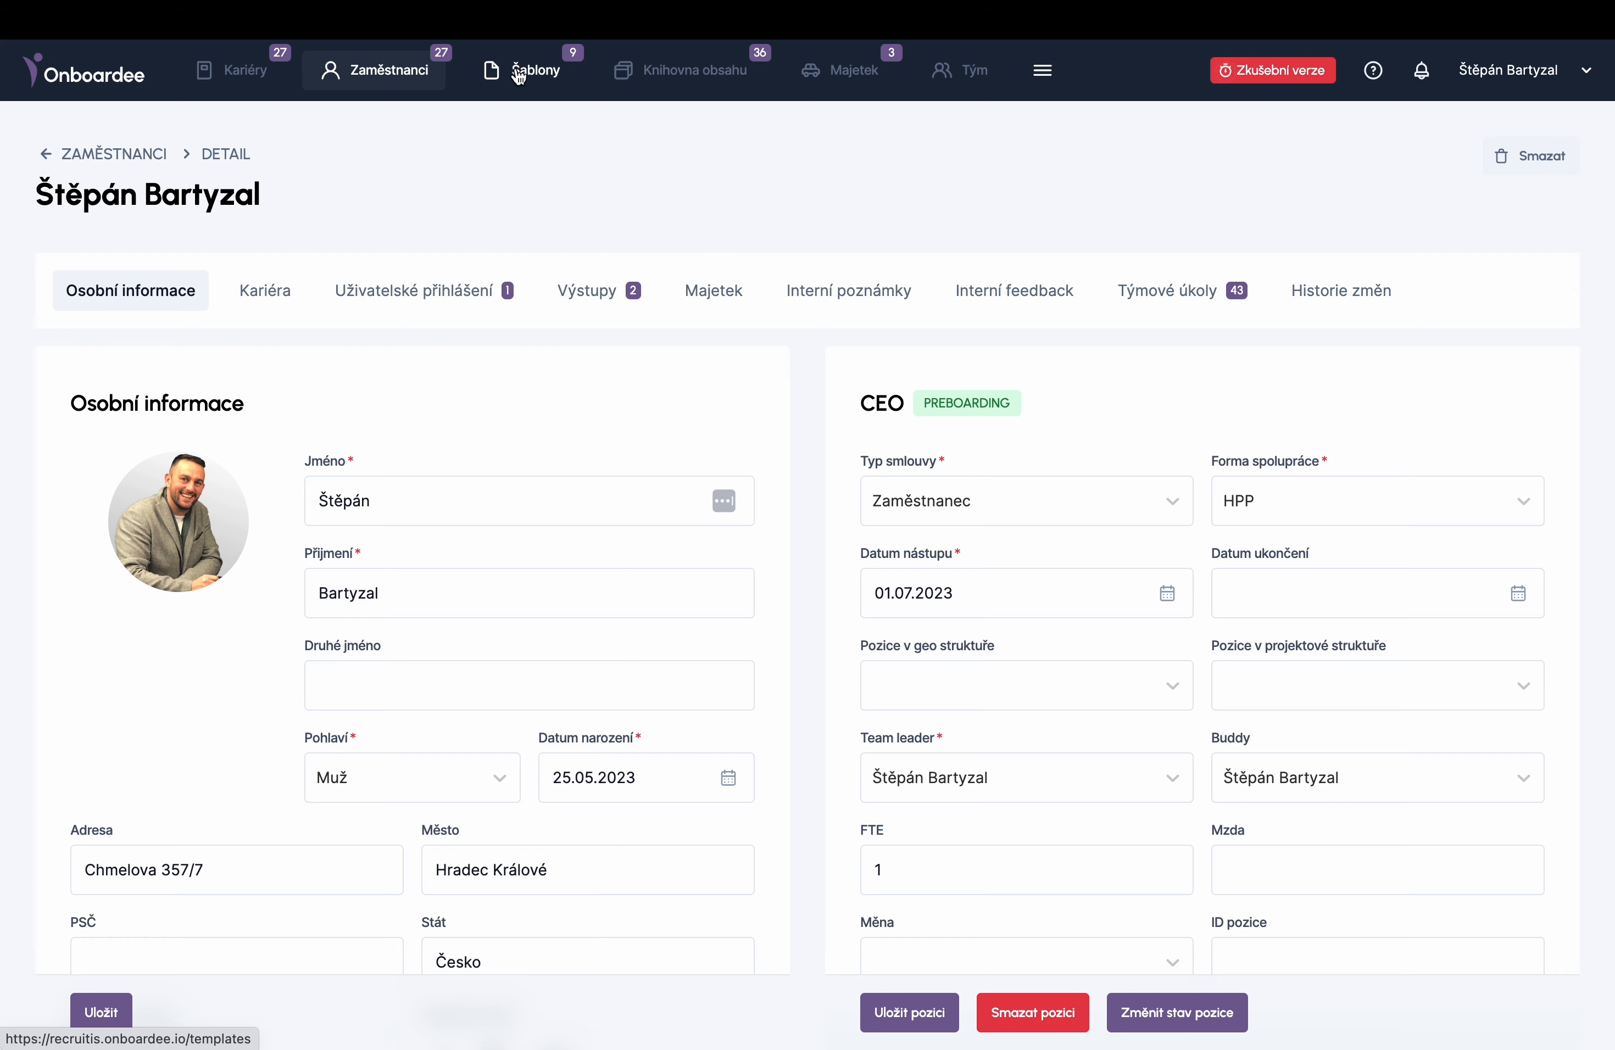
- Open the preboarding/onboarding template from Šablony to see its milestones and tasks
{"action": "left_click", "coordinate": [536, 73]}
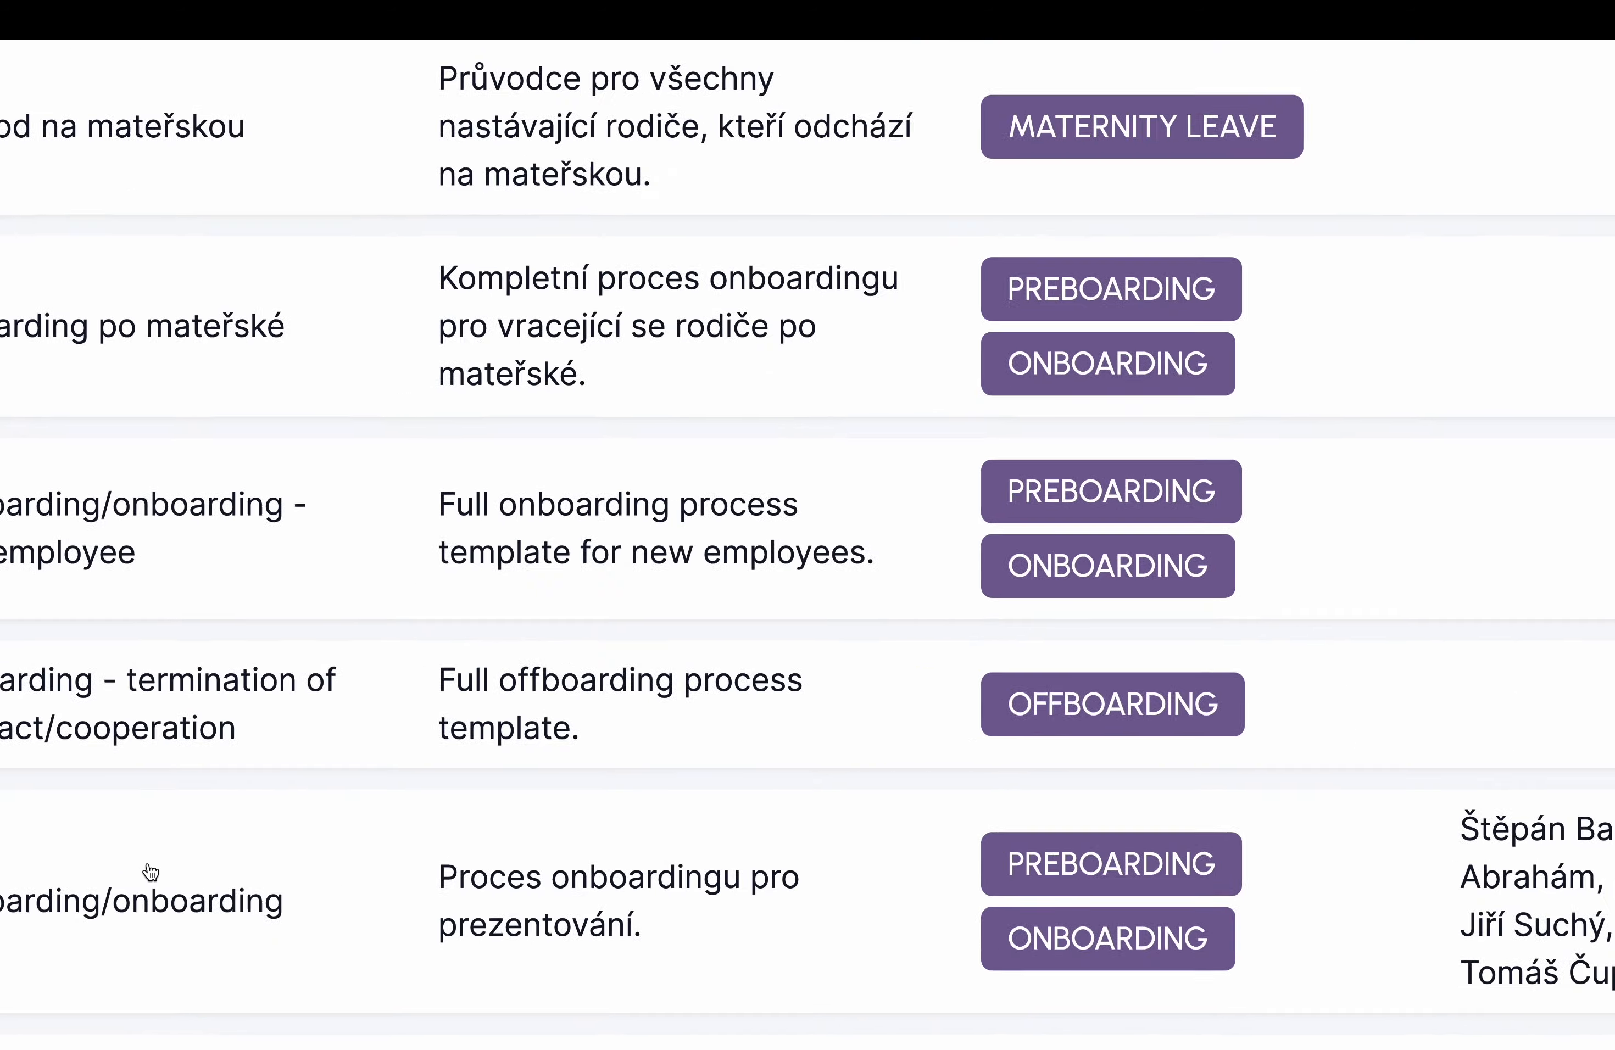
{"action": "scroll", "coordinate": [147, 867], "scroll_direction": "down", "scroll_amount": 4}
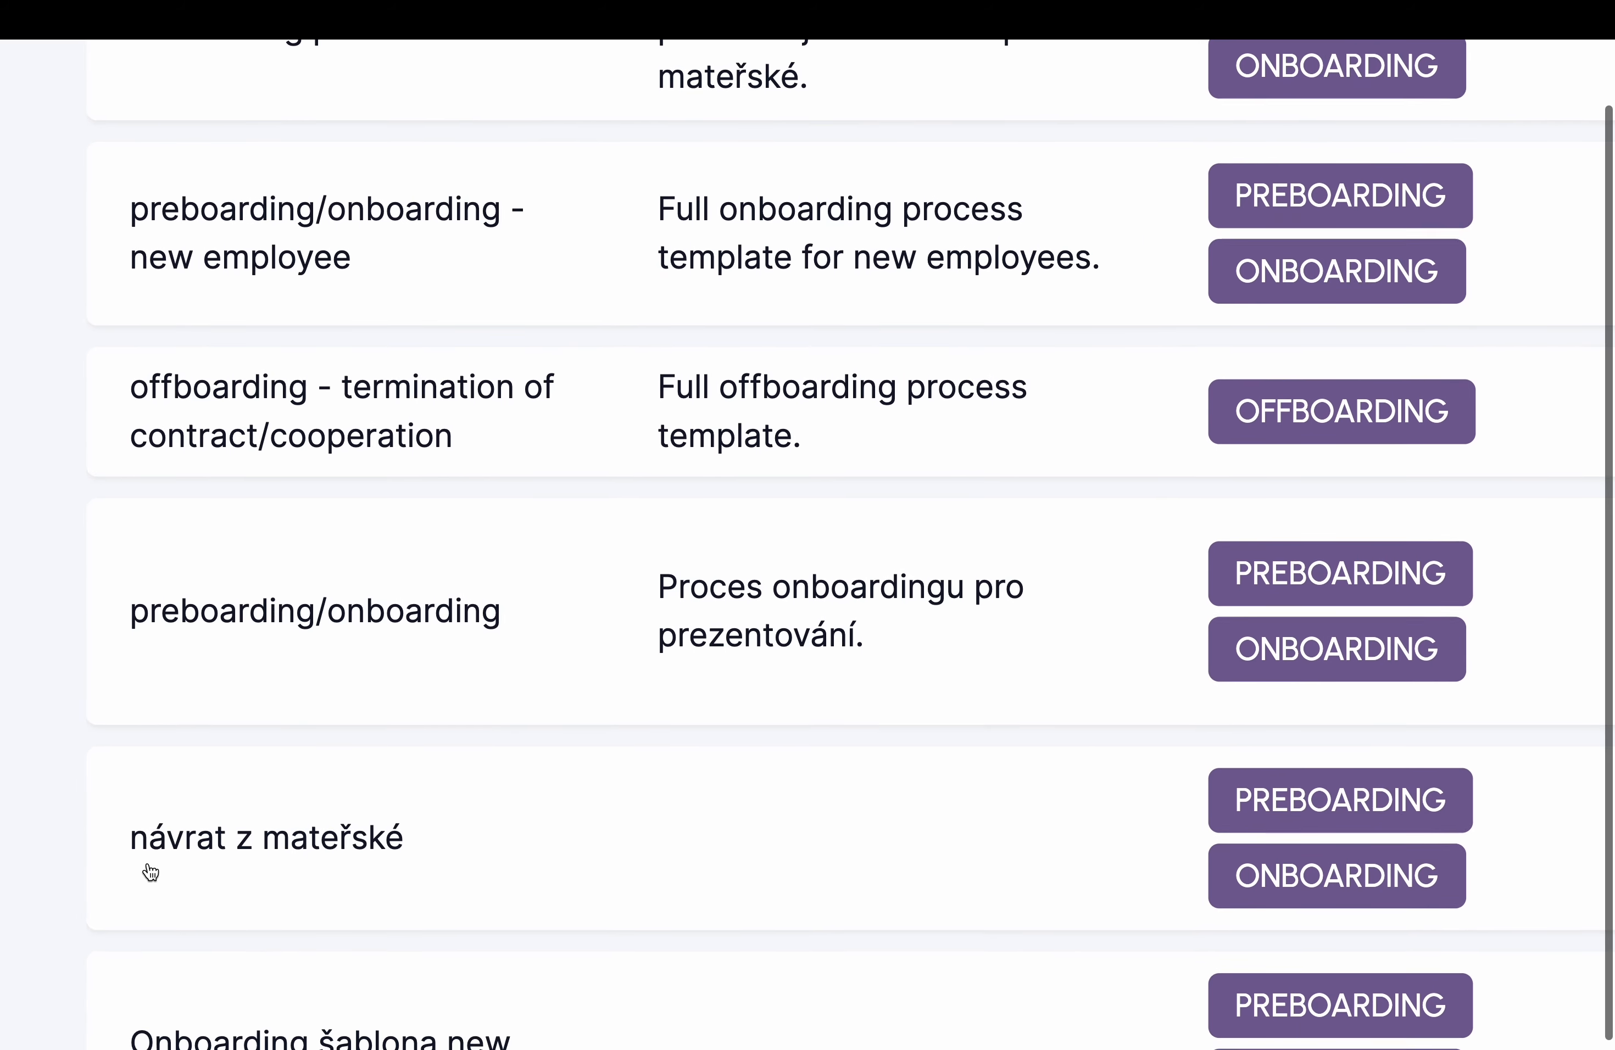
{"action": "left_click", "coordinate": [304, 616]}
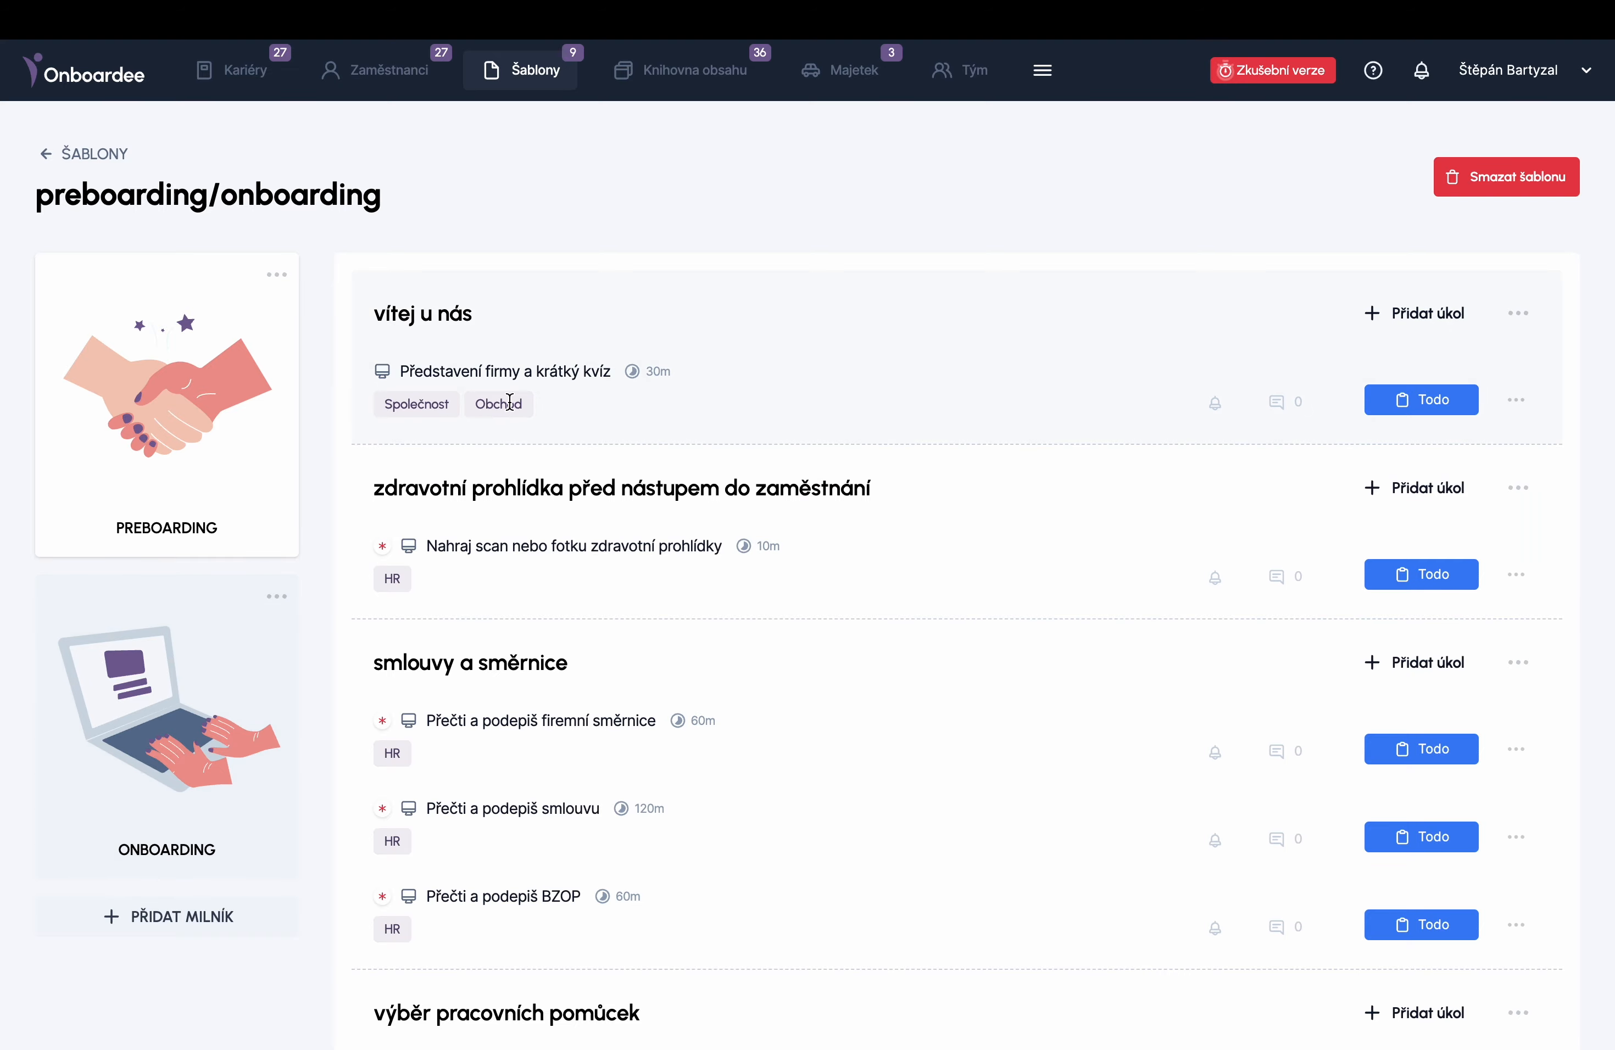
{"action": "scroll", "coordinate": [509, 402], "scroll_direction": "down", "scroll_amount": 3}
{"action": "scroll", "coordinate": [509, 403], "scroll_direction": "up", "scroll_amount": 3}
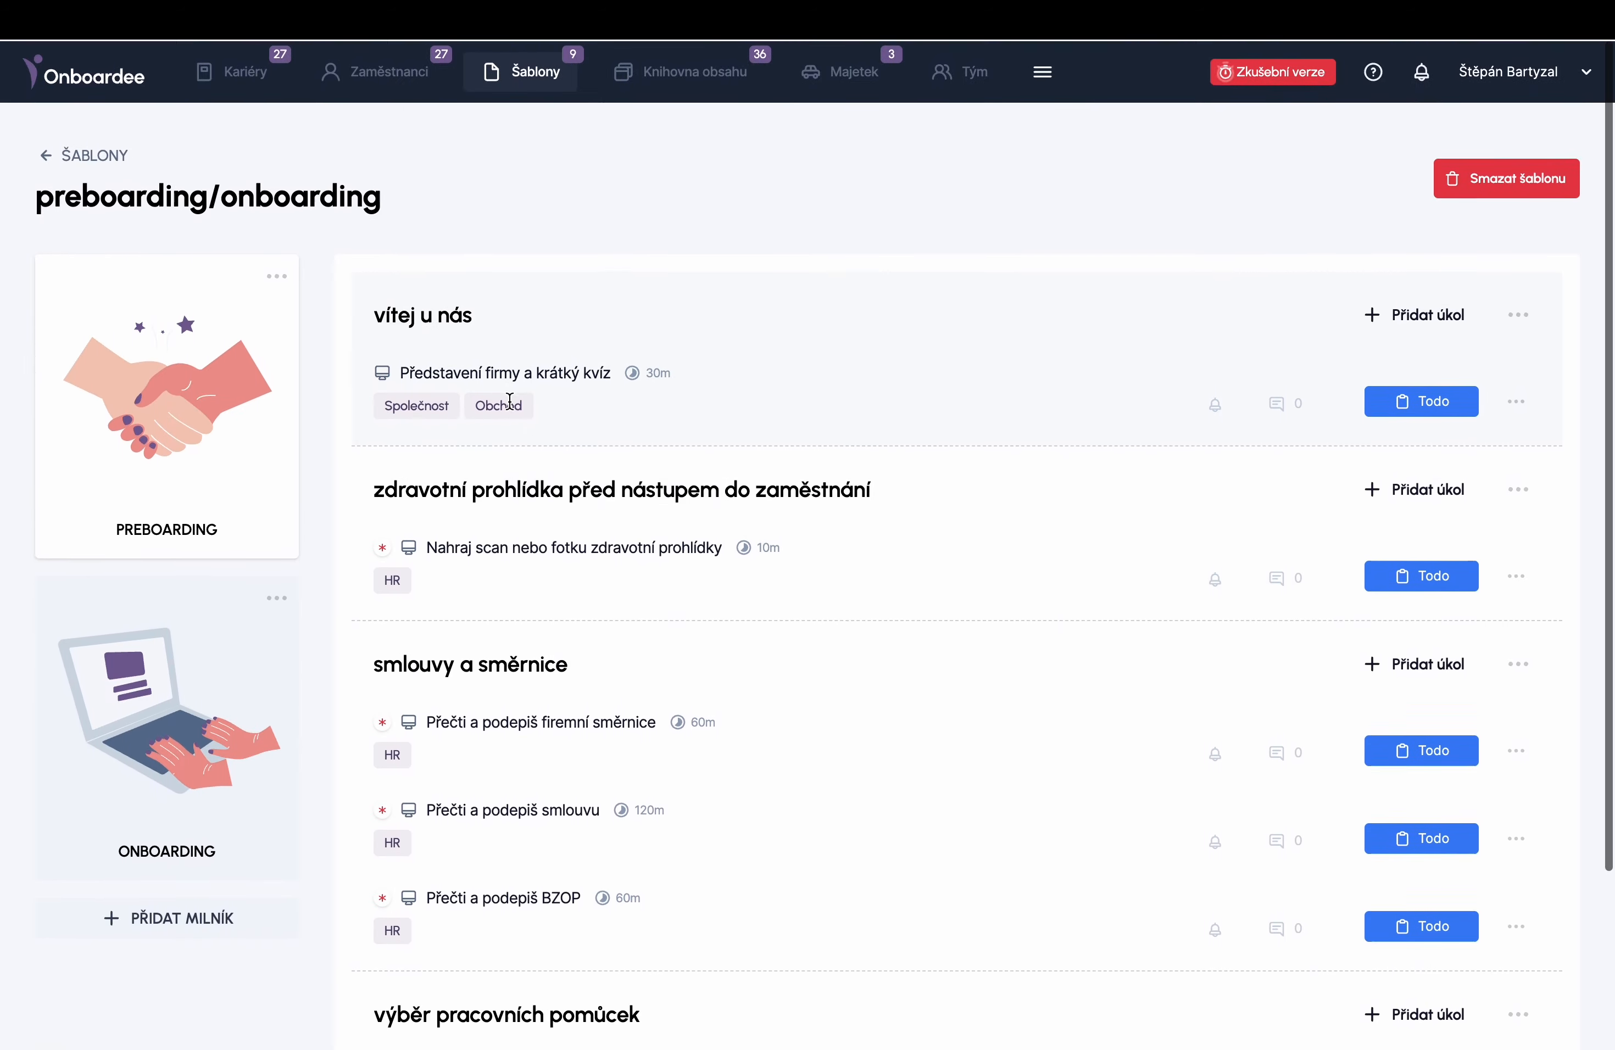
- Review the 'Představení firmy a krátký kvíz' task details (deadline 30), then go to the content library
{"action": "left_click", "coordinate": [525, 371]}
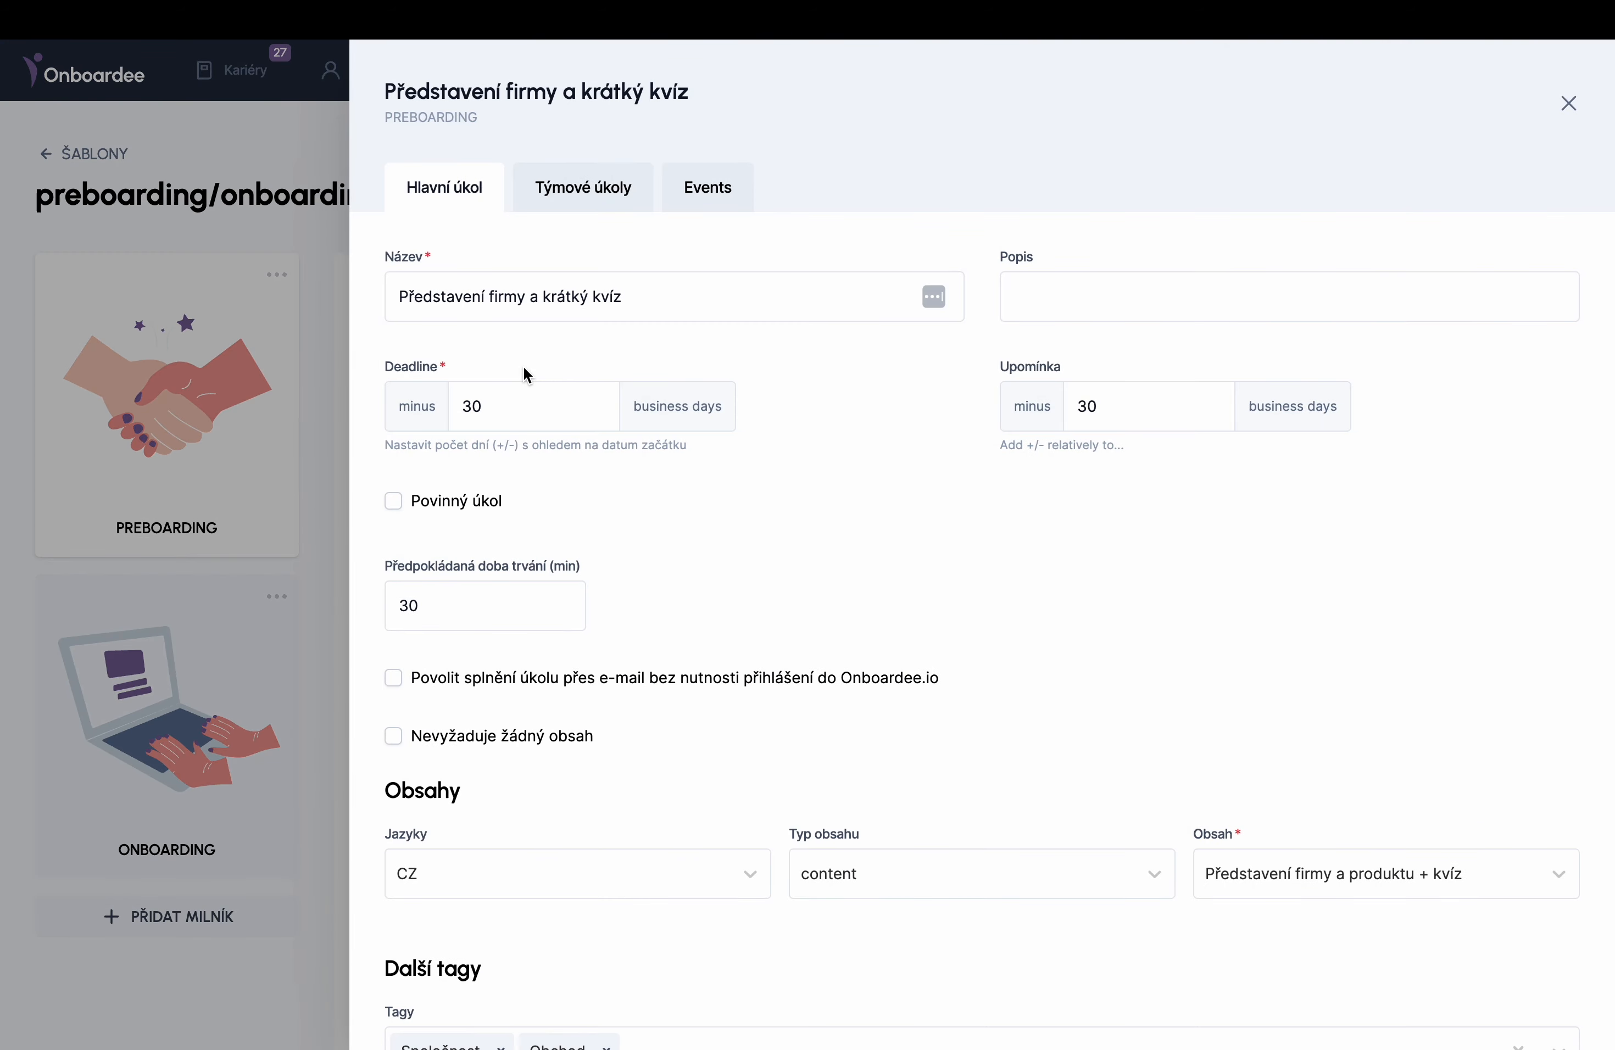
{"action": "left_click_drag", "start_coordinate": [516, 409], "coordinate": [448, 412]}
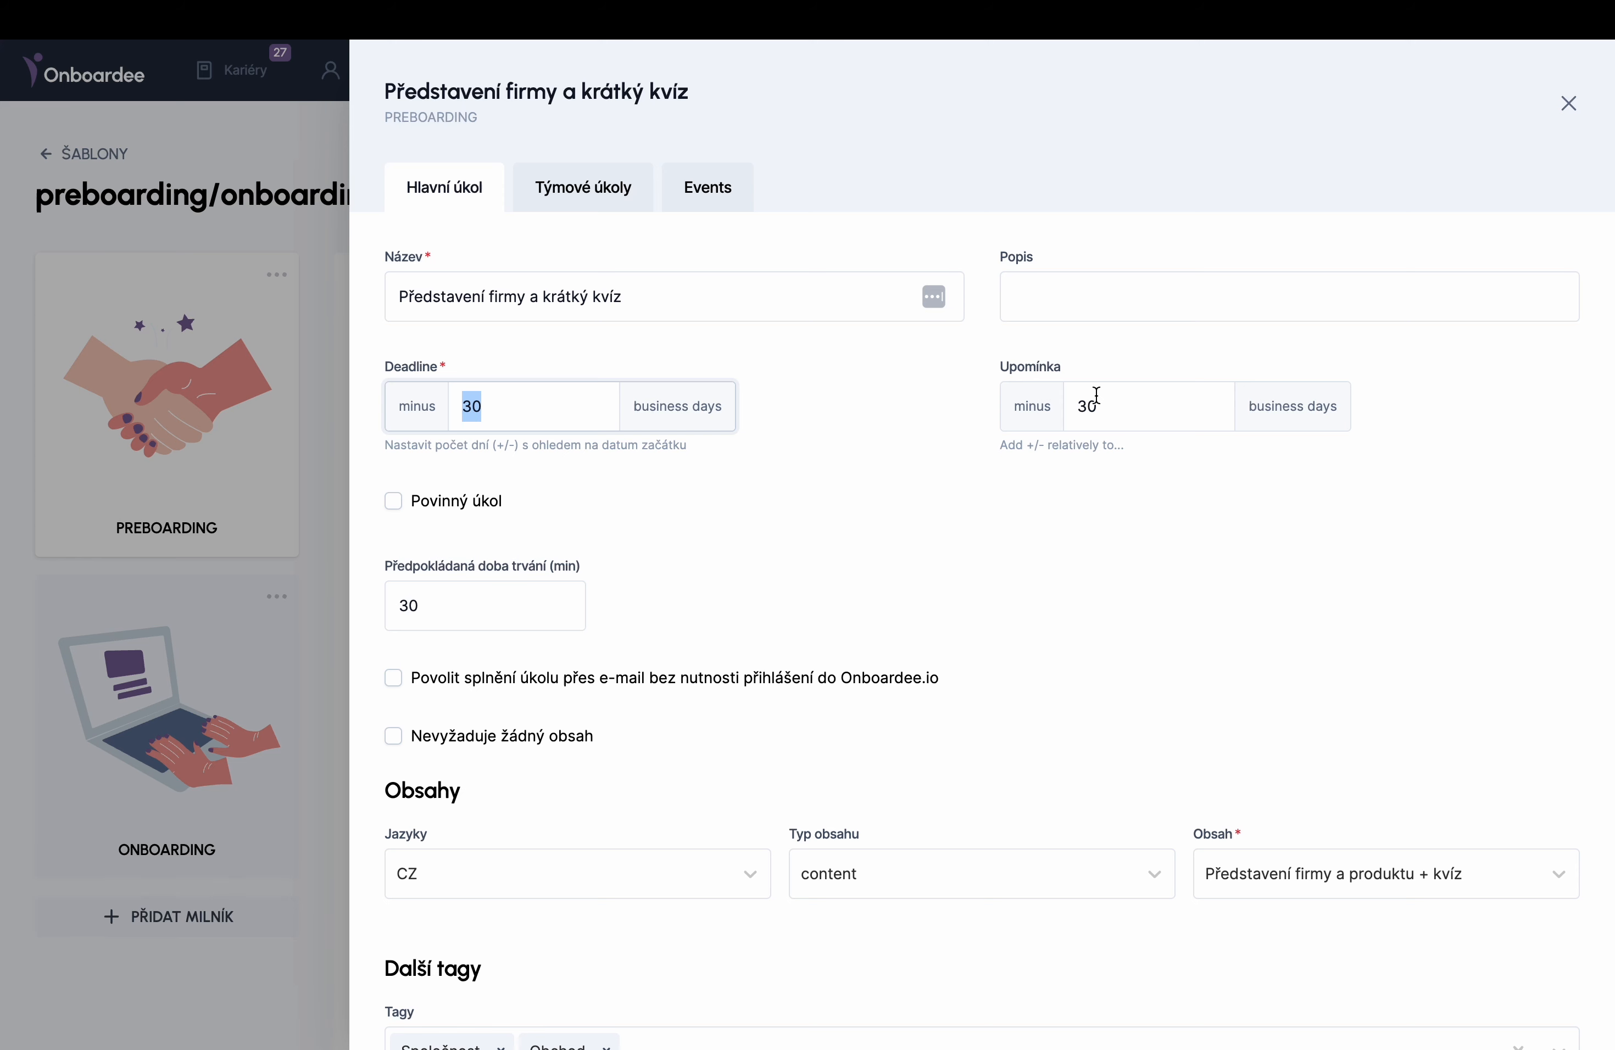
{"action": "left_click", "coordinate": [1322, 881]}
{"action": "left_click", "coordinate": [305, 276]}
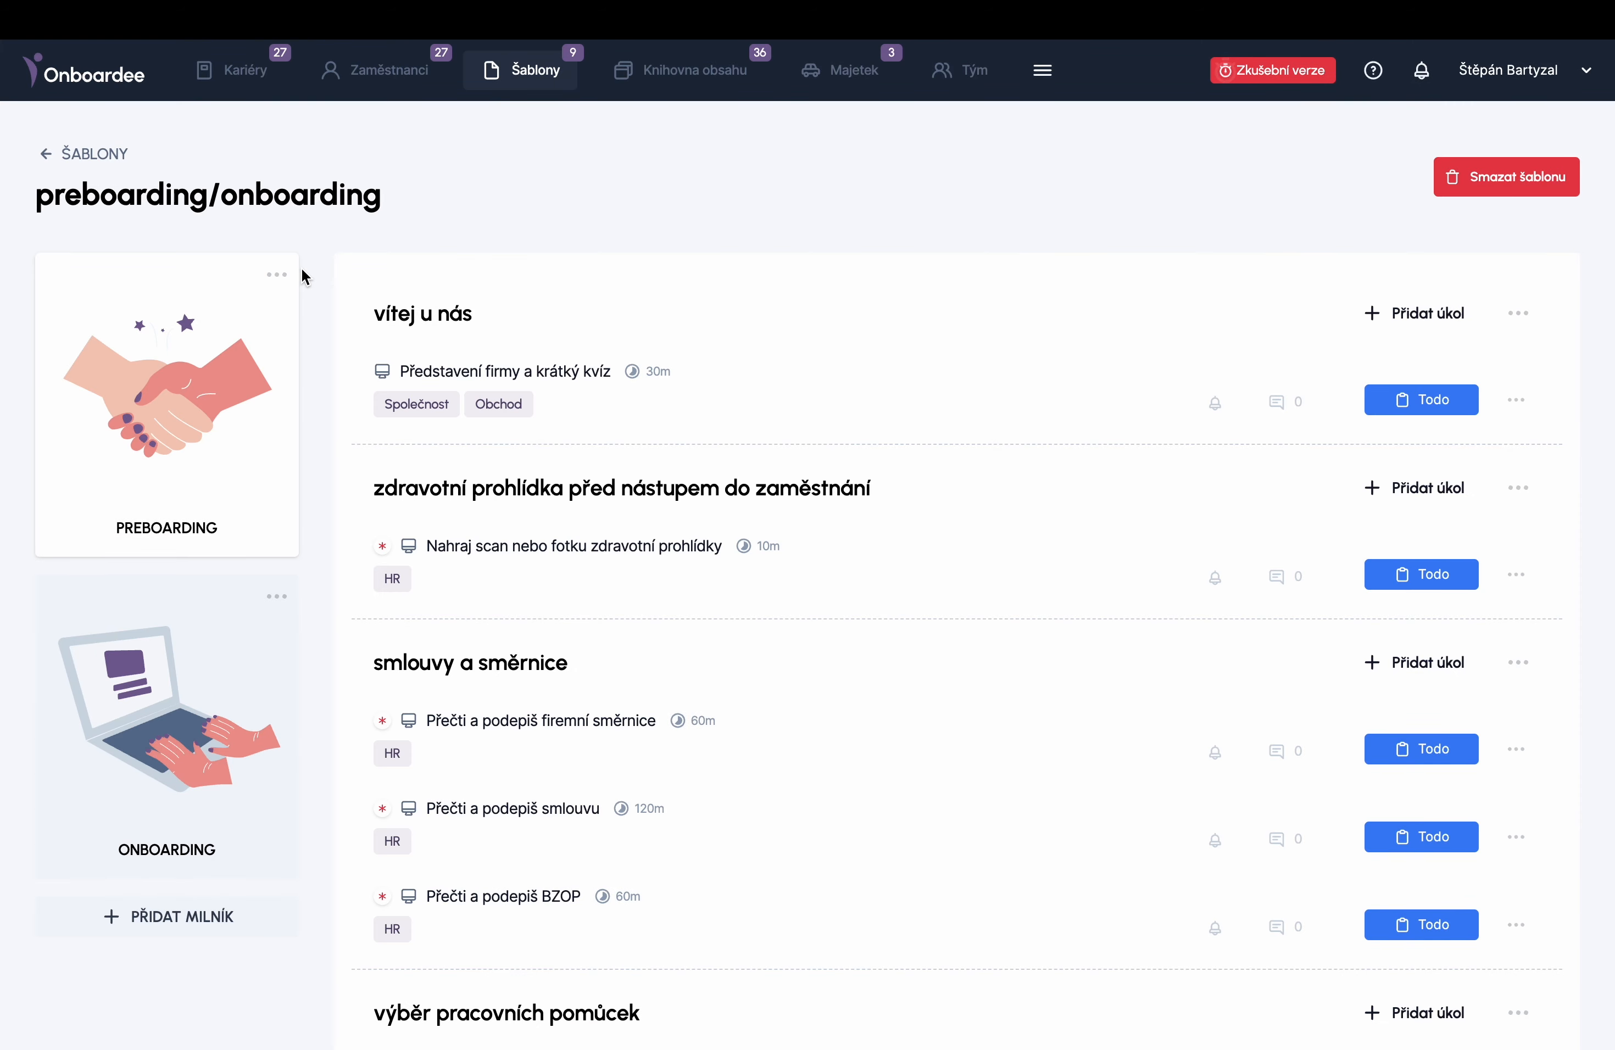
{"action": "left_click", "coordinate": [700, 70]}
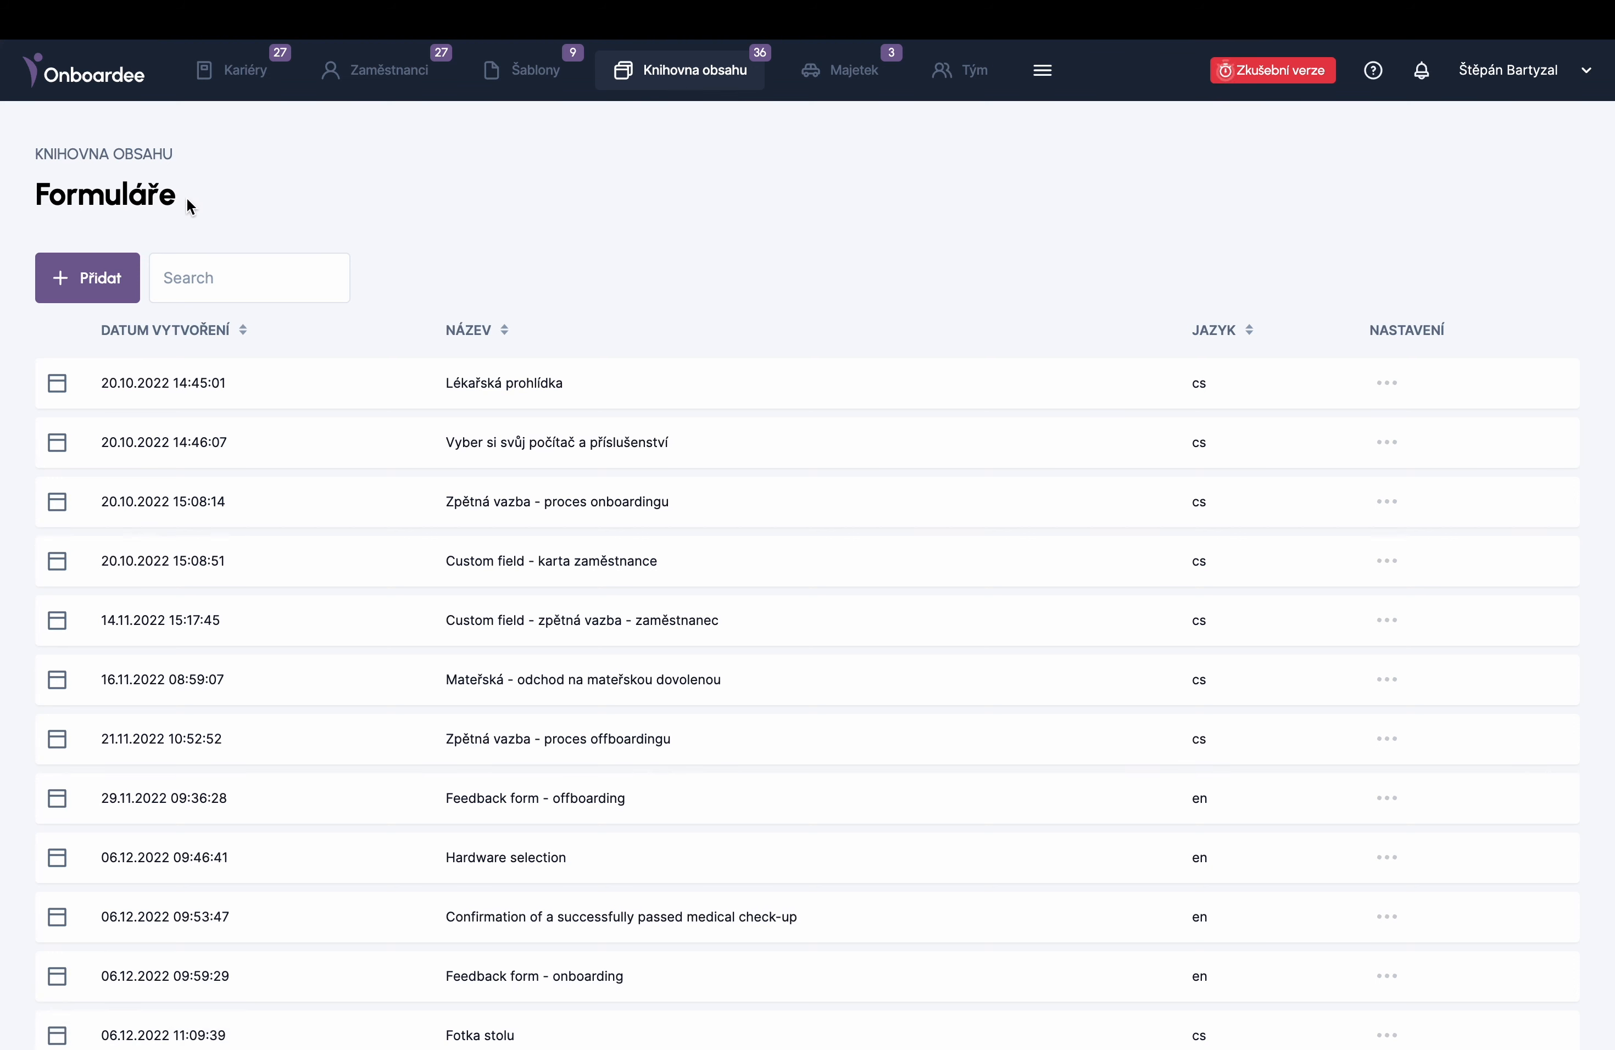
- Open the 'Představení firmy a produktu + kvíz' content item and review its text, video and quiz
{"action": "scroll", "coordinate": [187, 201], "scroll_direction": "down", "scroll_amount": 10}
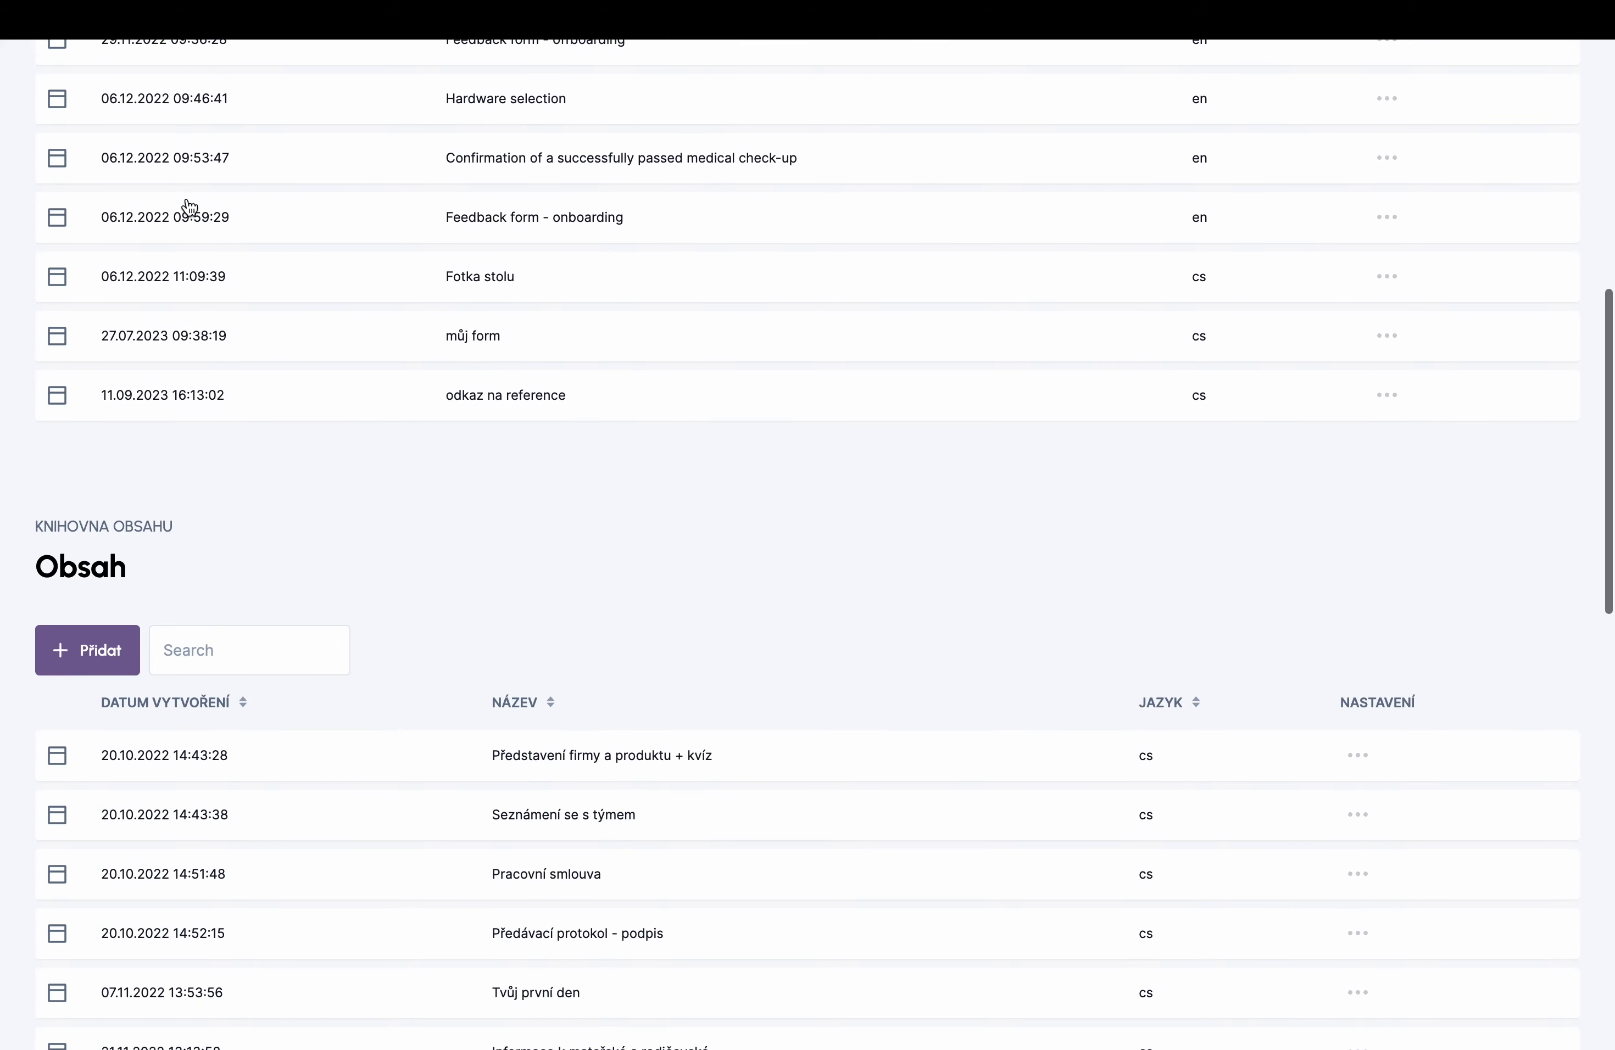
{"action": "scroll", "coordinate": [216, 452], "scroll_direction": "down", "scroll_amount": 3}
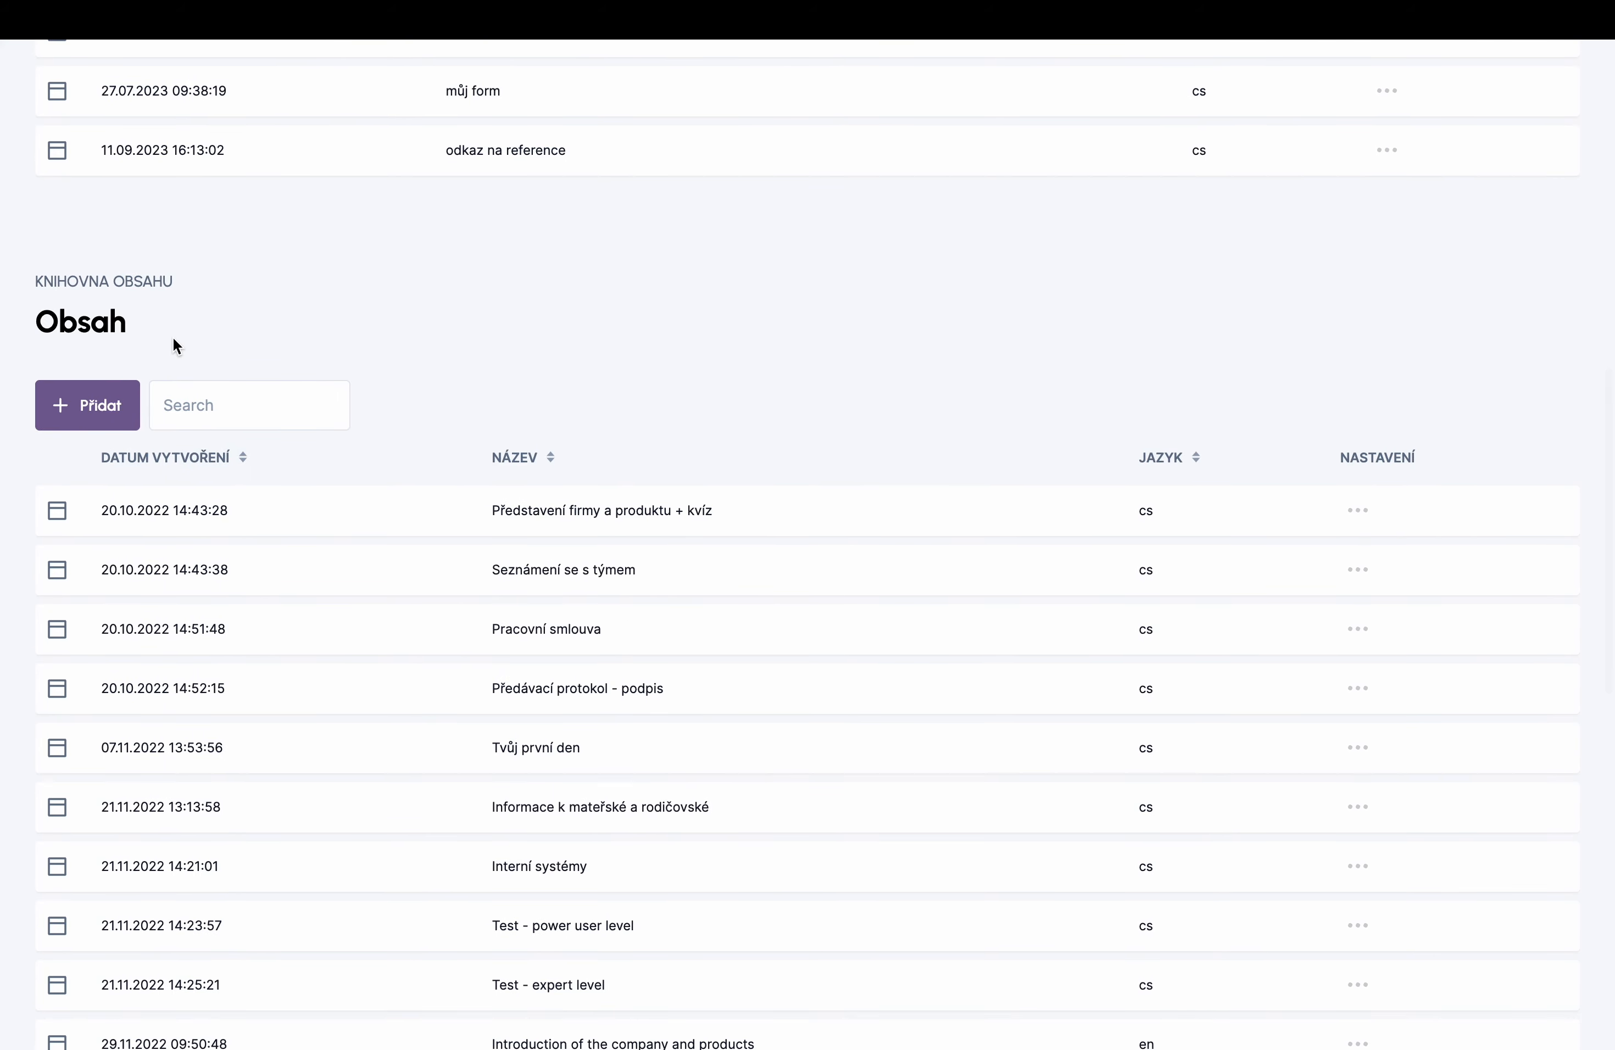
{"action": "scroll", "coordinate": [173, 337], "scroll_direction": "down", "scroll_amount": 14}
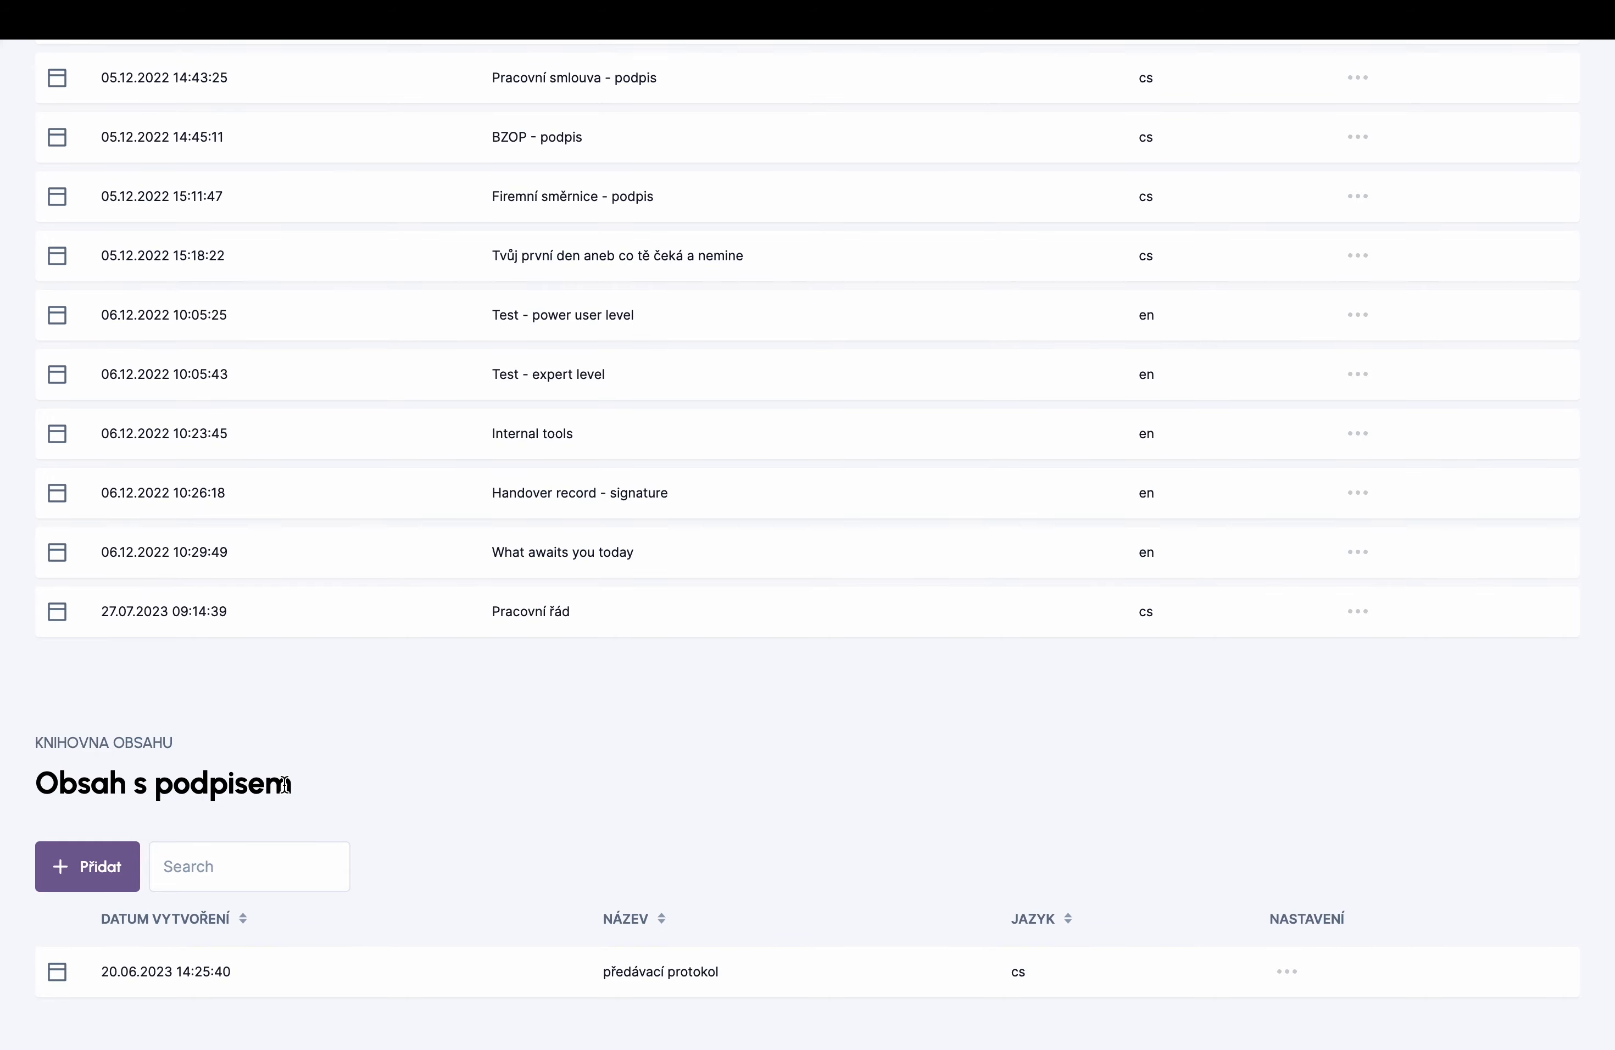
{"action": "scroll", "coordinate": [285, 790], "scroll_direction": "up", "scroll_amount": 13}
{"action": "scroll", "coordinate": [287, 682], "scroll_direction": "up", "scroll_amount": 2}
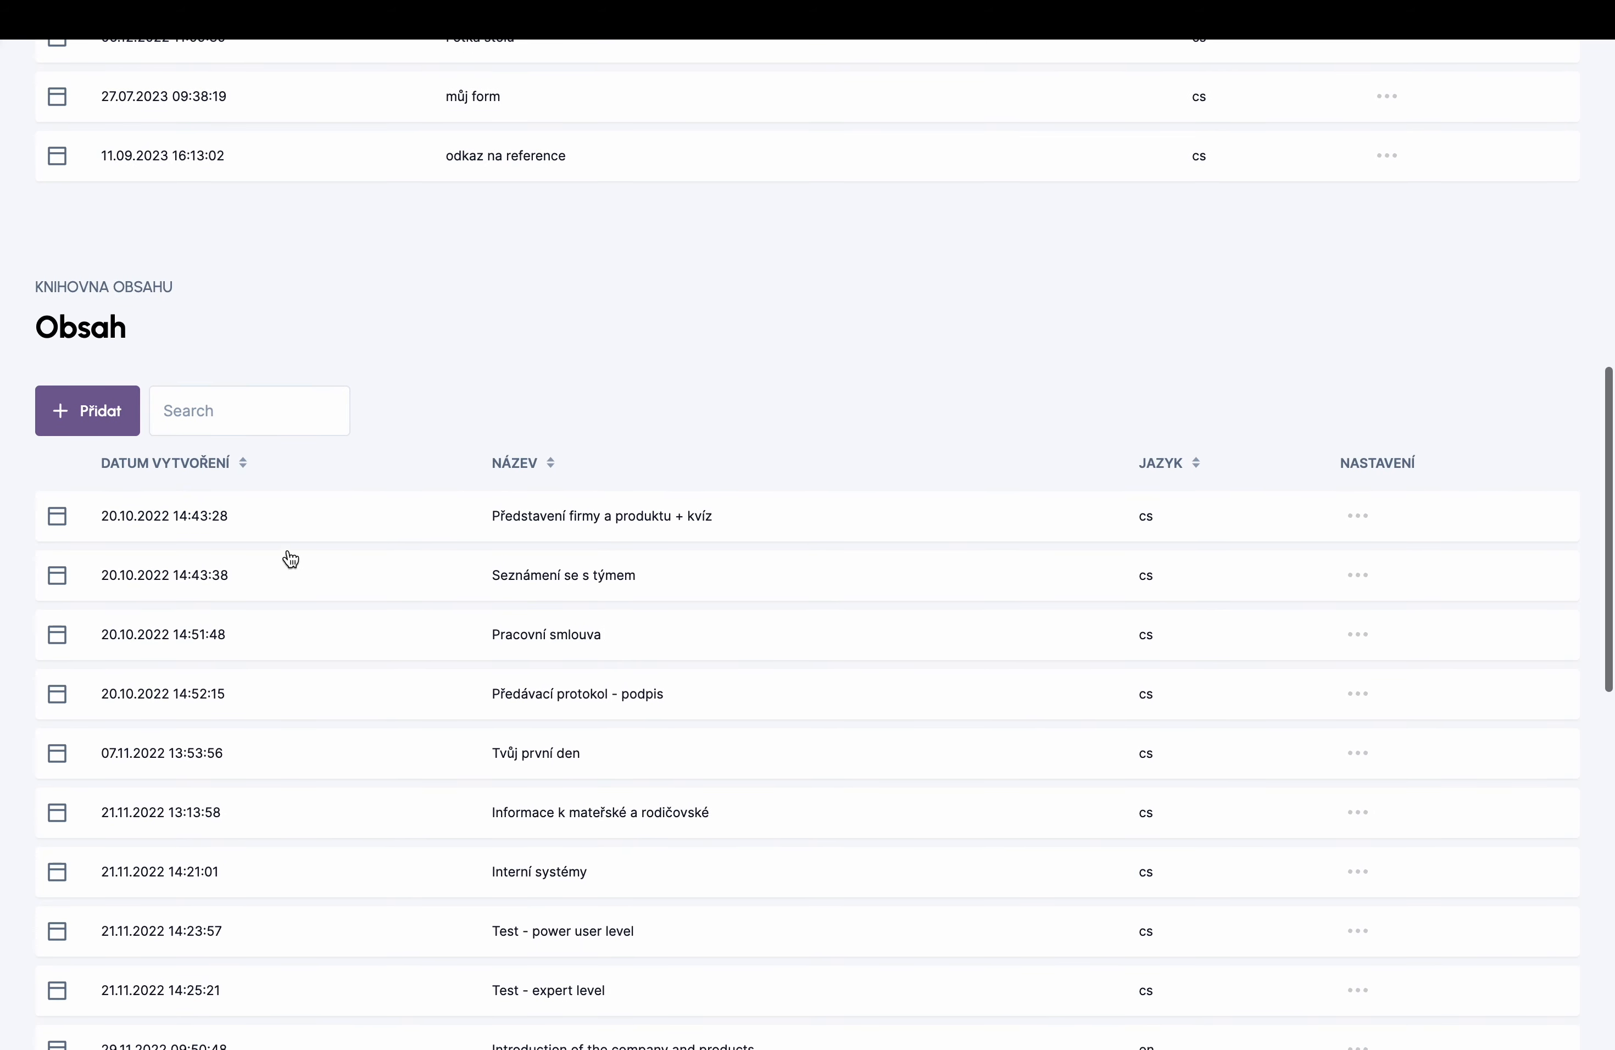
{"action": "left_click", "coordinate": [299, 516]}
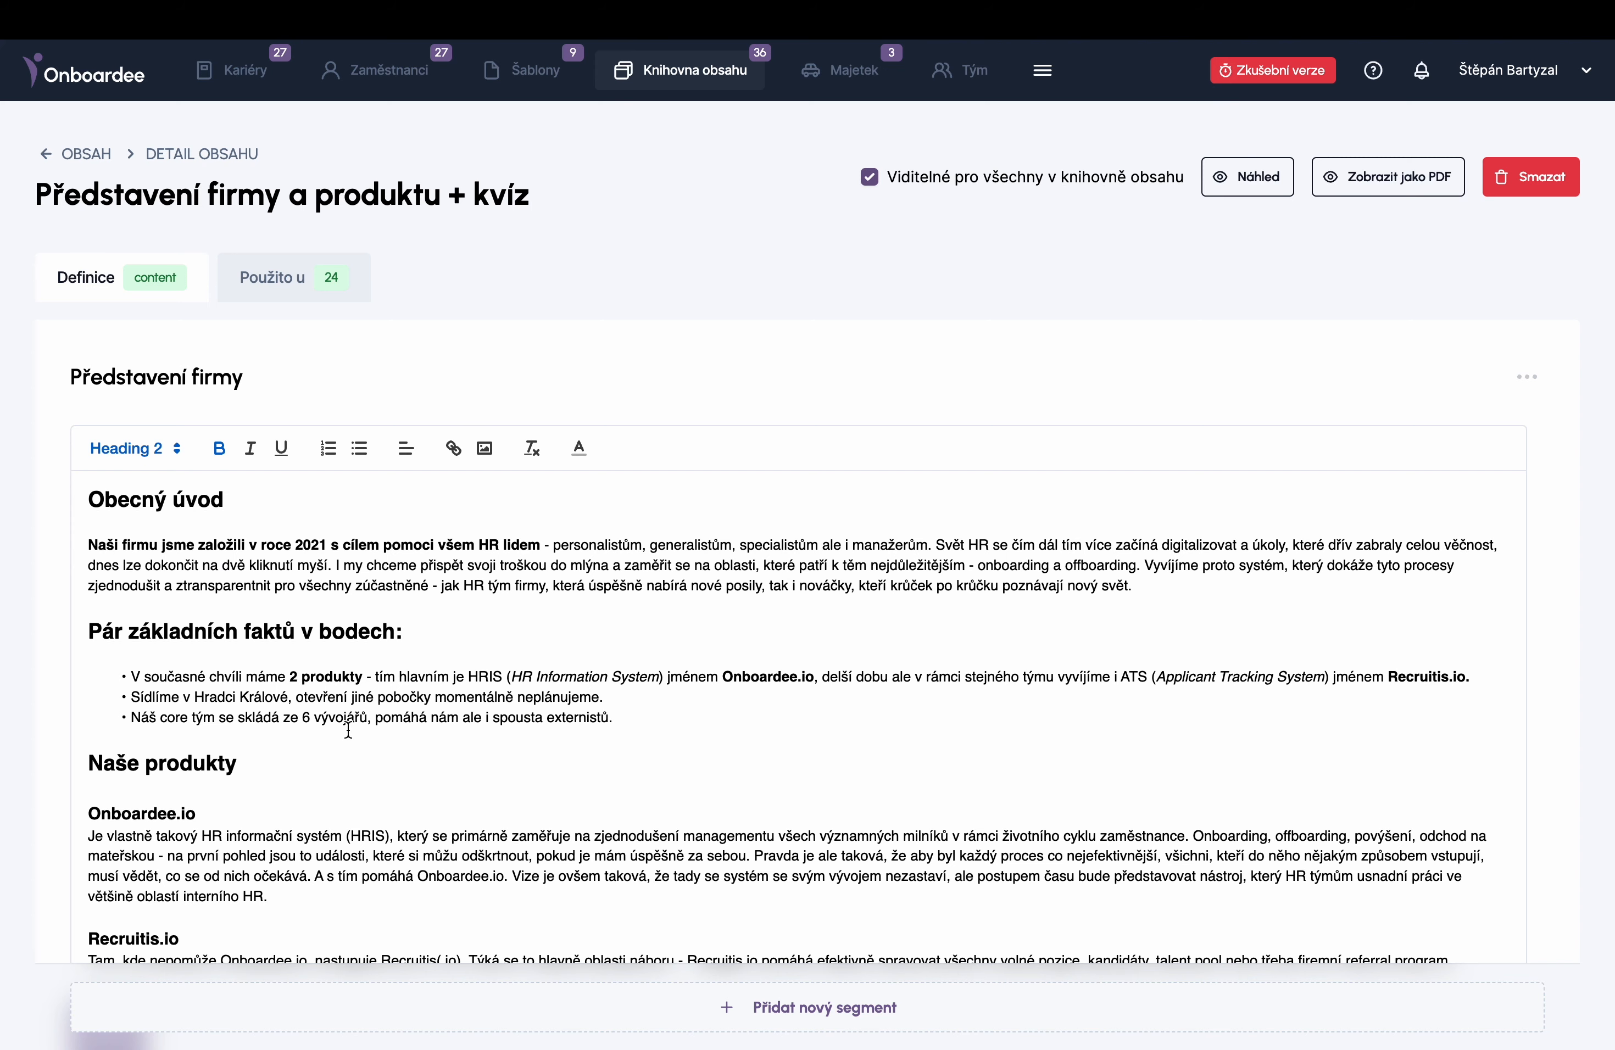
{"action": "scroll", "coordinate": [8, 778], "scroll_direction": "down", "scroll_amount": 10}
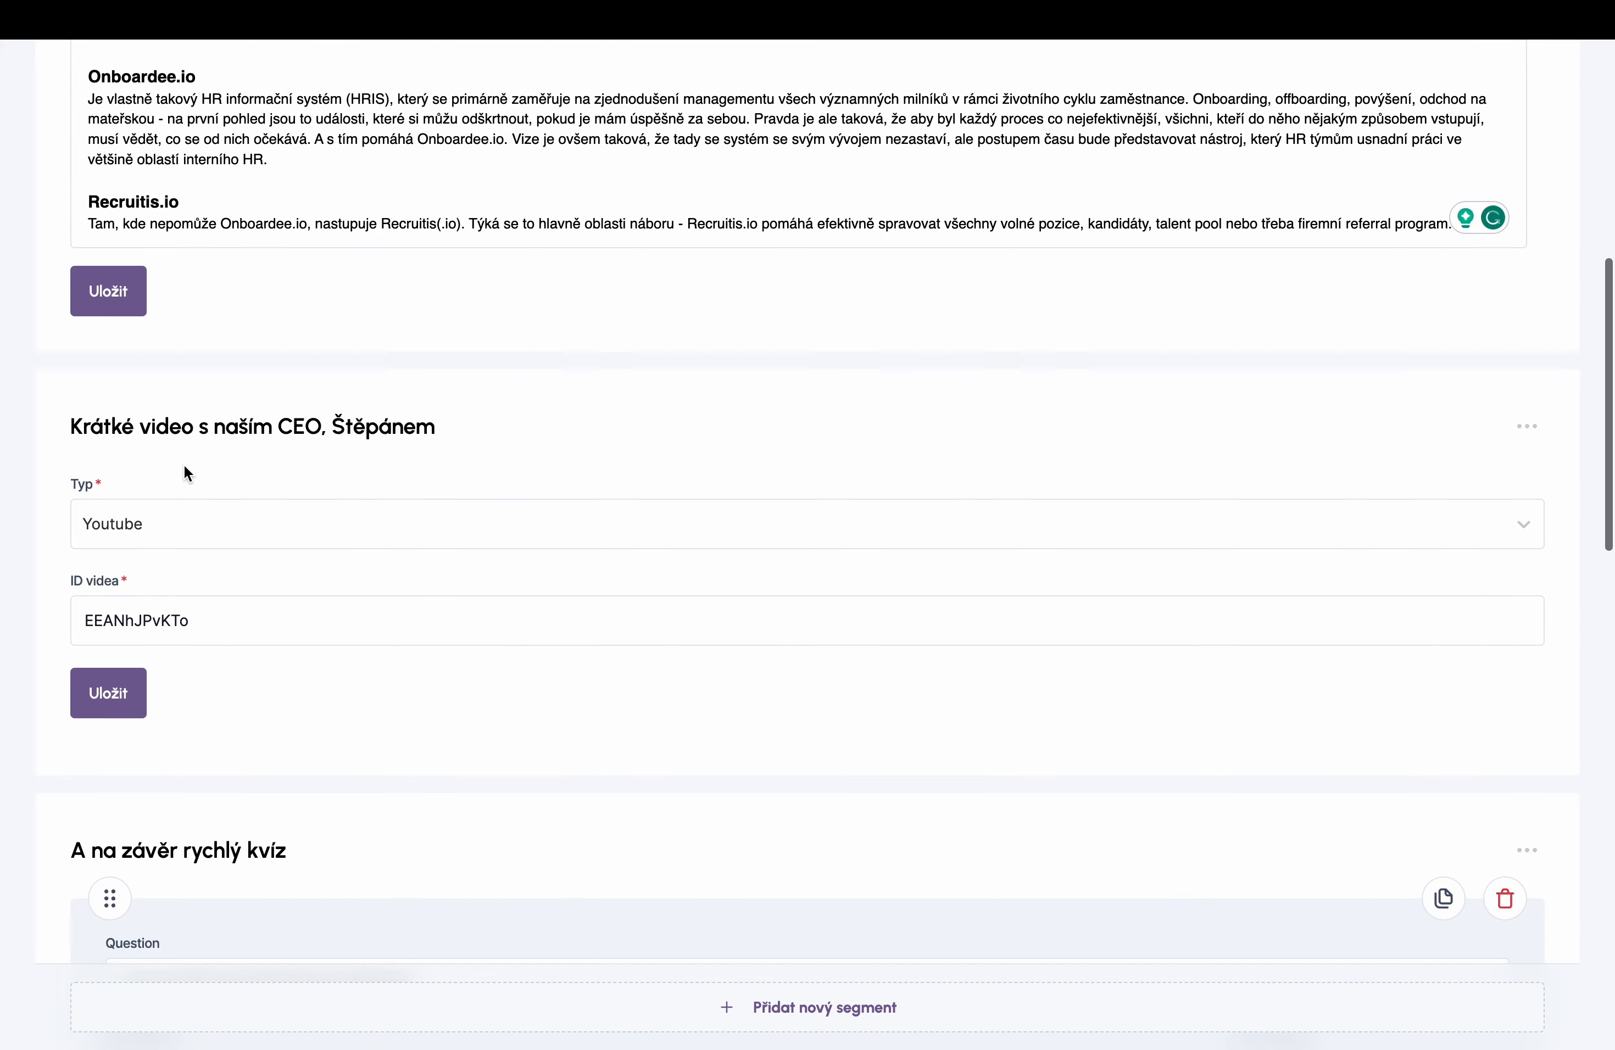
{"action": "scroll", "coordinate": [184, 458], "scroll_direction": "down", "scroll_amount": 6}
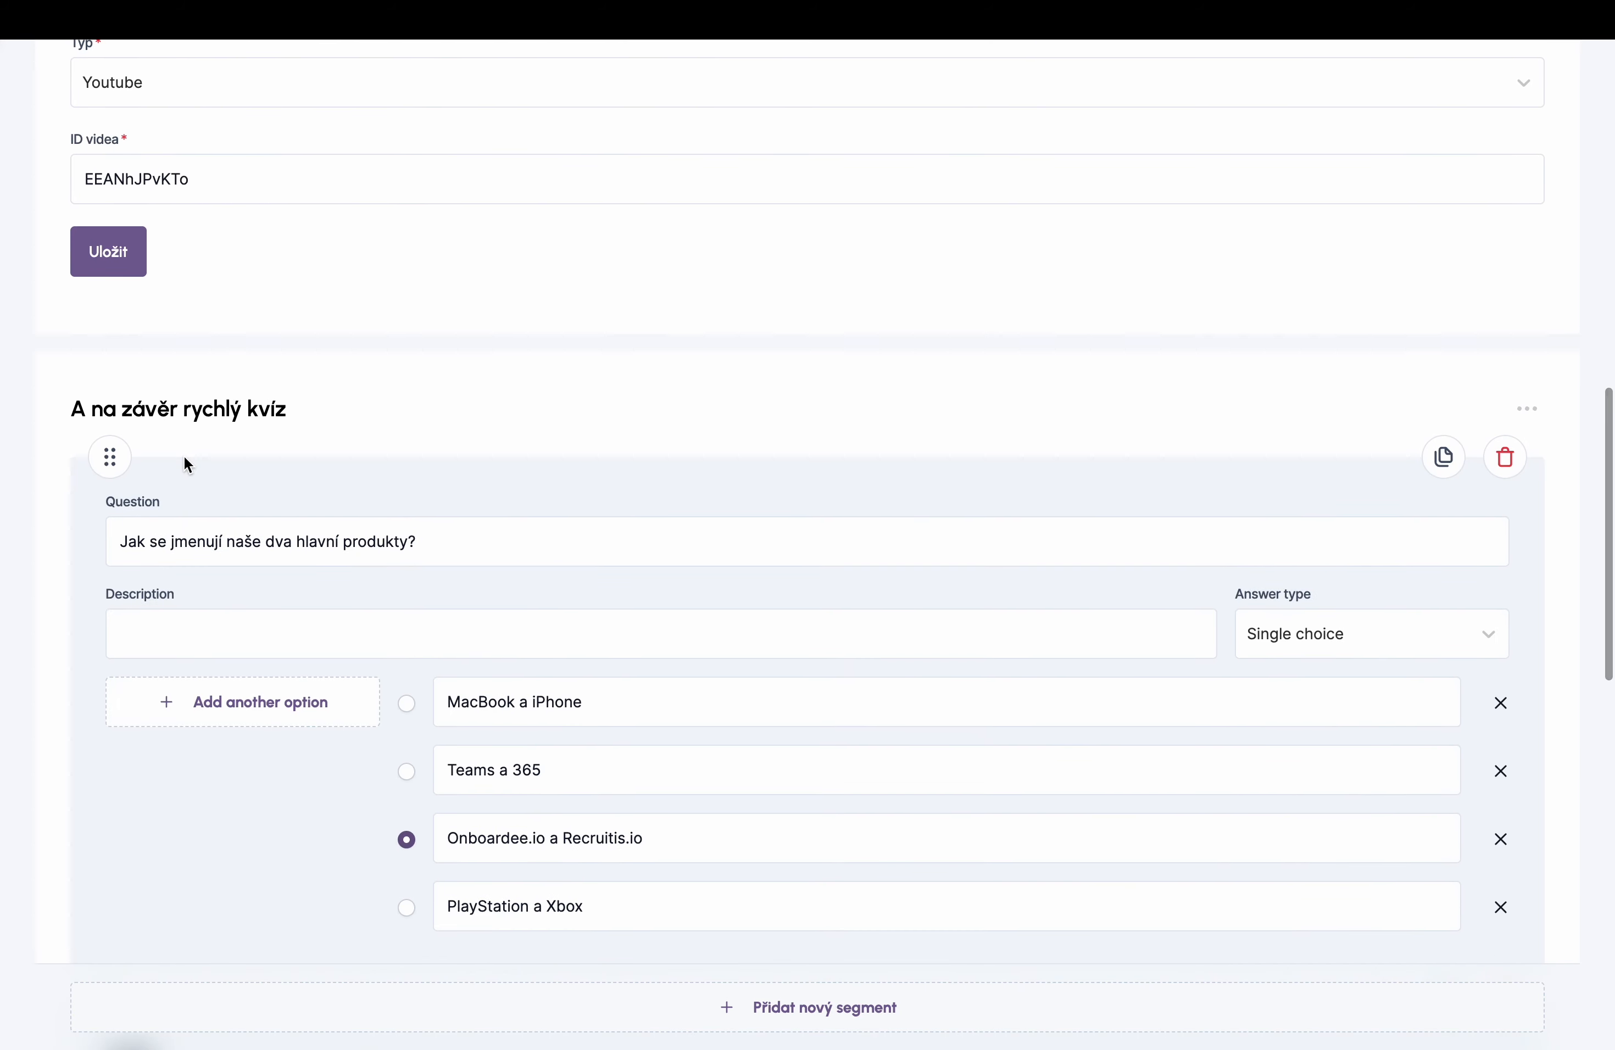
{"action": "scroll", "coordinate": [185, 463], "scroll_direction": "down", "scroll_amount": 11}
{"action": "scroll", "coordinate": [184, 462], "scroll_direction": "down", "scroll_amount": 2}
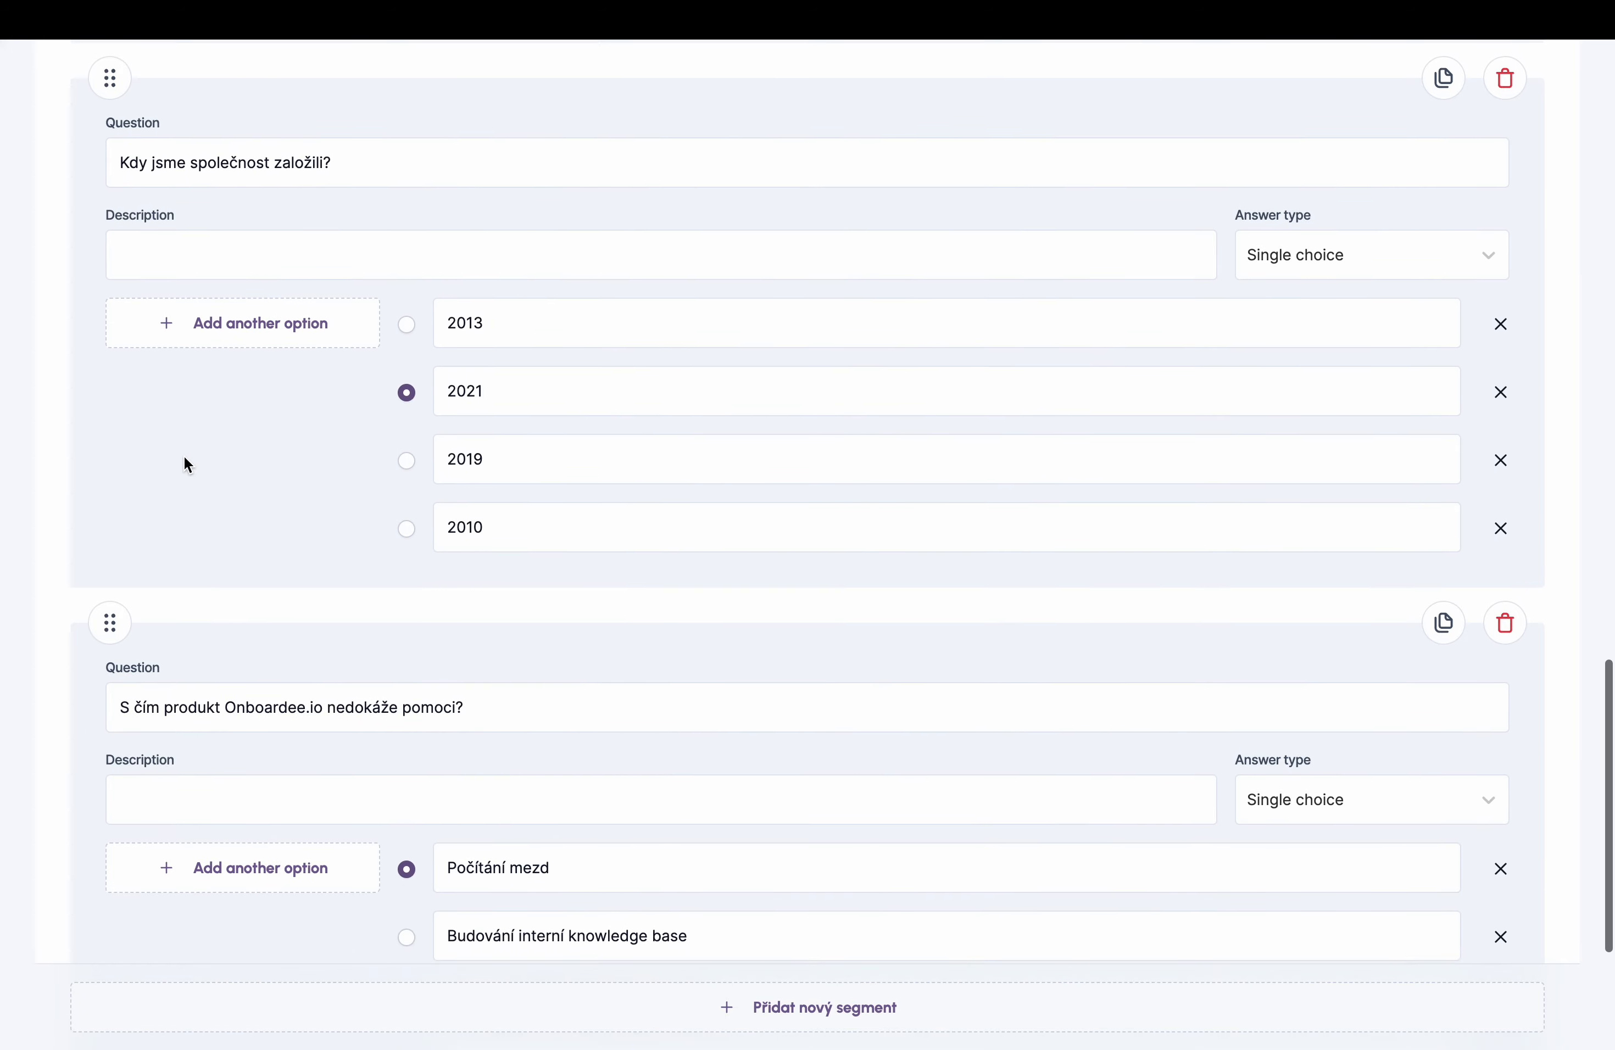
{"action": "scroll", "coordinate": [184, 462], "scroll_direction": "up", "scroll_amount": 20}
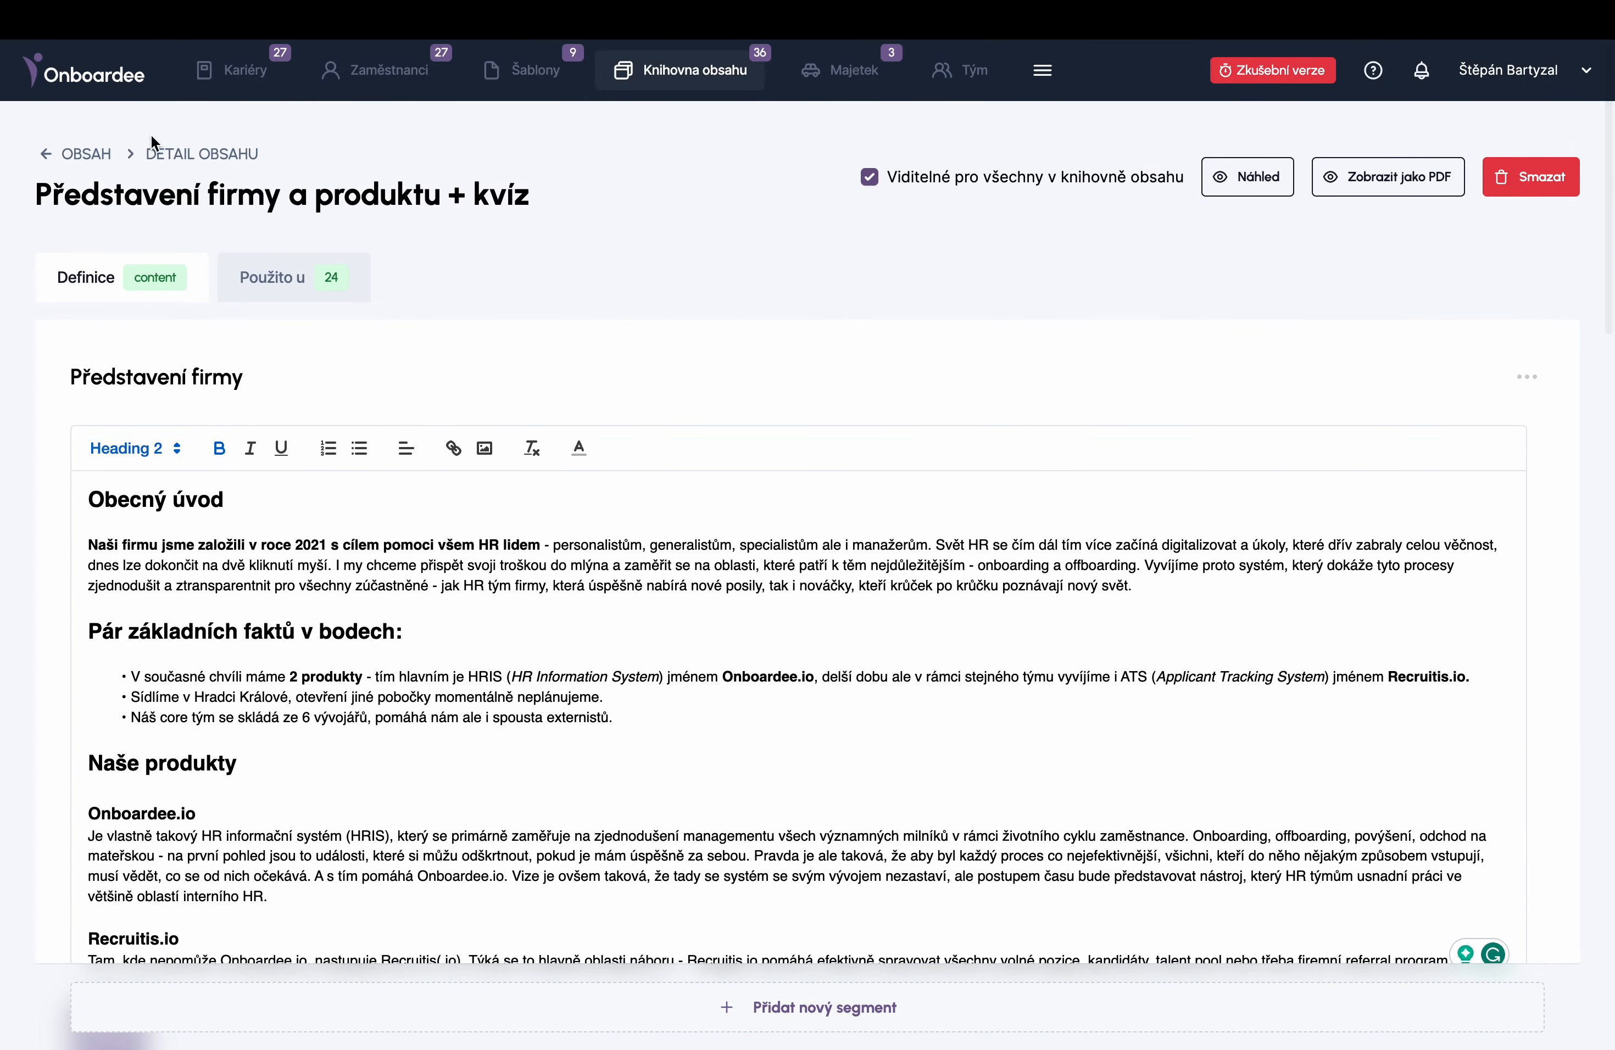
- Open the 'Zpětná vazba - proces onboardingu' form, review its questions, and preview it as employees see it
{"action": "left_click", "coordinate": [73, 154]}
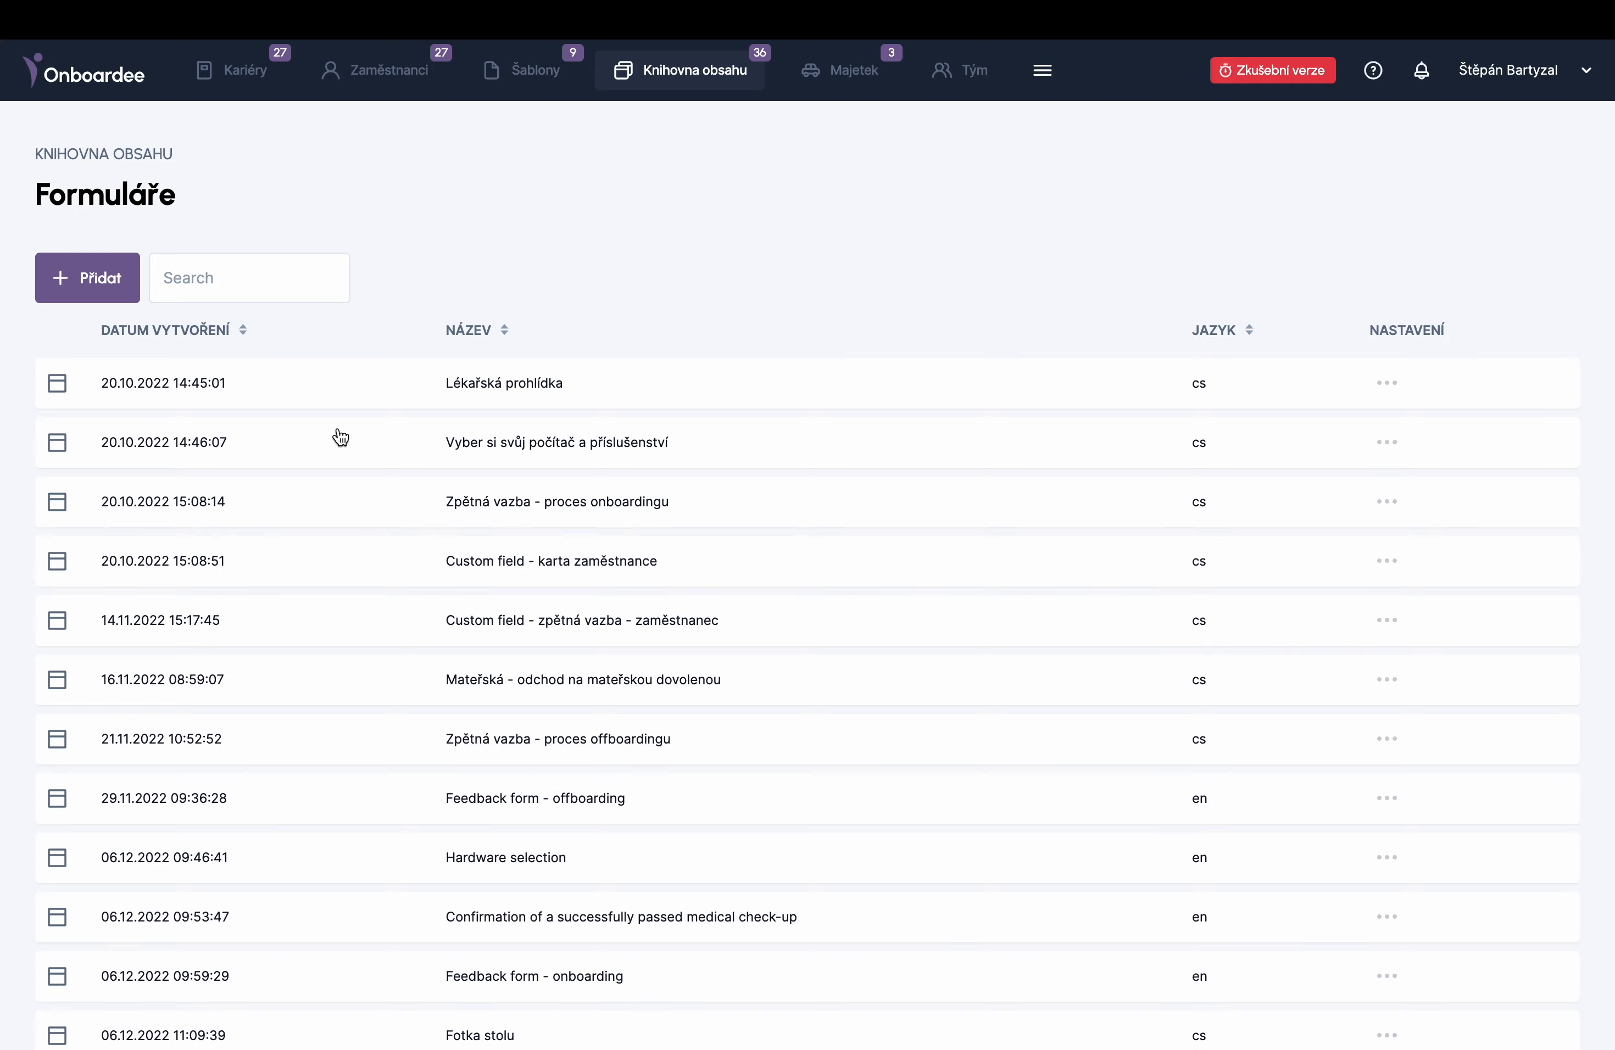
{"action": "scroll", "coordinate": [341, 437], "scroll_direction": "down", "scroll_amount": 9}
{"action": "scroll", "coordinate": [342, 437], "scroll_direction": "up", "scroll_amount": 9}
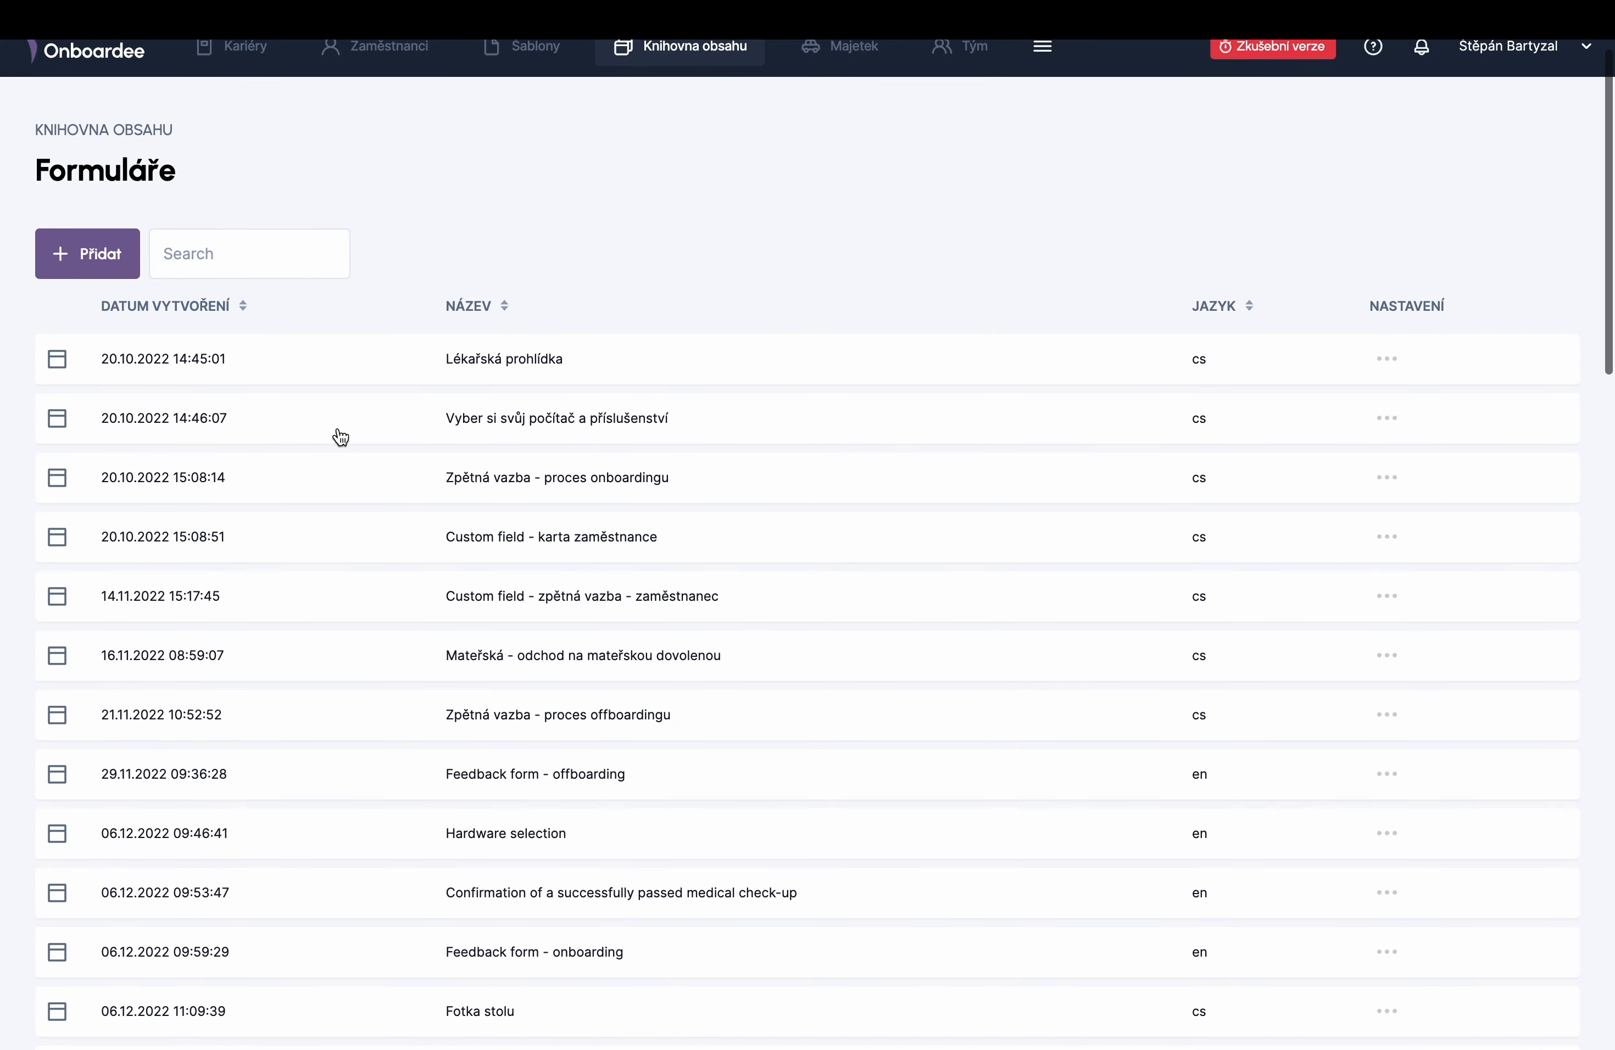
{"action": "left_click", "coordinate": [323, 491]}
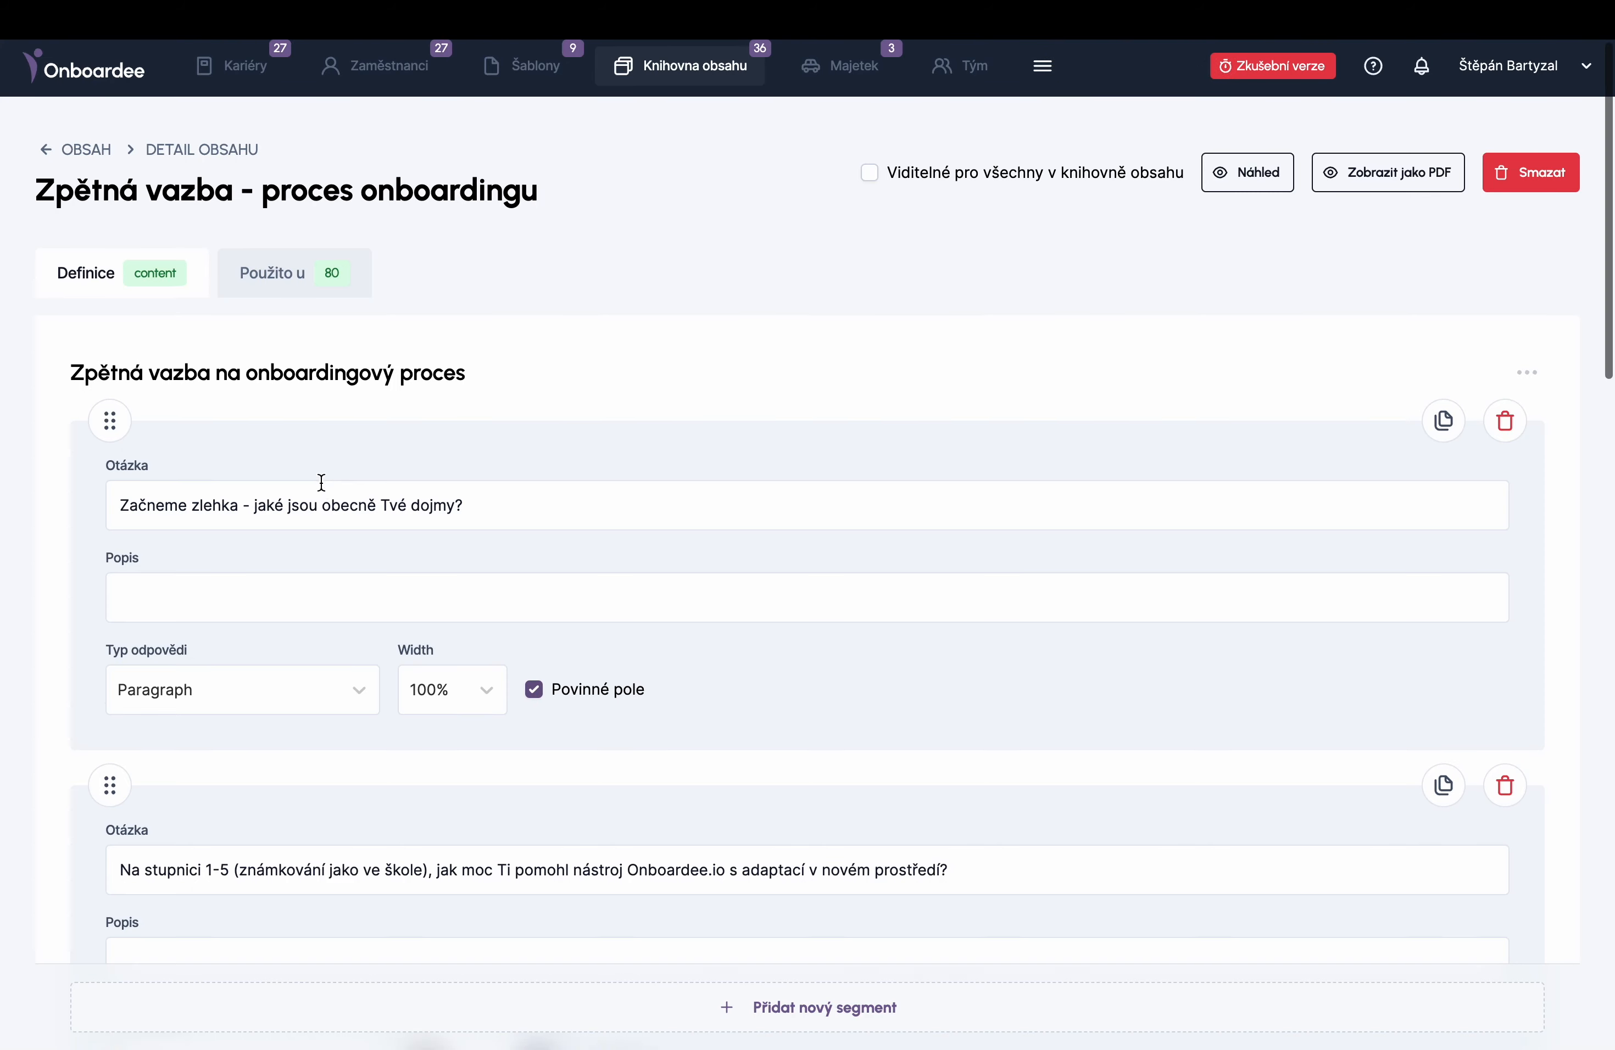
{"action": "scroll", "coordinate": [321, 483], "scroll_direction": "down", "scroll_amount": 10}
{"action": "scroll", "coordinate": [321, 486], "scroll_direction": "down", "scroll_amount": 12}
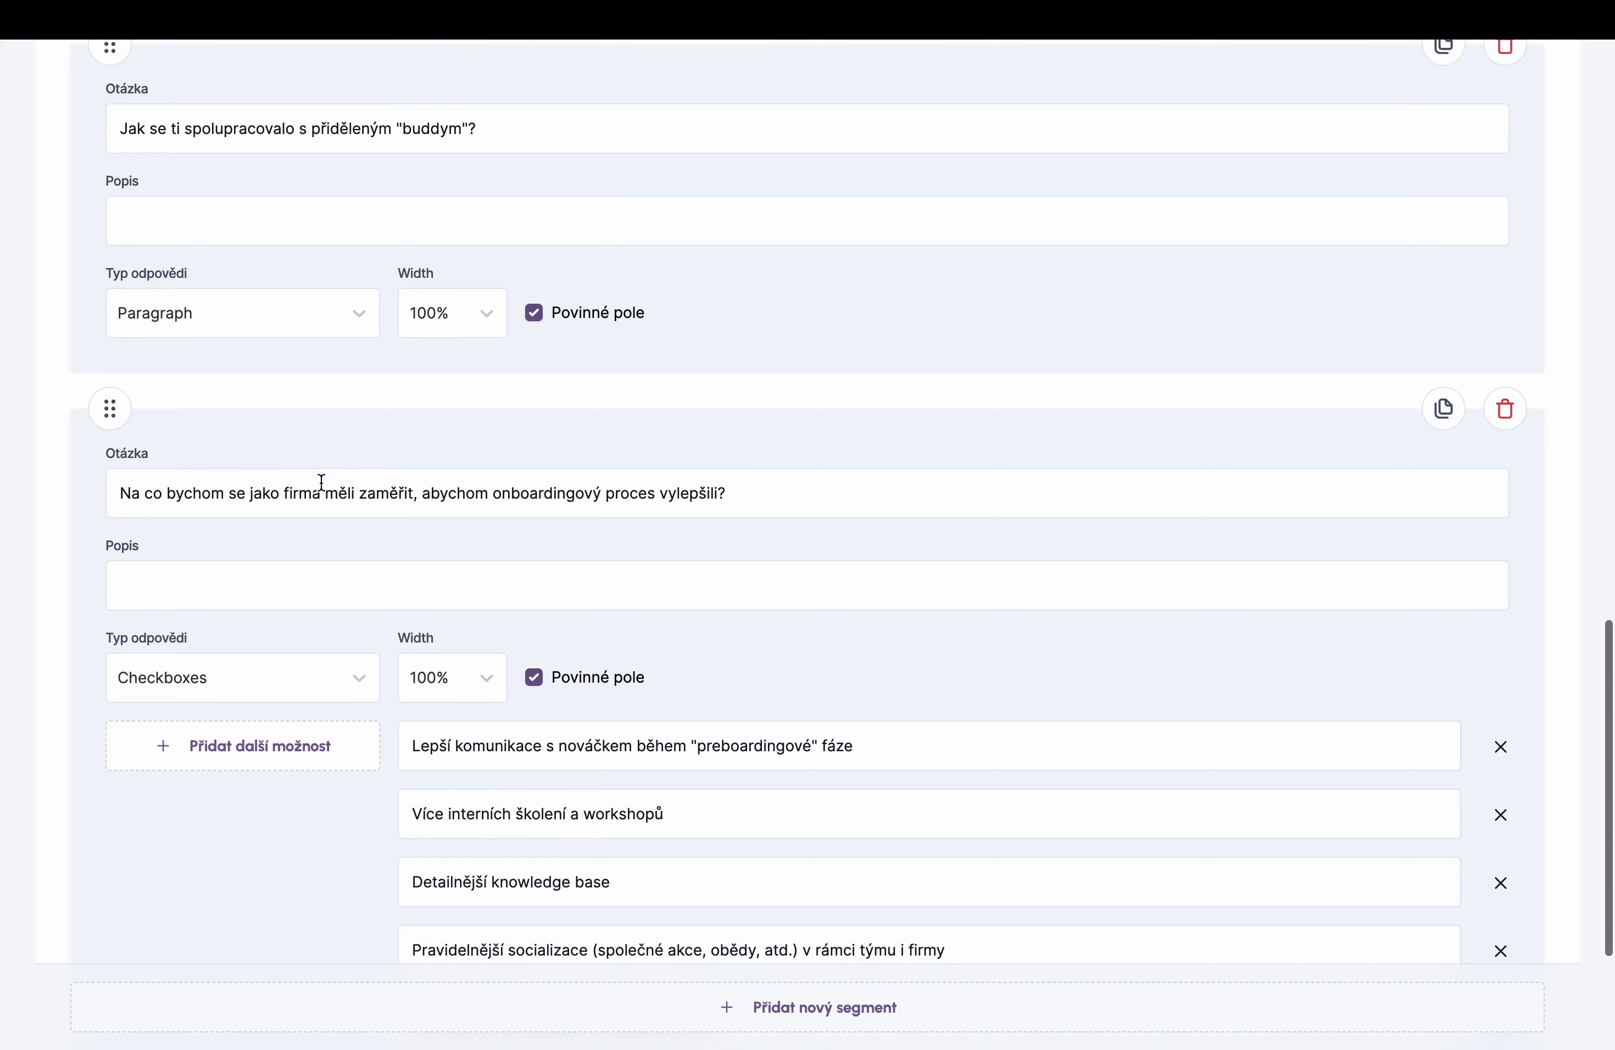
{"action": "scroll", "coordinate": [320, 486], "scroll_direction": "down", "scroll_amount": 5}
{"action": "scroll", "coordinate": [320, 485], "scroll_direction": "up", "scroll_amount": 15}
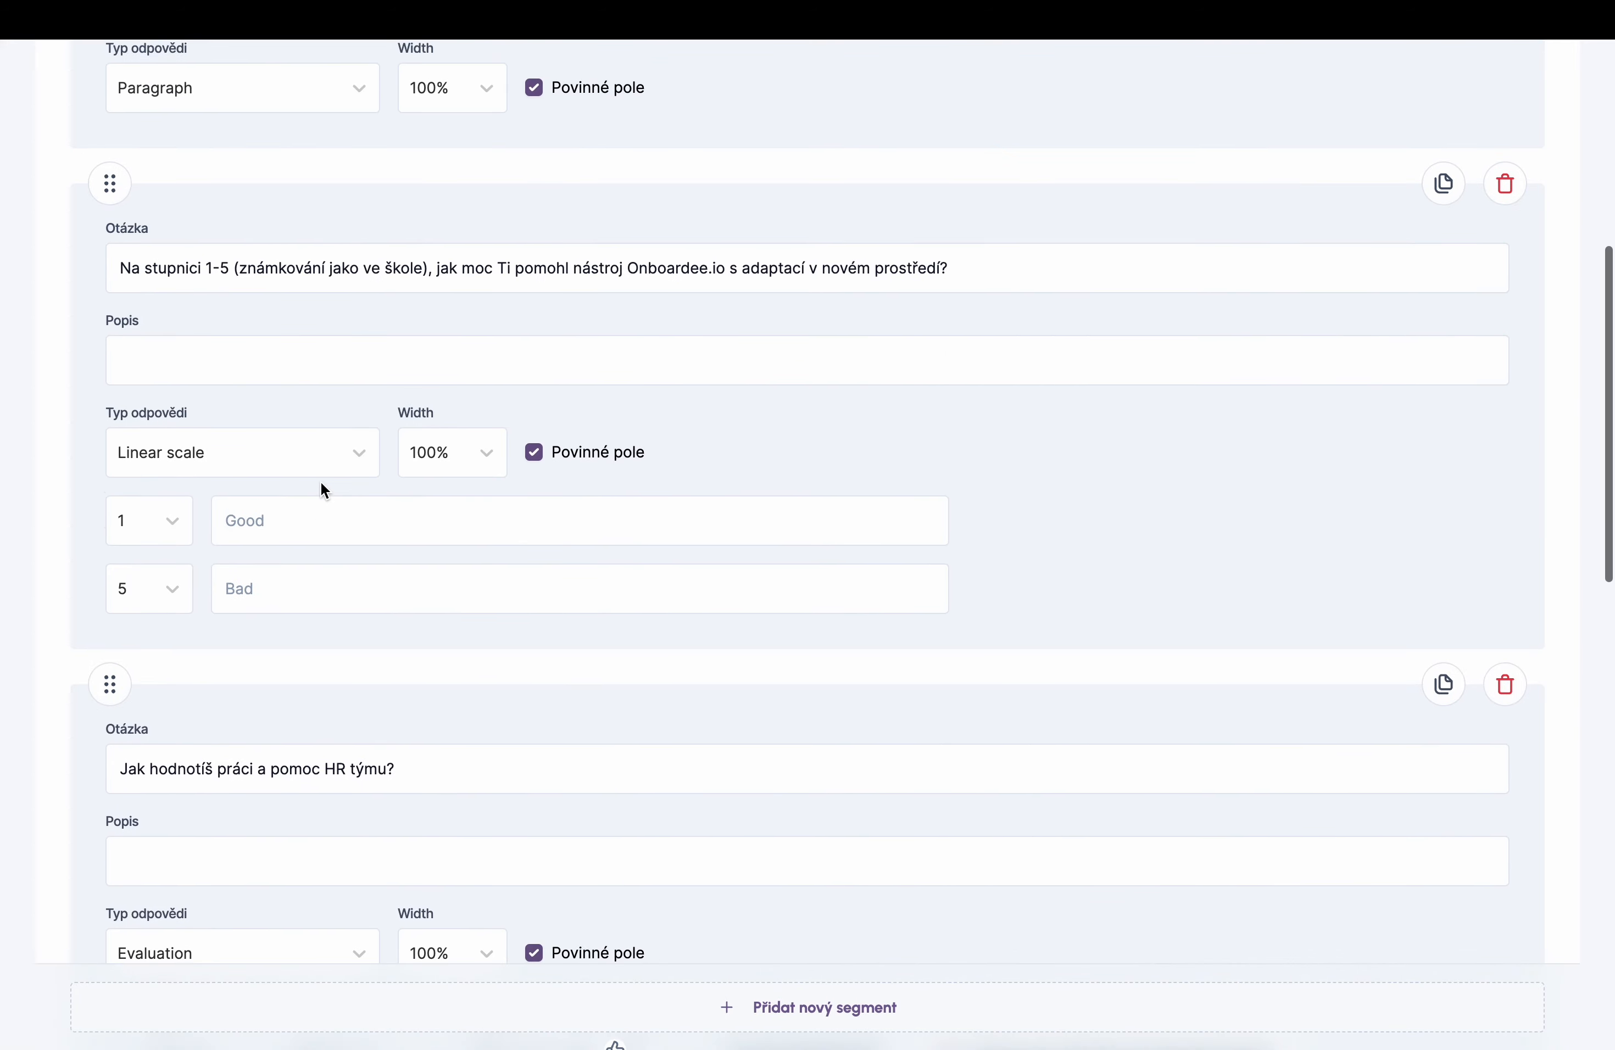
{"action": "scroll", "coordinate": [321, 480], "scroll_direction": "up", "scroll_amount": 10}
{"action": "left_click", "coordinate": [1250, 178]}
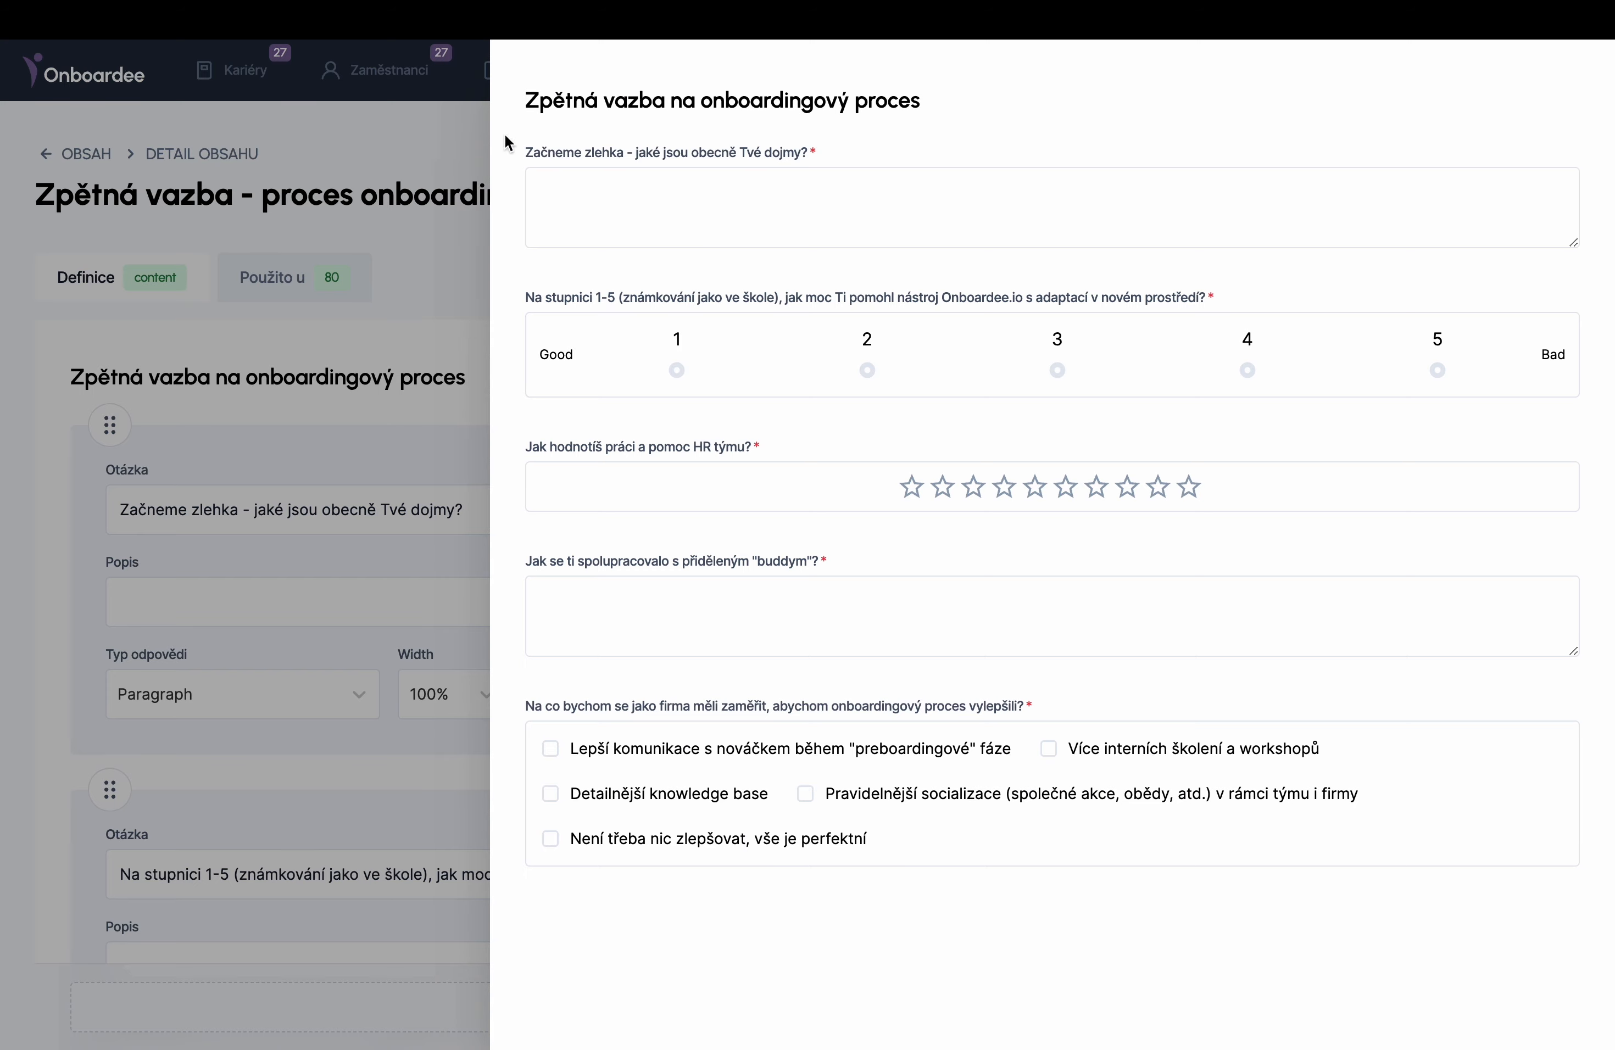
{"action": "left_click", "coordinate": [463, 141]}
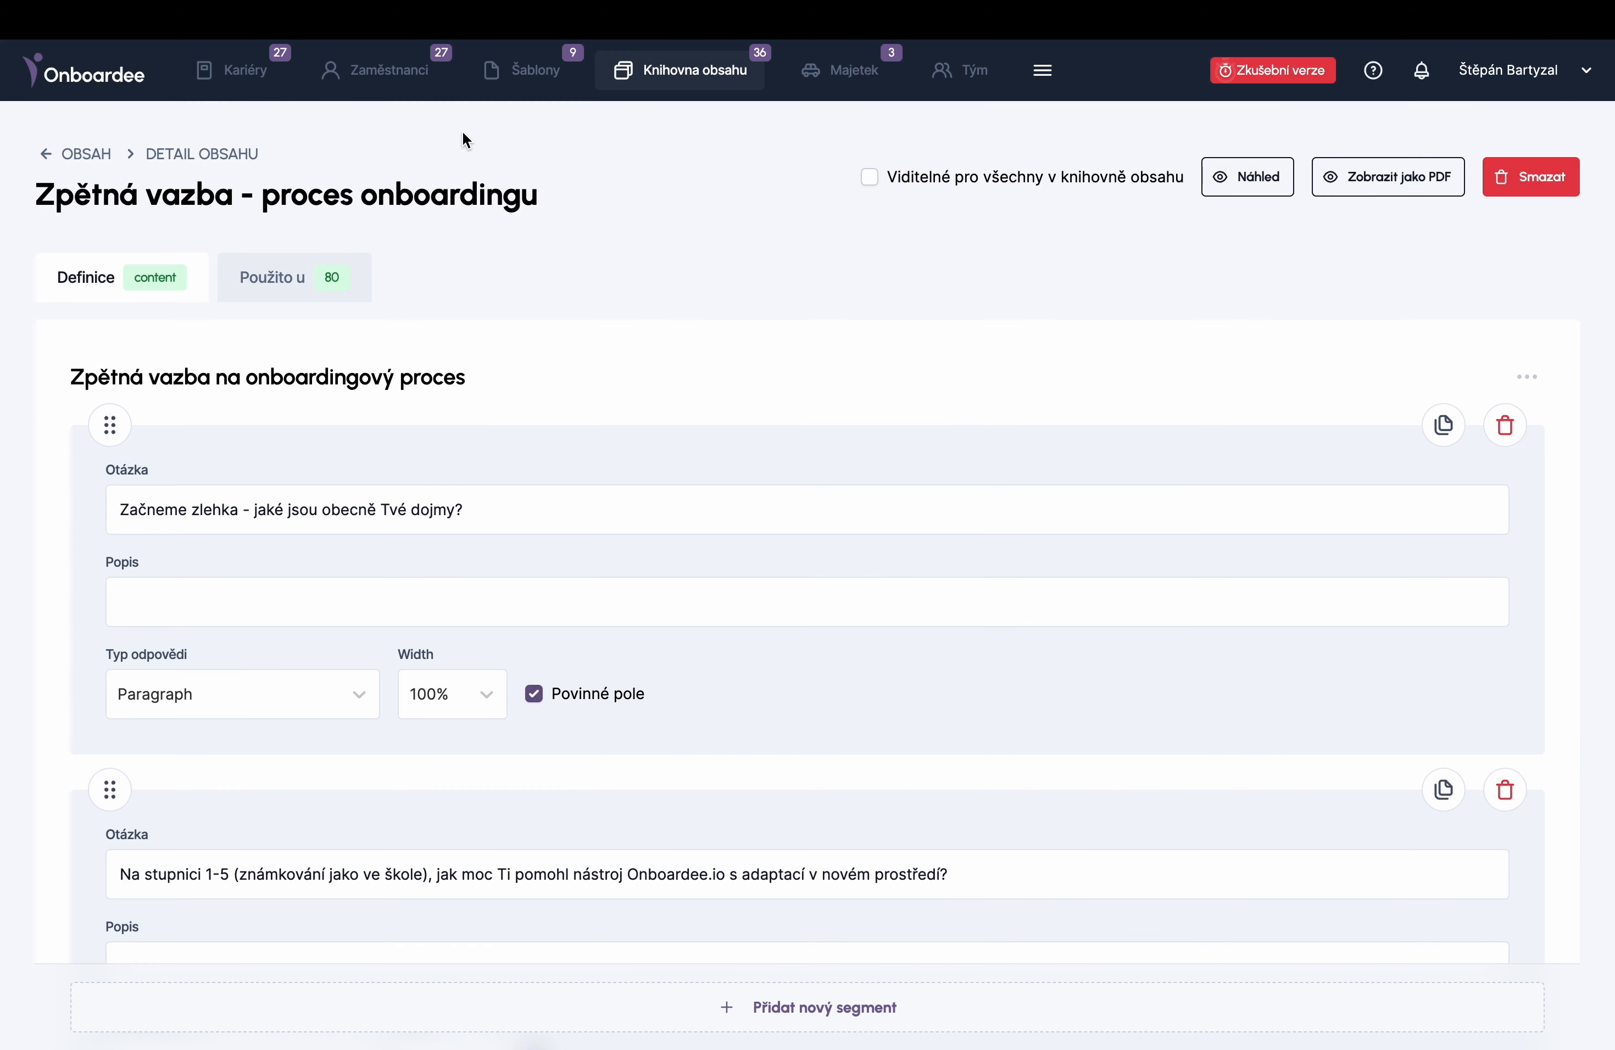
- Check the Notebook Macbook Air asset's inventory history, then go to the Tým overview
{"action": "left_click", "coordinate": [848, 75]}
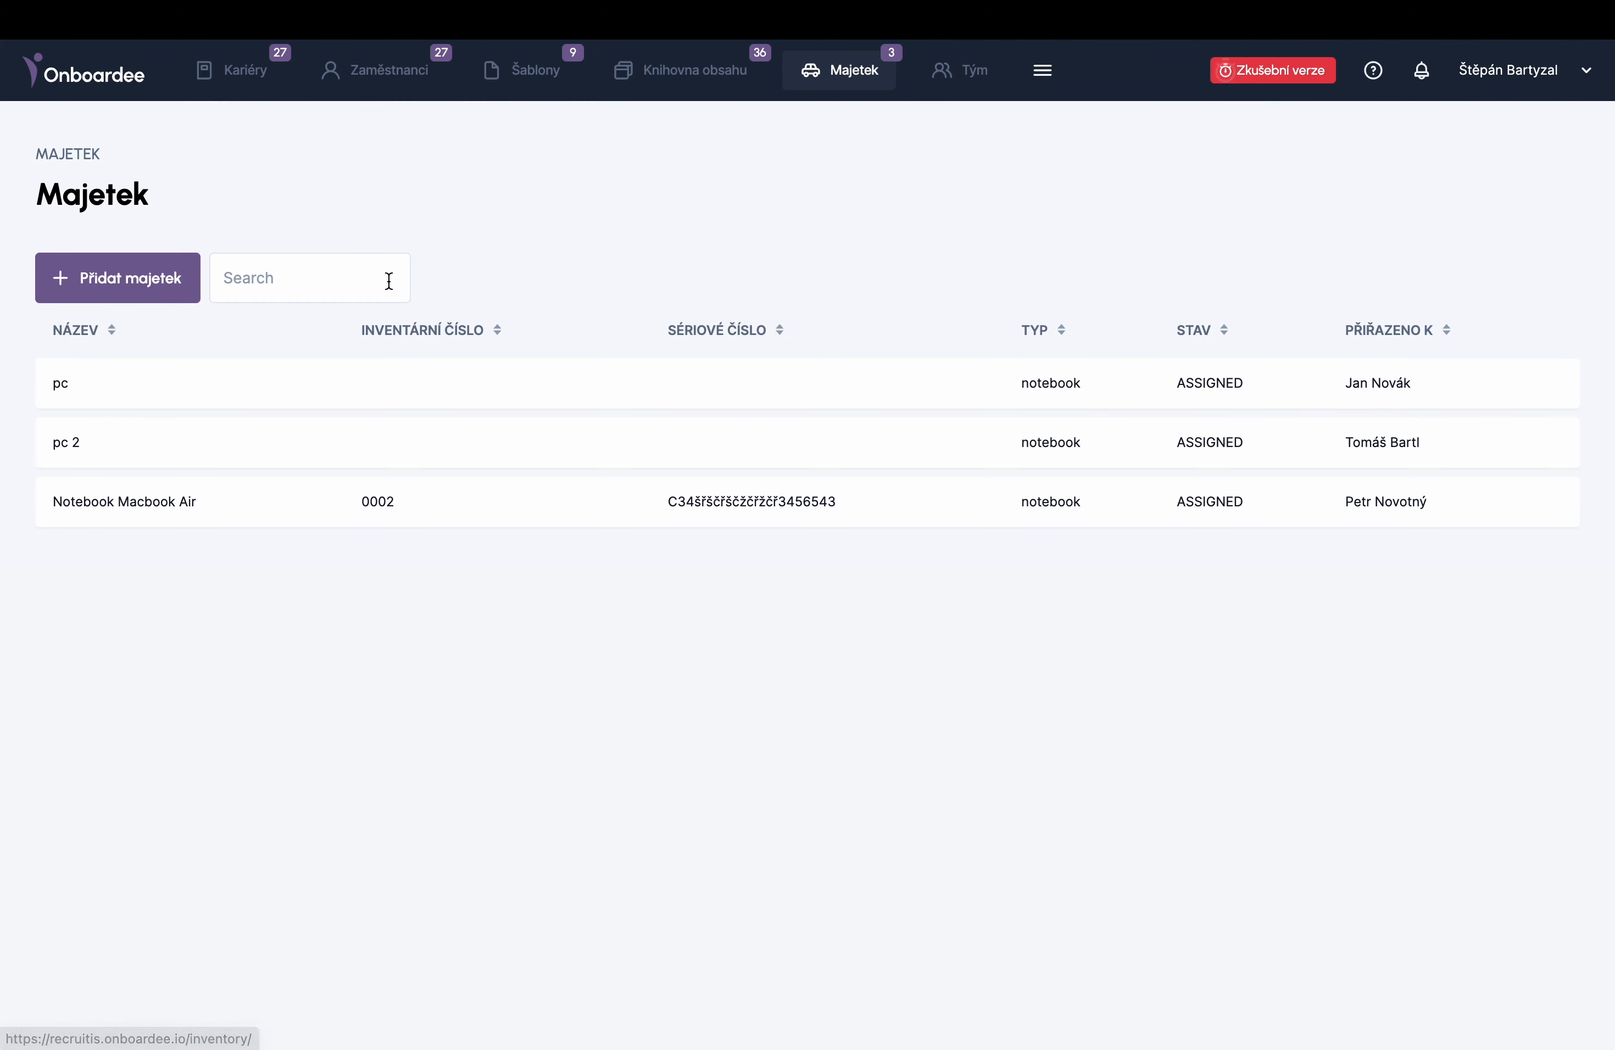
{"action": "left_click", "coordinate": [180, 509]}
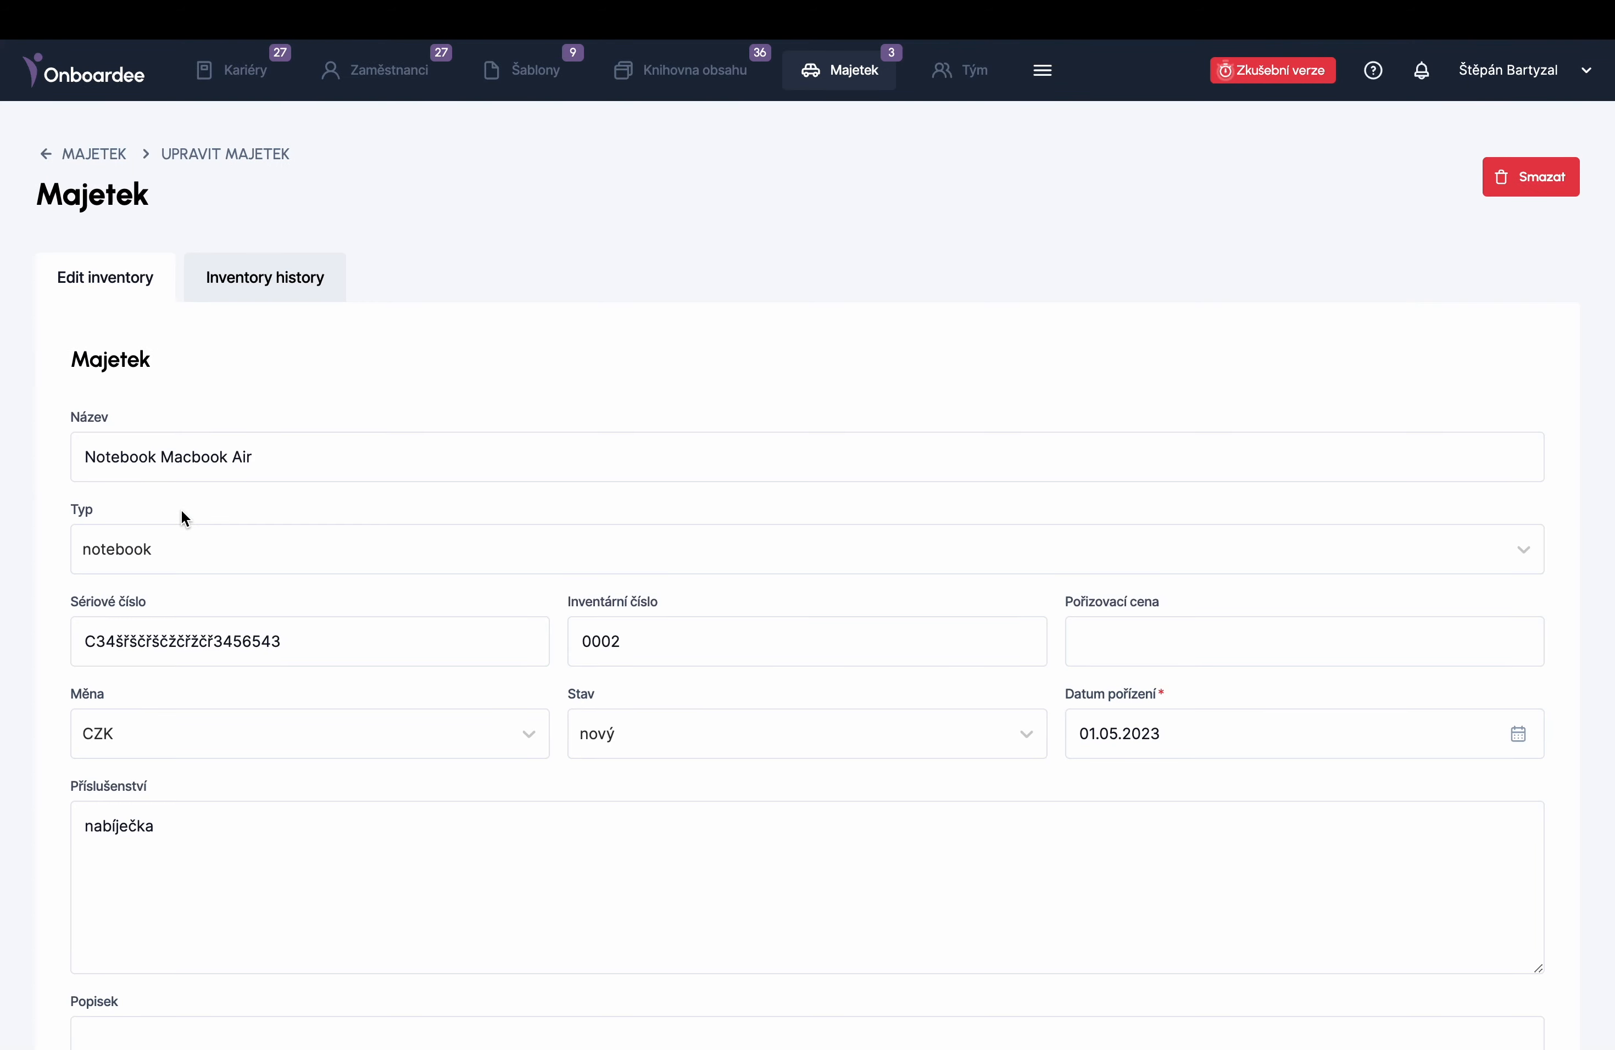
{"action": "scroll", "coordinate": [199, 729], "scroll_direction": "down", "scroll_amount": 8}
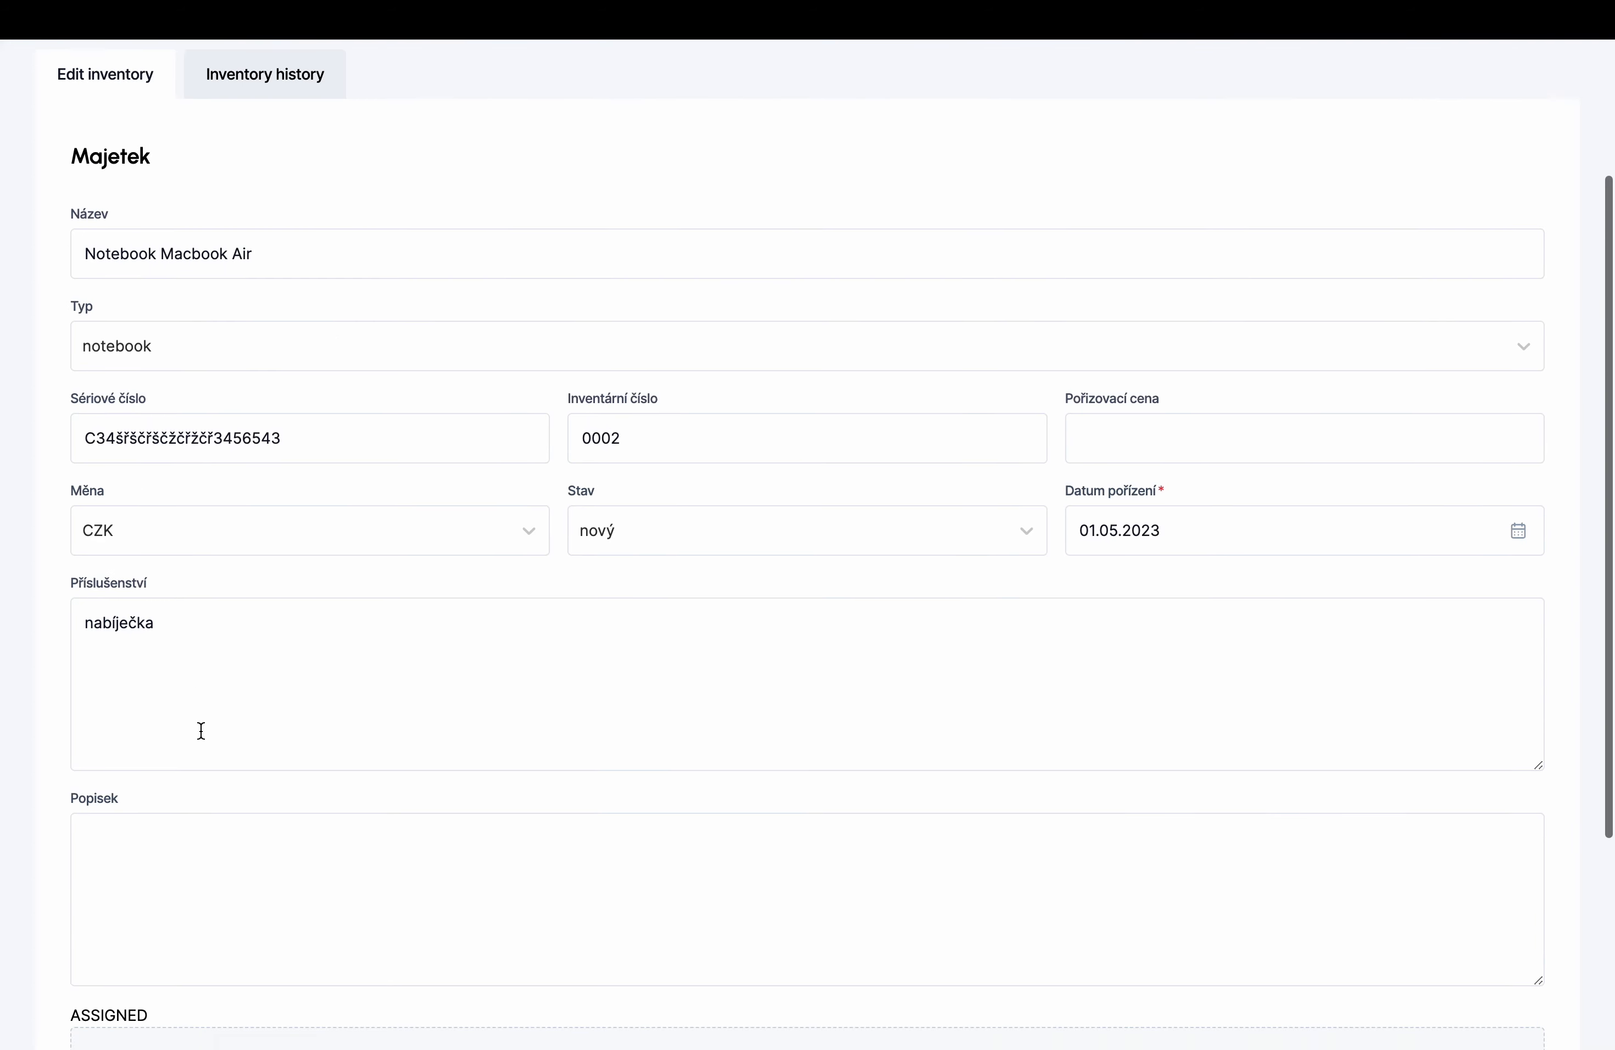
{"action": "scroll", "coordinate": [200, 734], "scroll_direction": "up", "scroll_amount": 6}
{"action": "scroll", "coordinate": [199, 730], "scroll_direction": "up", "scroll_amount": 2}
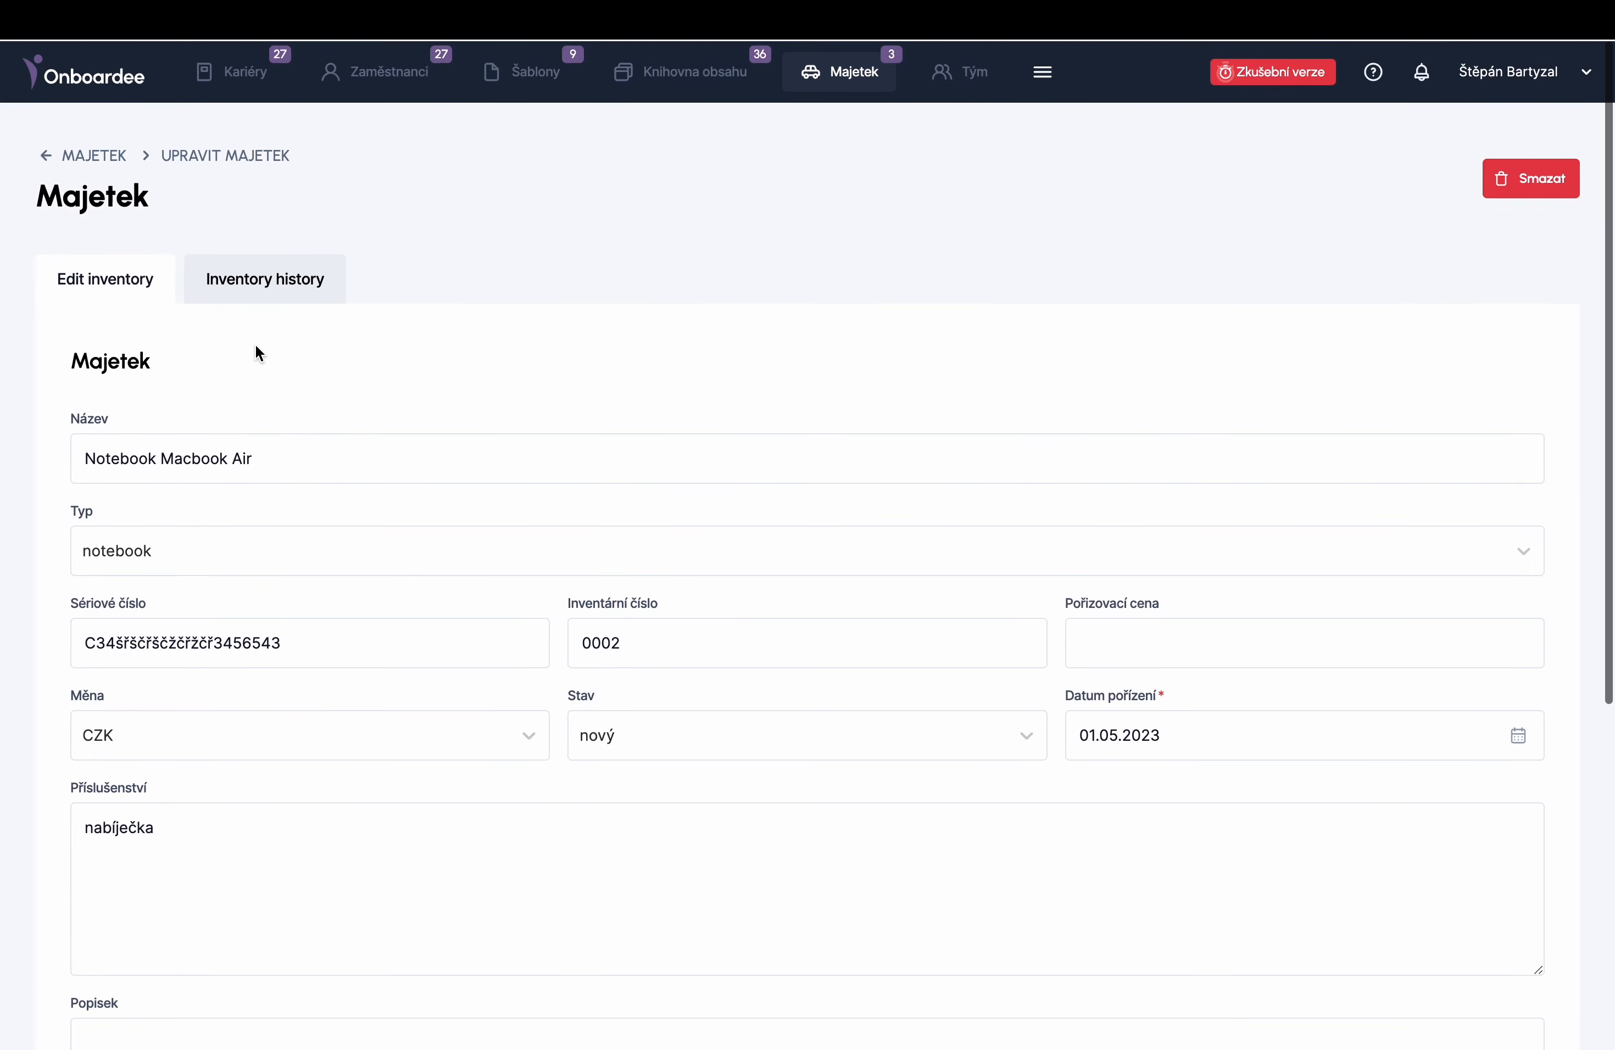
{"action": "left_click", "coordinate": [265, 277]}
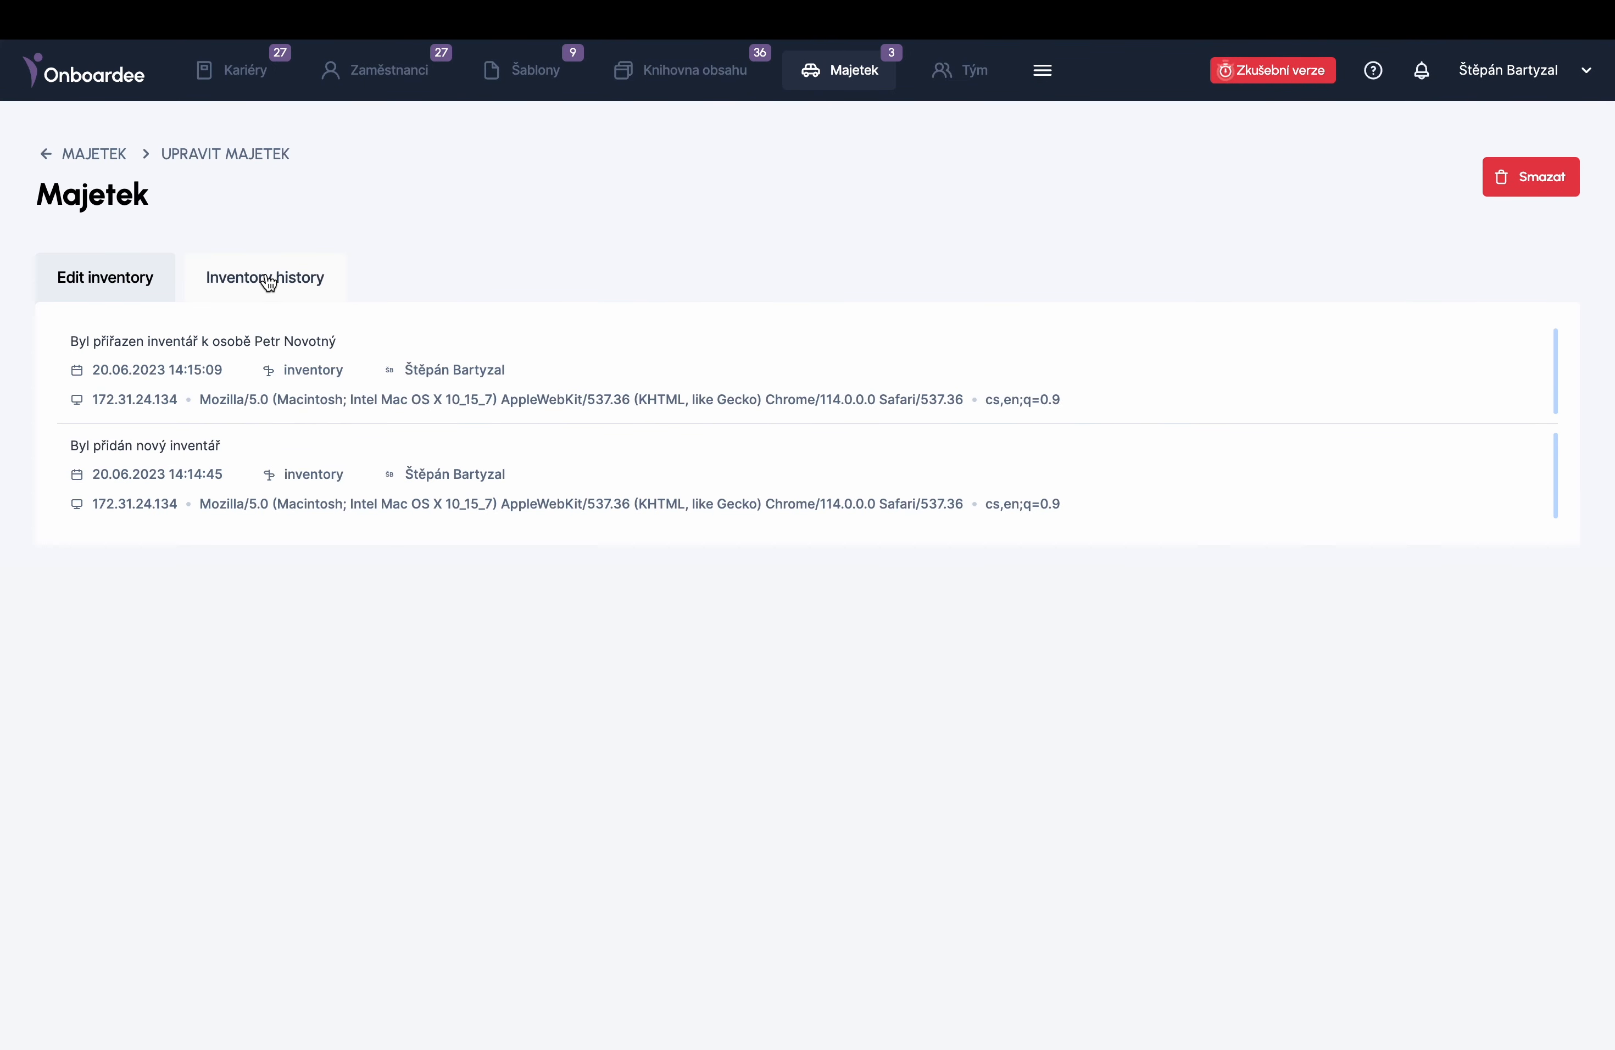
{"action": "left_click", "coordinate": [968, 71]}
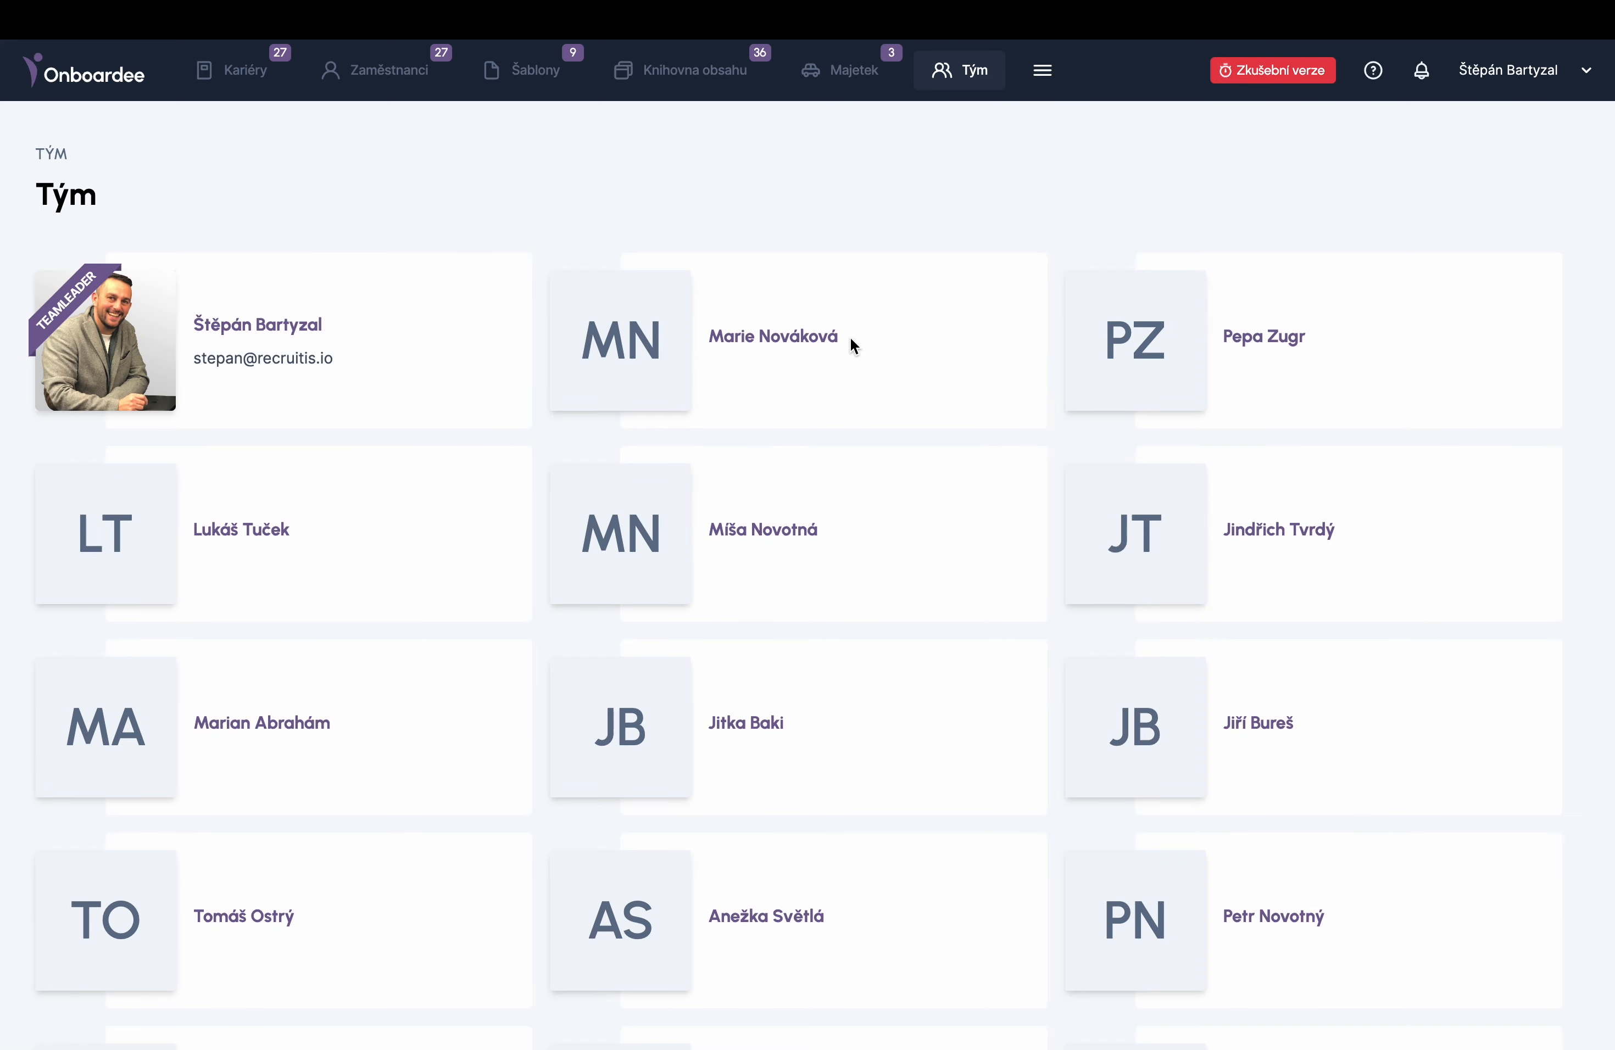
- Open the Kariérní úkoly career tasks list from the main menu
{"action": "left_click", "coordinate": [1041, 72]}
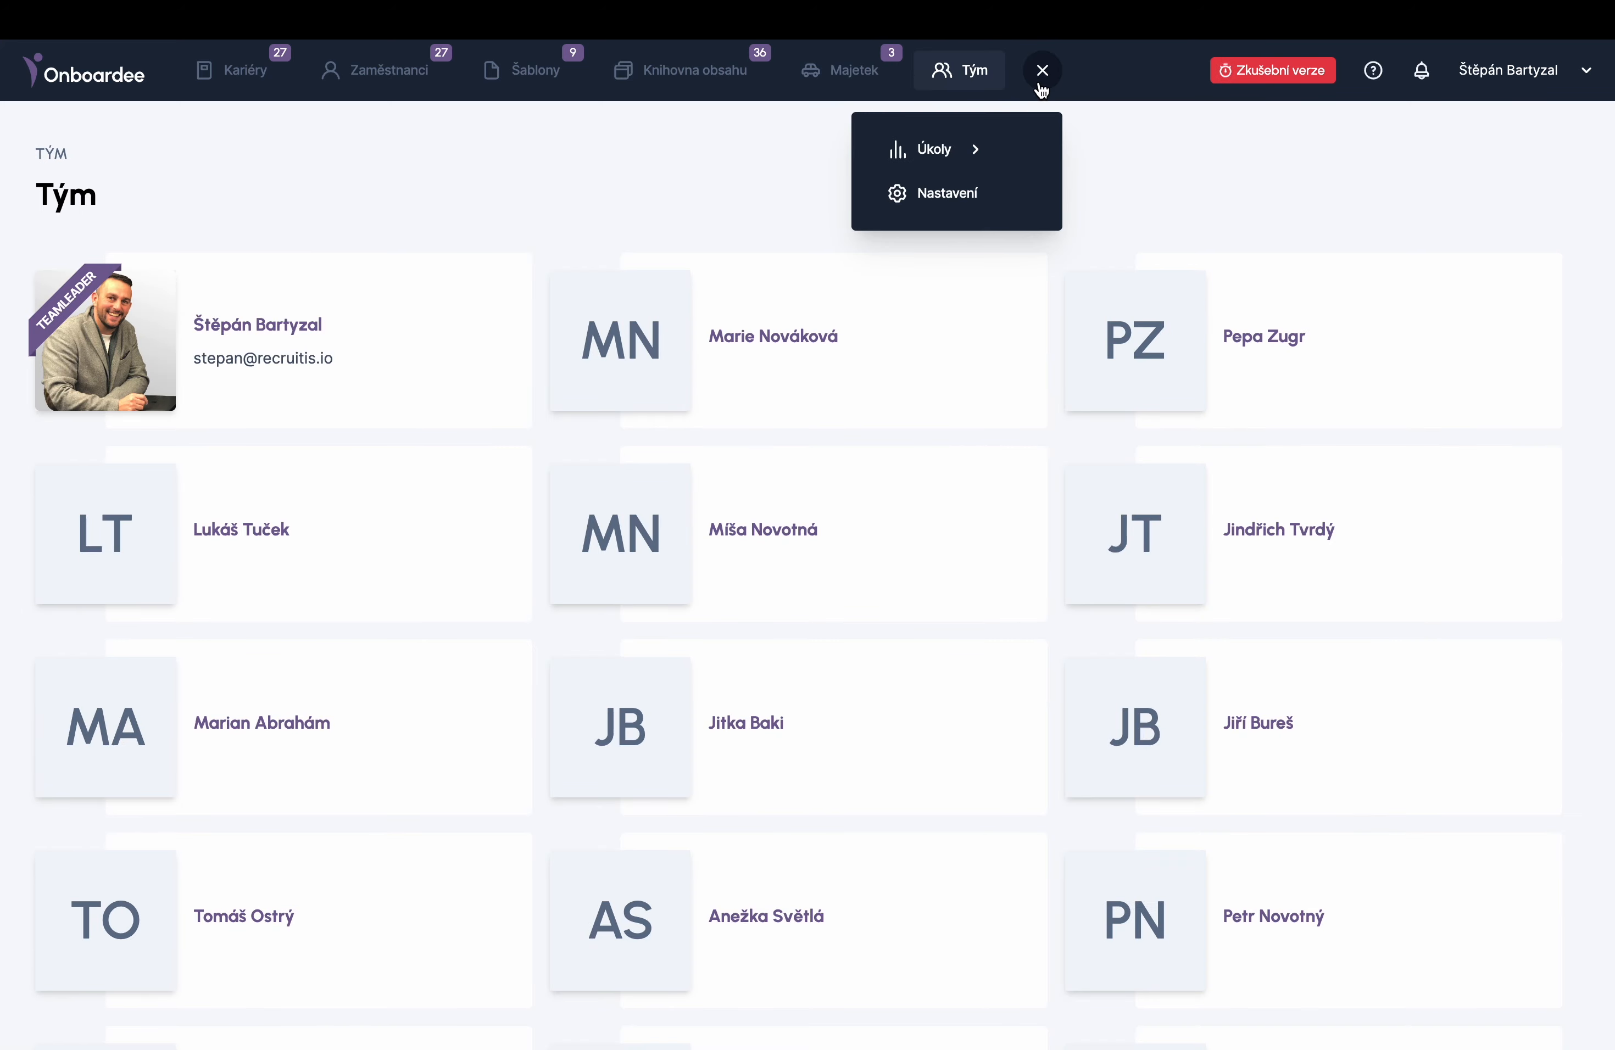
{"action": "mouse_move", "coordinate": [937, 151]}
{"action": "left_click", "coordinate": [1172, 165]}
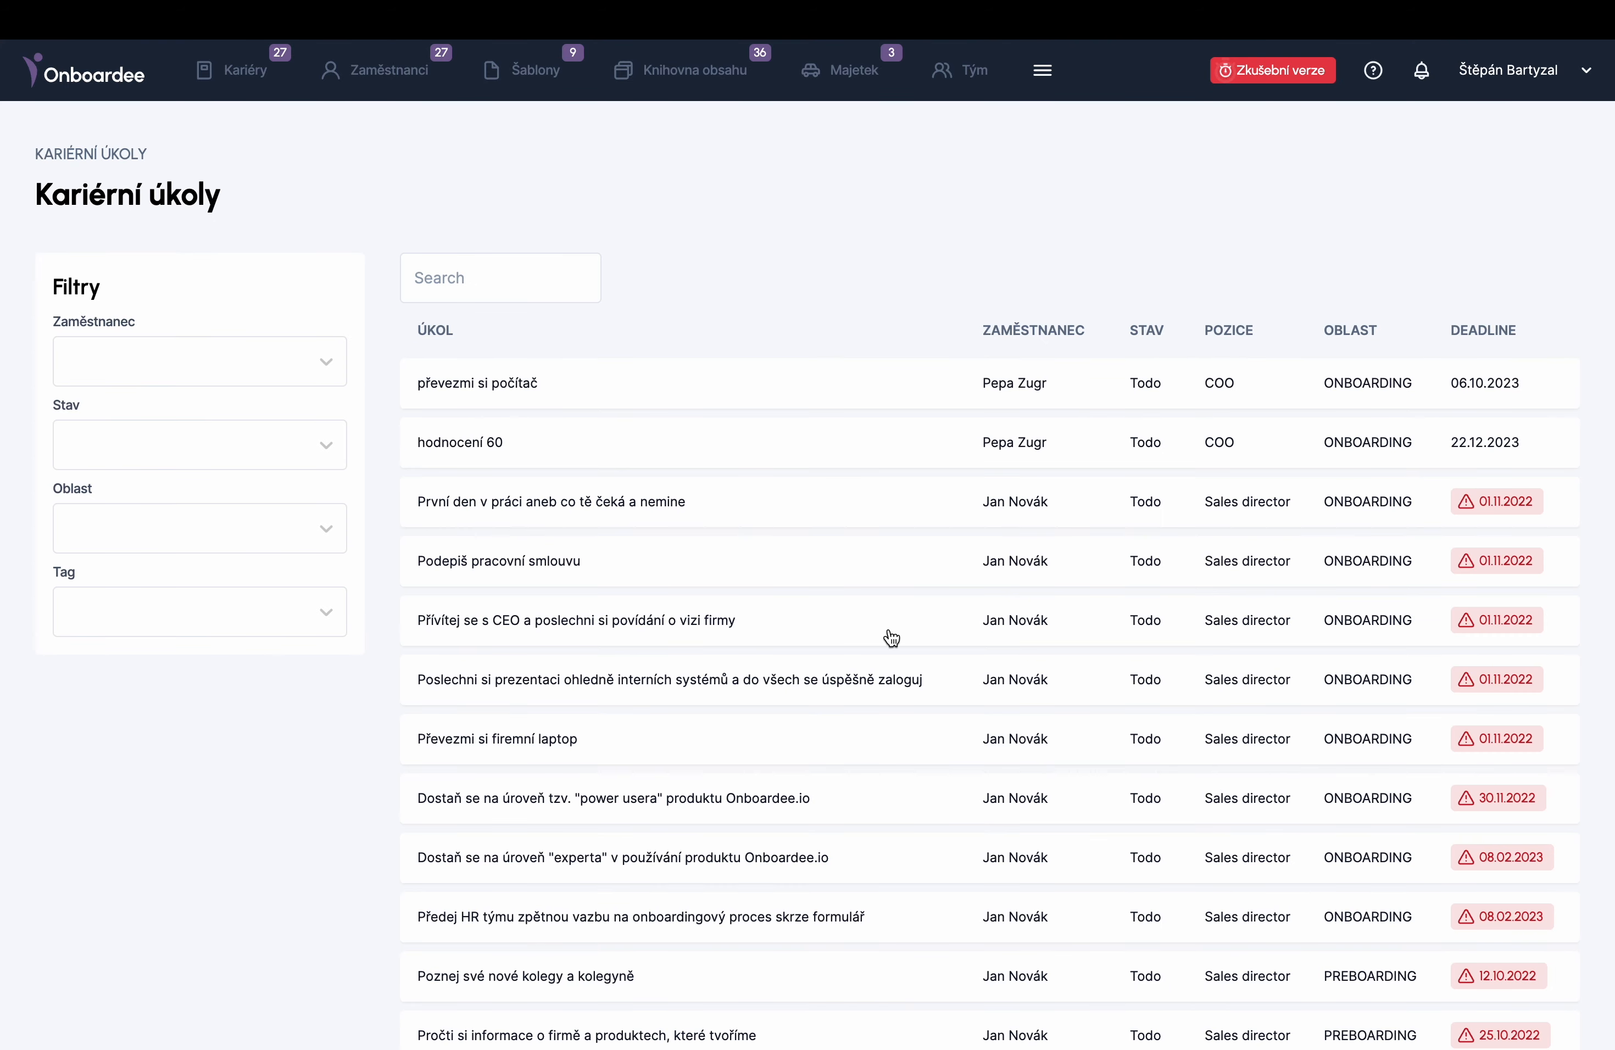
{"action": "scroll", "coordinate": [892, 638], "scroll_direction": "down", "scroll_amount": 6}
{"action": "scroll", "coordinate": [888, 636], "scroll_direction": "up", "scroll_amount": 6}
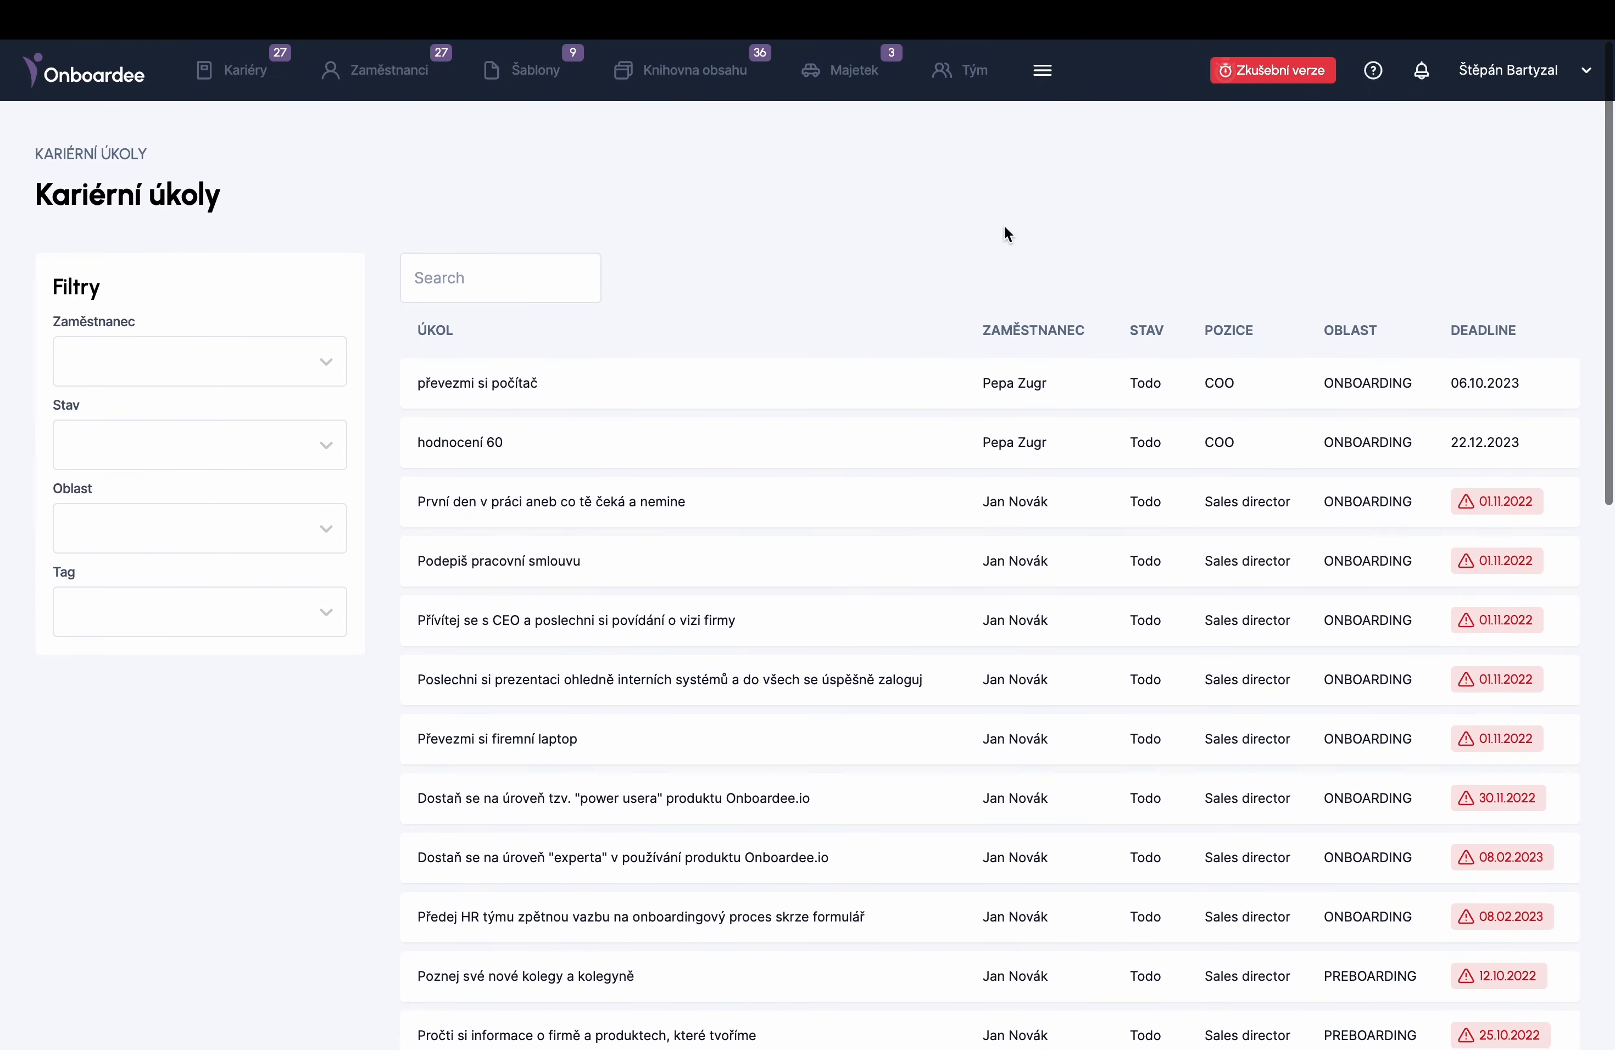
- Open the Týmové úkoly list and check the Stav filter options without choosing one
{"action": "left_click", "coordinate": [1042, 71]}
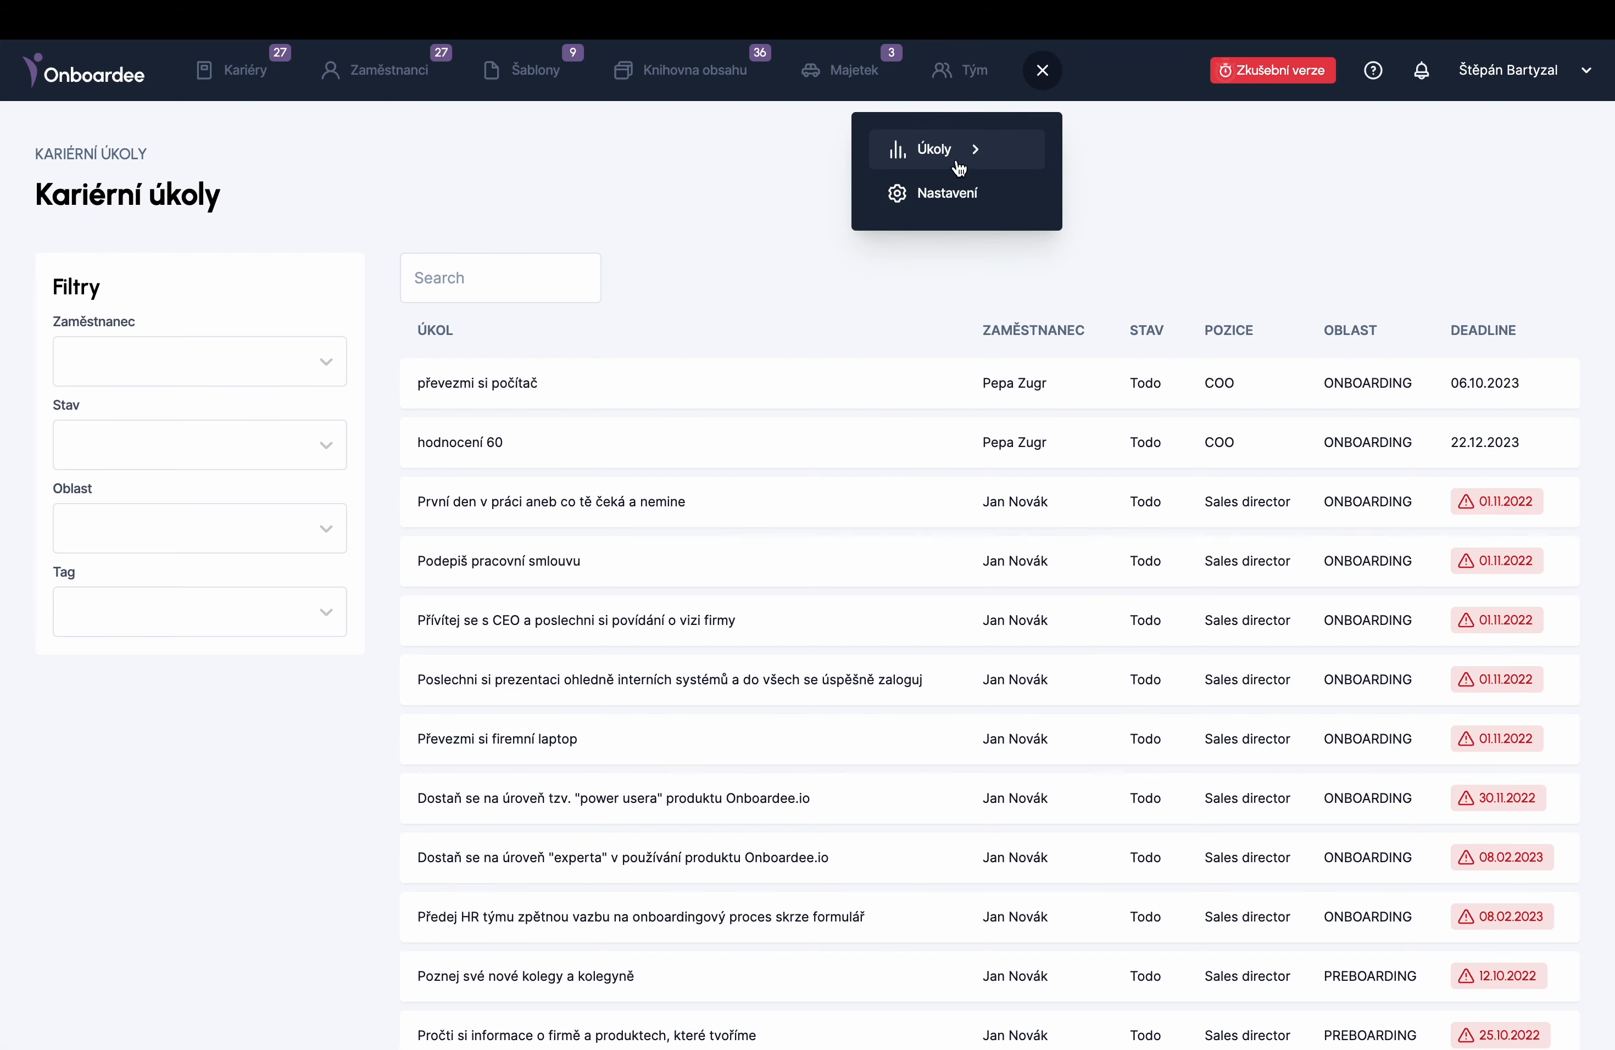
{"action": "mouse_move", "coordinate": [960, 167]}
{"action": "left_click", "coordinate": [1129, 194]}
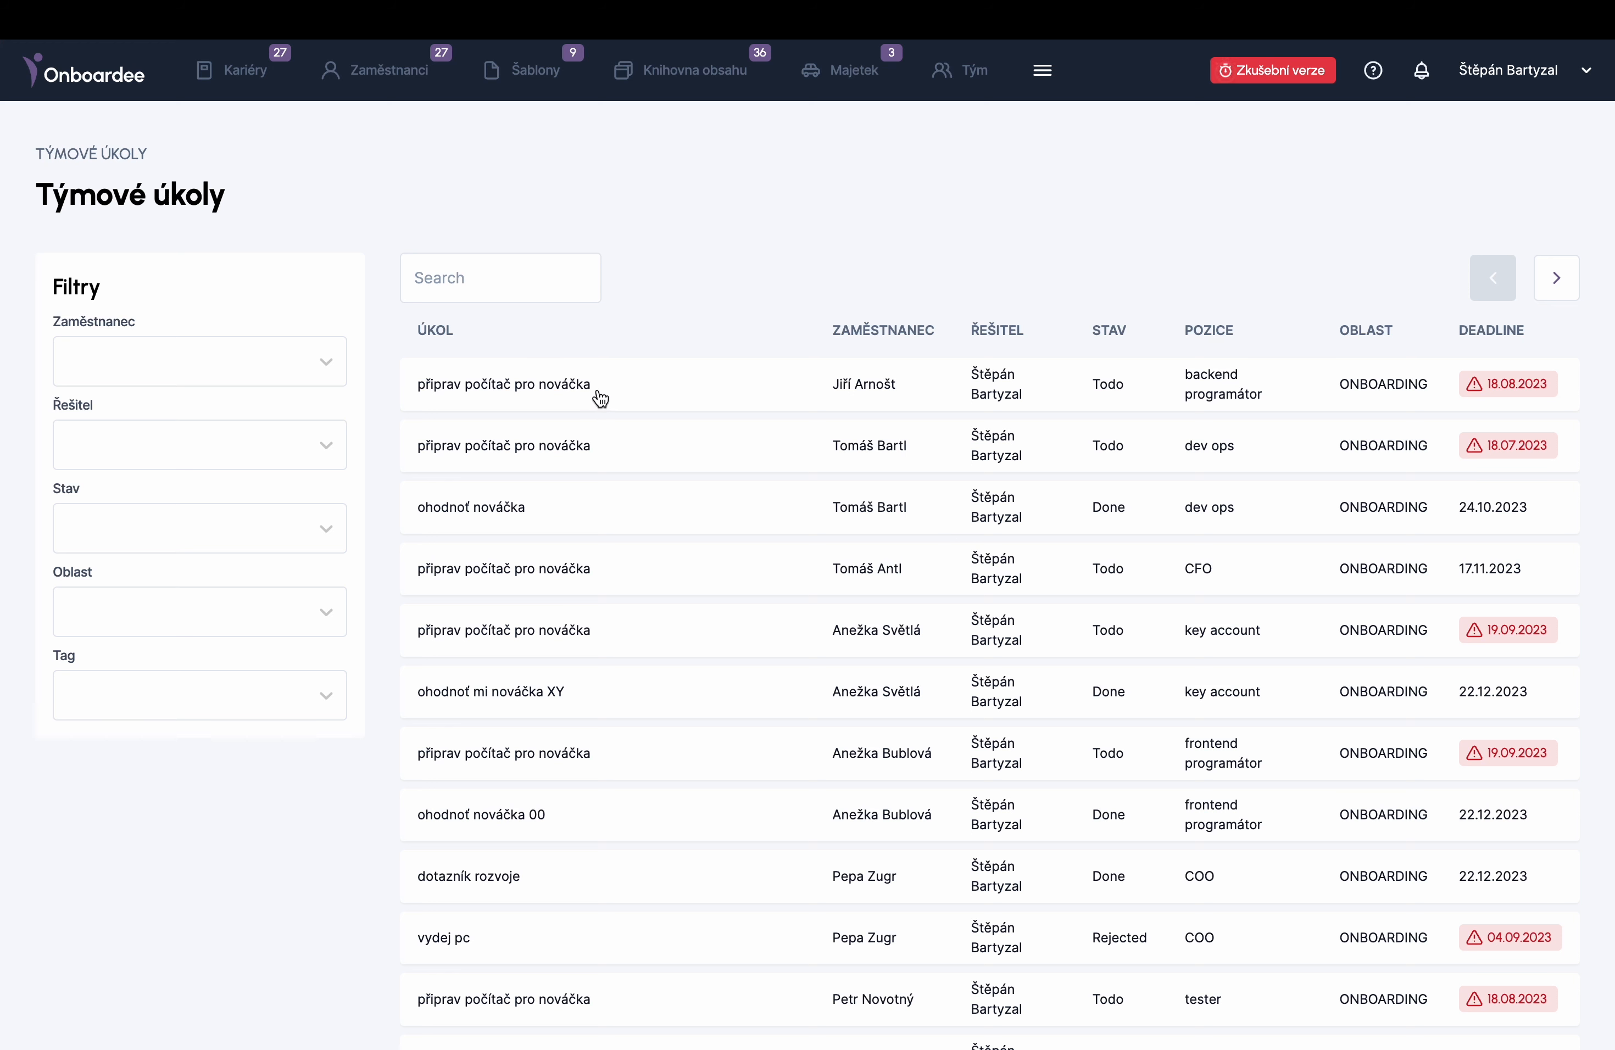
{"action": "left_click", "coordinate": [231, 524]}
{"action": "left_click", "coordinate": [232, 525]}
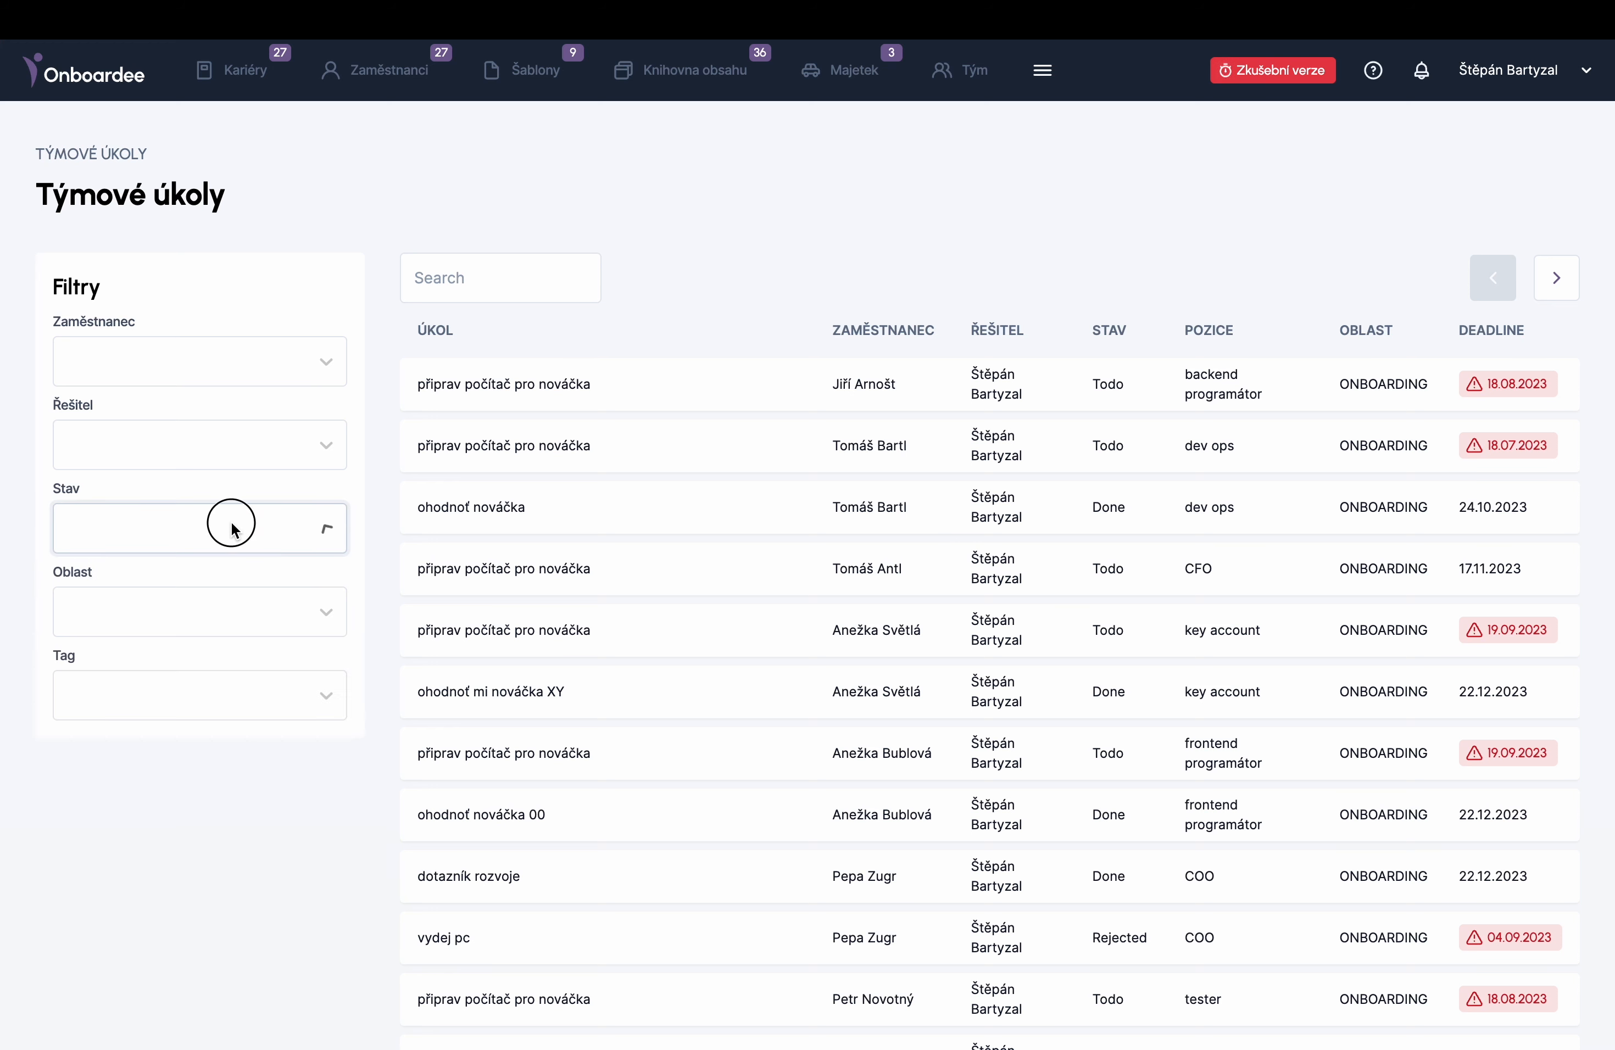
- In Nastavení, set the app colour to blue #102FE5 and save
{"action": "left_click", "coordinate": [1050, 71]}
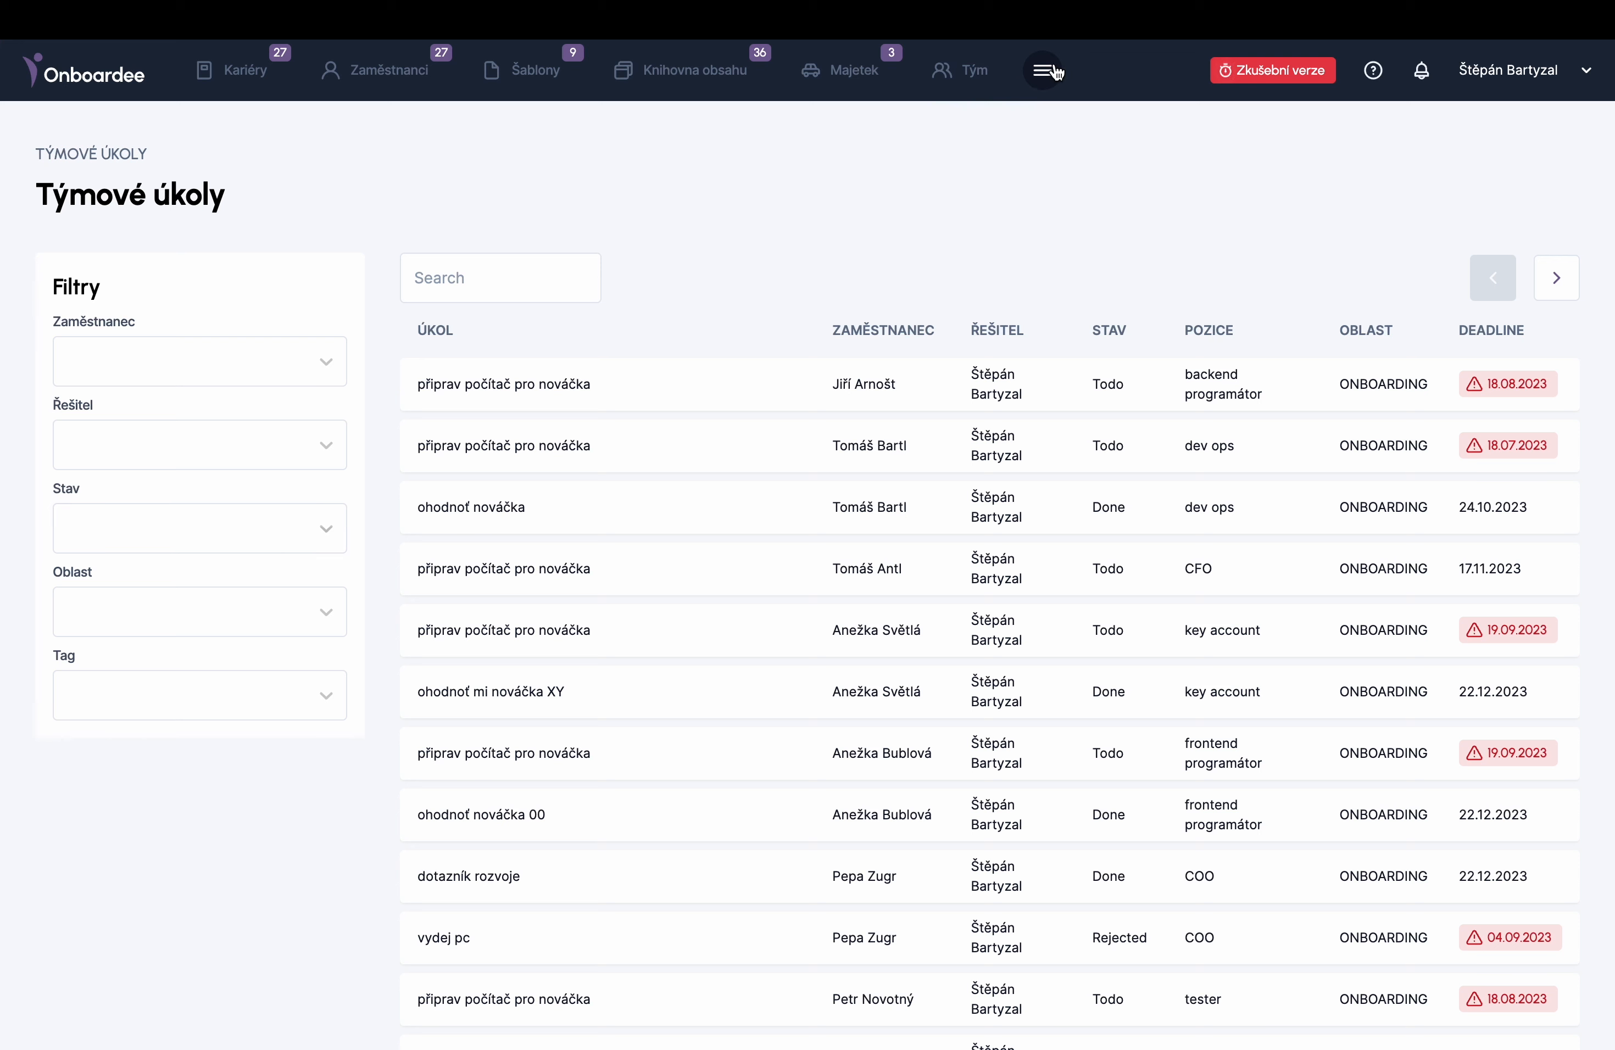
{"action": "left_click", "coordinate": [1050, 71]}
{"action": "left_click", "coordinate": [967, 194]}
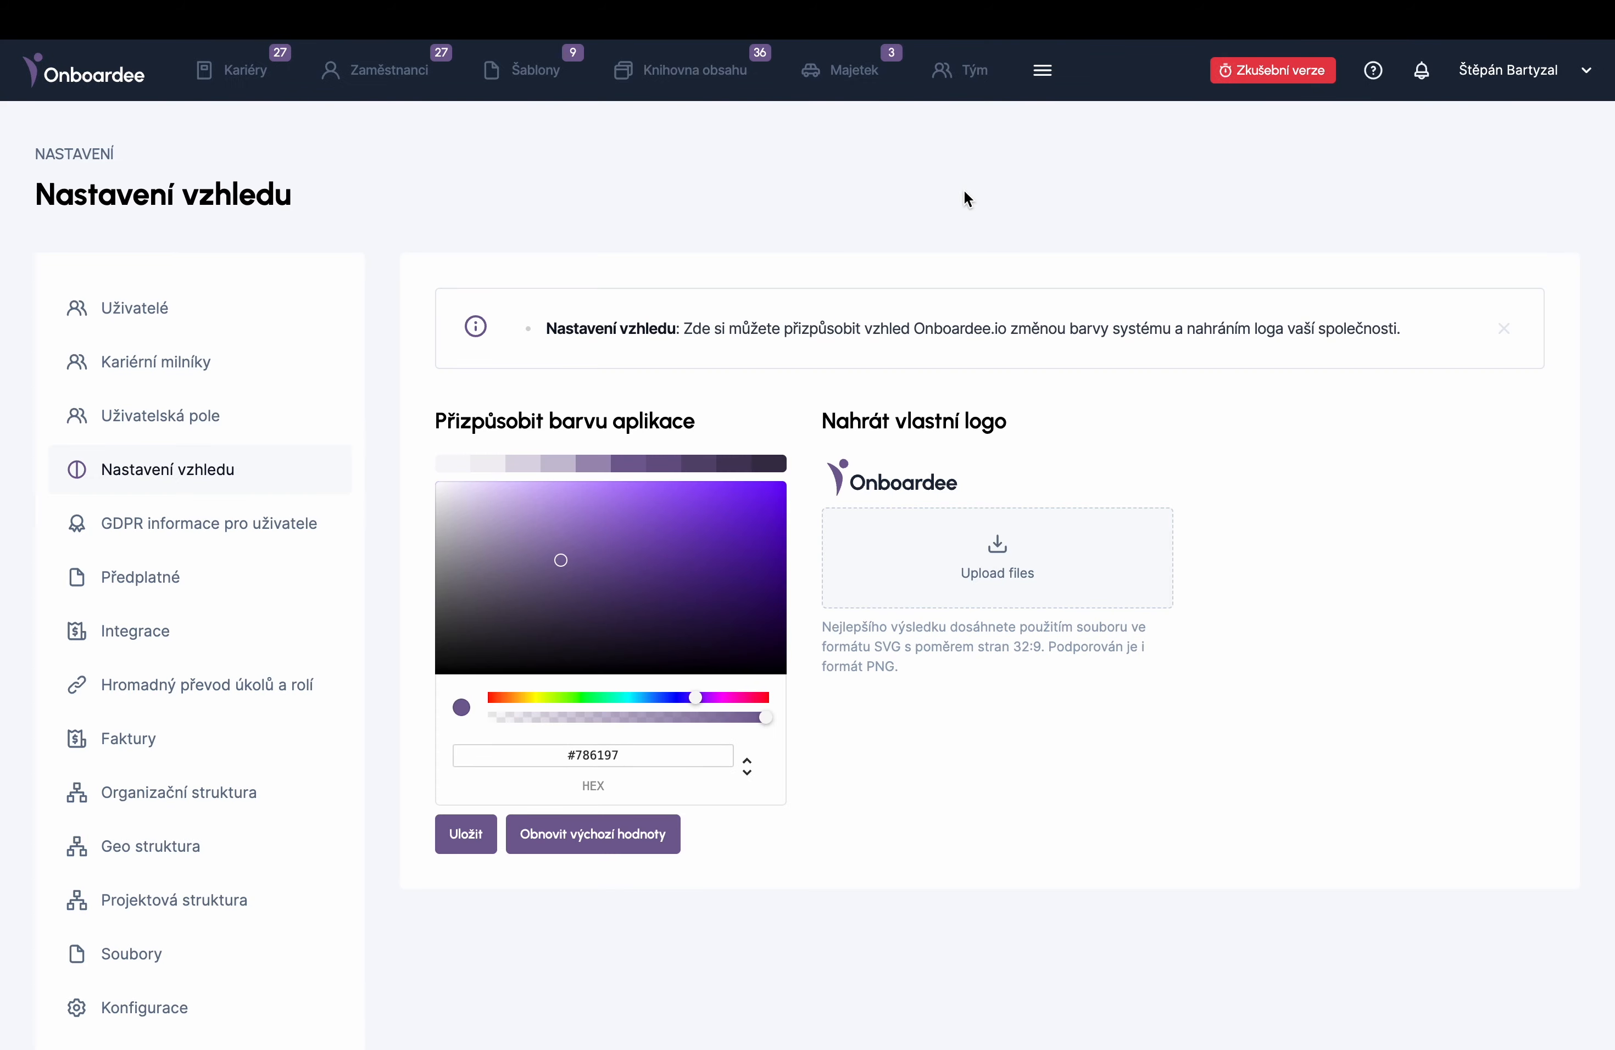
{"action": "left_click", "coordinate": [669, 696]}
{"action": "left_click", "coordinate": [762, 502]}
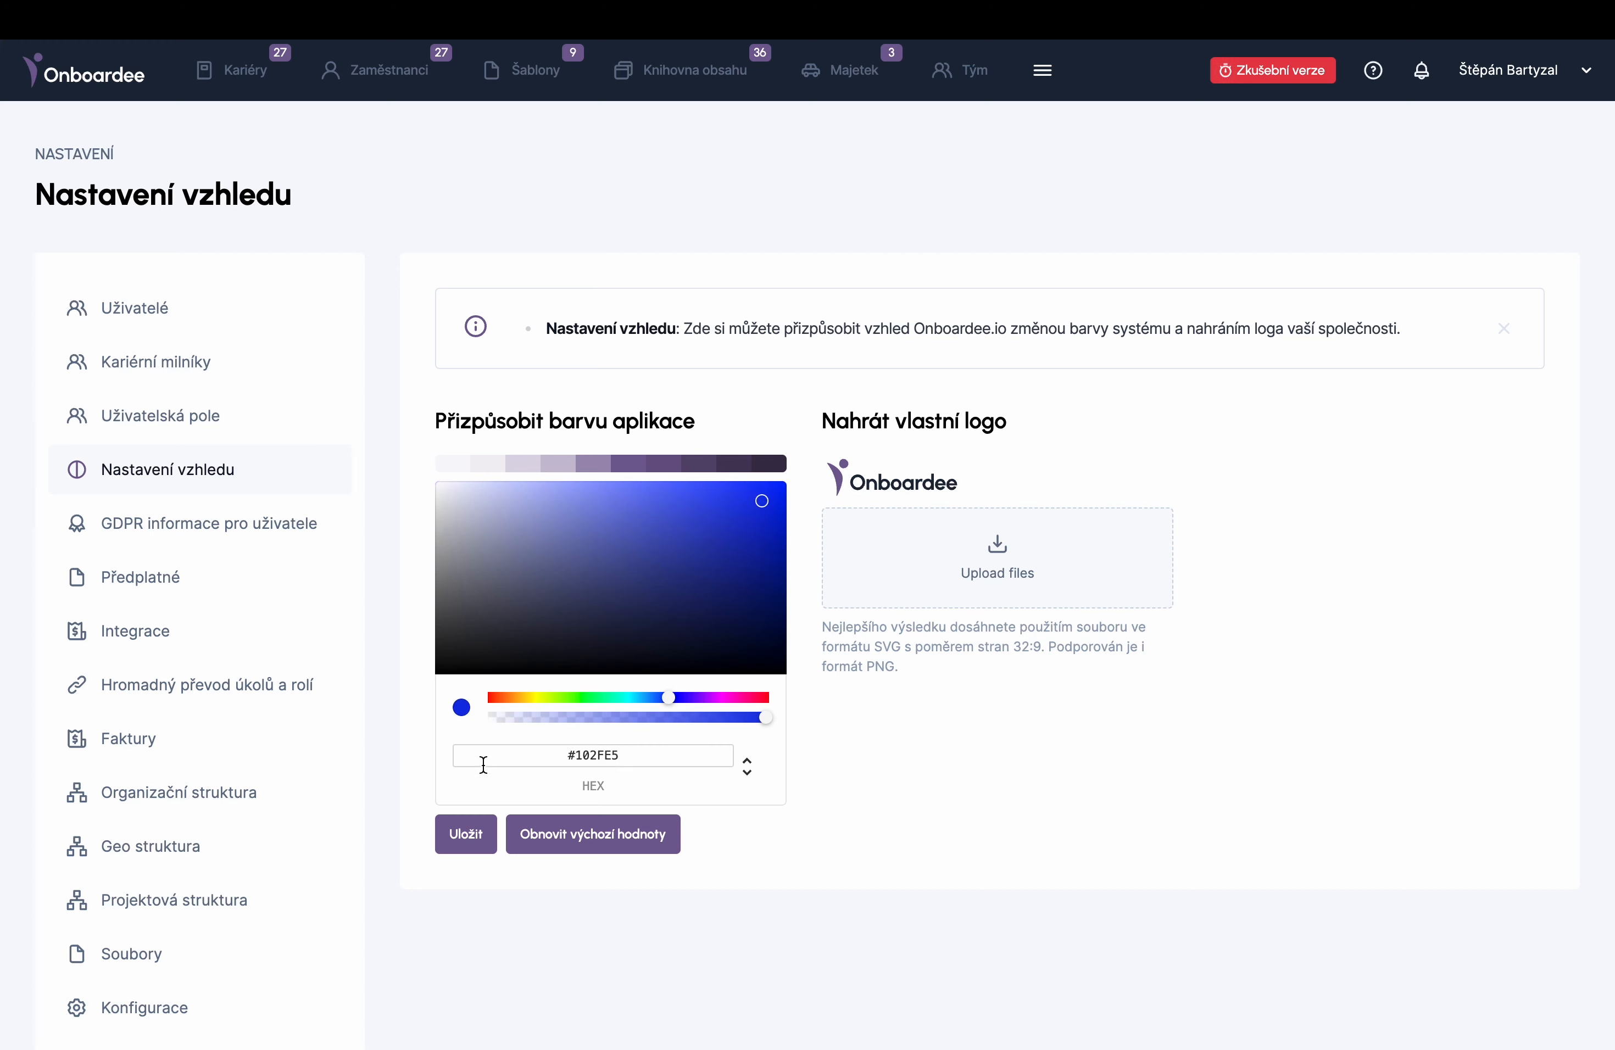
{"action": "left_click", "coordinate": [476, 838]}
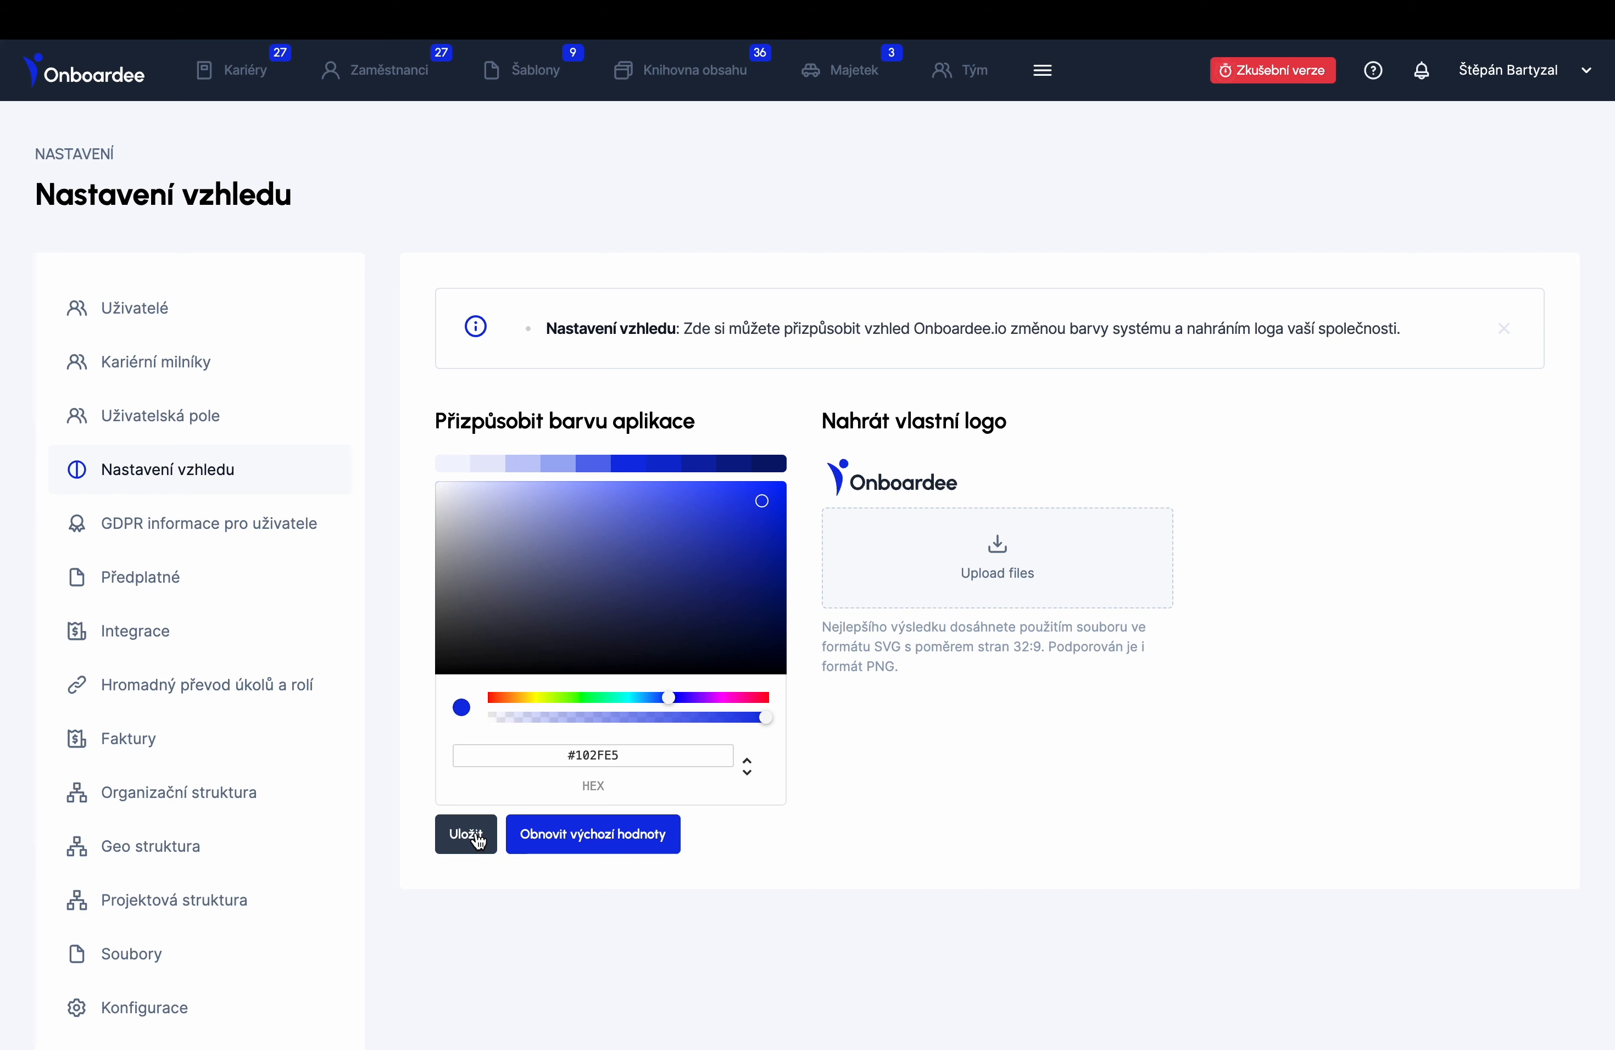
- Change the app colour to green #09A831 and save it
{"action": "left_click", "coordinate": [594, 697]}
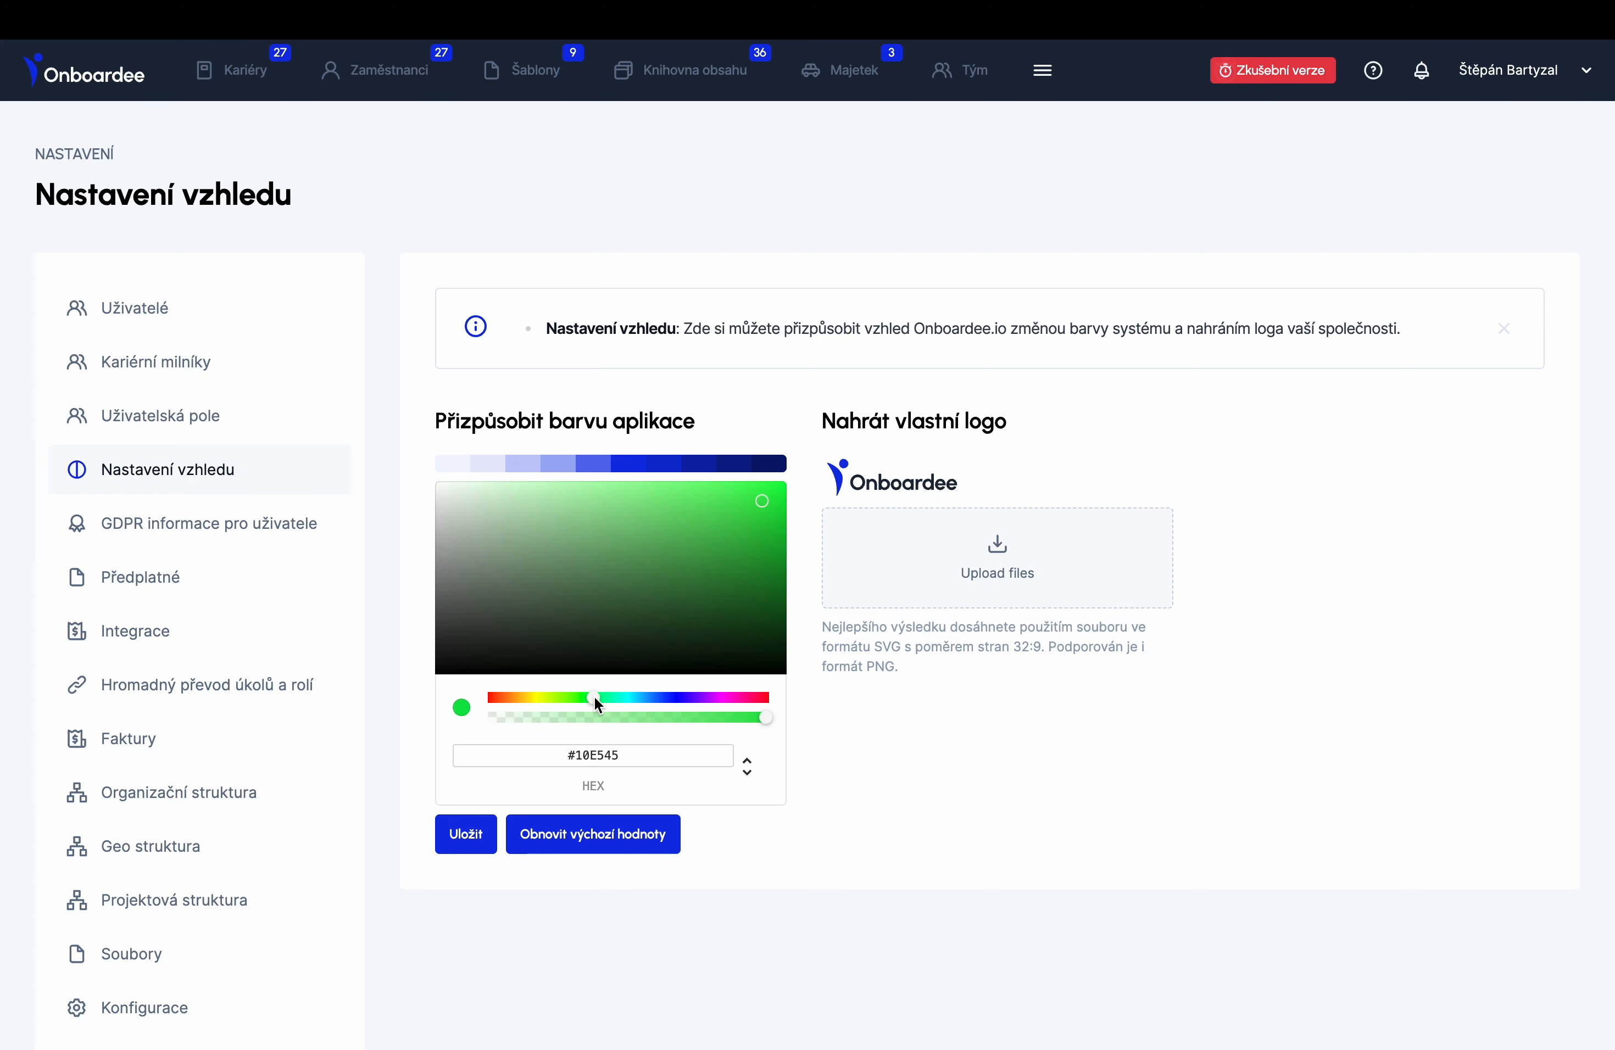
{"action": "left_click", "coordinate": [768, 547]}
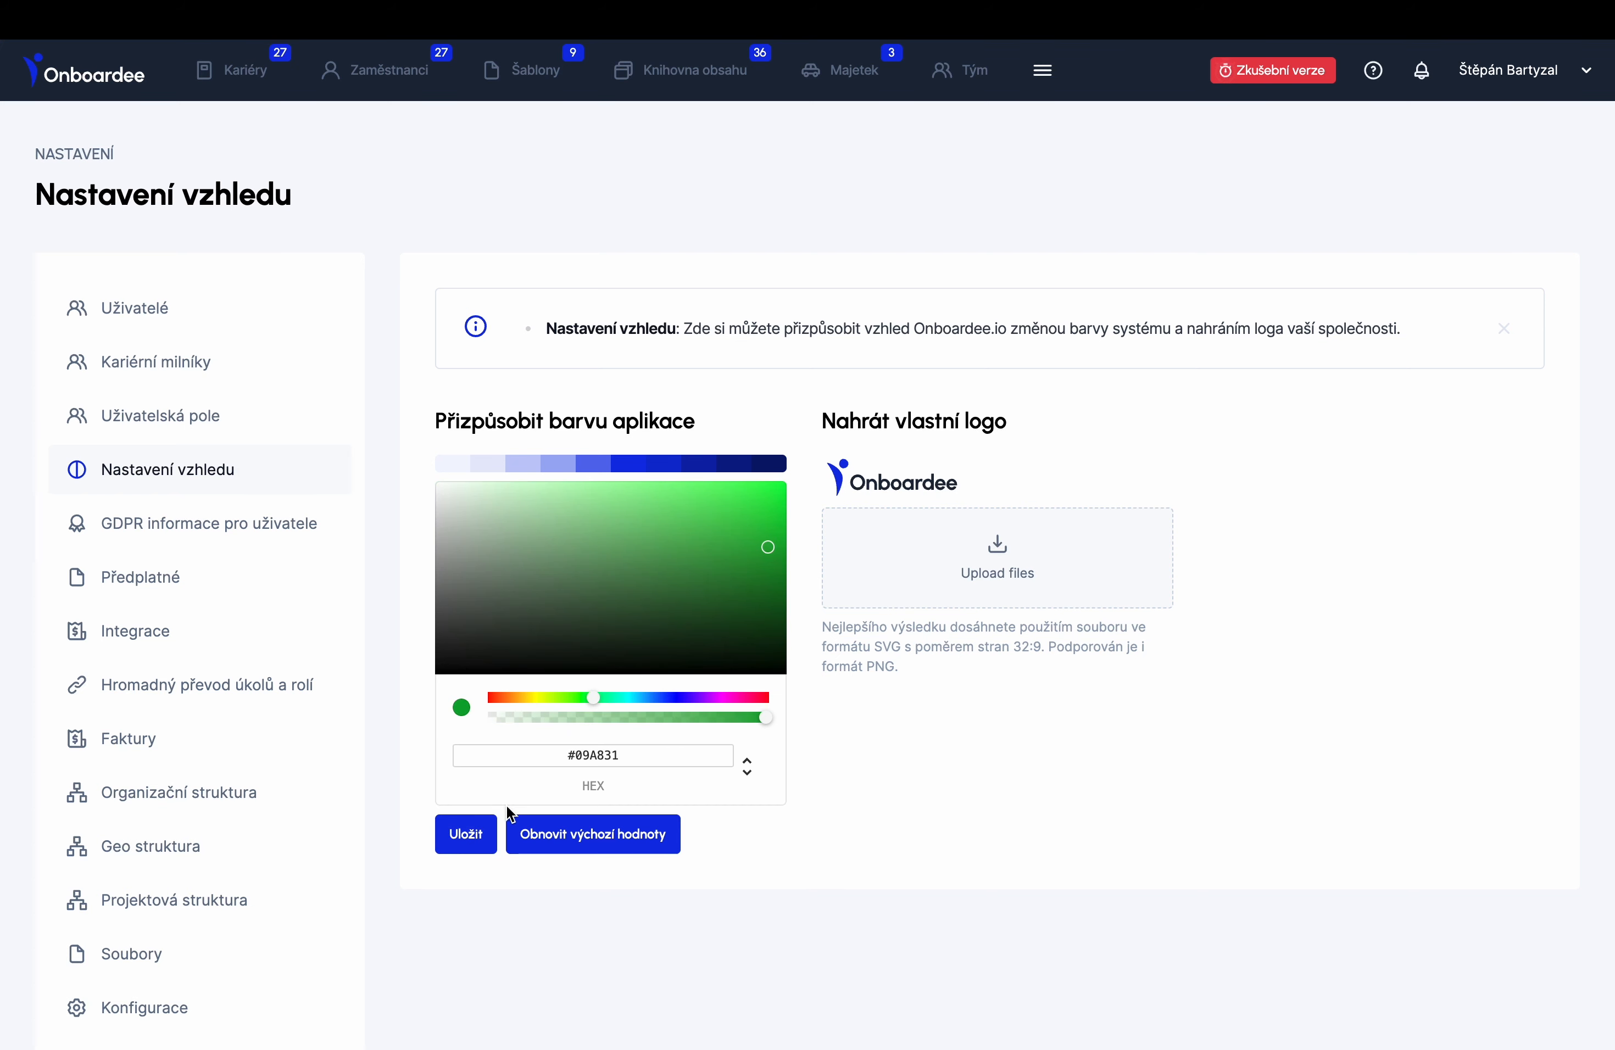
{"action": "left_click", "coordinate": [465, 833]}
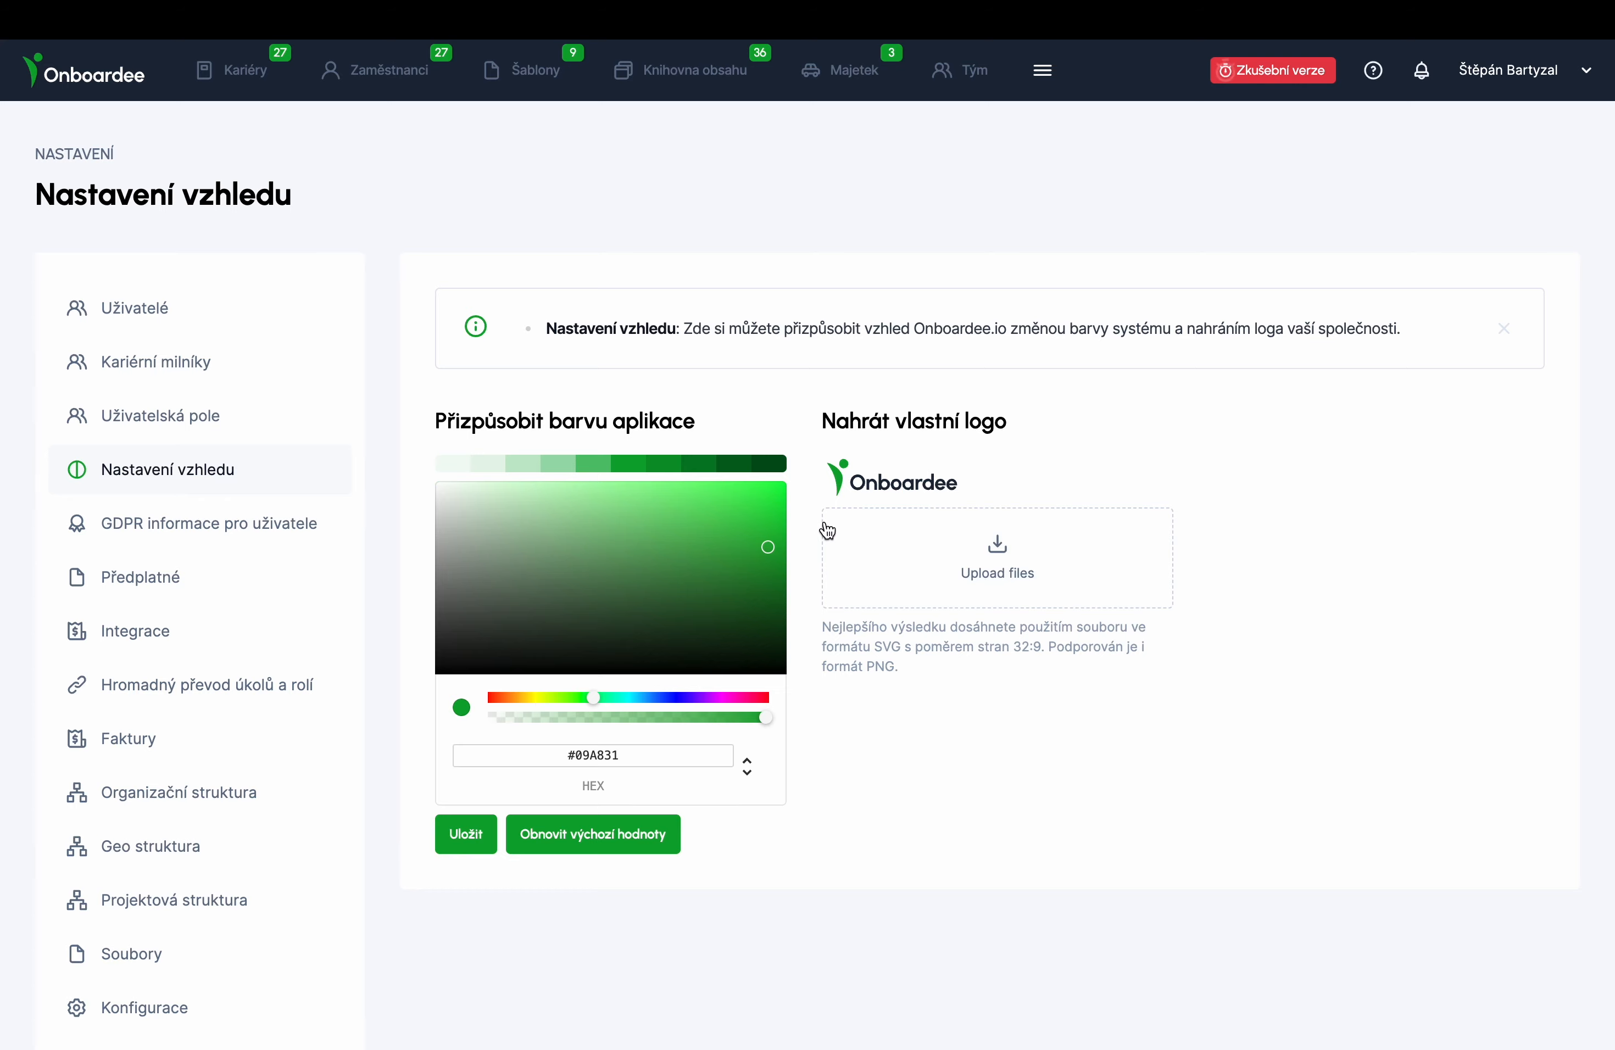
{"action": "scroll", "coordinate": [509, 349], "scroll_direction": "down", "scroll_amount": 3}
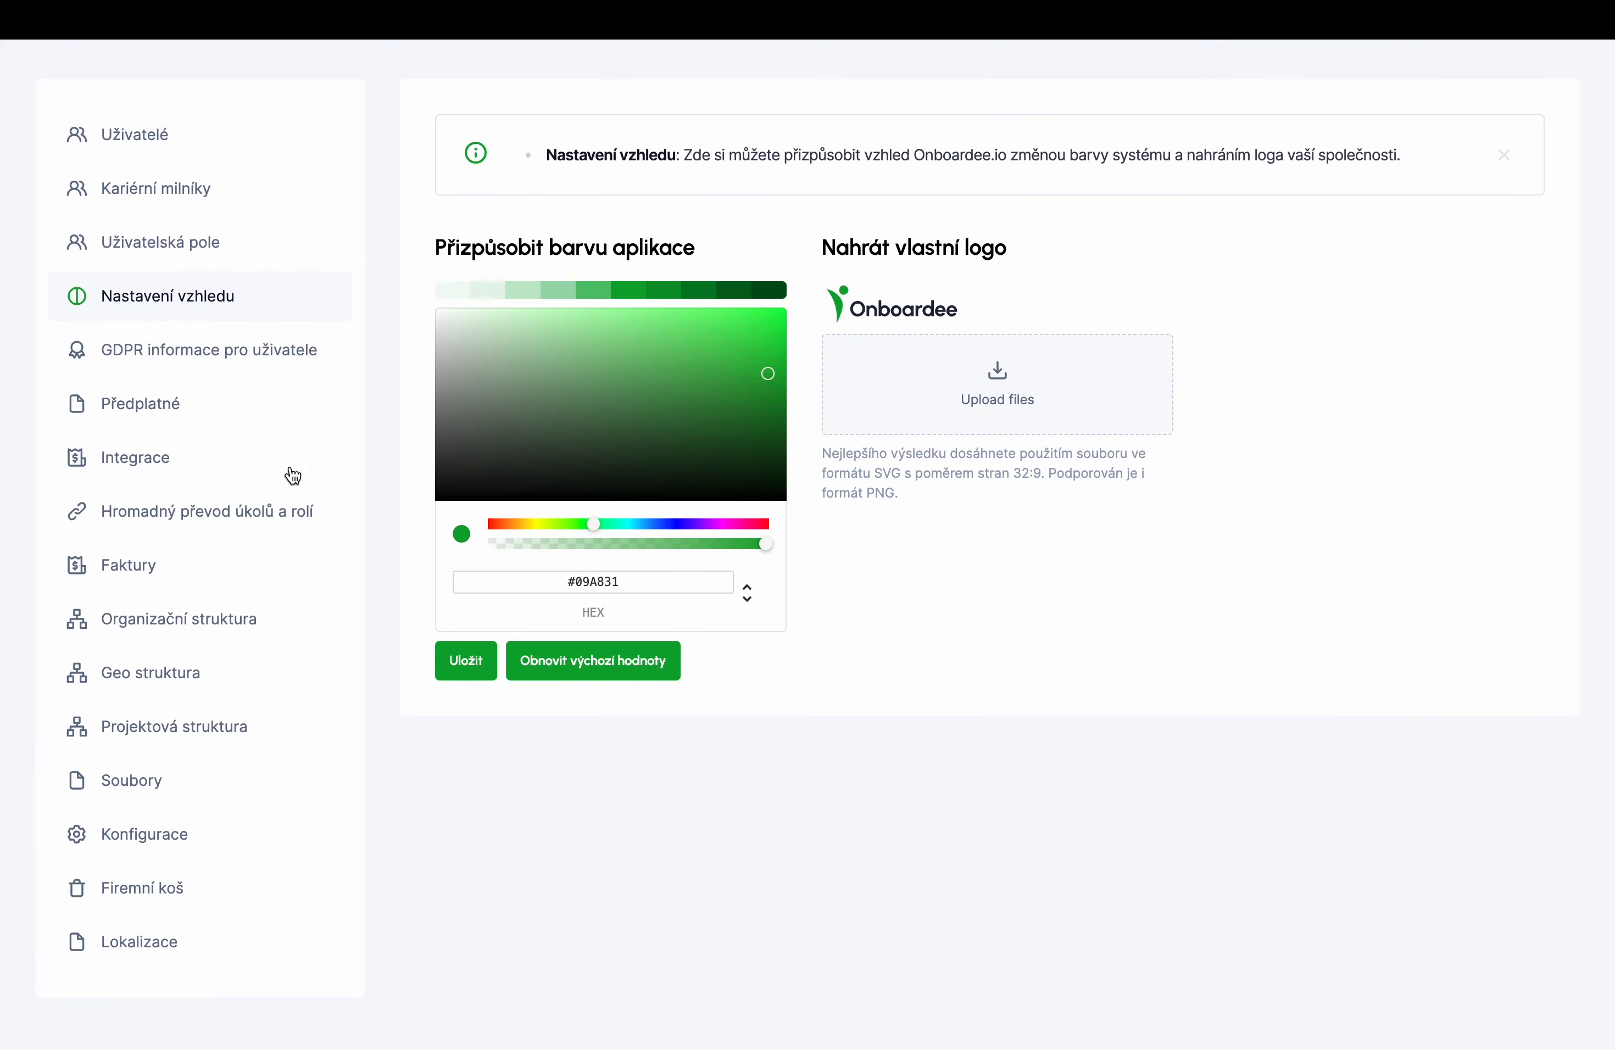
- In Organizační struktura, add and save an 'Asistent obchodu' position under the obchodník card
{"action": "left_click", "coordinate": [231, 618]}
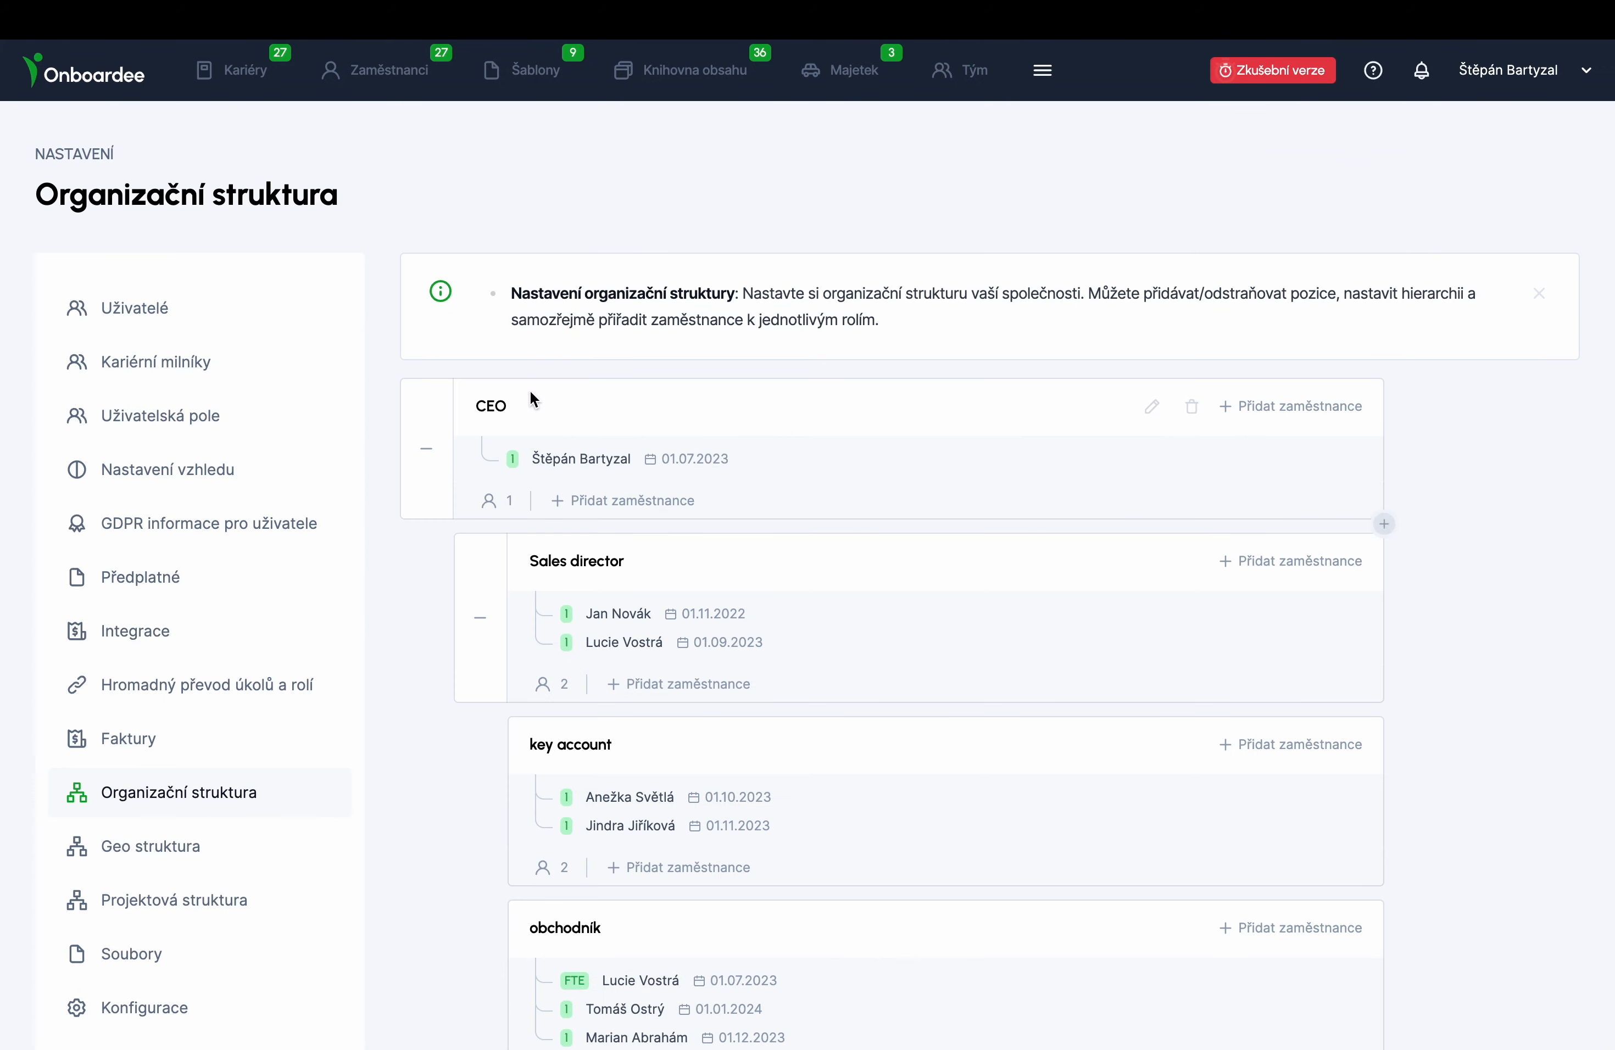
{"action": "scroll", "coordinate": [527, 403], "scroll_direction": "down", "scroll_amount": 10}
{"action": "scroll", "coordinate": [527, 408], "scroll_direction": "down", "scroll_amount": 6}
{"action": "scroll", "coordinate": [527, 408], "scroll_direction": "up", "scroll_amount": 7}
{"action": "scroll", "coordinate": [526, 404], "scroll_direction": "up", "scroll_amount": 10}
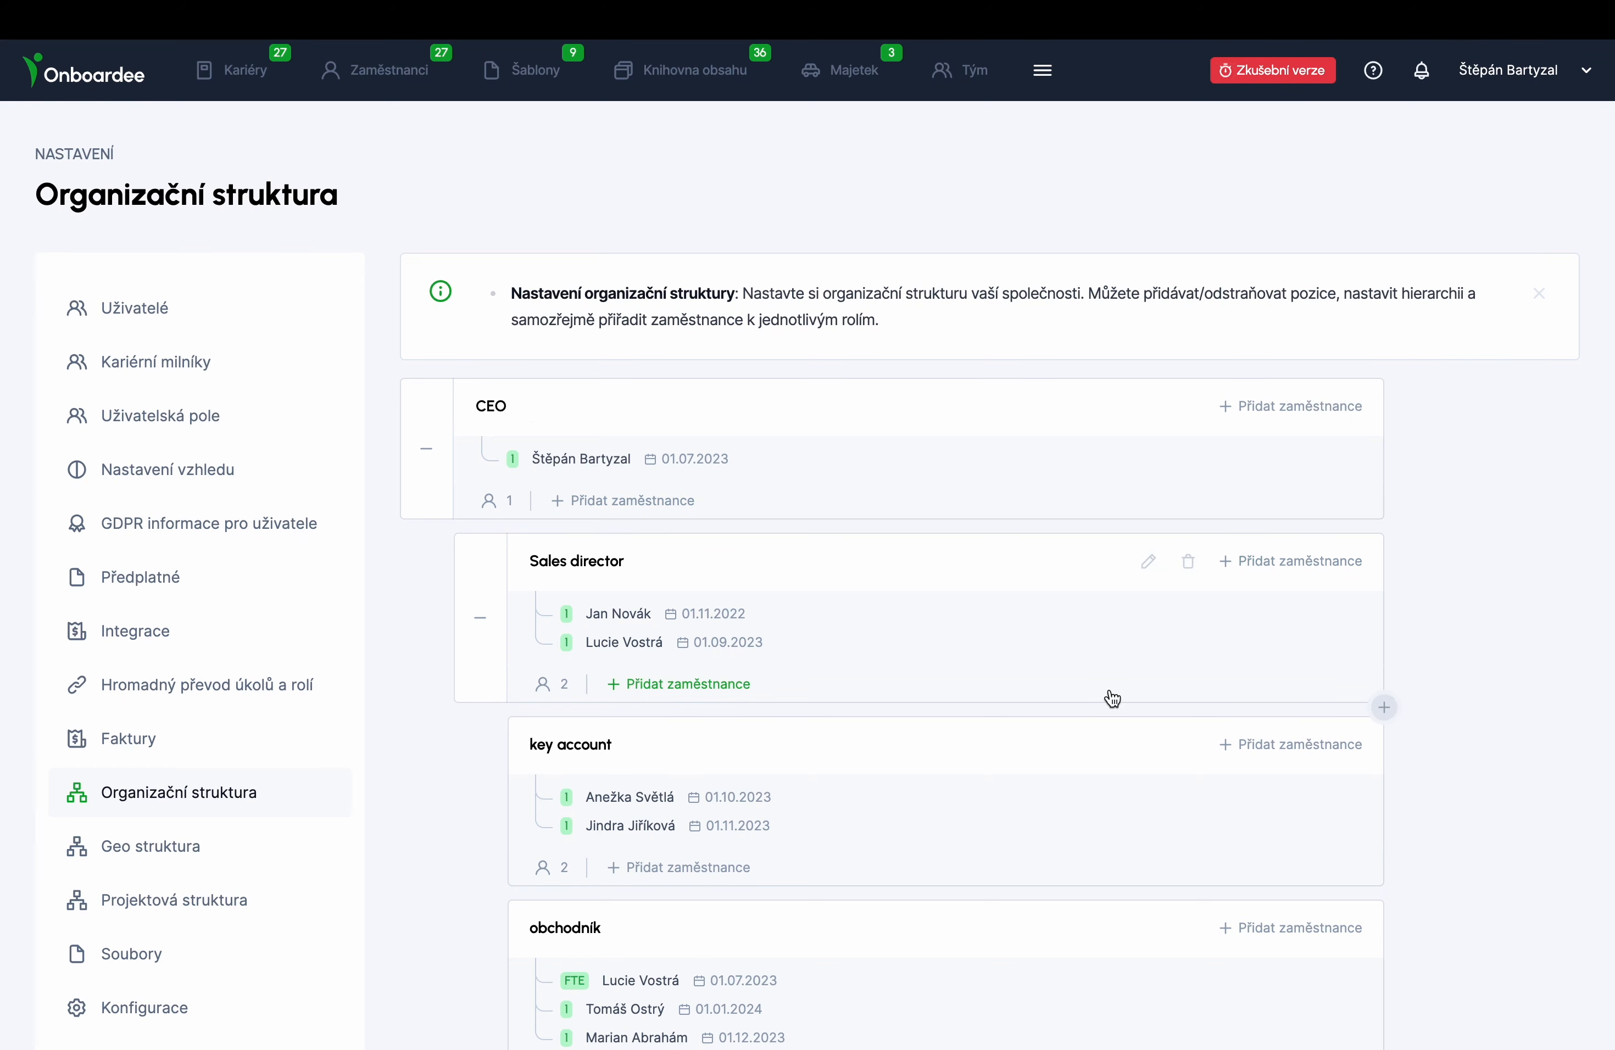
{"action": "scroll", "coordinate": [1111, 695], "scroll_direction": "down", "scroll_amount": 4}
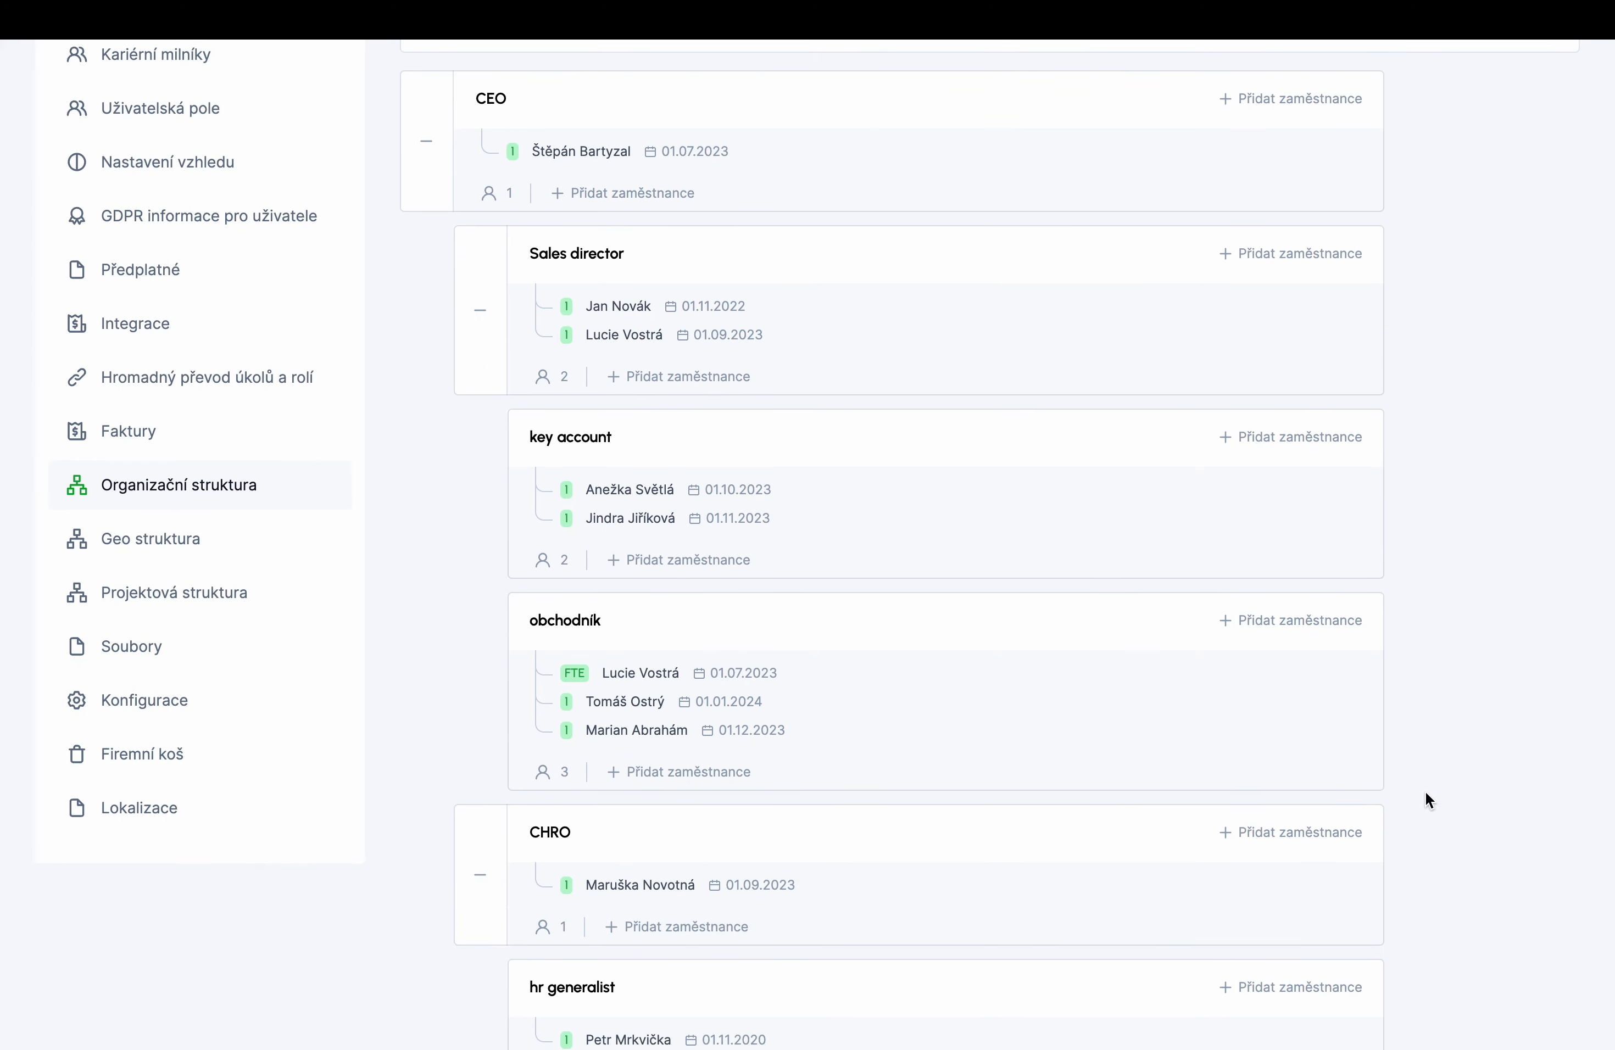
{"action": "left_click", "coordinate": [1384, 796]}
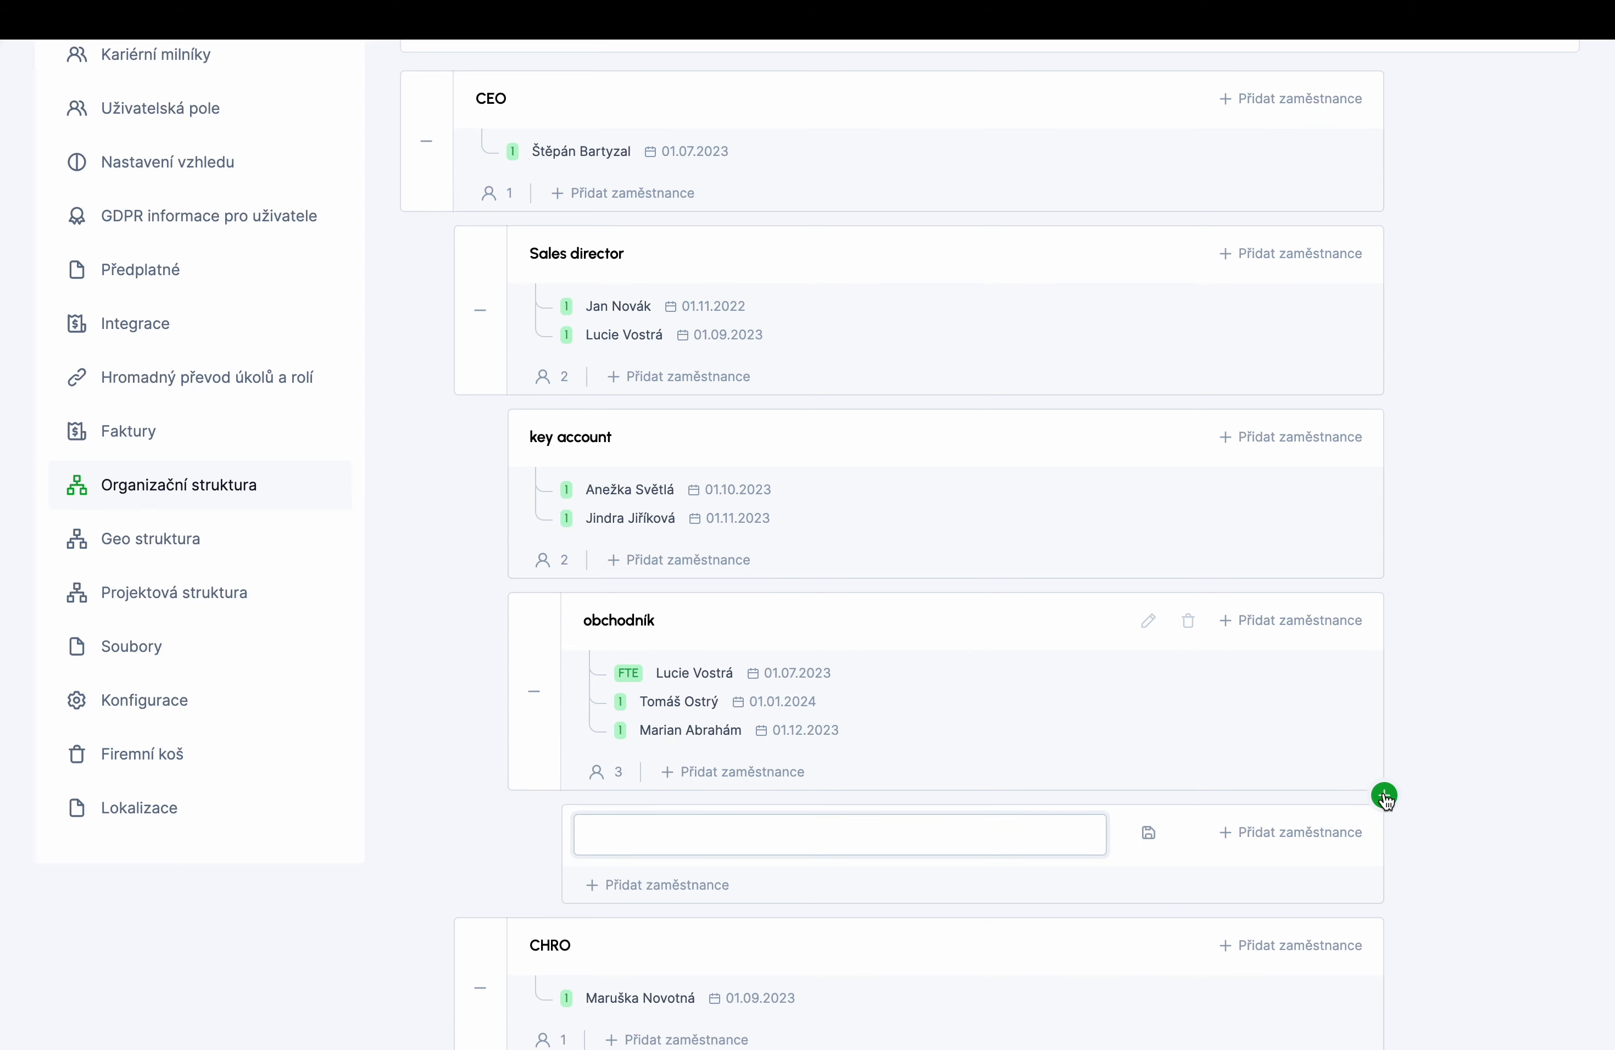
{"action": "left_click", "coordinate": [1146, 841]}
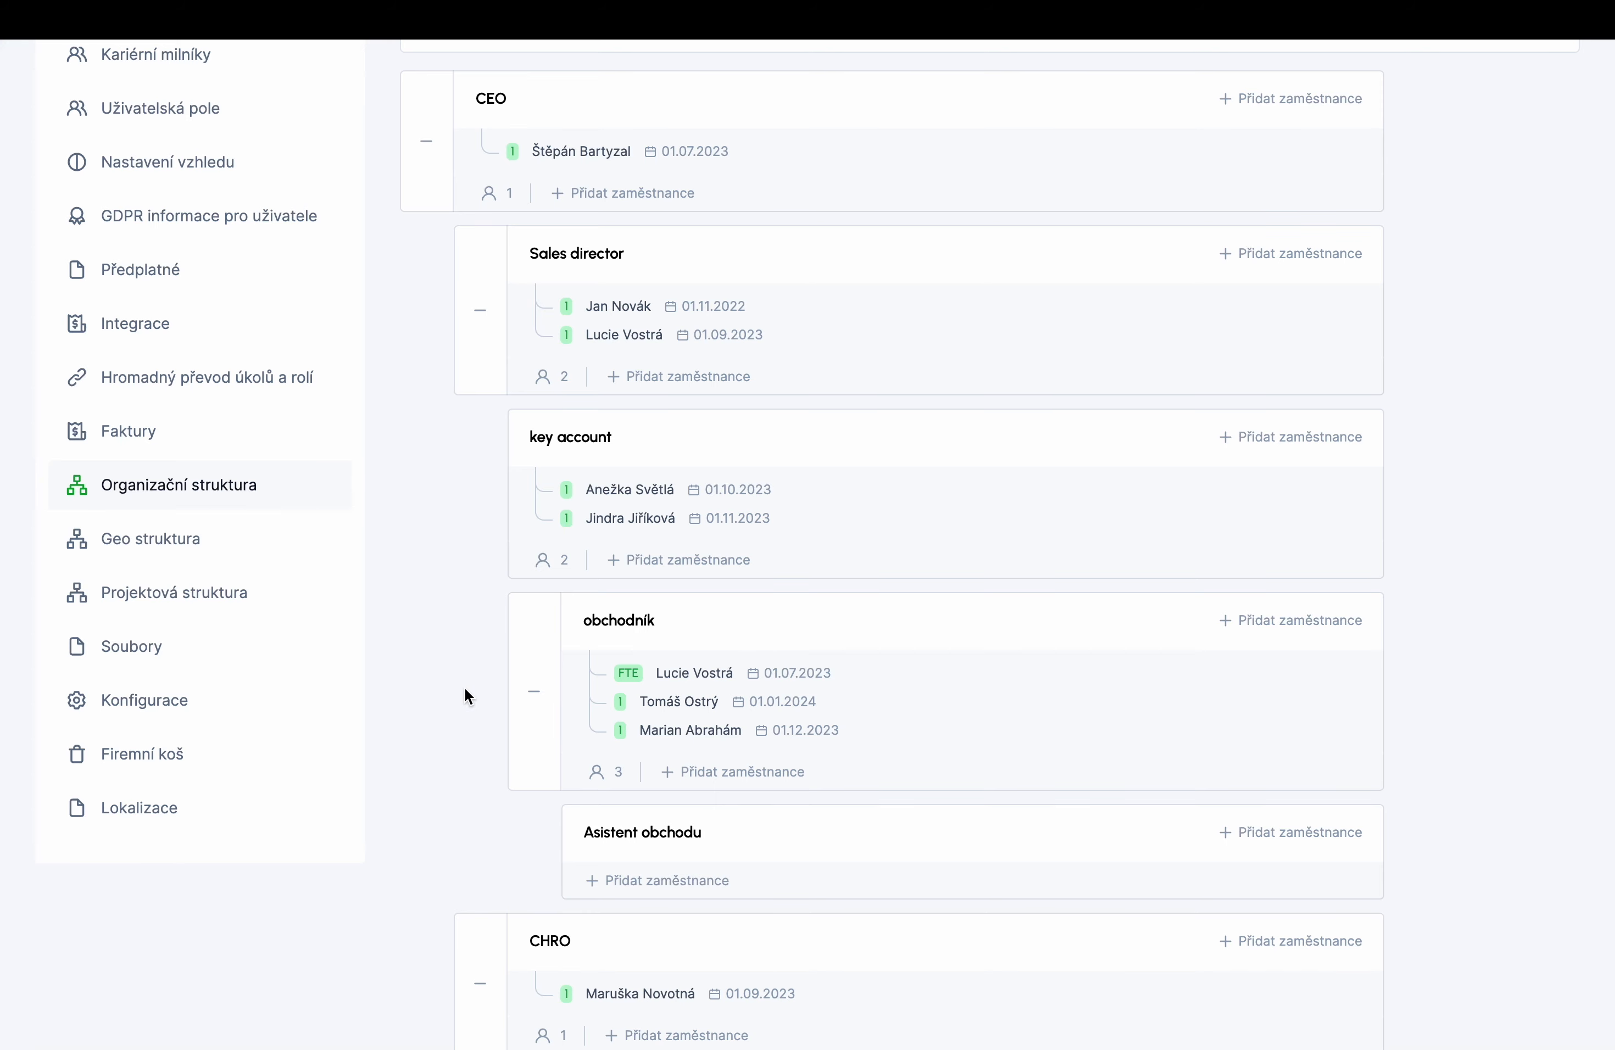
{"action": "left_click", "coordinate": [179, 542]}
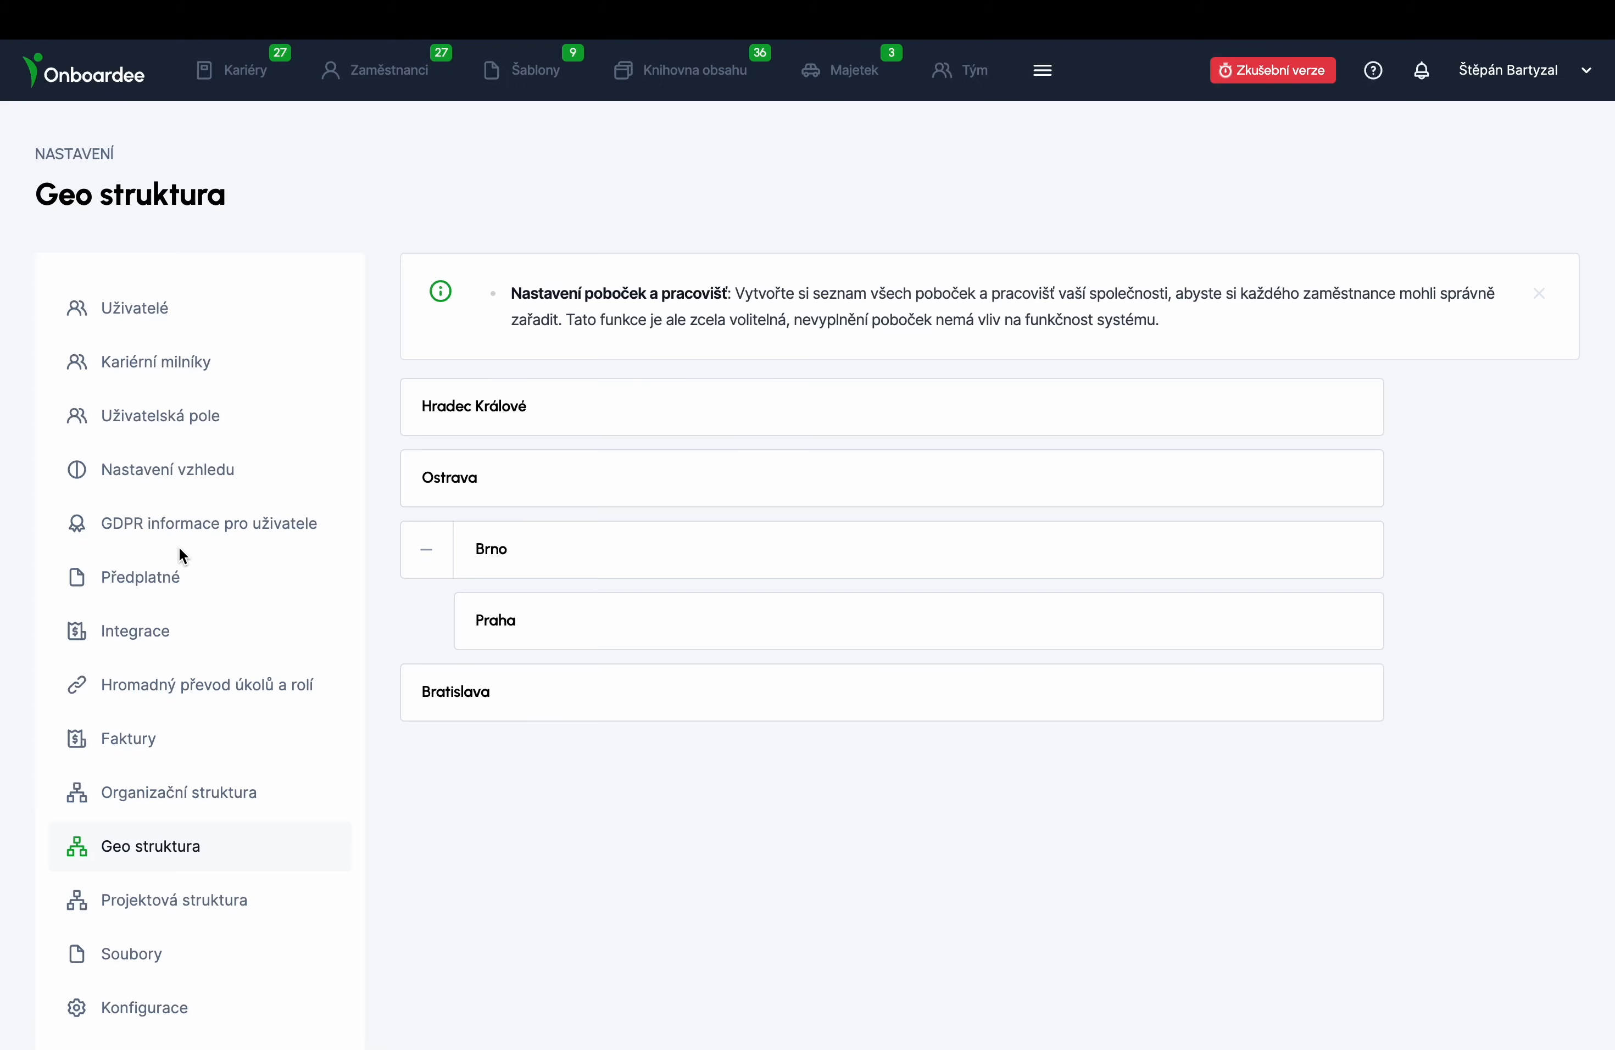
{"action": "left_click", "coordinate": [180, 902]}
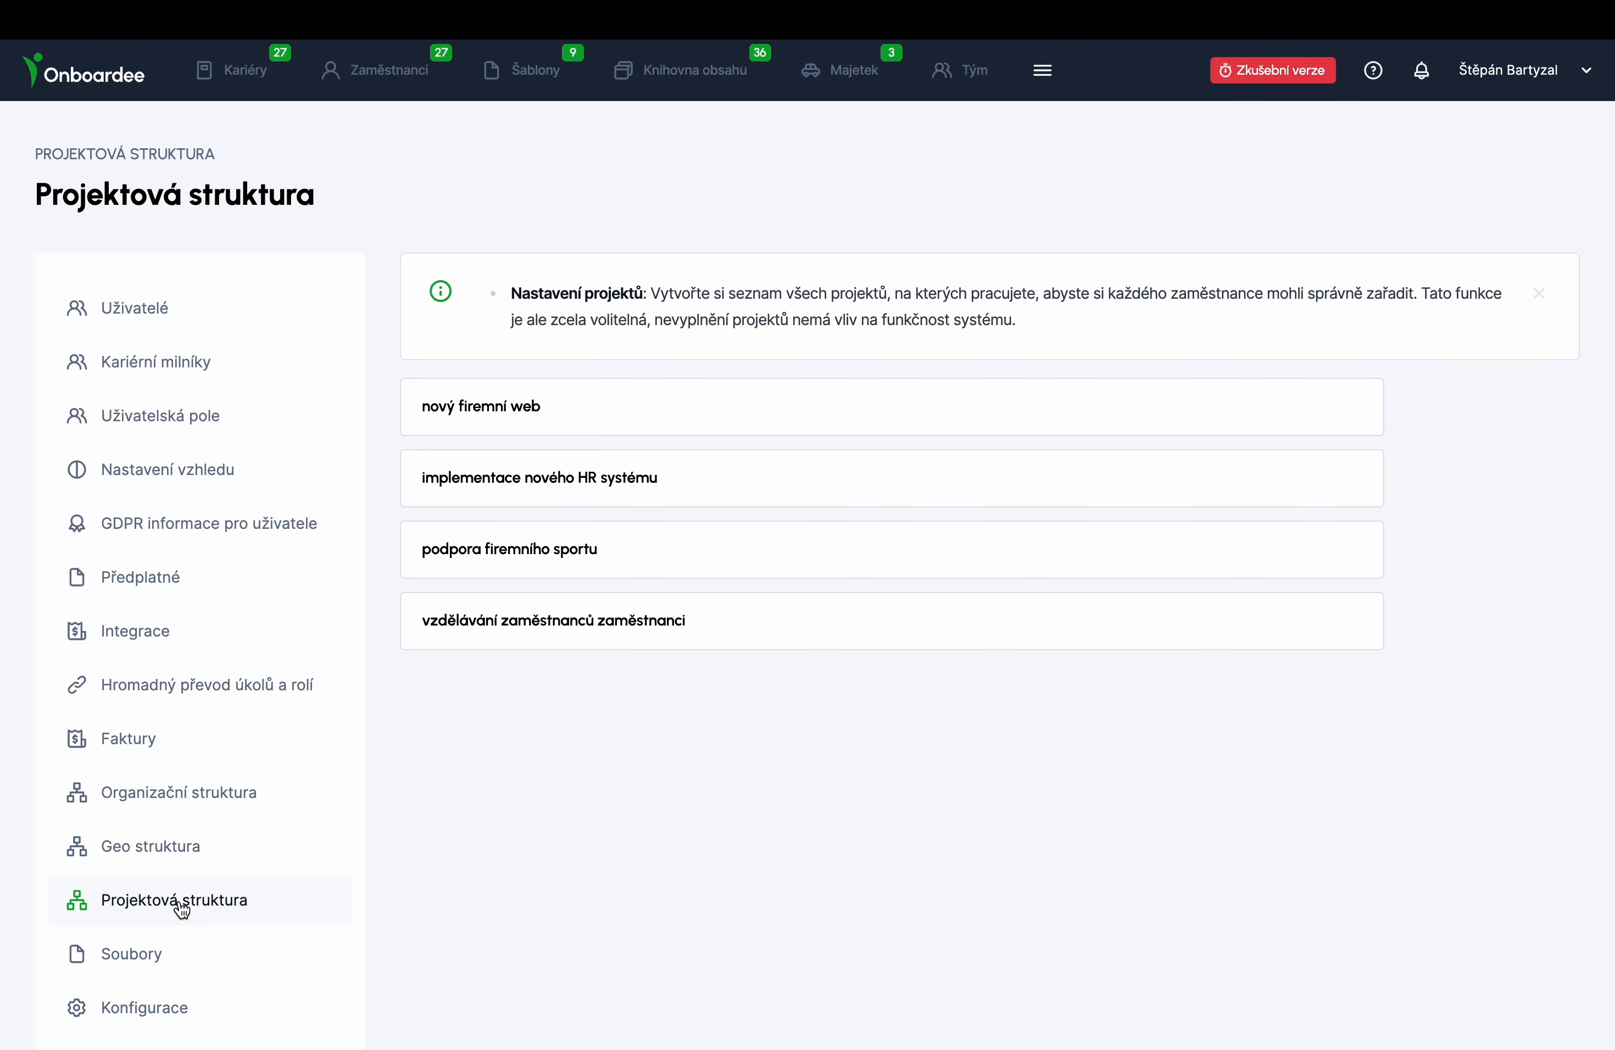
{"action": "scroll", "coordinate": [198, 844], "scroll_direction": "down", "scroll_amount": 3}
{"action": "left_click", "coordinate": [163, 880]}
{"action": "scroll", "coordinate": [607, 739], "scroll_direction": "down", "scroll_amount": 10}
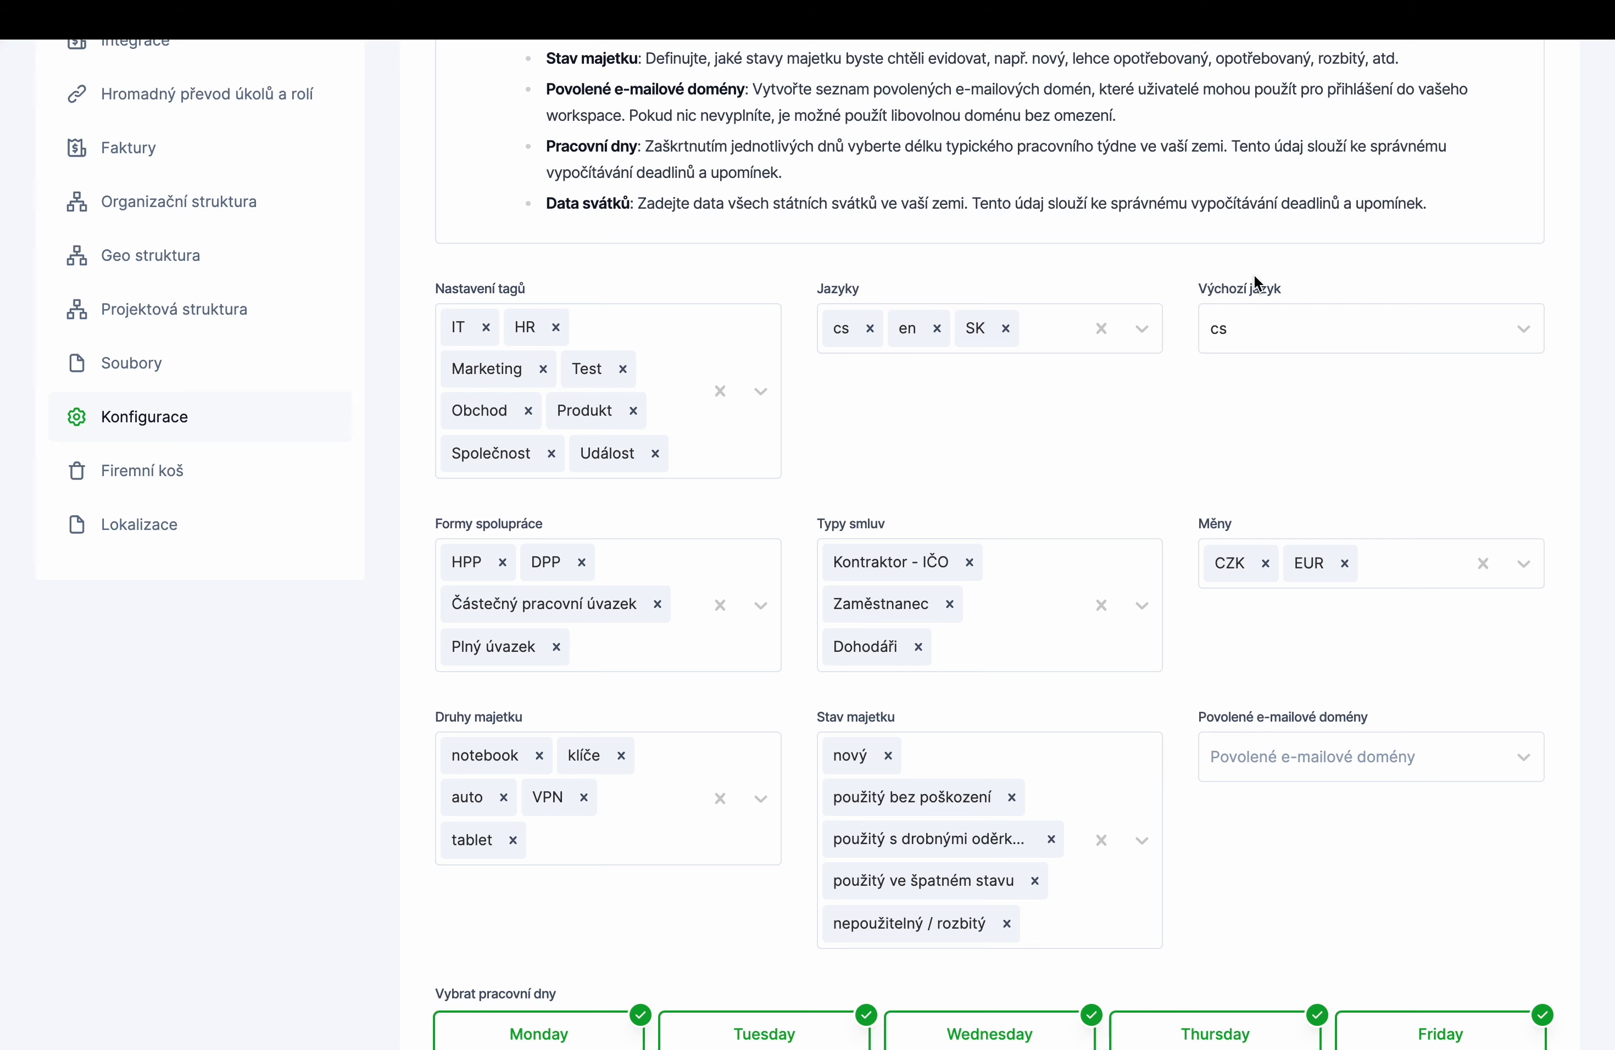
{"action": "left_click", "coordinate": [1257, 338]}
{"action": "left_click", "coordinate": [1257, 339]}
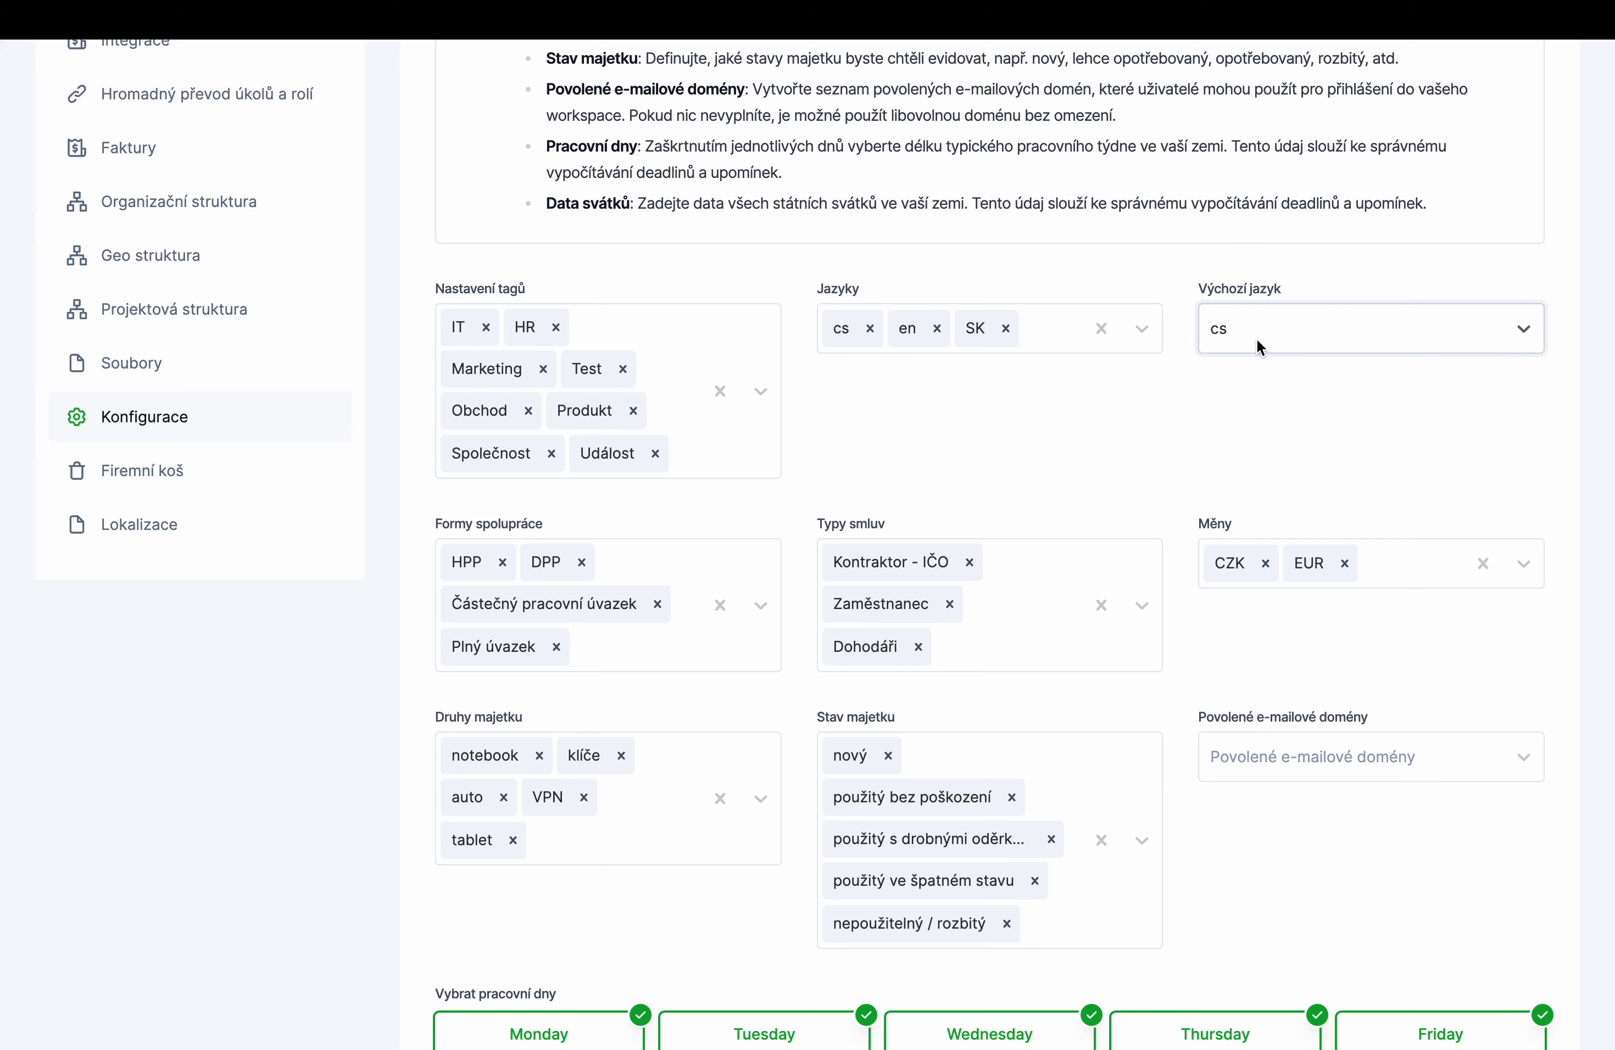
{"action": "scroll", "coordinate": [1257, 339], "scroll_direction": "down", "scroll_amount": 4}
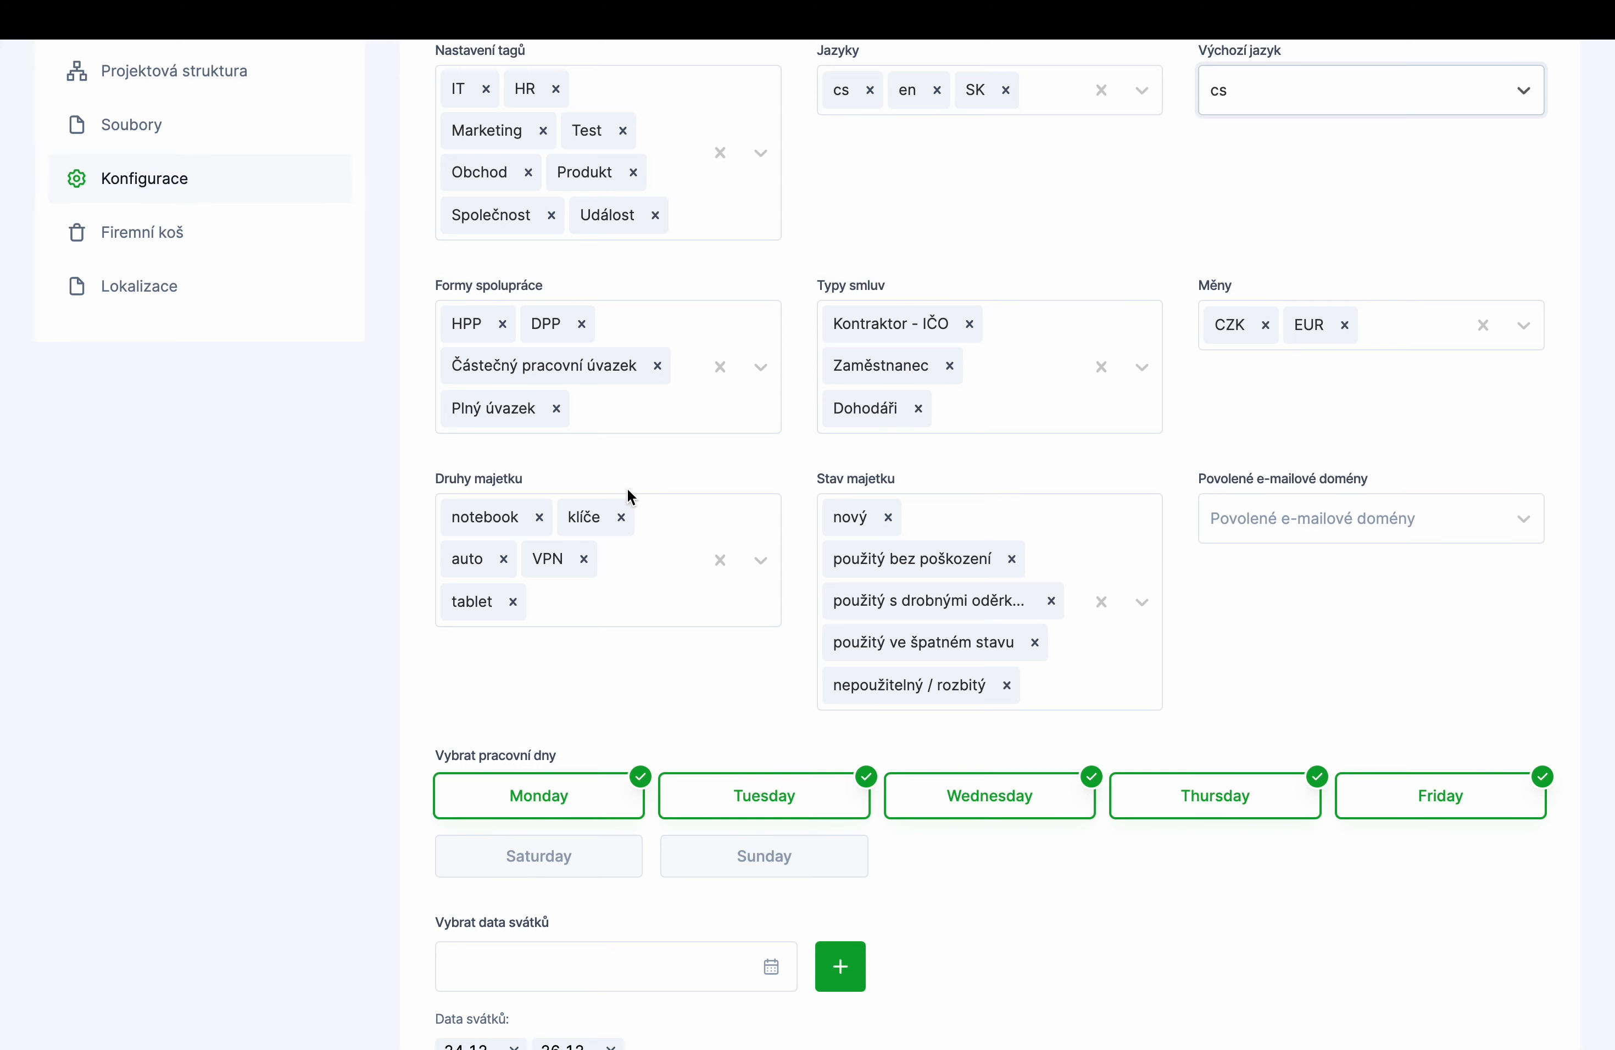
{"action": "scroll", "coordinate": [870, 500], "scroll_direction": "down", "scroll_amount": 2}
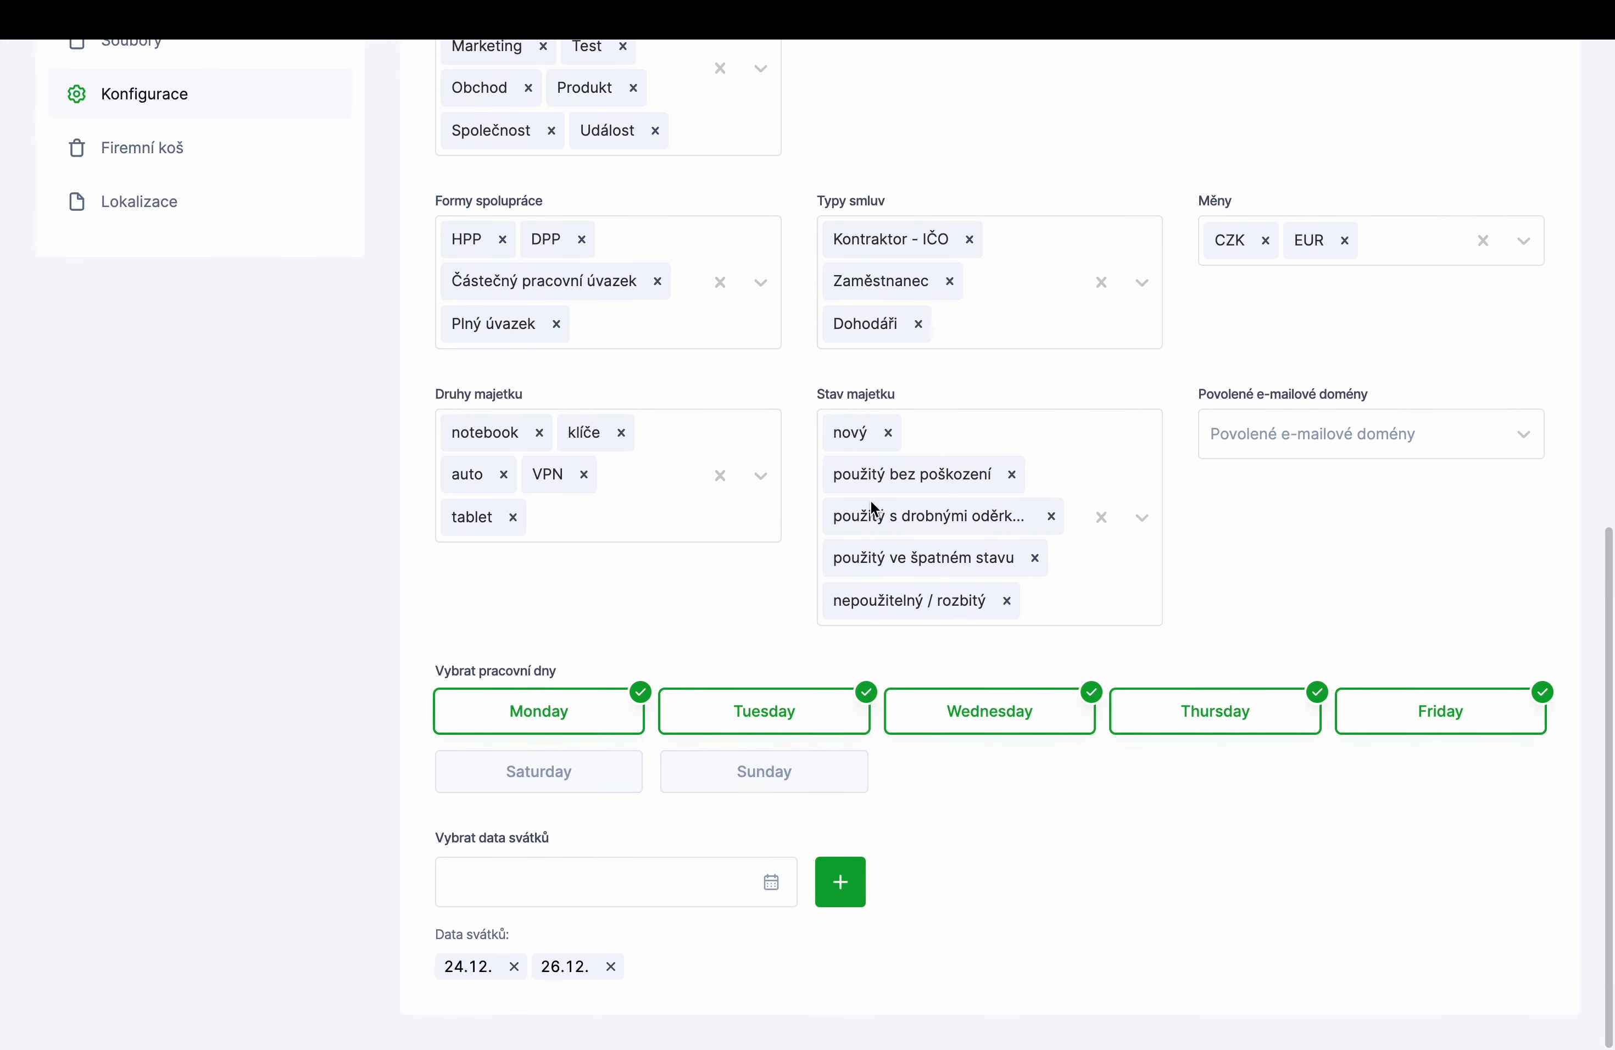
{"action": "scroll", "coordinate": [627, 826], "scroll_direction": "up", "scroll_amount": 10}
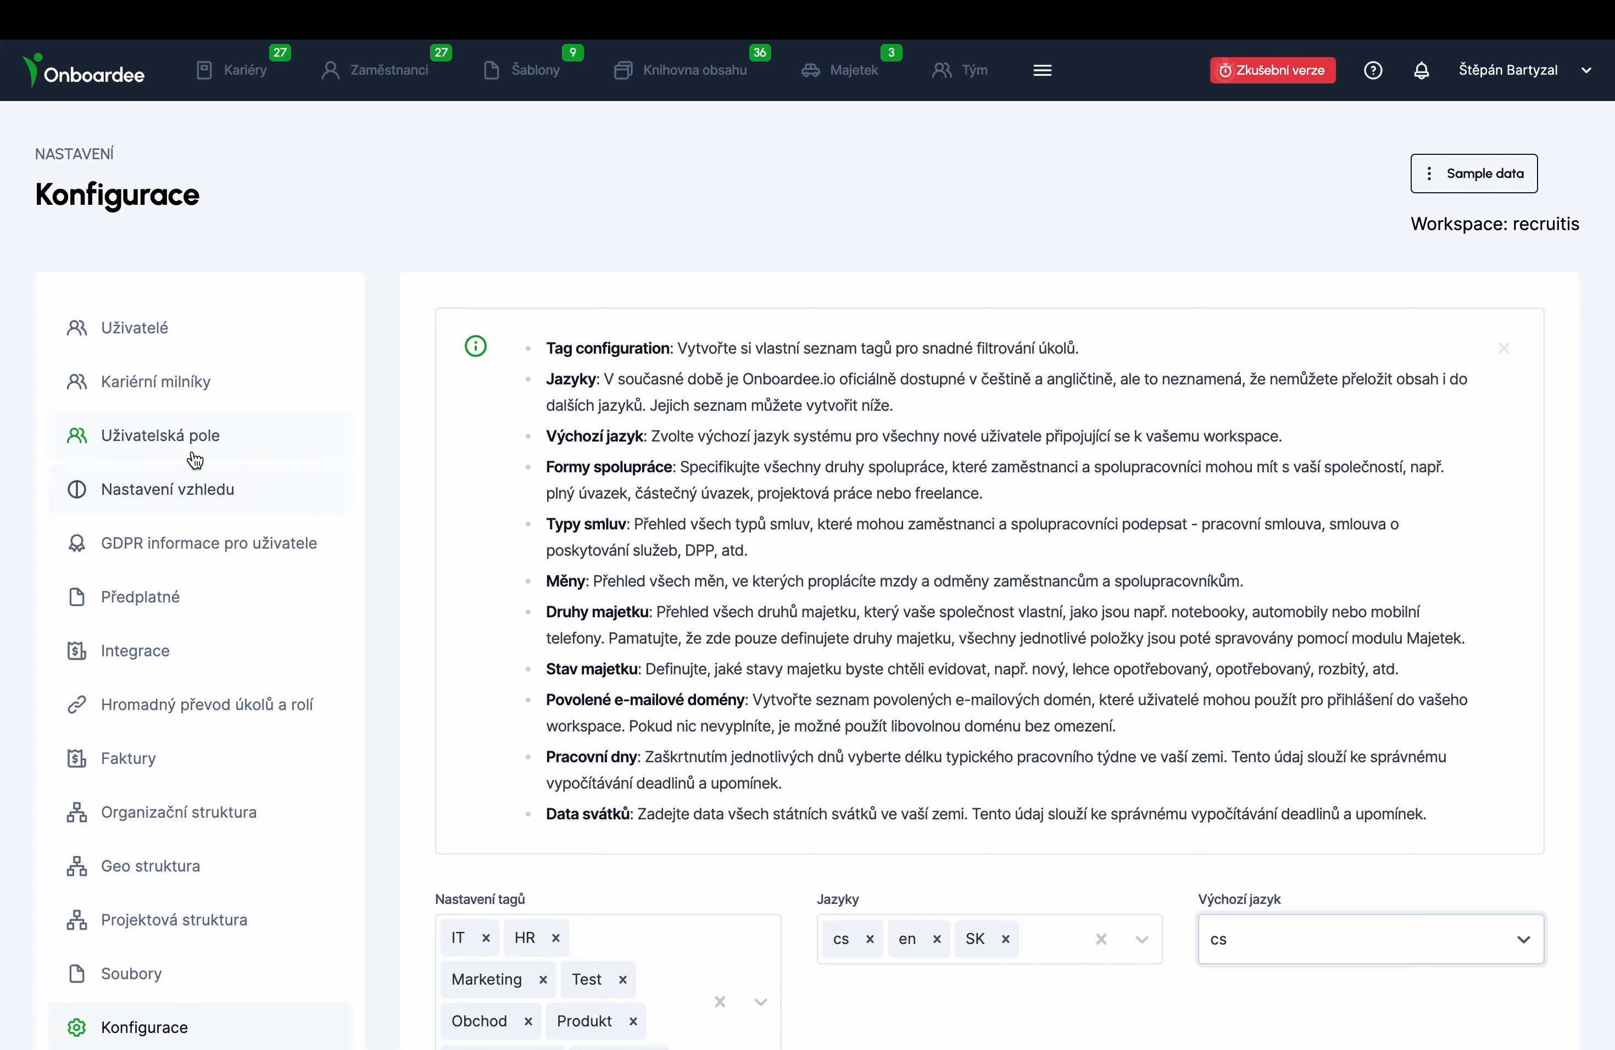
- From Uživatelé settings, open the Zaměstnanci list and show the Přidat options for adding employees
{"action": "left_click", "coordinate": [184, 348]}
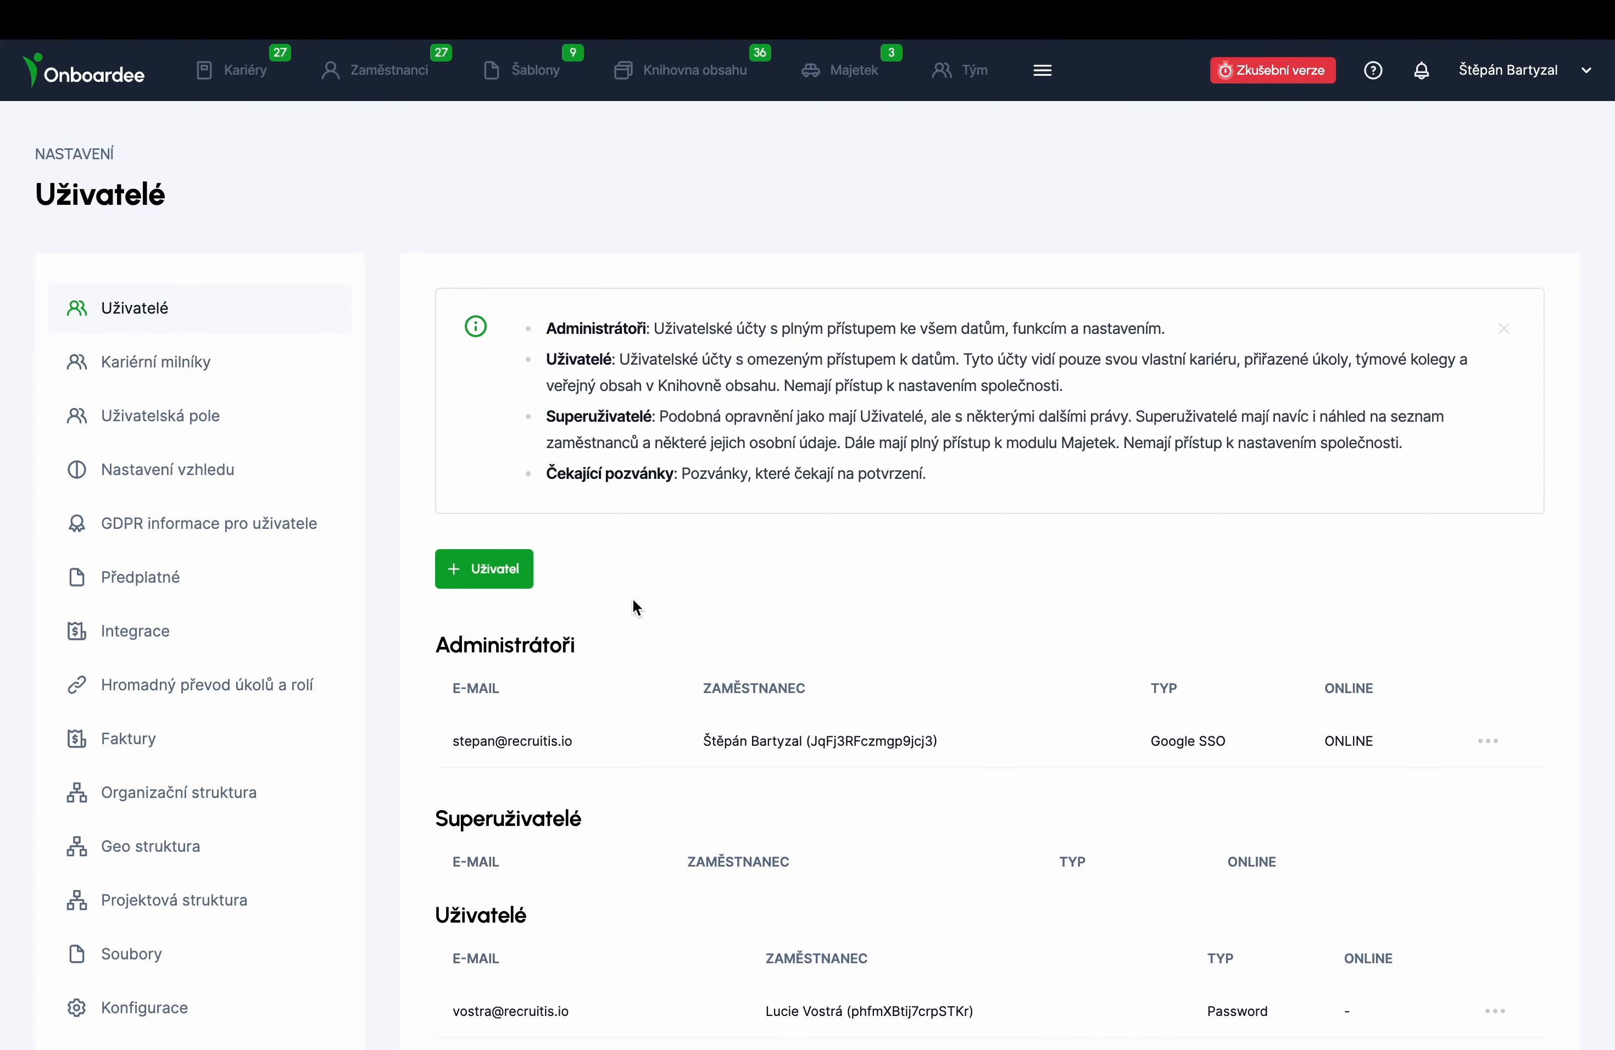
{"action": "scroll", "coordinate": [632, 600], "scroll_direction": "down", "scroll_amount": 3}
{"action": "scroll", "coordinate": [632, 598], "scroll_direction": "up", "scroll_amount": 3}
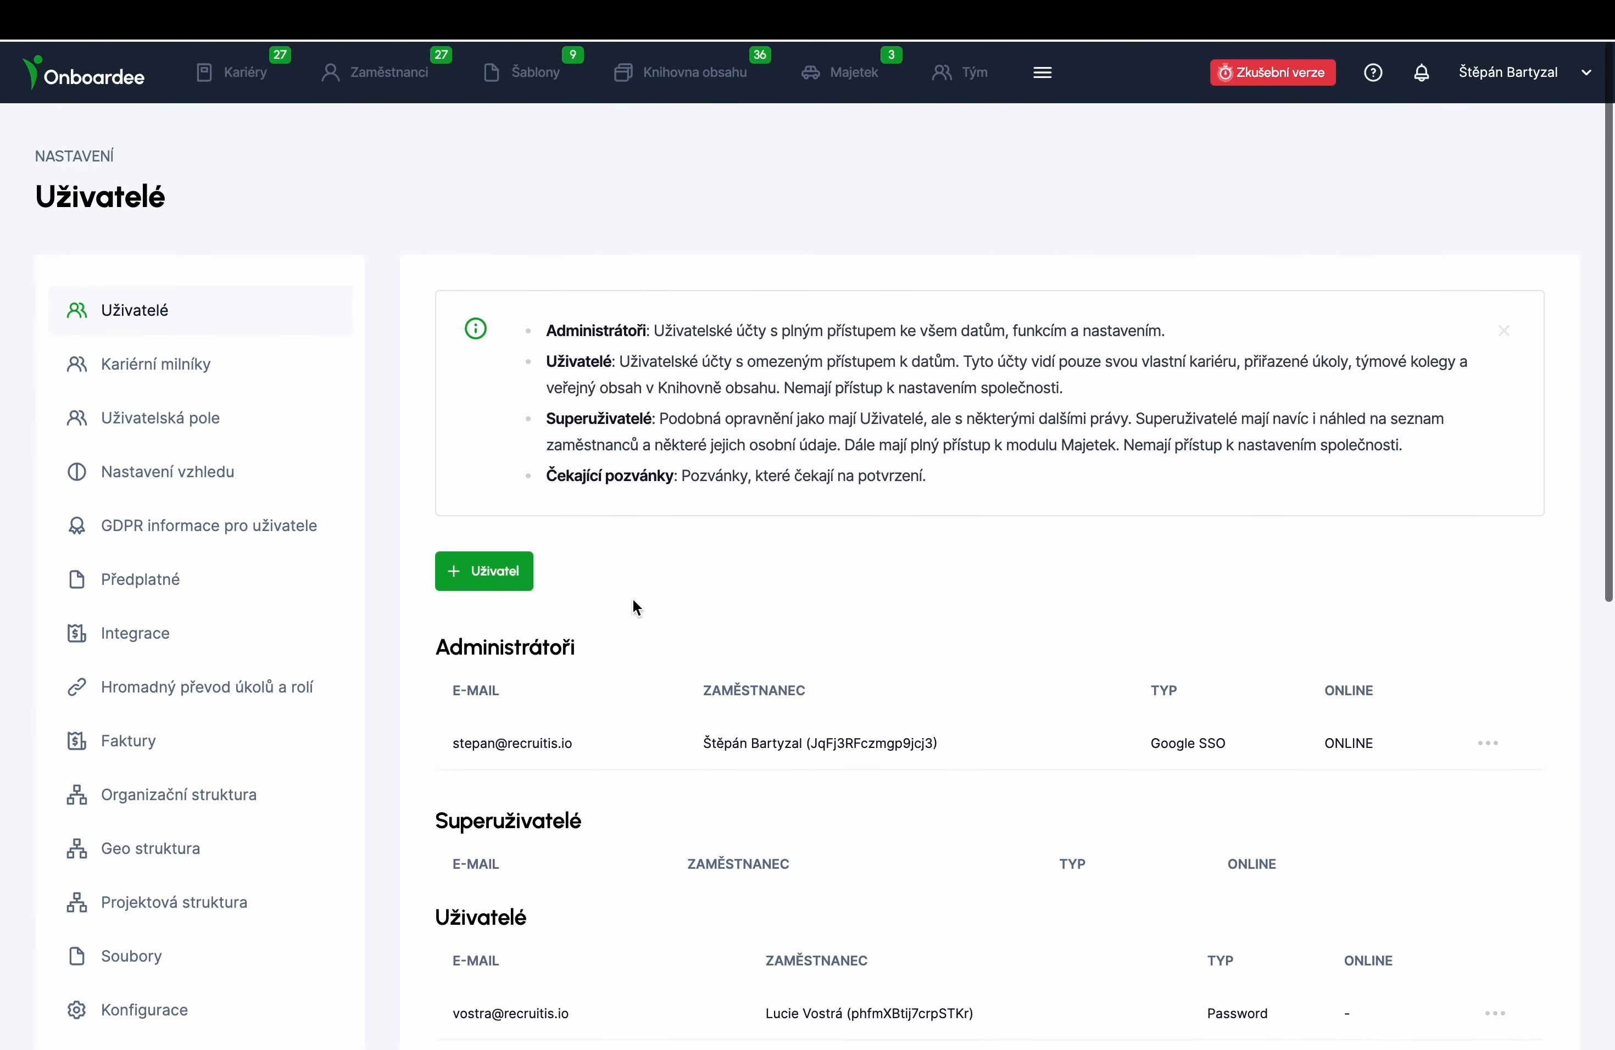
{"action": "left_click", "coordinate": [387, 81]}
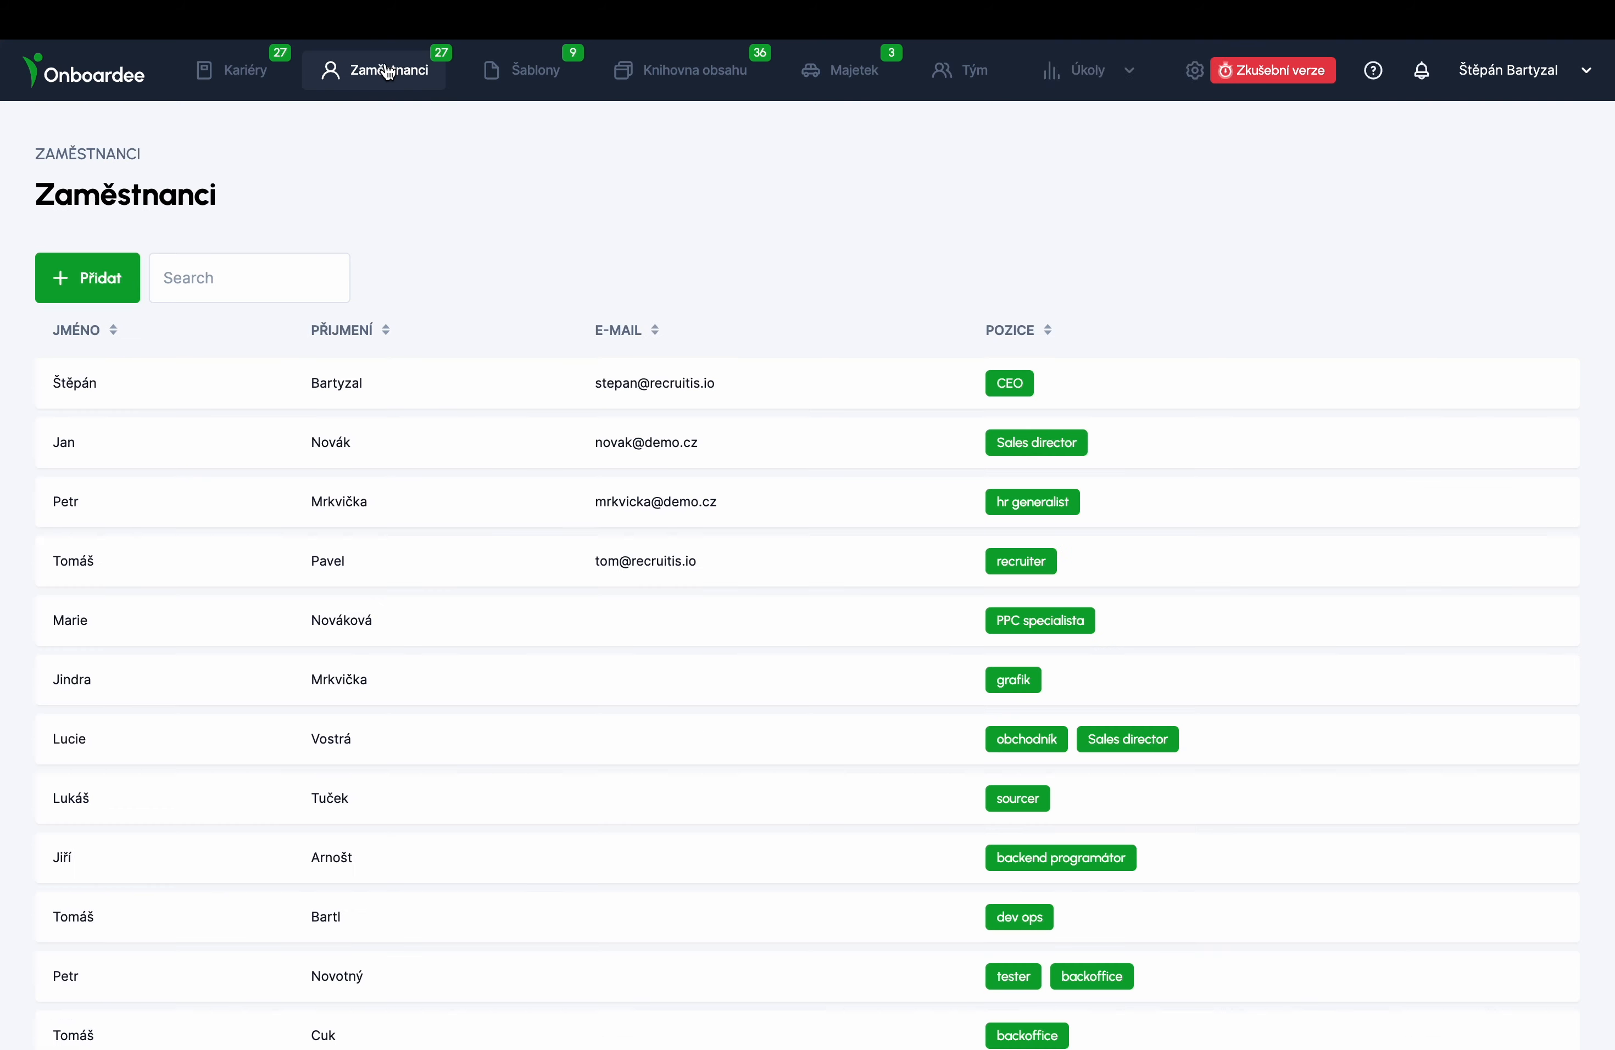
{"action": "left_click", "coordinate": [79, 285]}
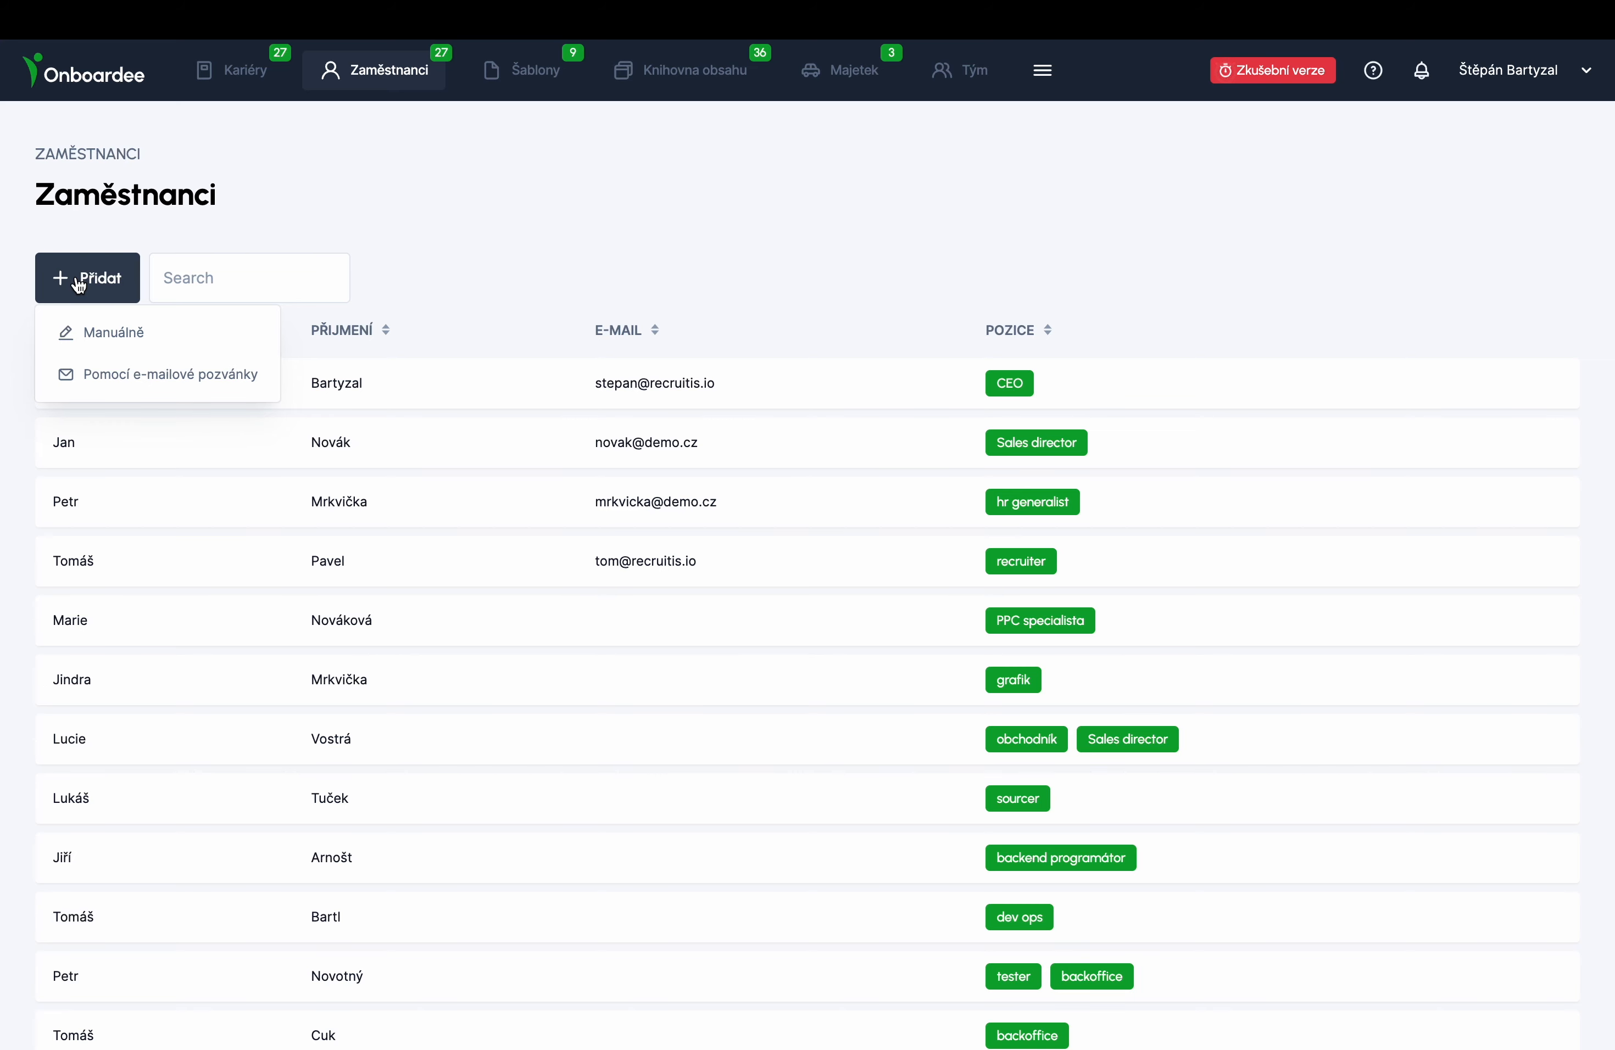
- Manually add a male employee with his first name and surname, then assign him Asistent obchodu
{"action": "left_click", "coordinate": [102, 330]}
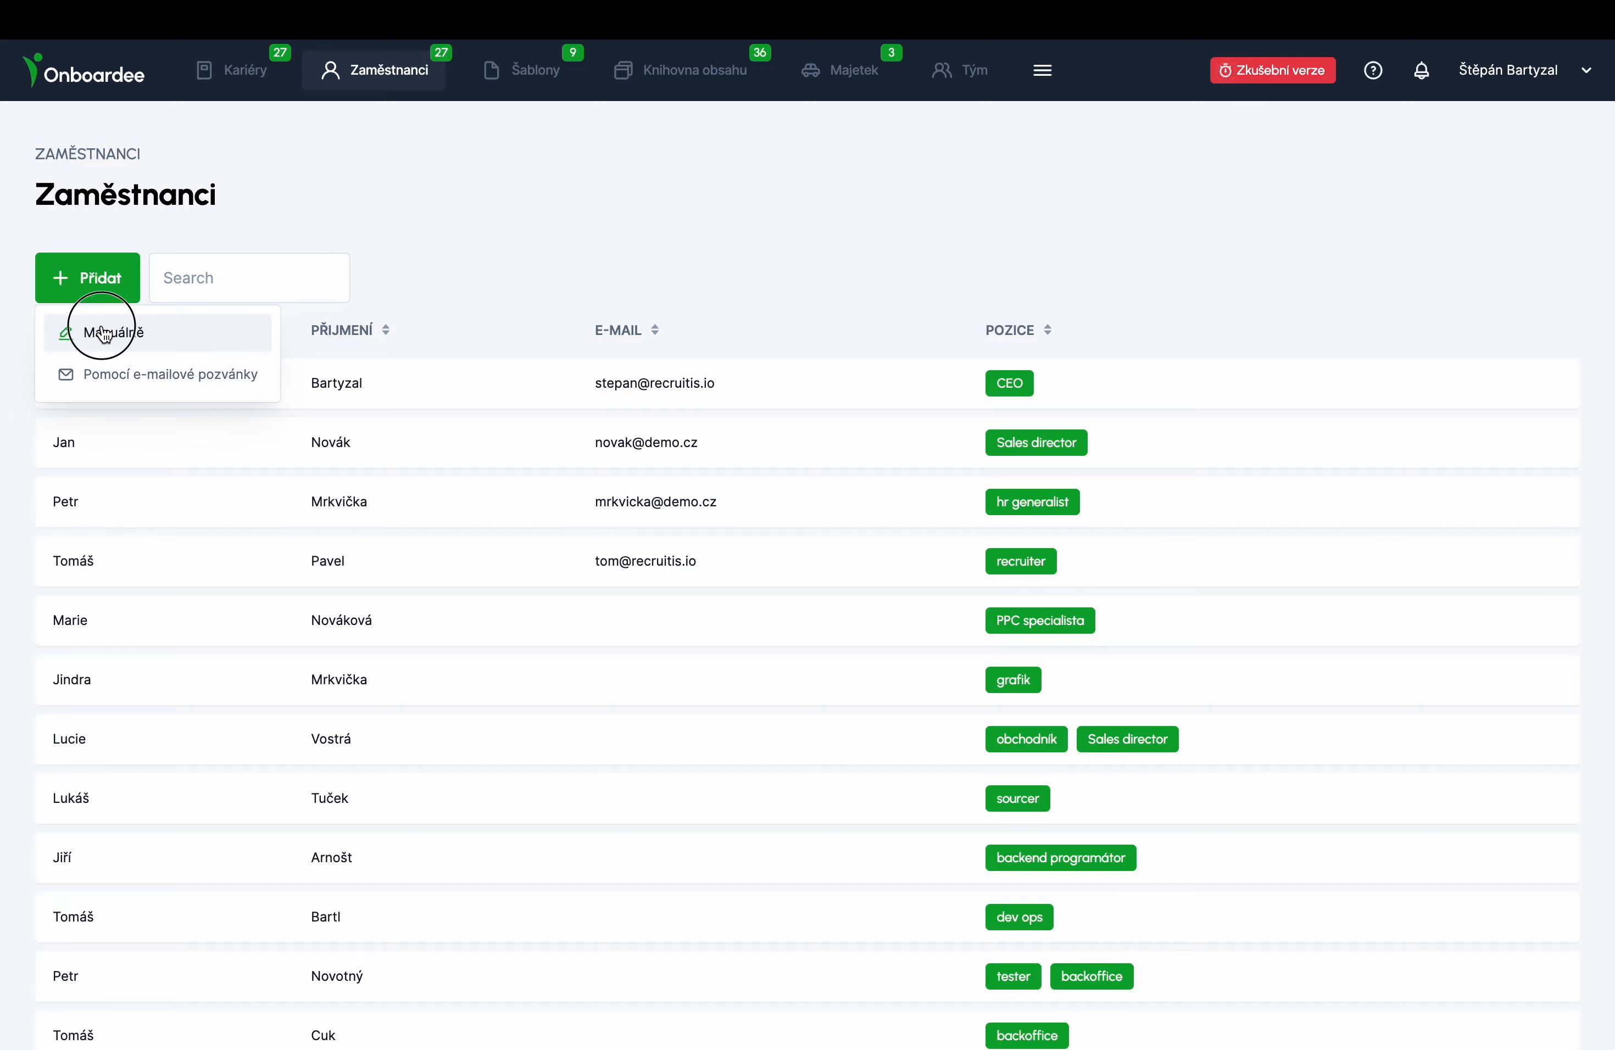
{"action": "left_click", "coordinate": [491, 419]}
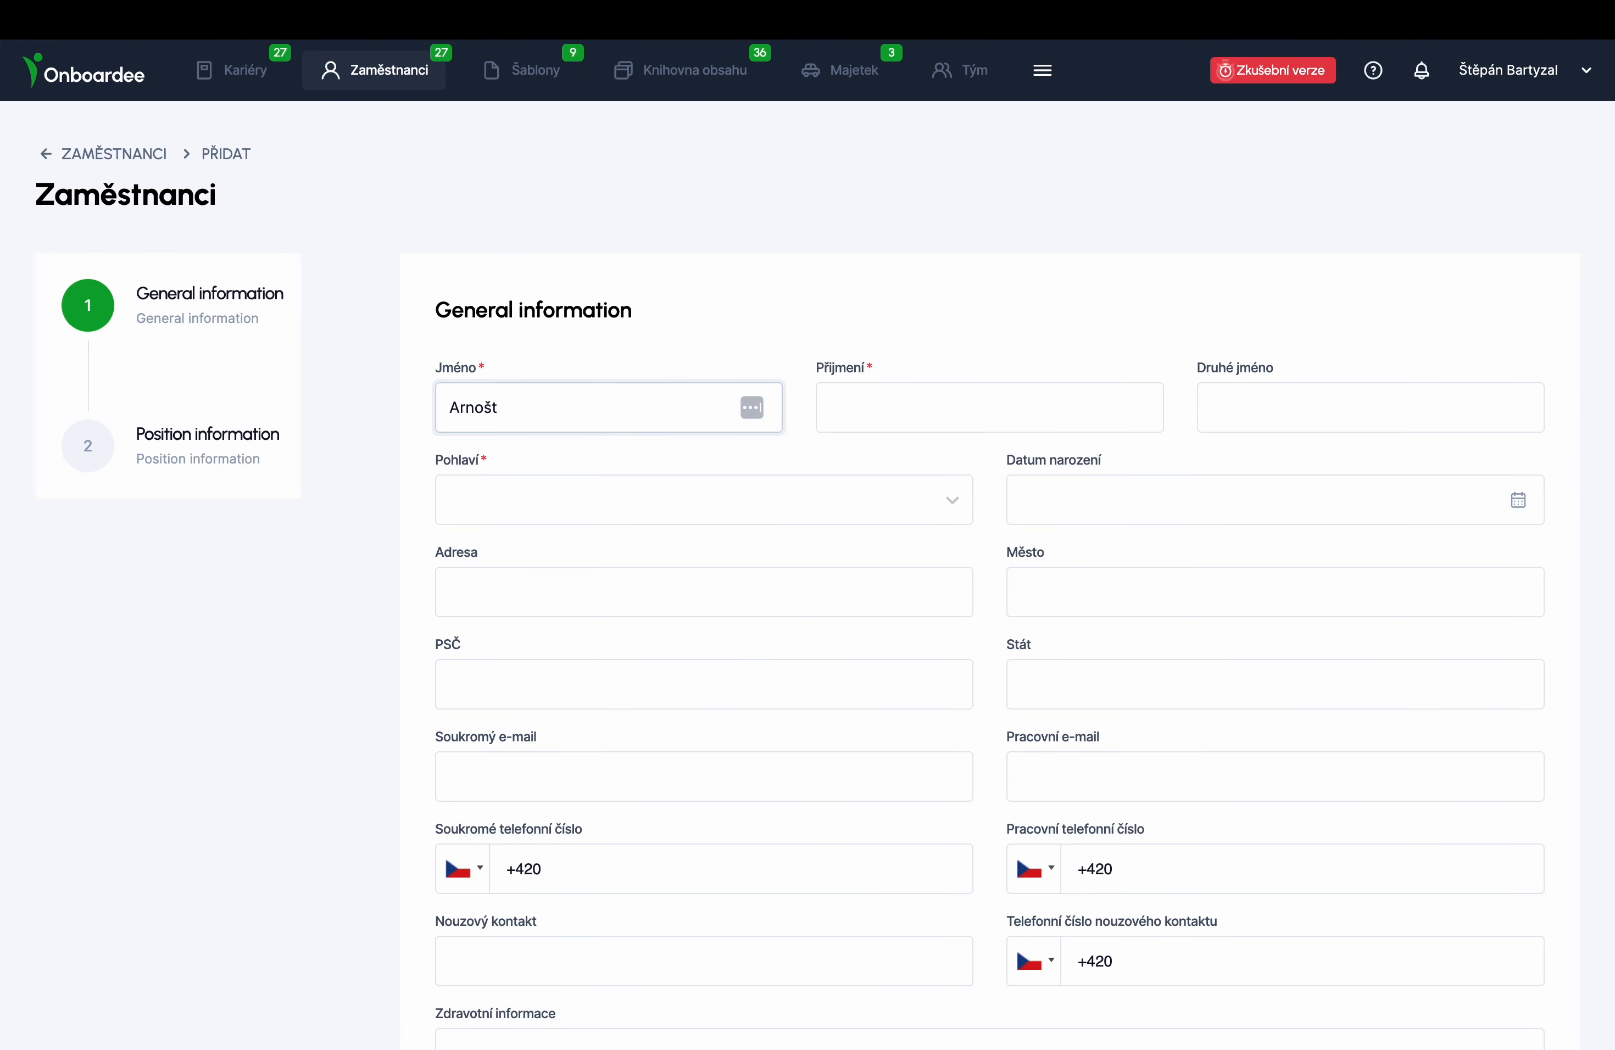
{"action": "key", "text": "Tab"}
{"action": "left_click", "coordinate": [478, 500]}
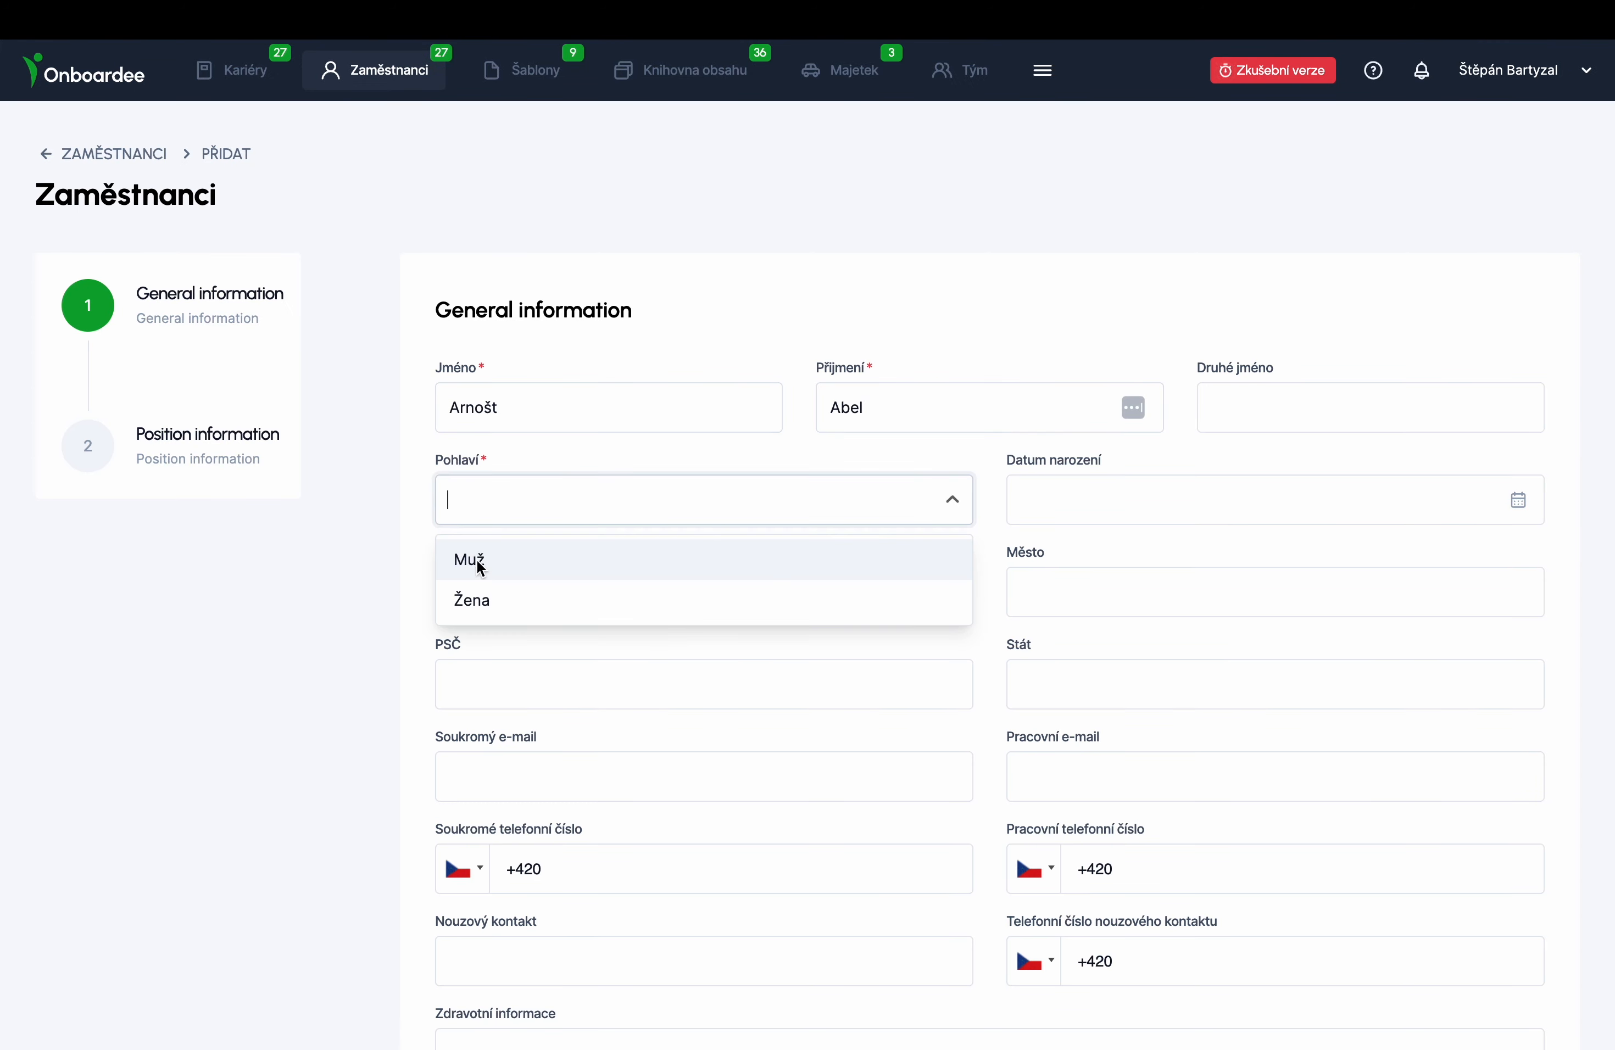
{"action": "left_click", "coordinate": [469, 561]}
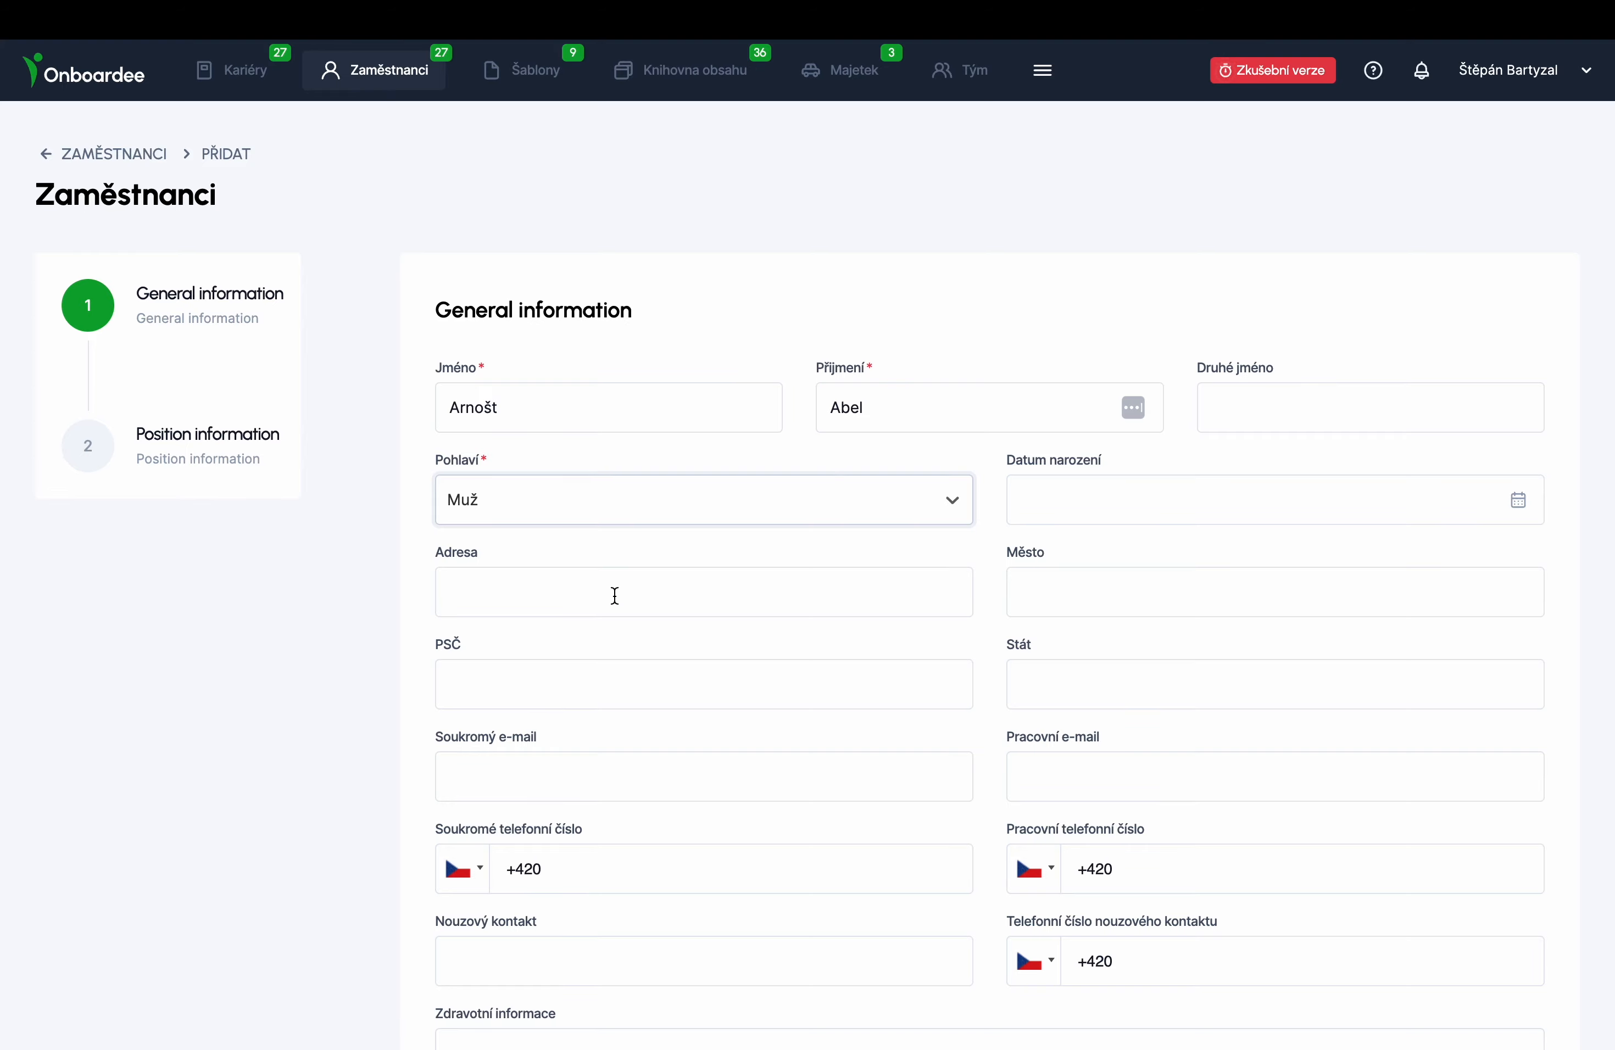
{"action": "scroll", "coordinate": [615, 595], "scroll_direction": "down", "scroll_amount": 5}
{"action": "left_click", "coordinate": [530, 942]}
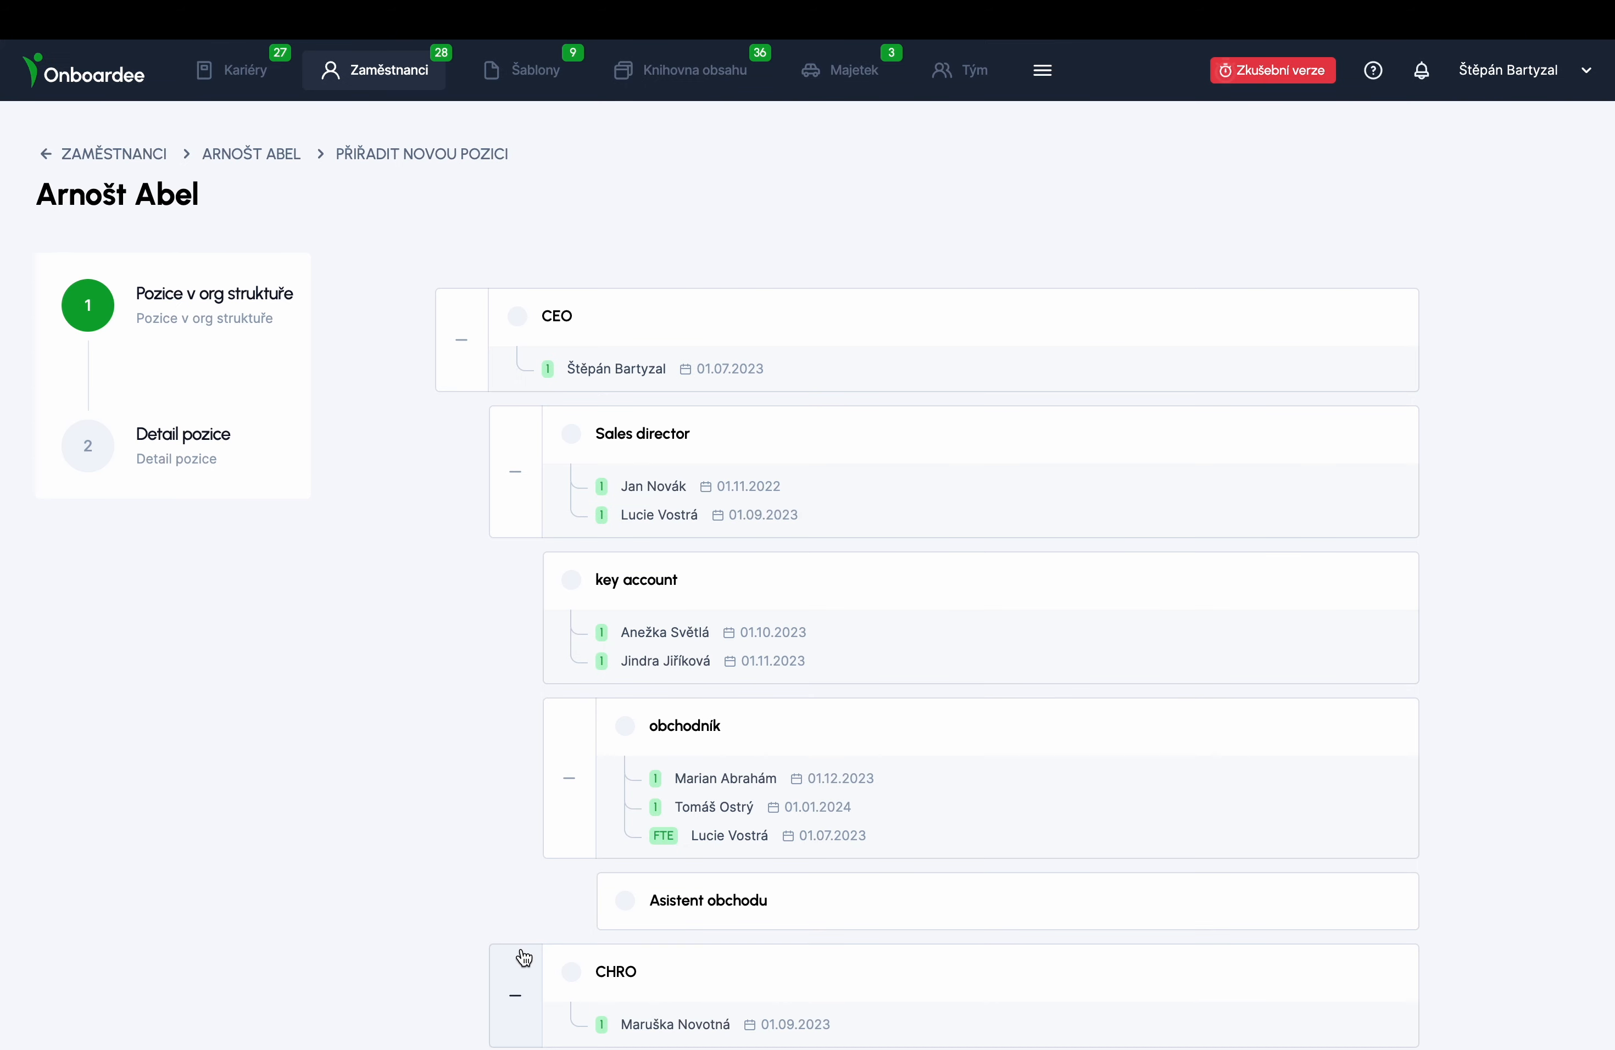
{"action": "scroll", "coordinate": [752, 740], "scroll_direction": "down", "scroll_amount": 5}
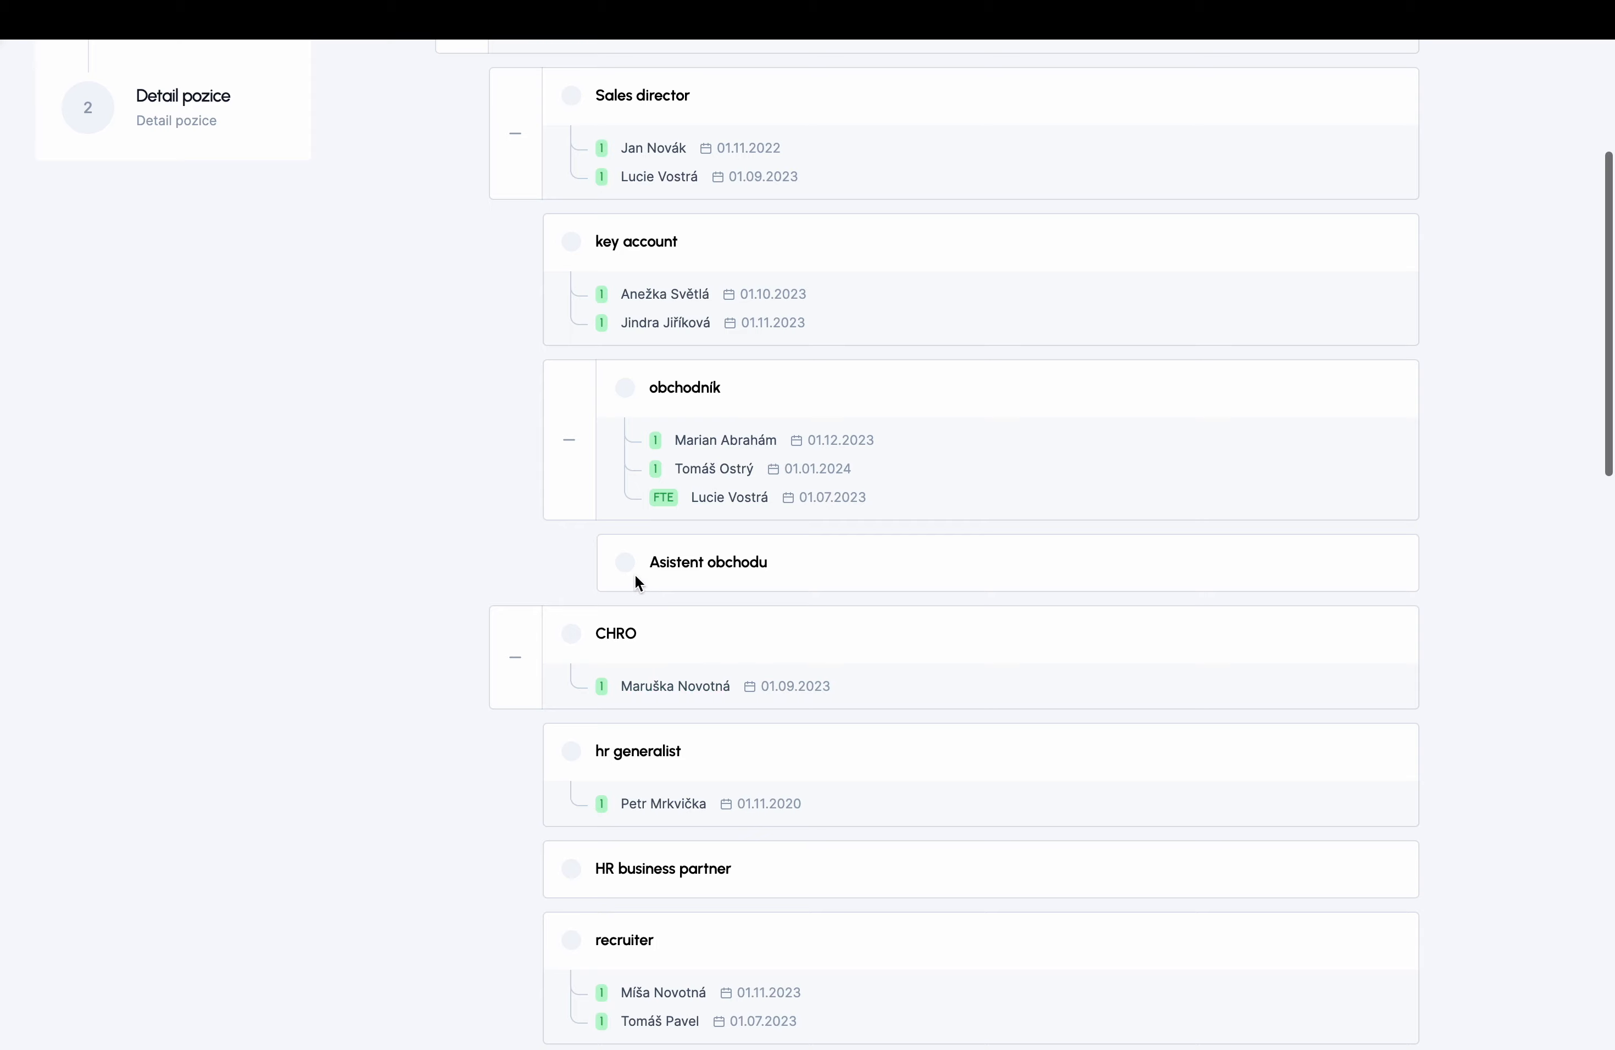
{"action": "left_click", "coordinate": [626, 563]}
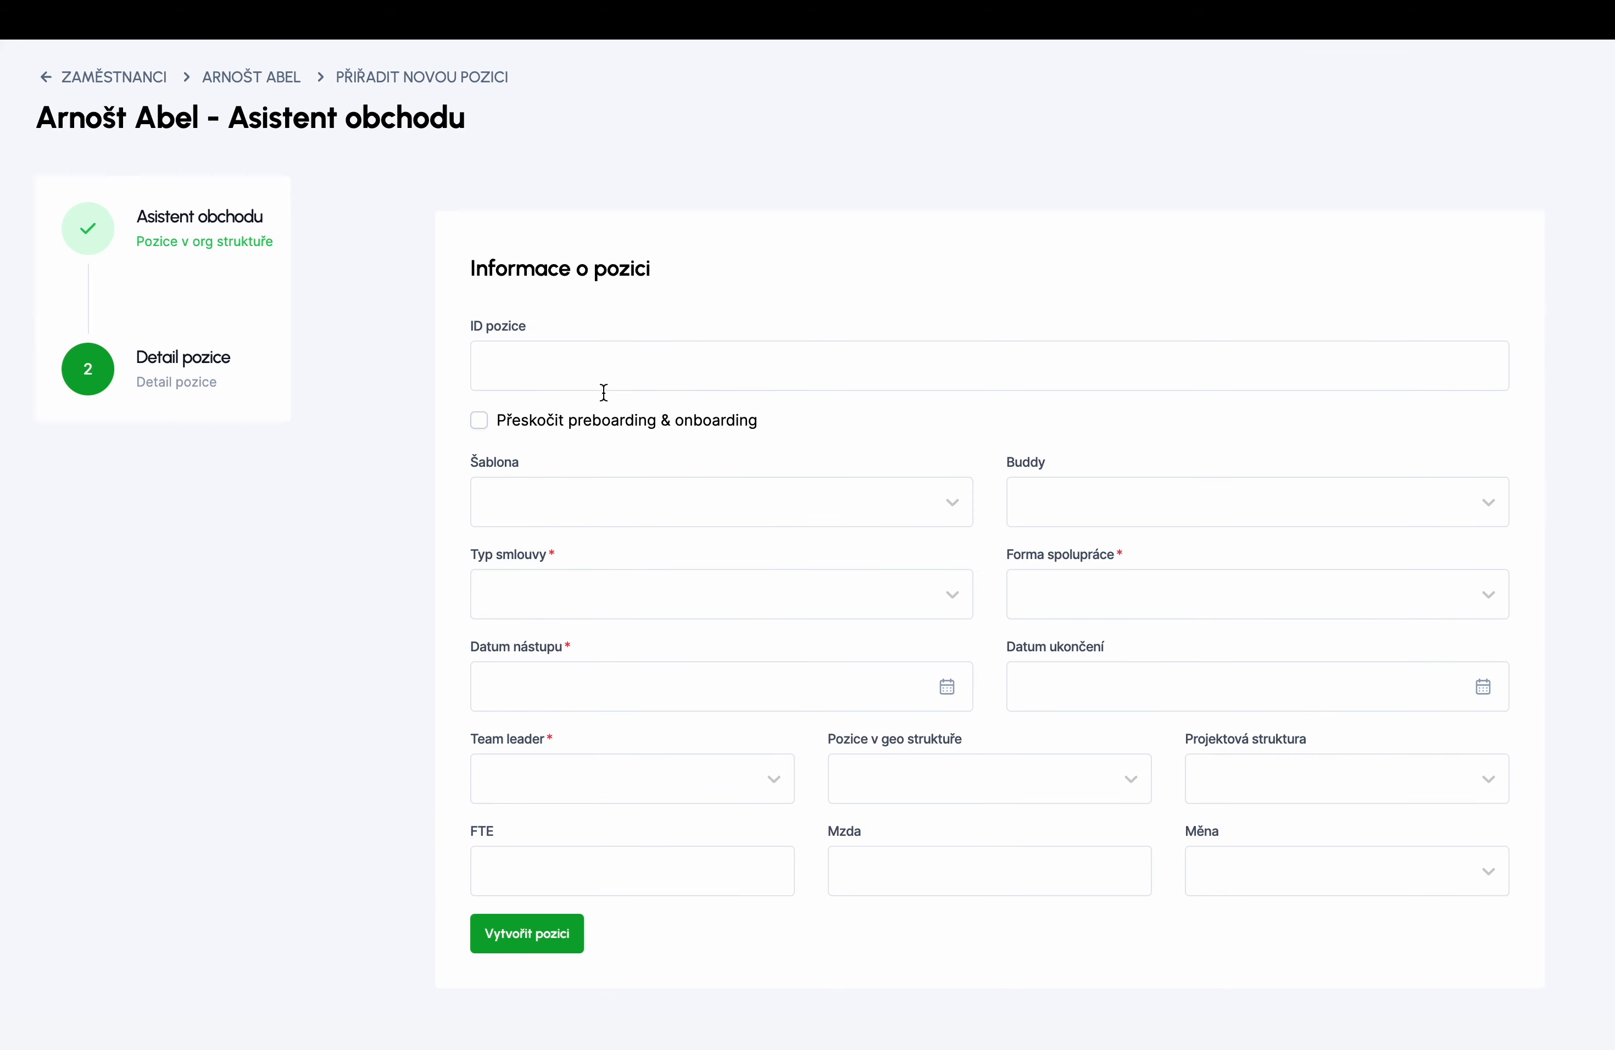
- Choose the preboarding/onboarding template, CEO as buddy, contract type Zaměstnanec and HPP cooperation
{"action": "left_click", "coordinate": [562, 494]}
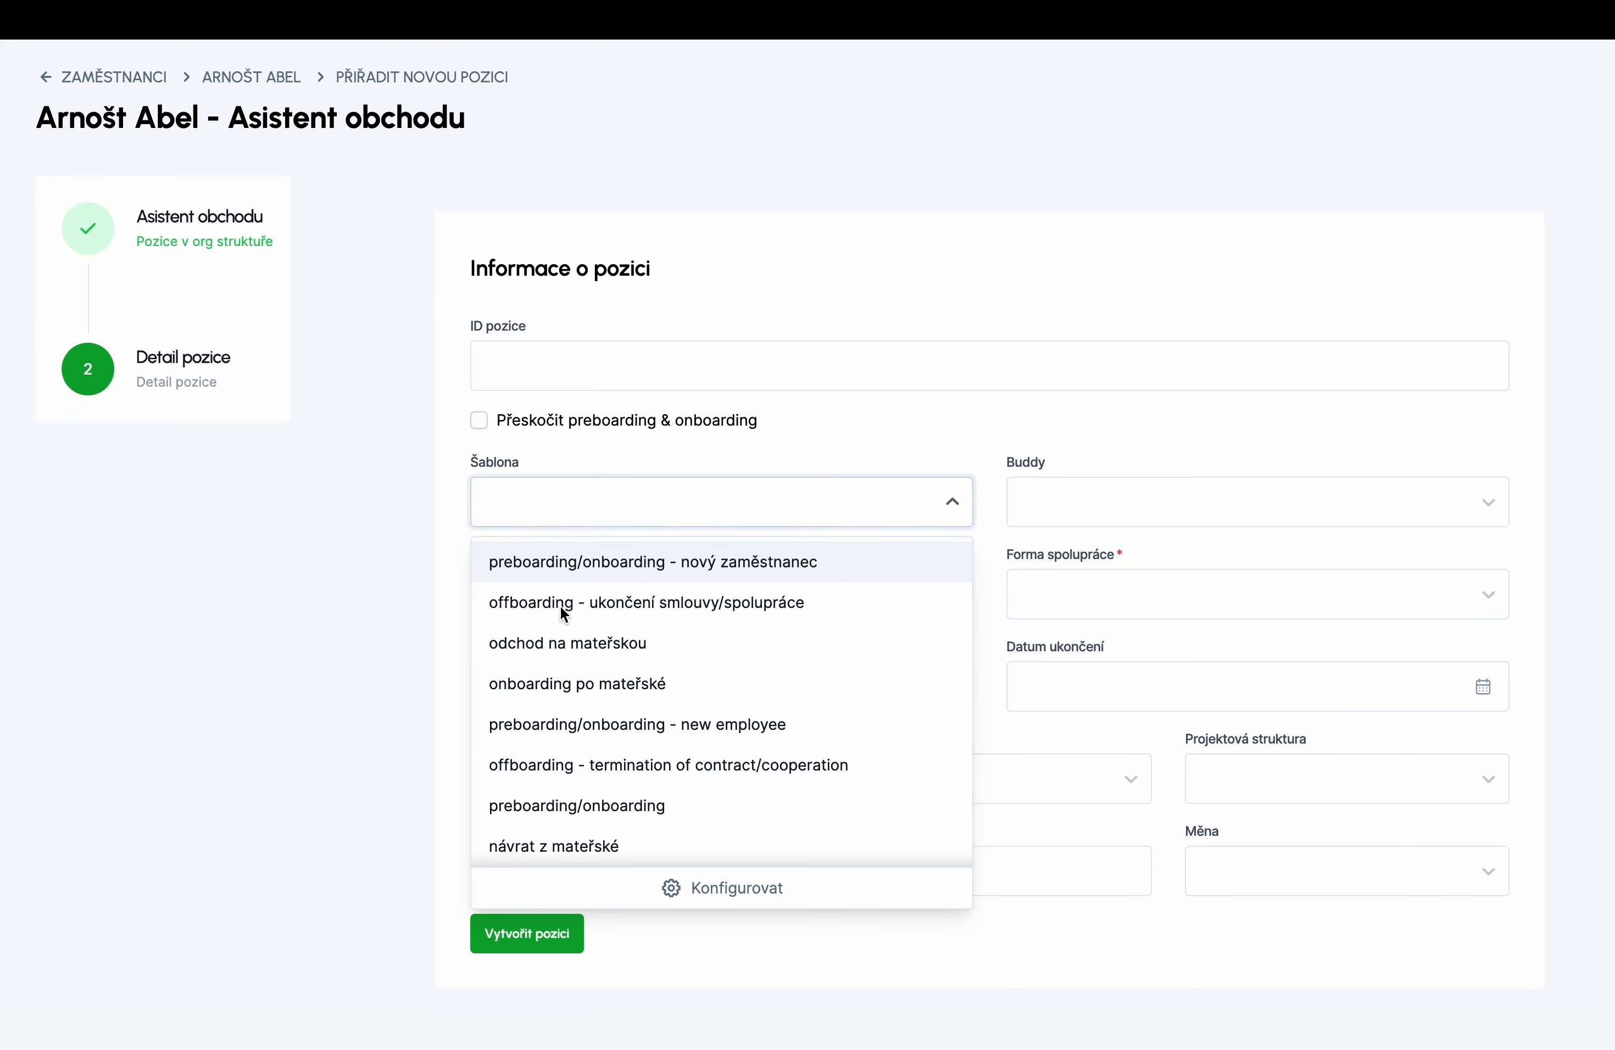
{"action": "left_click", "coordinate": [556, 806]}
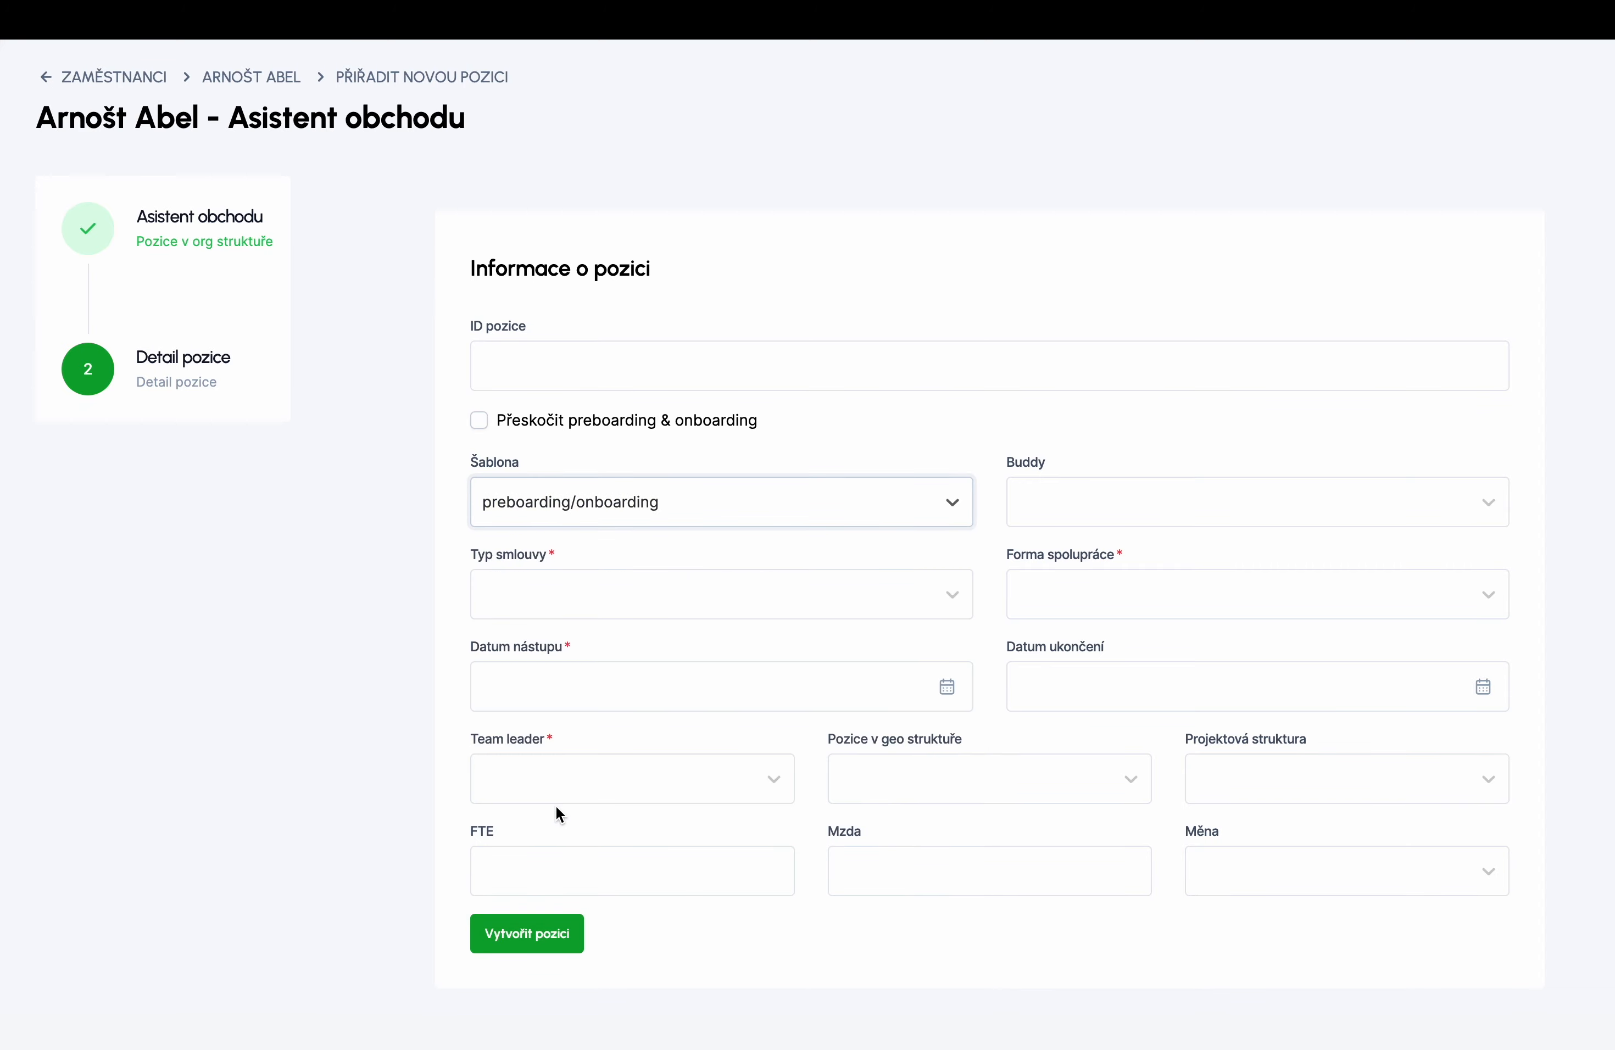
{"action": "left_click", "coordinate": [1082, 495]}
{"action": "left_click", "coordinate": [1073, 568]}
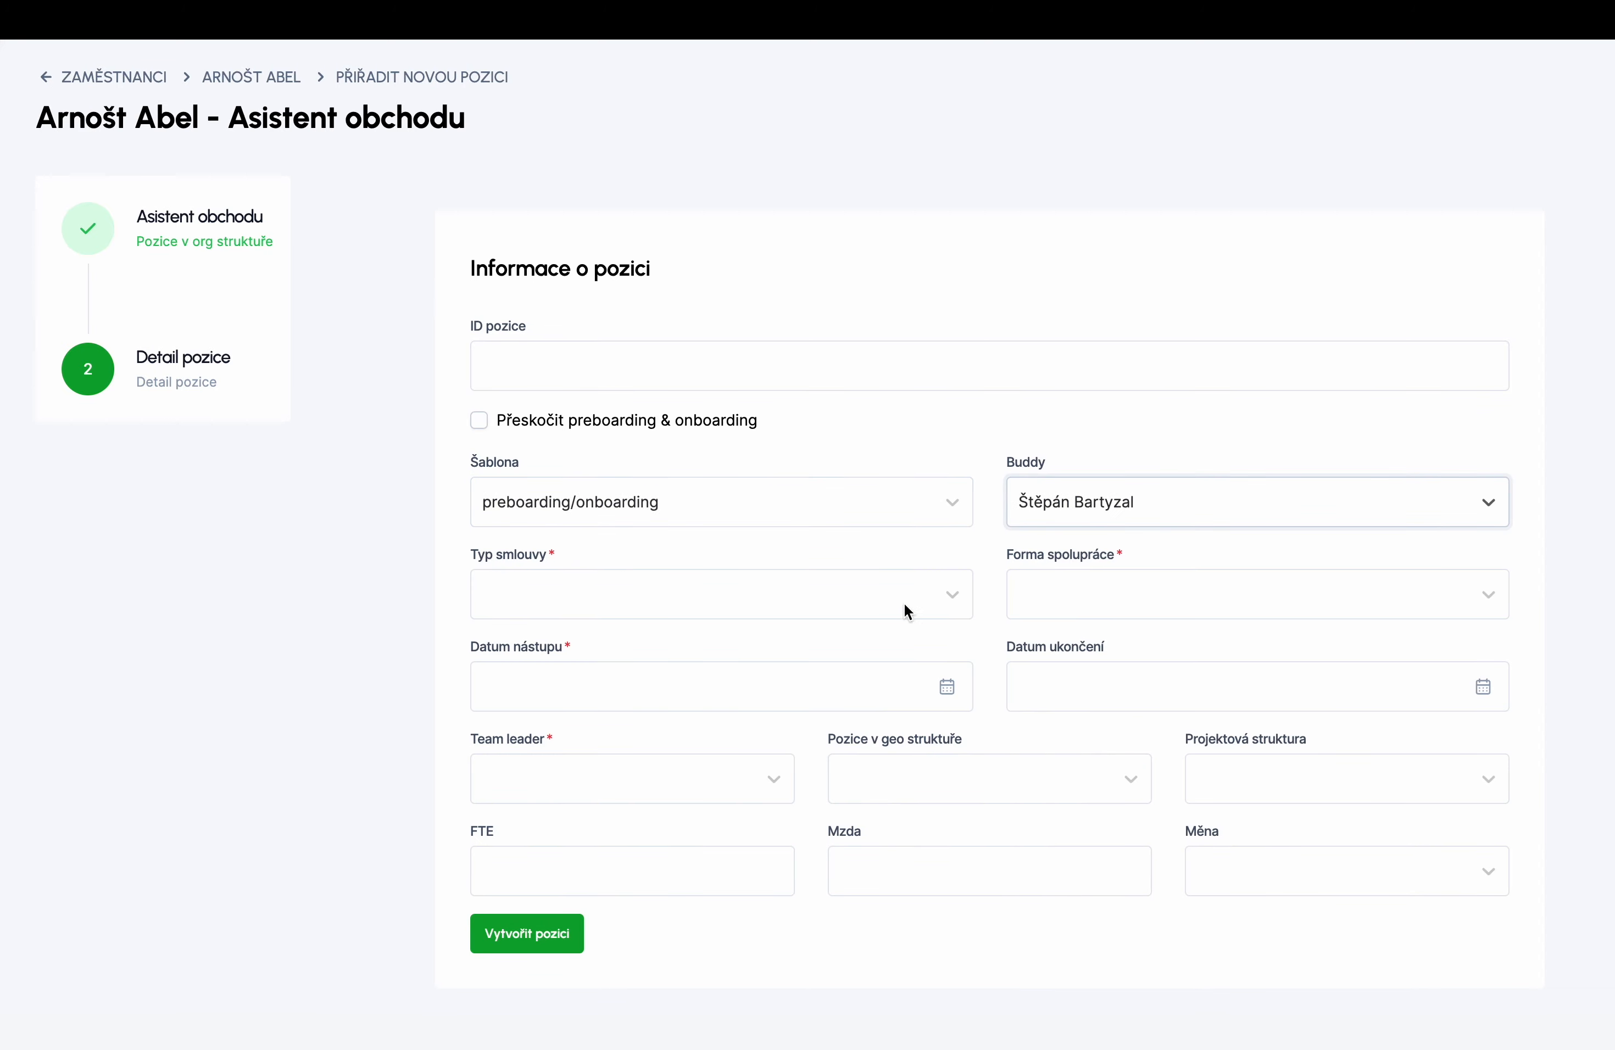
{"action": "left_click", "coordinate": [900, 598]}
{"action": "left_click", "coordinate": [704, 695]}
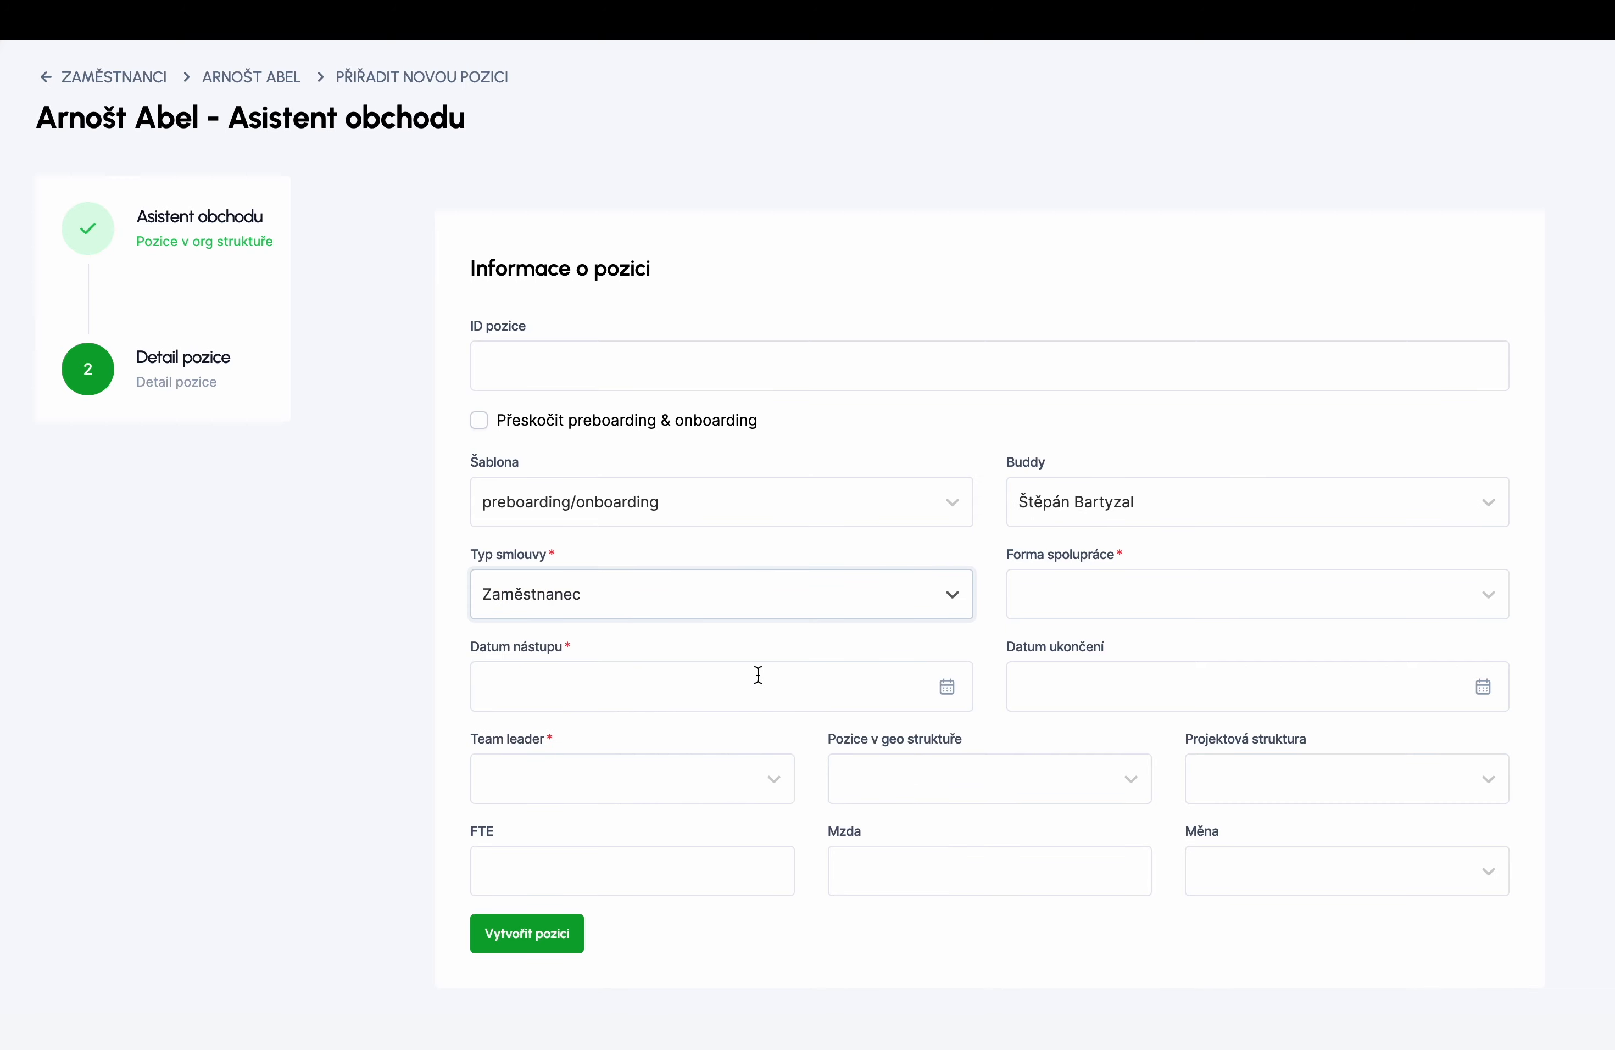
{"action": "left_click", "coordinate": [1085, 608]}
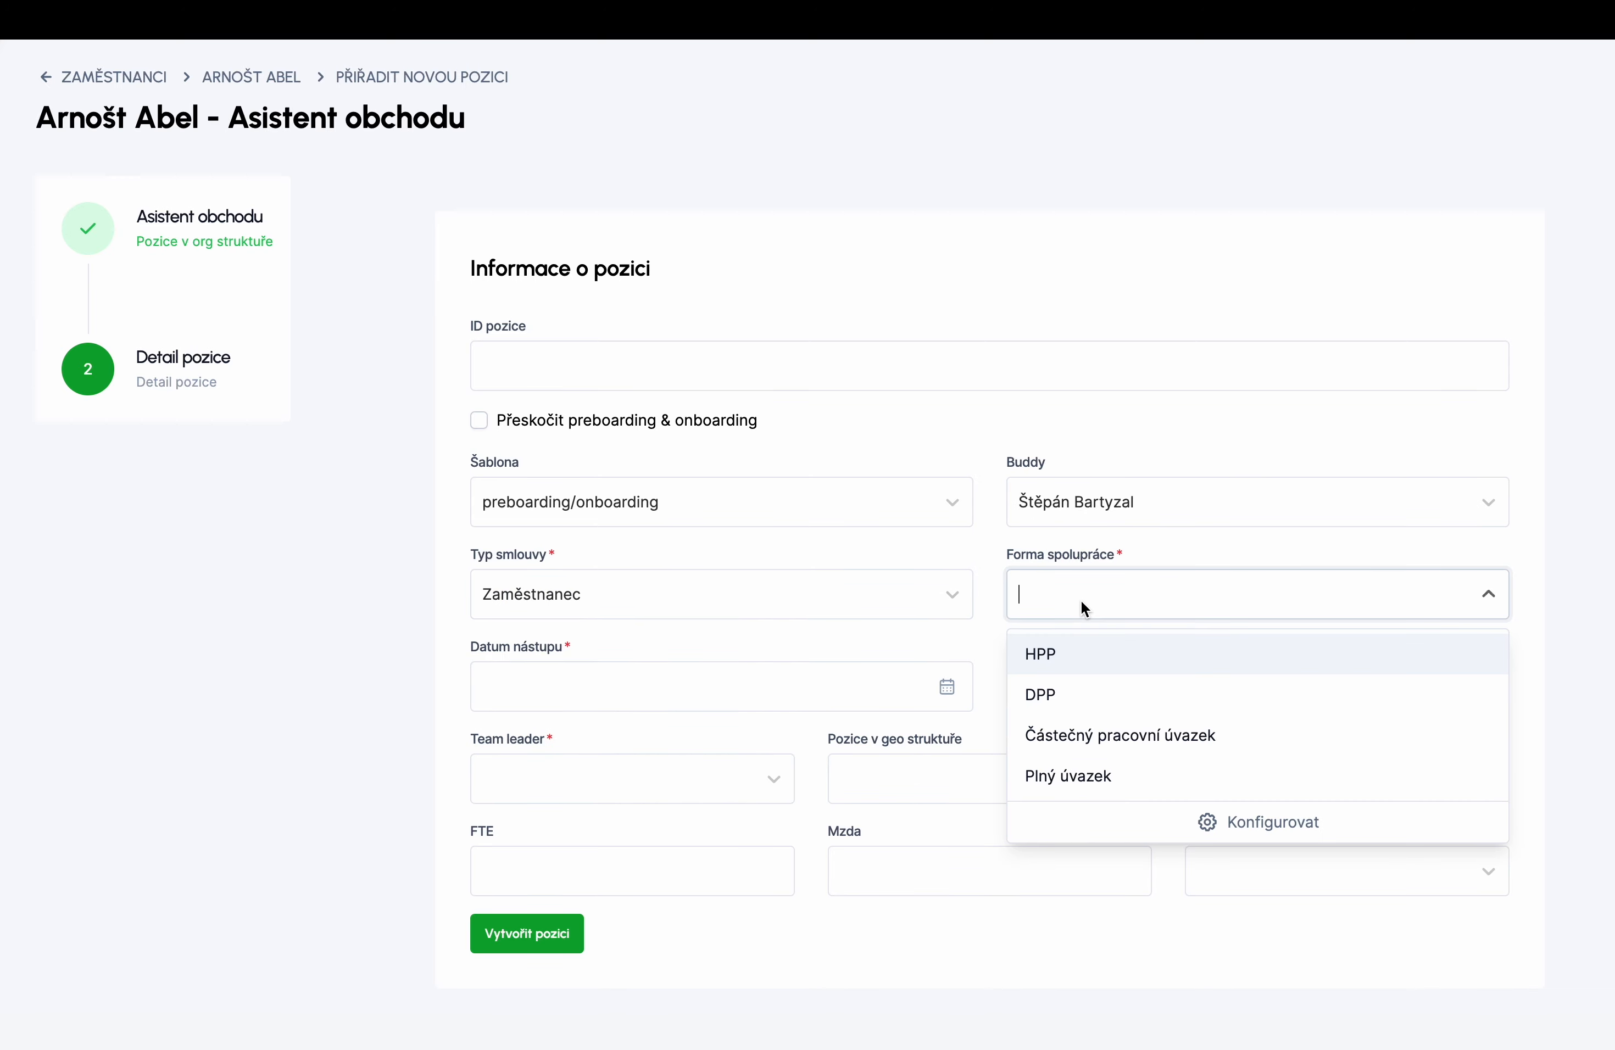
{"action": "left_click", "coordinate": [1057, 650]}
- Set start date 01.01.2024, CEO as team leader, location Praha and FTE, then create the position
{"action": "left_click", "coordinate": [836, 683]}
{"action": "left_click", "coordinate": [720, 749]}
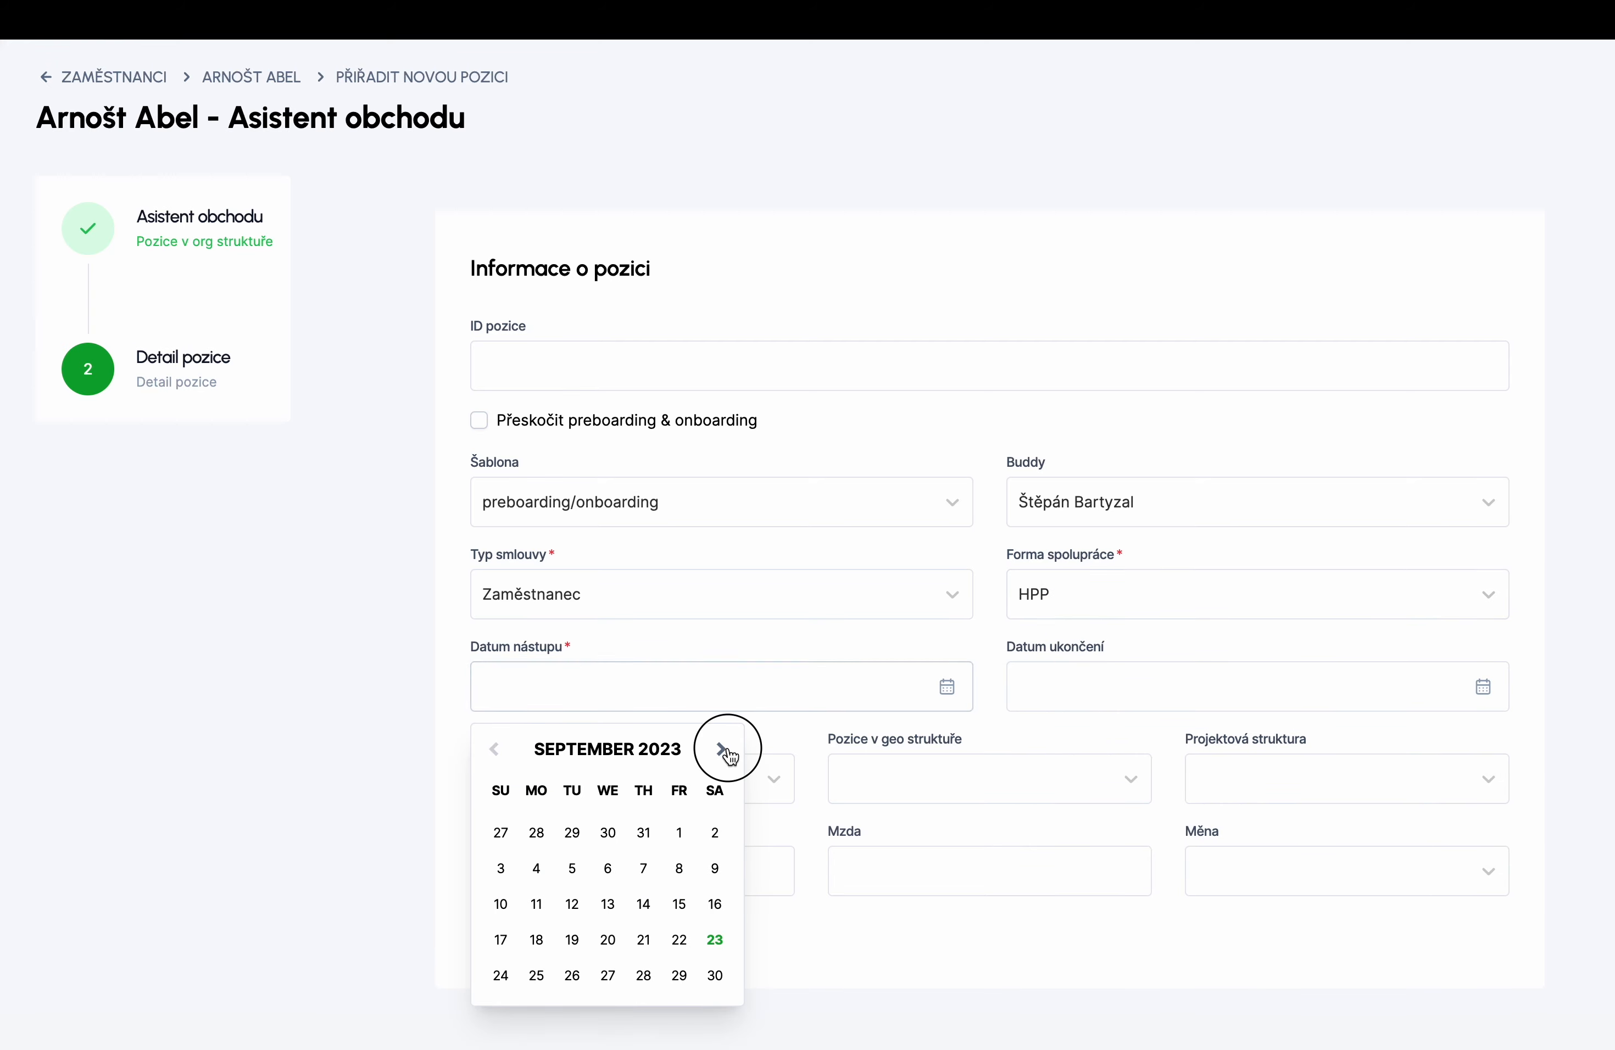
{"action": "left_click", "coordinate": [721, 749]}
{"action": "left_click", "coordinate": [721, 748]}
{"action": "left_click", "coordinate": [721, 749]}
{"action": "left_click", "coordinate": [537, 833]}
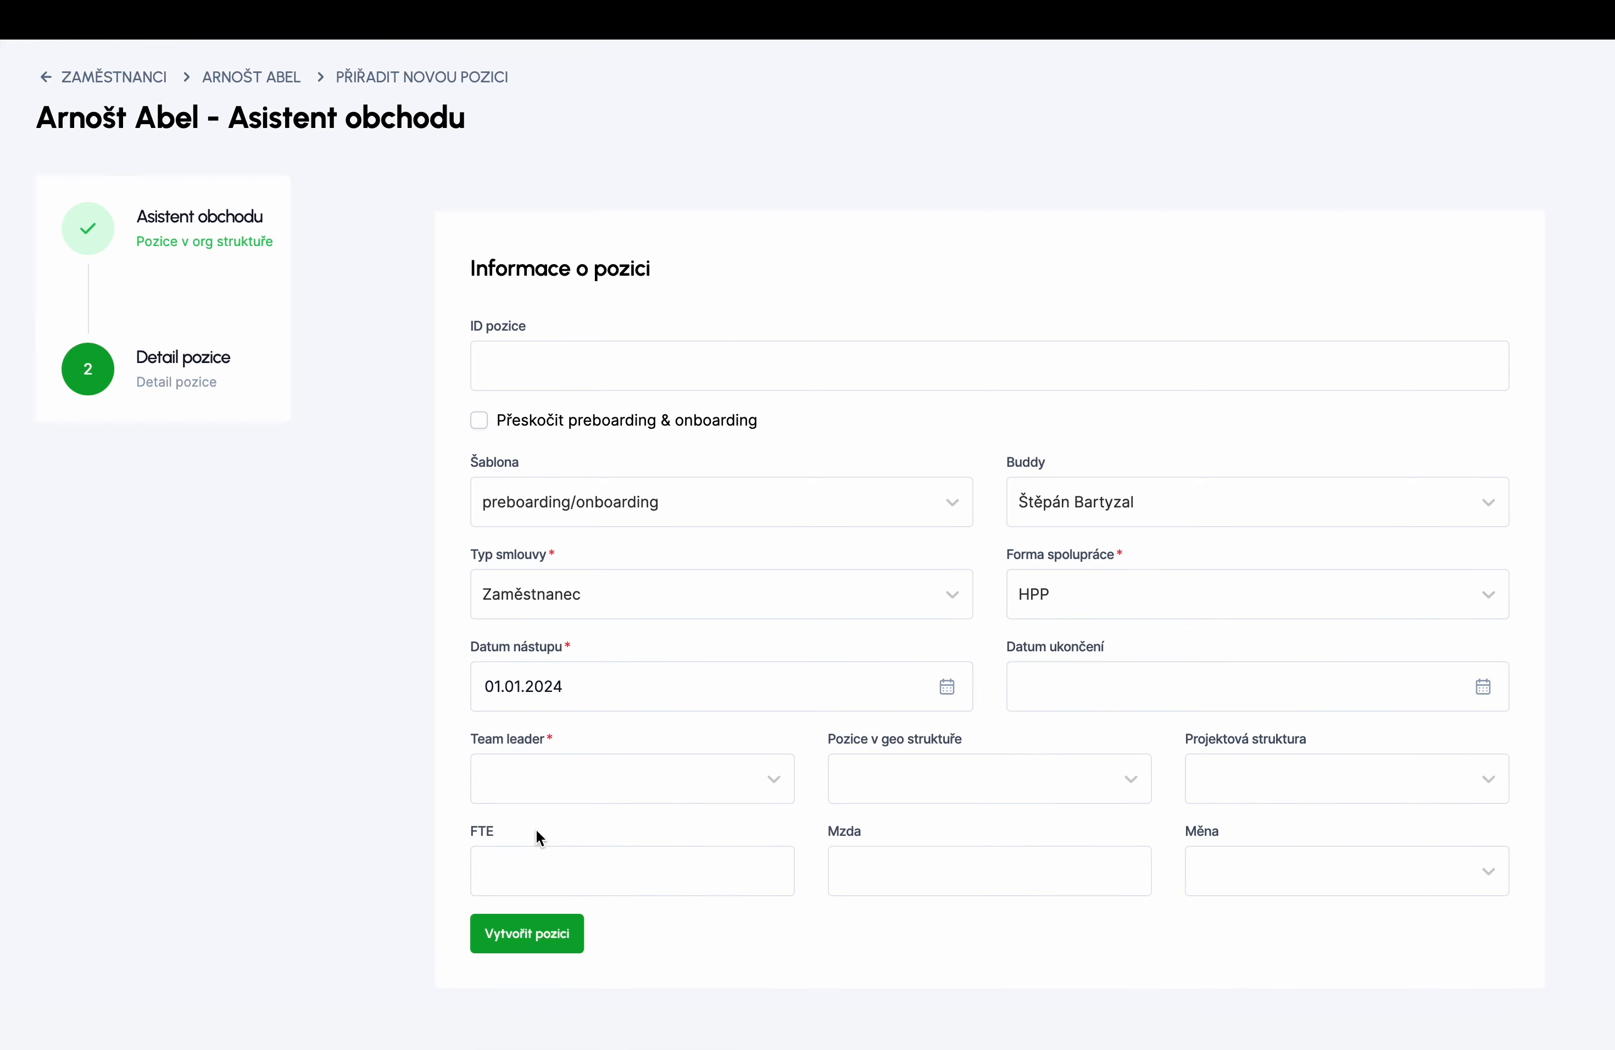
{"action": "left_click", "coordinate": [773, 786]}
{"action": "left_click", "coordinate": [659, 844]}
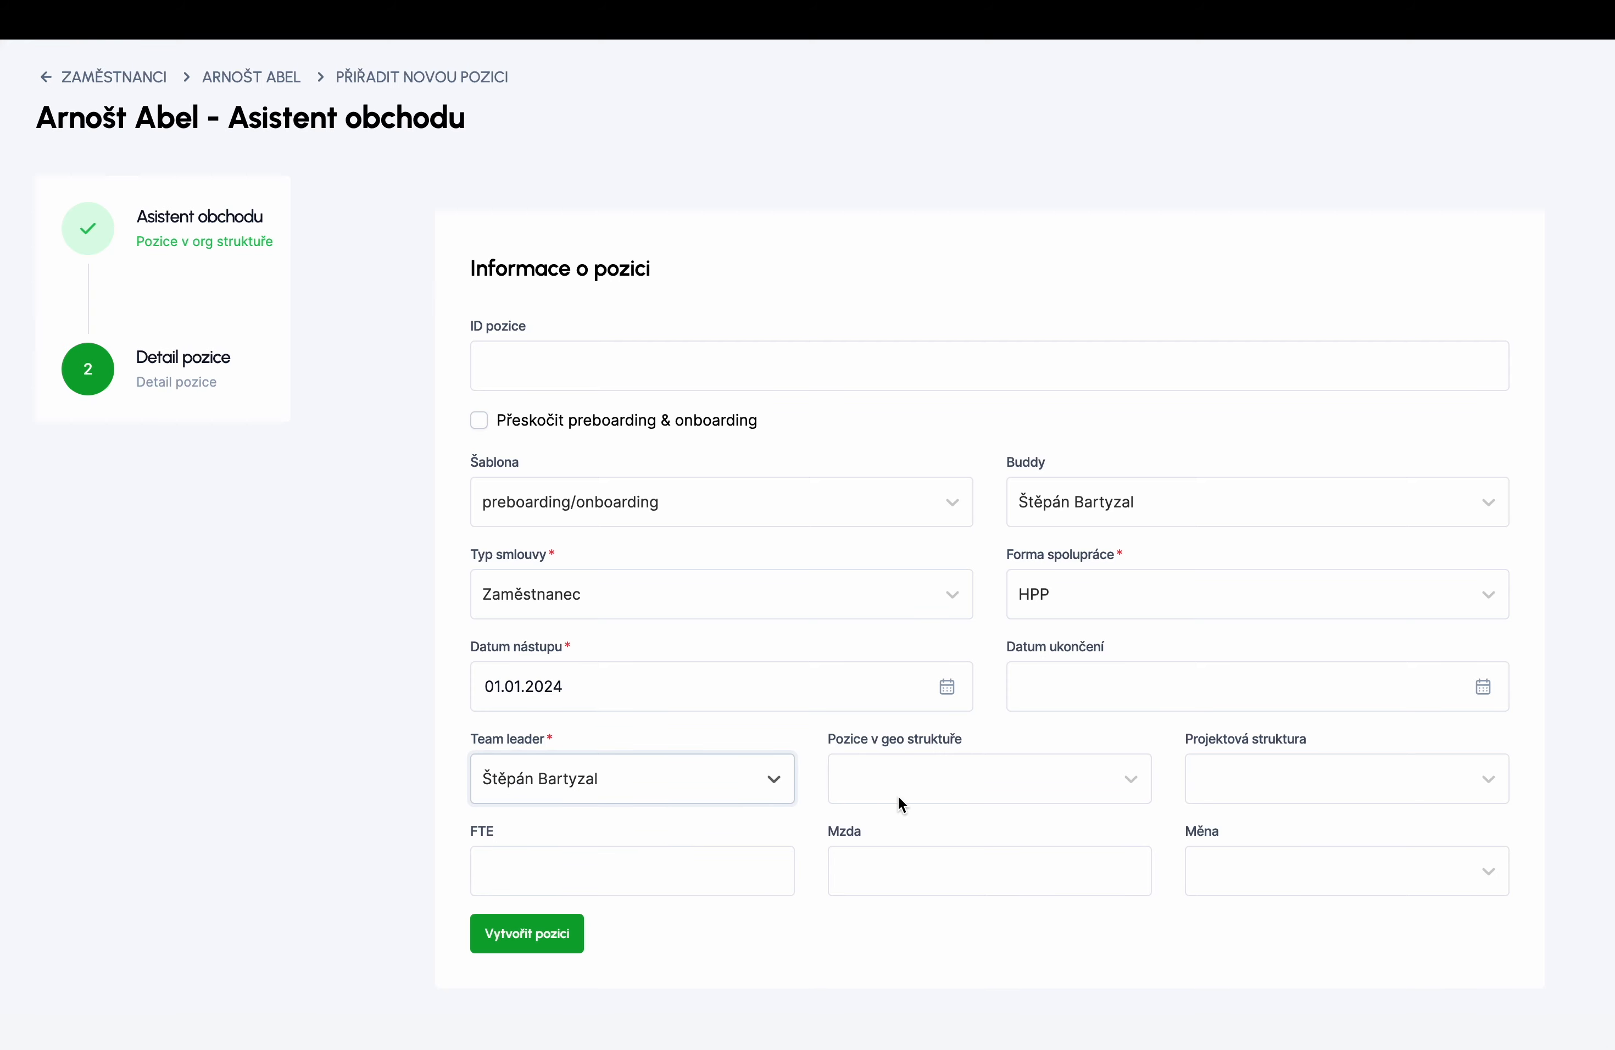
{"action": "left_click", "coordinate": [944, 794]}
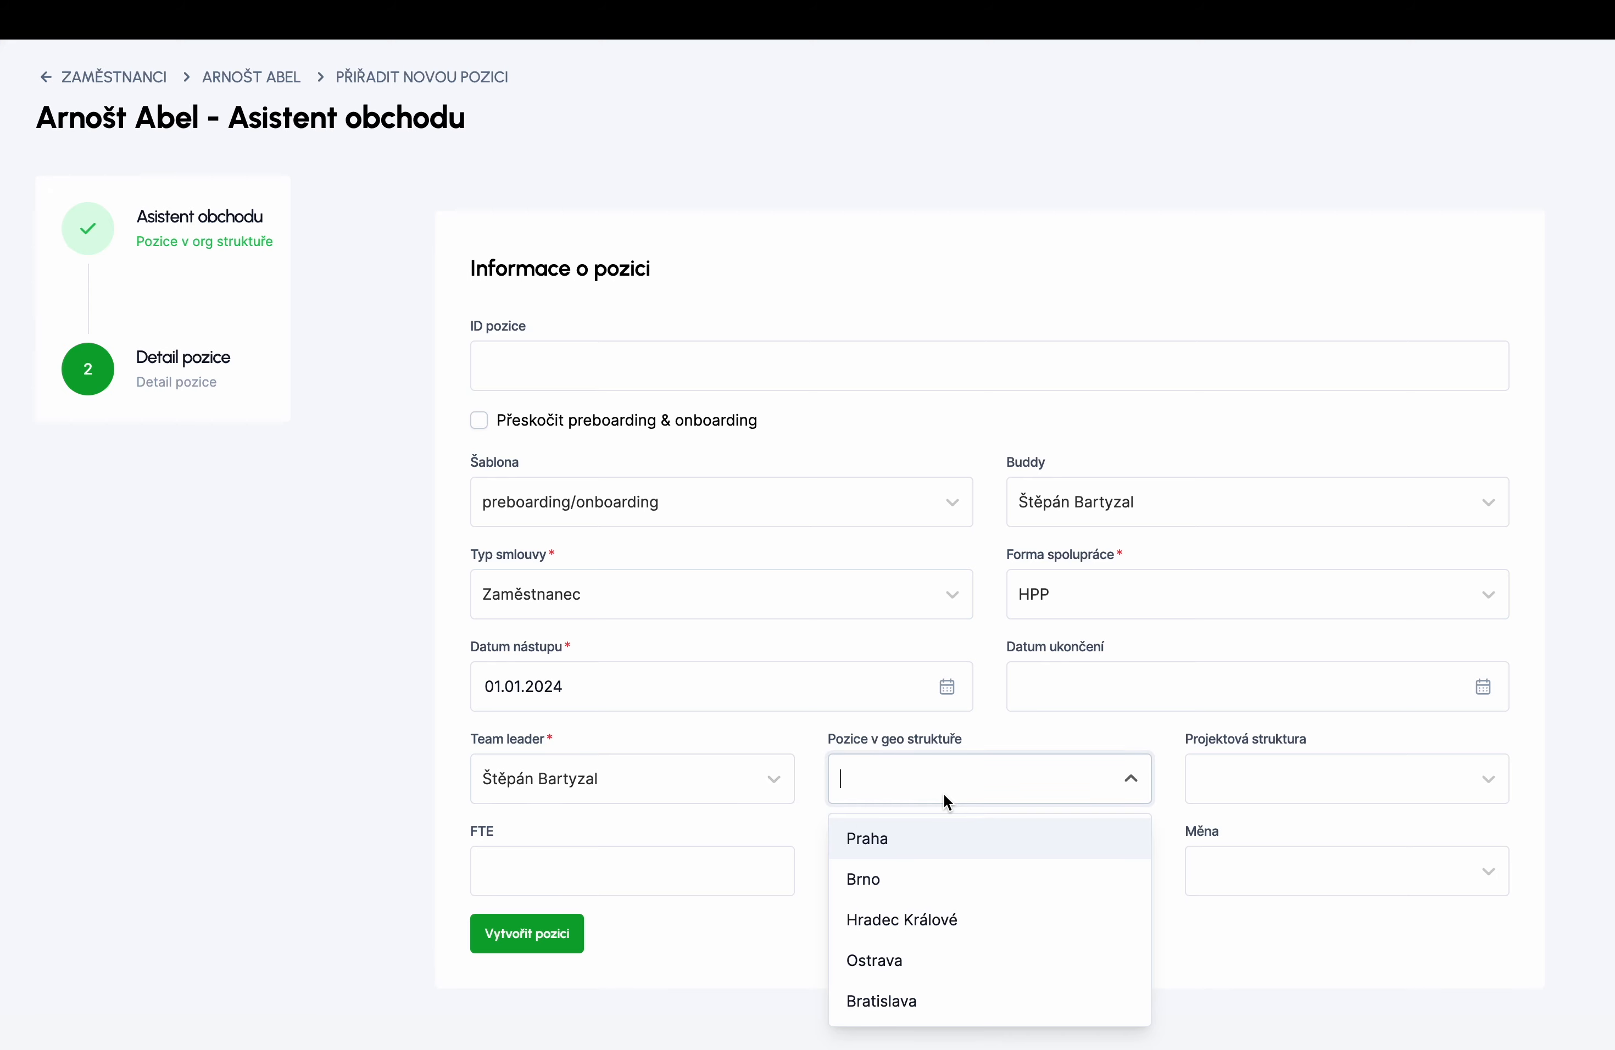
{"action": "left_click", "coordinate": [915, 839]}
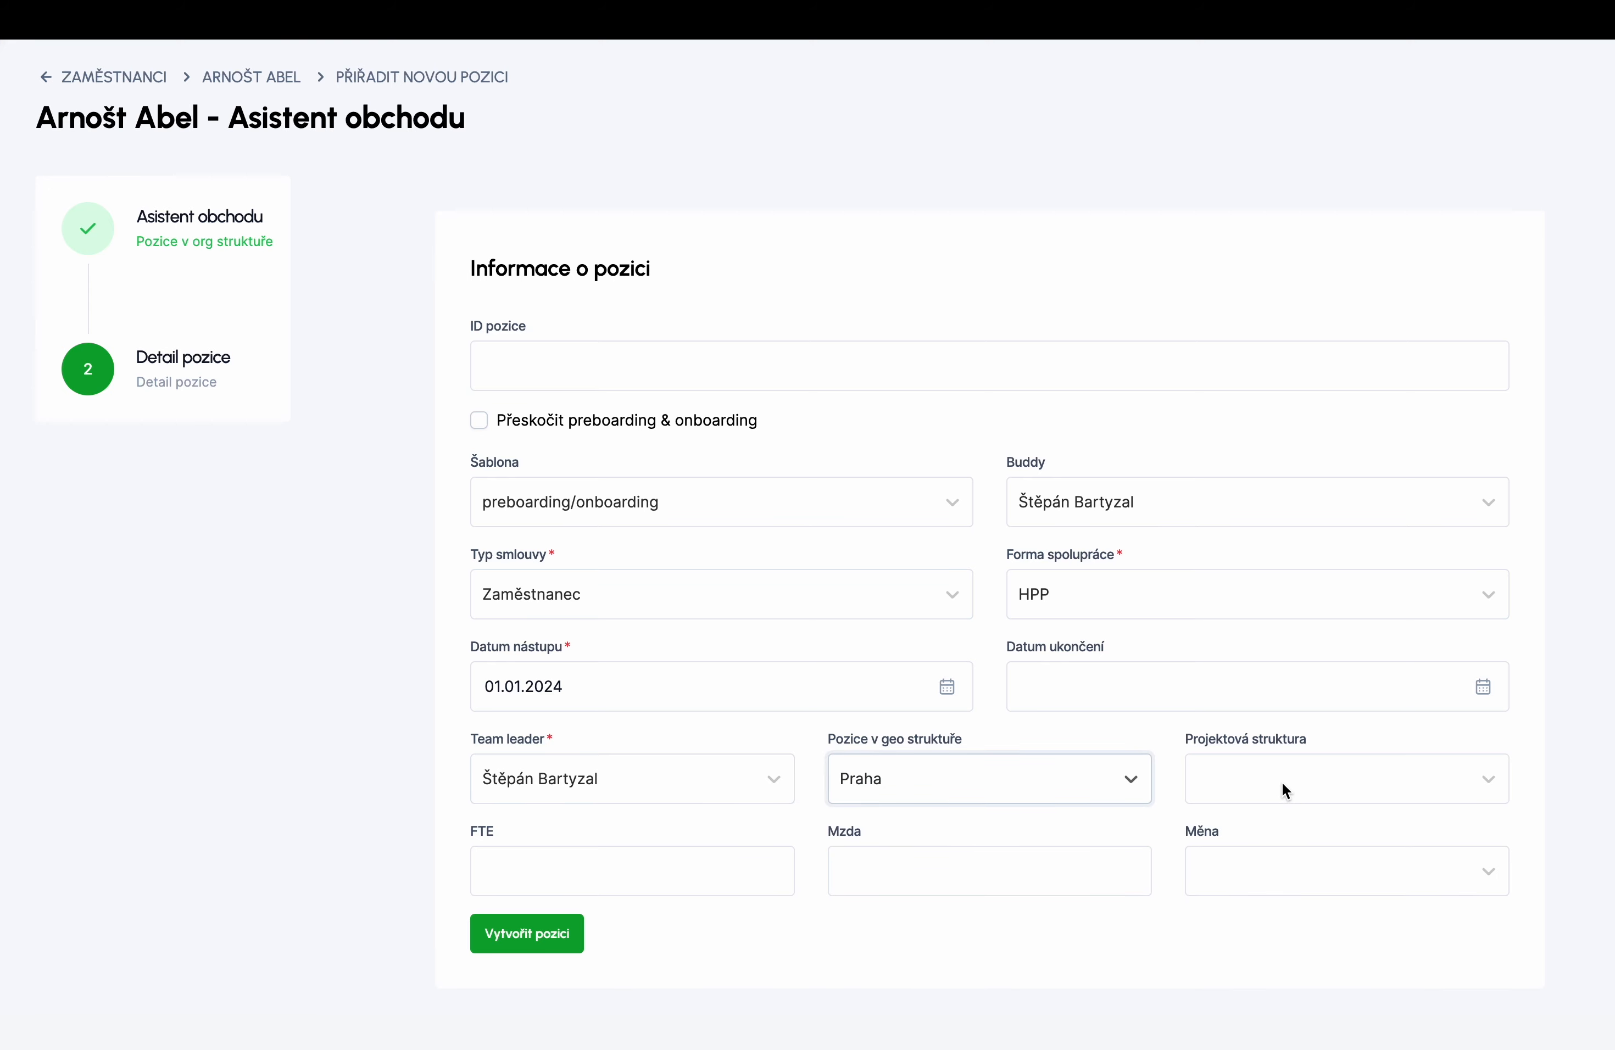
{"action": "left_click", "coordinate": [578, 868]}
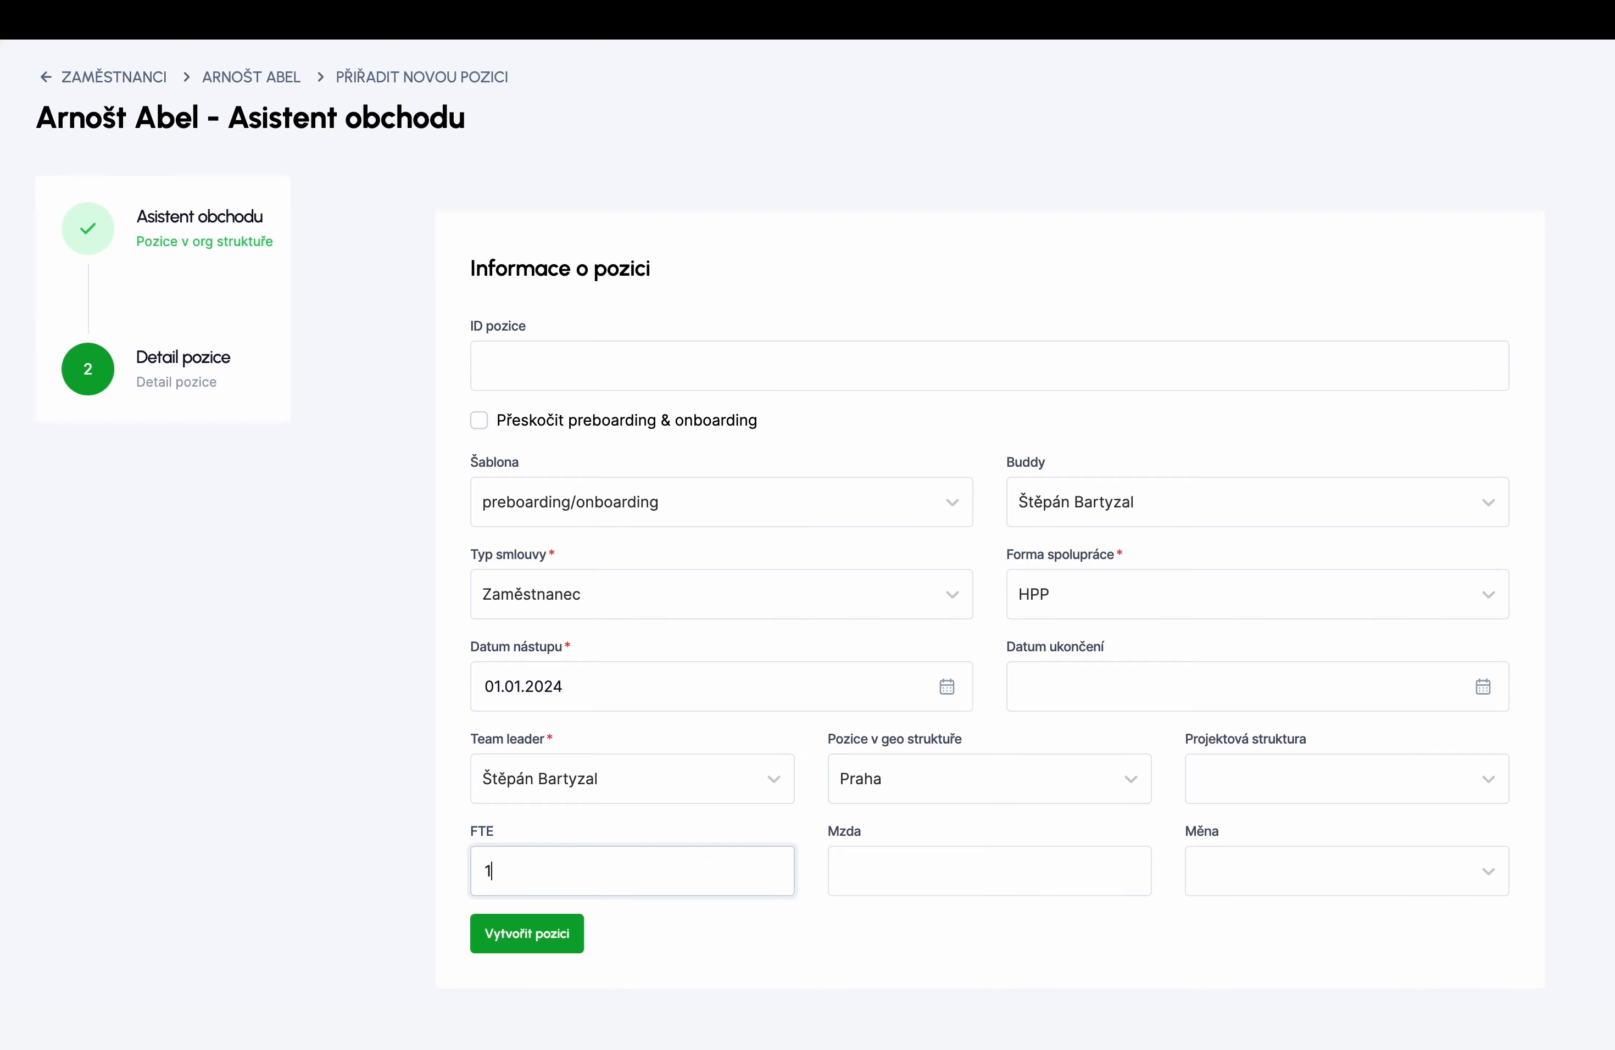
{"action": "left_click", "coordinate": [517, 946]}
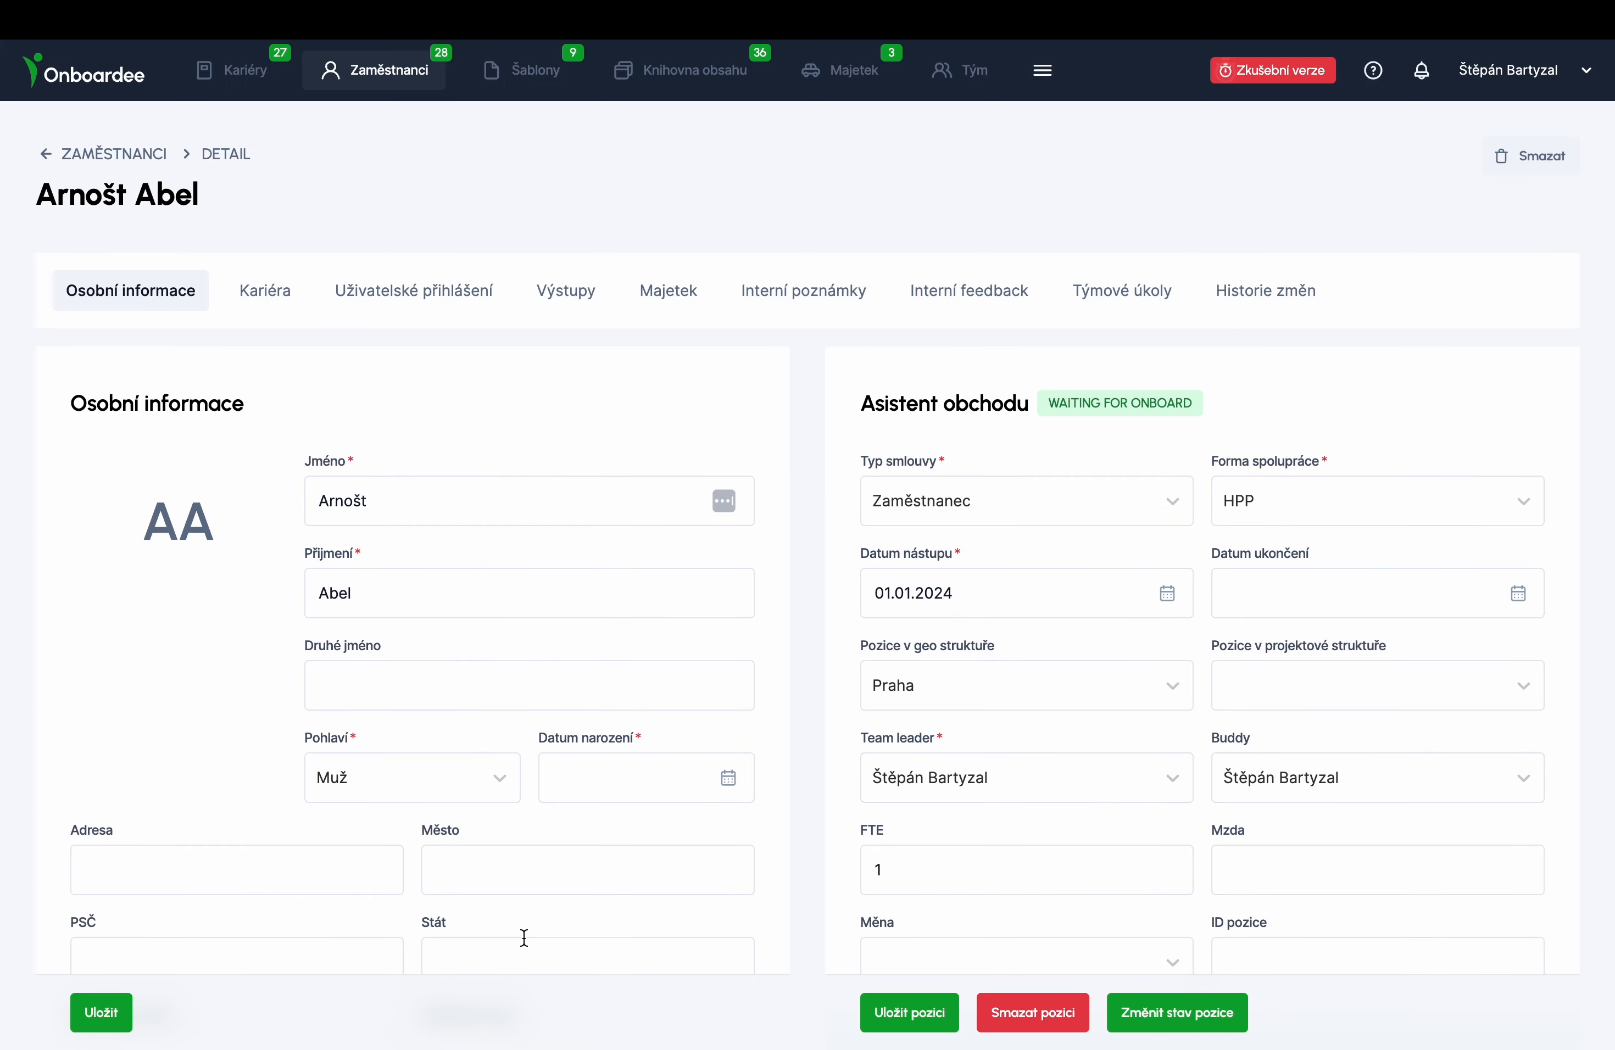
- Change the Asistent obchodu position state to PREBOARDING and open the Uživatelské přihlášení section
{"action": "scroll", "coordinate": [1140, 892], "scroll_direction": "down", "scroll_amount": 5}
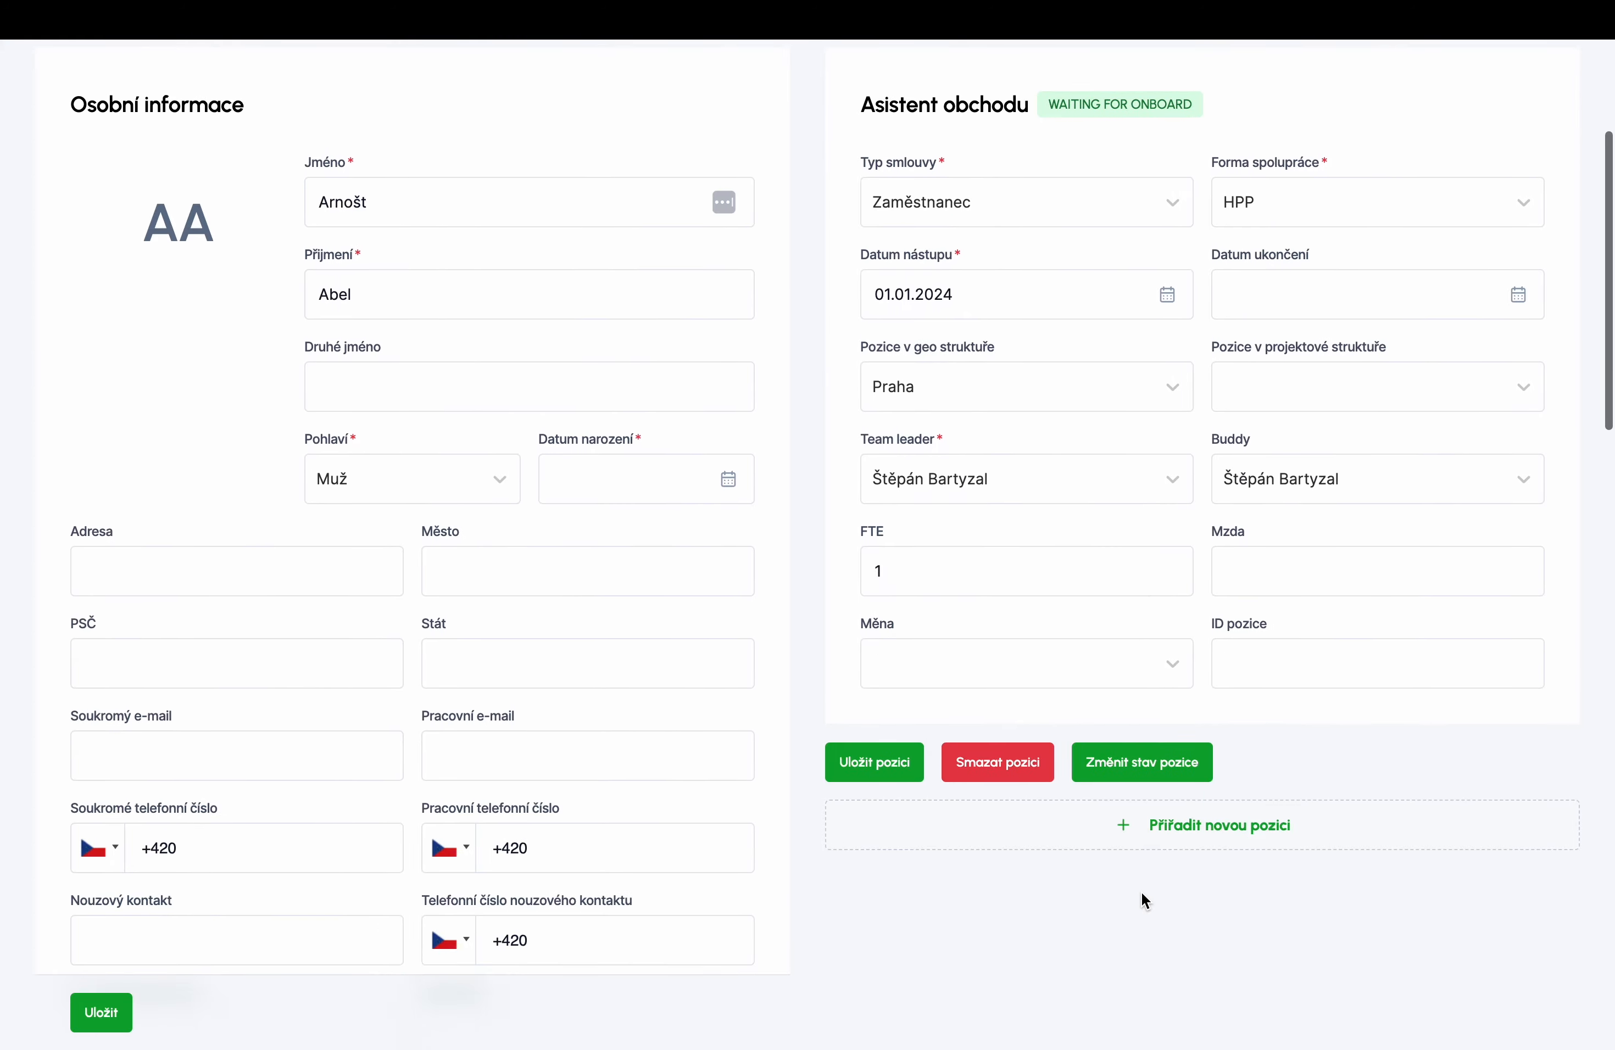
{"action": "scroll", "coordinate": [1141, 892], "scroll_direction": "up", "scroll_amount": 5}
{"action": "left_click", "coordinate": [1180, 1016]}
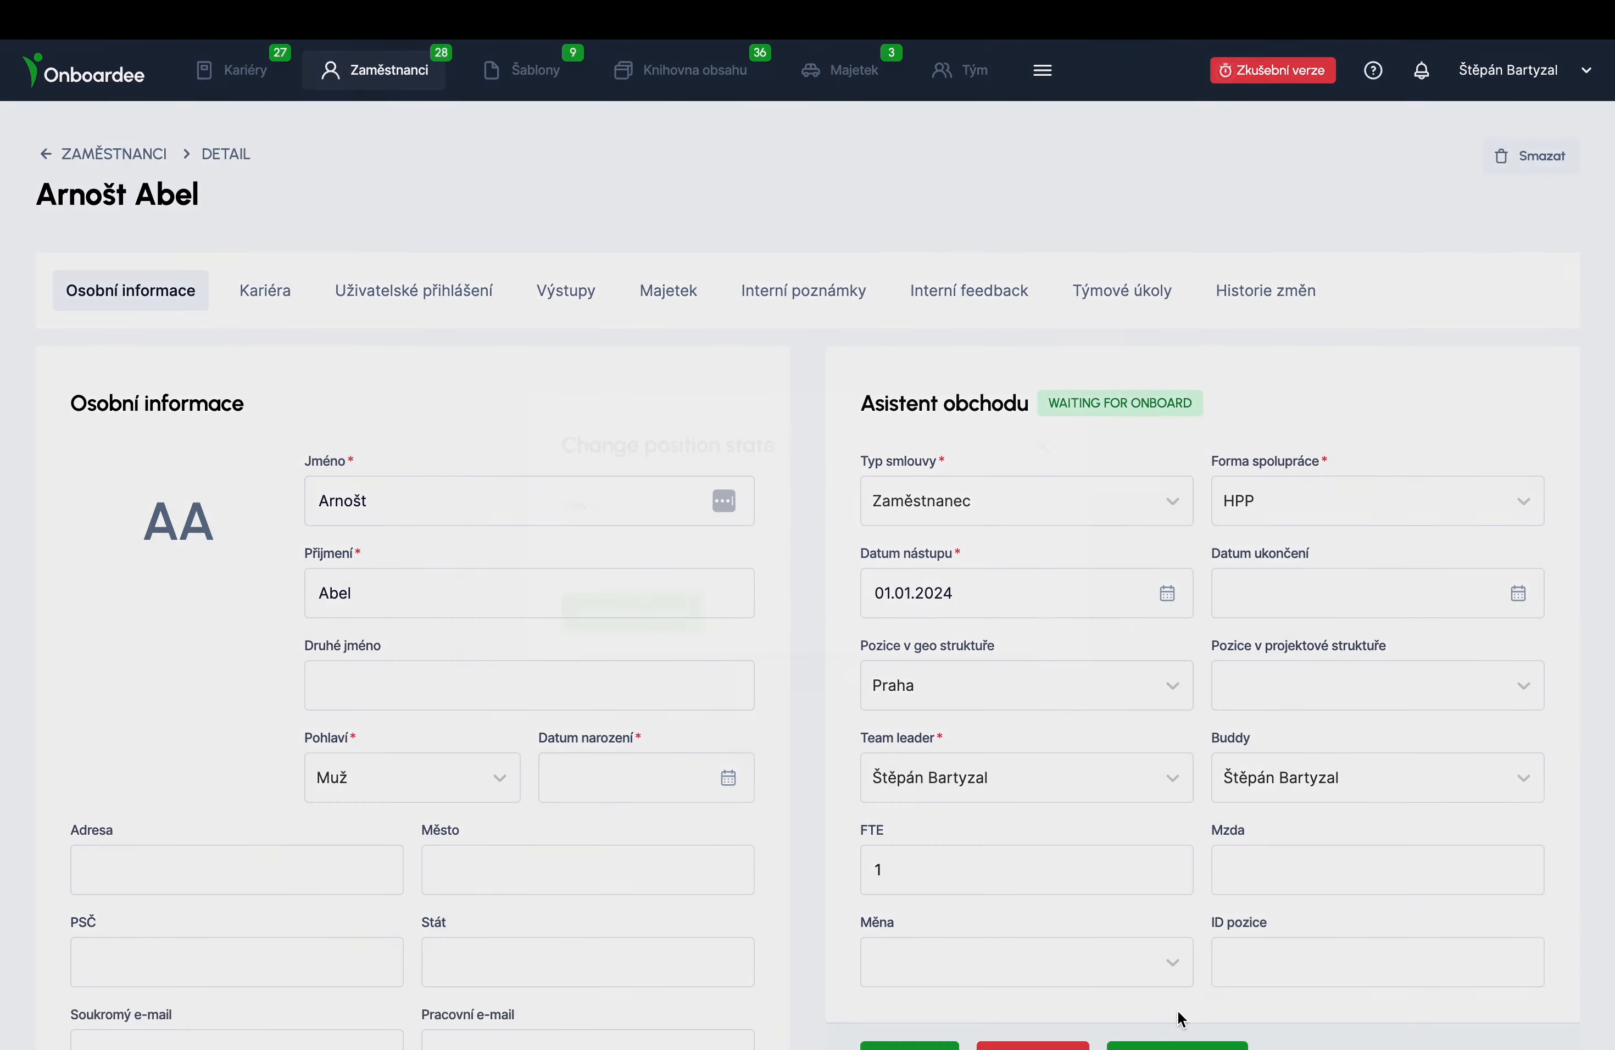
{"action": "left_click", "coordinate": [867, 566]}
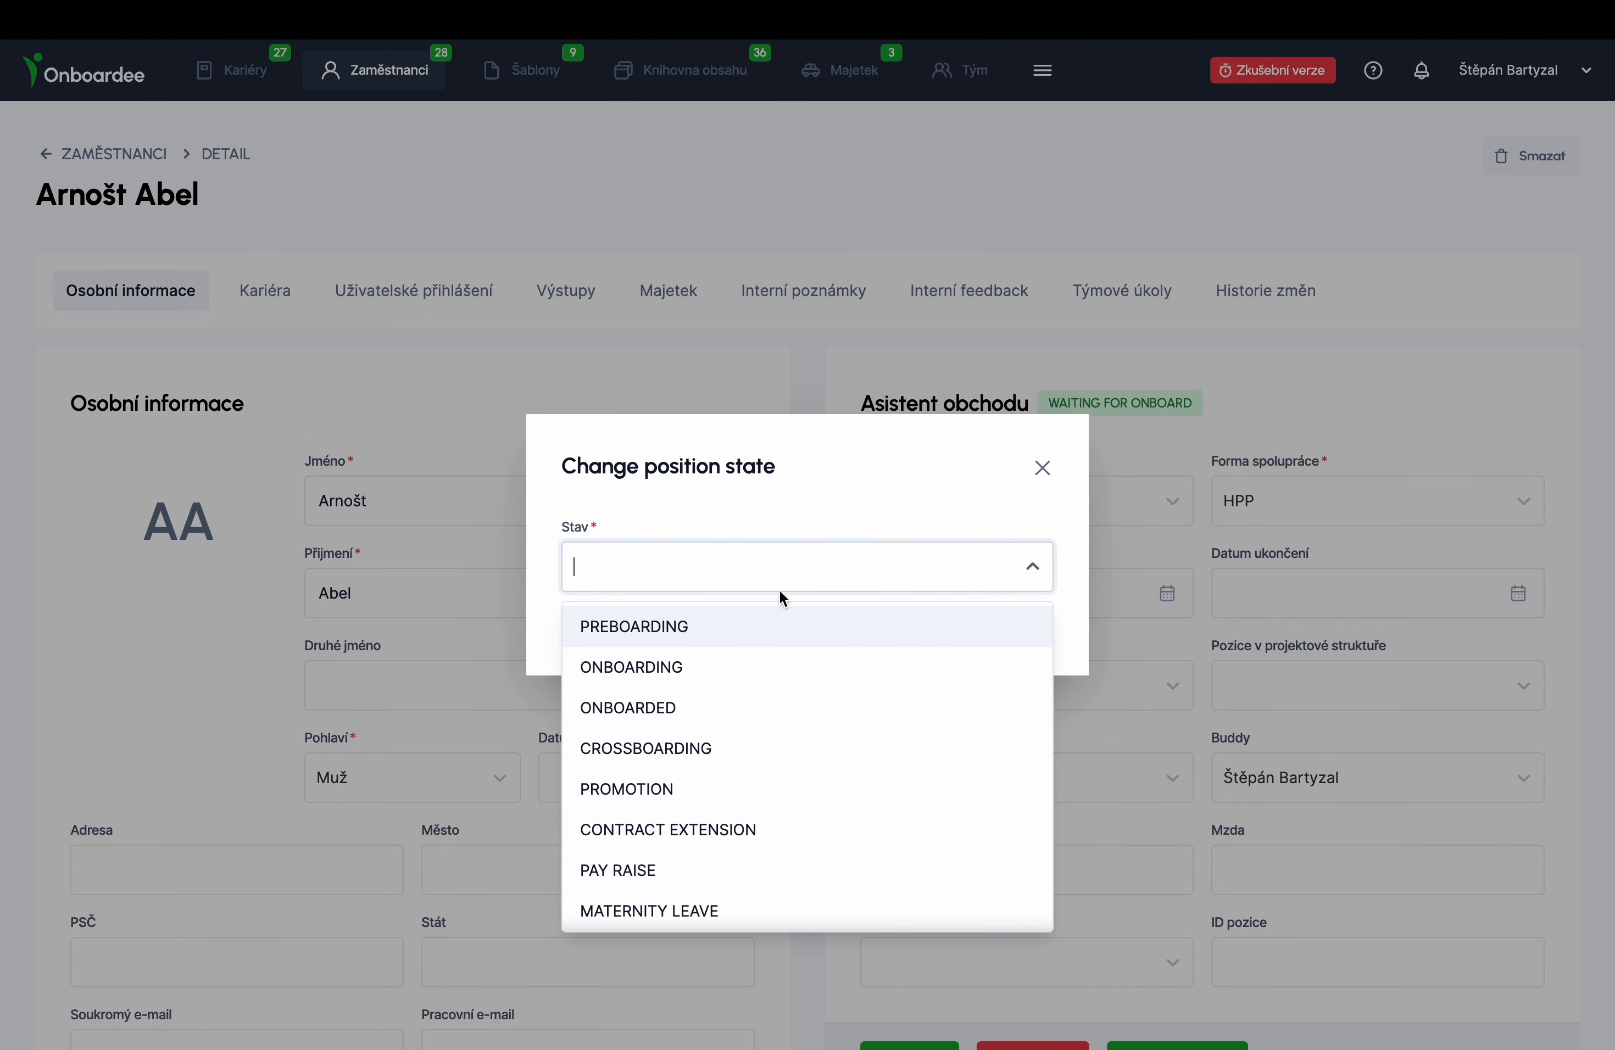
{"action": "left_click", "coordinate": [639, 627]}
{"action": "left_click", "coordinate": [642, 638]}
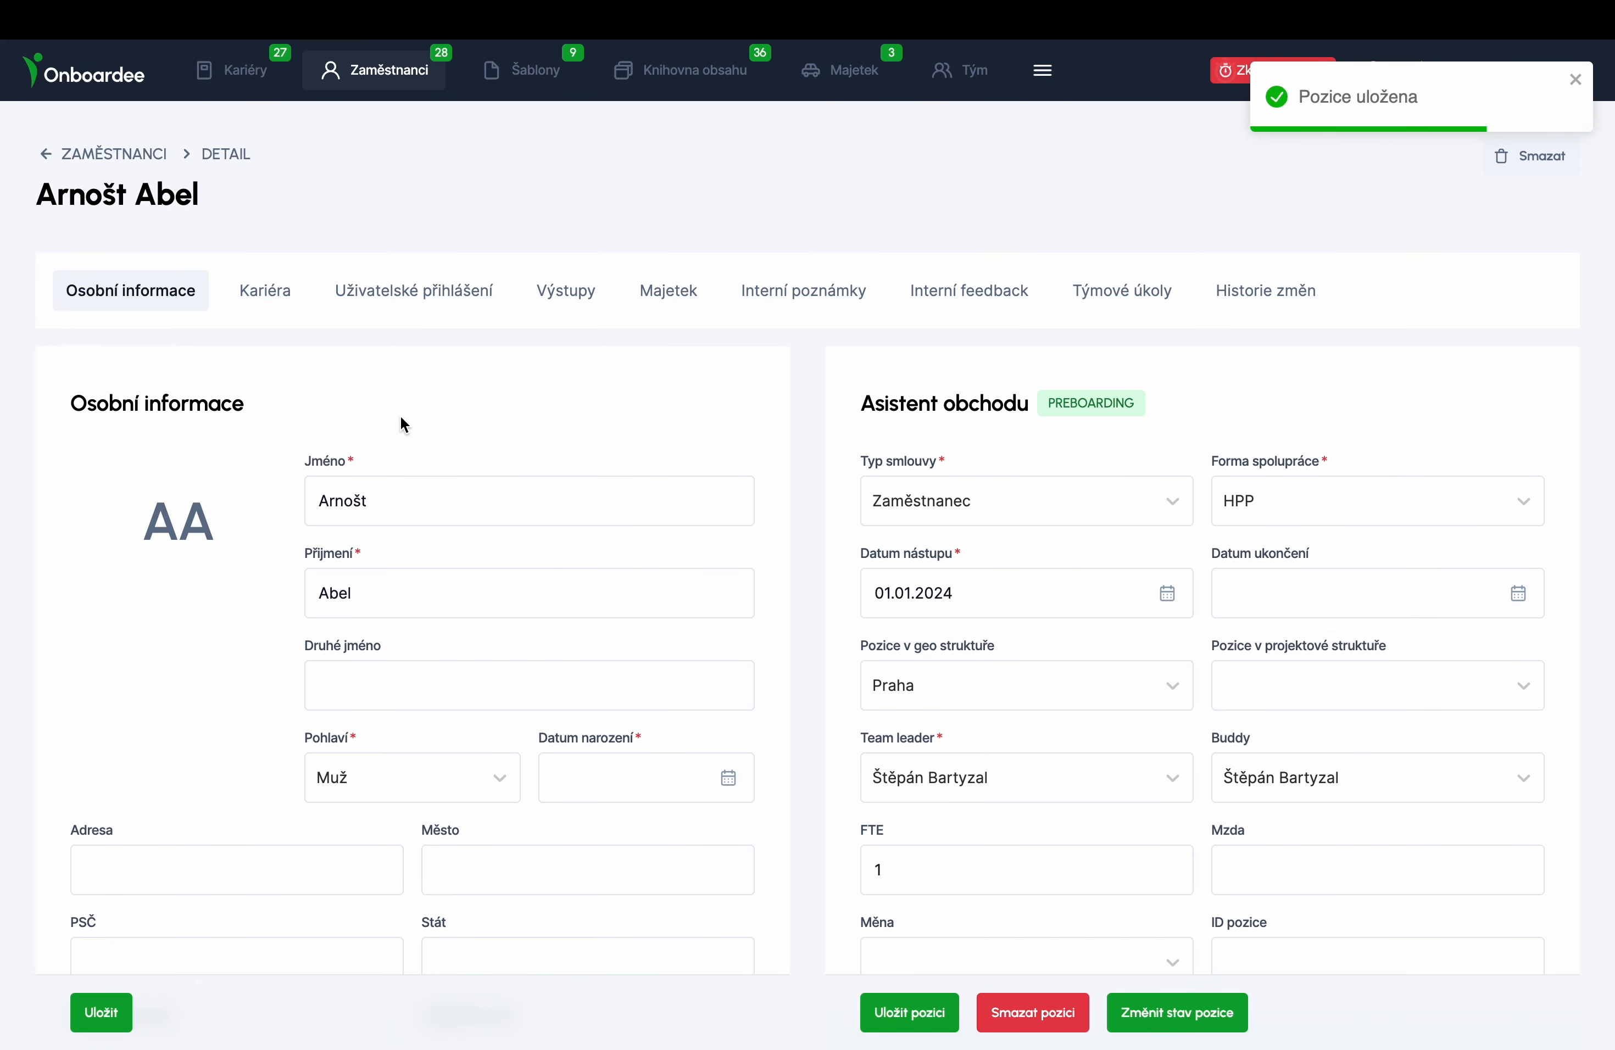
{"action": "left_click", "coordinate": [396, 278]}
- Create an EMPLOYEE user login with the employee's e-mail and password, then enter that e-mail on the login page
{"action": "left_click", "coordinate": [117, 387]}
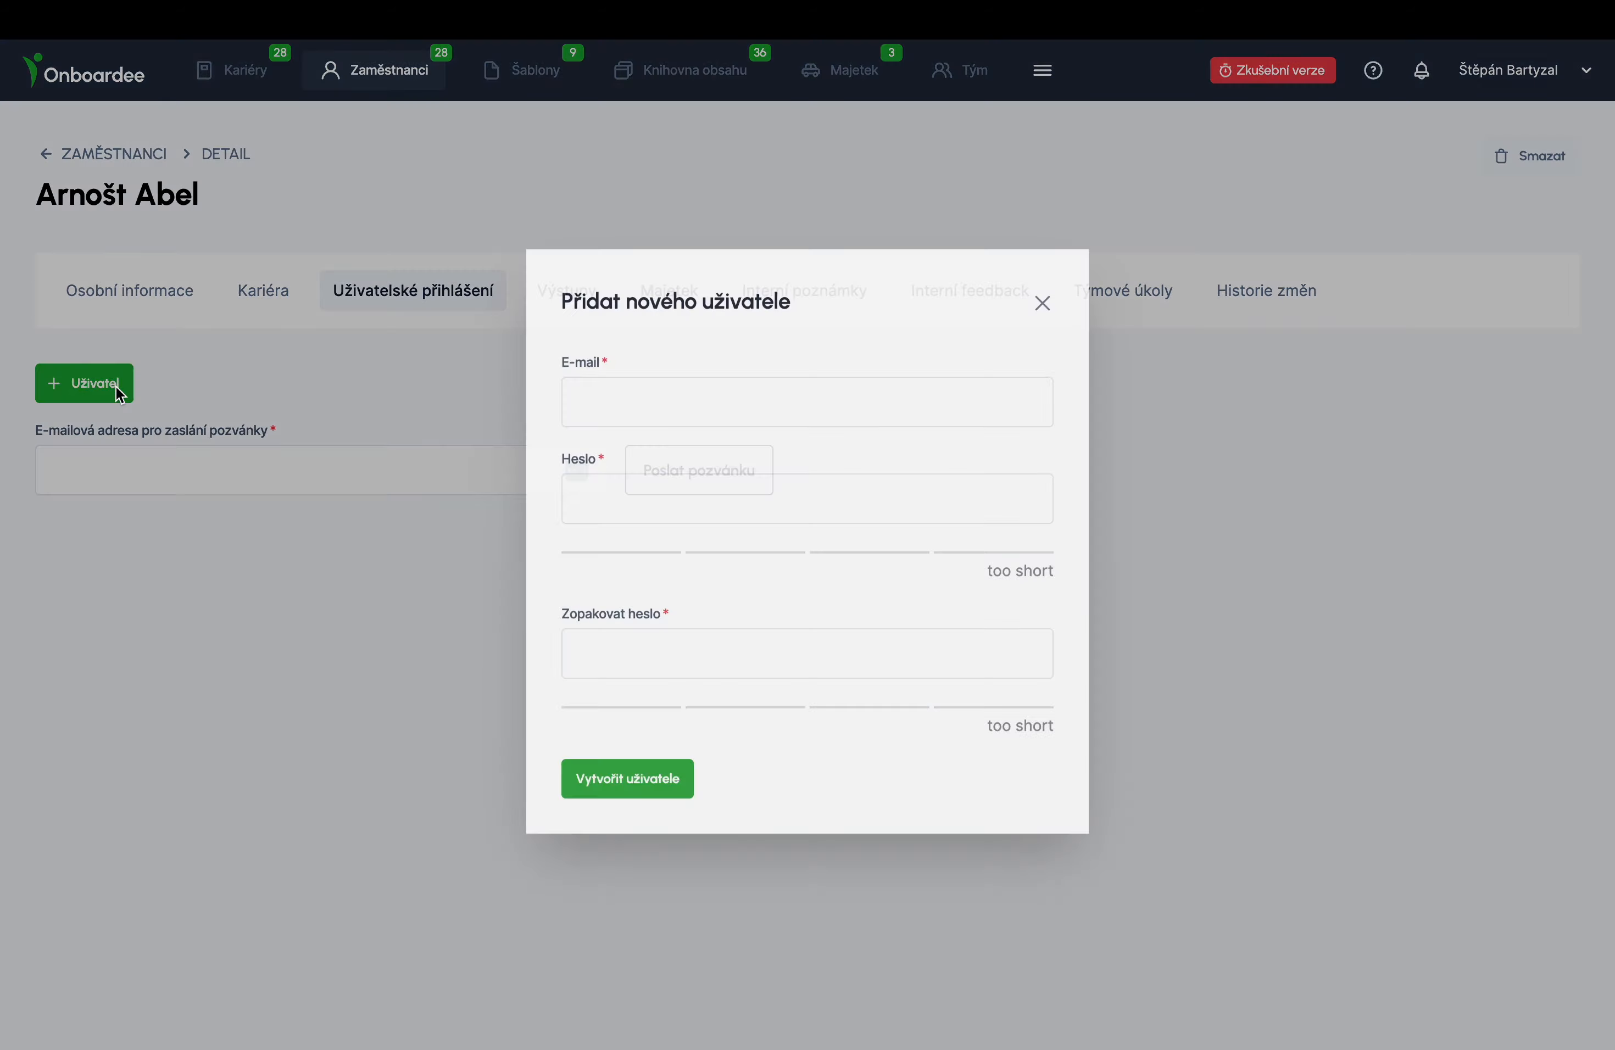
{"action": "left_click", "coordinate": [725, 407]}
{"action": "key", "text": "Tab"}
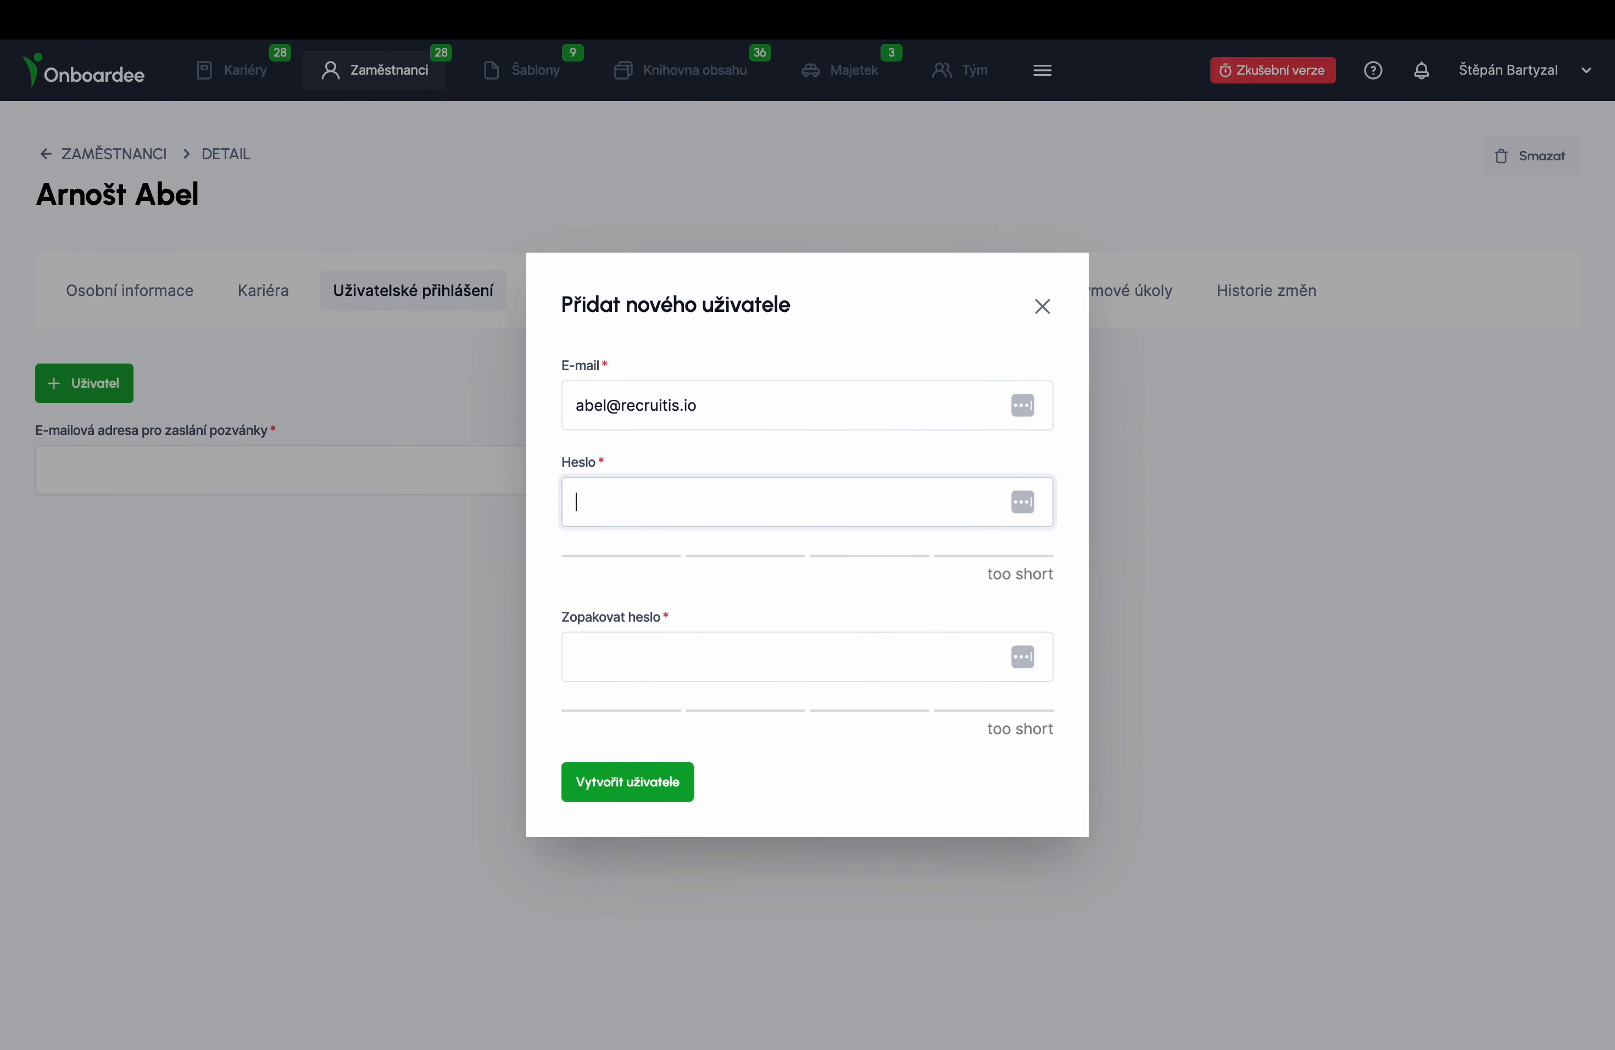
{"action": "type", "text": "•••••••••••••"}
{"action": "key", "text": "Tab"}
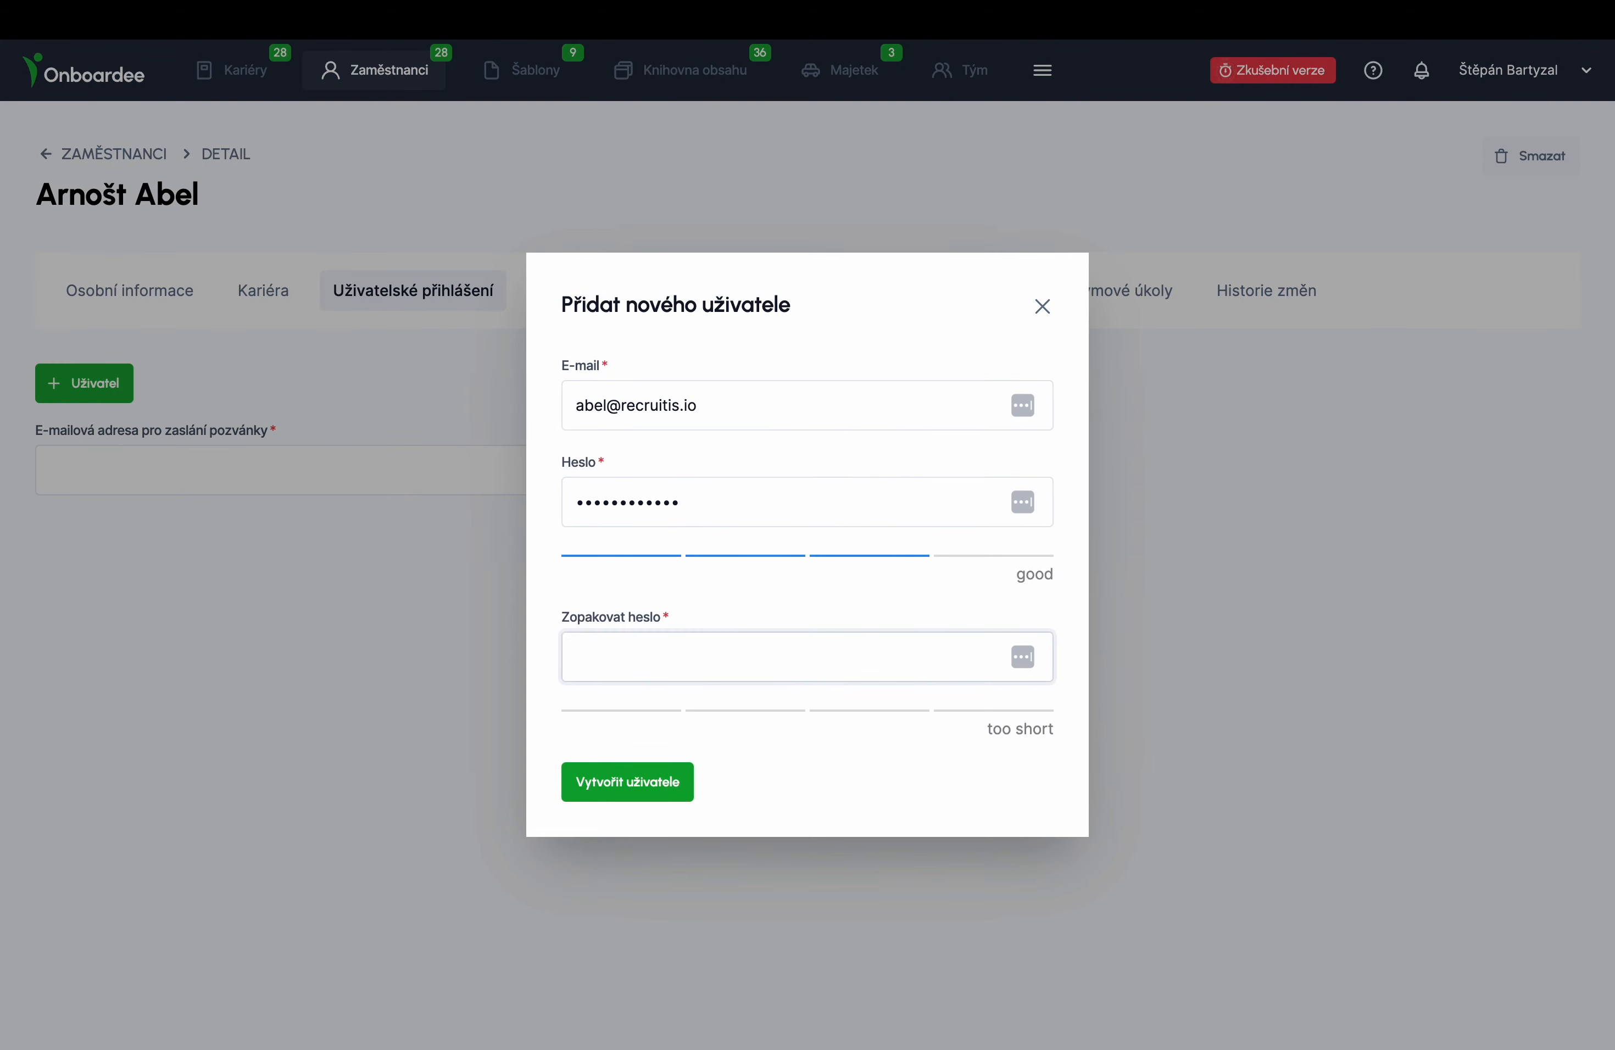
{"action": "type", "text": "•••••••••••••"}
{"action": "left_click", "coordinate": [651, 781]}
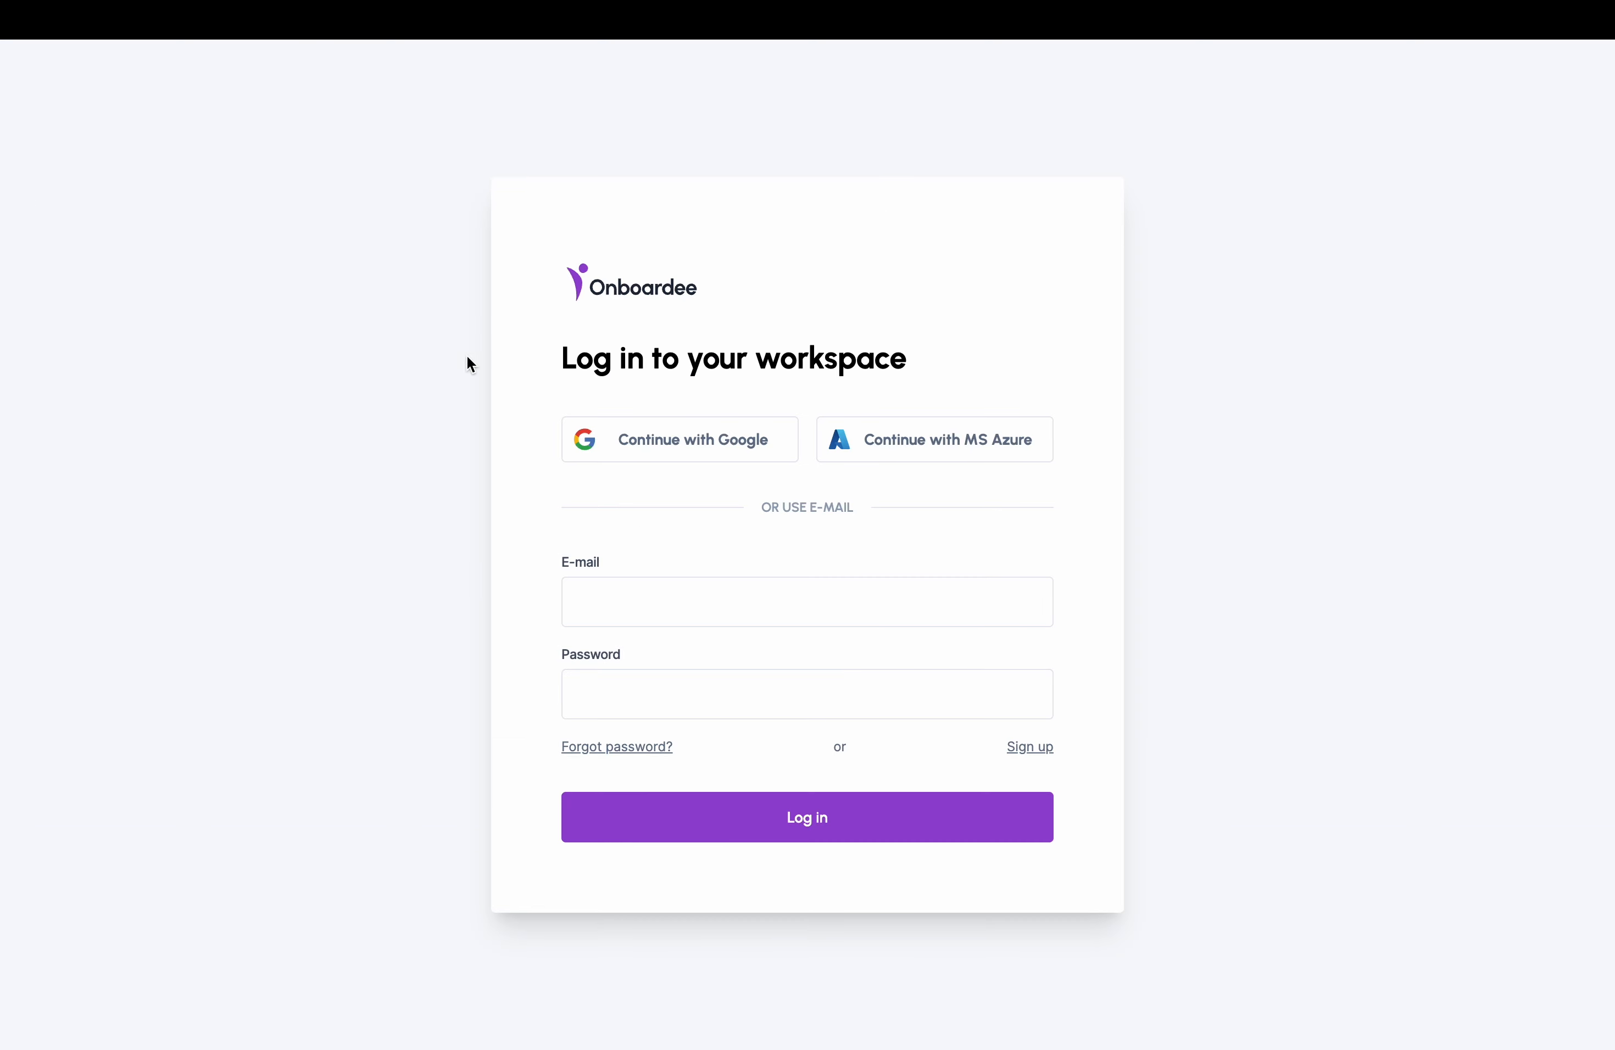
{"action": "key", "text": "Tab"}
- Log in with the employee's password and confirm the legal content
{"action": "type", "text": "••••••••••••"}
{"action": "left_click", "coordinate": [723, 839]}
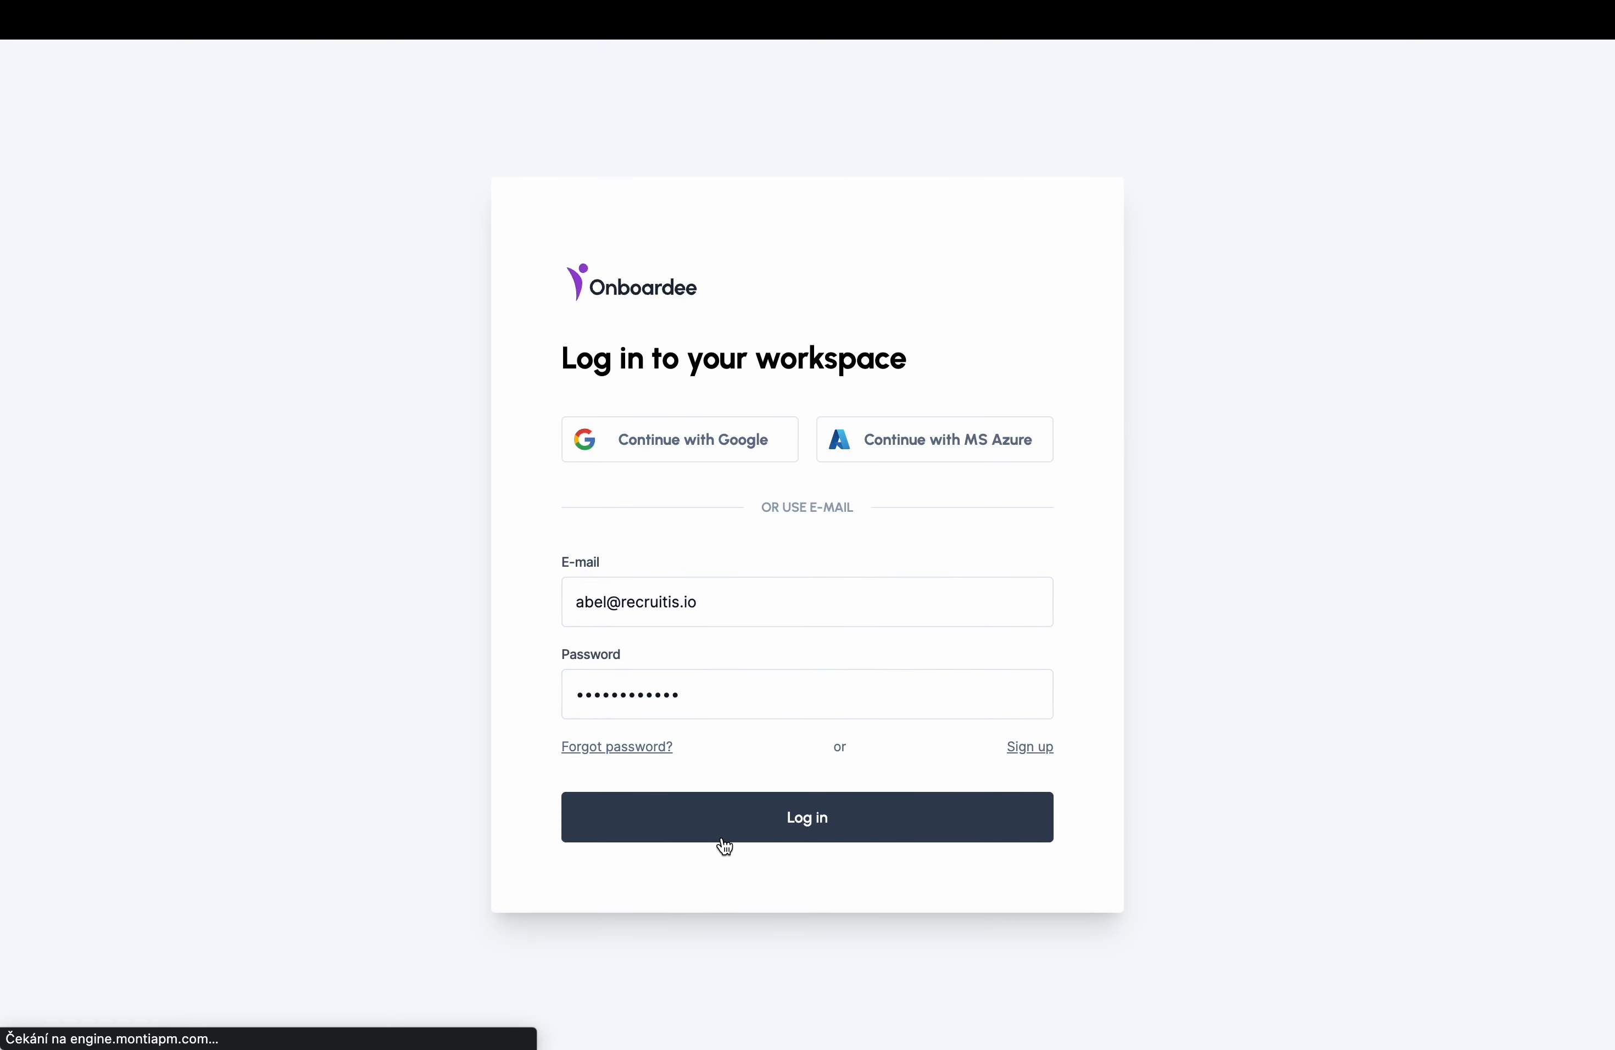
{"action": "scroll", "coordinate": [725, 846], "scroll_direction": "down", "scroll_amount": 20}
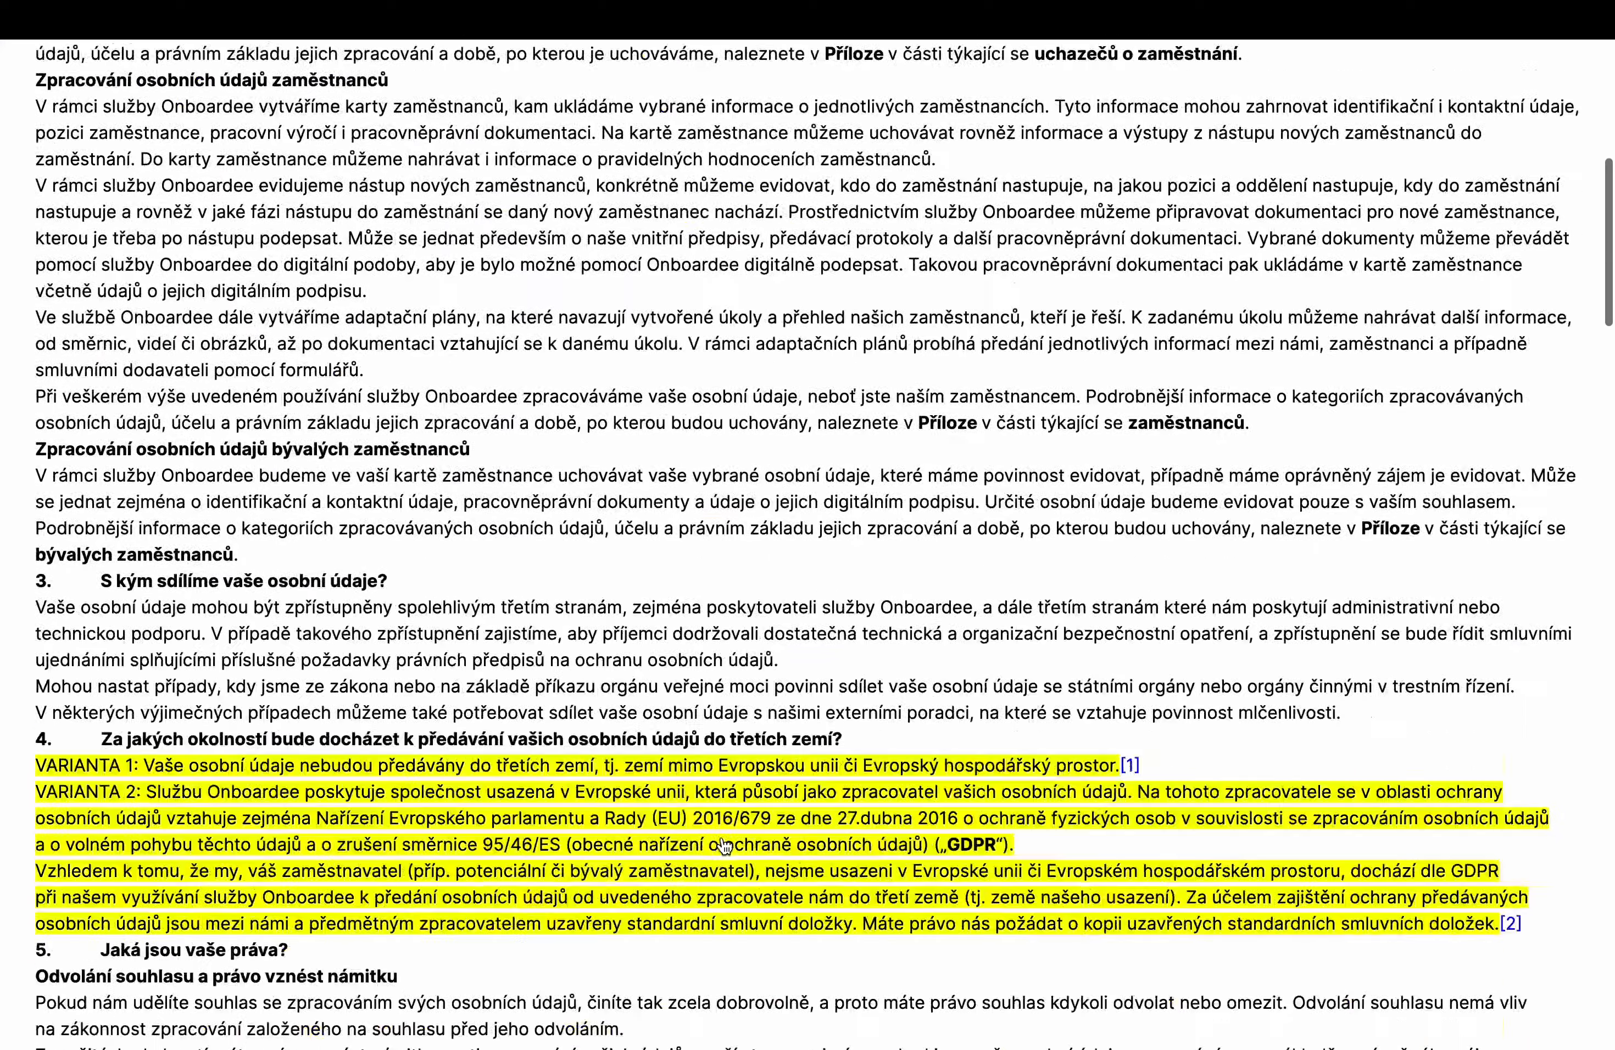
{"action": "scroll", "coordinate": [725, 846], "scroll_direction": "down", "scroll_amount": 20}
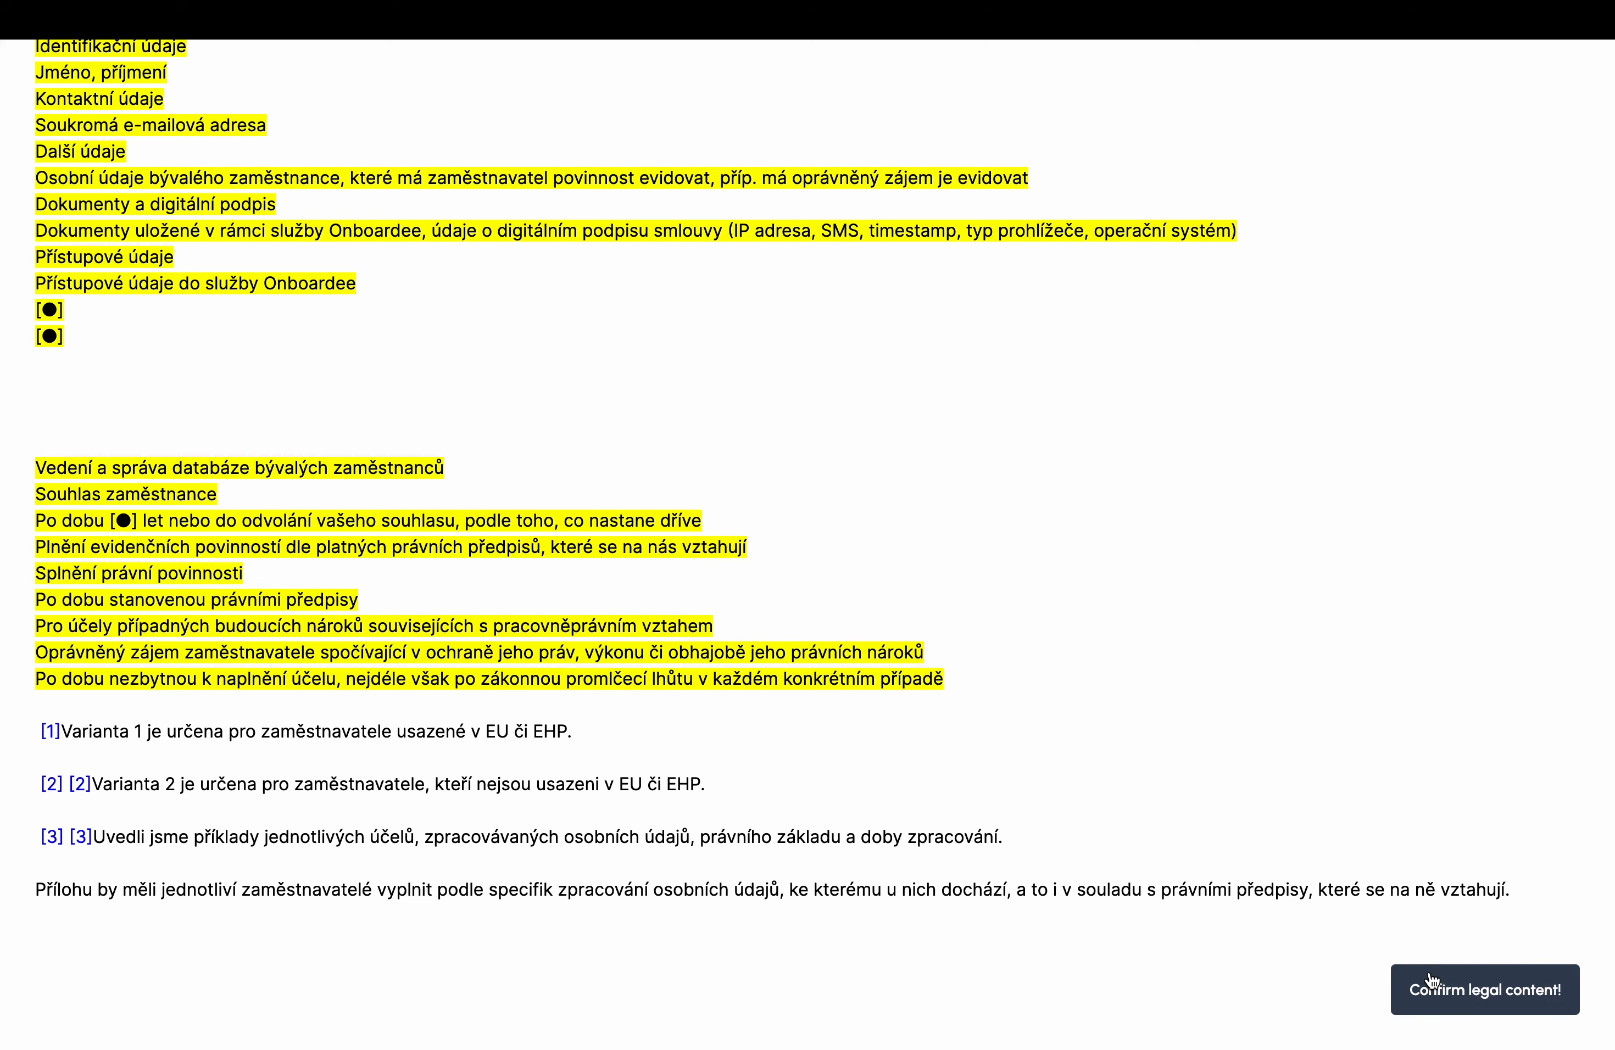
{"action": "left_click", "coordinate": [1432, 983]}
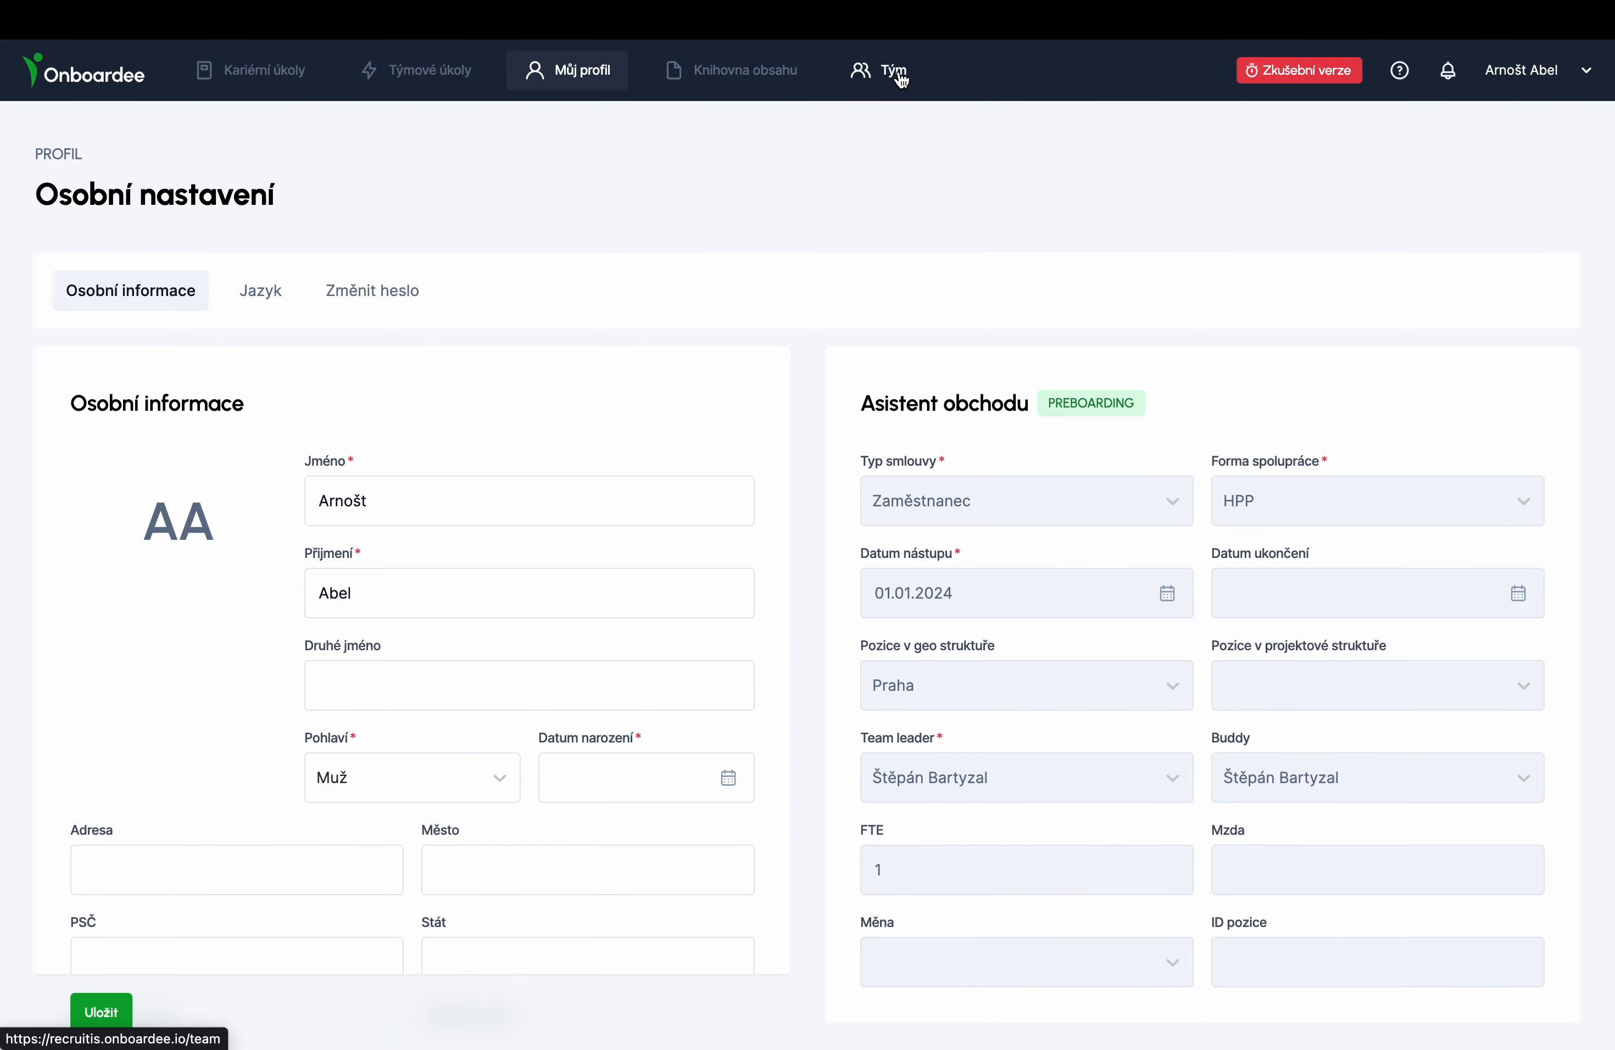
- Enter the employee's birth date and home address, with city, postal code and country CZ
{"action": "scroll", "coordinate": [613, 443], "scroll_direction": "down", "scroll_amount": 7}
{"action": "left_click", "coordinate": [634, 291]}
{"action": "type", "text": "06.09.2000"}
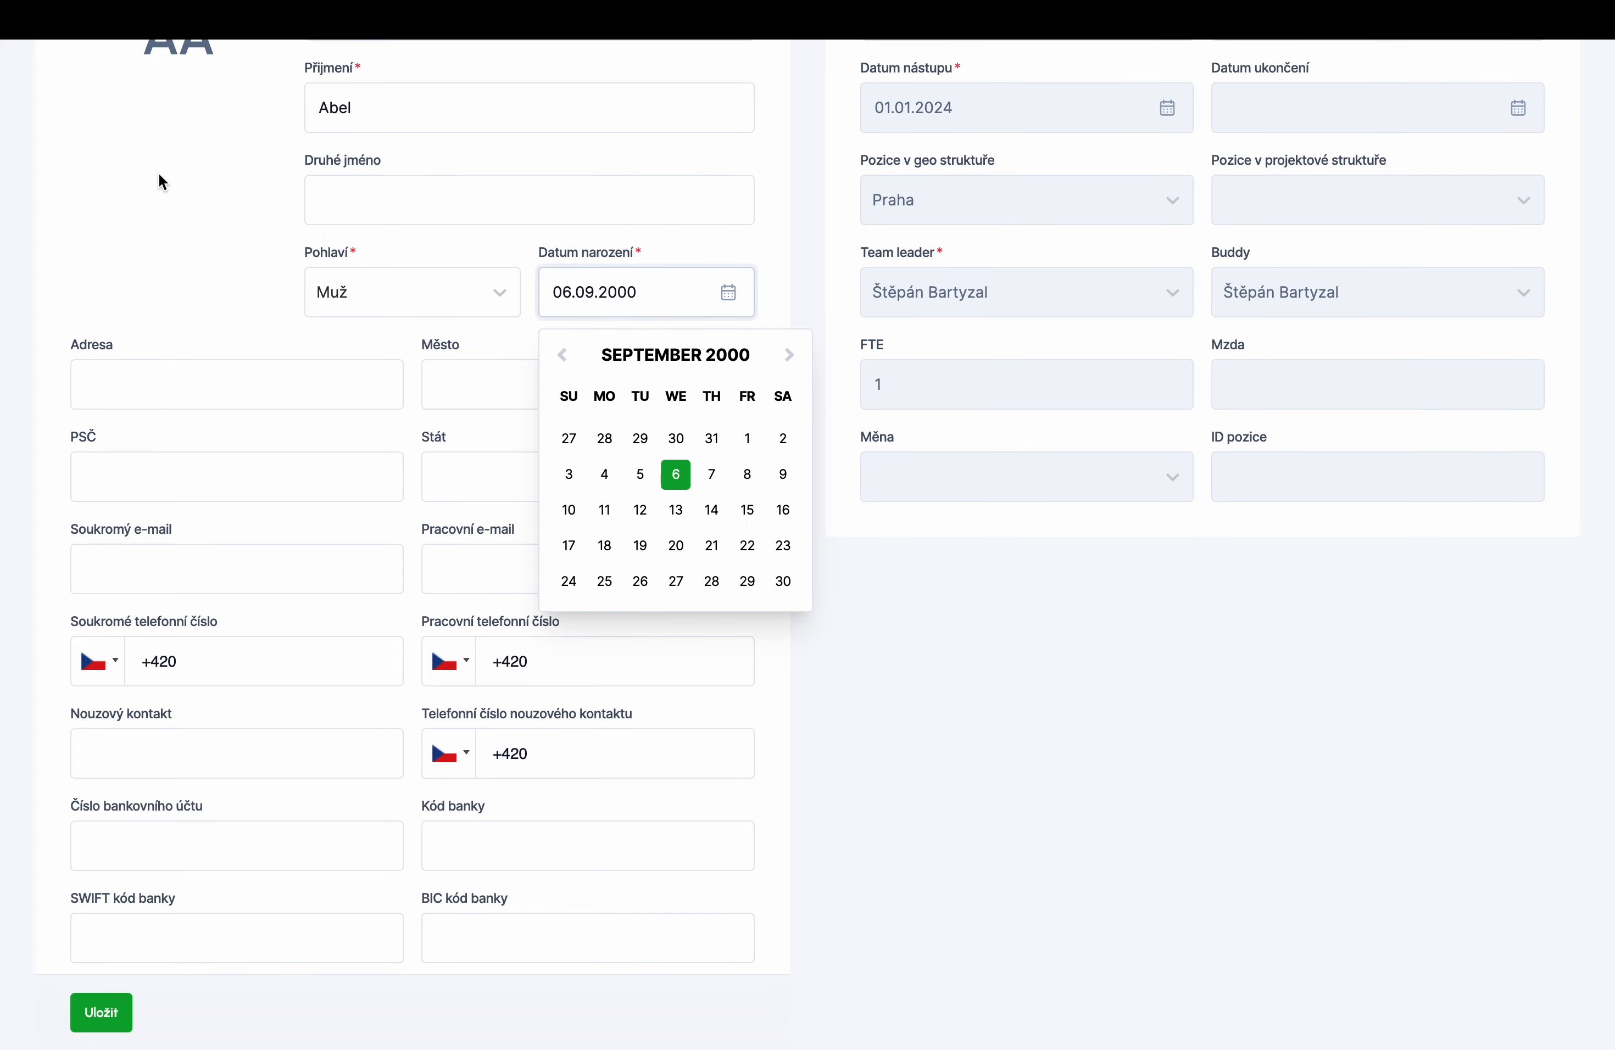
{"action": "left_click", "coordinate": [290, 385]}
{"action": "type", "text": "Doma"}
{"action": "key", "text": "Tab"}
{"action": "type", "text": "Praha"}
{"action": "key", "text": "Tab"}
{"action": "type", "text": "1"}
{"action": "left_click", "coordinate": [527, 473]}
{"action": "type", "text": "CZ"}
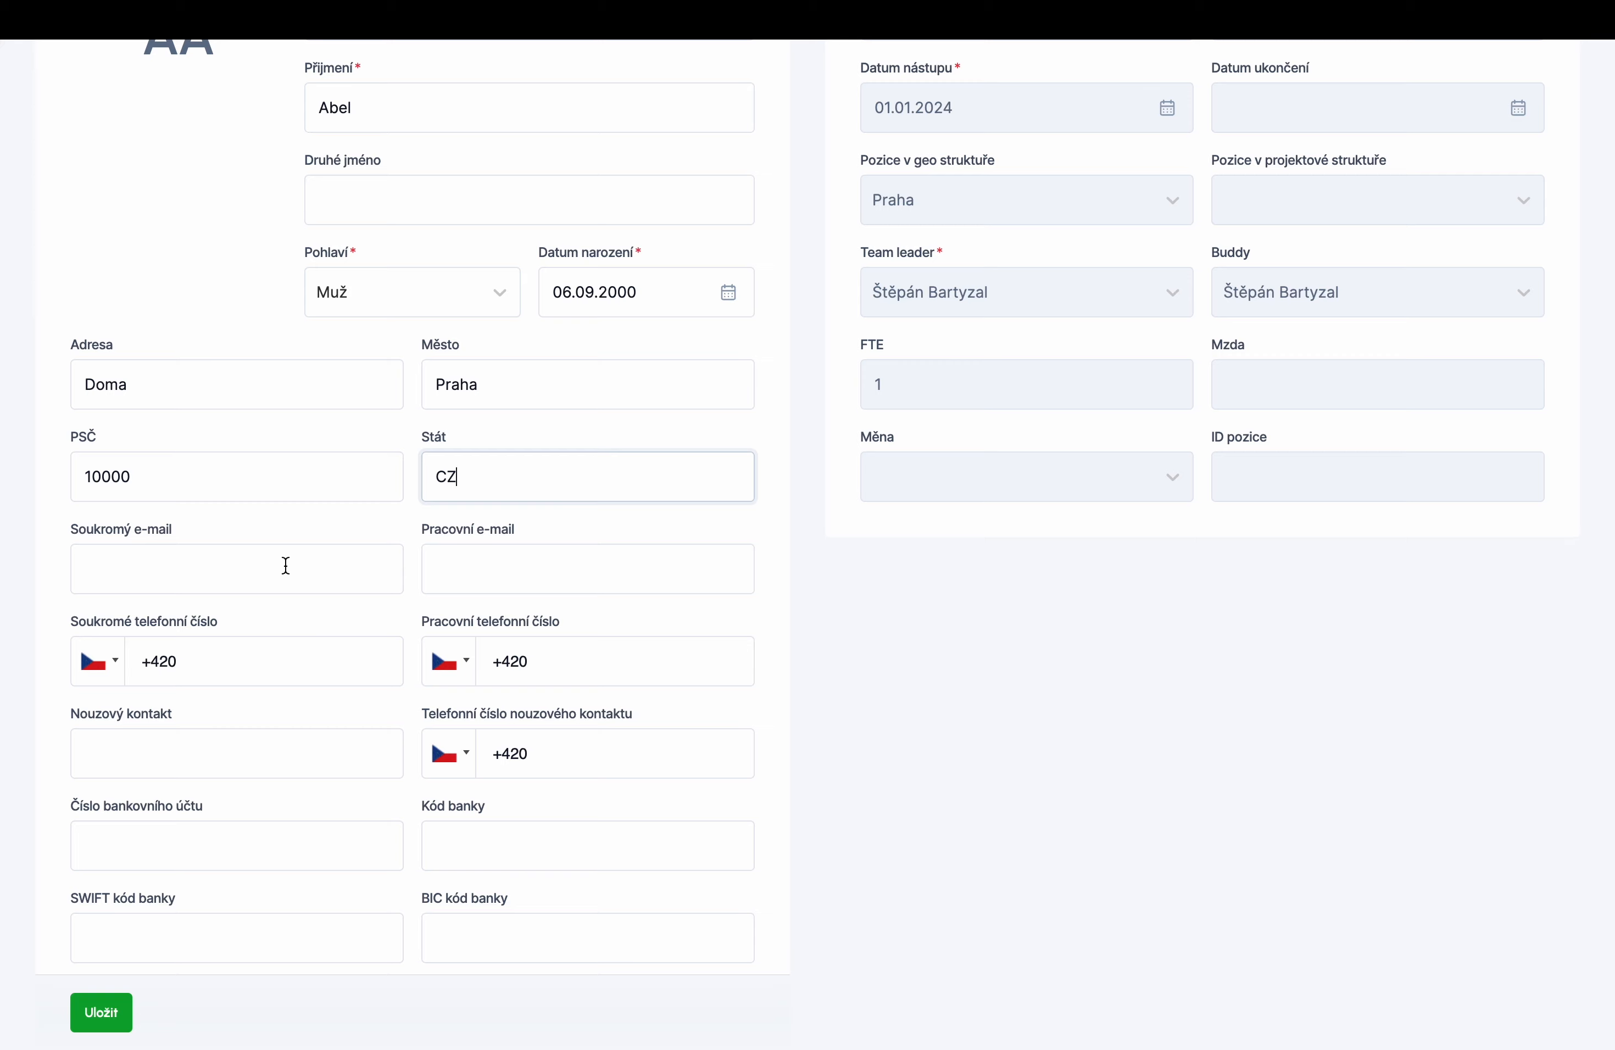
- Fill in the employee's work e-mail, private e-mail and private phone number
{"action": "left_click", "coordinate": [90, 568]}
{"action": "left_click", "coordinate": [437, 568]}
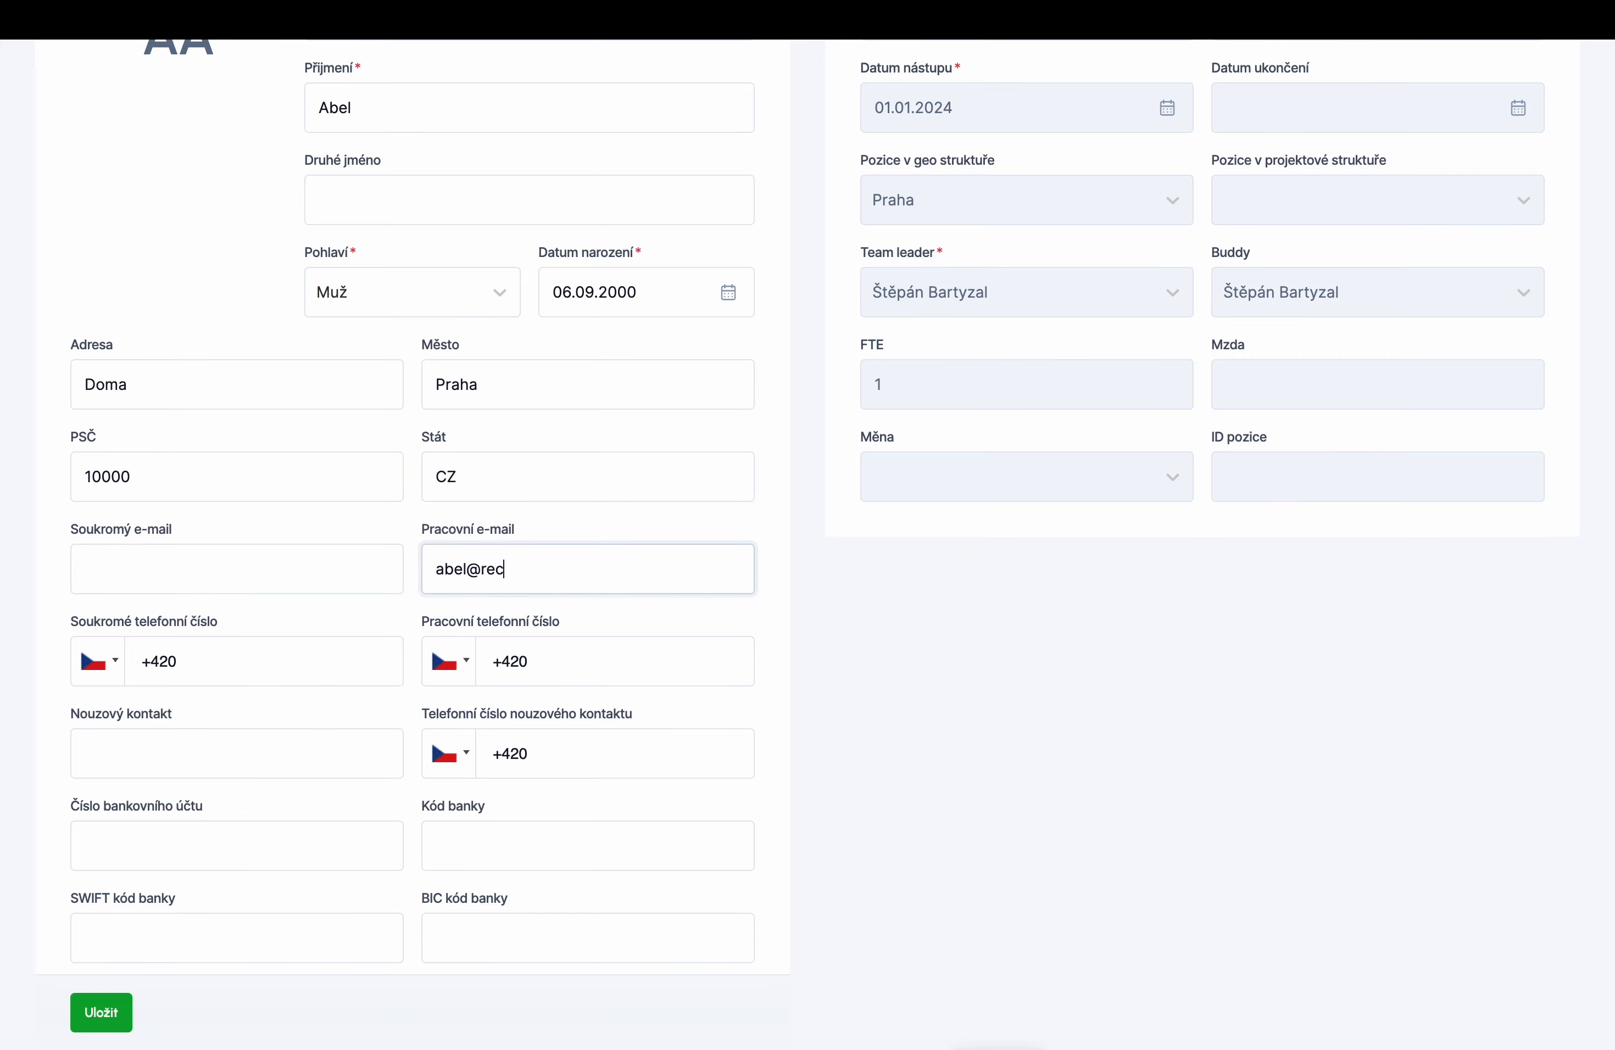
{"action": "left_click", "coordinate": [180, 574]}
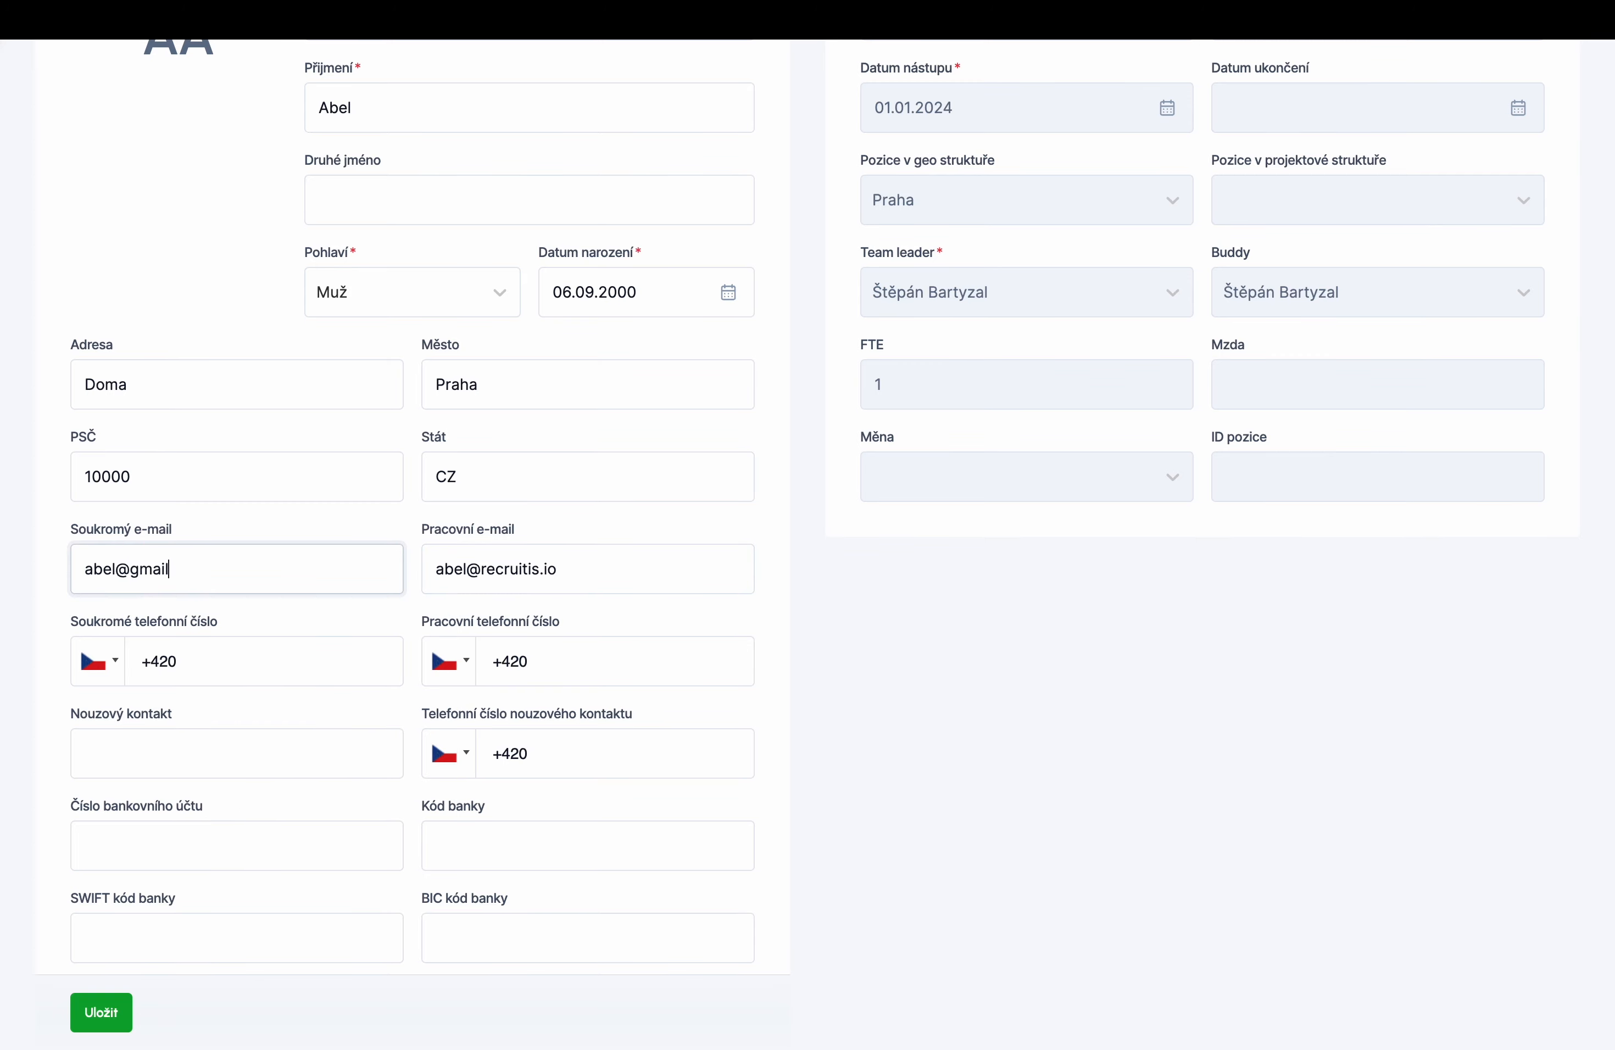
{"action": "left_click", "coordinate": [234, 660]}
- Enter the bank account number with bank code 0100 and save the profile
{"action": "scroll", "coordinate": [234, 769], "scroll_direction": "down", "scroll_amount": 6}
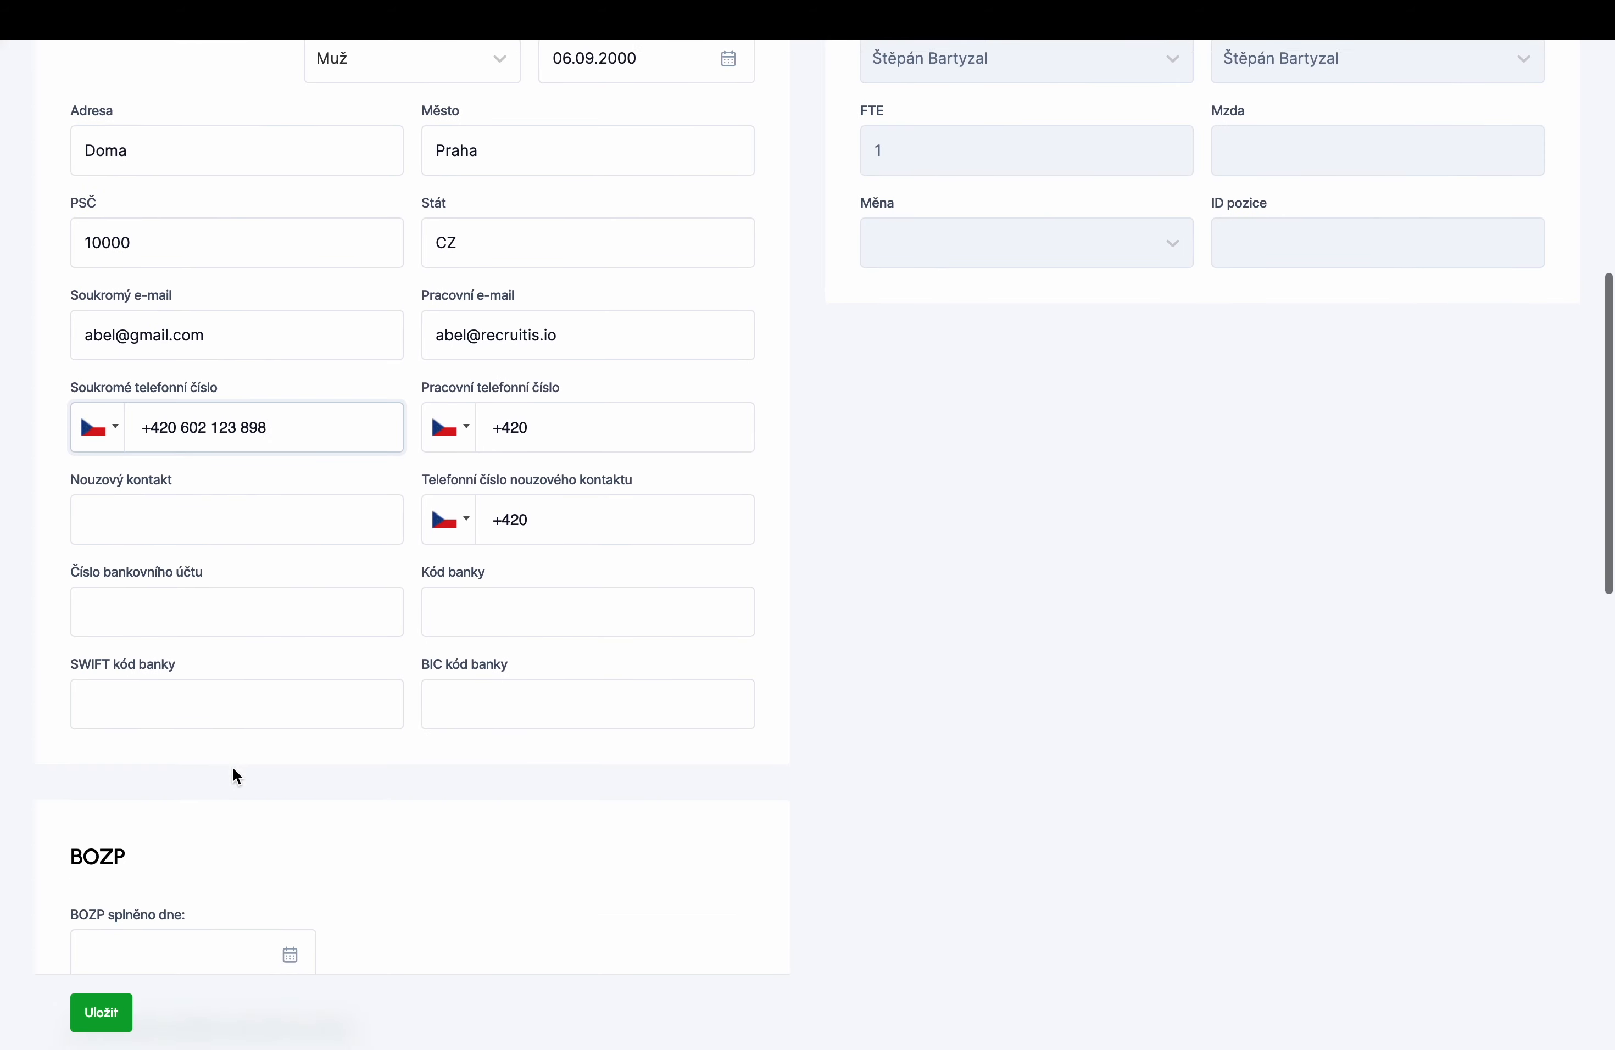
{"action": "left_click", "coordinate": [229, 390]}
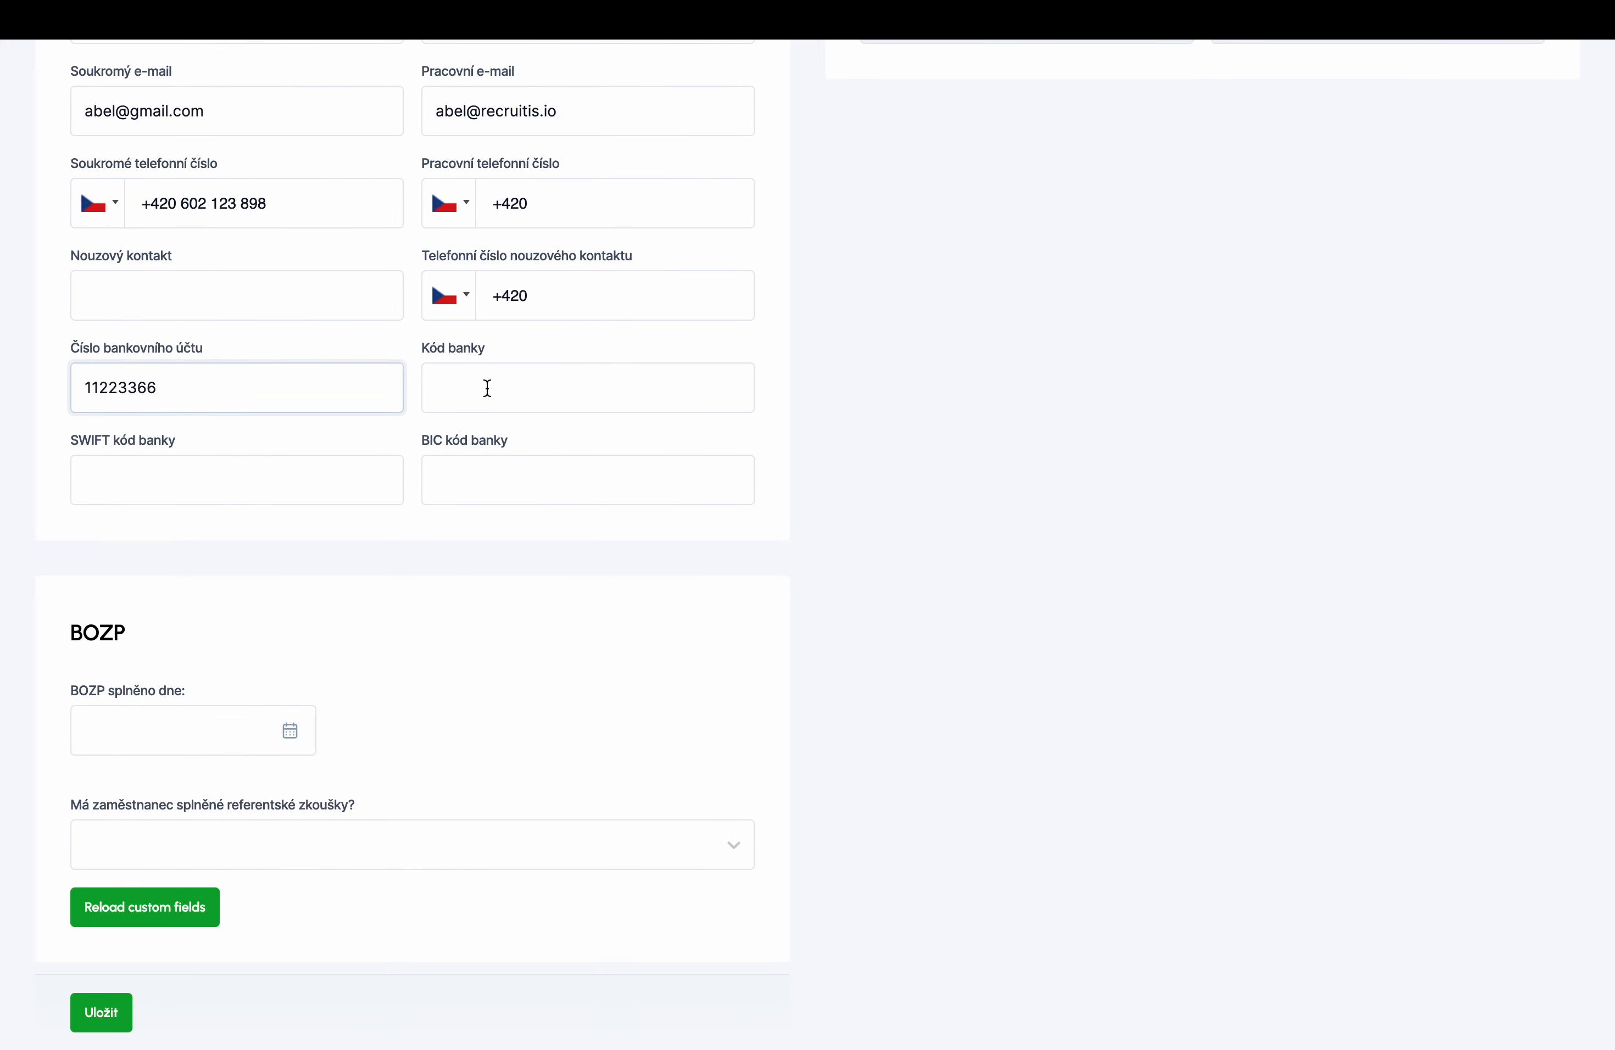
{"action": "left_click", "coordinate": [488, 388]}
{"action": "type", "text": "0100"}
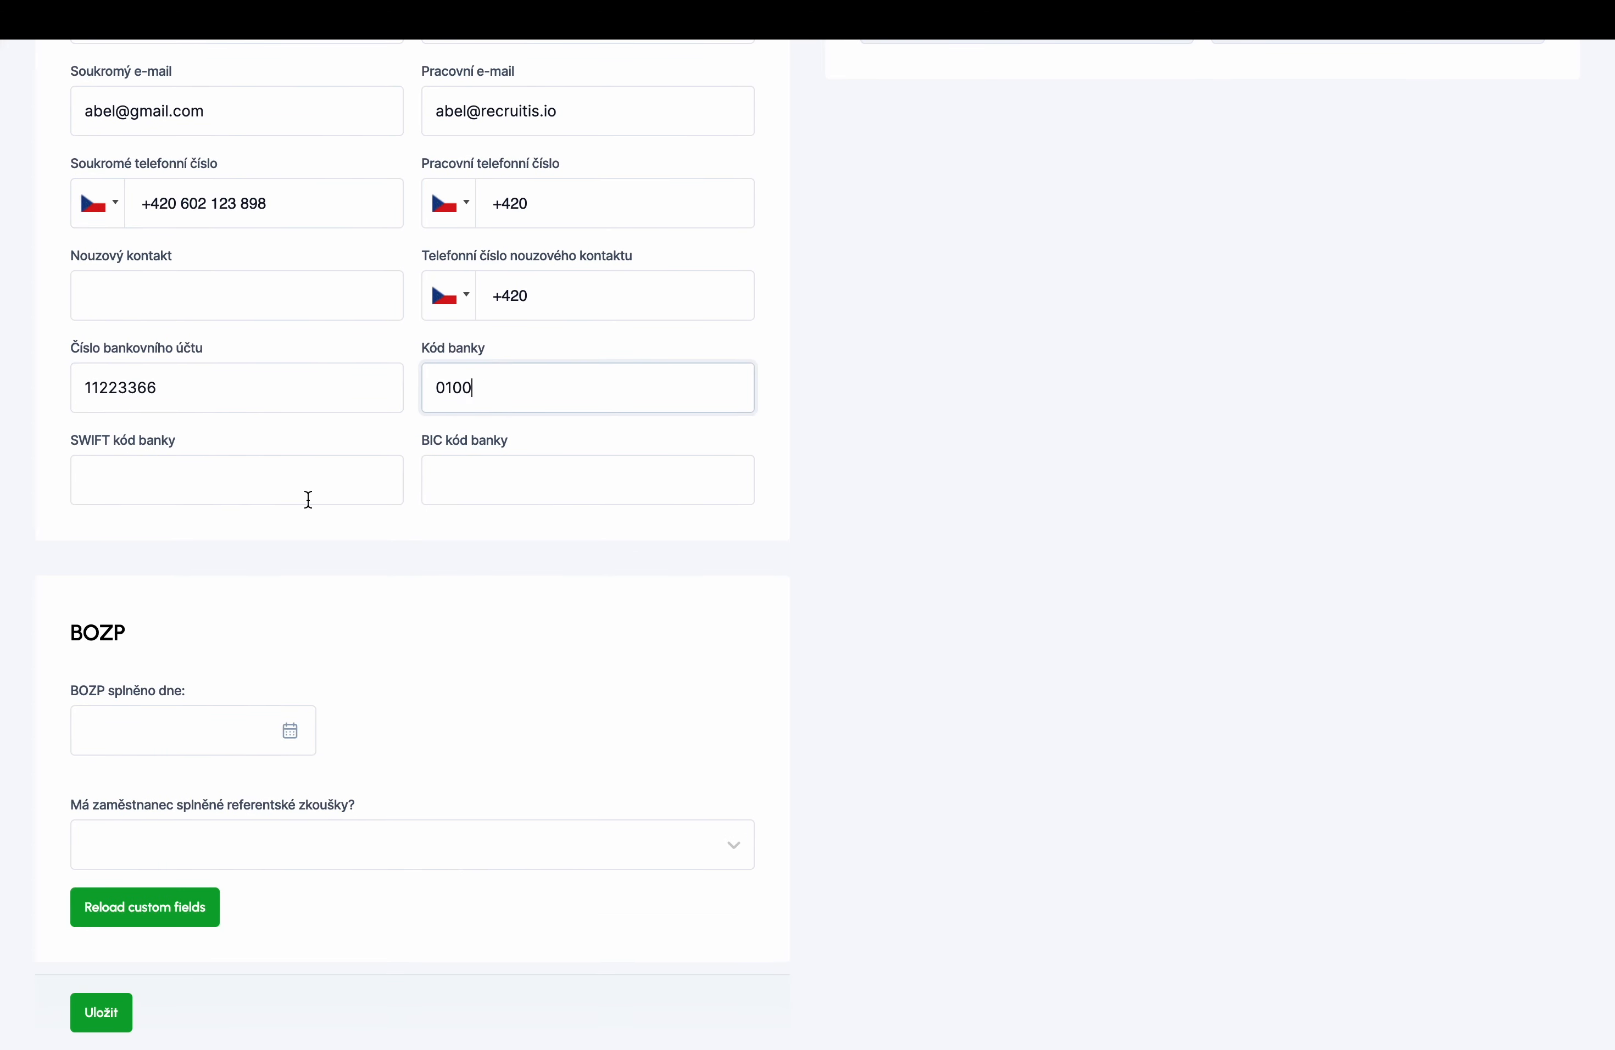
{"action": "scroll", "coordinate": [307, 502], "scroll_direction": "down", "scroll_amount": 5}
{"action": "scroll", "coordinate": [195, 266], "scroll_direction": "down", "scroll_amount": 4}
{"action": "scroll", "coordinate": [191, 262], "scroll_direction": "down", "scroll_amount": 5}
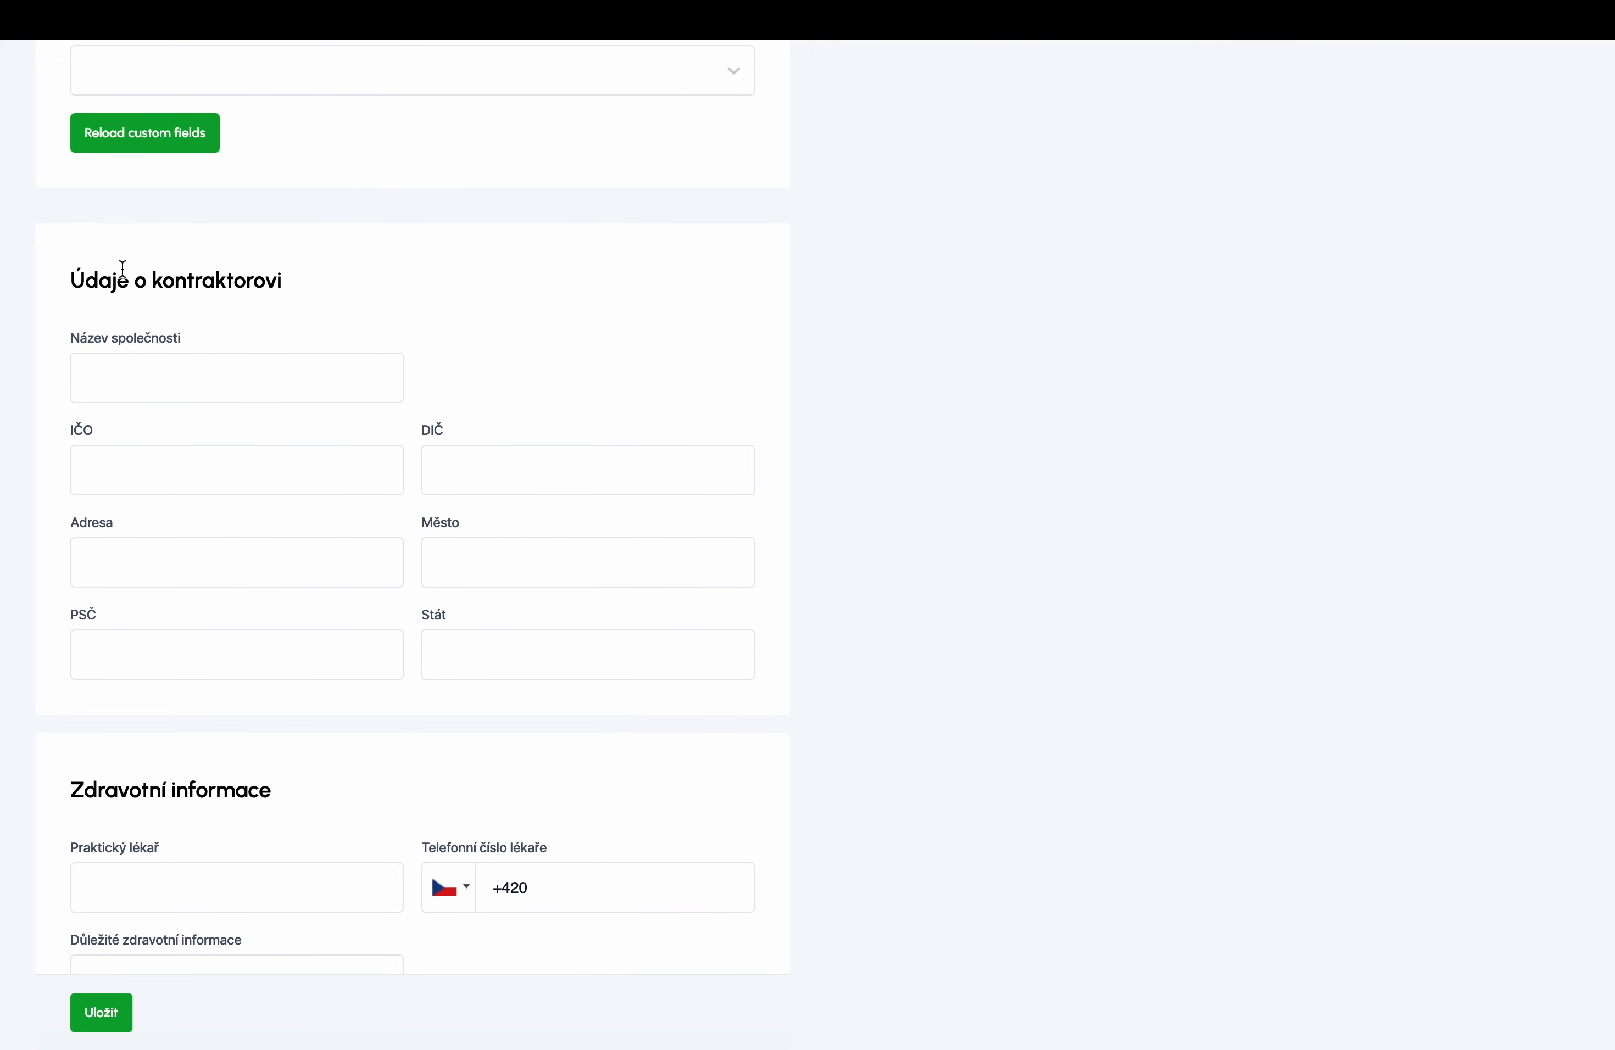
{"action": "scroll", "coordinate": [123, 268], "scroll_direction": "down", "scroll_amount": 1}
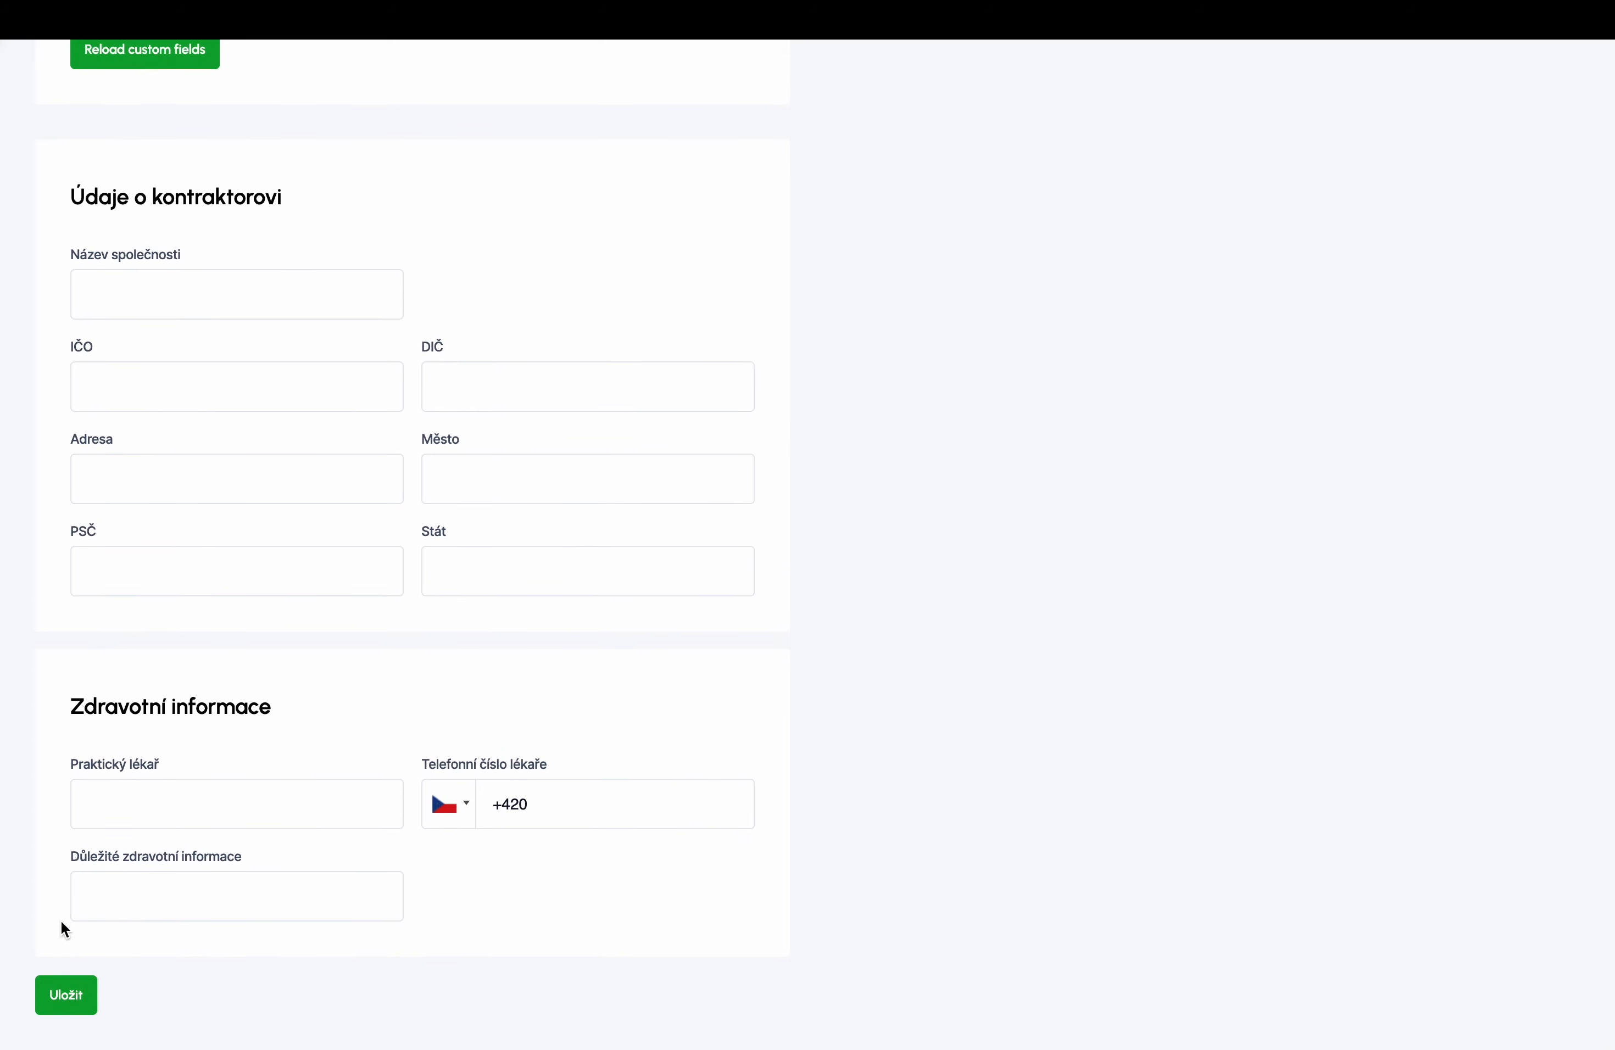
{"action": "left_click", "coordinate": [60, 996]}
{"action": "scroll", "coordinate": [423, 381], "scroll_direction": "up", "scroll_amount": 20}
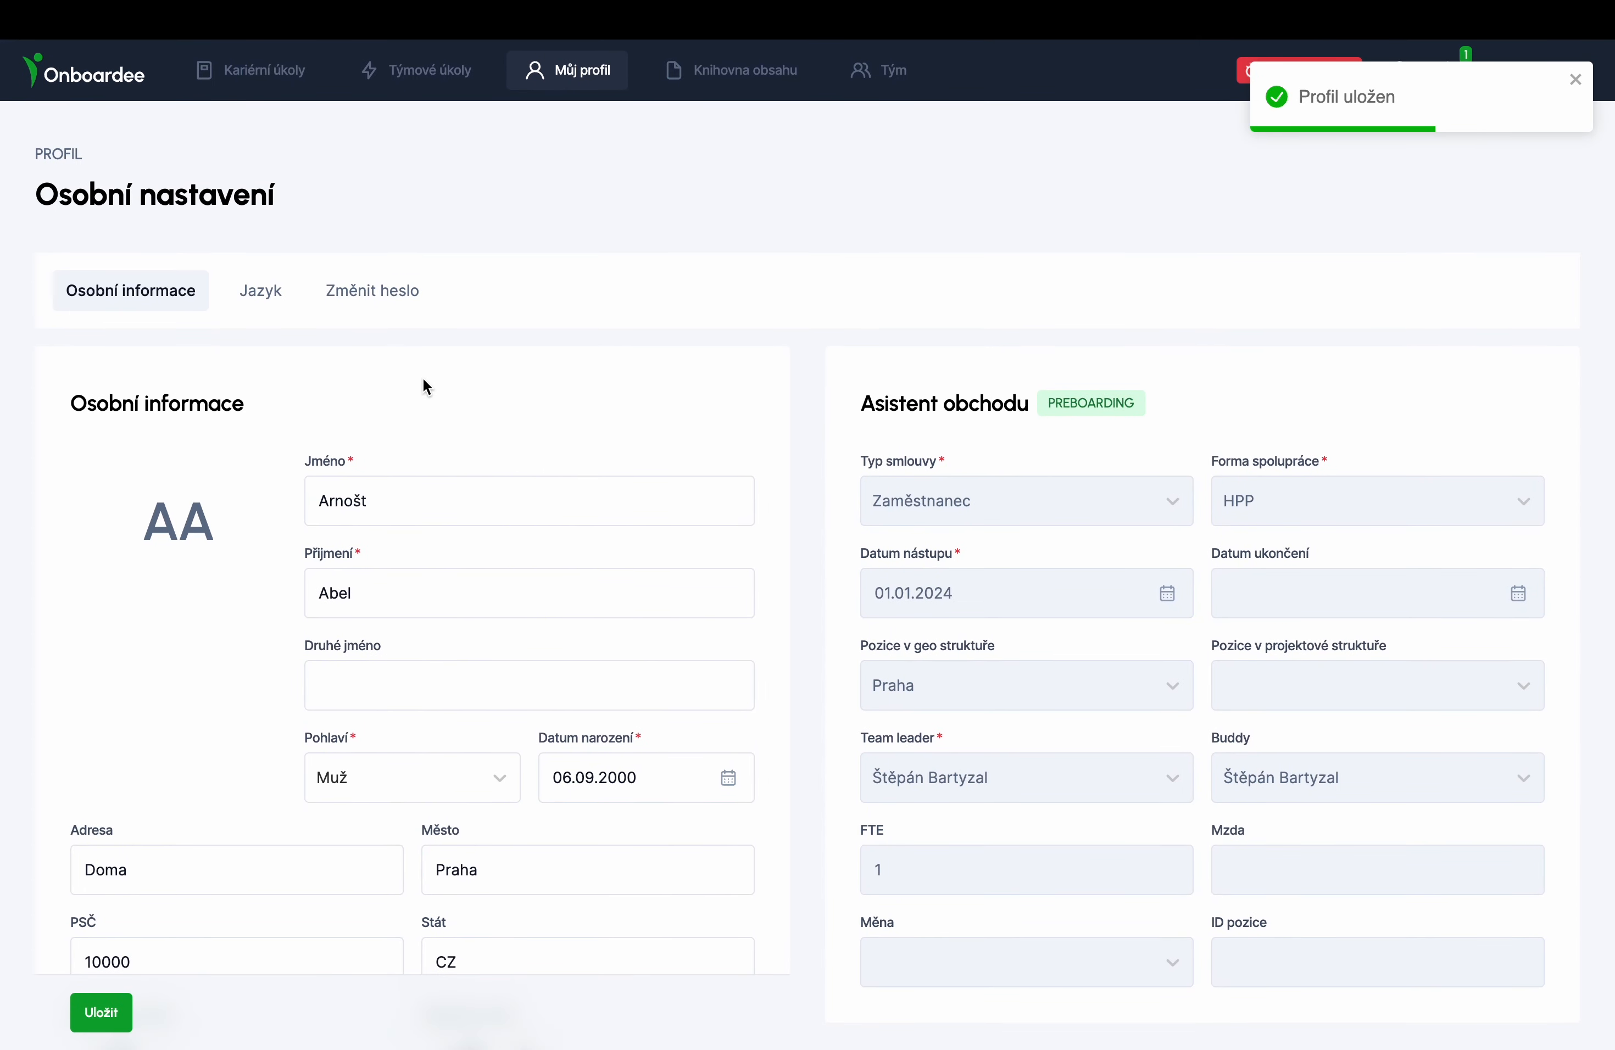
- Check the Jazyk list keeping cs, then go to the Asistent obchodu Kariérní úkoly page
{"action": "left_click", "coordinate": [265, 300]}
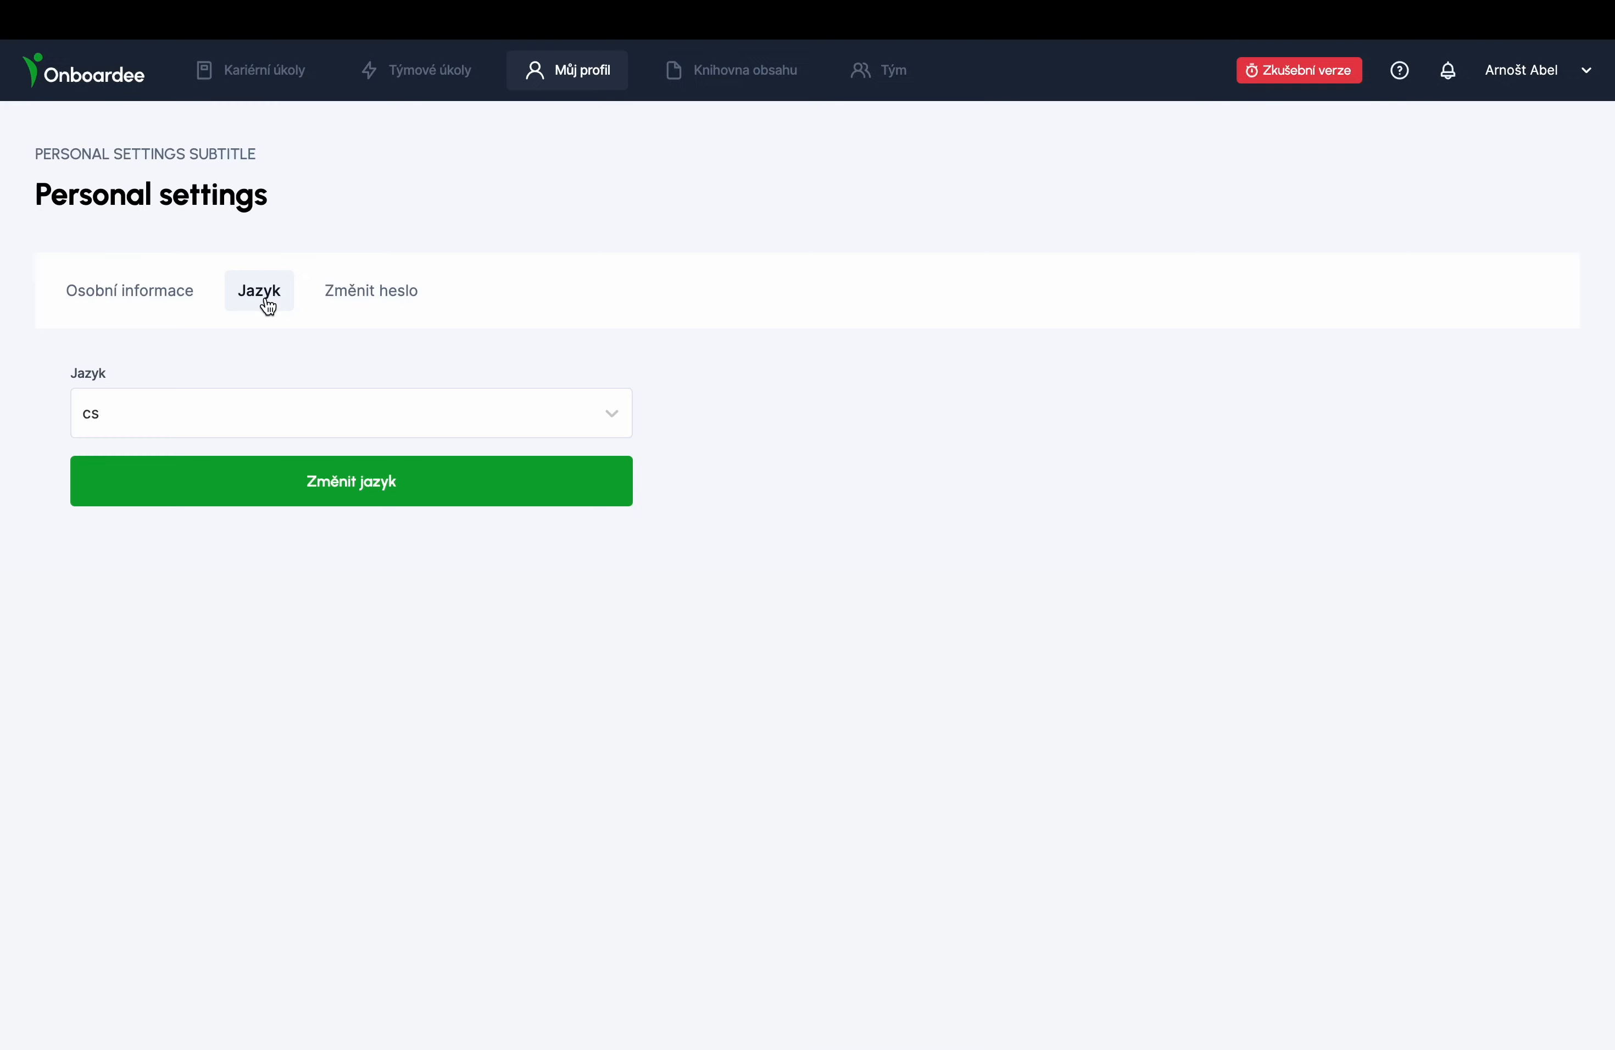
{"action": "left_click", "coordinate": [254, 425]}
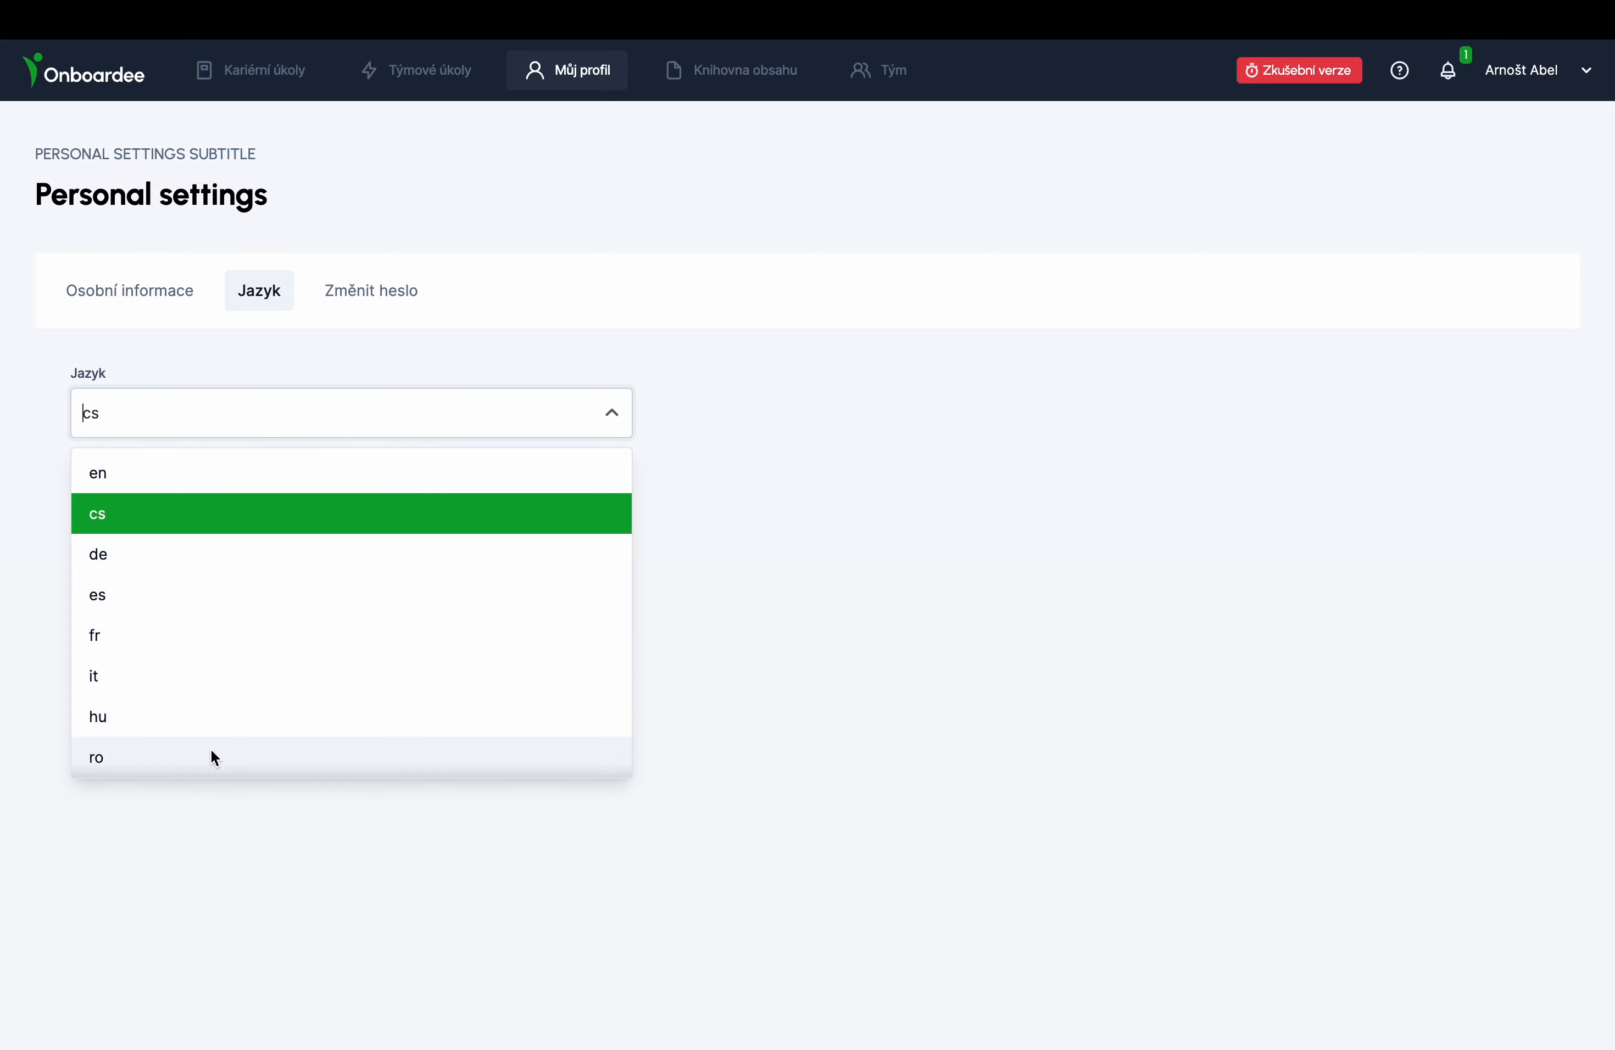
{"action": "scroll", "coordinate": [212, 638], "scroll_direction": "down", "scroll_amount": 3}
{"action": "scroll", "coordinate": [212, 638], "scroll_direction": "up", "scroll_amount": 3}
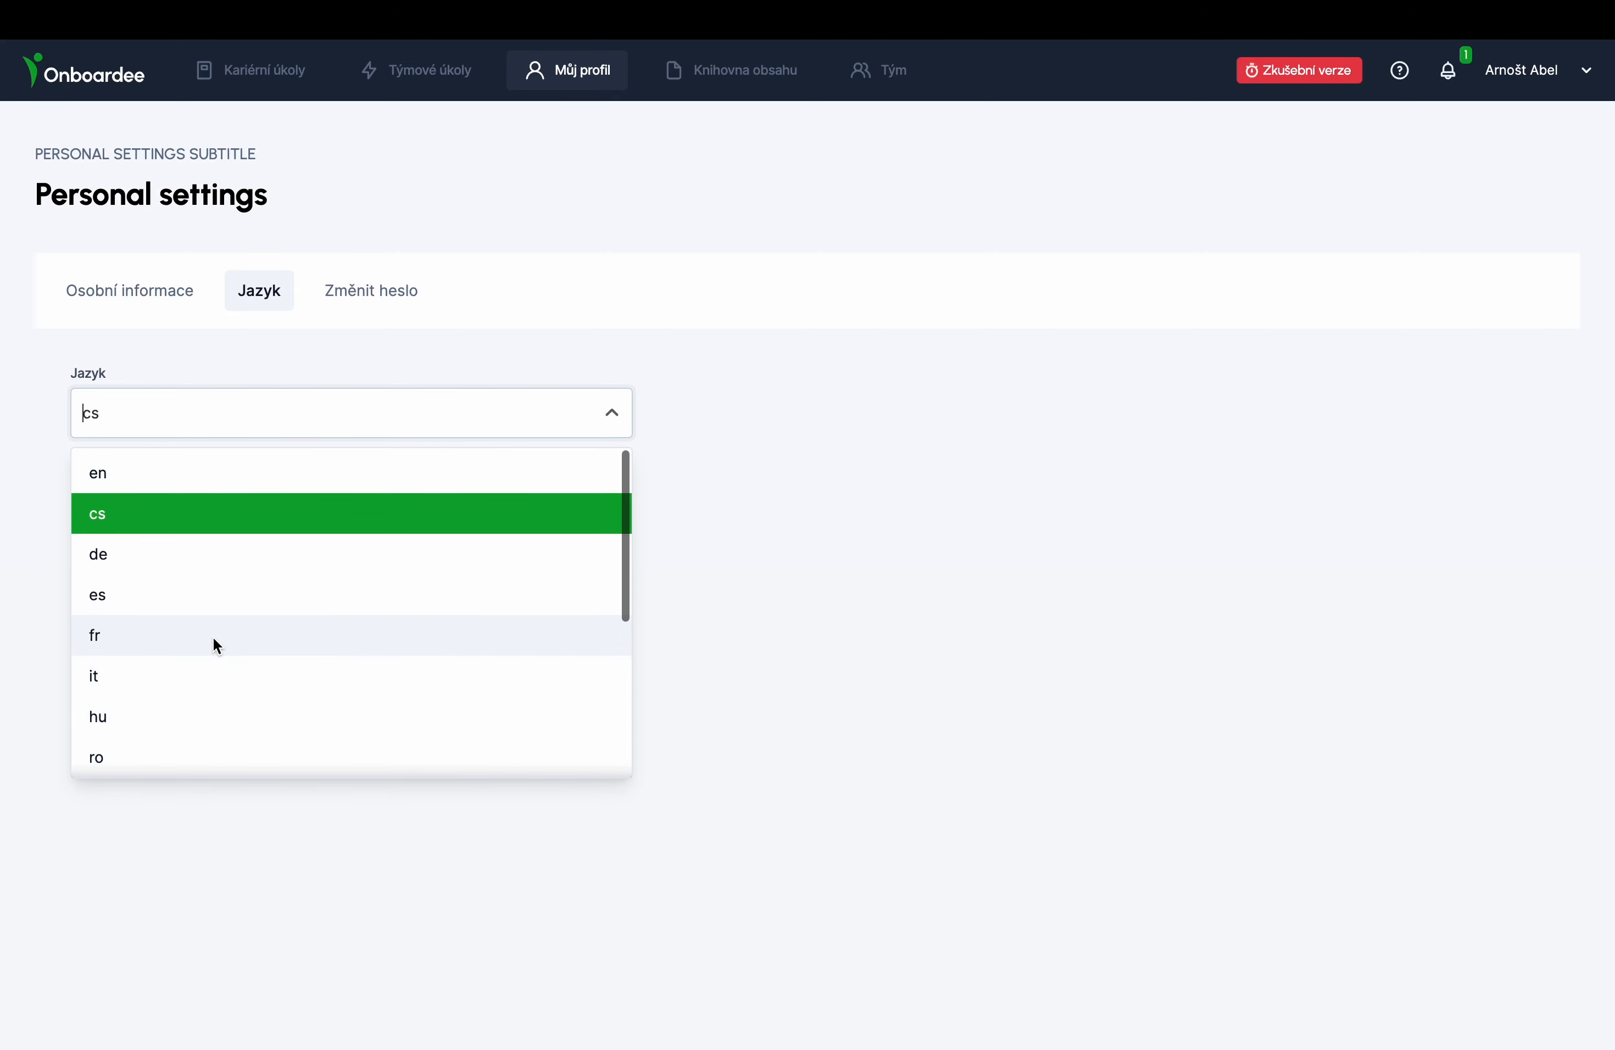
{"action": "left_click", "coordinate": [245, 347]}
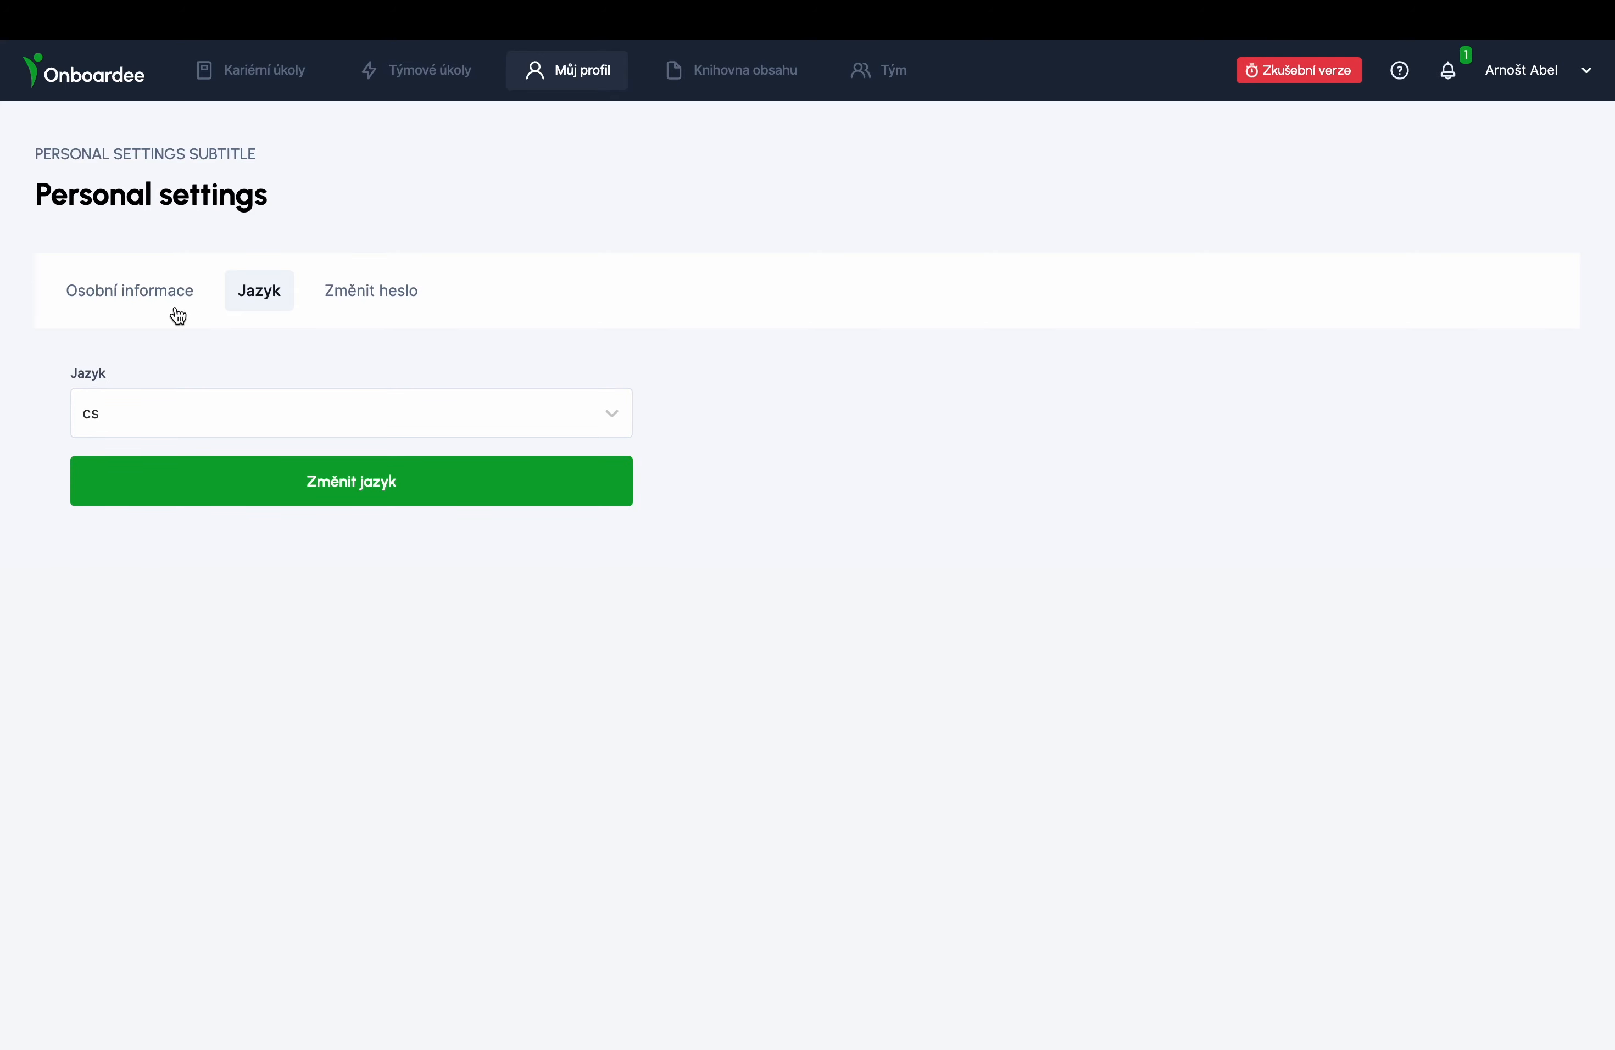
{"action": "left_click", "coordinate": [161, 307]}
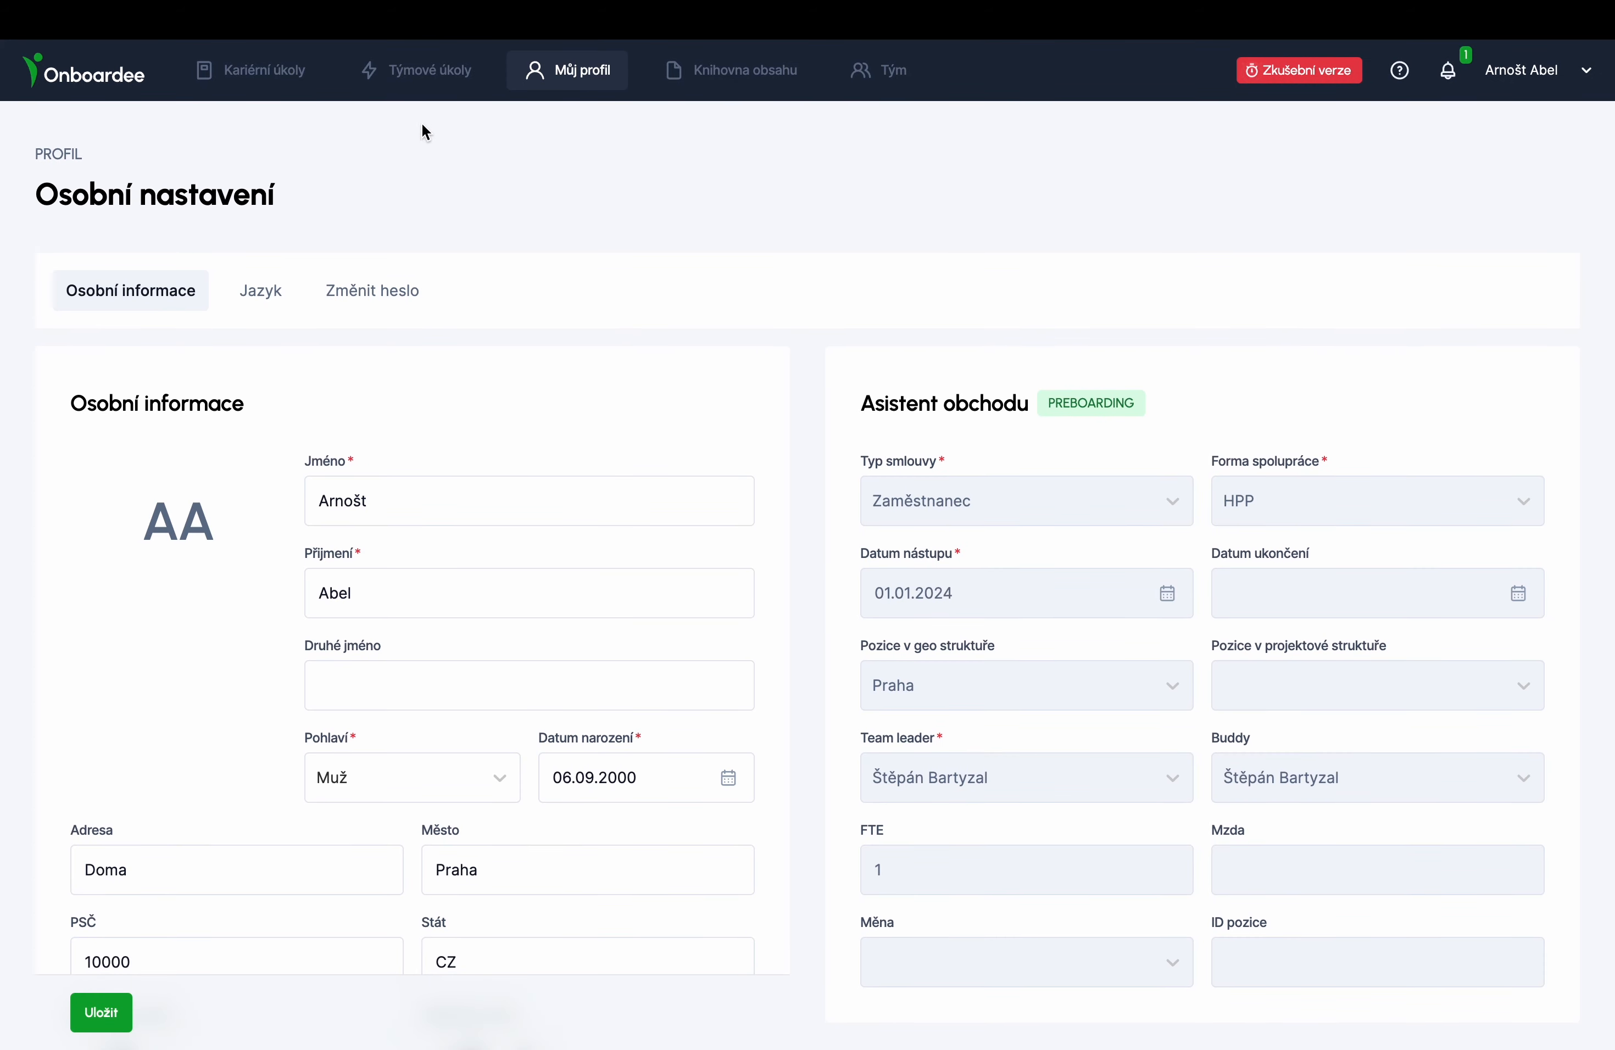
{"action": "left_click", "coordinate": [252, 87]}
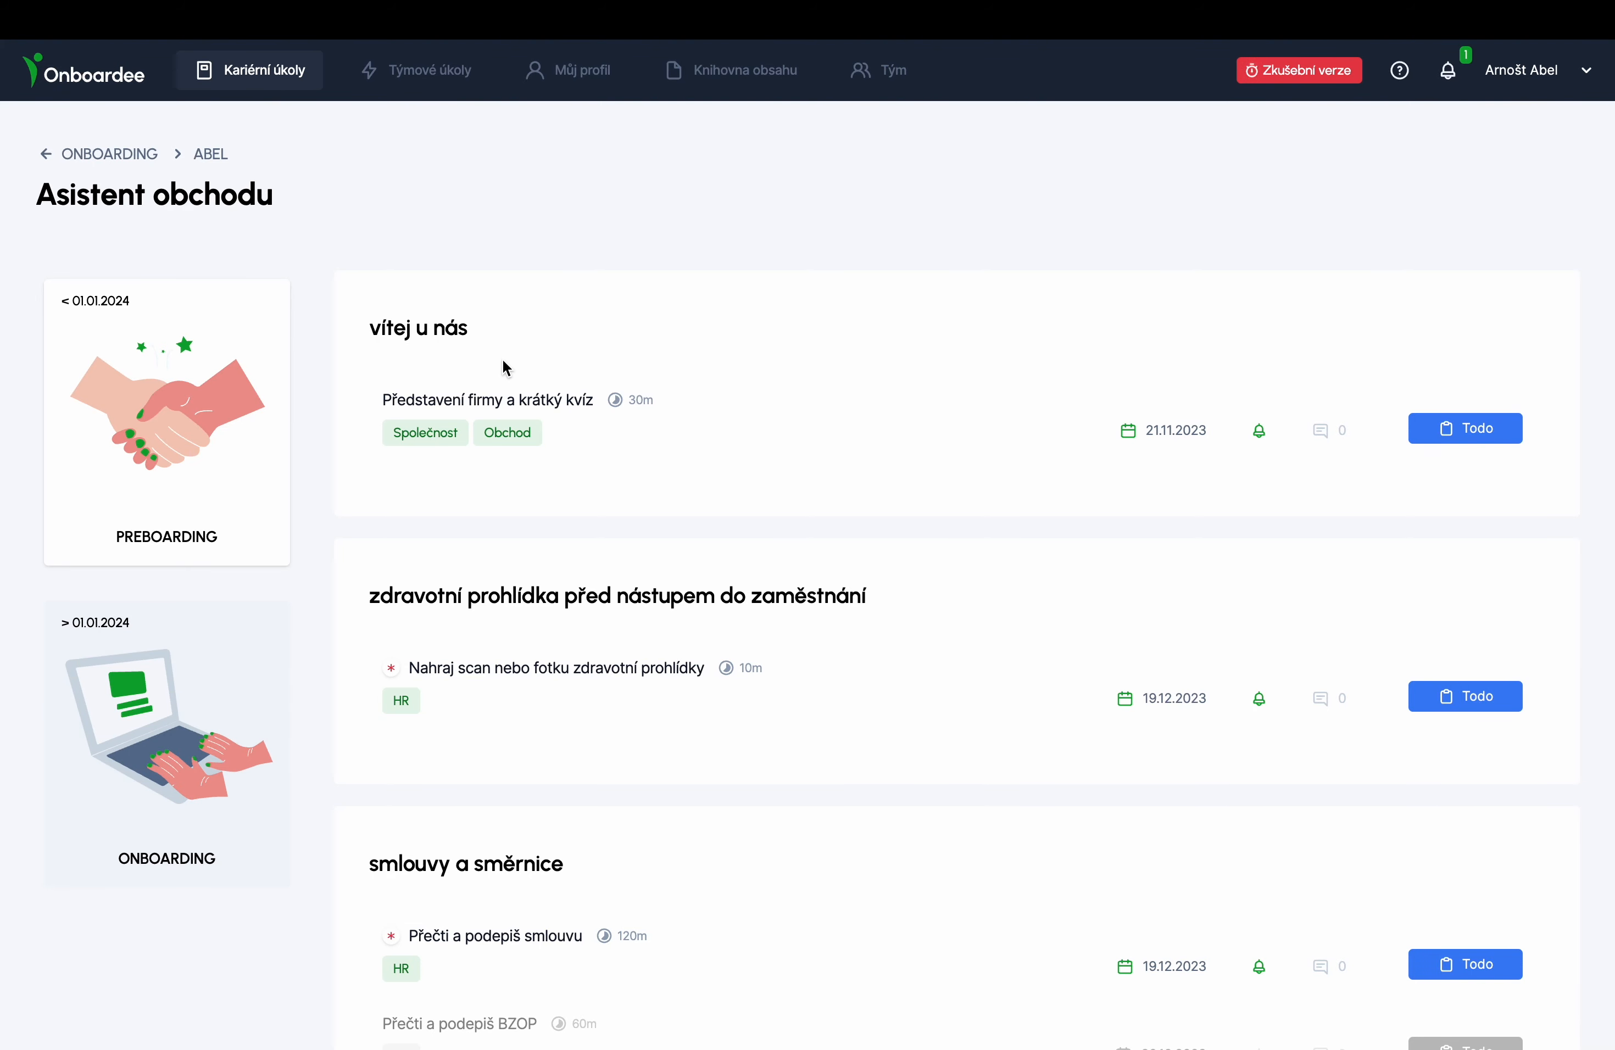
- Open the Představení firmy a krátký kvíz task and start its quiz
{"action": "scroll", "coordinate": [502, 368], "scroll_direction": "down", "scroll_amount": 7}
{"action": "scroll", "coordinate": [503, 359], "scroll_direction": "up", "scroll_amount": 7}
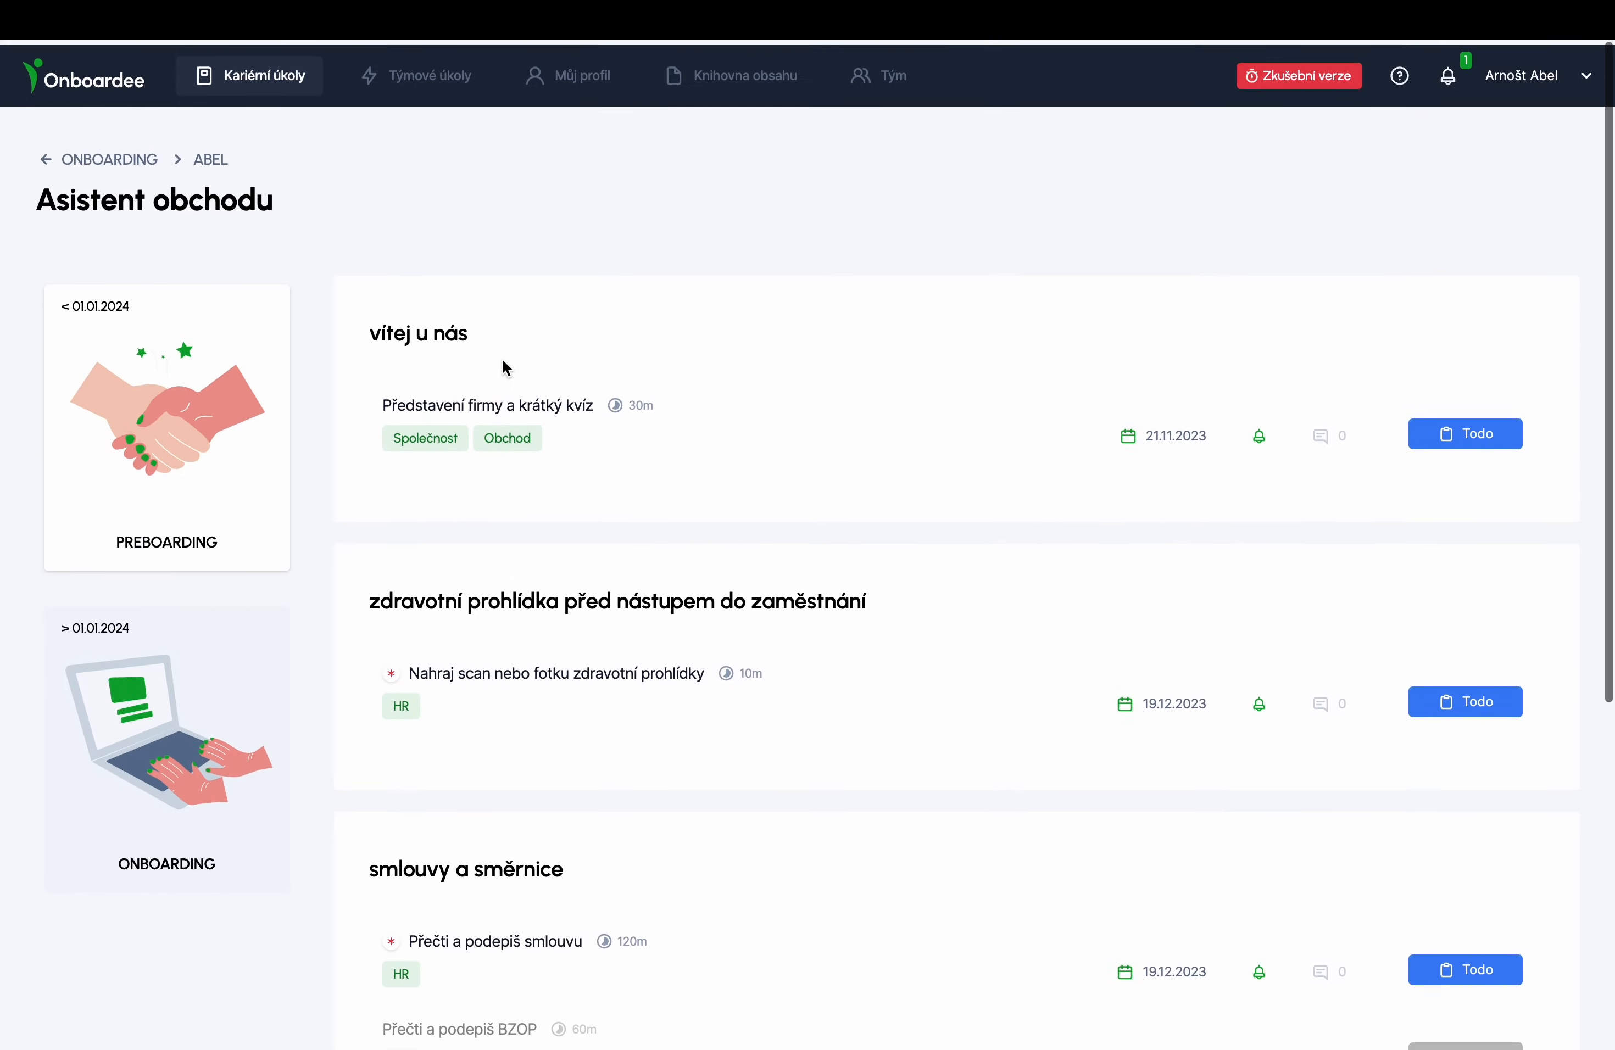
{"action": "left_click", "coordinate": [513, 408]}
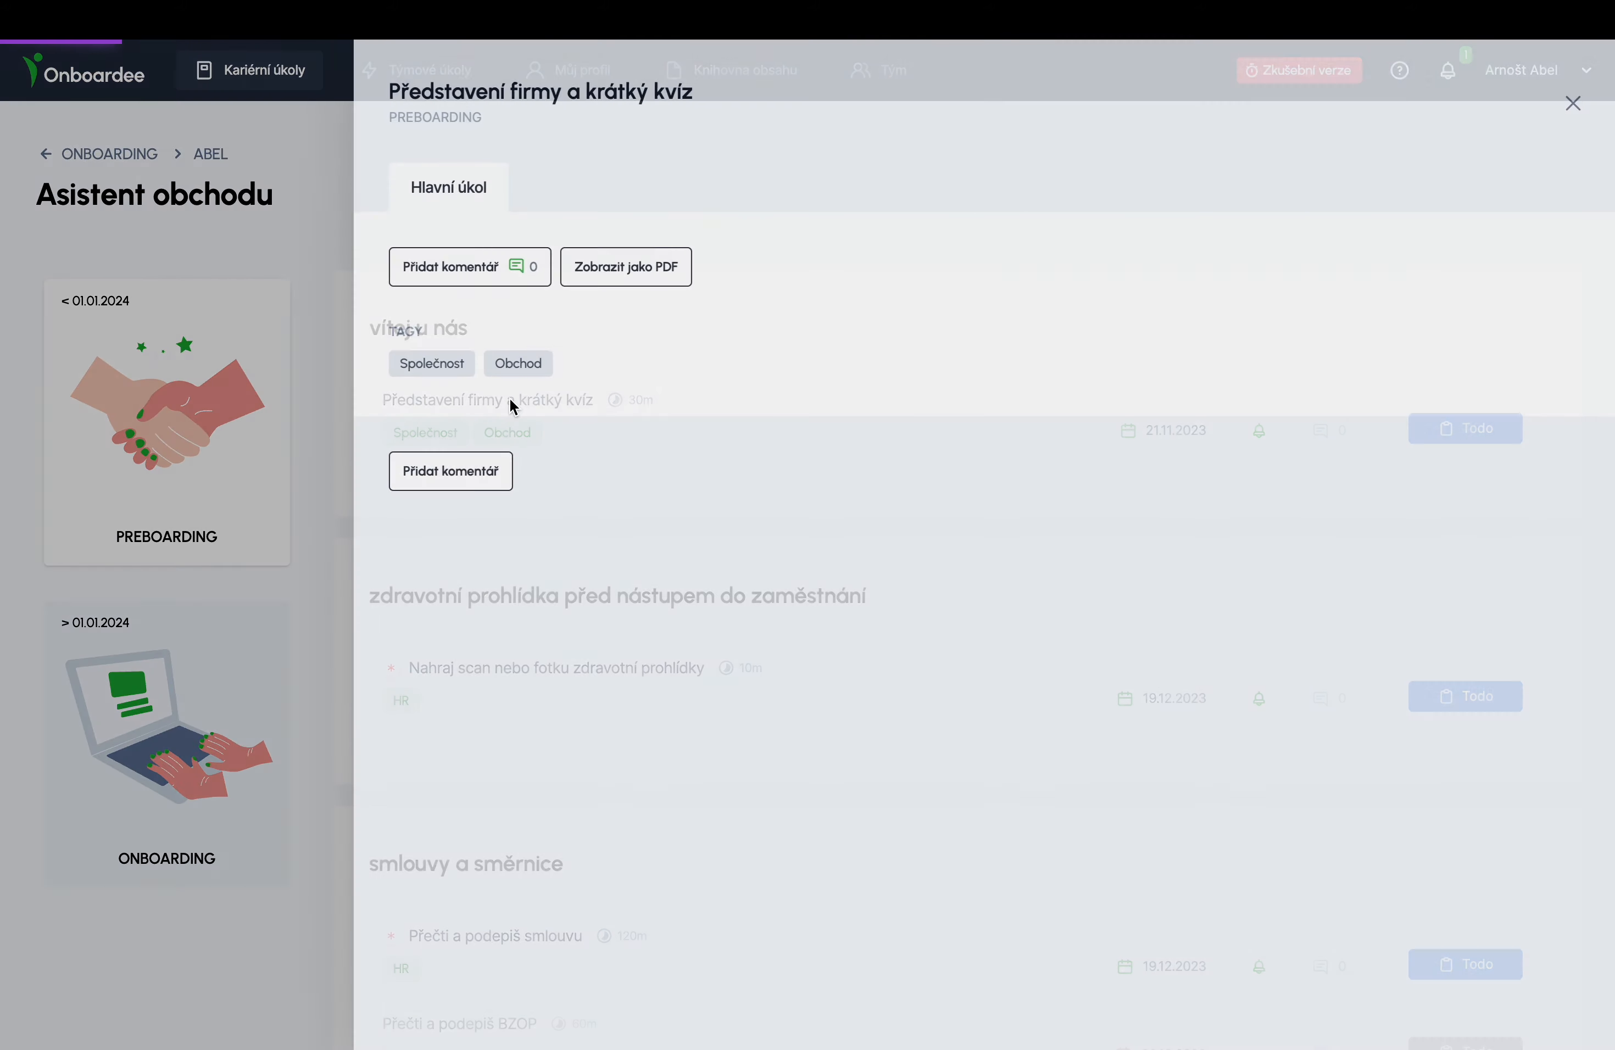
{"action": "scroll", "coordinate": [632, 661], "scroll_direction": "down", "scroll_amount": 10}
{"action": "scroll", "coordinate": [632, 660], "scroll_direction": "down", "scroll_amount": 10}
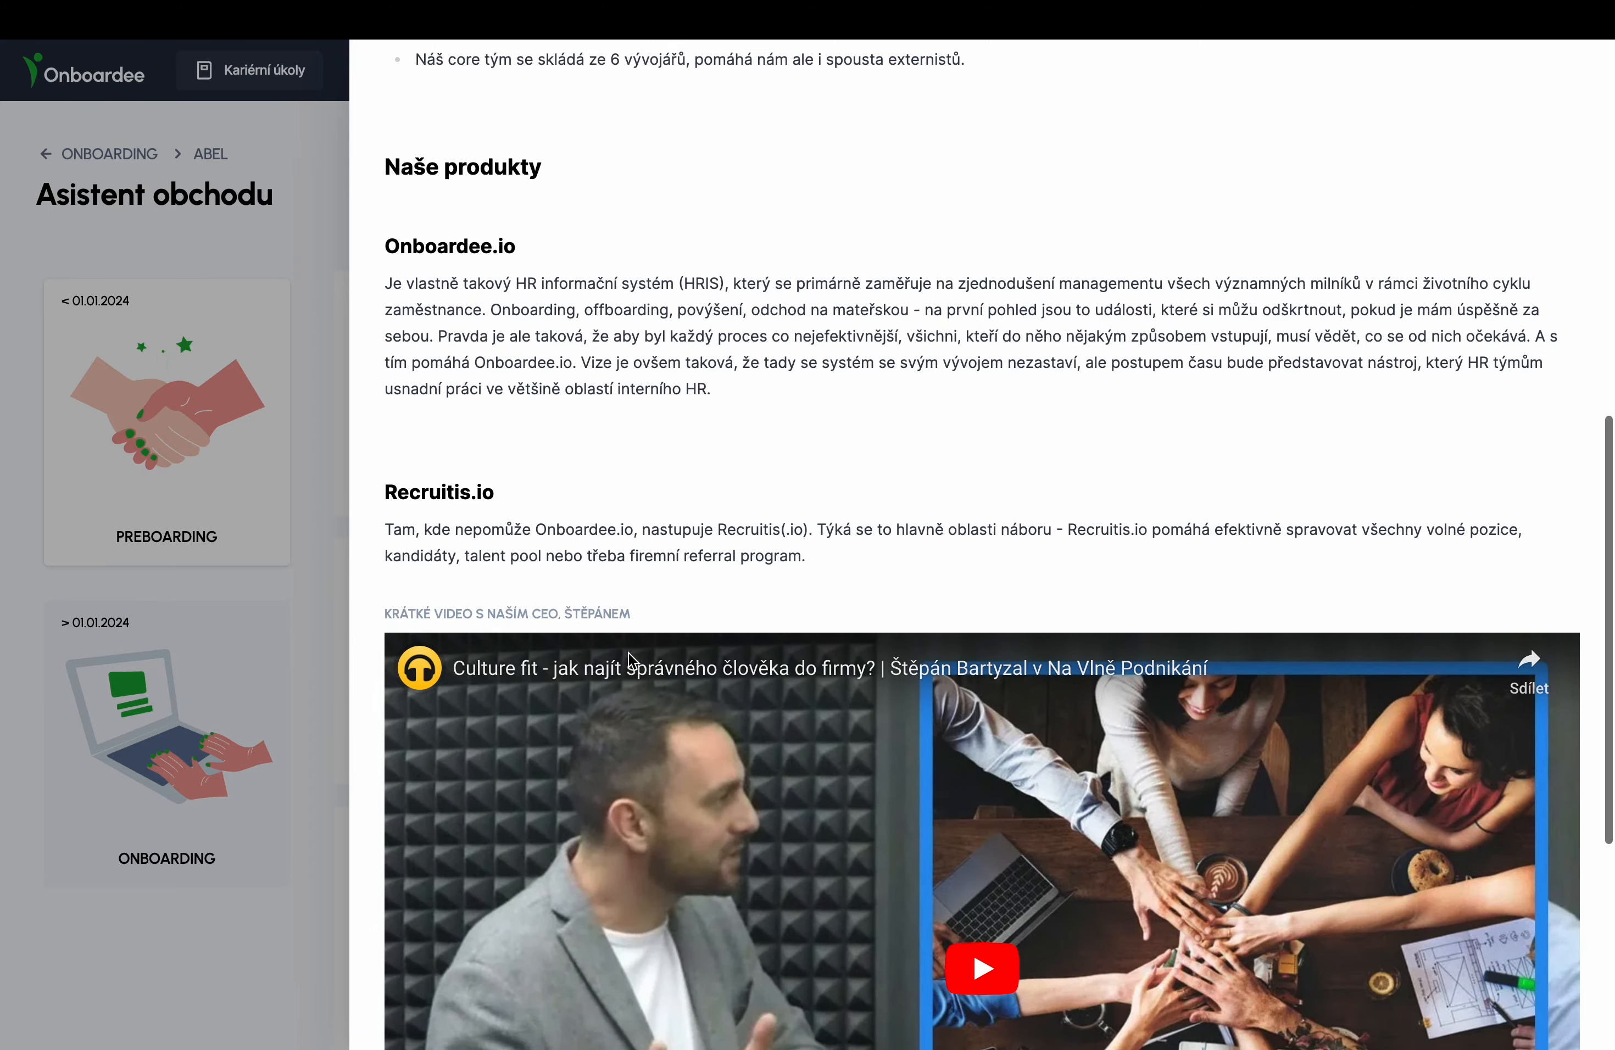
{"action": "left_click", "coordinate": [445, 887]}
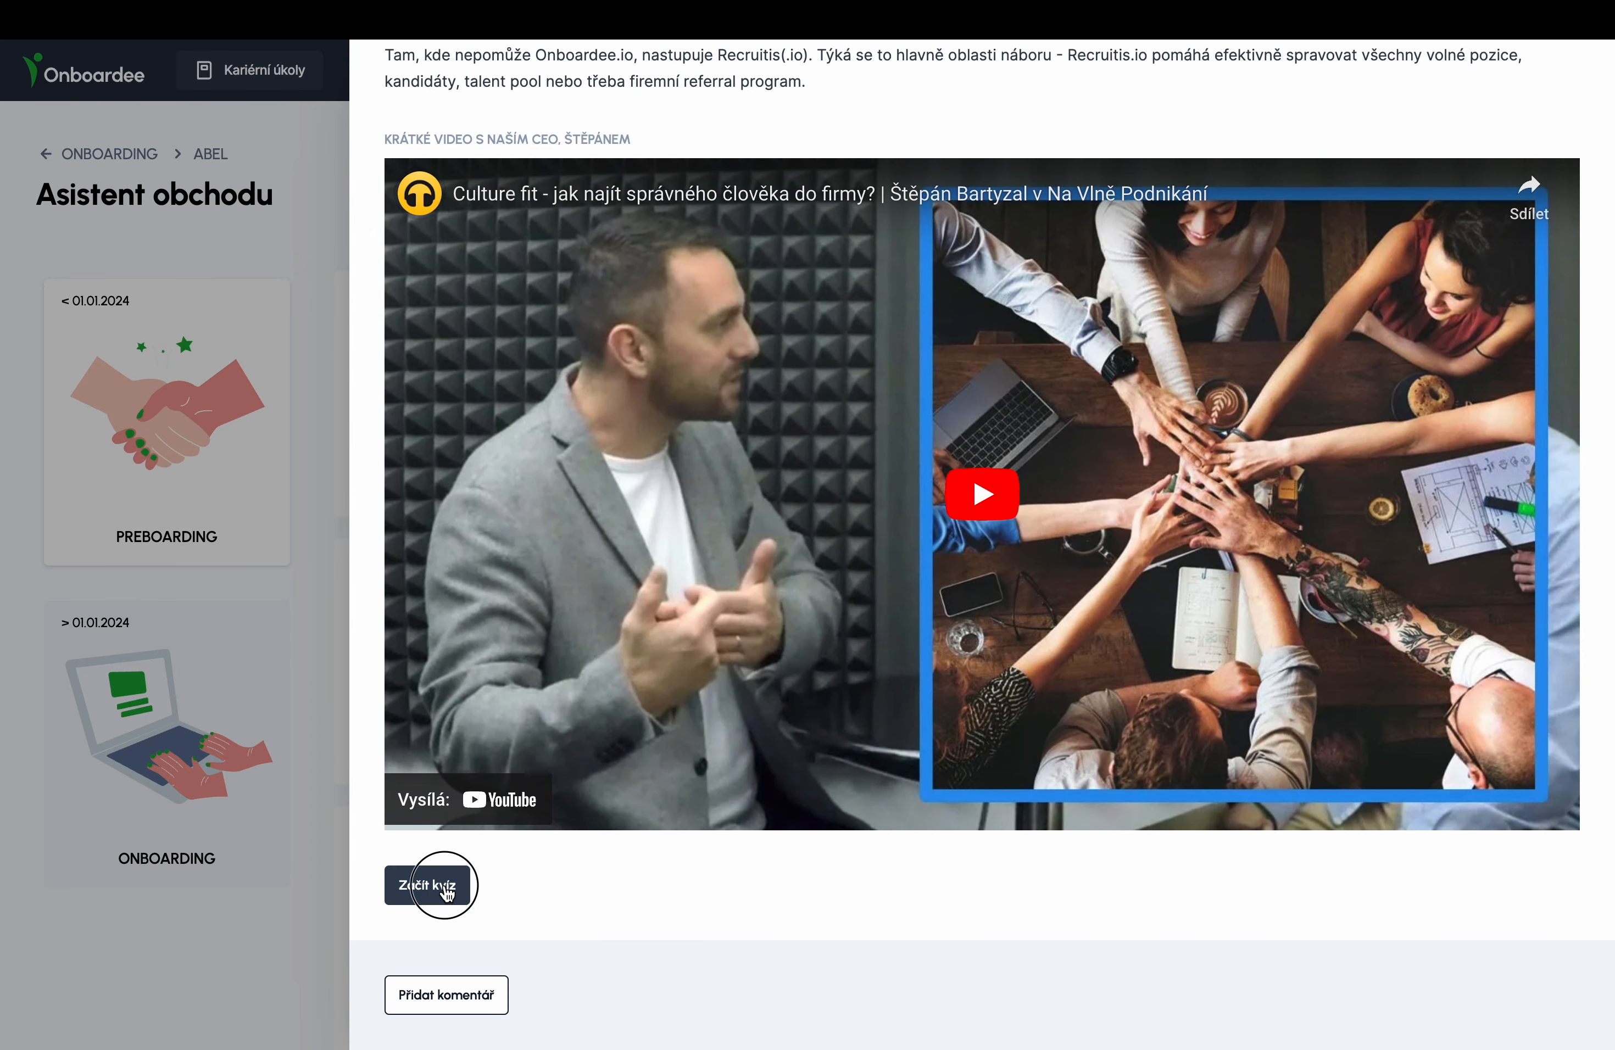
- Submit answers MacBook a iPhone, 2013 and Počítání mezd, then close the failed result
{"action": "left_click", "coordinate": [478, 169]}
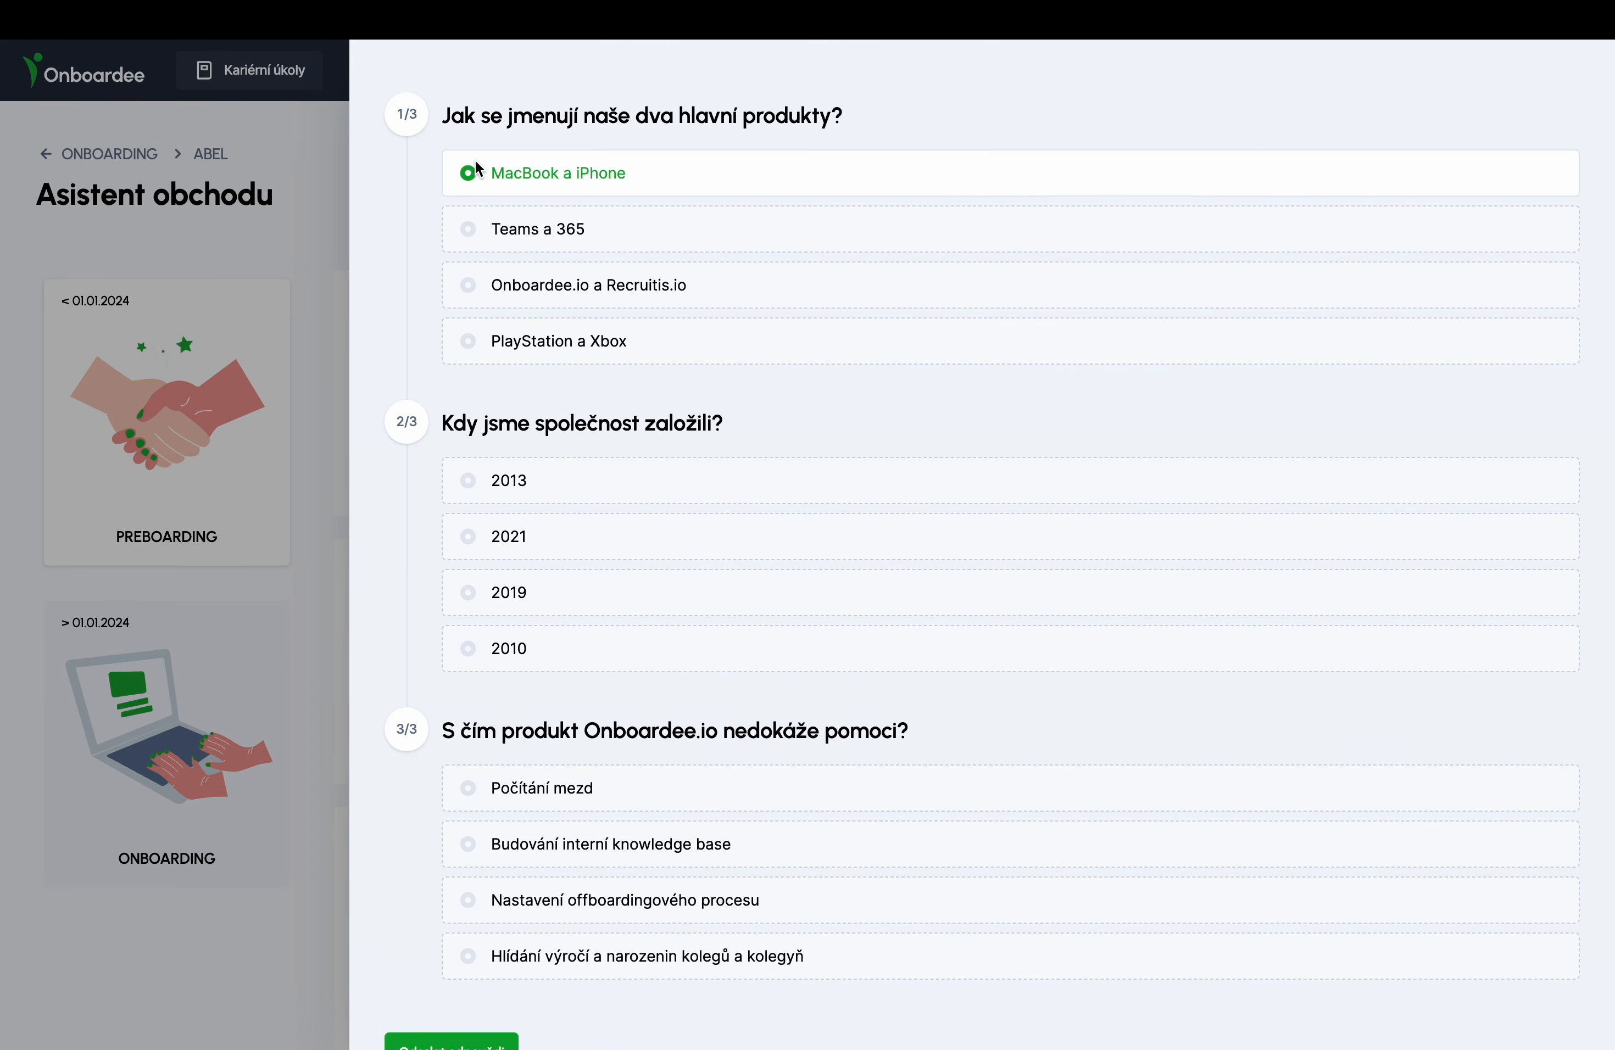
{"action": "left_click", "coordinate": [472, 484]}
{"action": "left_click", "coordinate": [469, 793]}
{"action": "scroll", "coordinate": [472, 876], "scroll_direction": "down", "scroll_amount": 3}
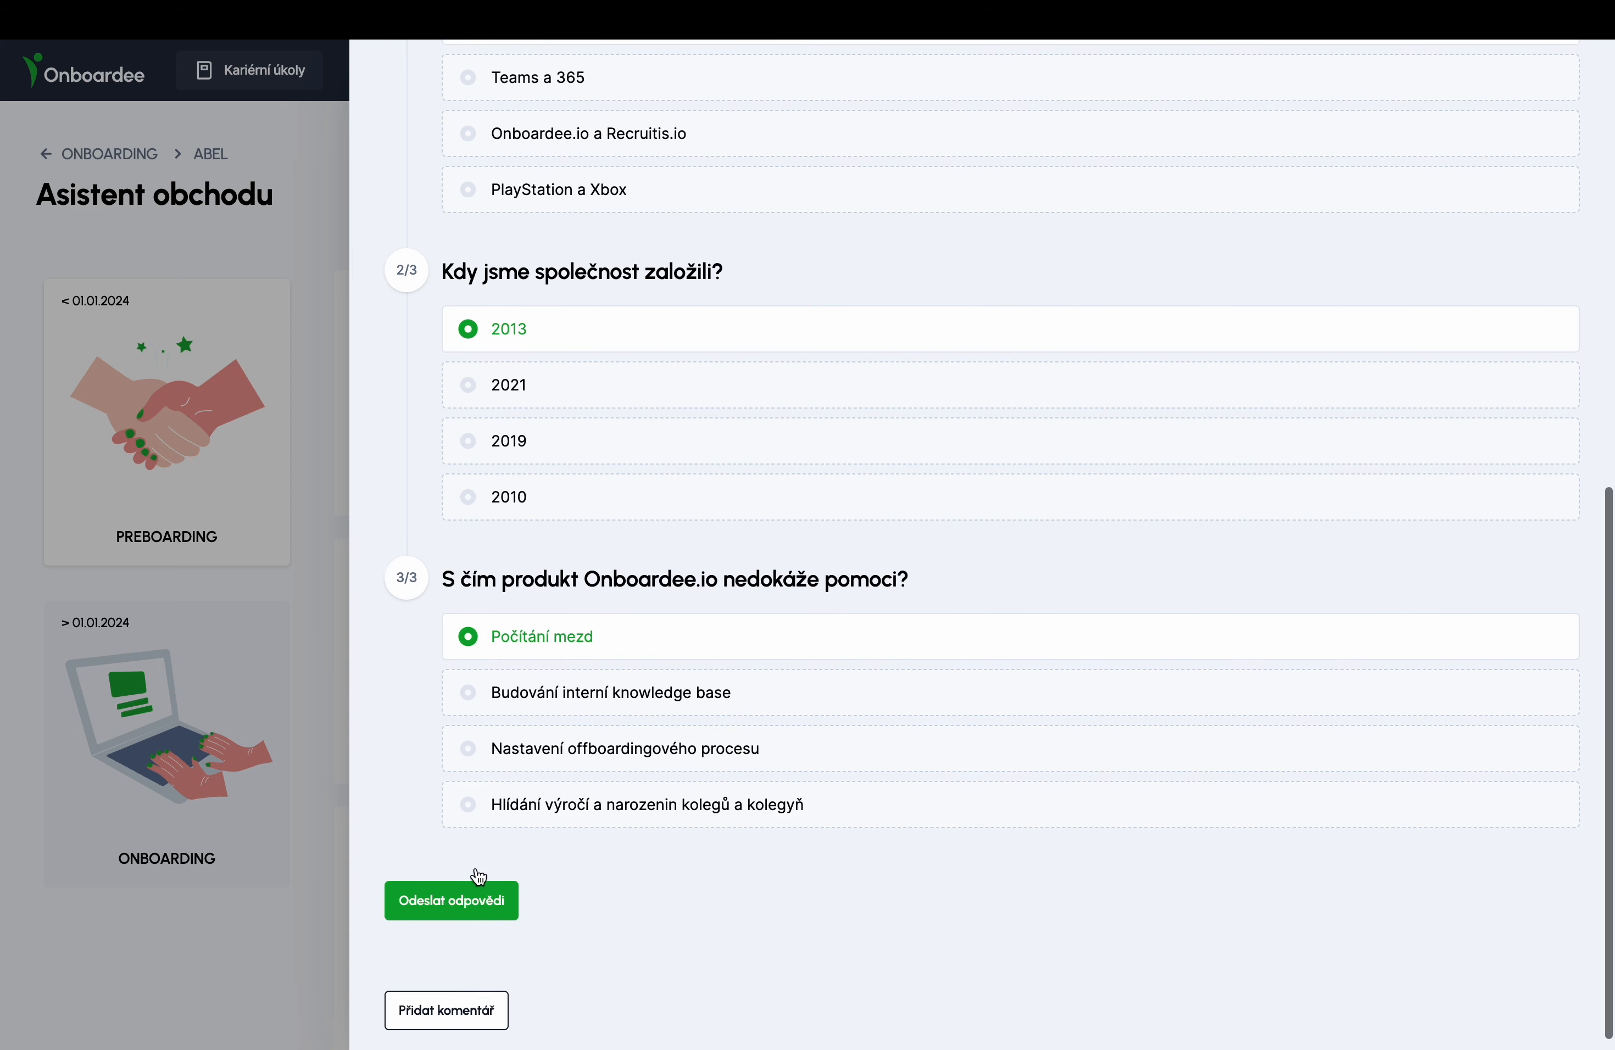
{"action": "left_click", "coordinate": [468, 887]}
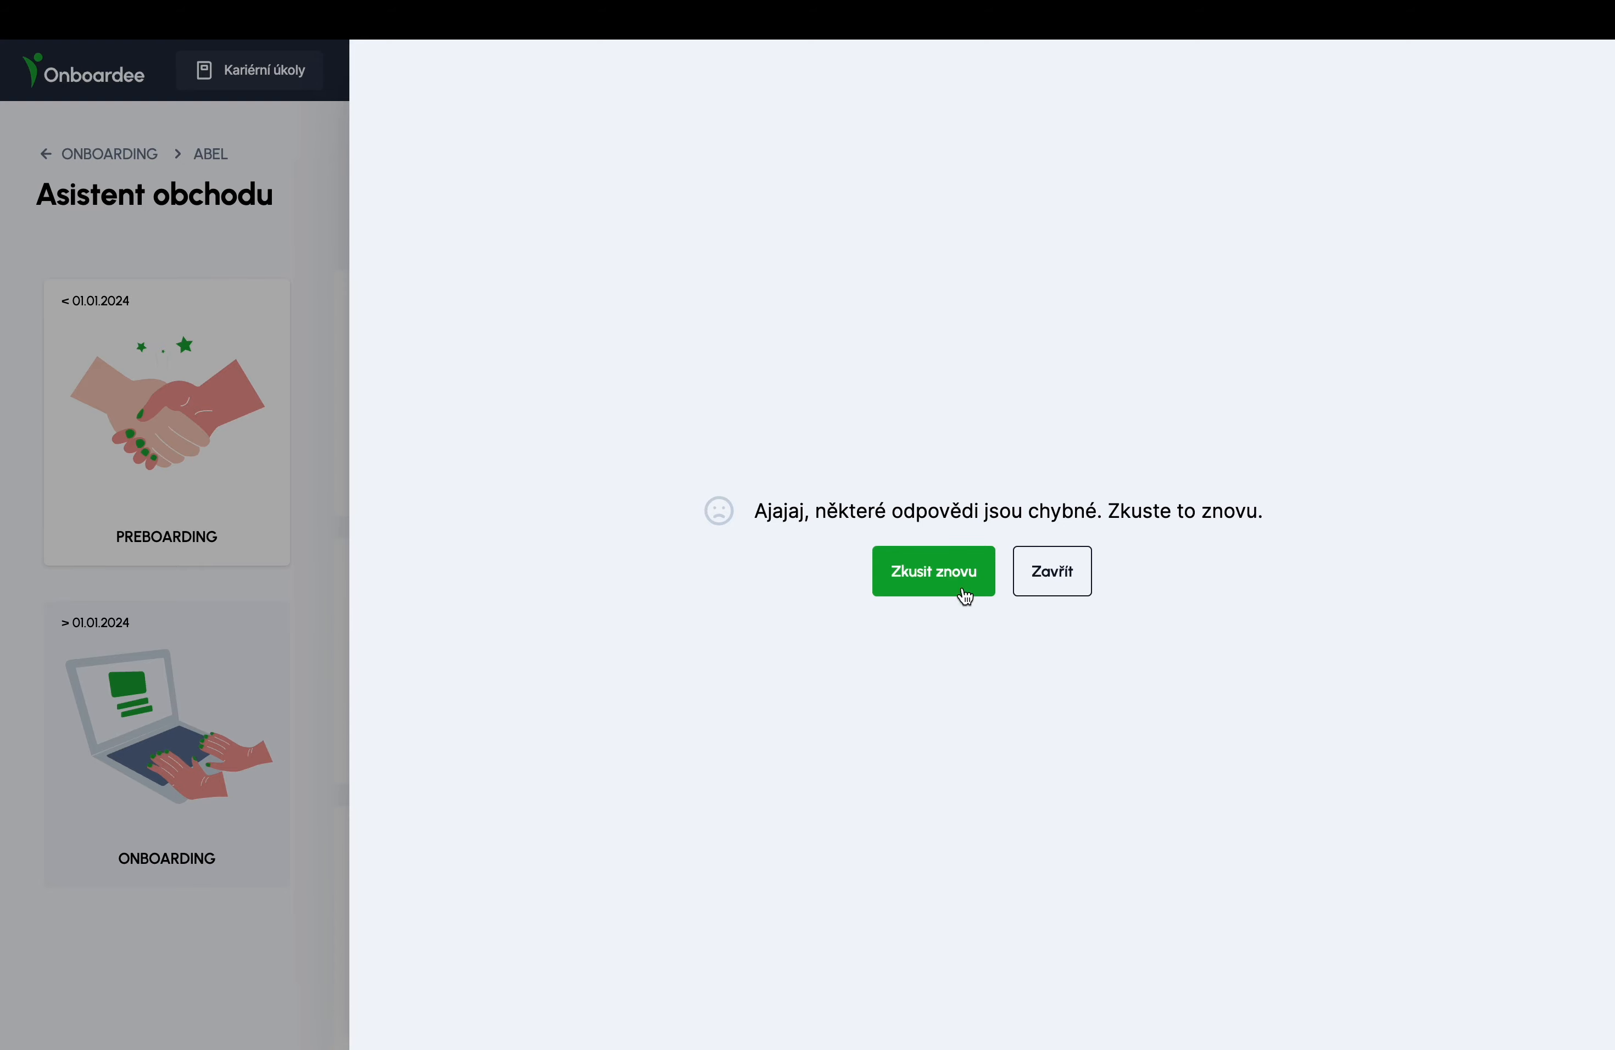
{"action": "left_click", "coordinate": [1061, 577]}
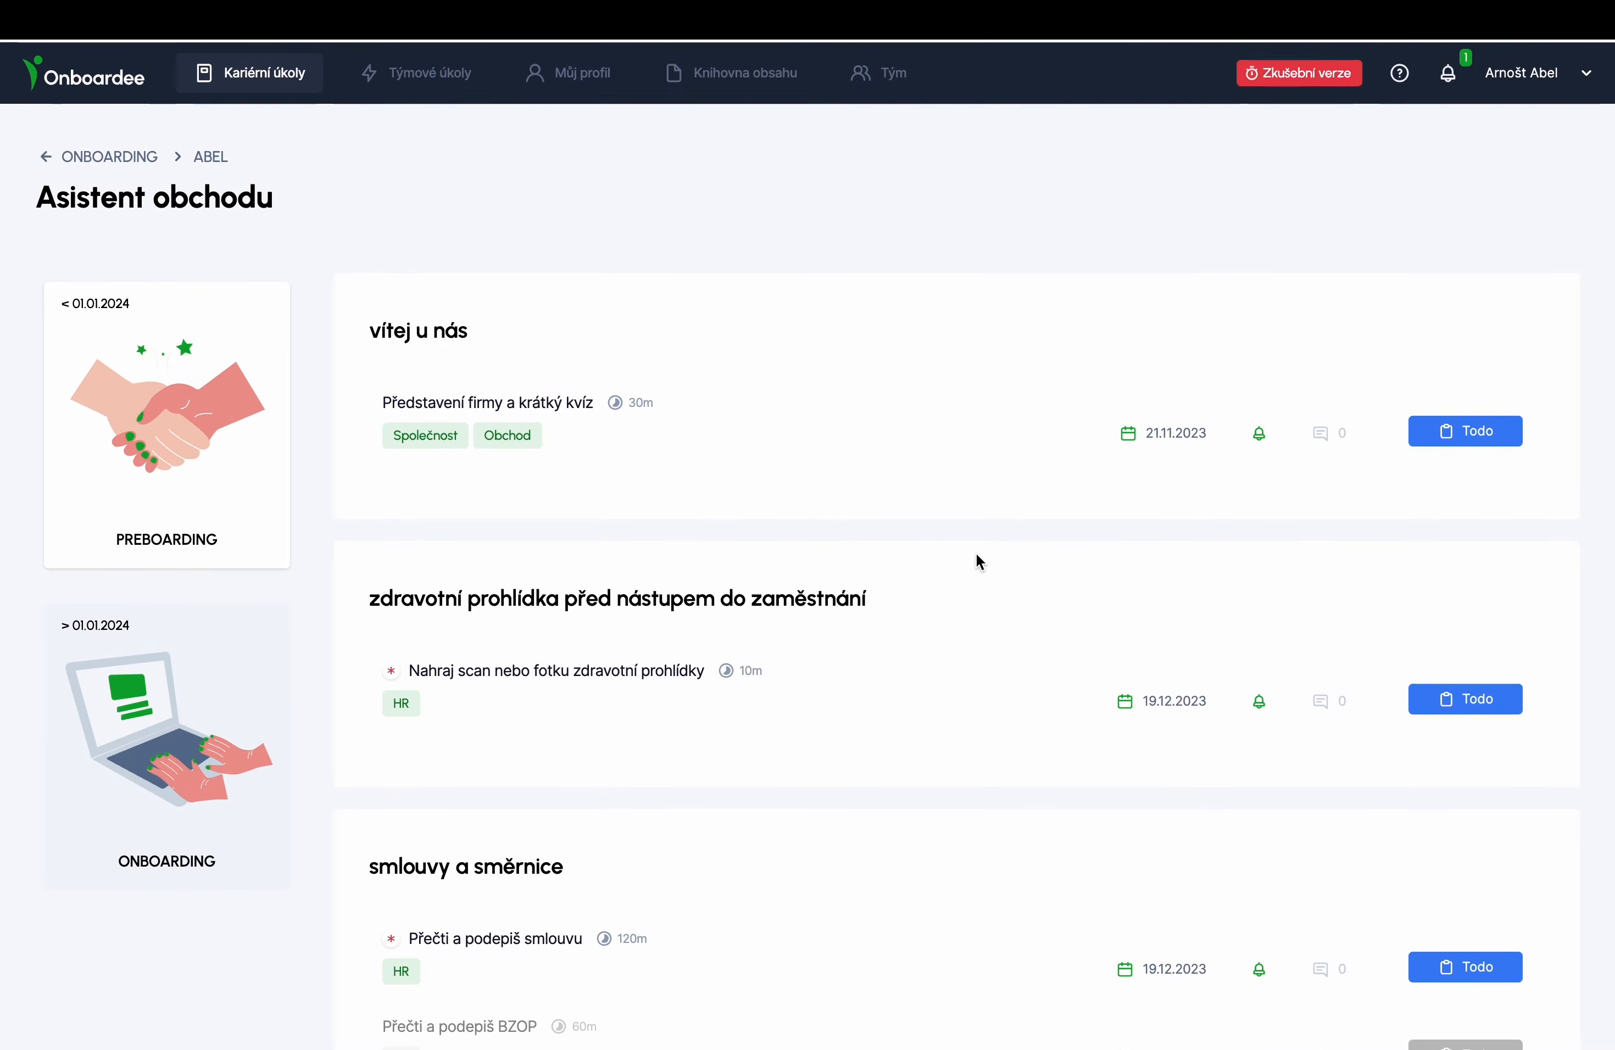
- Reopen the quiz task and restart the quiz with Zkusit znovu
{"action": "left_click", "coordinate": [544, 407]}
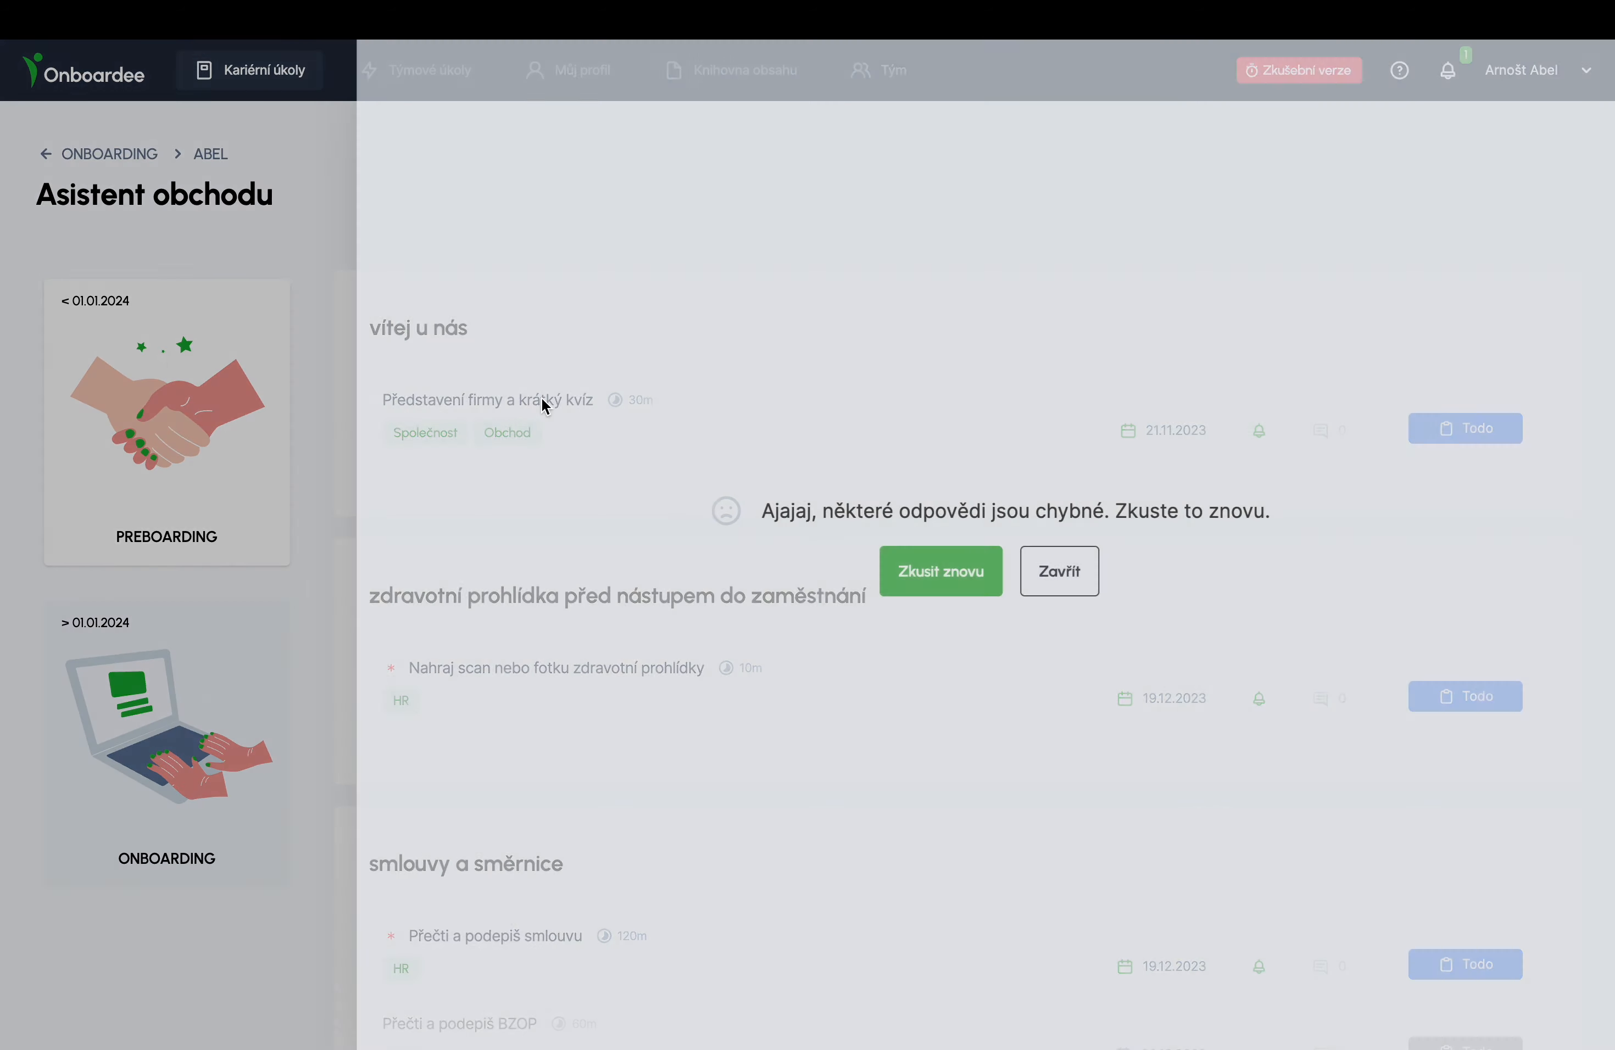
{"action": "left_click", "coordinate": [930, 577]}
{"action": "scroll", "coordinate": [929, 577], "scroll_direction": "down", "scroll_amount": 15}
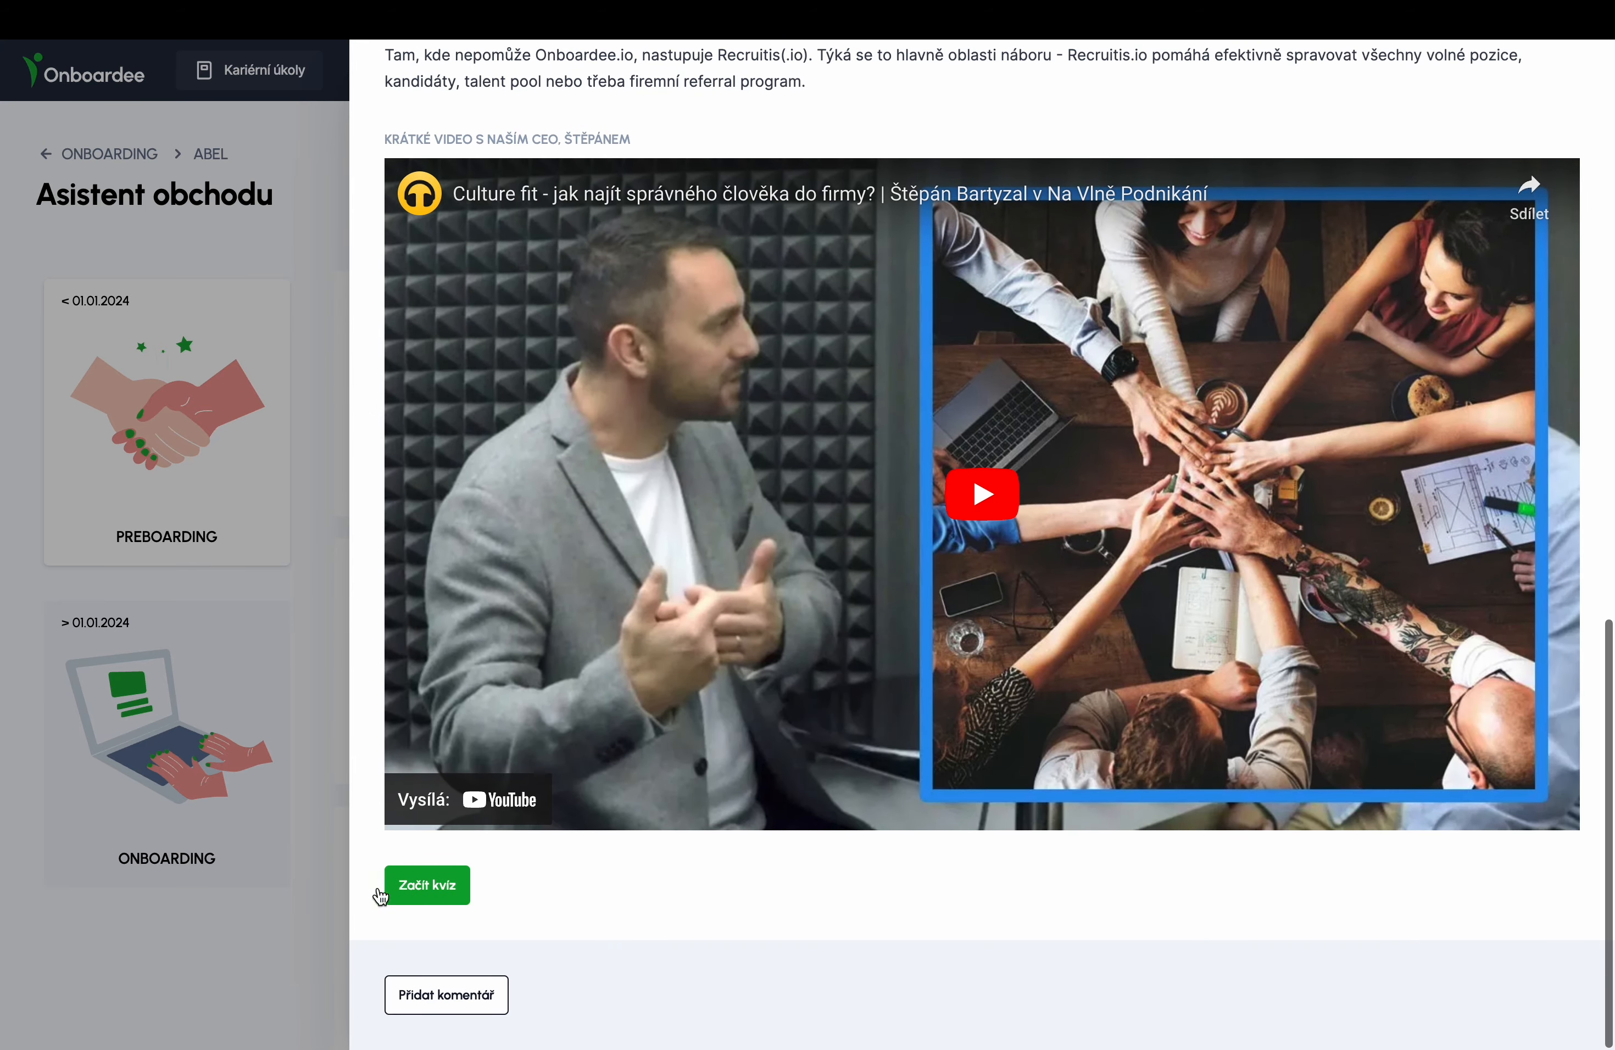
{"action": "left_click", "coordinate": [421, 886]}
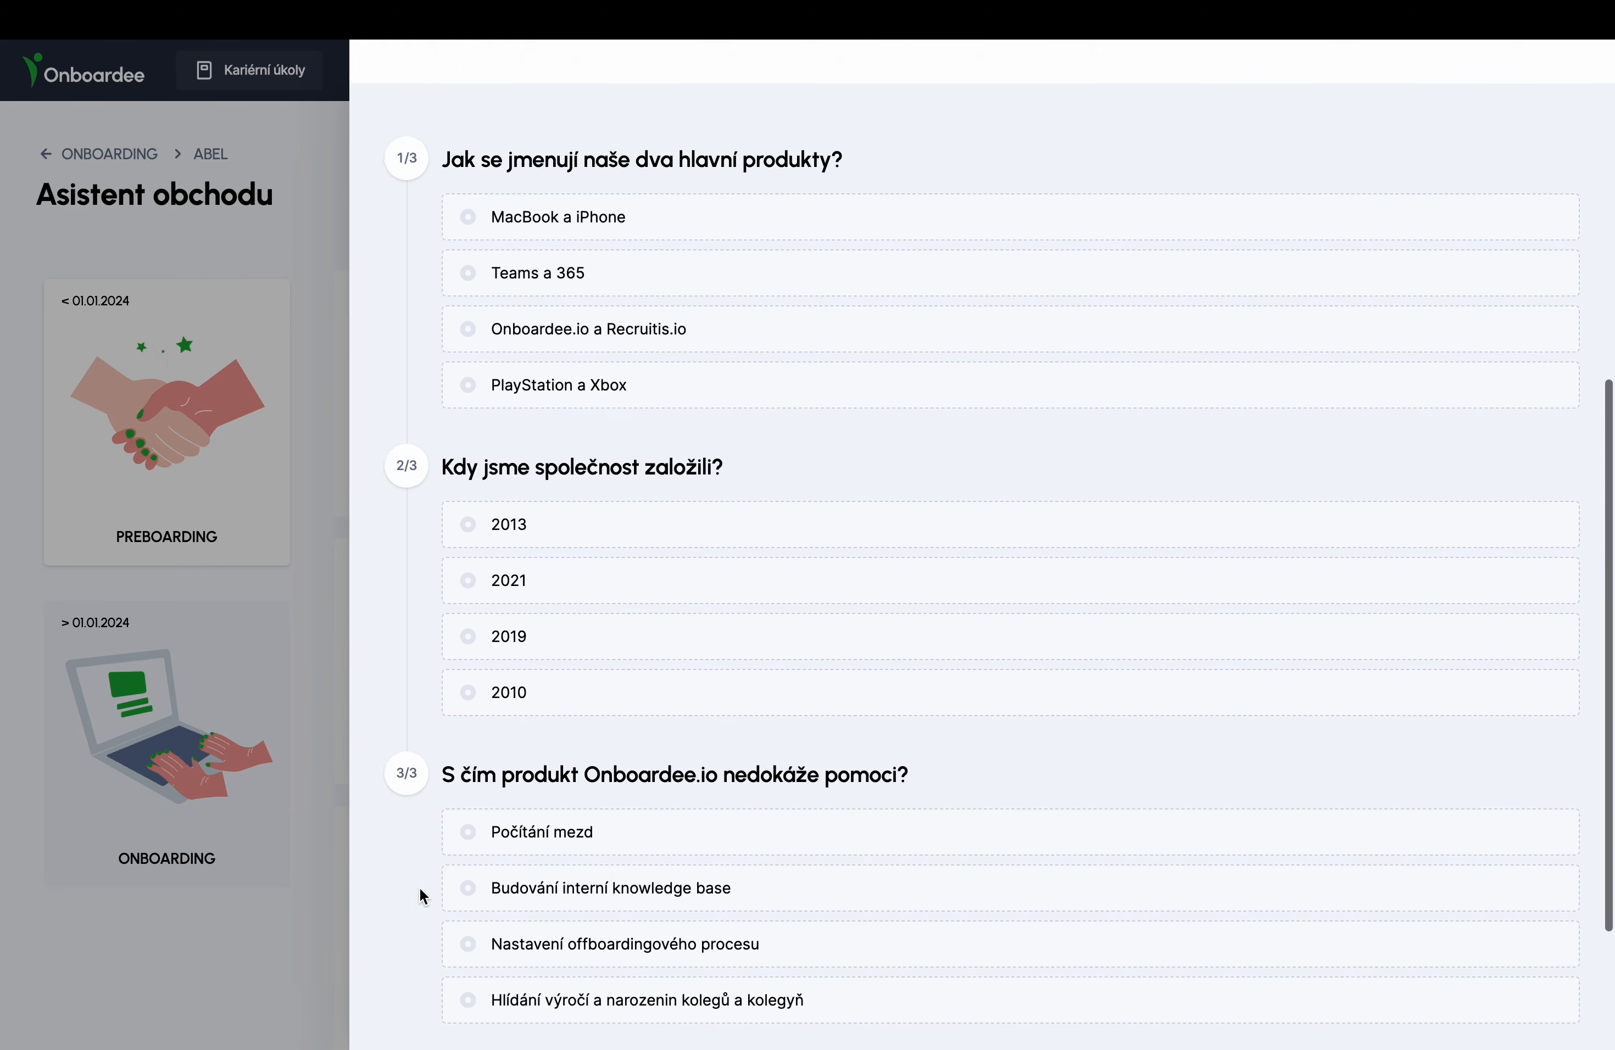
- Submit Onboardee.io a Recruitis.io, 2021 and Počítání mezd, and acknowledge the passed result
{"action": "left_click", "coordinate": [470, 286]}
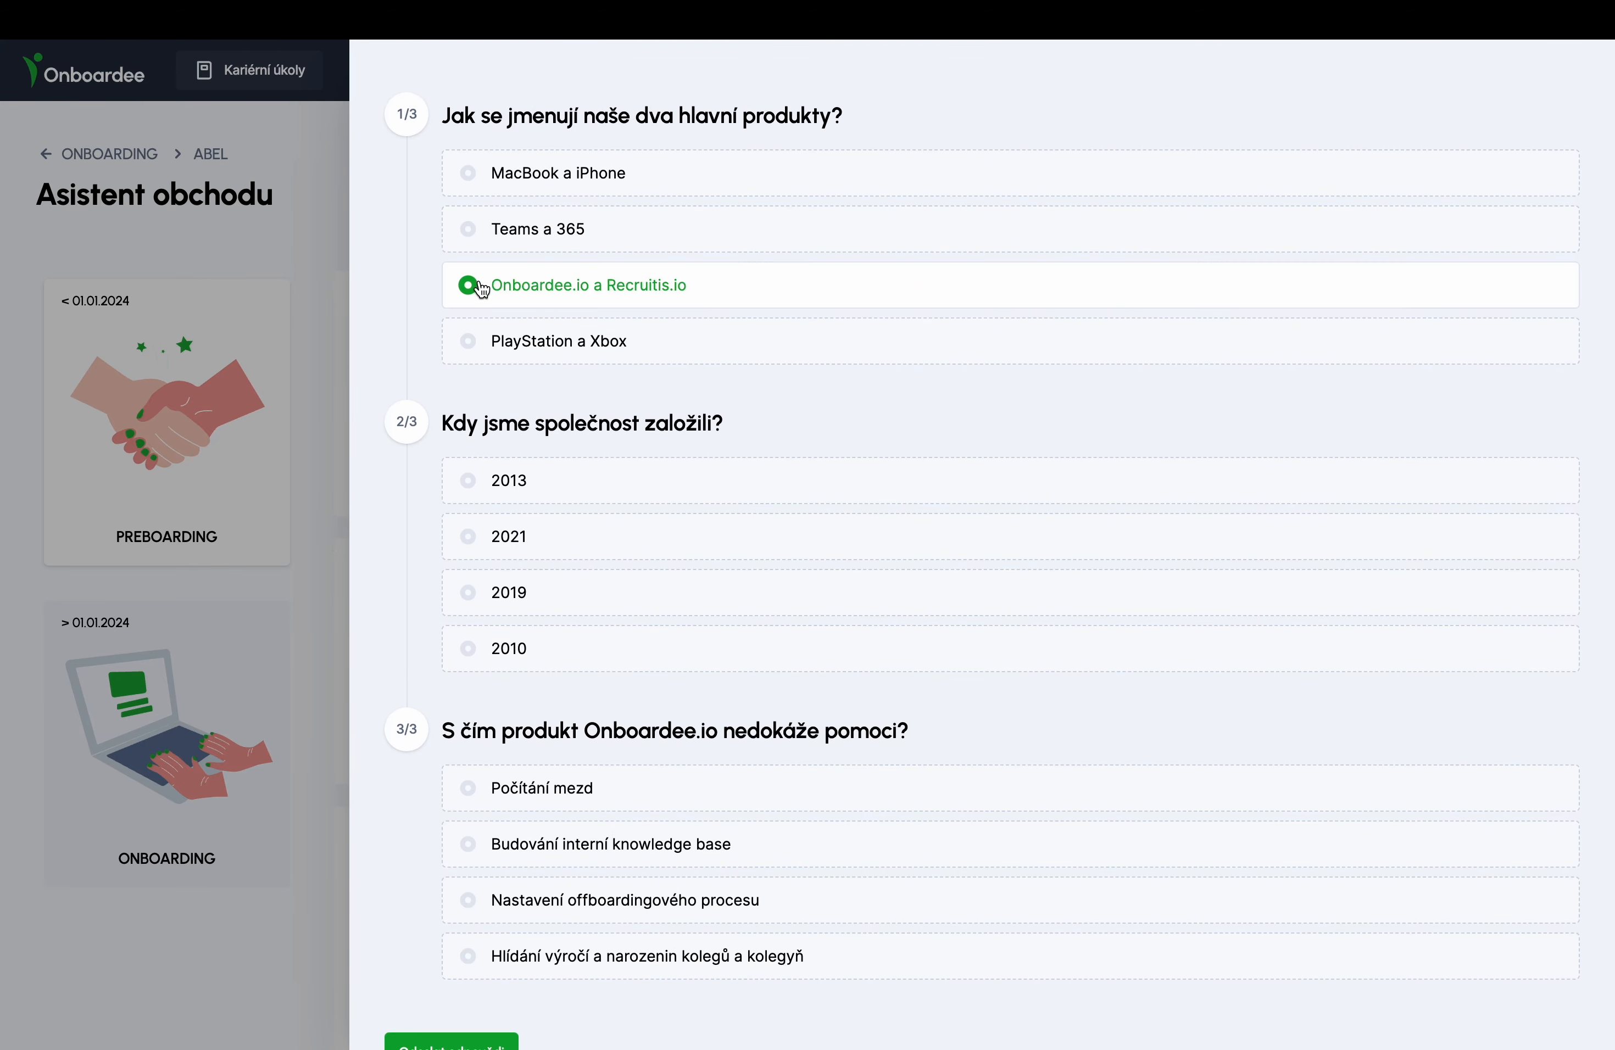
{"action": "left_click", "coordinate": [468, 539]}
{"action": "left_click", "coordinate": [486, 797]}
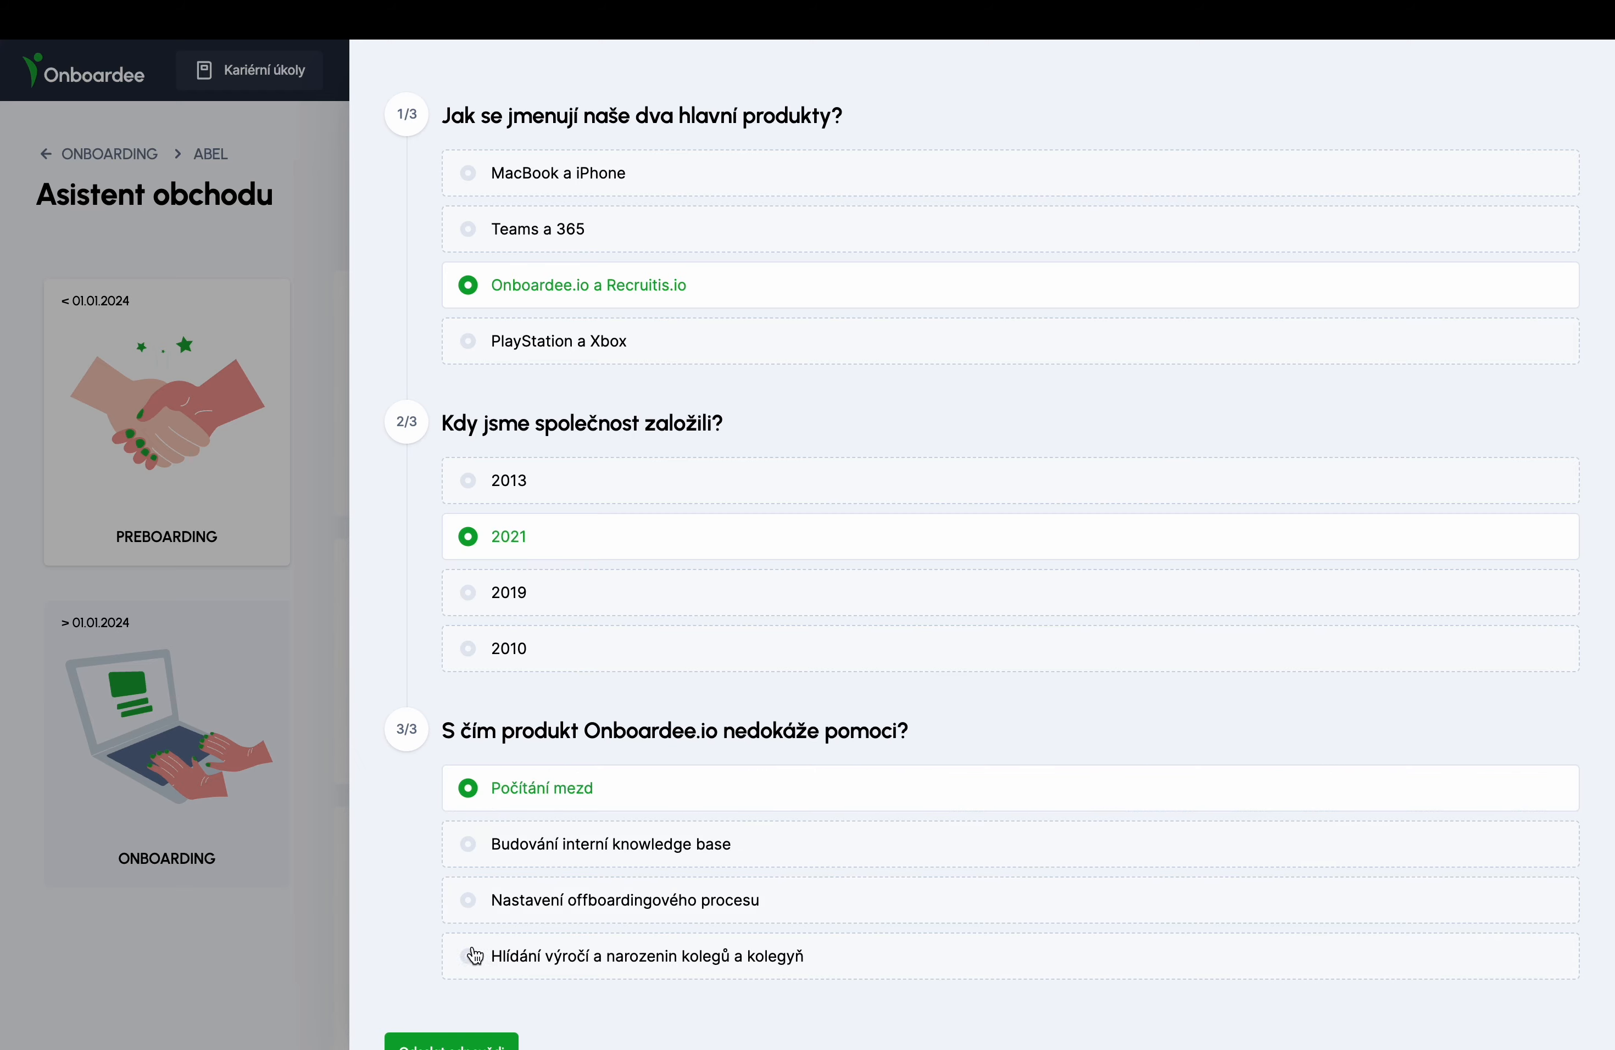
{"action": "scroll", "coordinate": [467, 941], "scroll_direction": "down", "scroll_amount": 3}
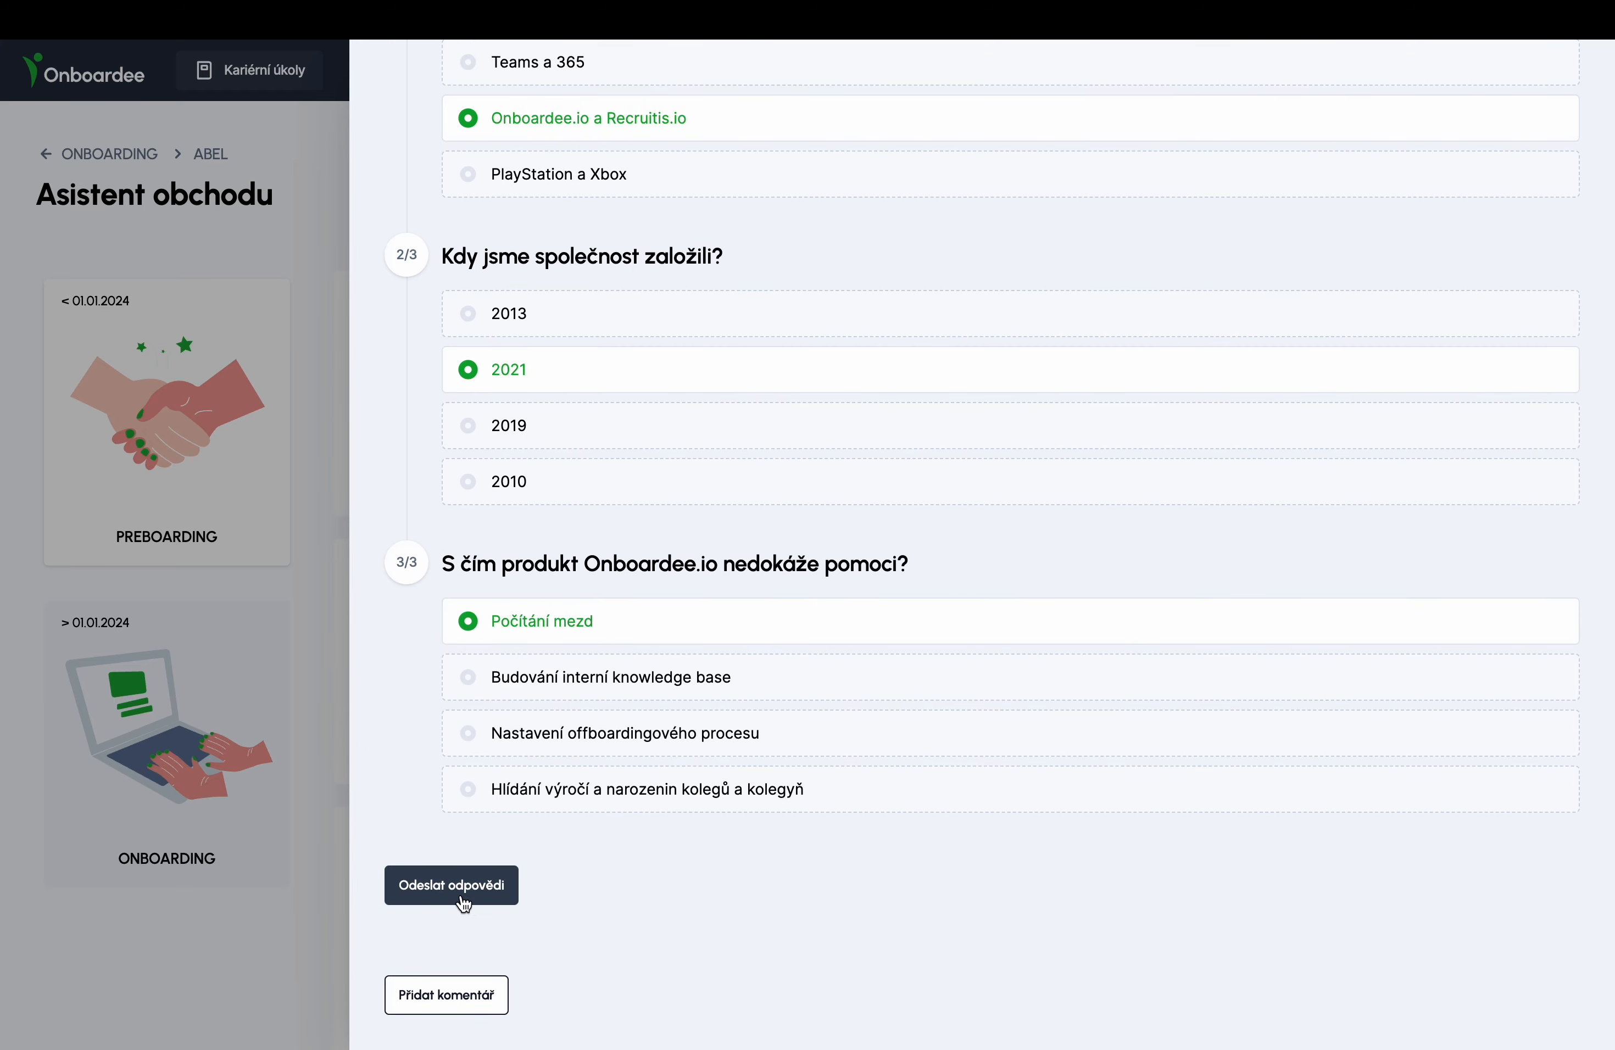
{"action": "left_click", "coordinate": [462, 899]}
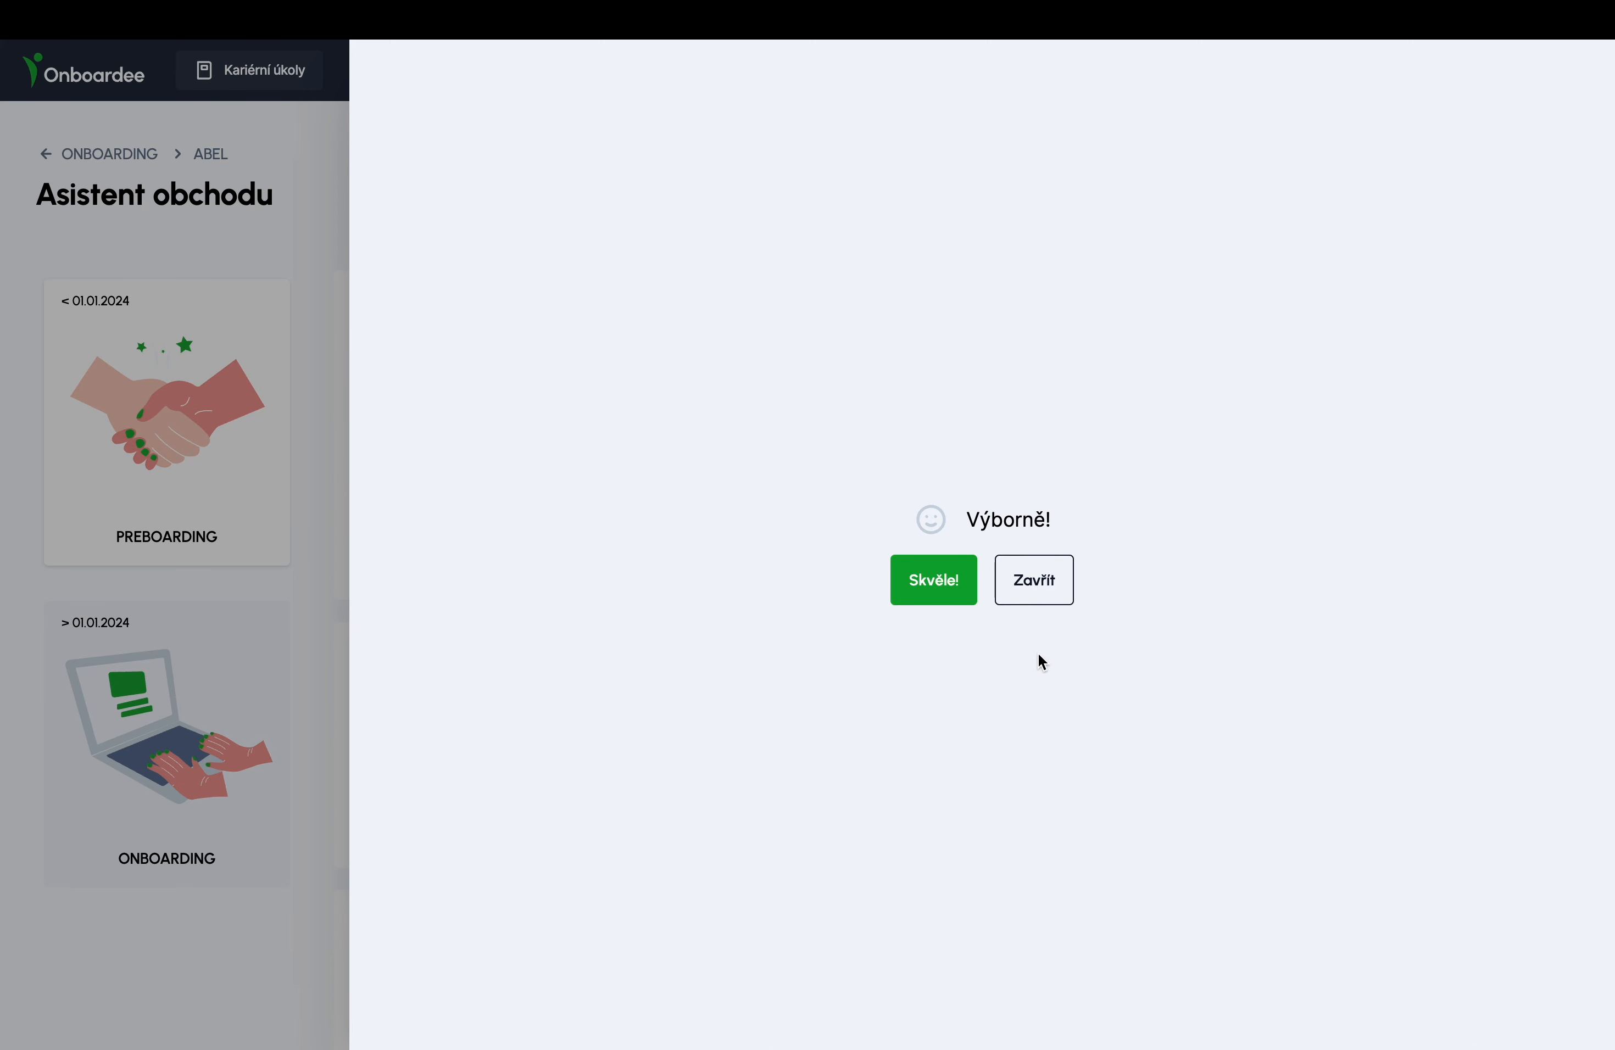
{"action": "left_click", "coordinate": [967, 579]}
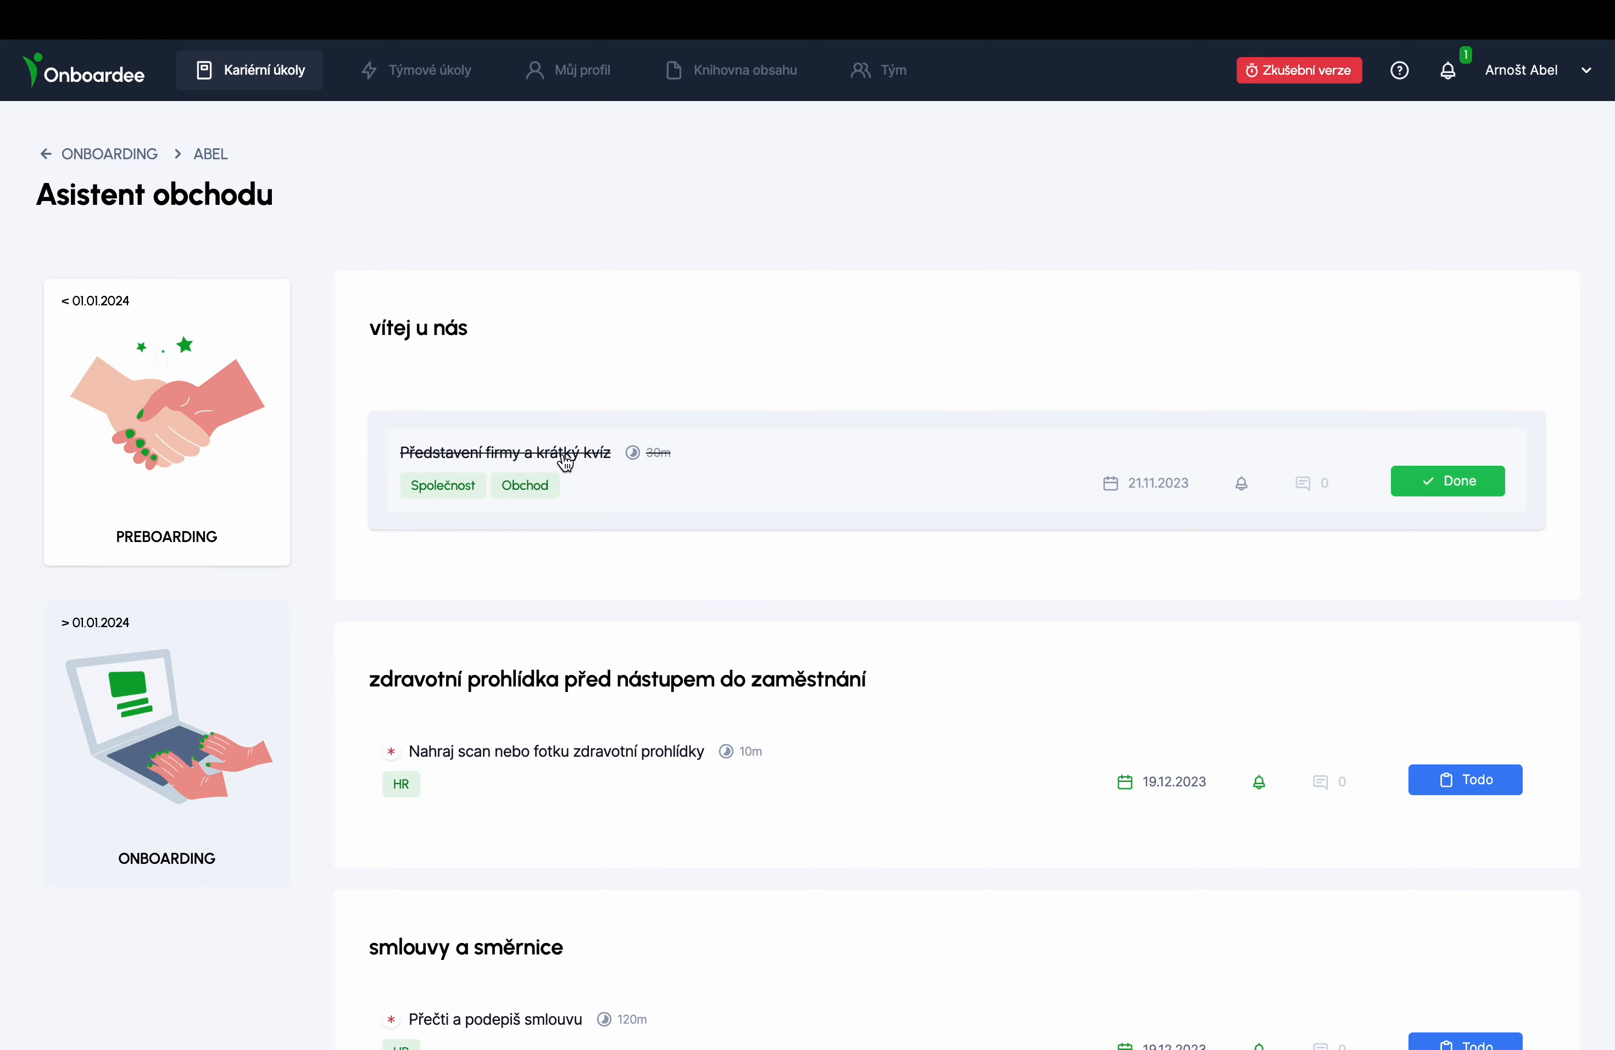
- Upload zal_faktura_141_14123.pdf from Stahování to the medical-check task and submit it as done
{"action": "scroll", "coordinate": [511, 751], "scroll_direction": "down", "scroll_amount": 5}
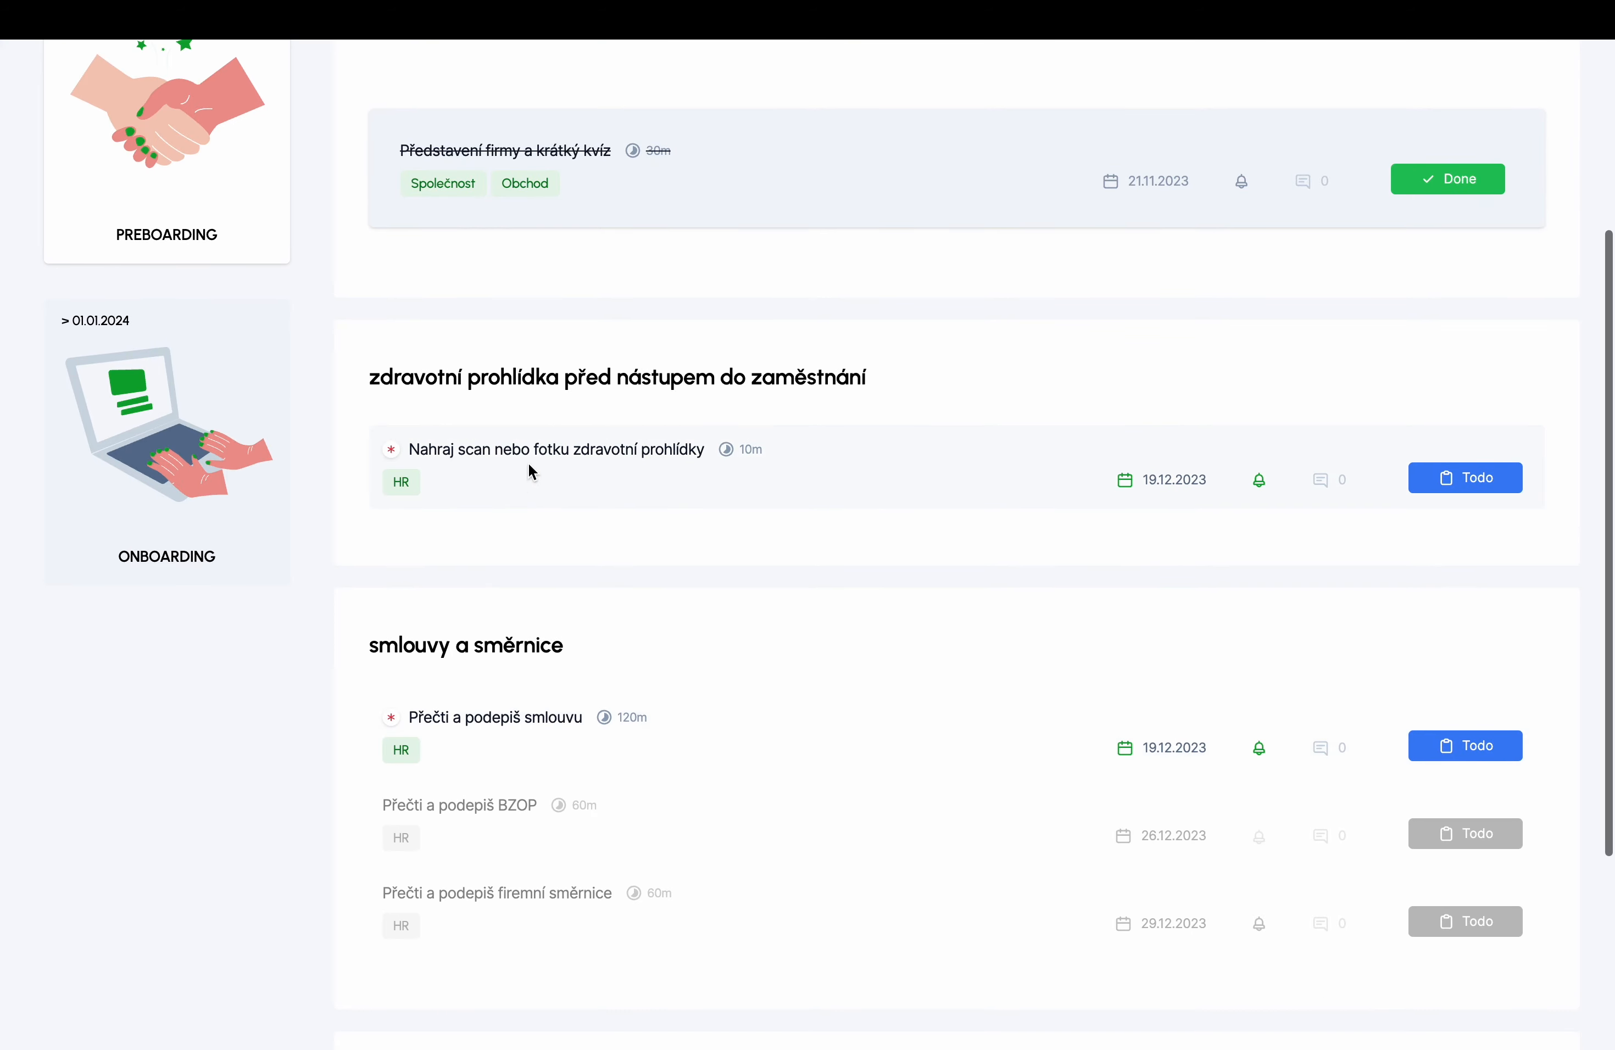
{"action": "left_click", "coordinate": [537, 461]}
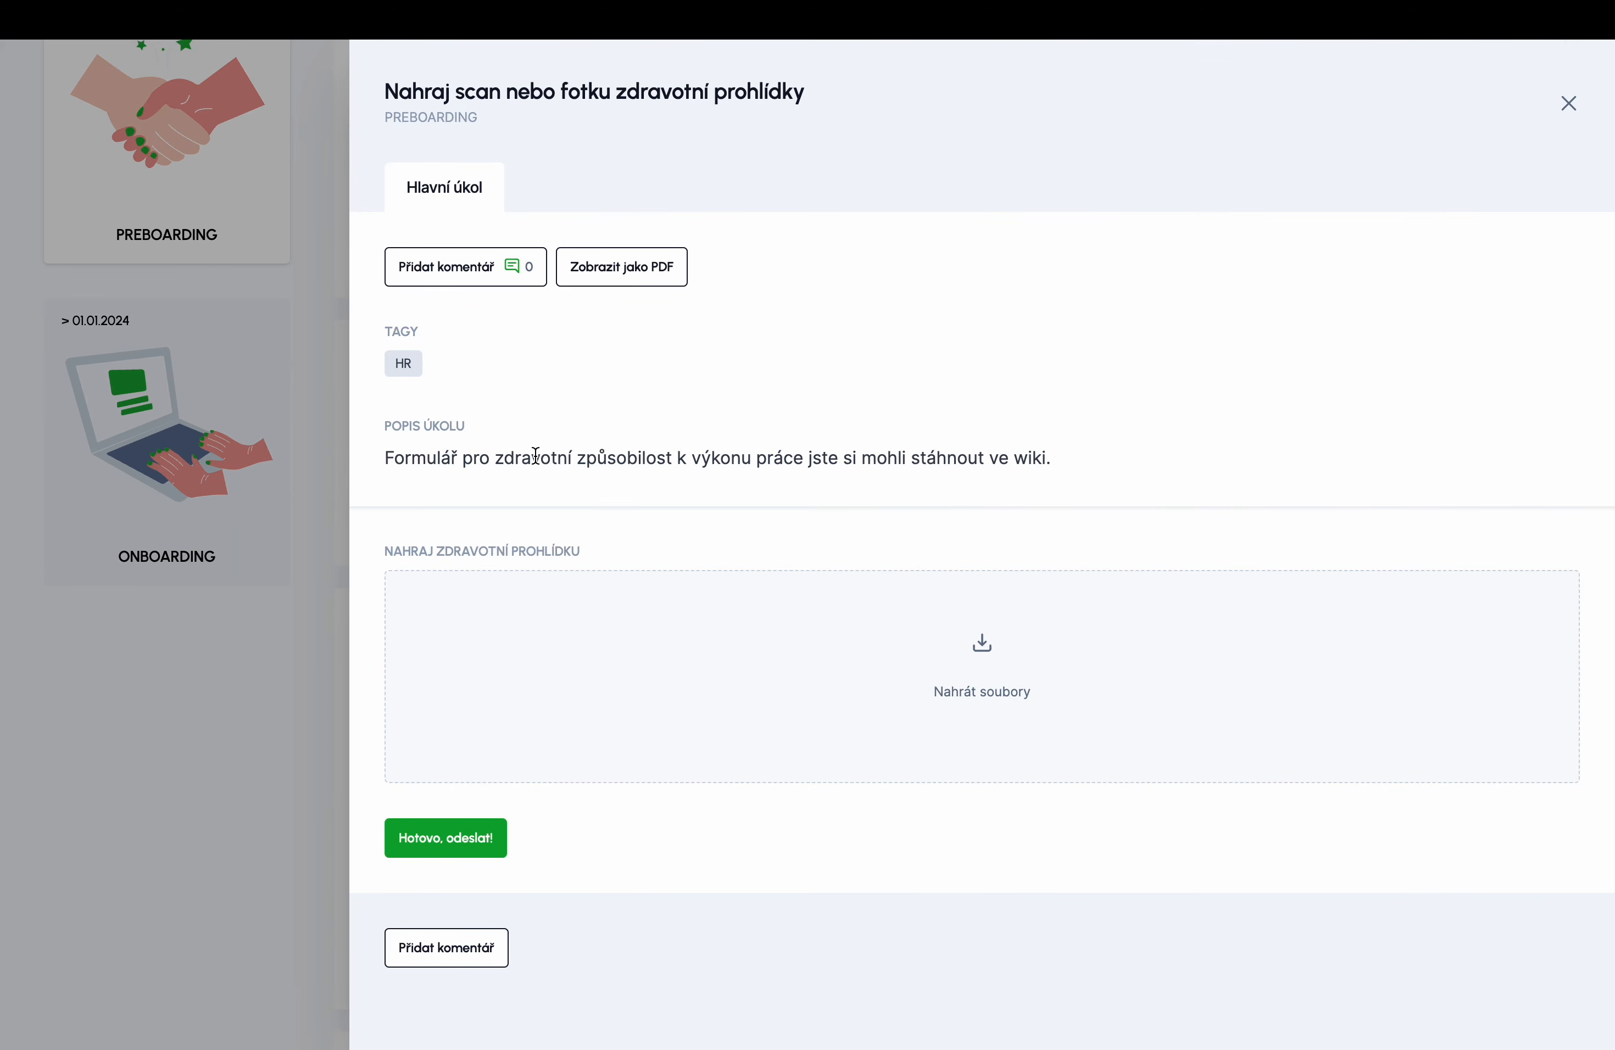
{"action": "left_click", "coordinate": [669, 659]}
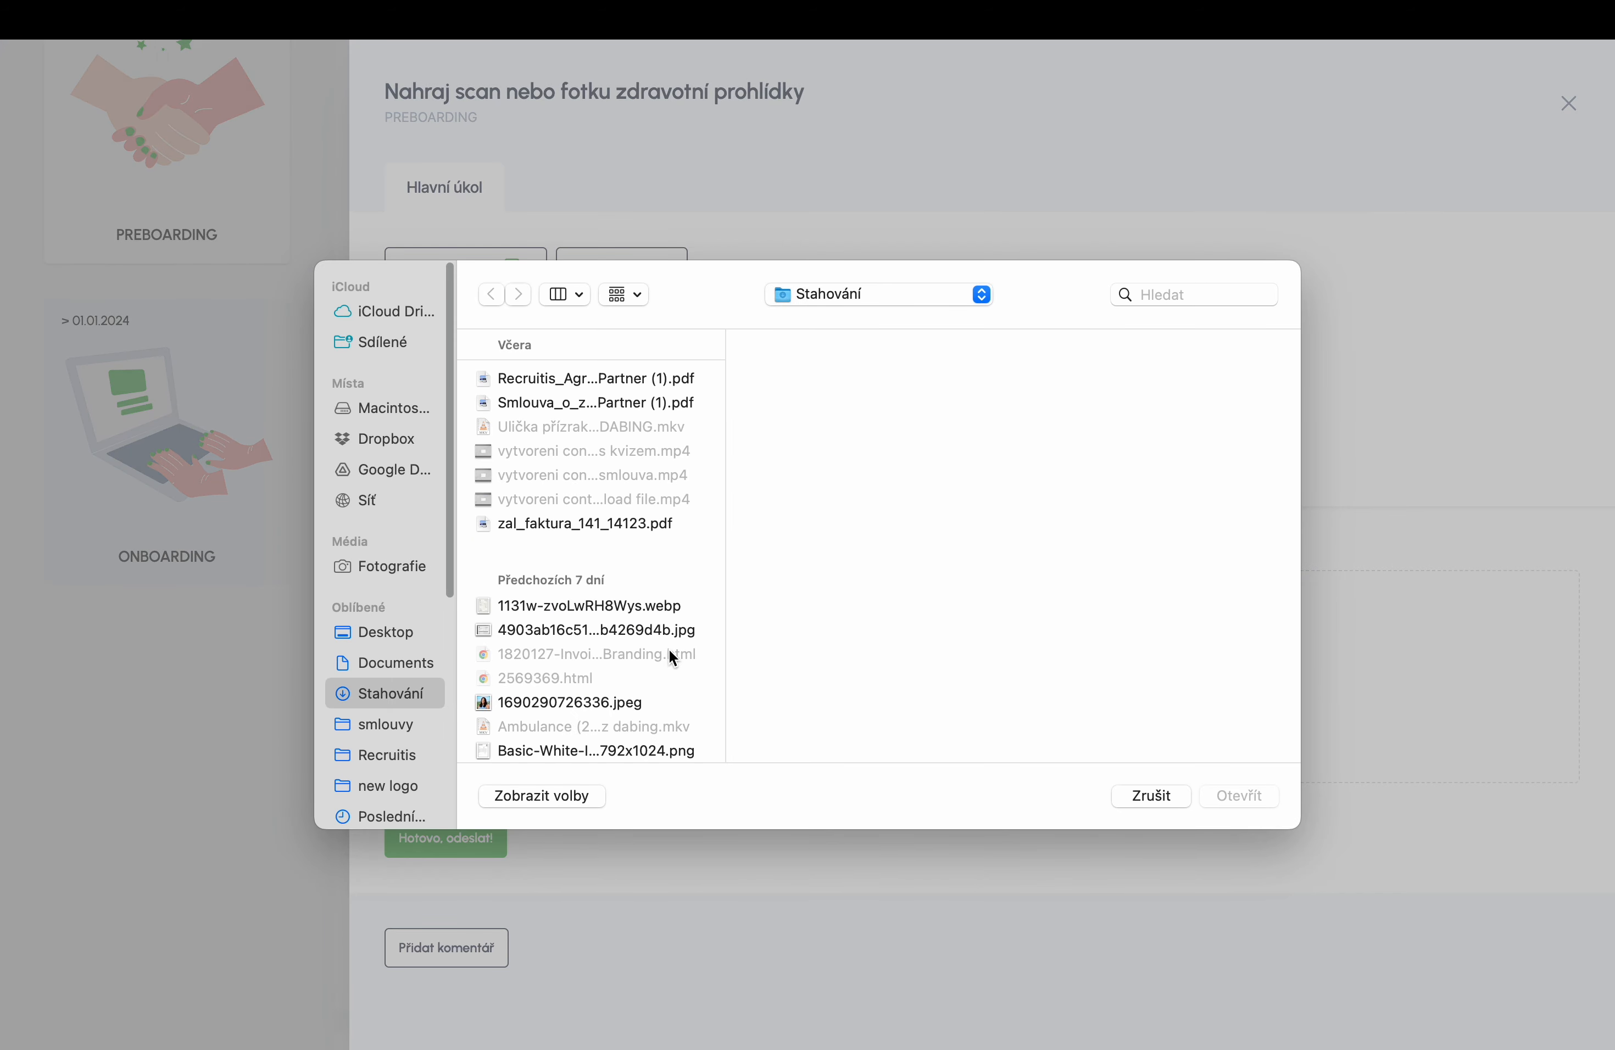
{"action": "left_click", "coordinate": [590, 525]}
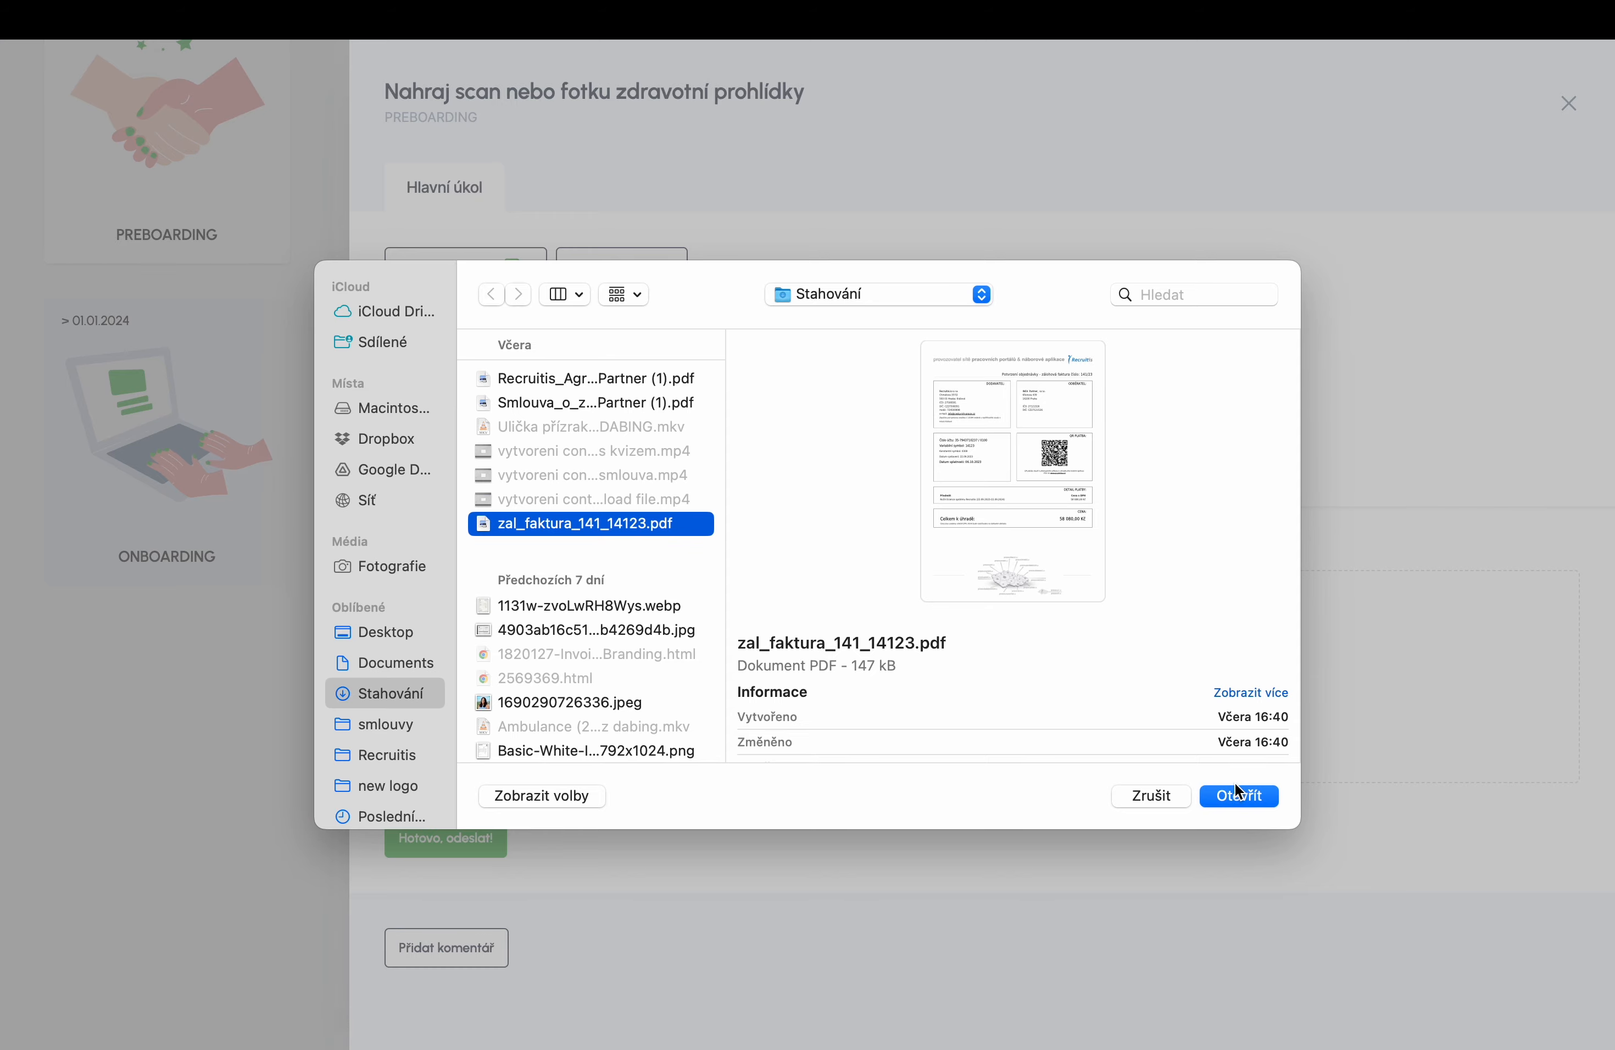
{"action": "left_click", "coordinate": [1231, 800]}
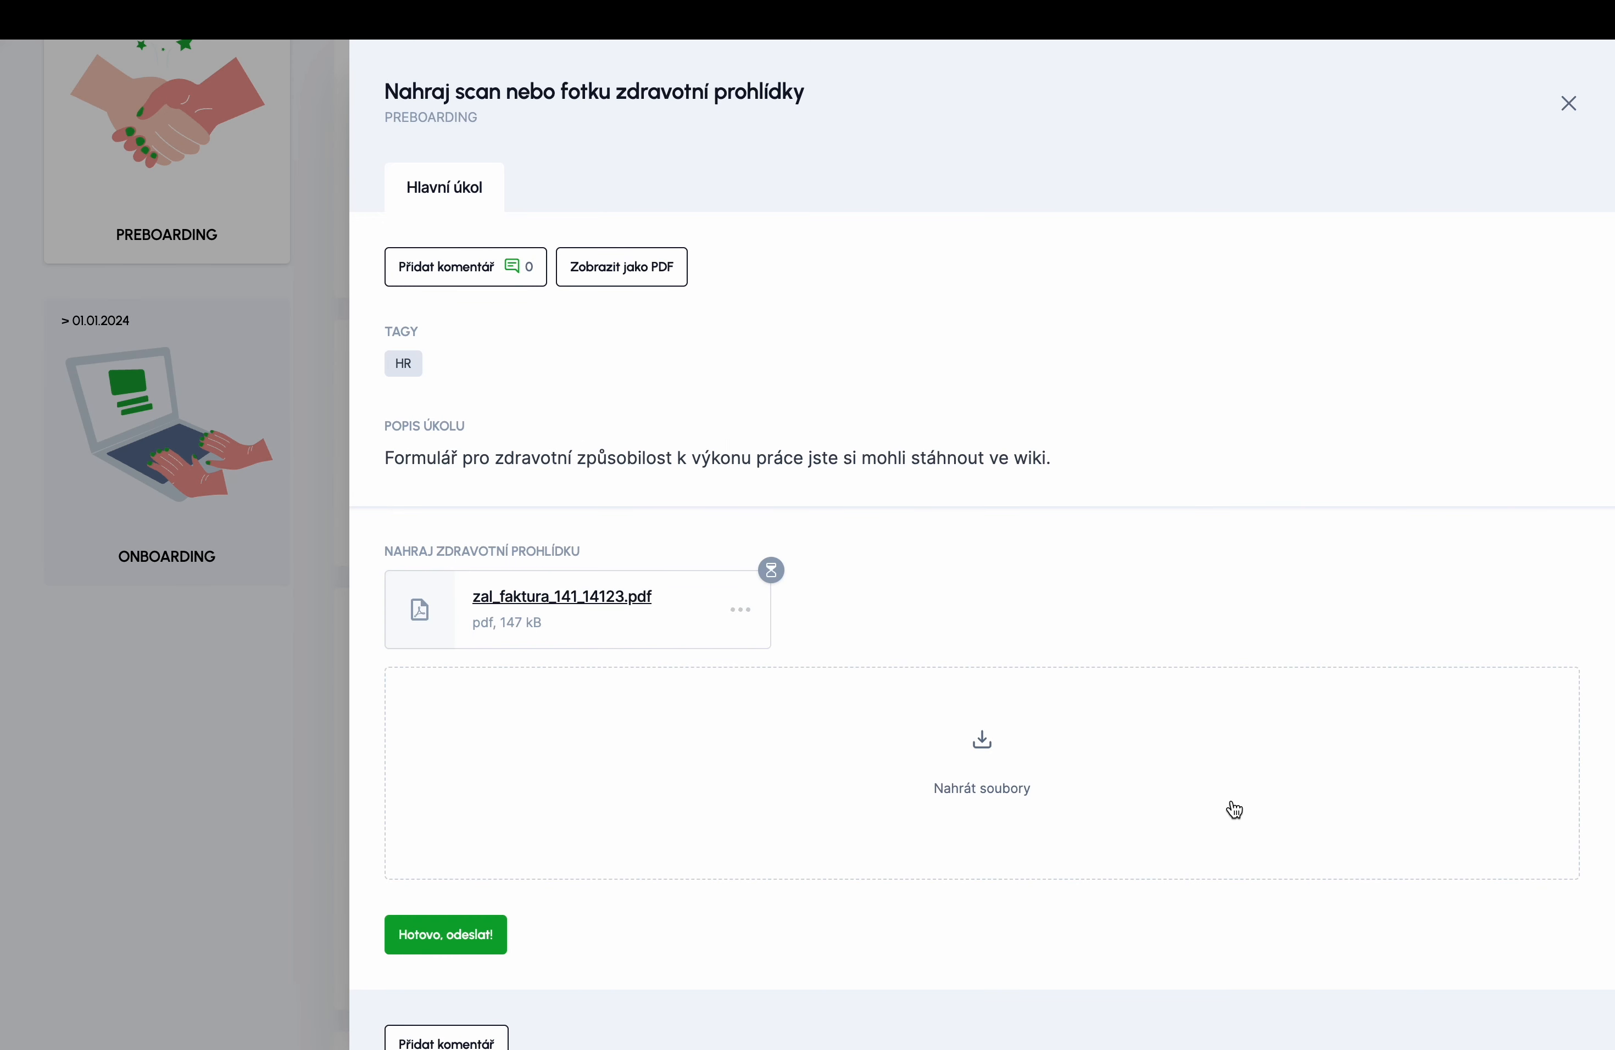
{"action": "scroll", "coordinate": [1235, 810], "scroll_direction": "down", "scroll_amount": 2}
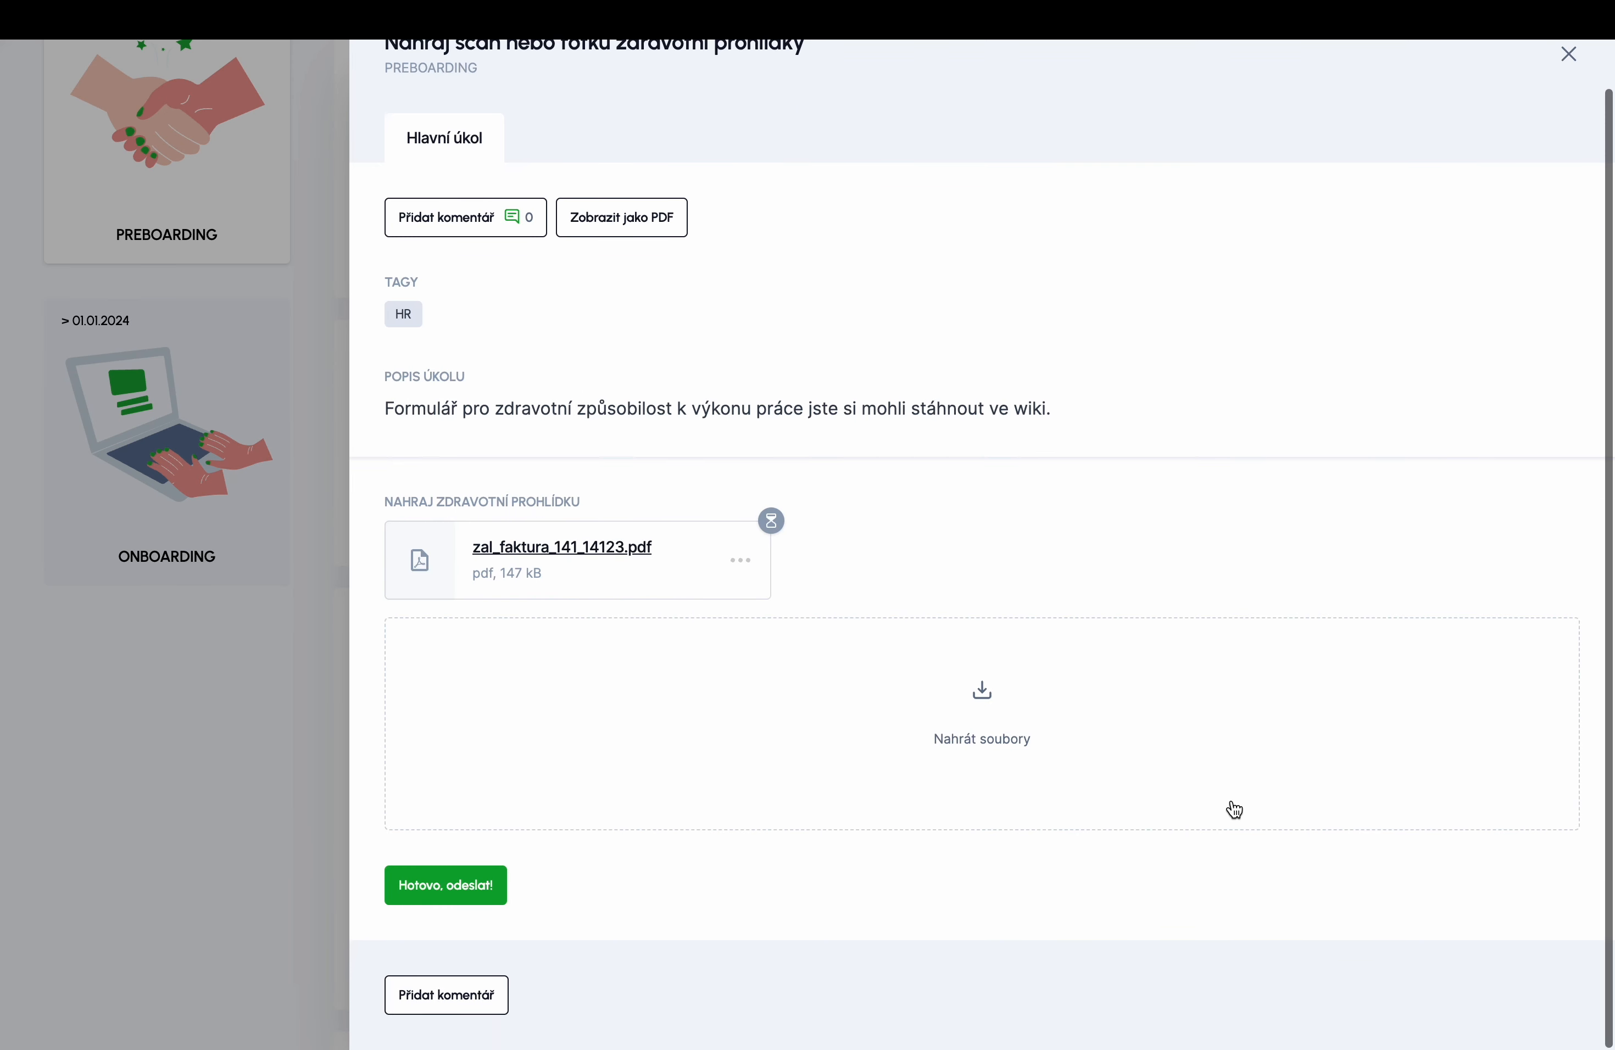
{"action": "left_click", "coordinate": [479, 887]}
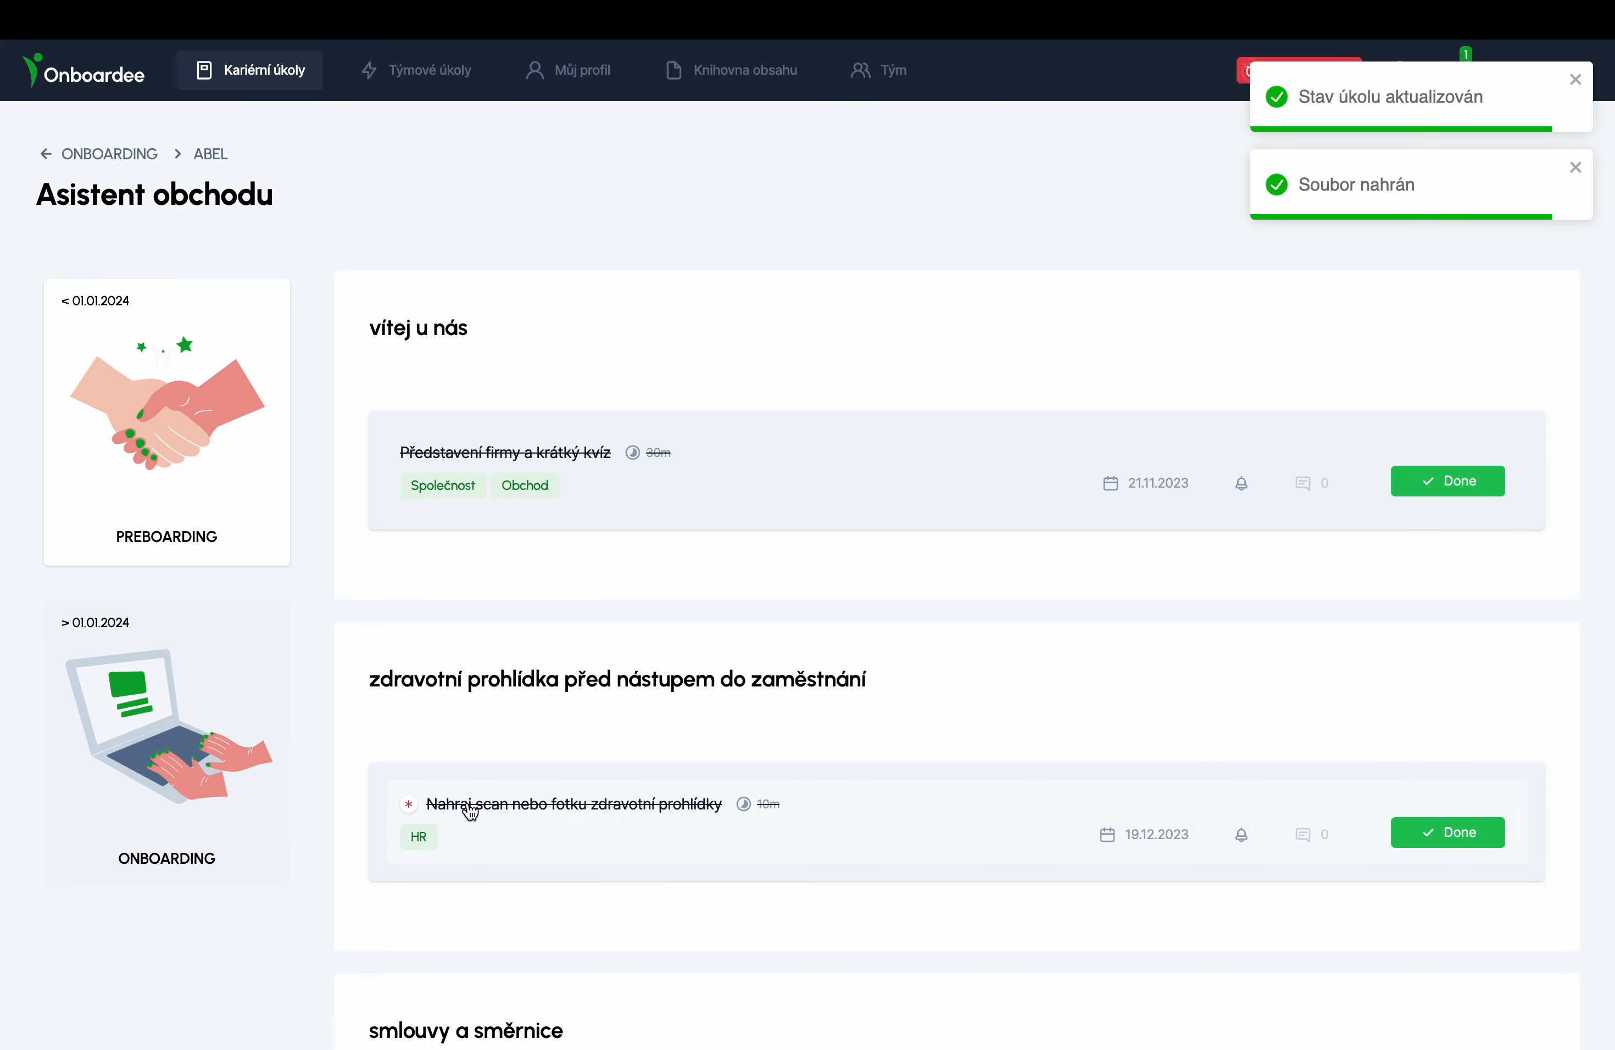
{"action": "scroll", "coordinate": [471, 812], "scroll_direction": "down", "scroll_amount": 3}
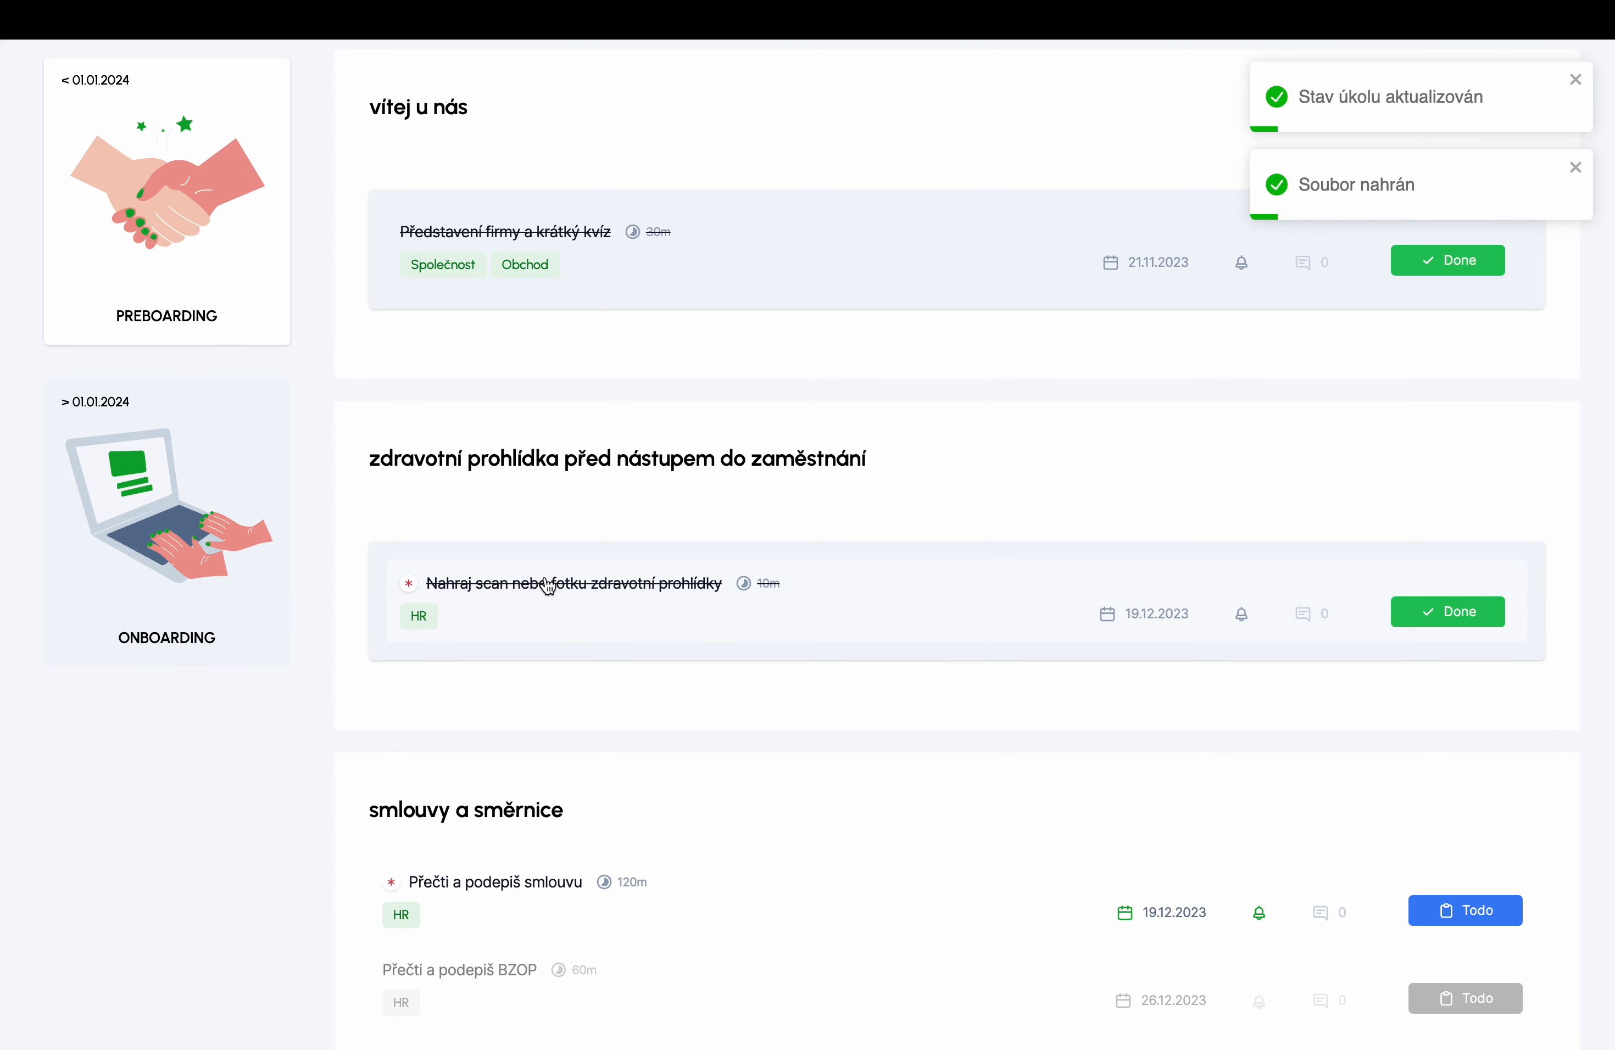
{"action": "scroll", "coordinate": [548, 587], "scroll_direction": "up", "scroll_amount": 3}
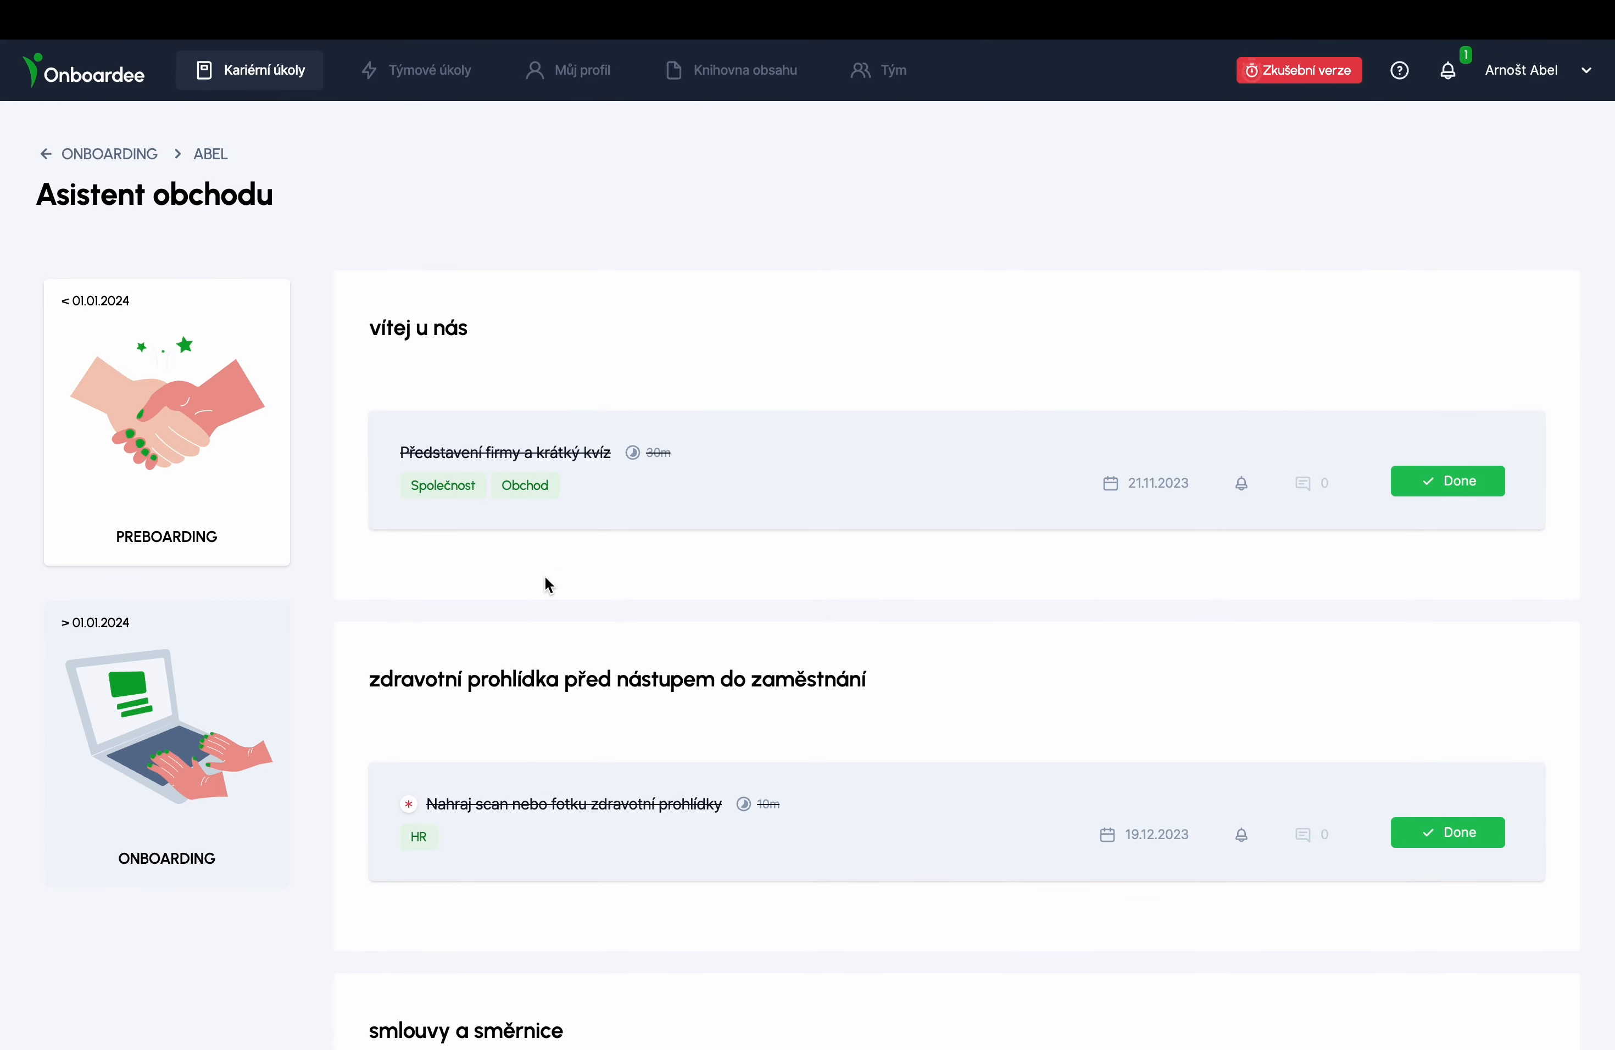
- Open the Přečti a podepiš smlouvu contract and read it down to the Ověřovací kód field
{"action": "scroll", "coordinate": [543, 576], "scroll_direction": "down", "scroll_amount": 6}
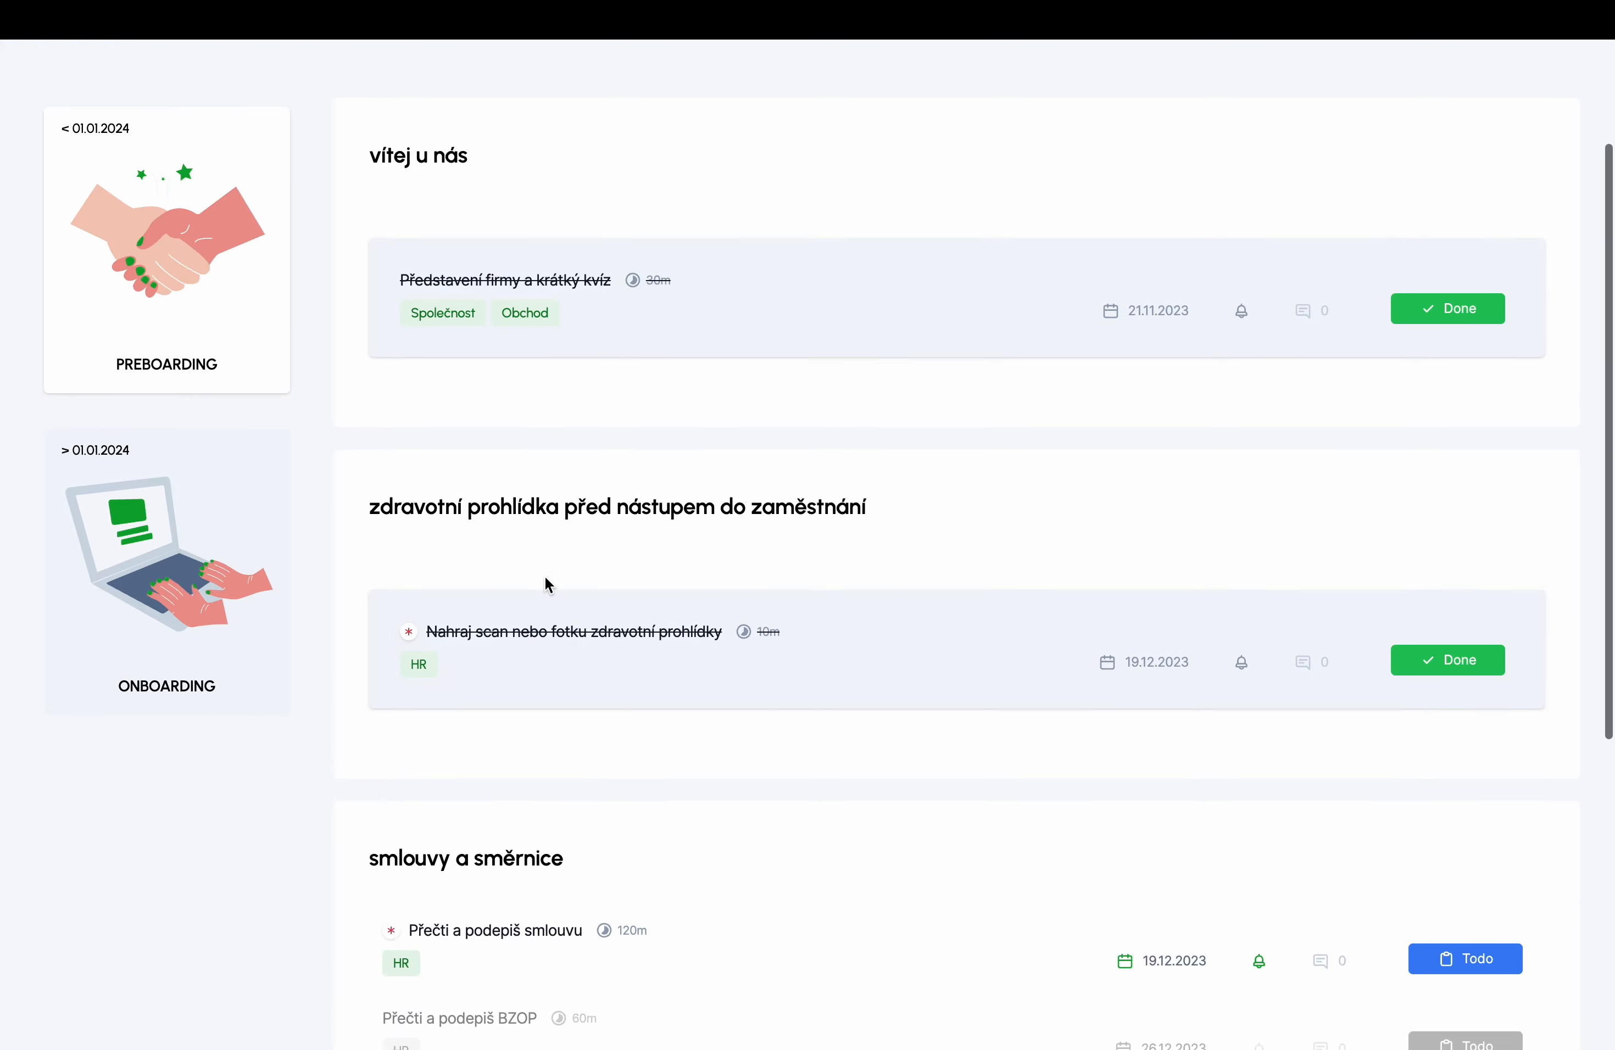
{"action": "left_click", "coordinate": [525, 633]}
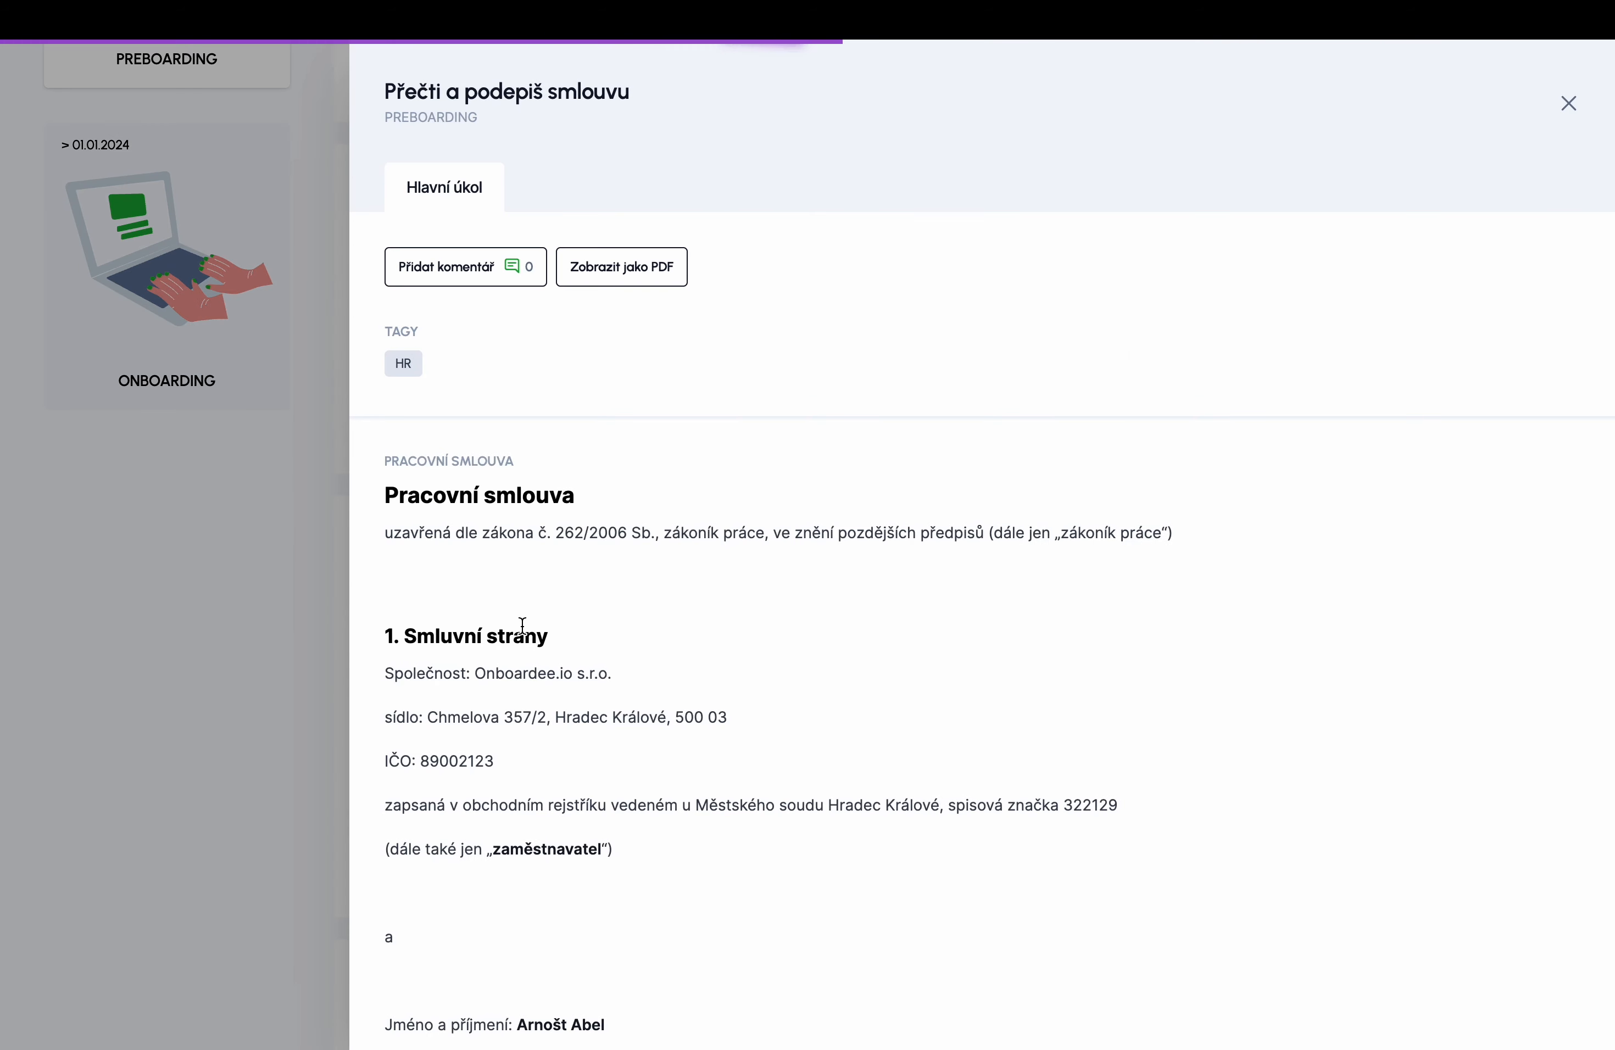
{"action": "scroll", "coordinate": [434, 573], "scroll_direction": "down", "scroll_amount": 5}
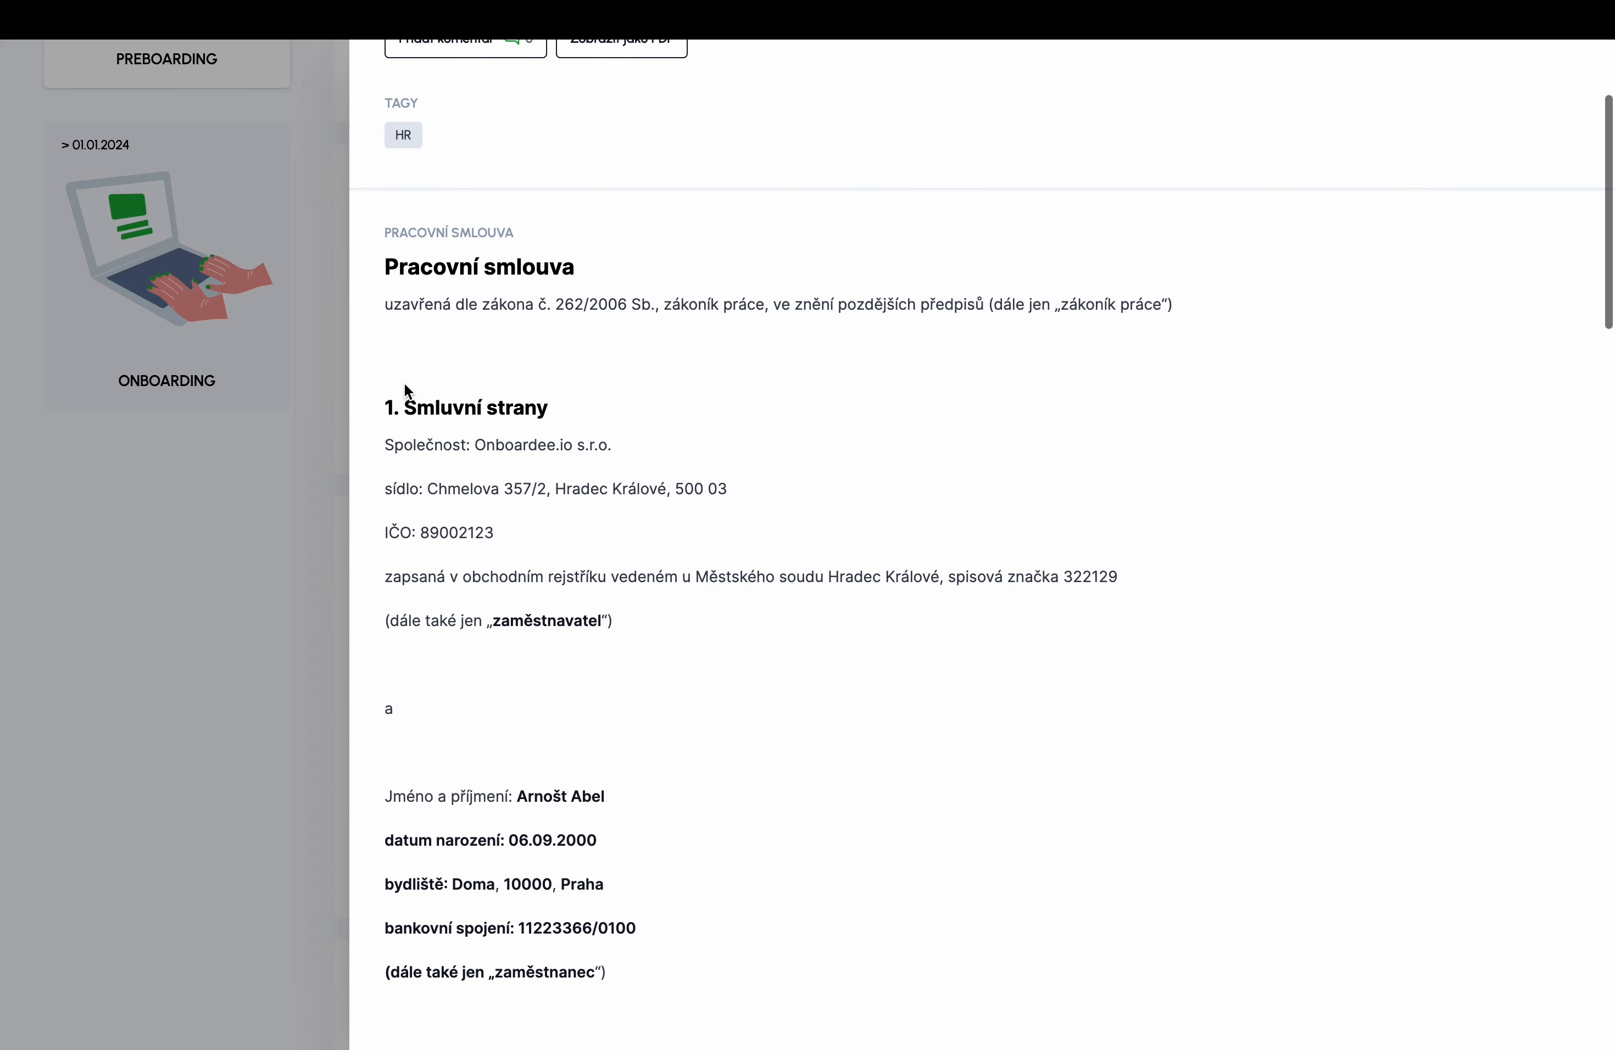
{"action": "scroll", "coordinate": [537, 472], "scroll_direction": "down", "scroll_amount": 2}
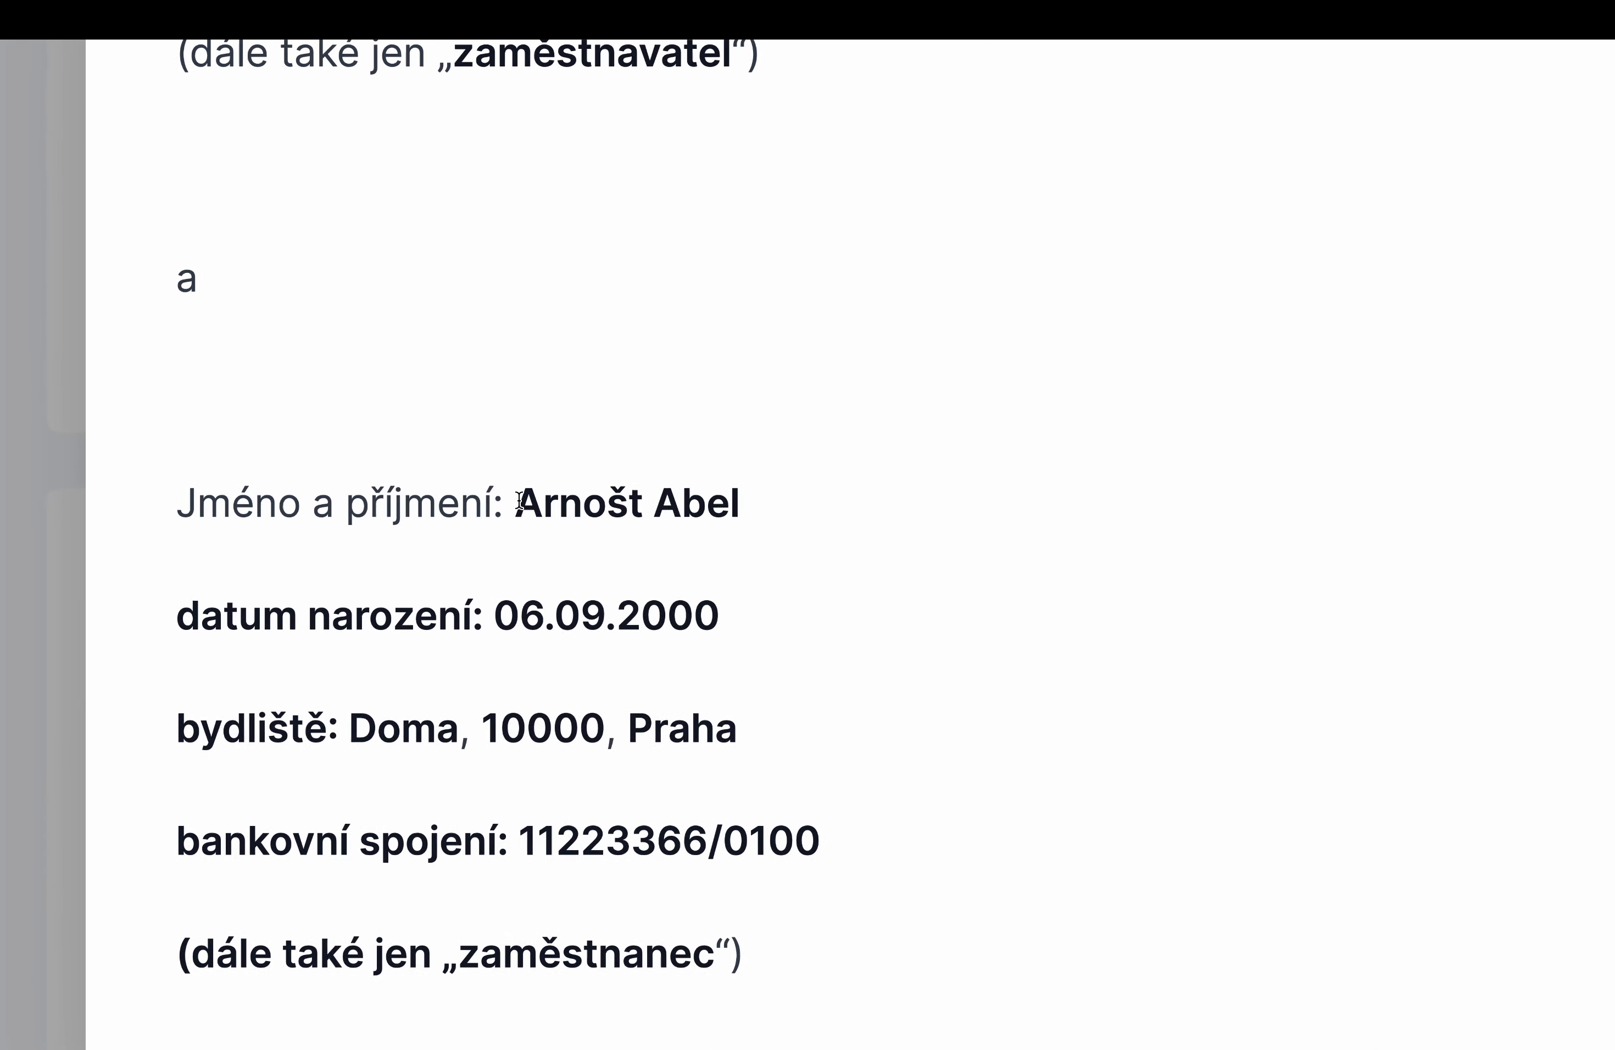
{"action": "left_click_drag", "start_coordinate": [509, 503], "coordinate": [747, 515]}
{"action": "left_click_drag", "start_coordinate": [505, 604], "coordinate": [740, 634]}
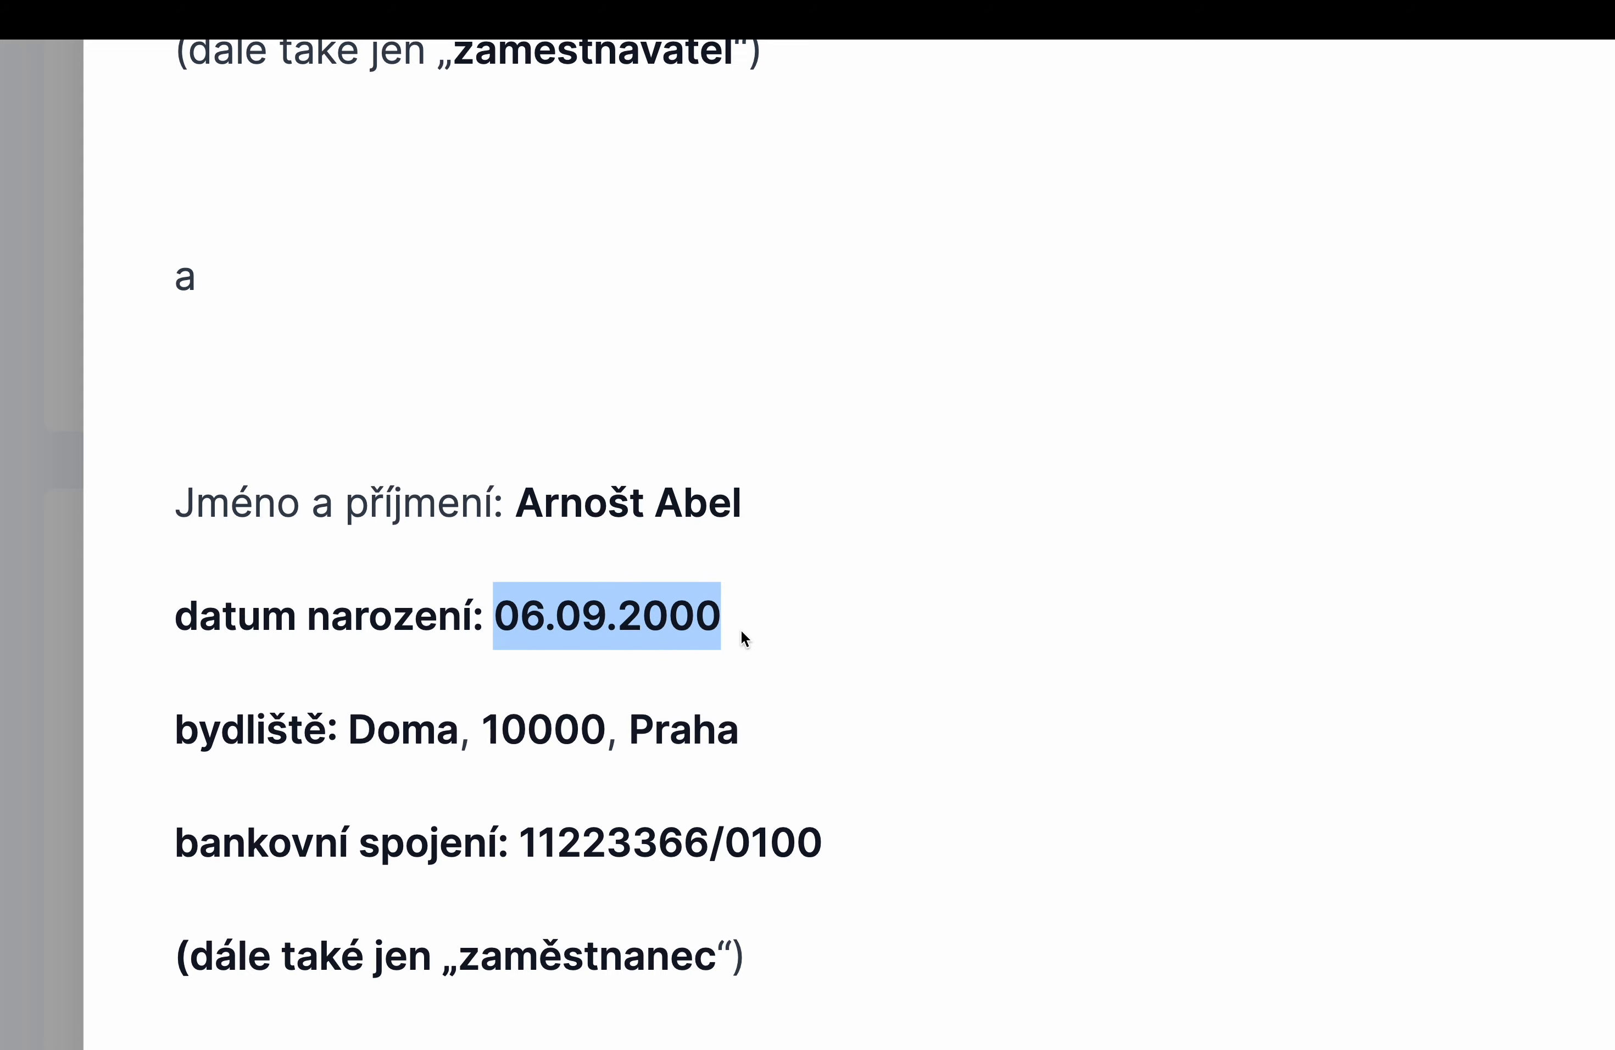
{"action": "scroll", "coordinate": [741, 630], "scroll_direction": "down", "scroll_amount": 2}
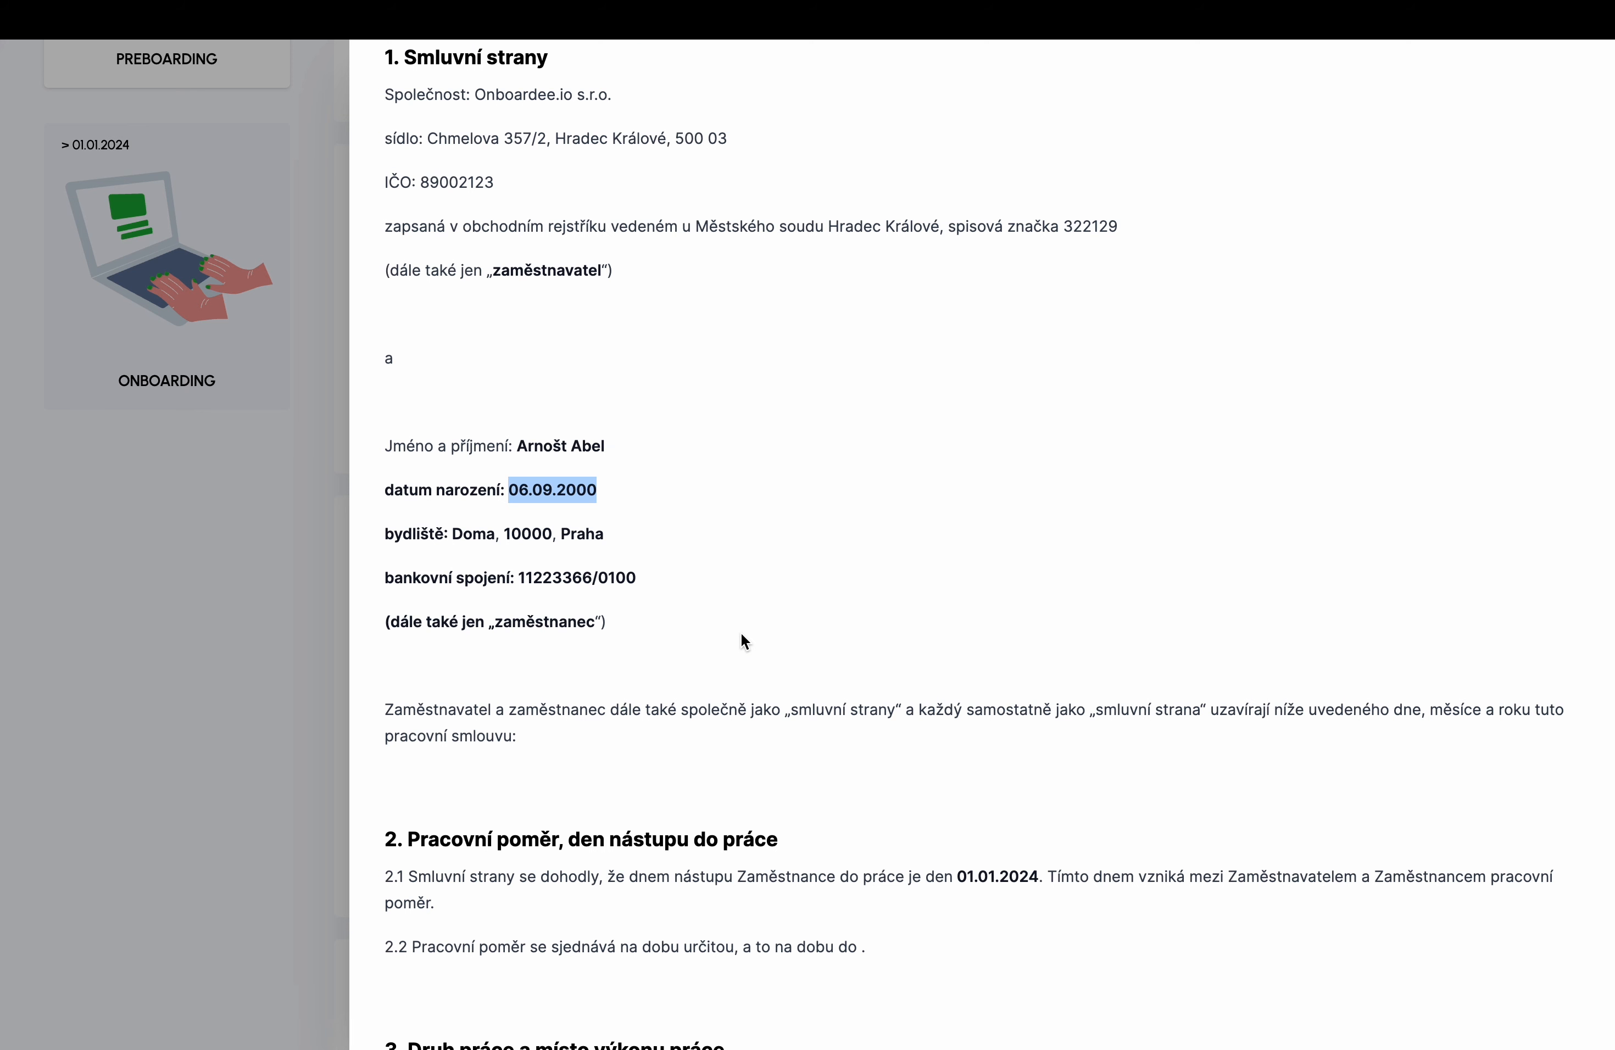
{"action": "scroll", "coordinate": [1026, 759], "scroll_direction": "down", "scroll_amount": 4}
{"action": "left_click_drag", "start_coordinate": [959, 592], "coordinate": [1053, 595]}
{"action": "scroll", "coordinate": [1033, 600], "scroll_direction": "down", "scroll_amount": 1}
{"action": "scroll", "coordinate": [1036, 597], "scroll_direction": "down", "scroll_amount": 12}
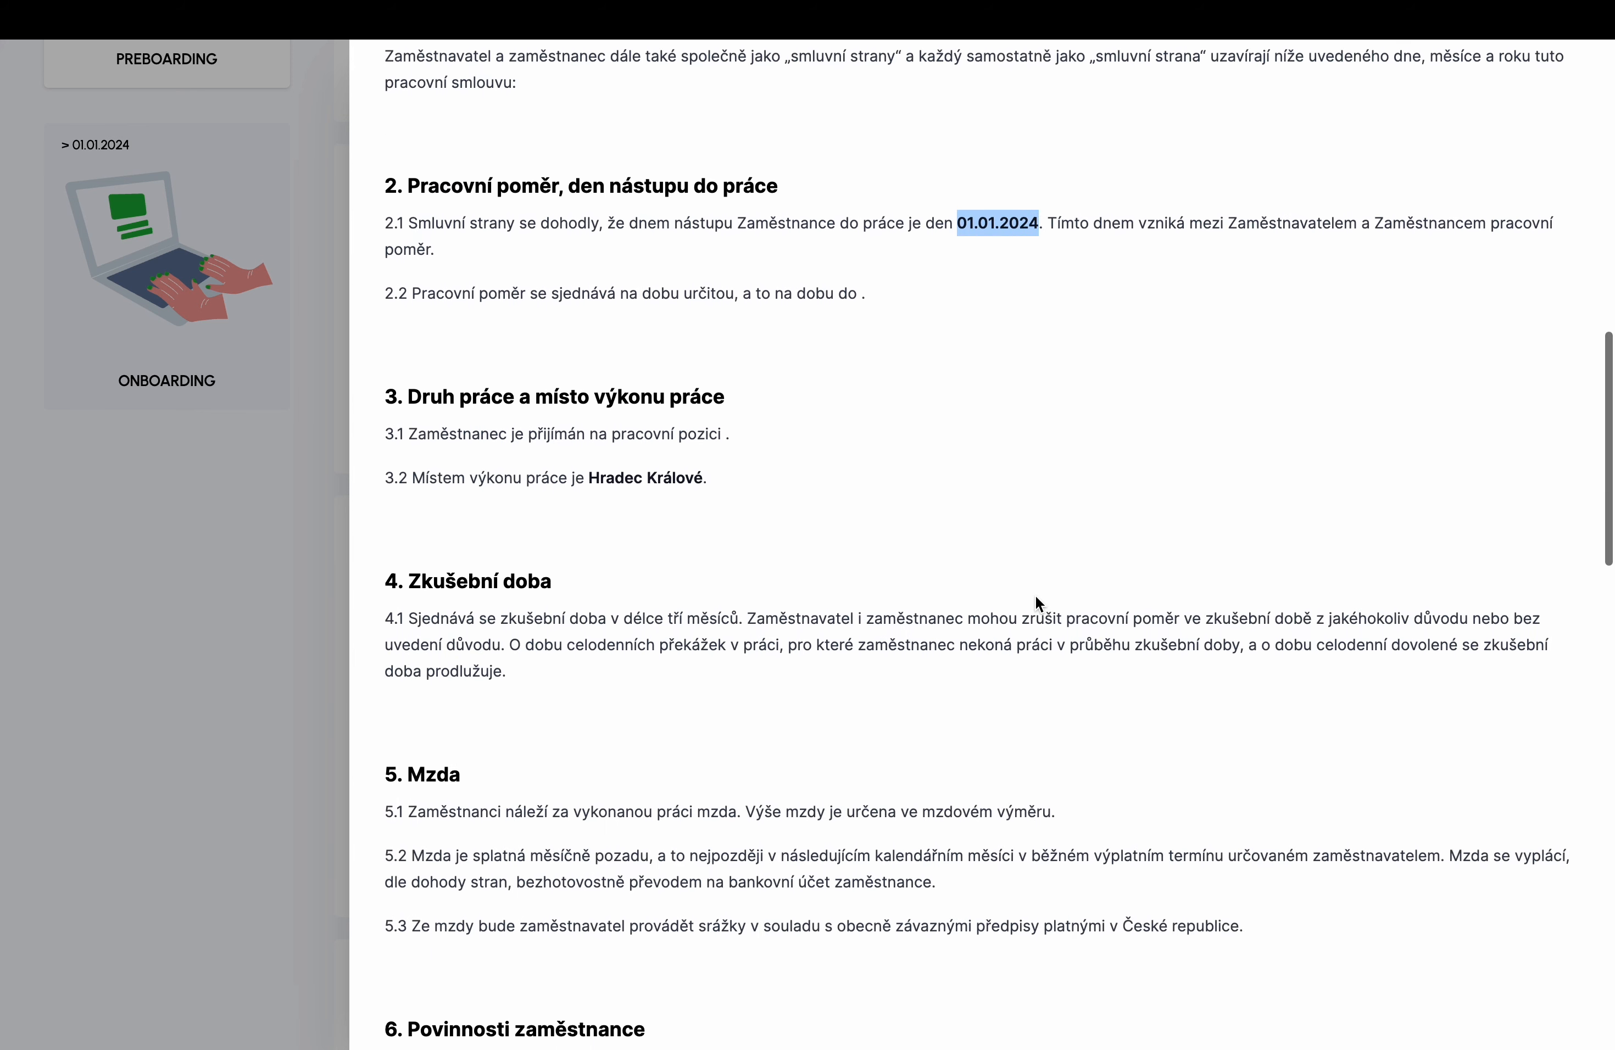
{"action": "scroll", "coordinate": [1036, 598], "scroll_direction": "down", "scroll_amount": 20}
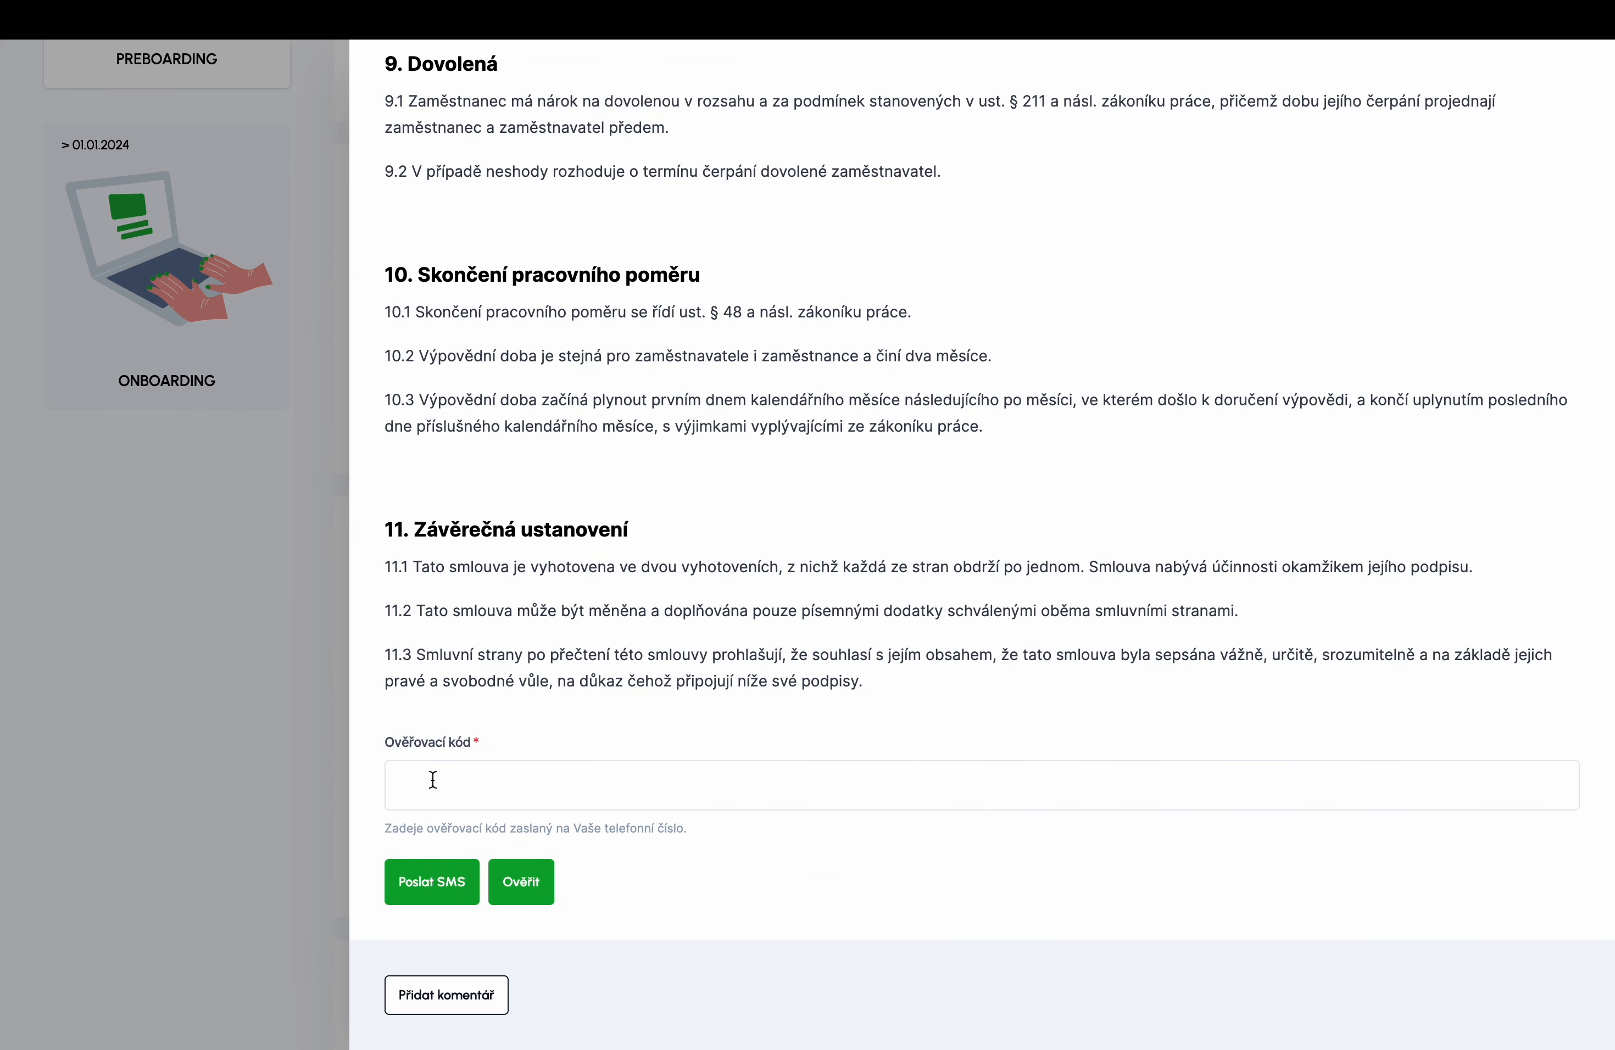
- Sign Přečti a podepiš smlouvu with the SMS verification code so the task shows Done
{"action": "left_click", "coordinate": [431, 896]}
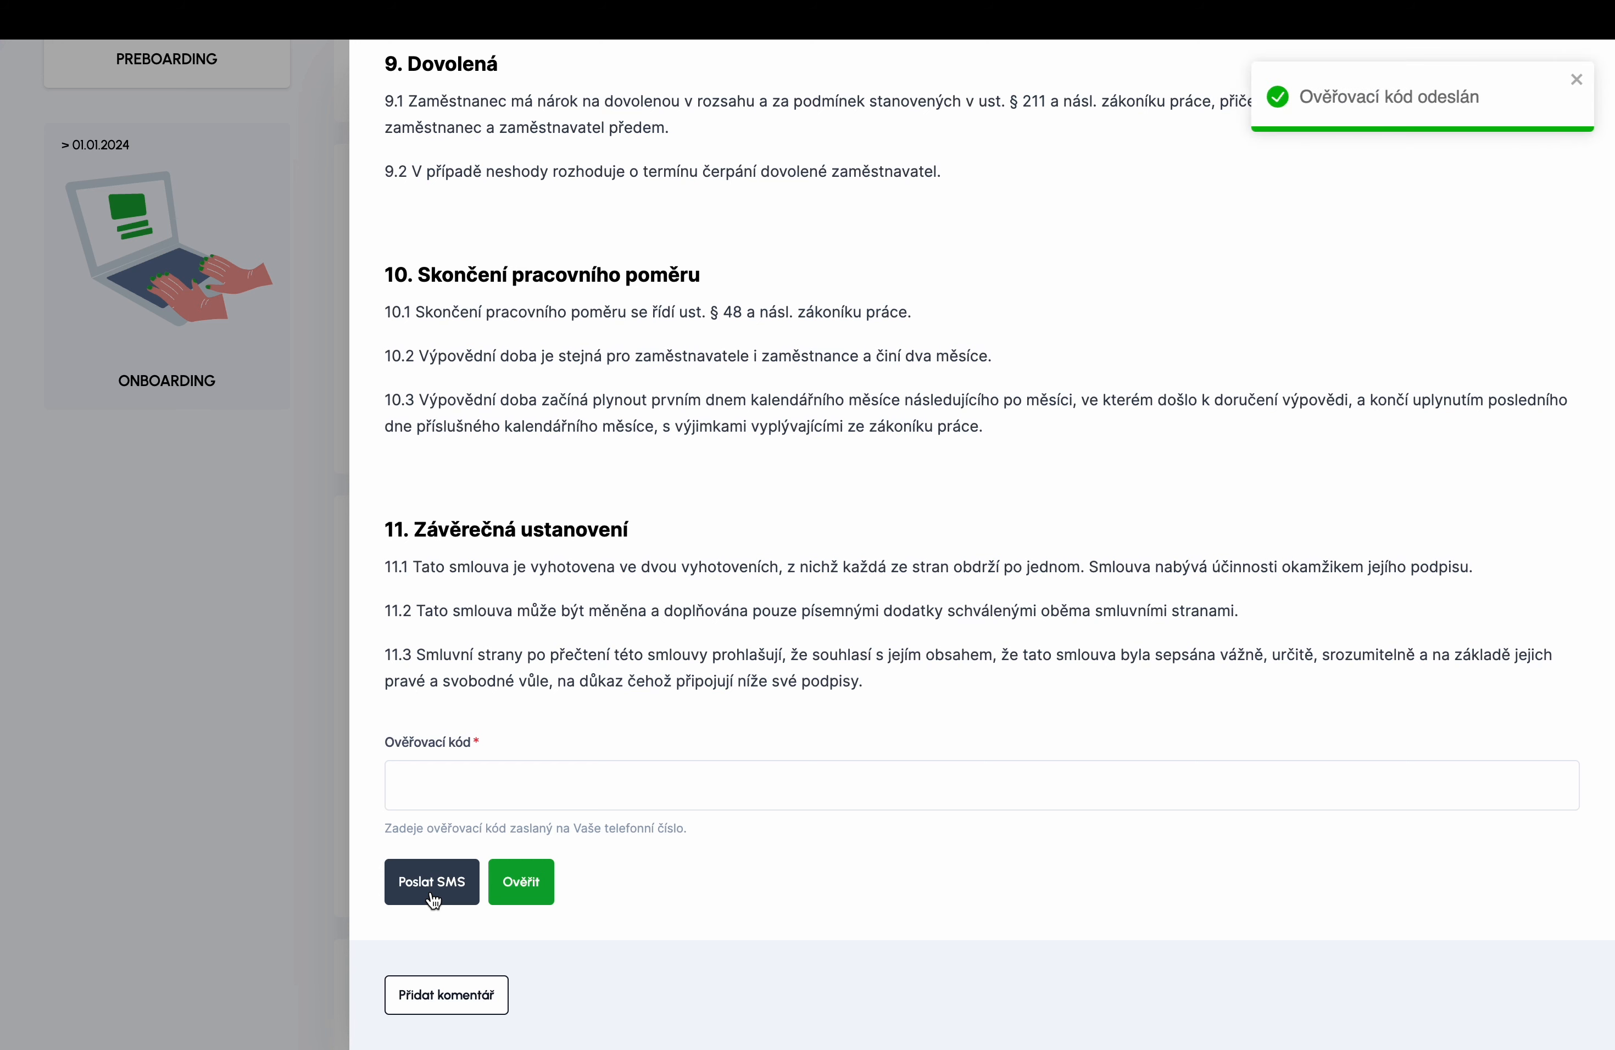
{"action": "left_click", "coordinate": [480, 781]}
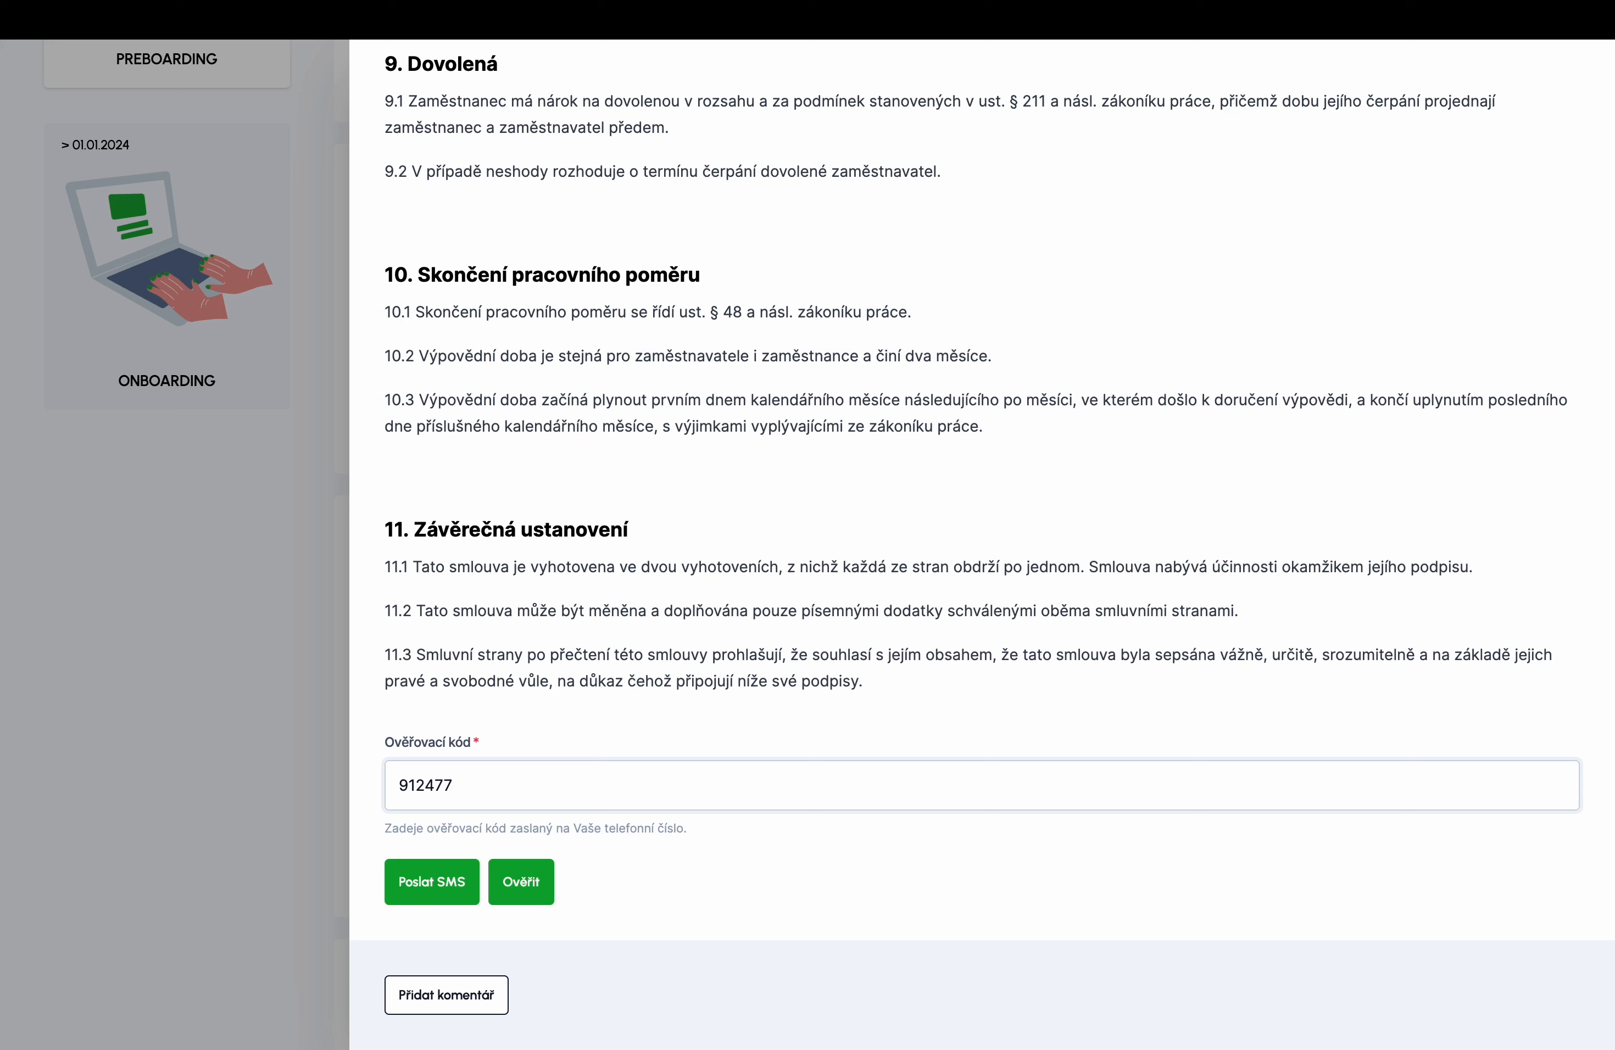
{"action": "left_click", "coordinate": [550, 882]}
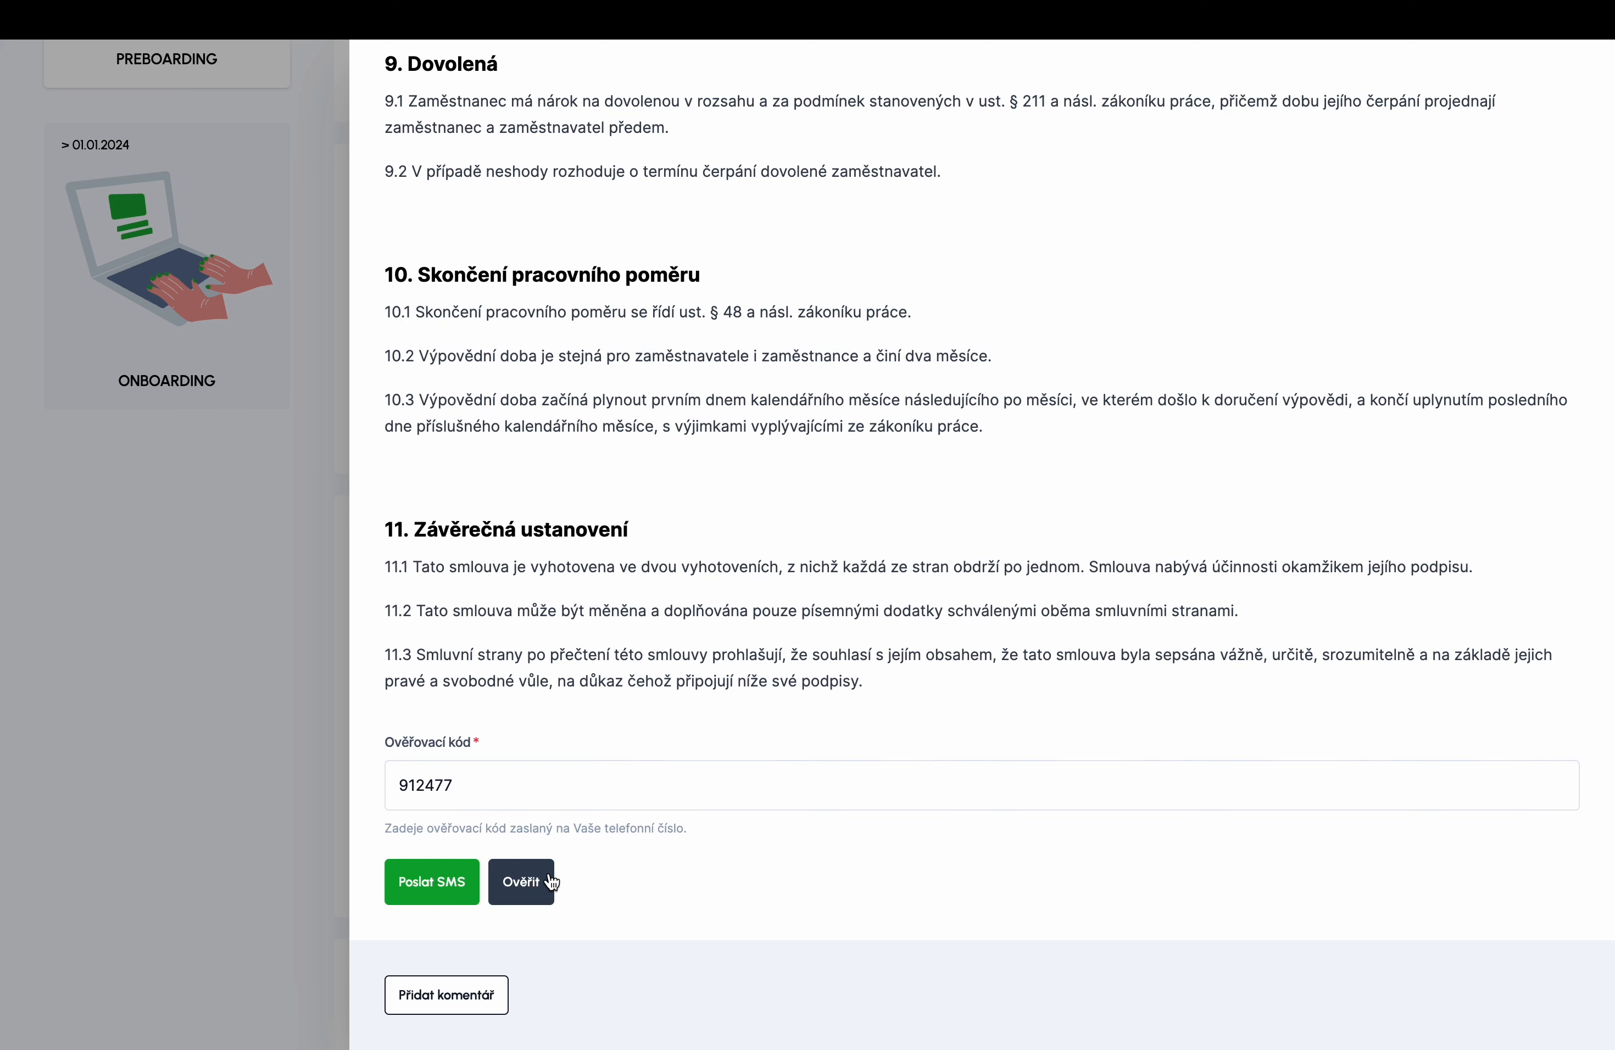
{"action": "scroll", "coordinate": [549, 873], "scroll_direction": "down", "scroll_amount": 5}
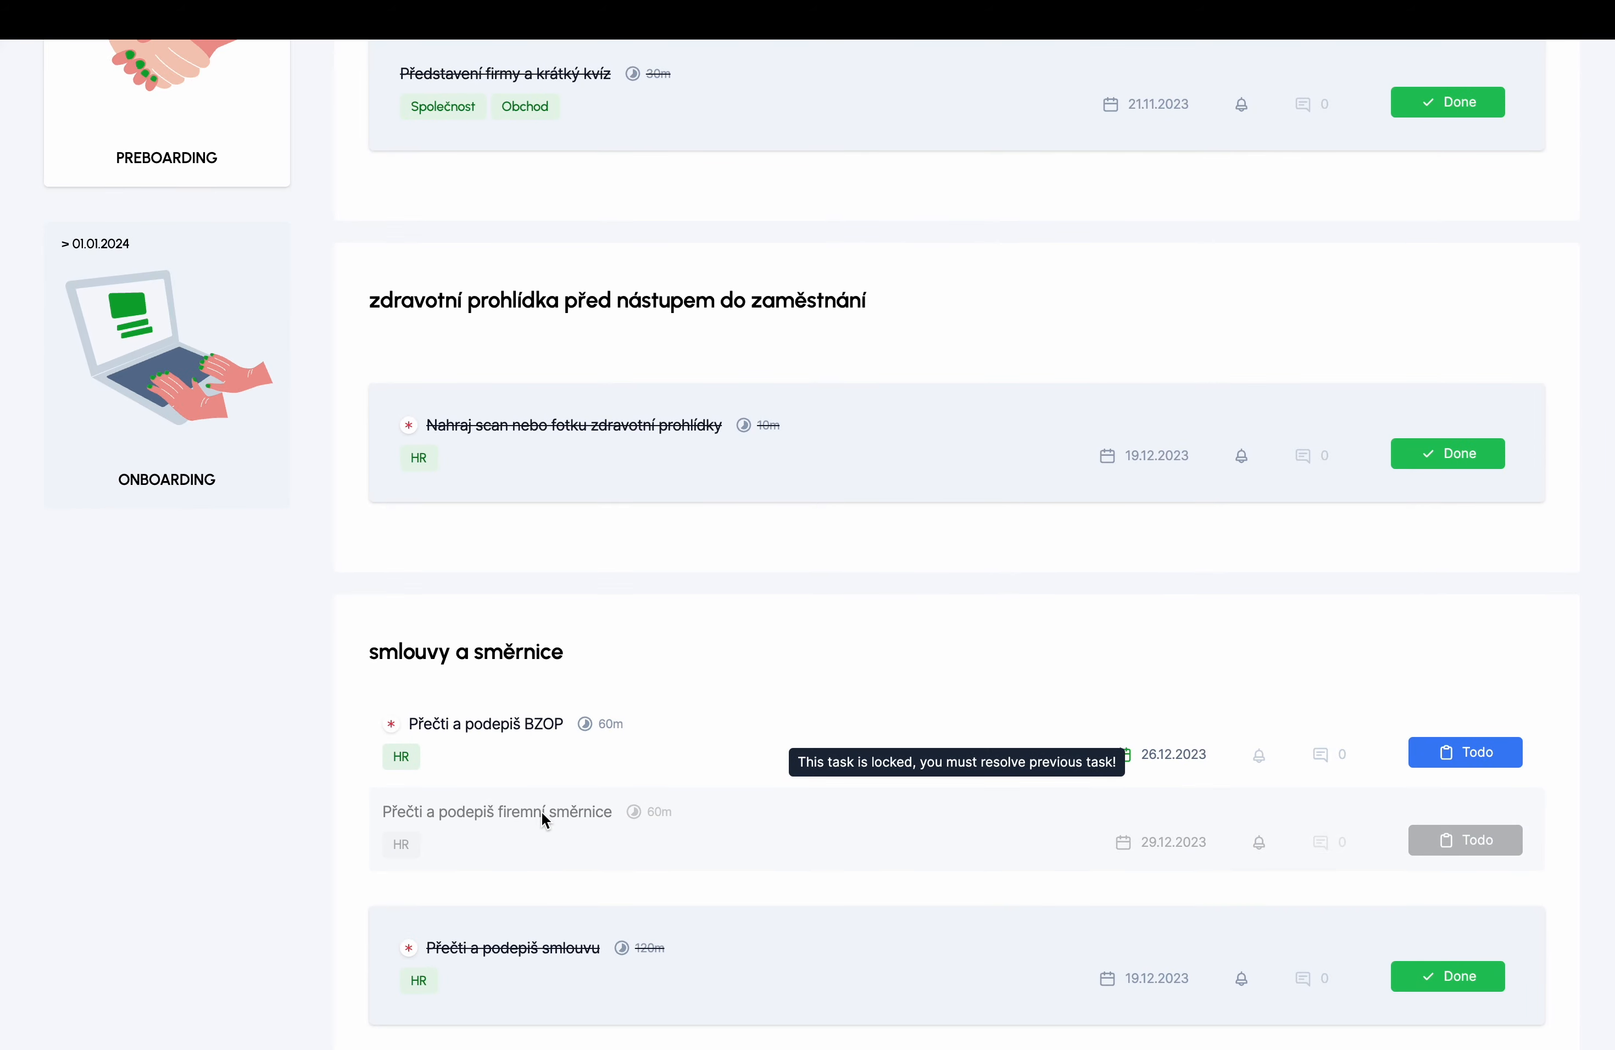
- Open the completed Přečti a podepiš smlouvu task, scroll to the signature block, then reopen it
{"action": "scroll", "coordinate": [542, 811], "scroll_direction": "down", "scroll_amount": 3}
{"action": "left_click", "coordinate": [534, 790]}
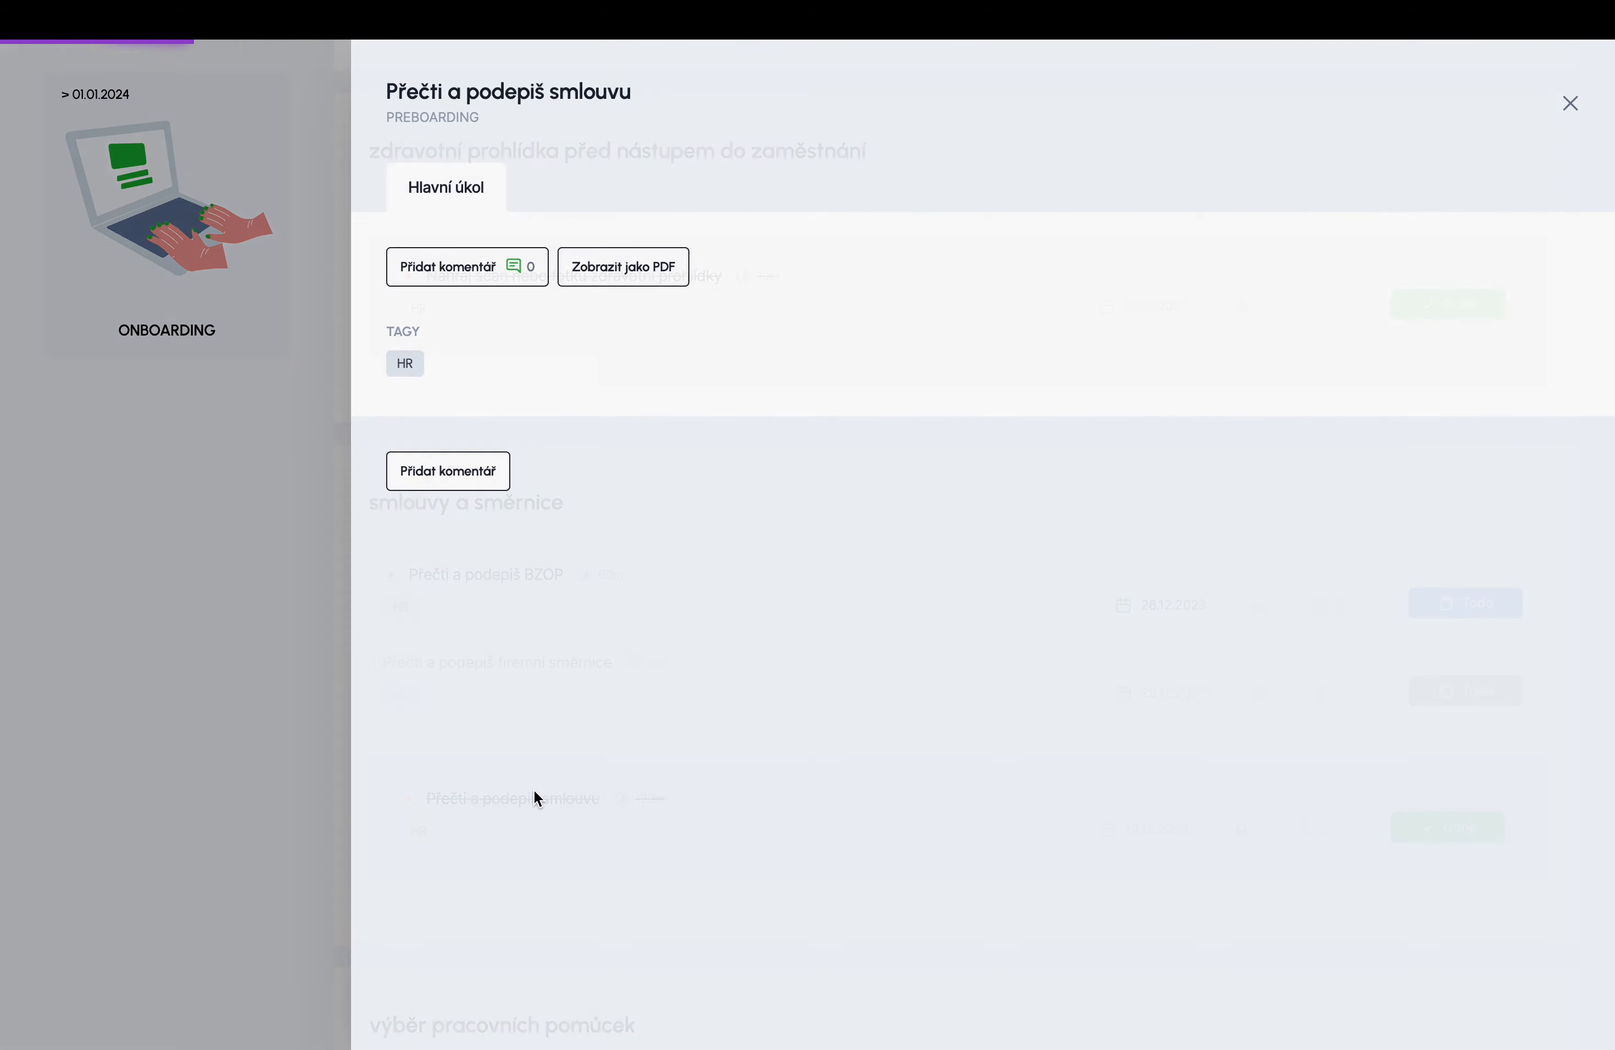
{"action": "scroll", "coordinate": [722, 693], "scroll_direction": "down", "scroll_amount": 15}
{"action": "scroll", "coordinate": [722, 693], "scroll_direction": "down", "scroll_amount": 9}
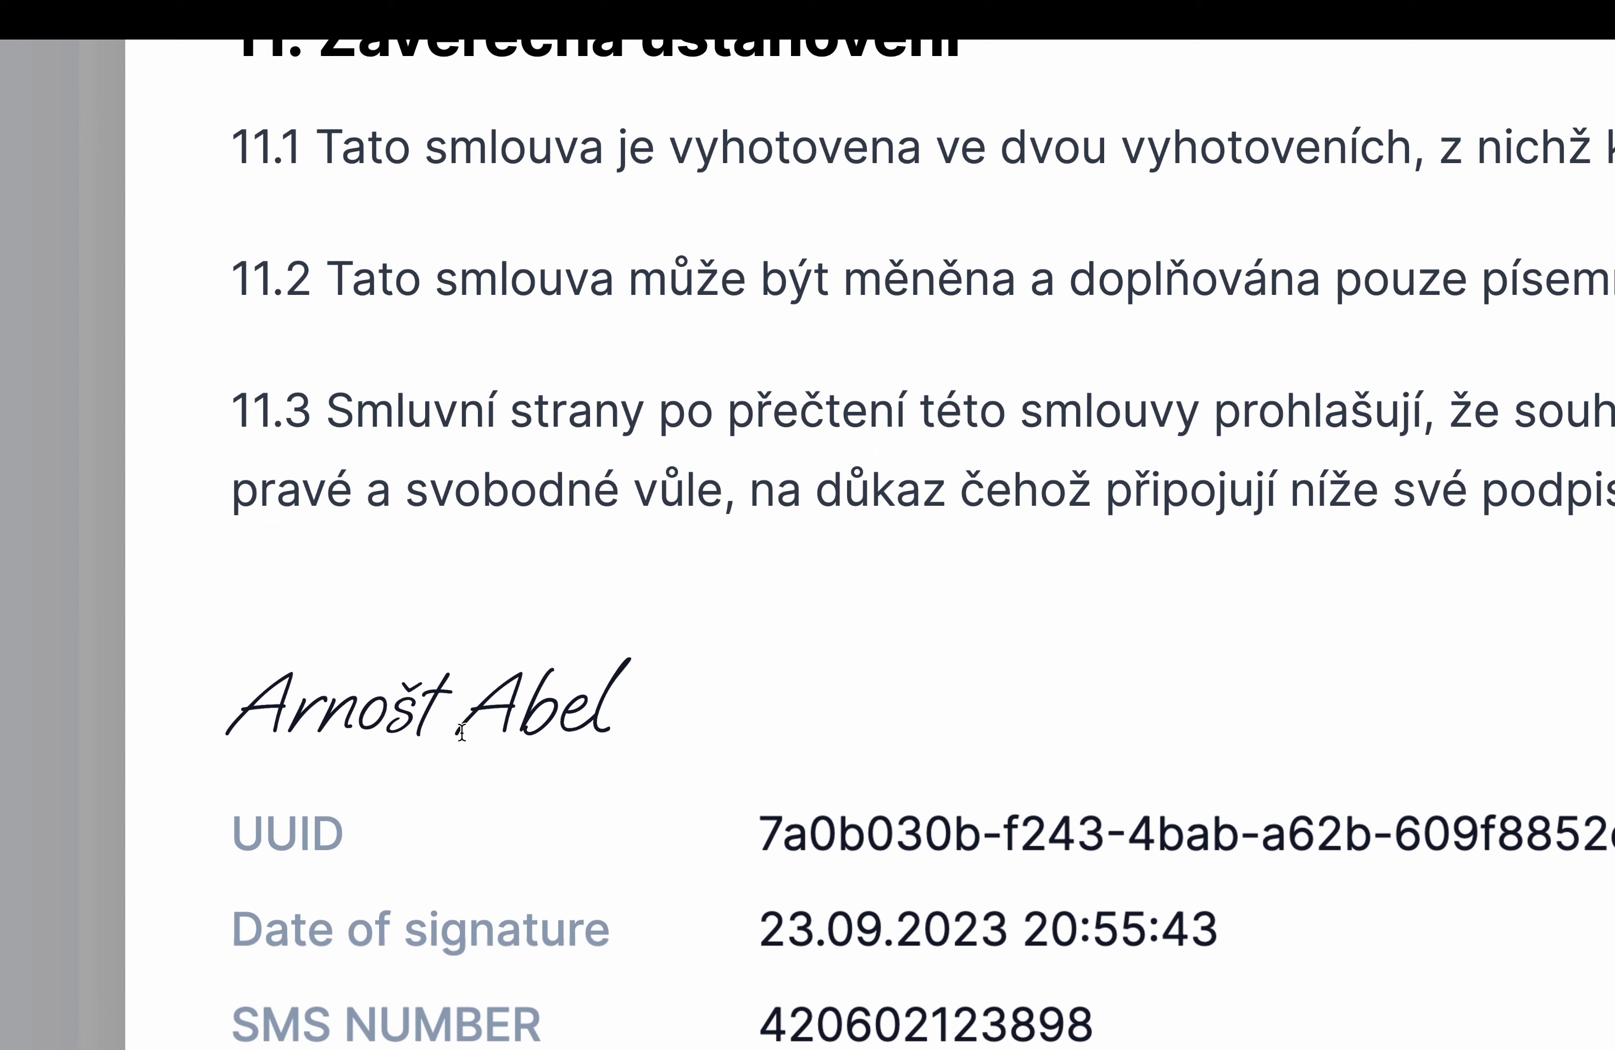
{"action": "scroll", "coordinate": [603, 711], "scroll_direction": "down", "scroll_amount": 4}
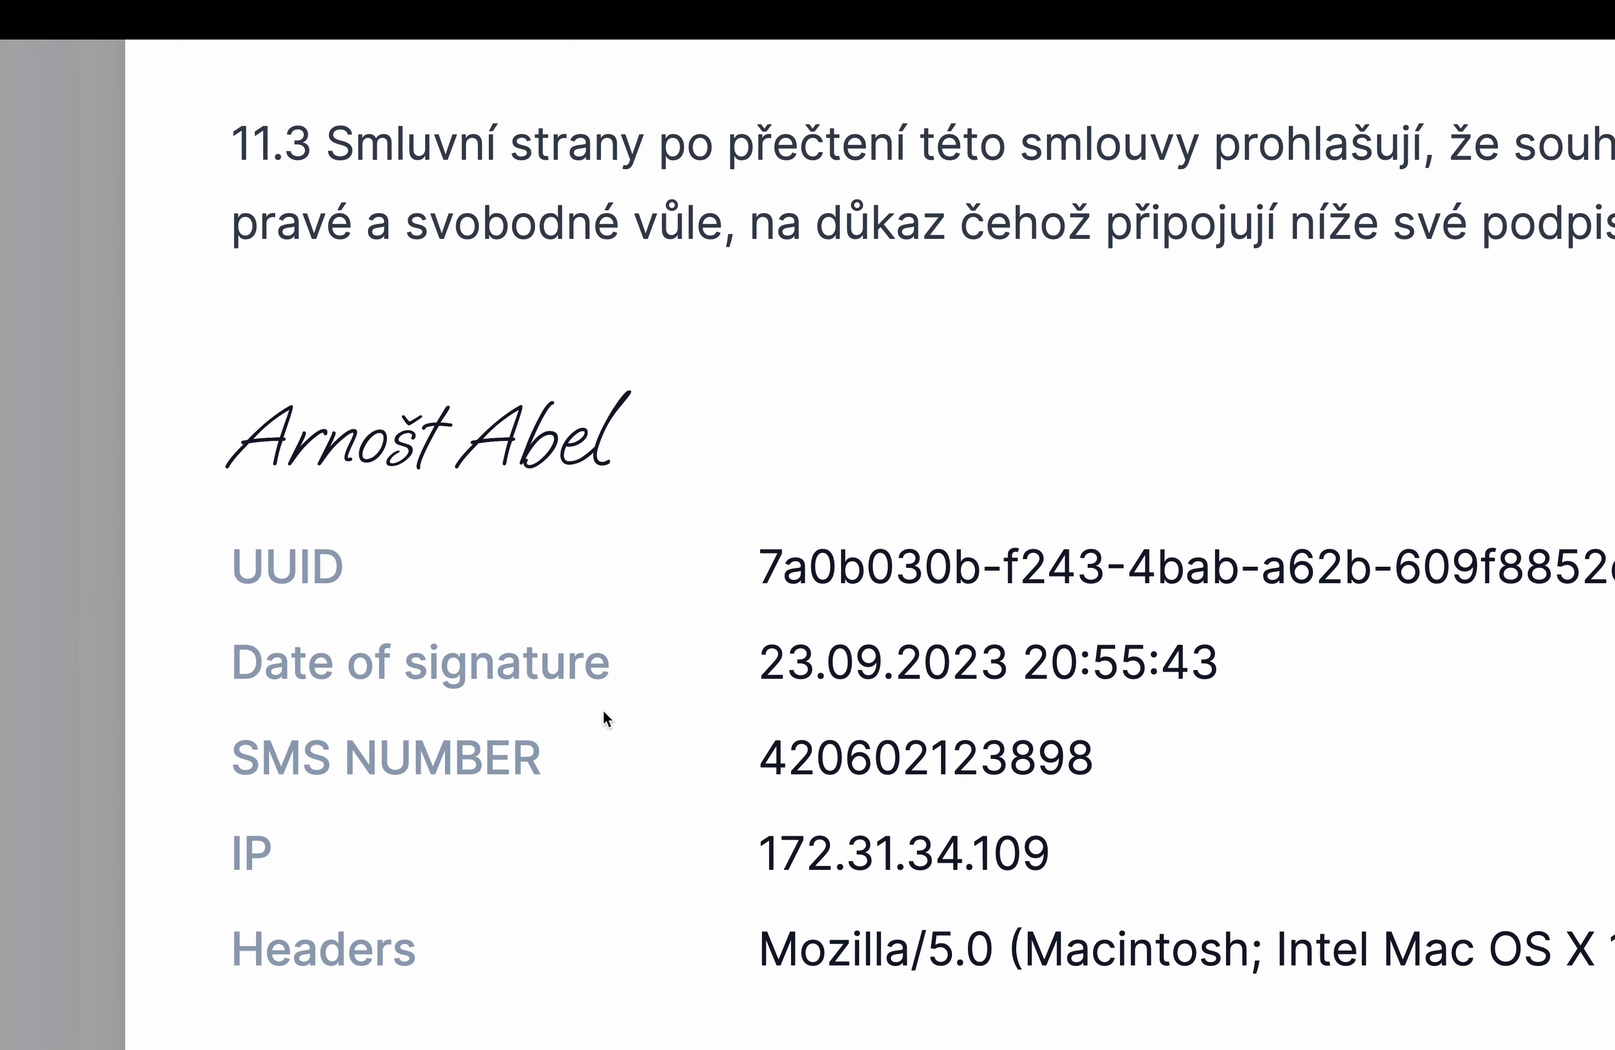
{"action": "scroll", "coordinate": [546, 737], "scroll_direction": "down", "scroll_amount": 1}
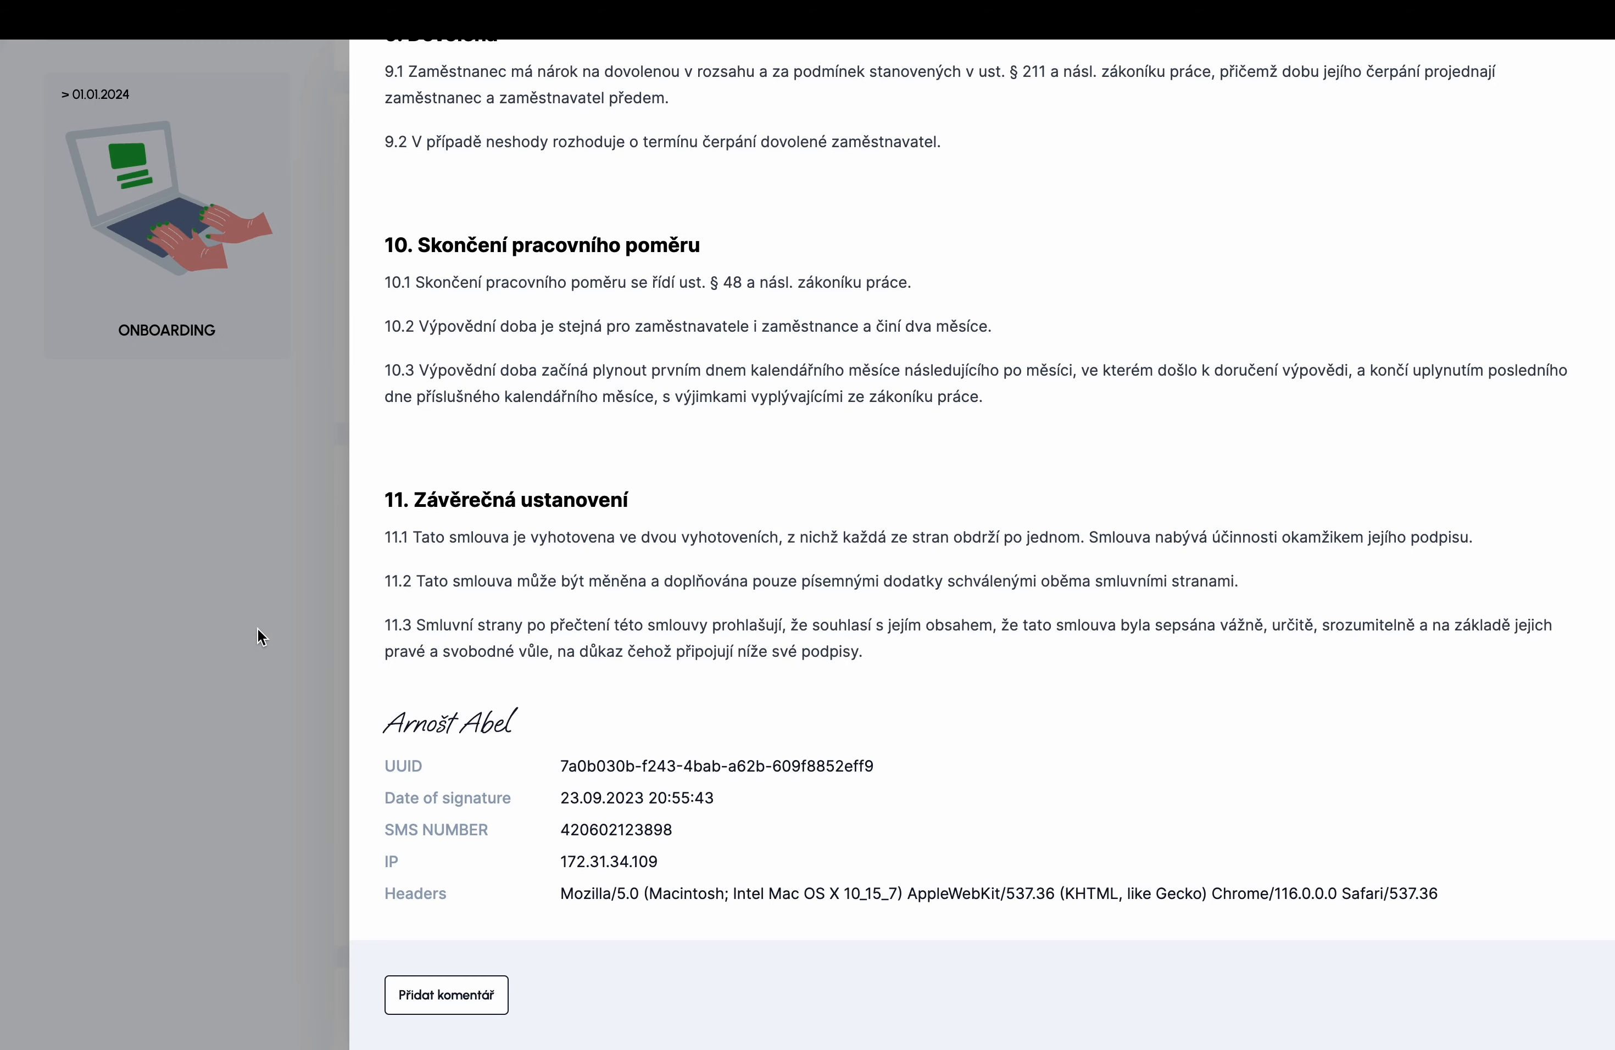
{"action": "left_click", "coordinate": [262, 636]}
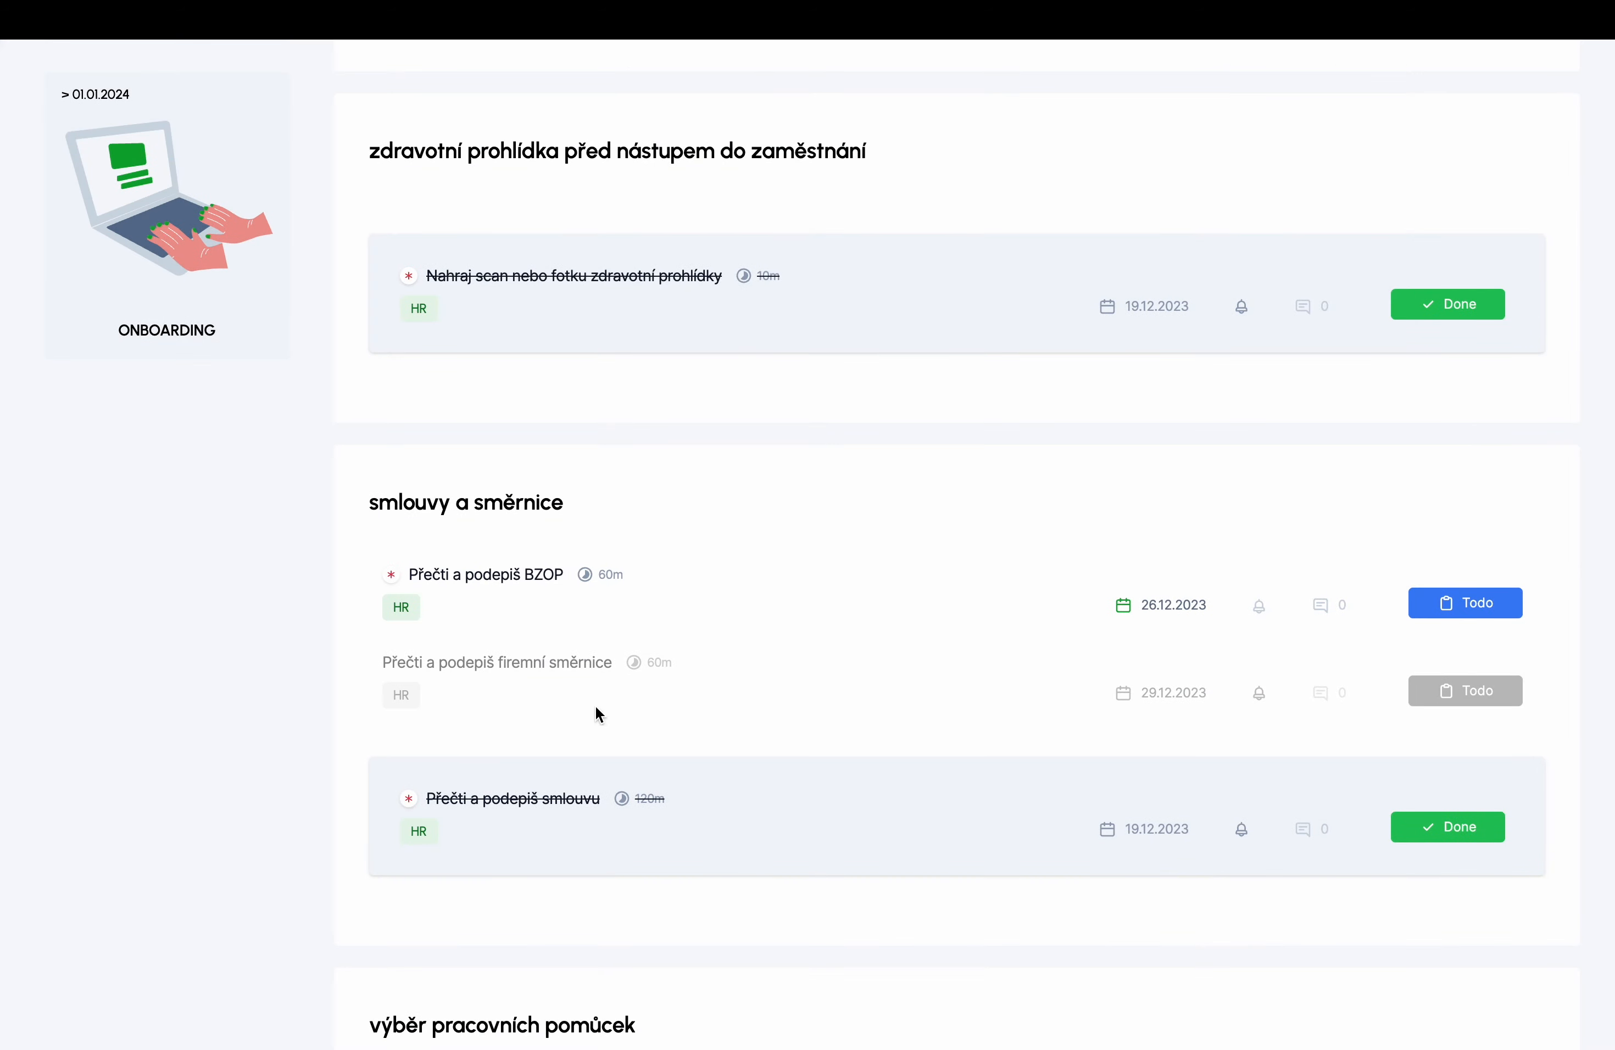
{"action": "left_click", "coordinate": [547, 806]}
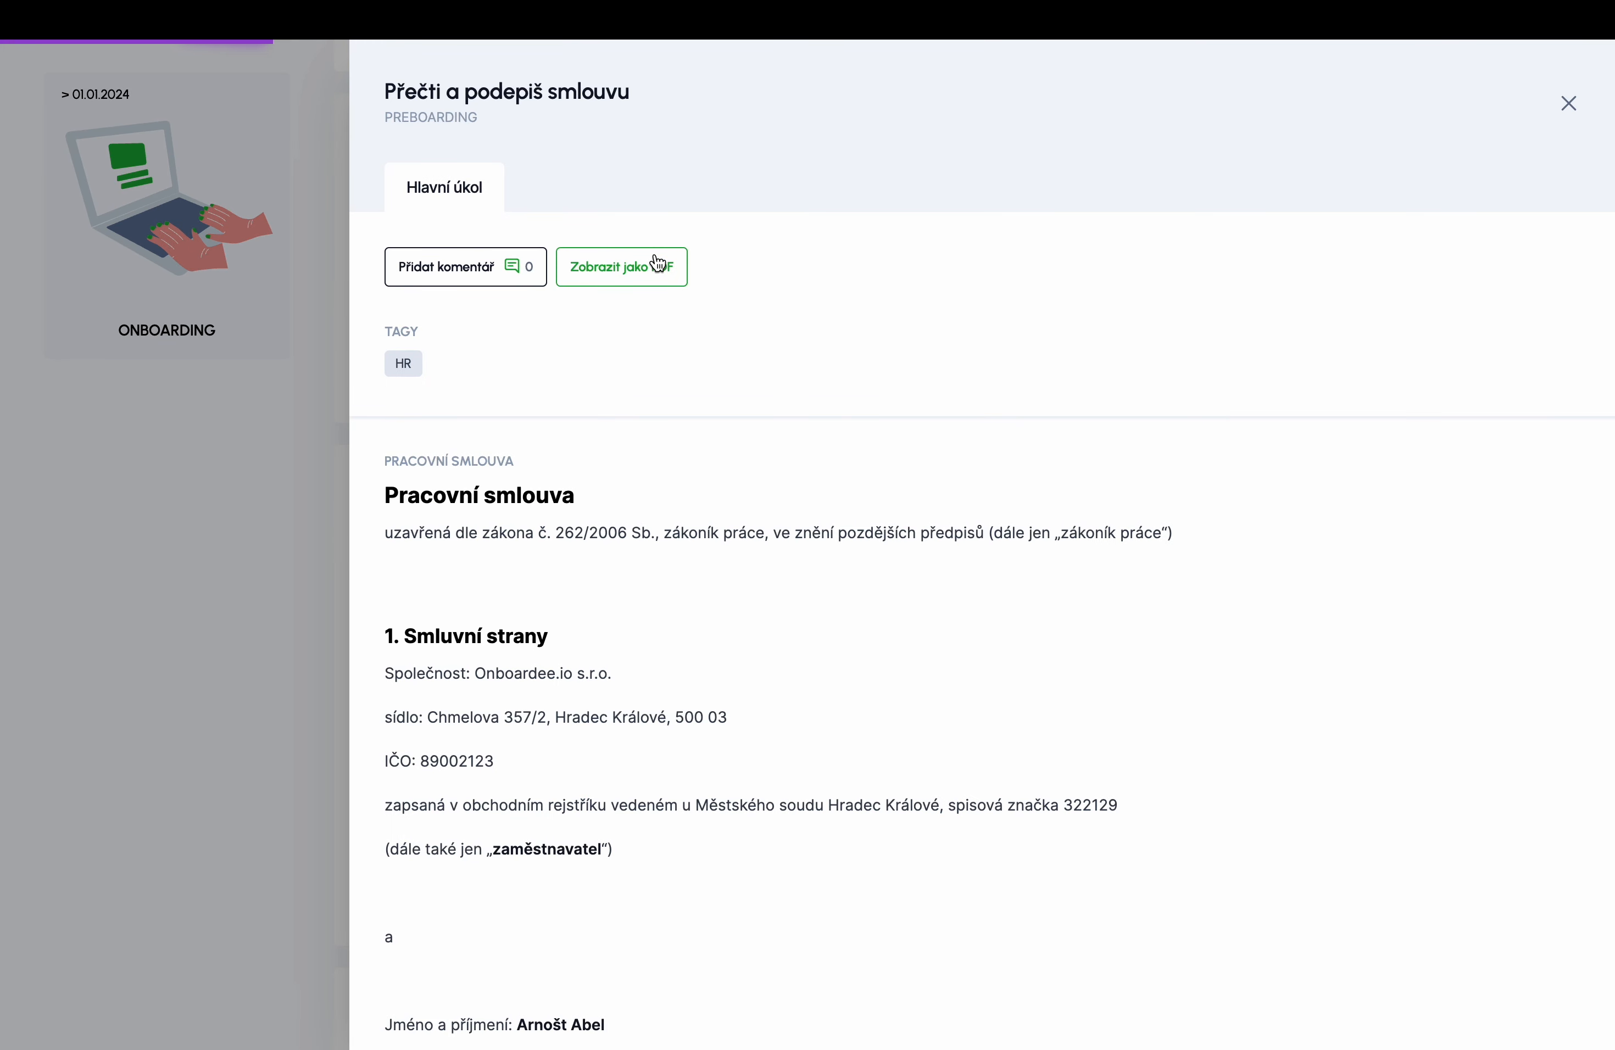
- View the signed contract as a 4-page PDF, then close the task details
{"action": "left_click", "coordinate": [659, 265]}
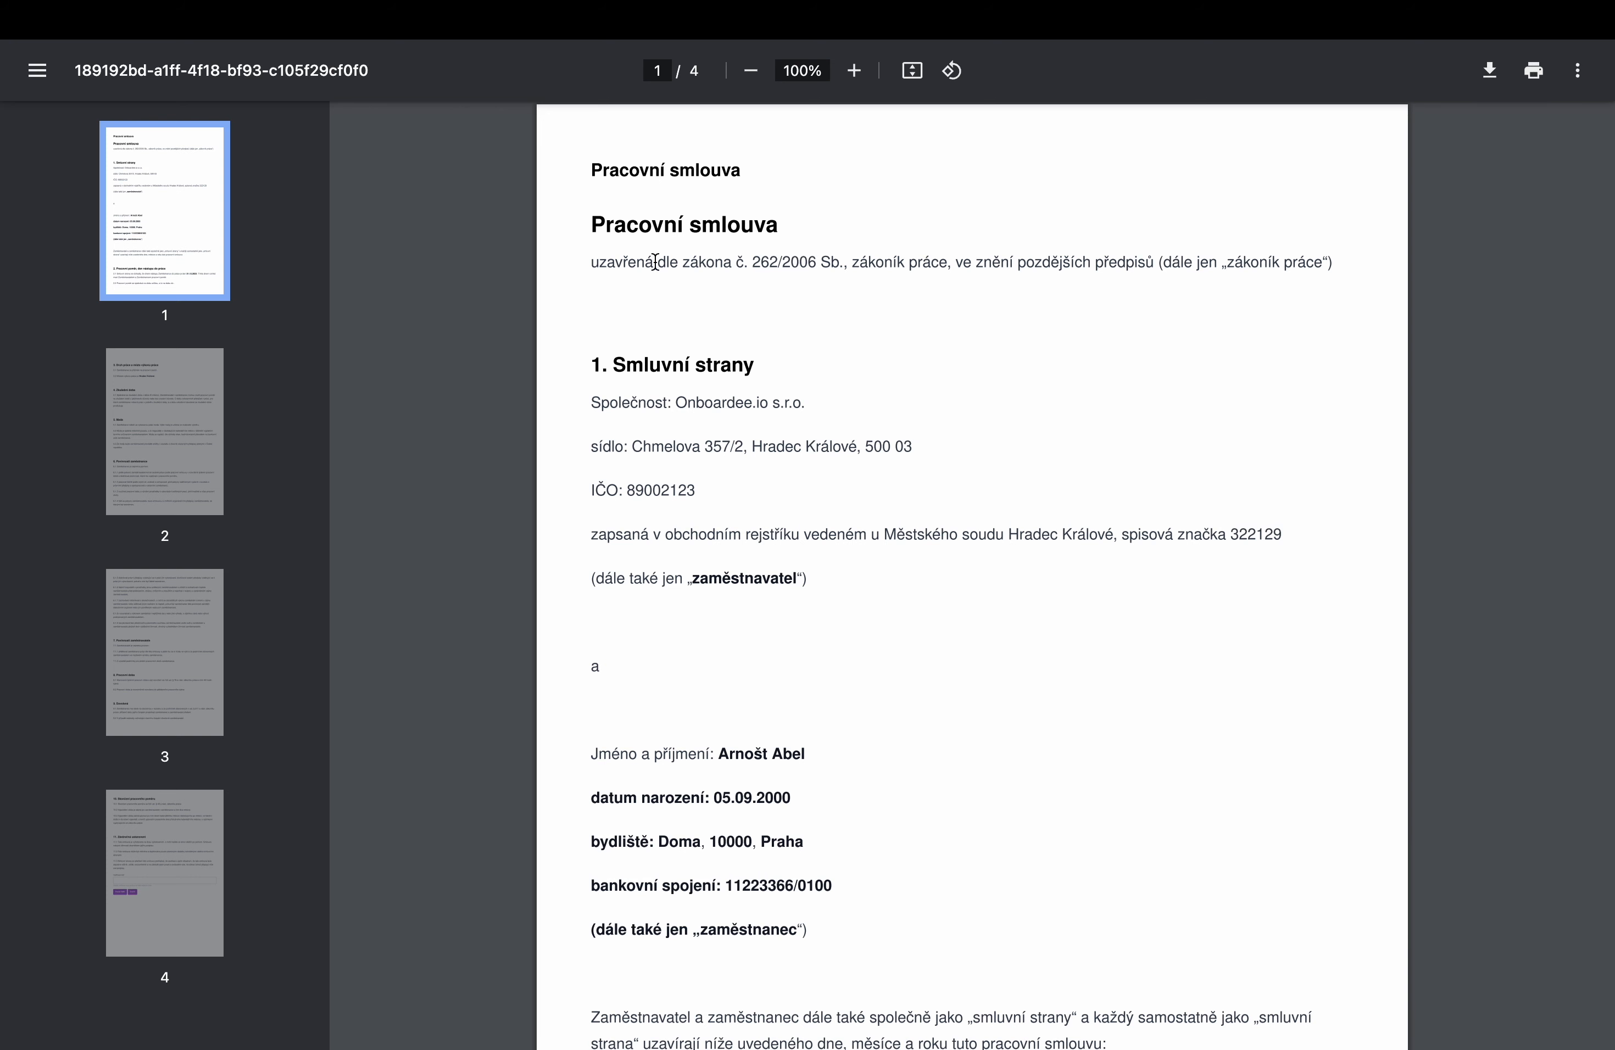
{"action": "key", "text": "super+w"}
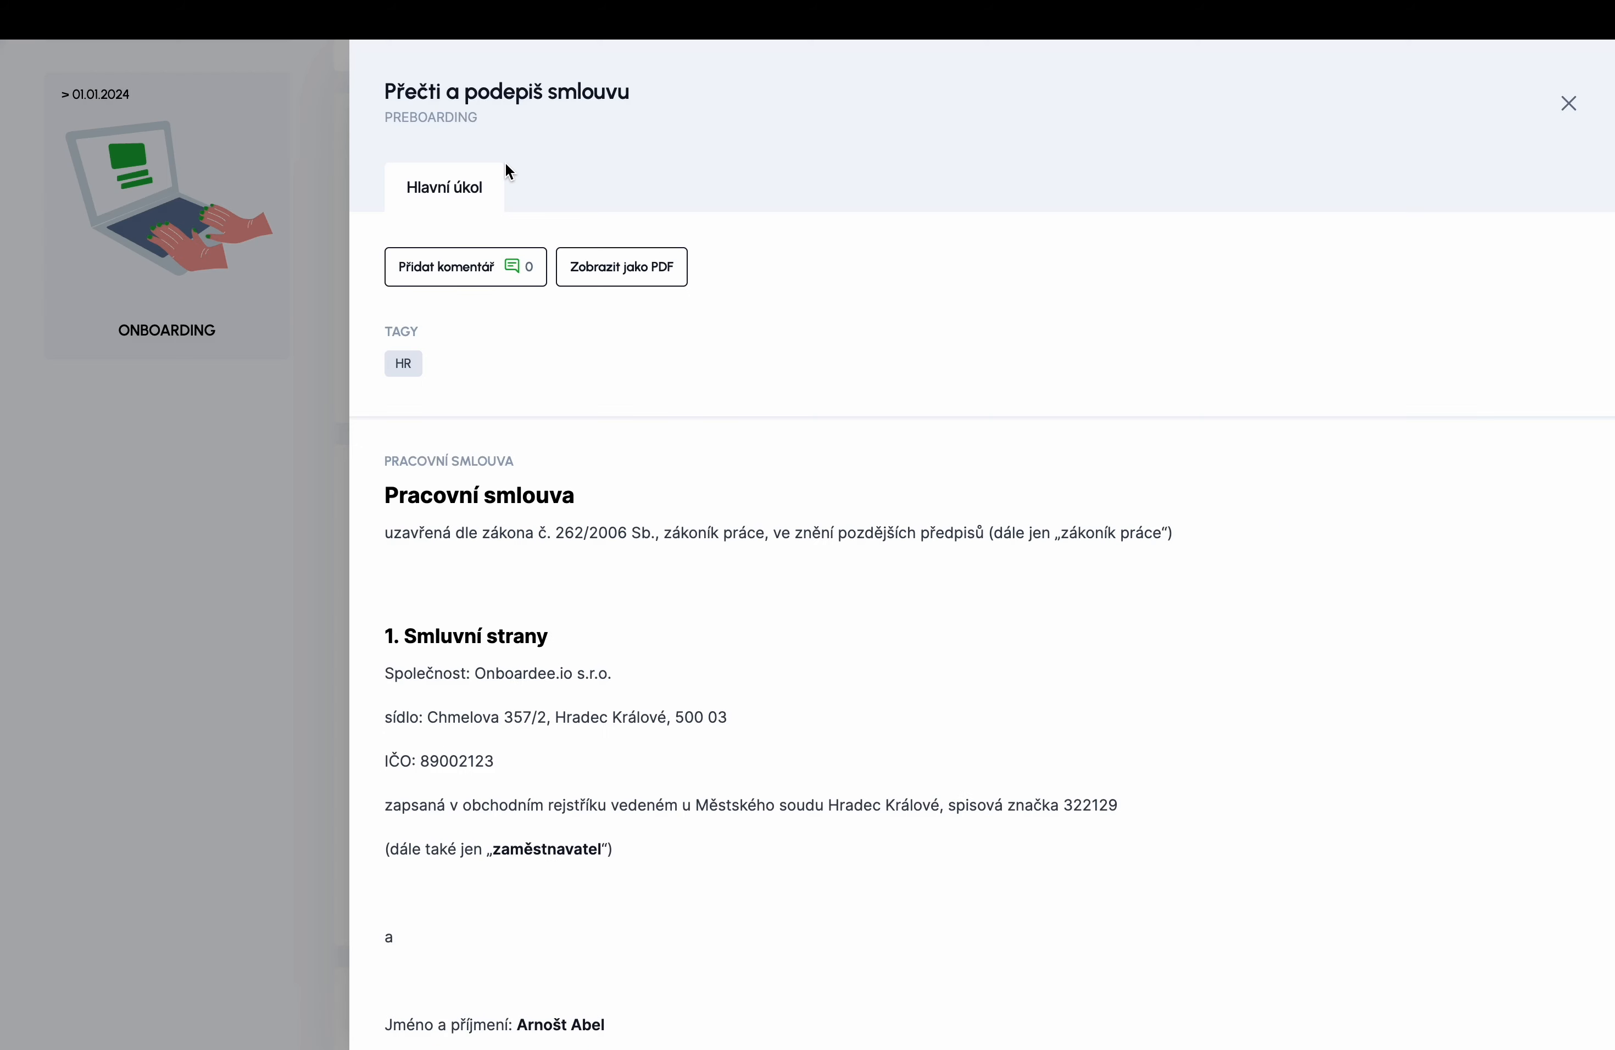
{"action": "left_click", "coordinate": [1568, 105]}
{"action": "scroll", "coordinate": [978, 455], "scroll_direction": "down", "scroll_amount": 3}
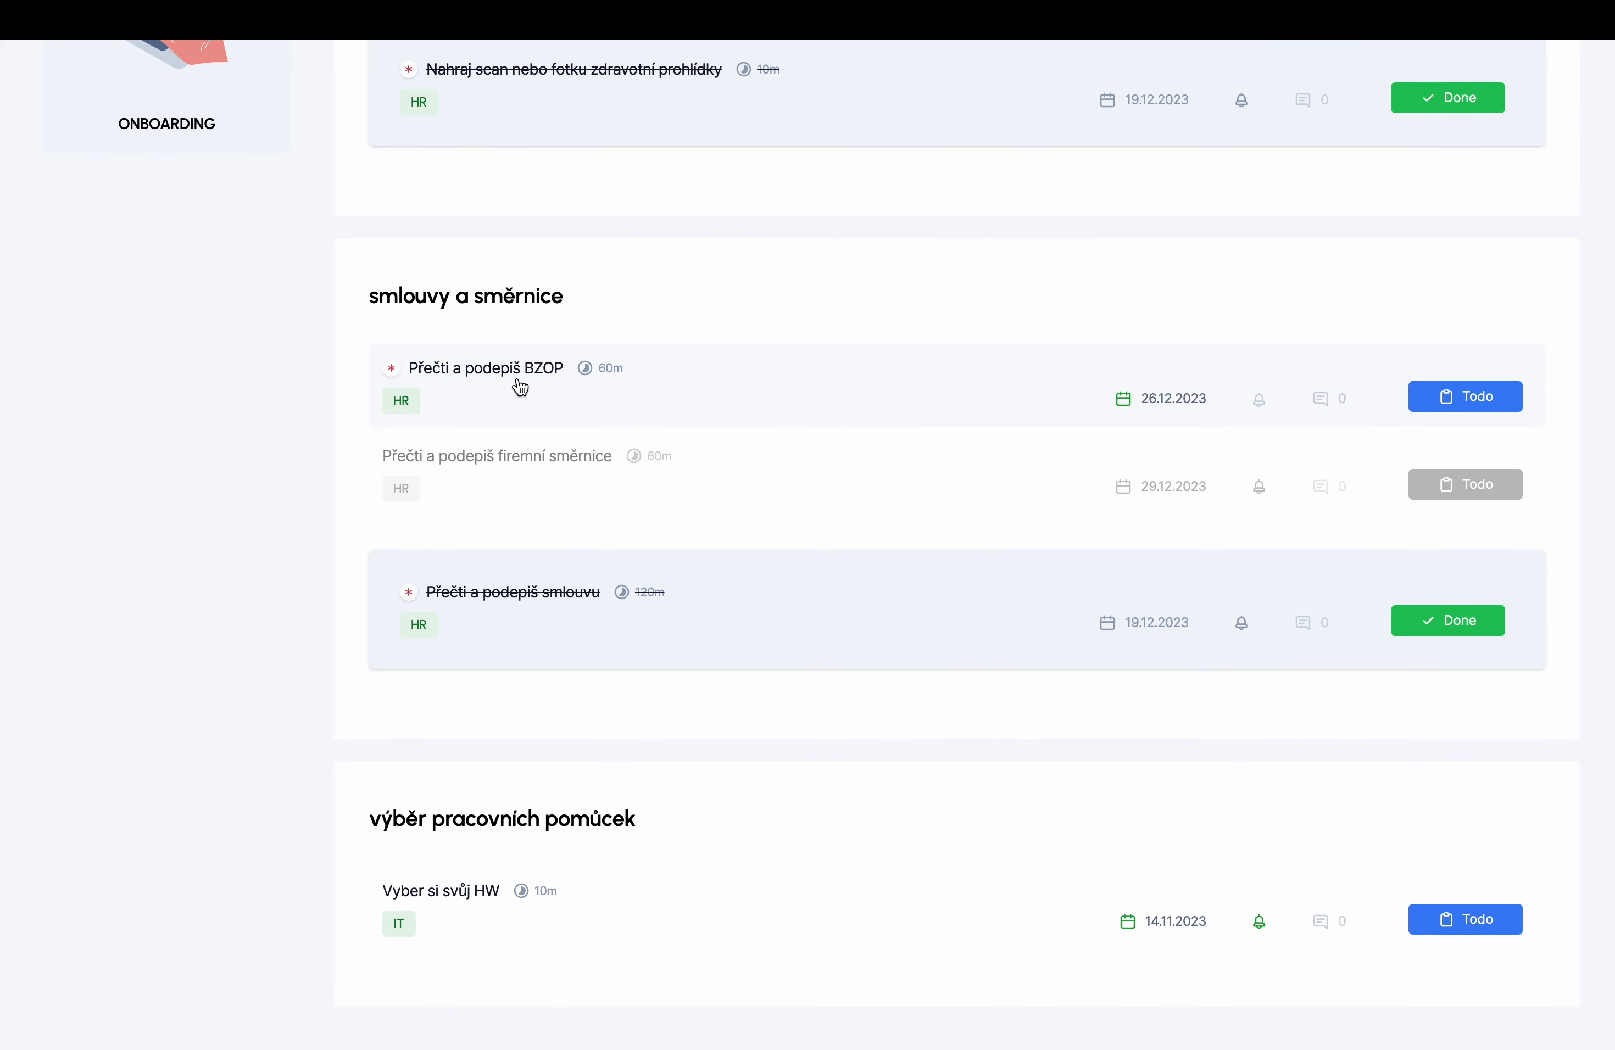
- Submit Vyber si svůj HW with MacOS, MacBook Air 13 and Externí monitor 29"
{"action": "scroll", "coordinate": [517, 384], "scroll_direction": "down", "scroll_amount": 1}
{"action": "left_click", "coordinate": [468, 865]}
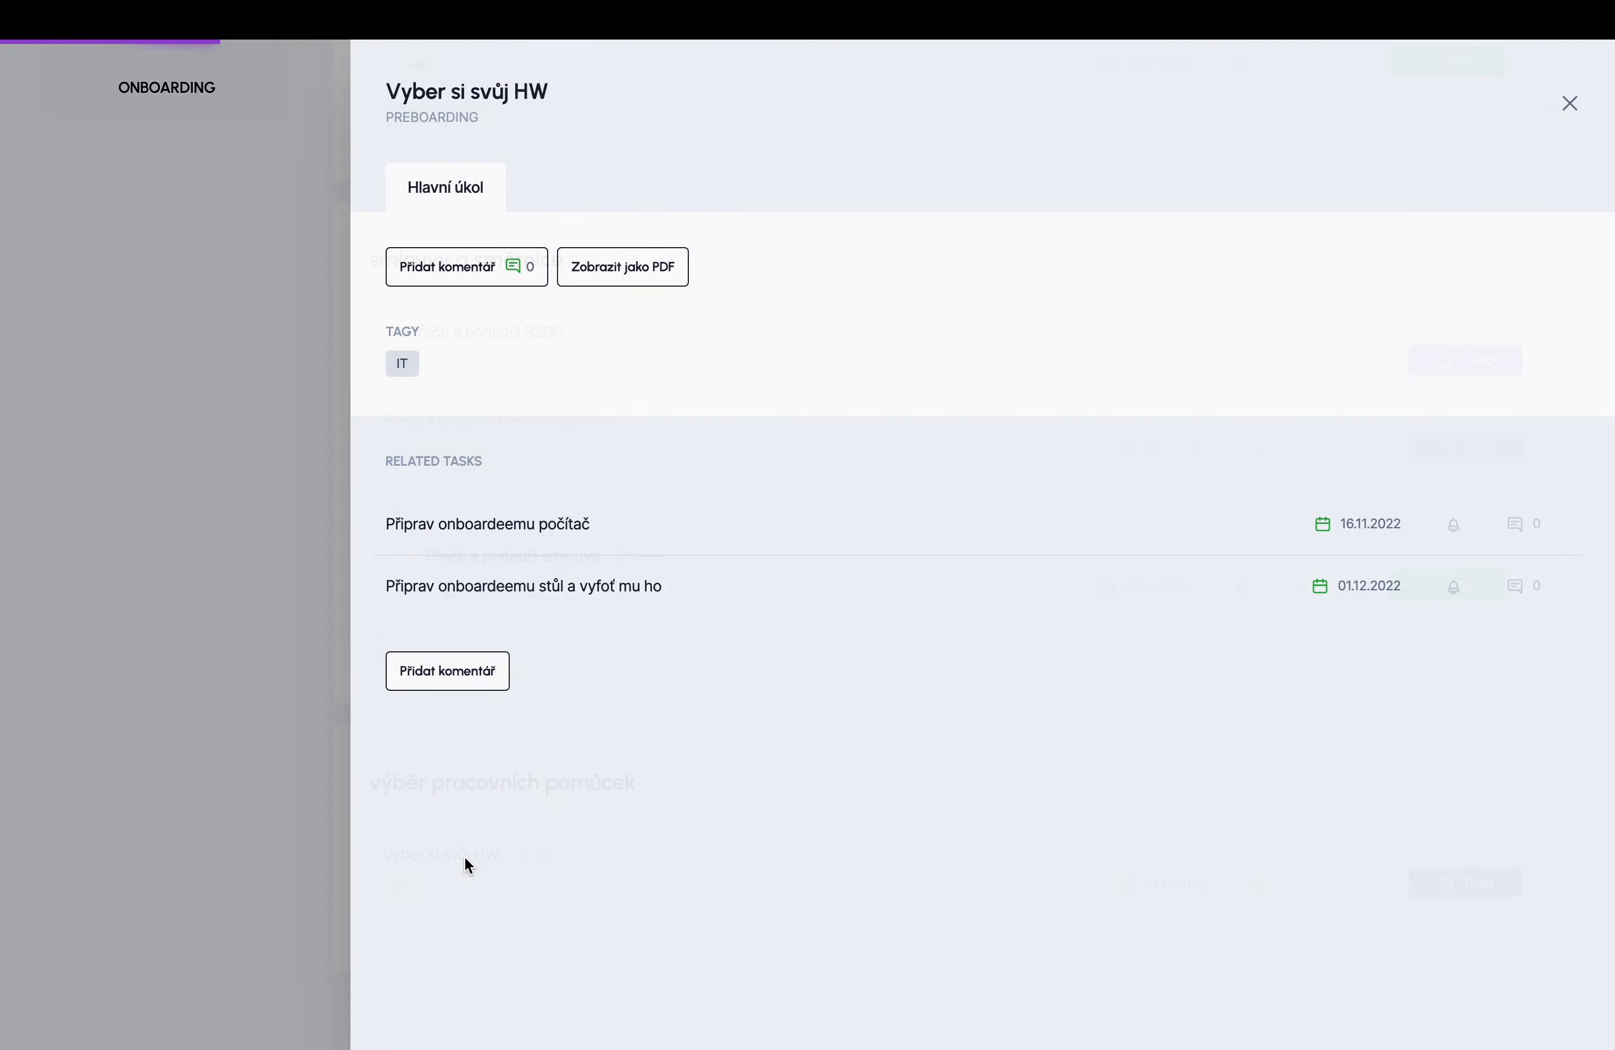
{"action": "left_click", "coordinate": [541, 531]}
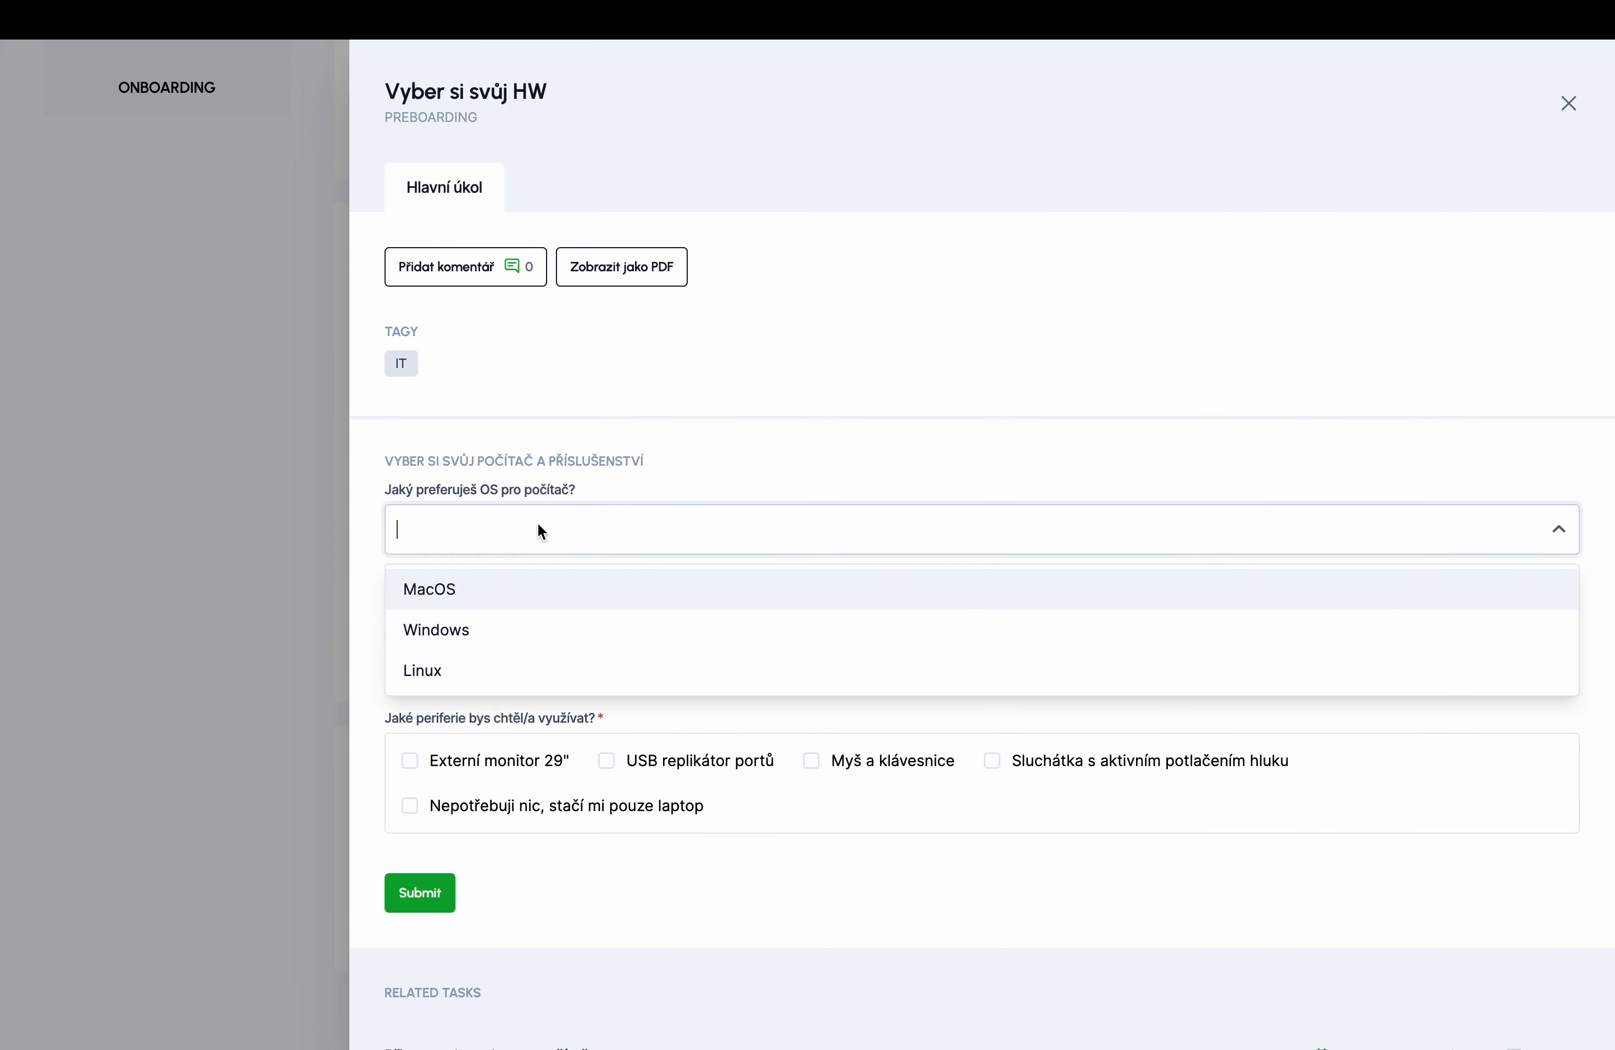
{"action": "left_click", "coordinate": [519, 597]}
{"action": "left_click", "coordinate": [516, 644]}
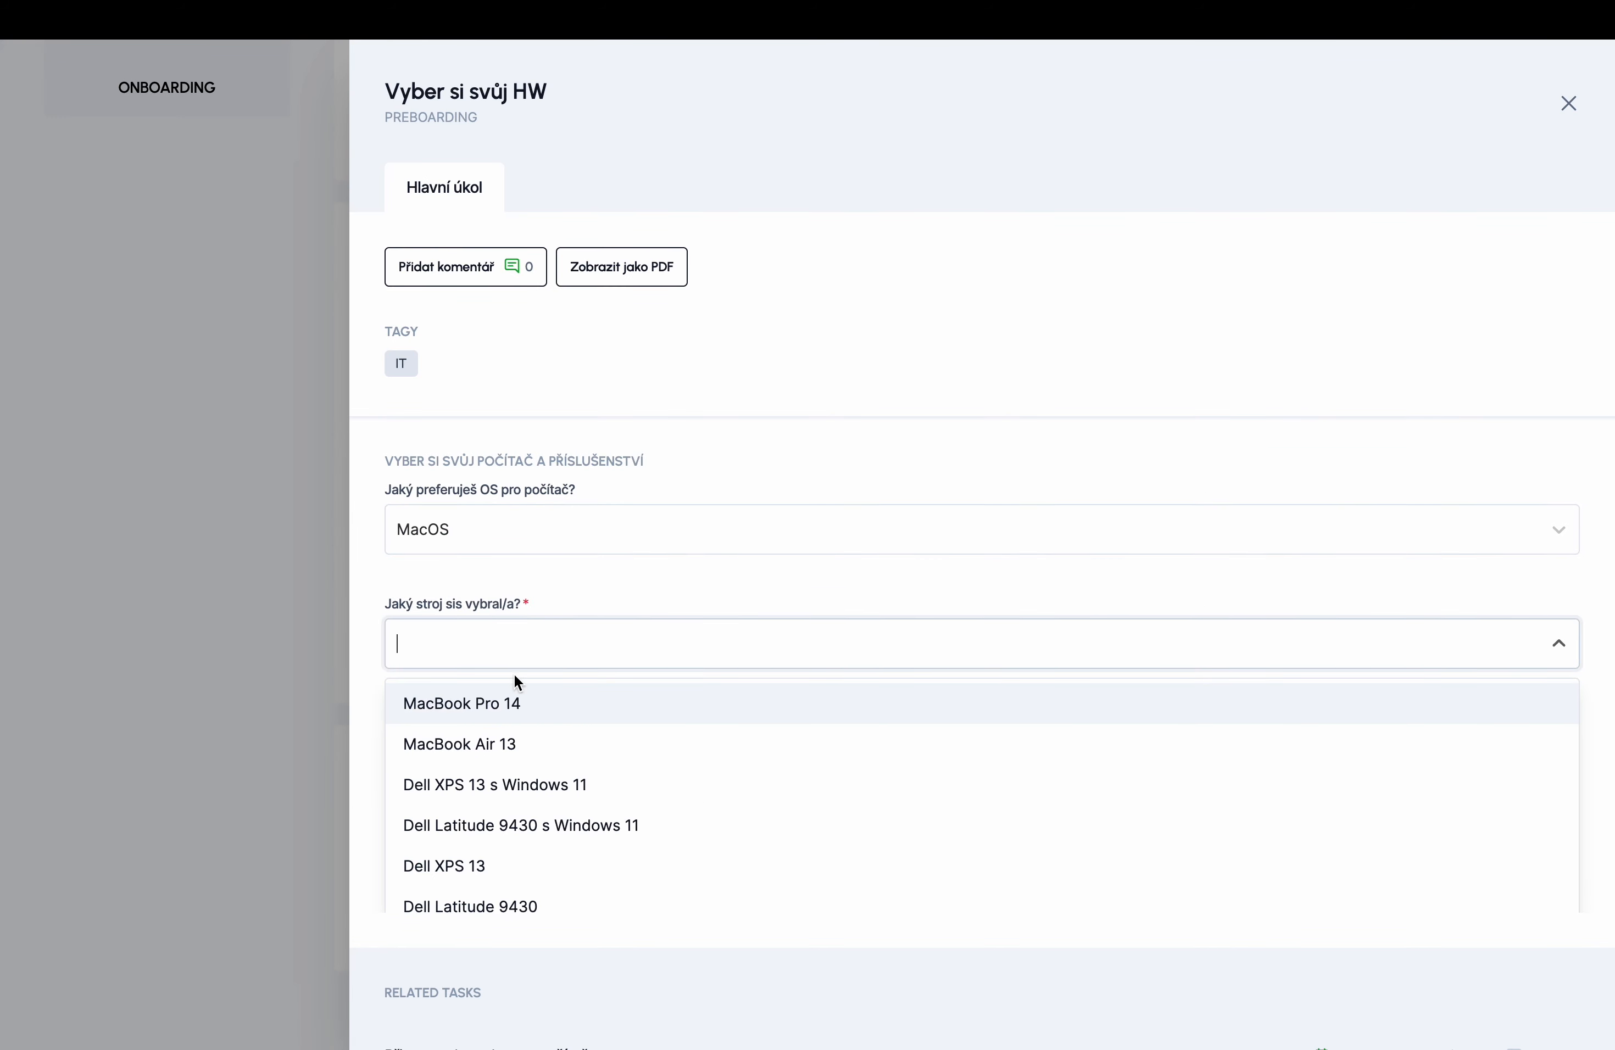
{"action": "left_click", "coordinate": [507, 748]}
{"action": "left_click", "coordinate": [418, 766]}
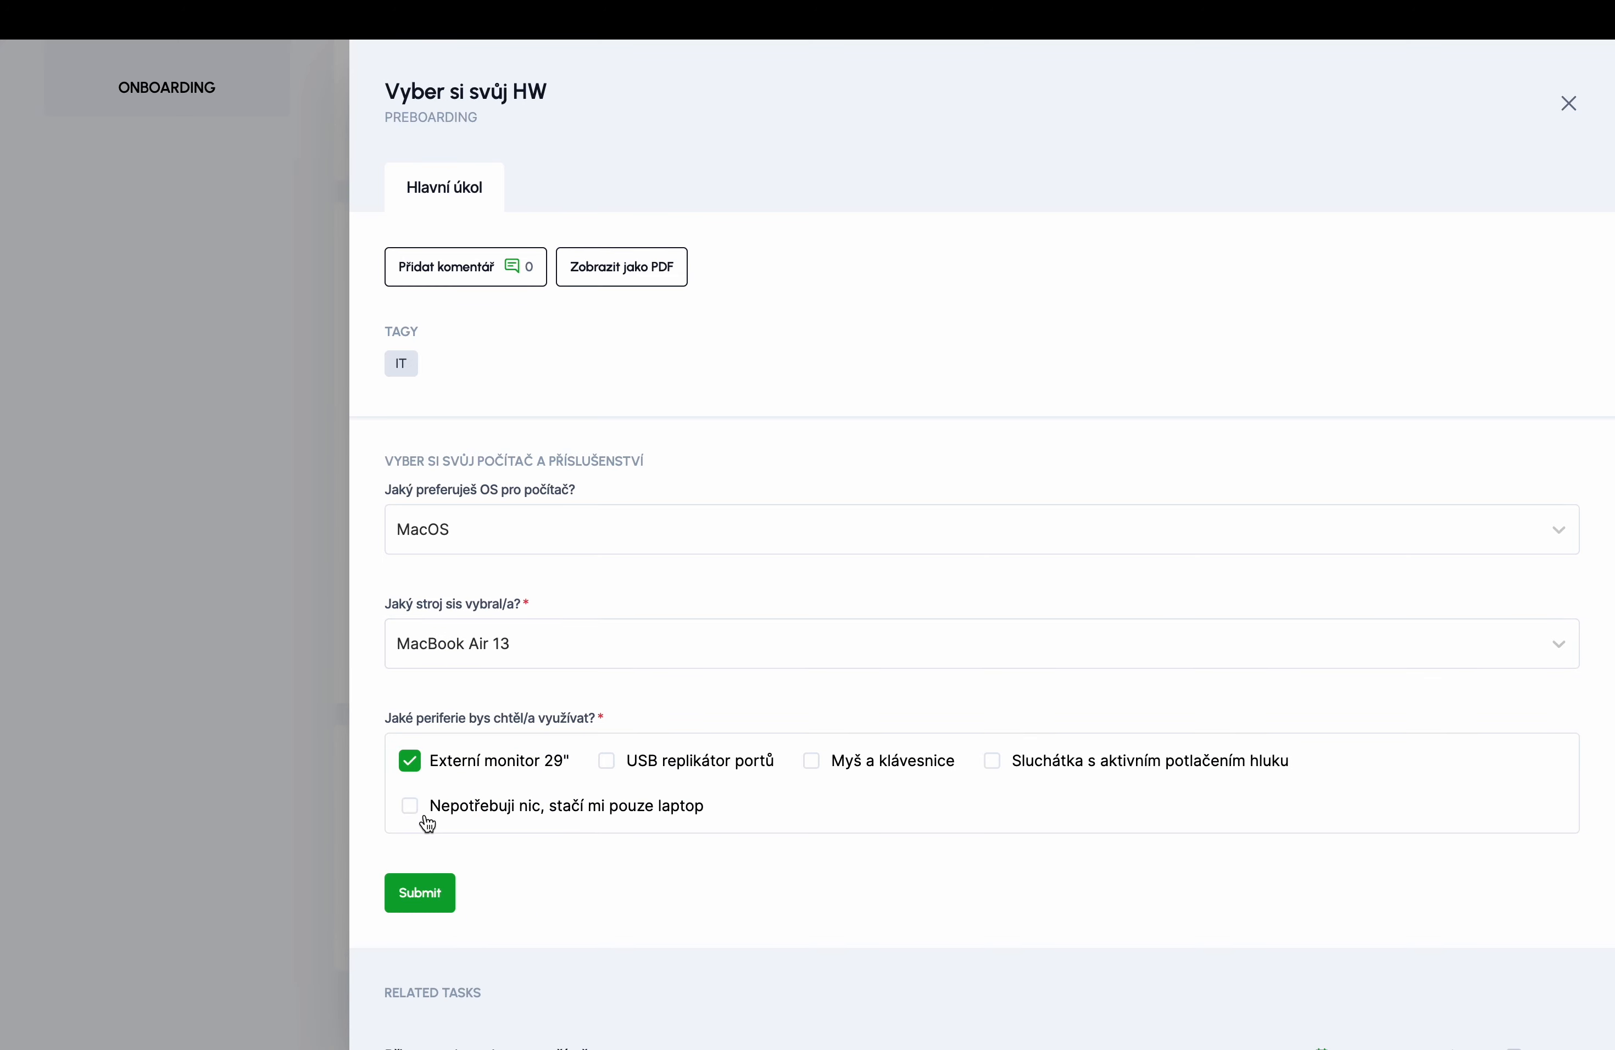
{"action": "left_click", "coordinate": [422, 890]}
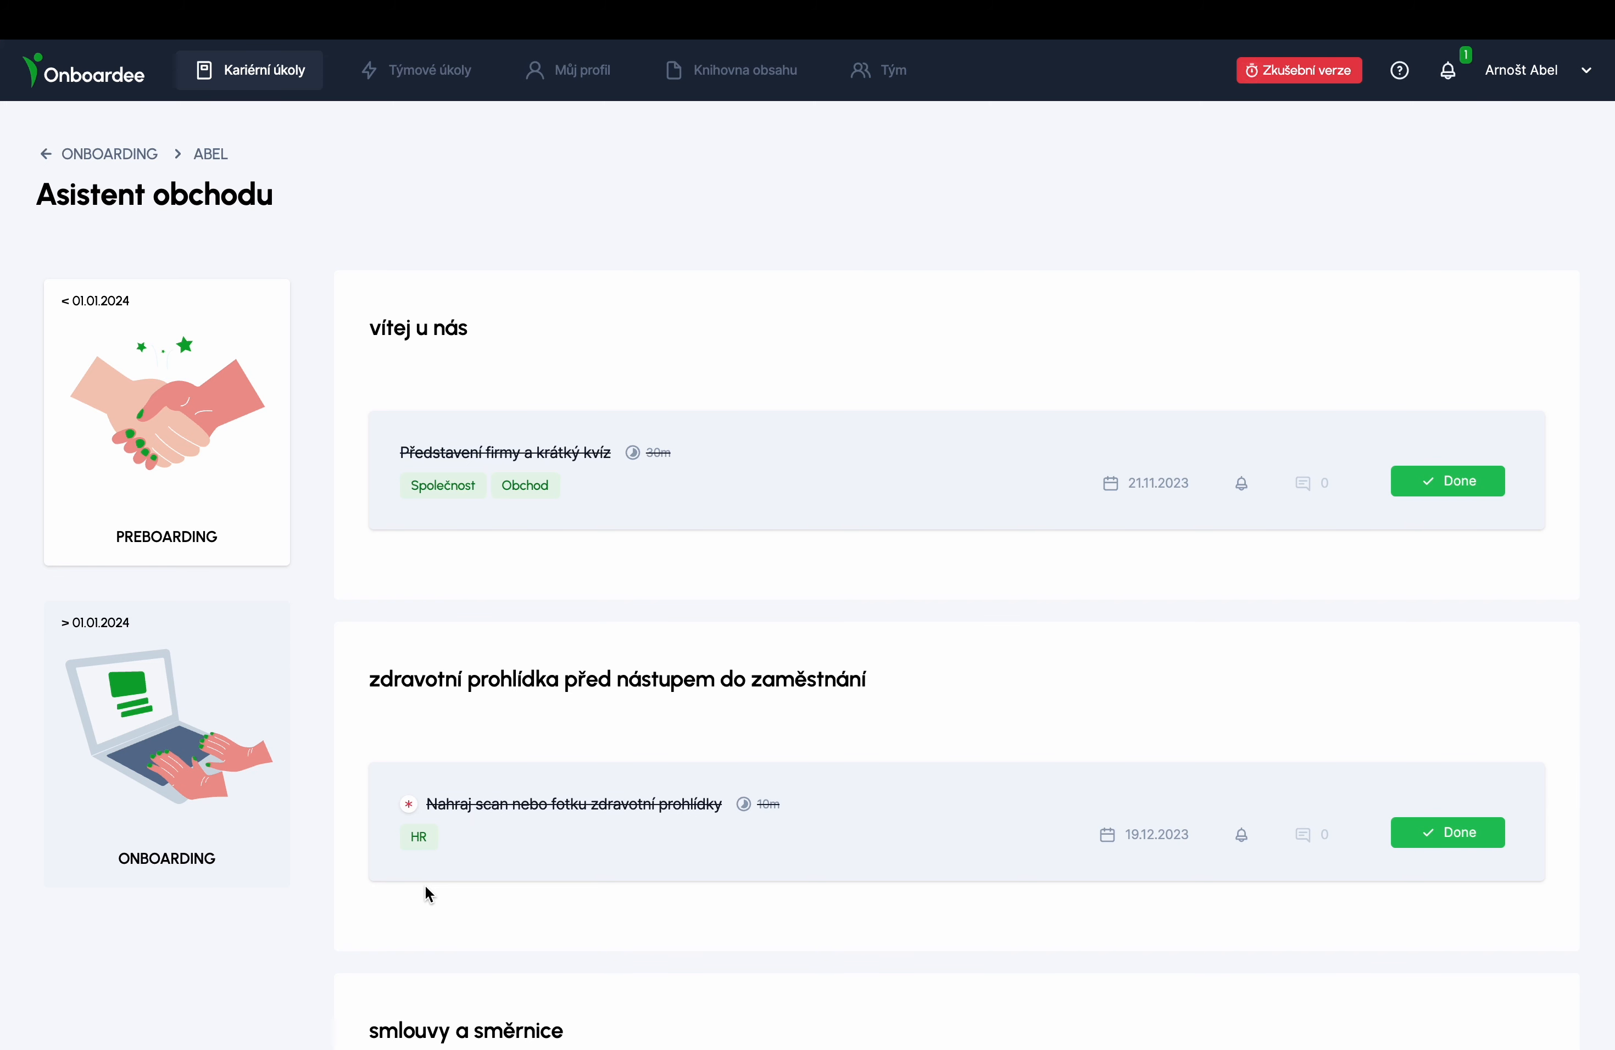
{"action": "scroll", "coordinate": [425, 885], "scroll_direction": "down", "scroll_amount": 7}
{"action": "scroll", "coordinate": [425, 885], "scroll_direction": "down", "scroll_amount": 5}
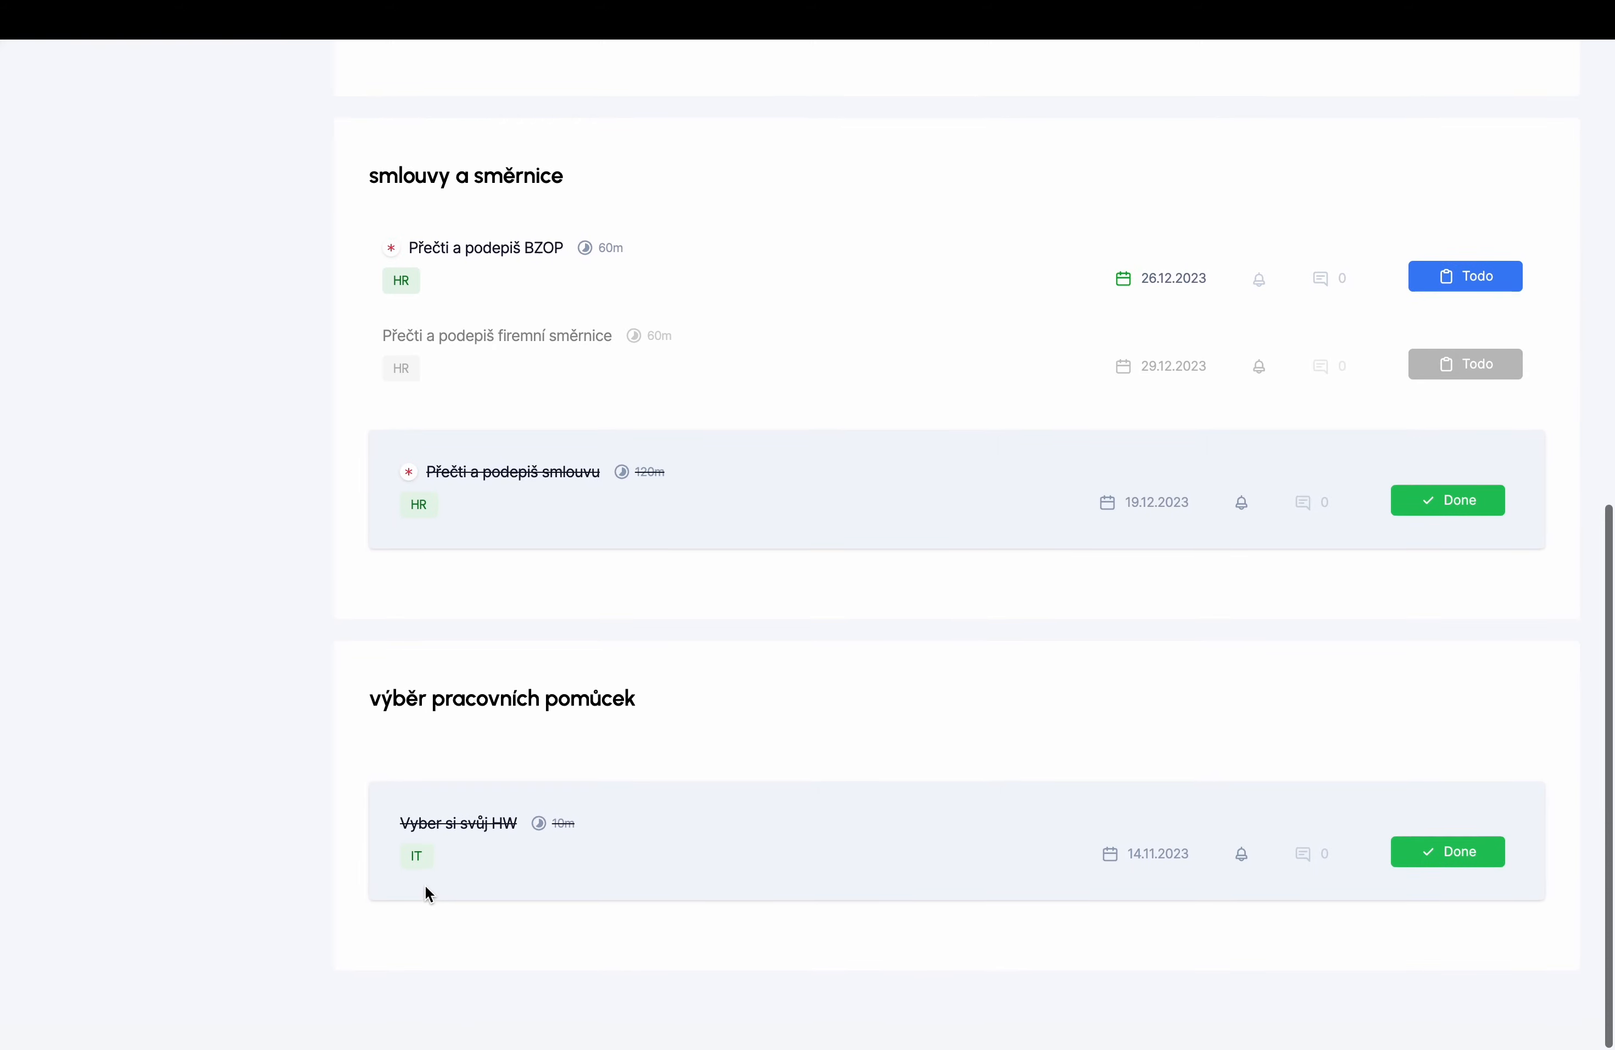
{"action": "scroll", "coordinate": [424, 884], "scroll_direction": "up", "scroll_amount": 9}
{"action": "scroll", "coordinate": [425, 885], "scroll_direction": "up", "scroll_amount": 5}
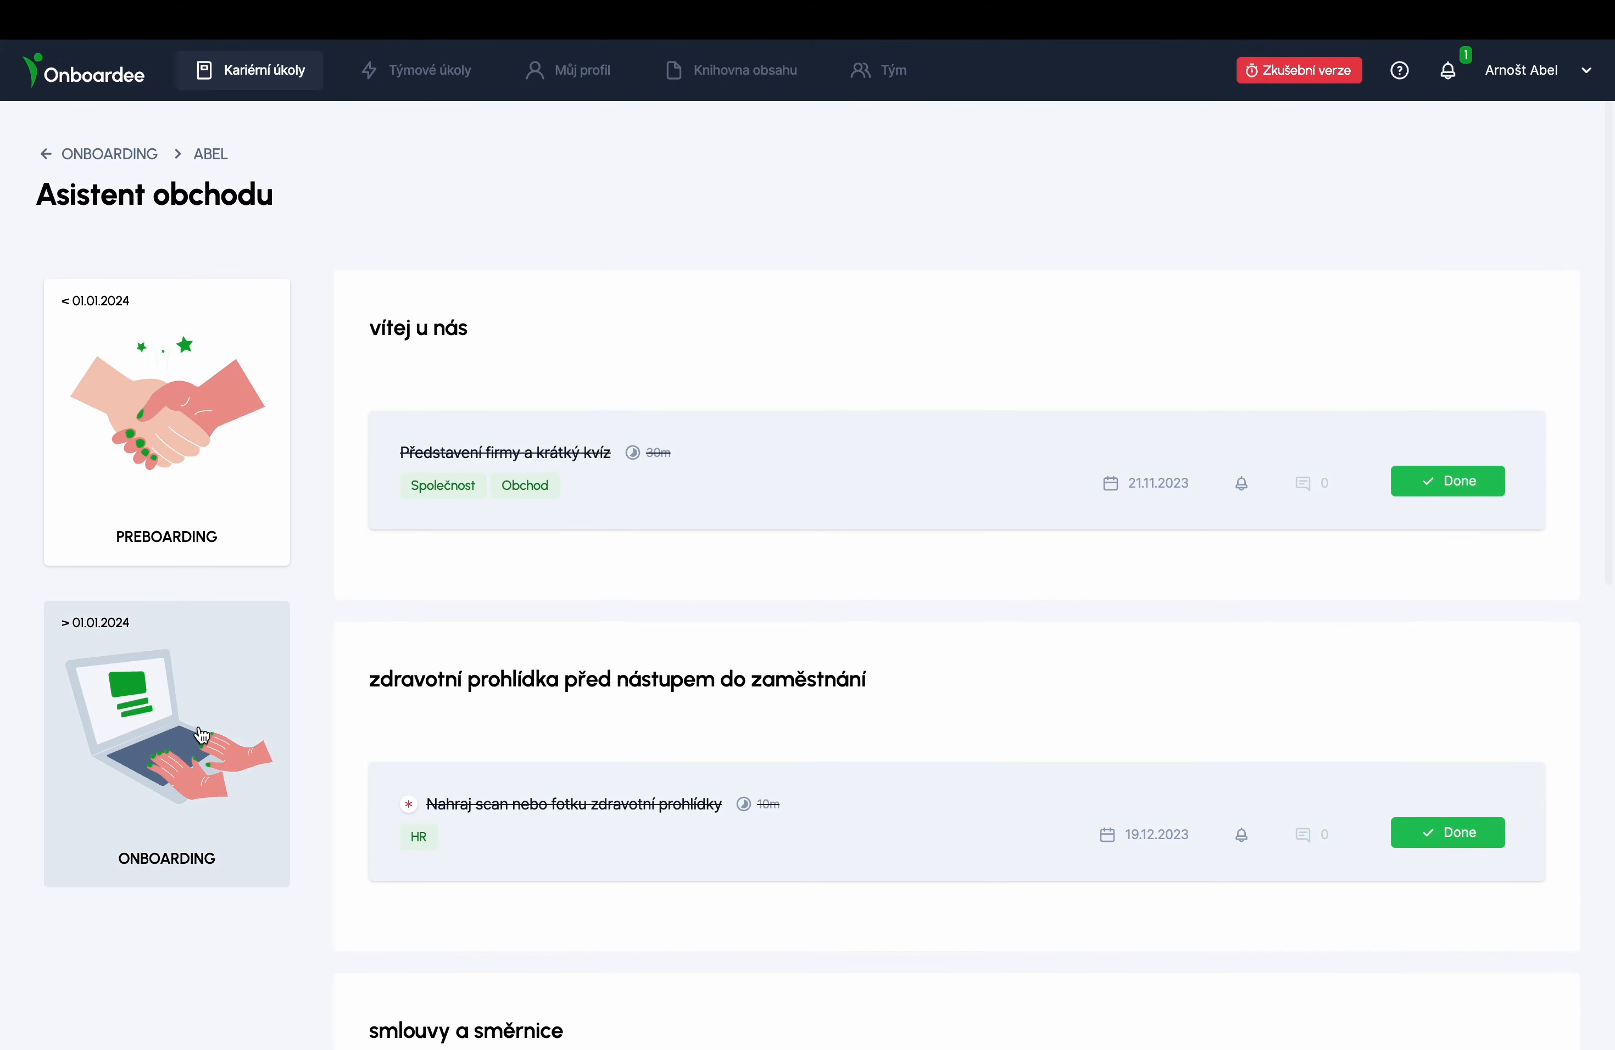
- Open Zpětná vazba /30/ under ONBOARDING and answer impression super, rating 5 and ten stars
{"action": "left_click", "coordinate": [198, 726]}
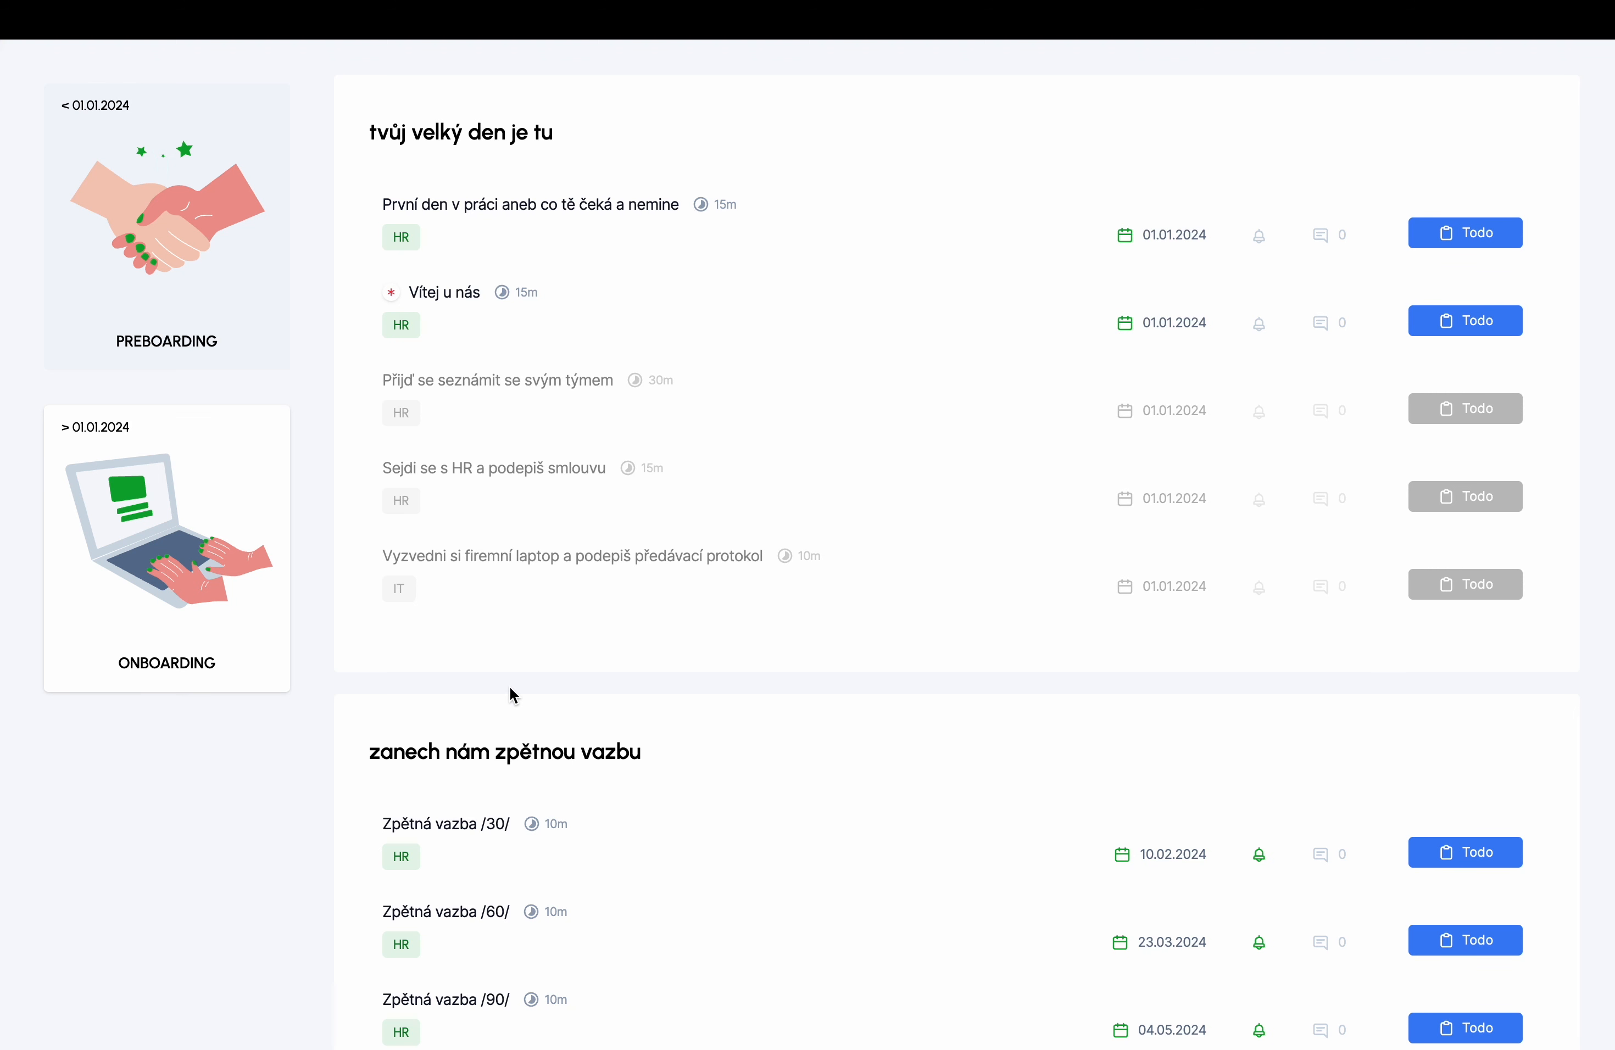
{"action": "scroll", "coordinate": [511, 687], "scroll_direction": "down", "scroll_amount": 2}
{"action": "left_click", "coordinate": [489, 684]}
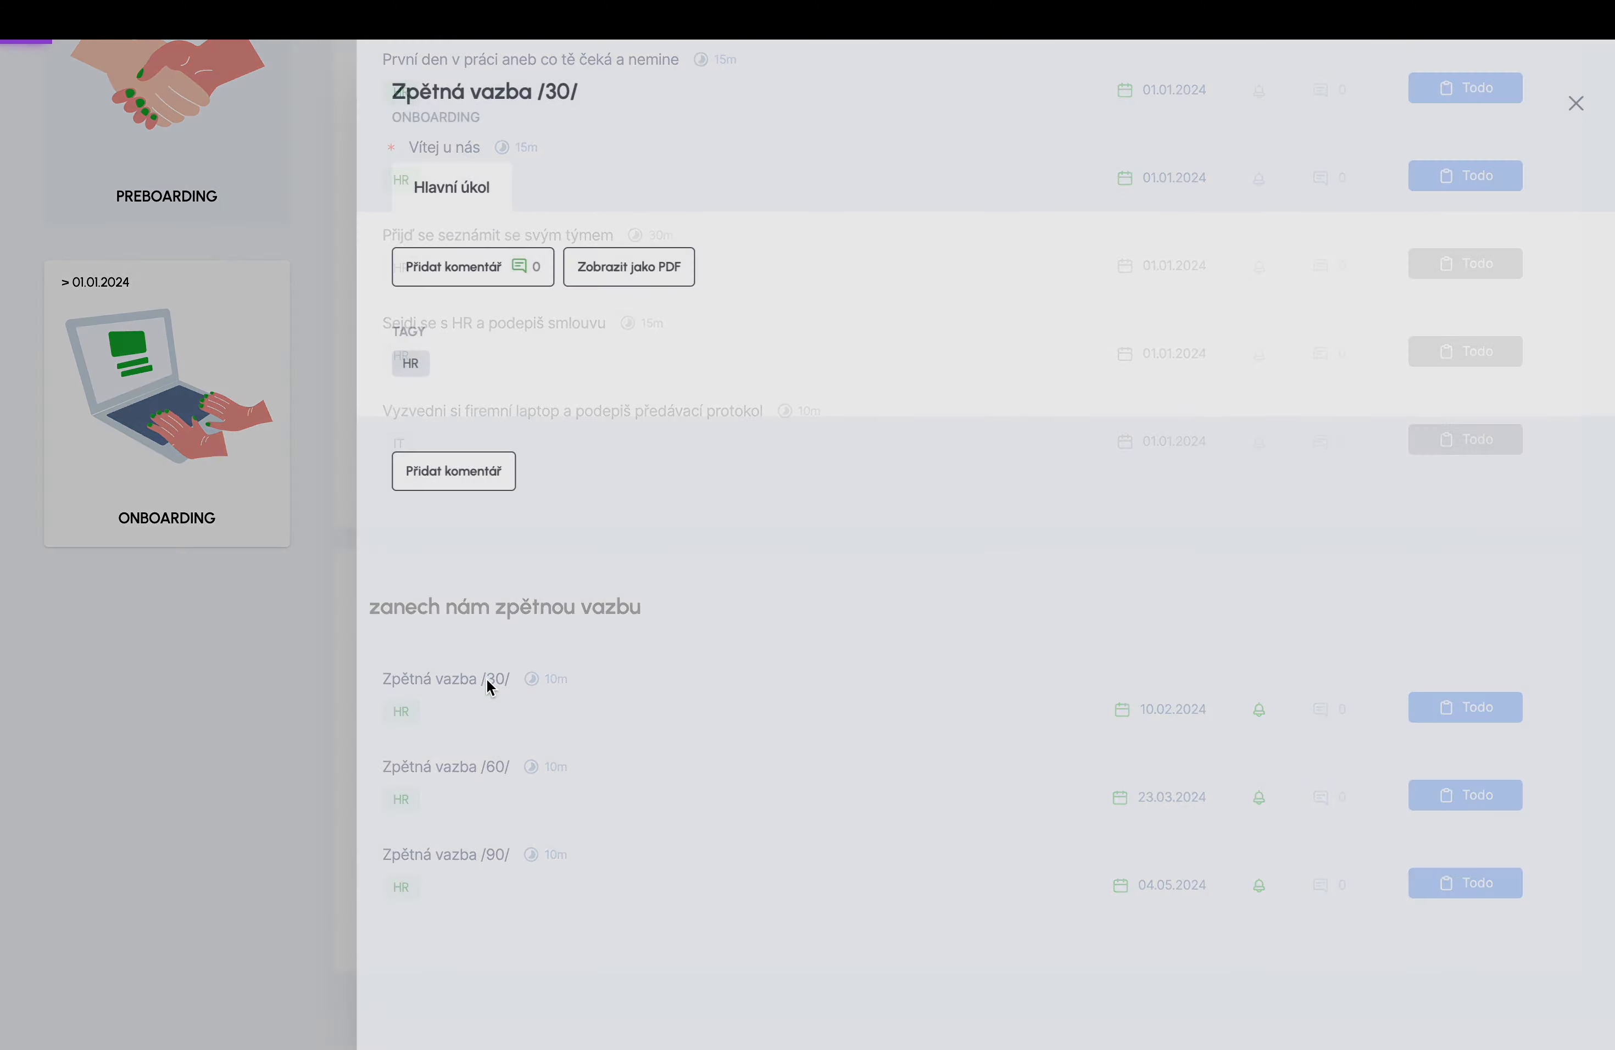
{"action": "left_click", "coordinate": [508, 545]}
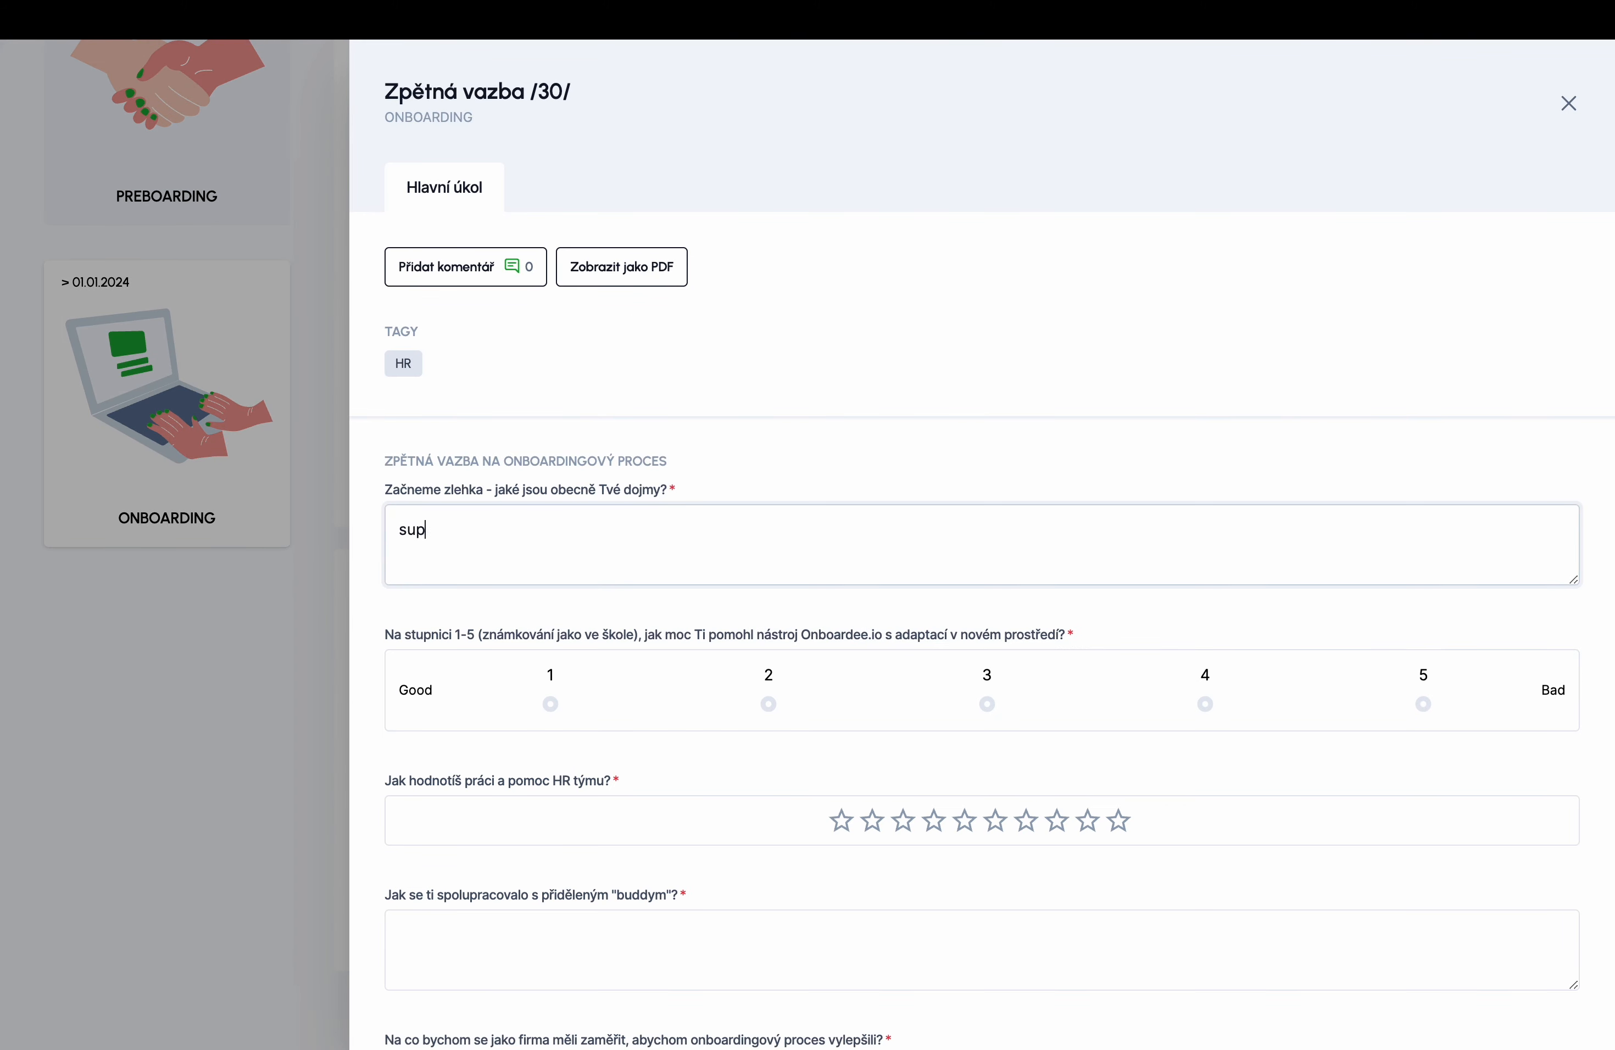
{"action": "left_click", "coordinate": [1424, 704]}
{"action": "left_click", "coordinate": [1119, 821]}
- Answer the buddy question, tick two improvement suggestions and submit the feedback
{"action": "scroll", "coordinate": [900, 740], "scroll_direction": "down", "scroll_amount": 3}
{"action": "left_click", "coordinate": [901, 740]}
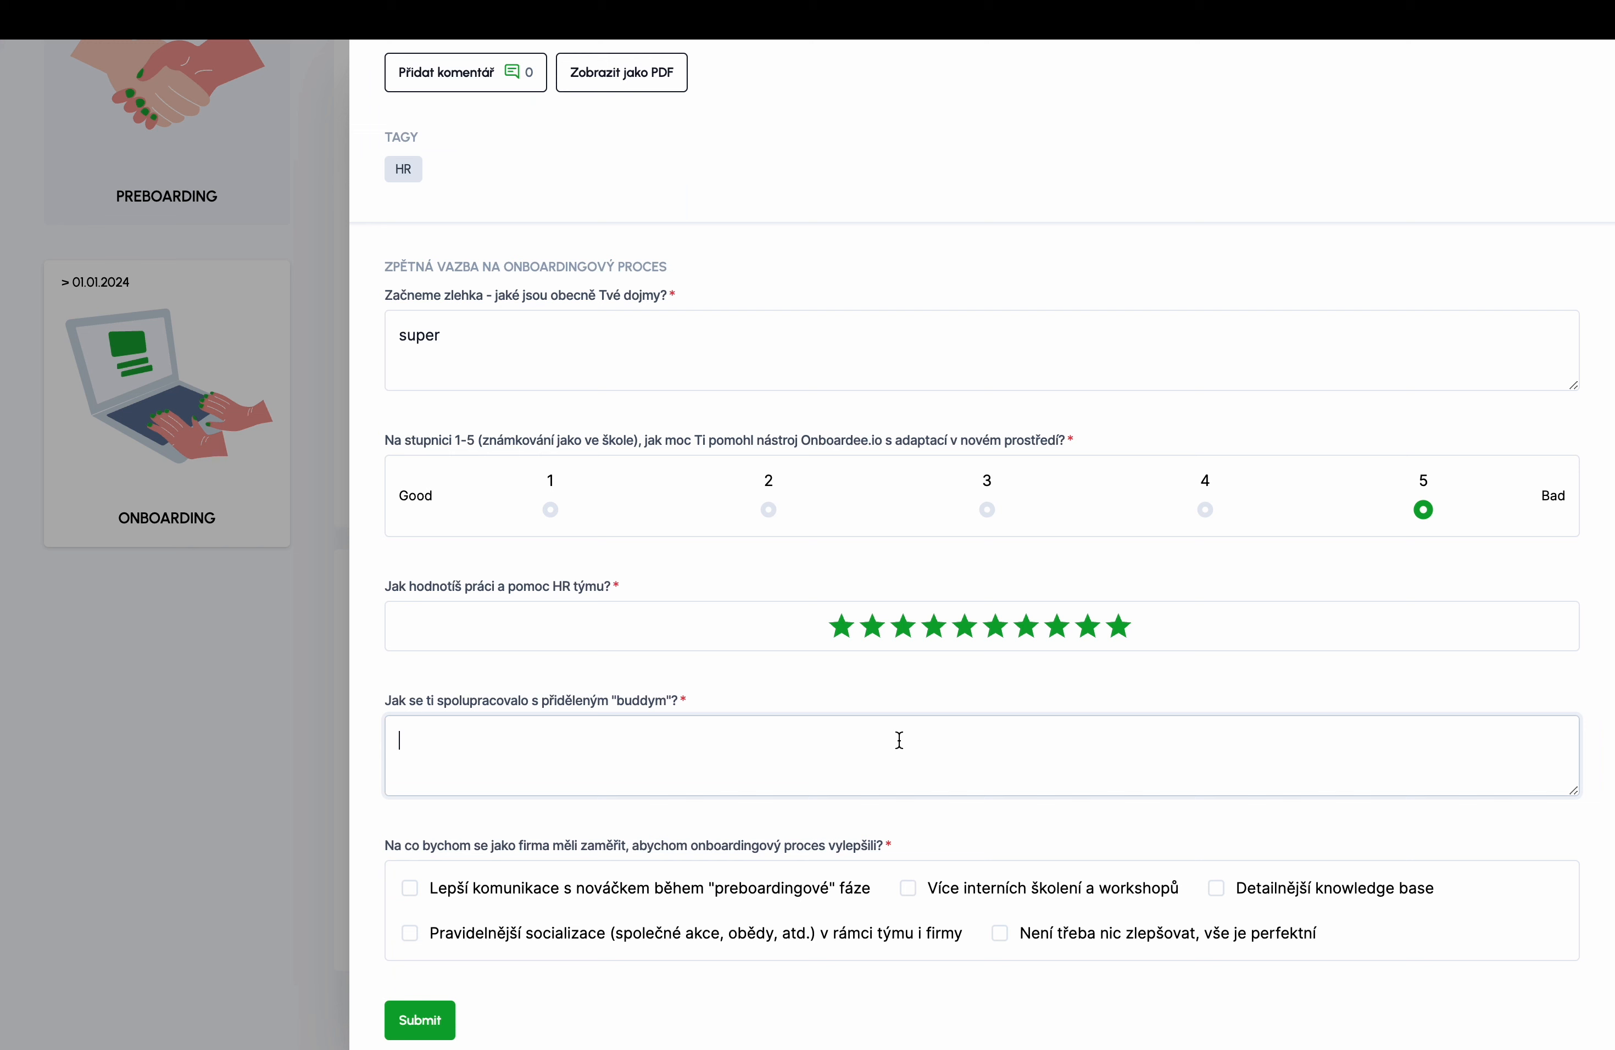
{"action": "left_click", "coordinate": [507, 897]}
{"action": "left_click", "coordinate": [1040, 938]}
{"action": "left_click", "coordinate": [449, 1023]}
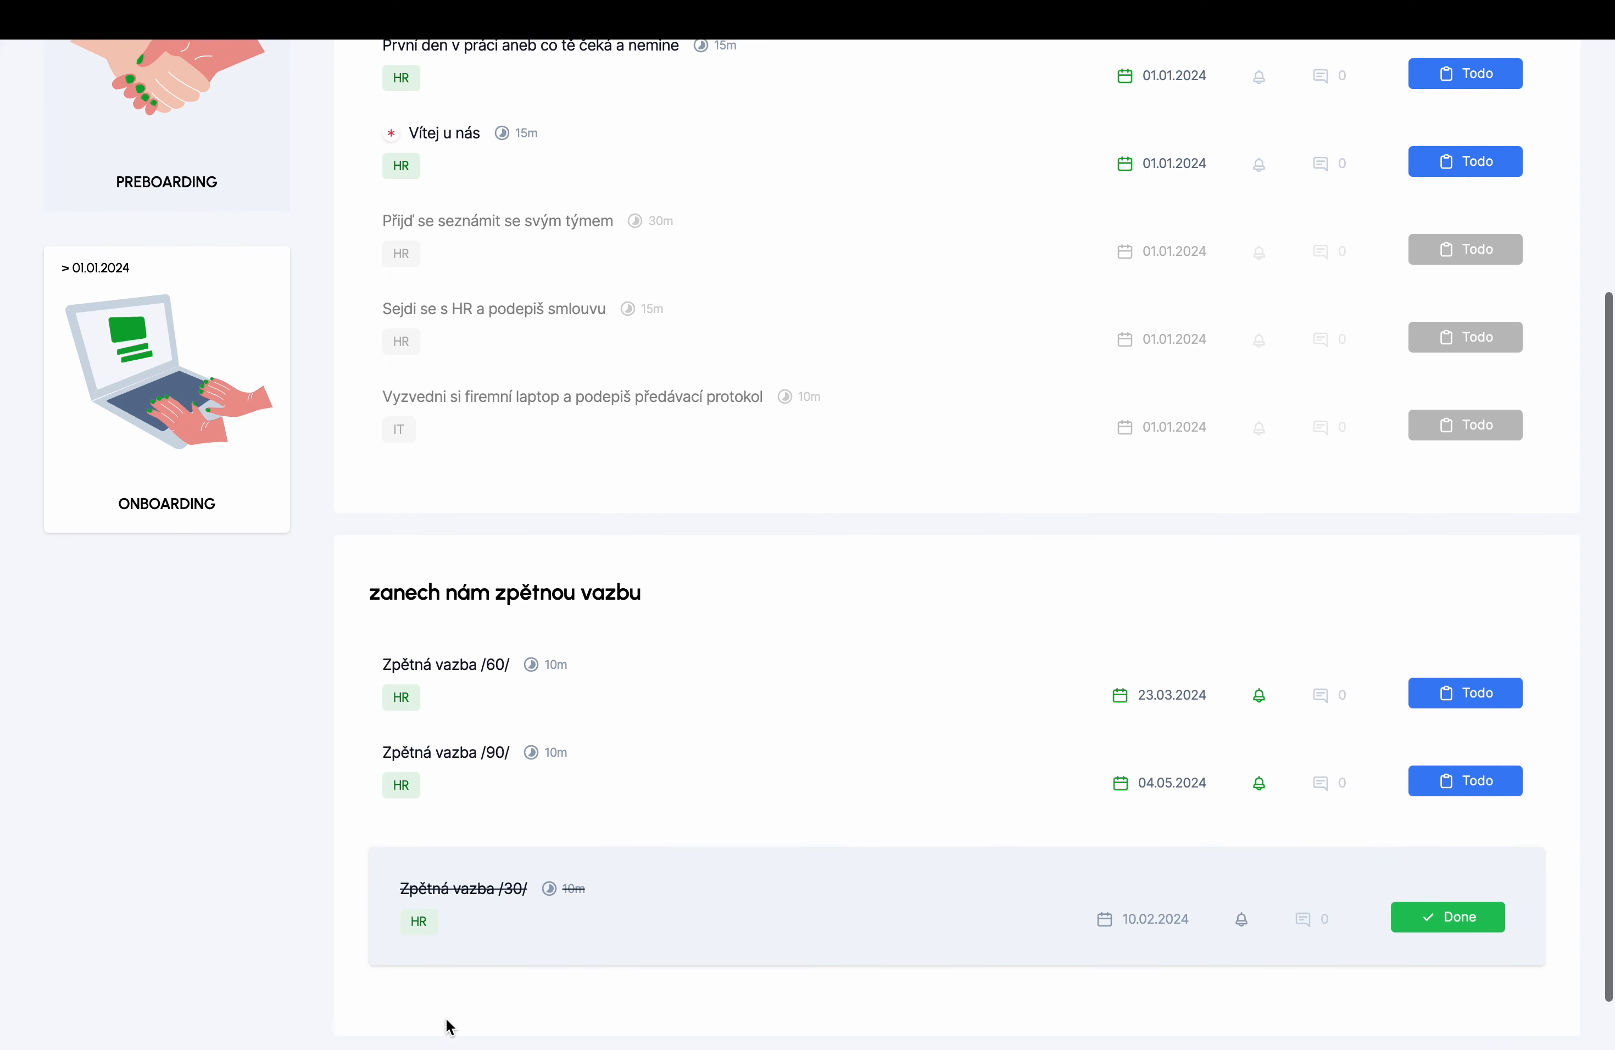
{"action": "scroll", "coordinate": [453, 880], "scroll_direction": "up", "scroll_amount": 5}
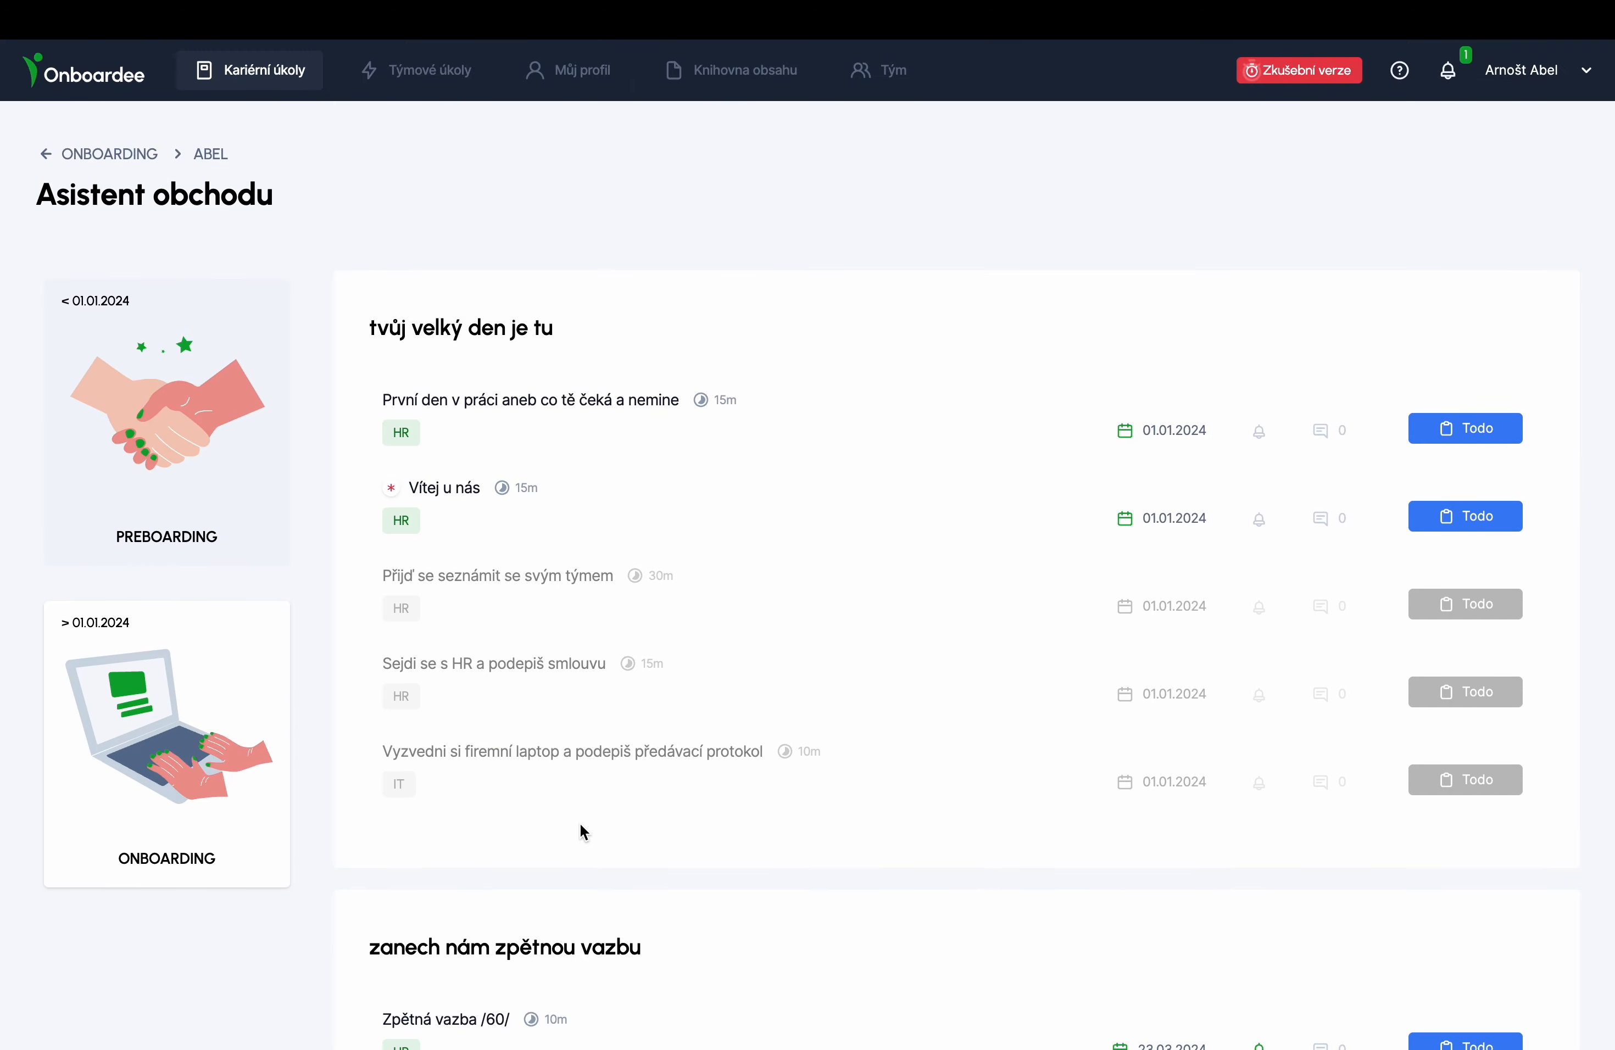
{"action": "key", "text": "ctrl+Right"}
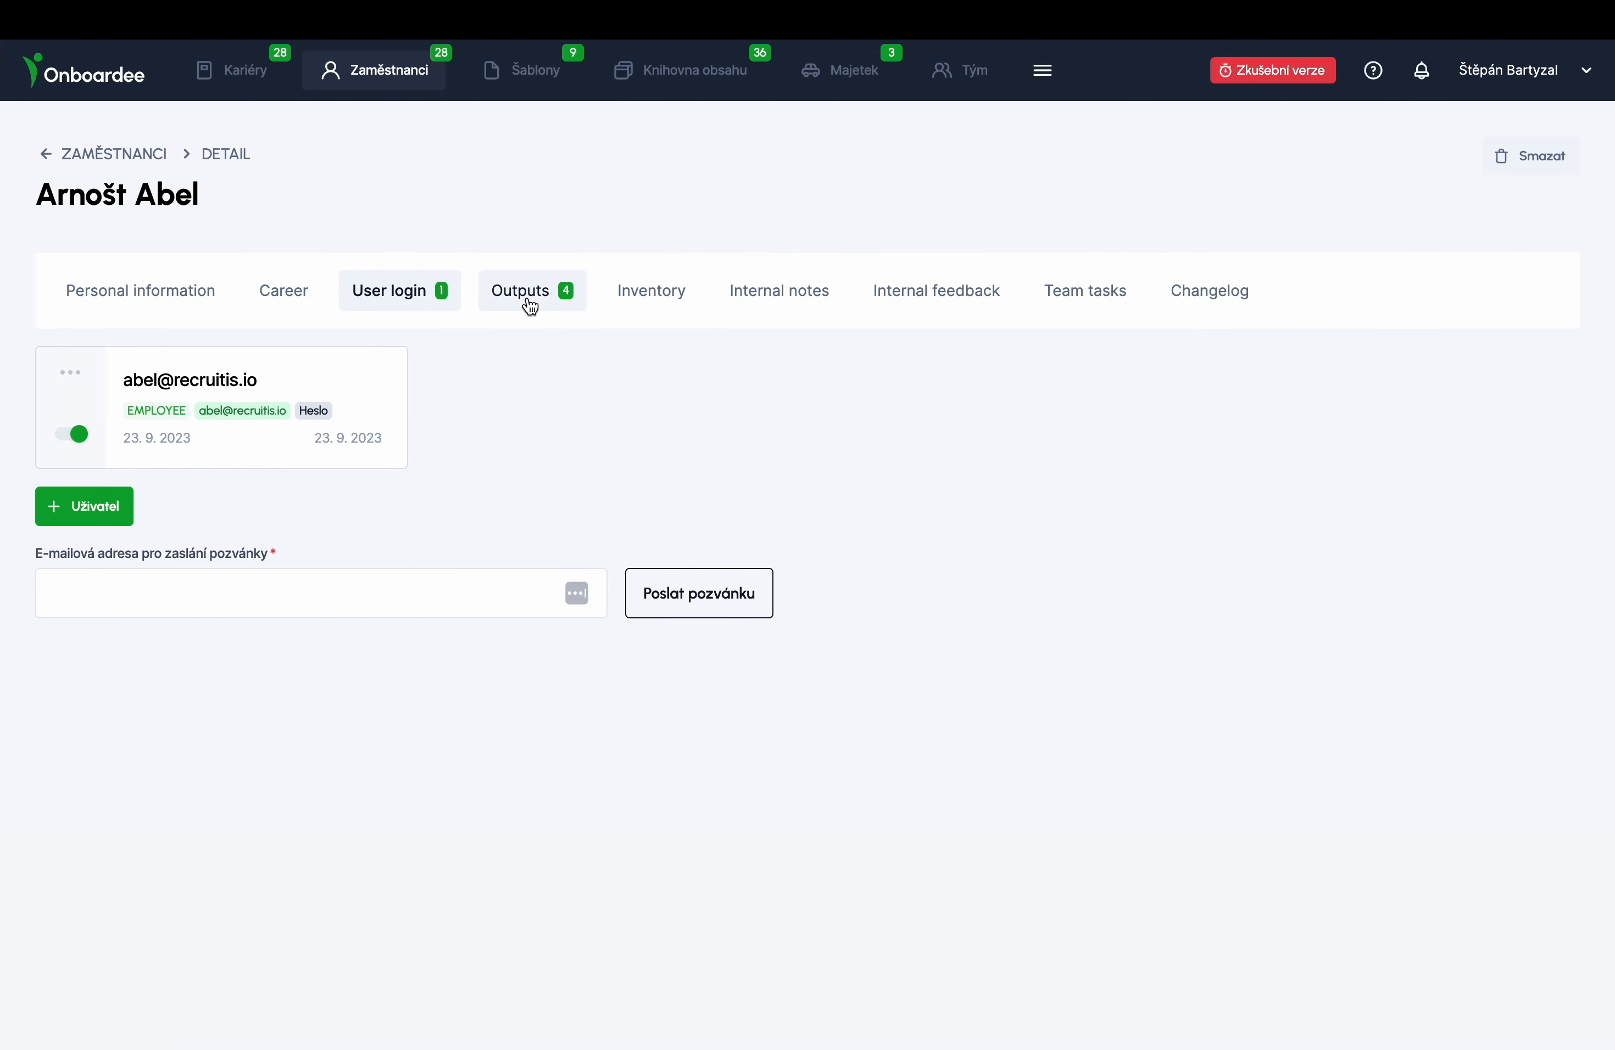
- Review the employee's outputs (HW form, signed contract, medical check file), then return to Kariéra
{"action": "left_click", "coordinate": [529, 303]}
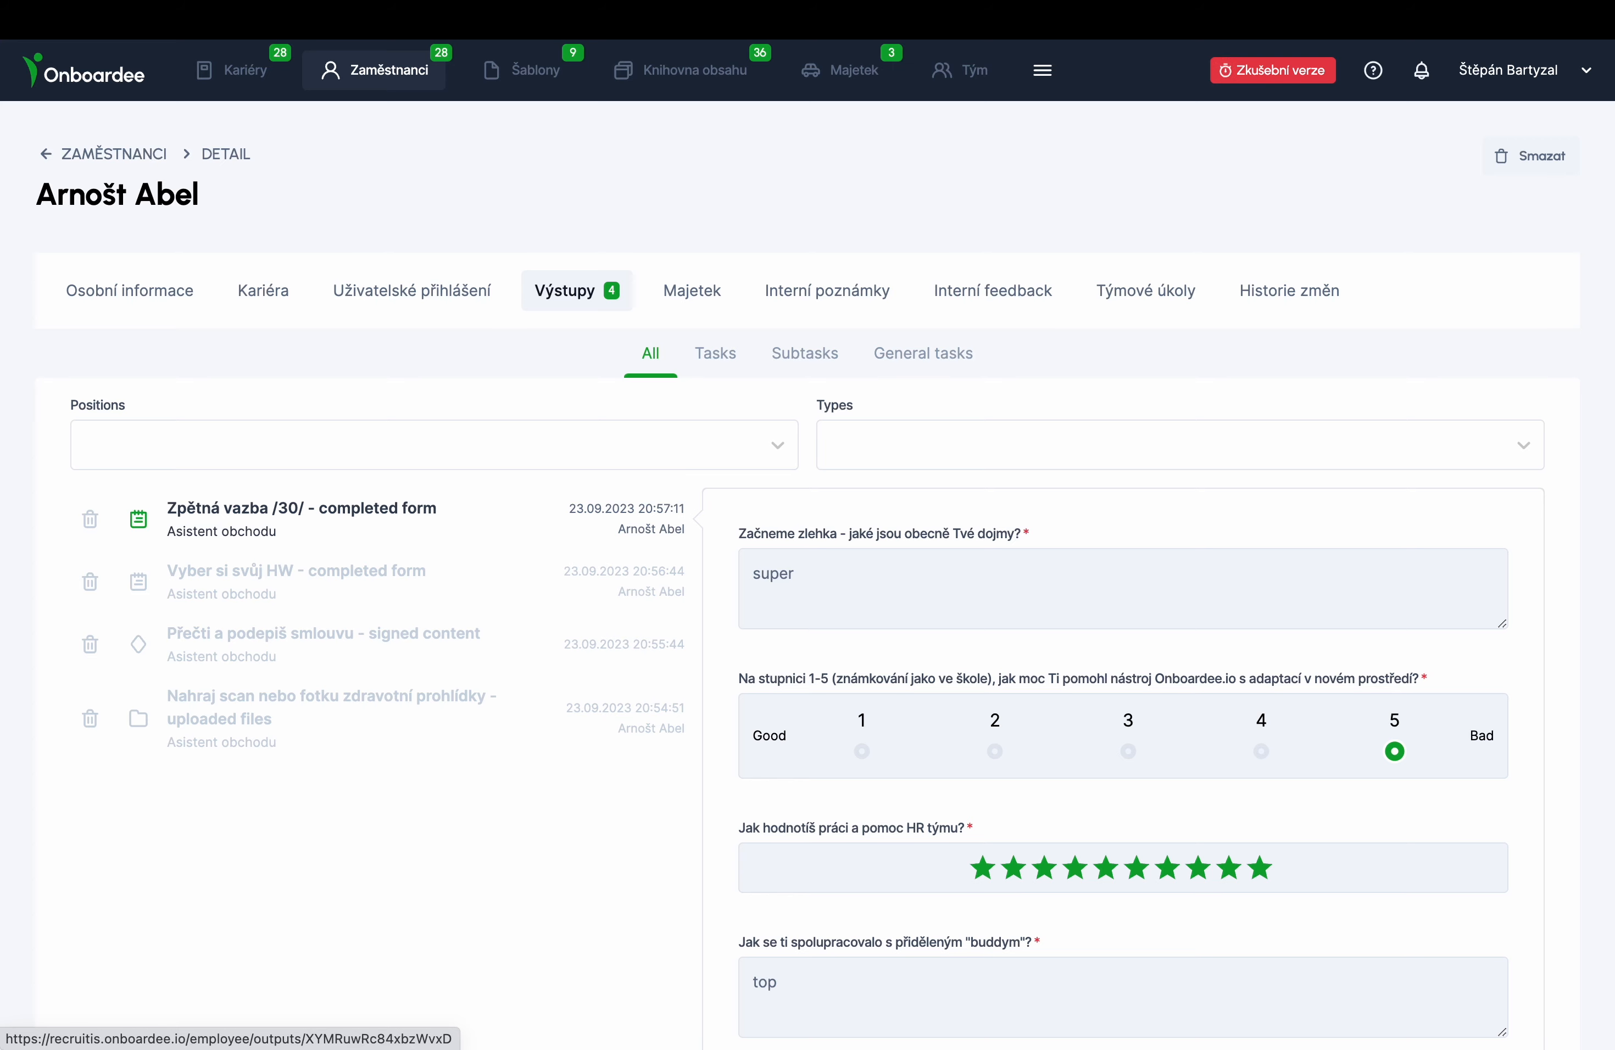
{"action": "scroll", "coordinate": [469, 547], "scroll_direction": "down", "scroll_amount": 3}
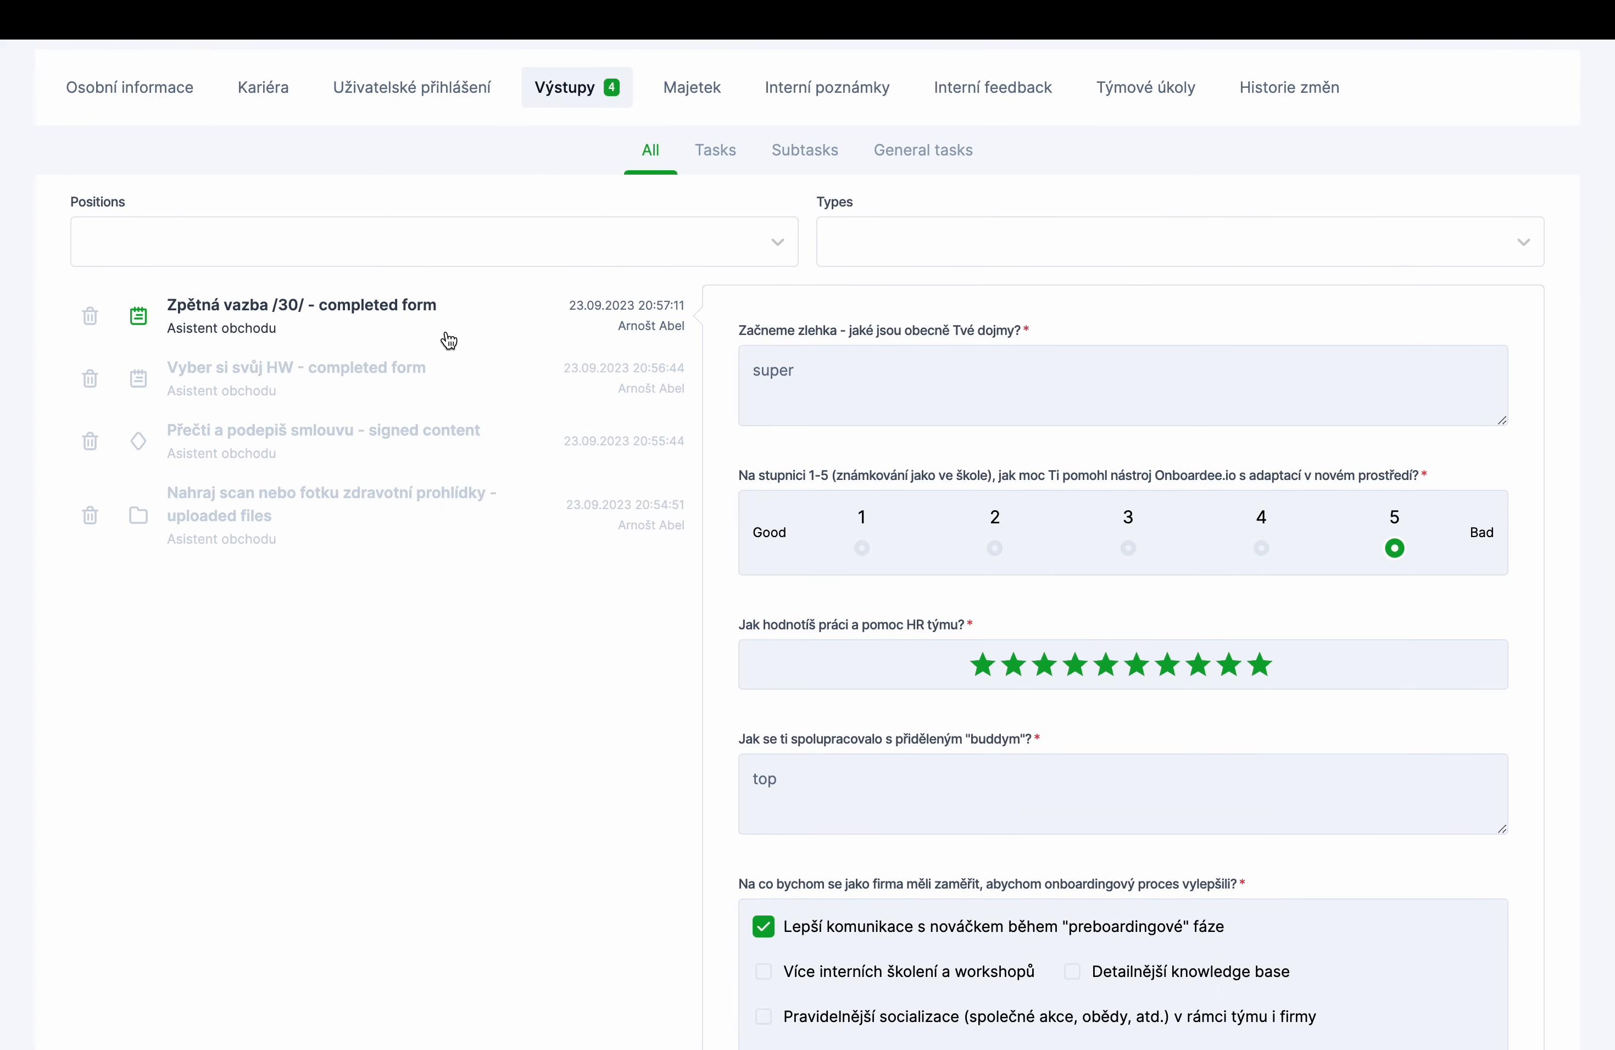
{"action": "left_click", "coordinate": [195, 375]}
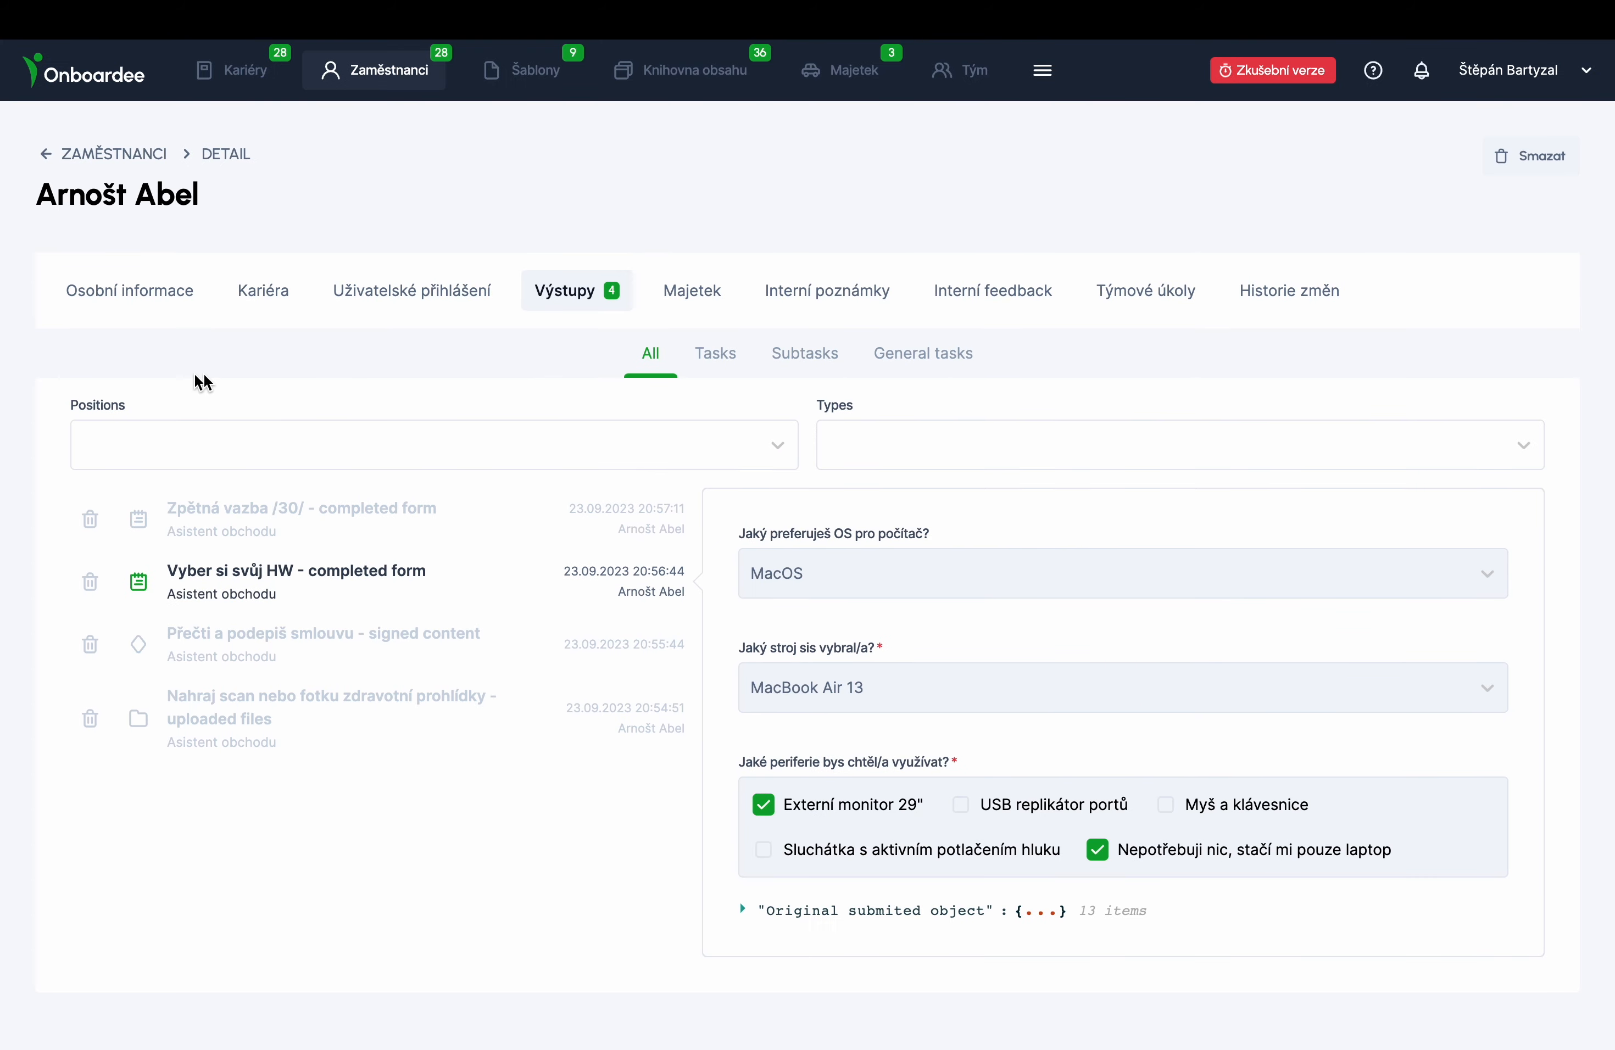
{"action": "left_click", "coordinate": [350, 638]}
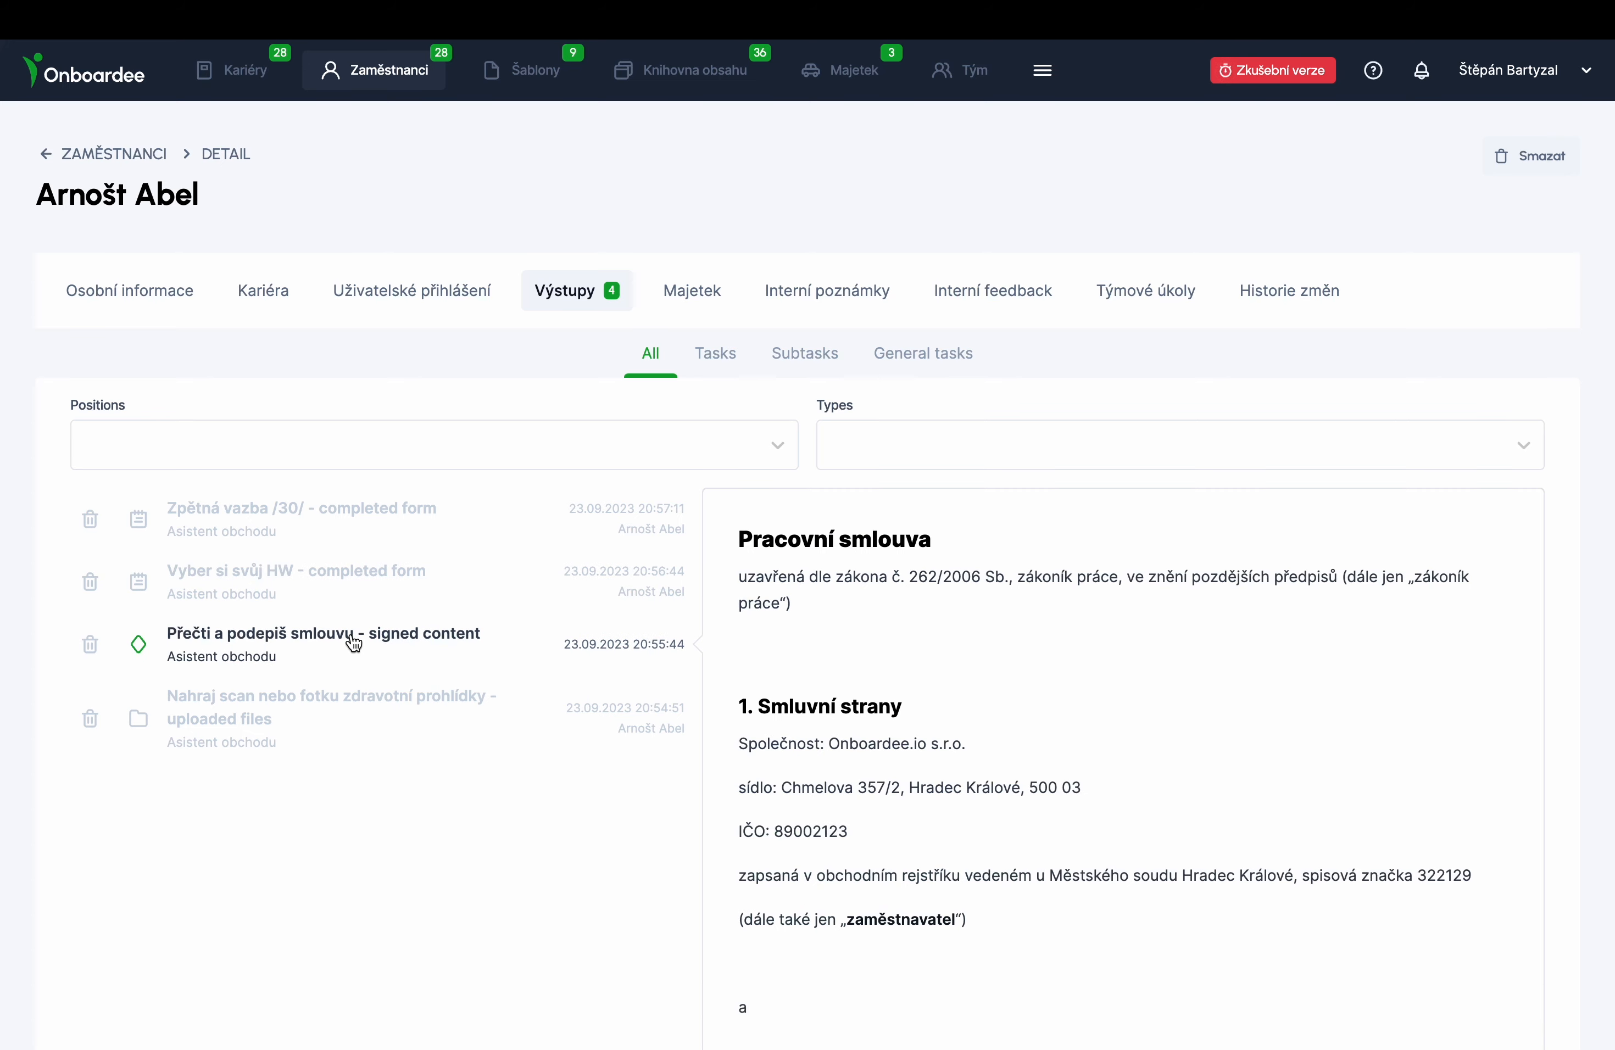
{"action": "scroll", "coordinate": [904, 699], "scroll_direction": "down", "scroll_amount": 4}
{"action": "scroll", "coordinate": [903, 694], "scroll_direction": "down", "scroll_amount": 2}
{"action": "scroll", "coordinate": [945, 667], "scroll_direction": "up", "scroll_amount": 4}
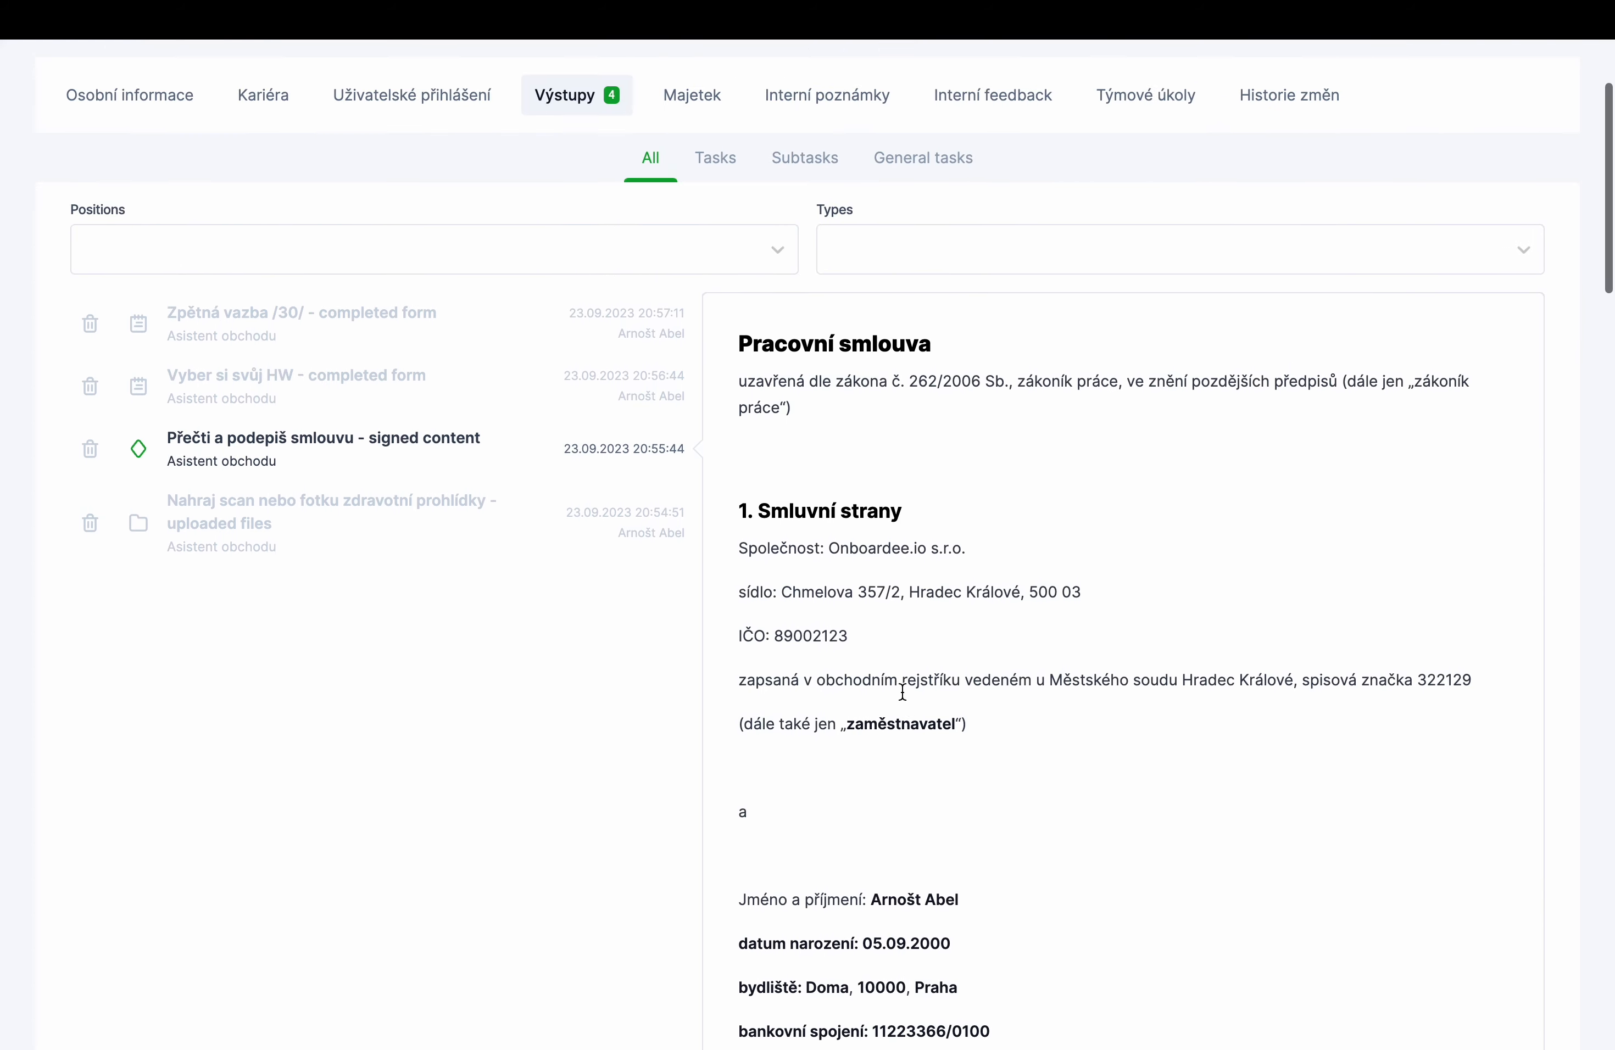
{"action": "left_click", "coordinate": [259, 558]}
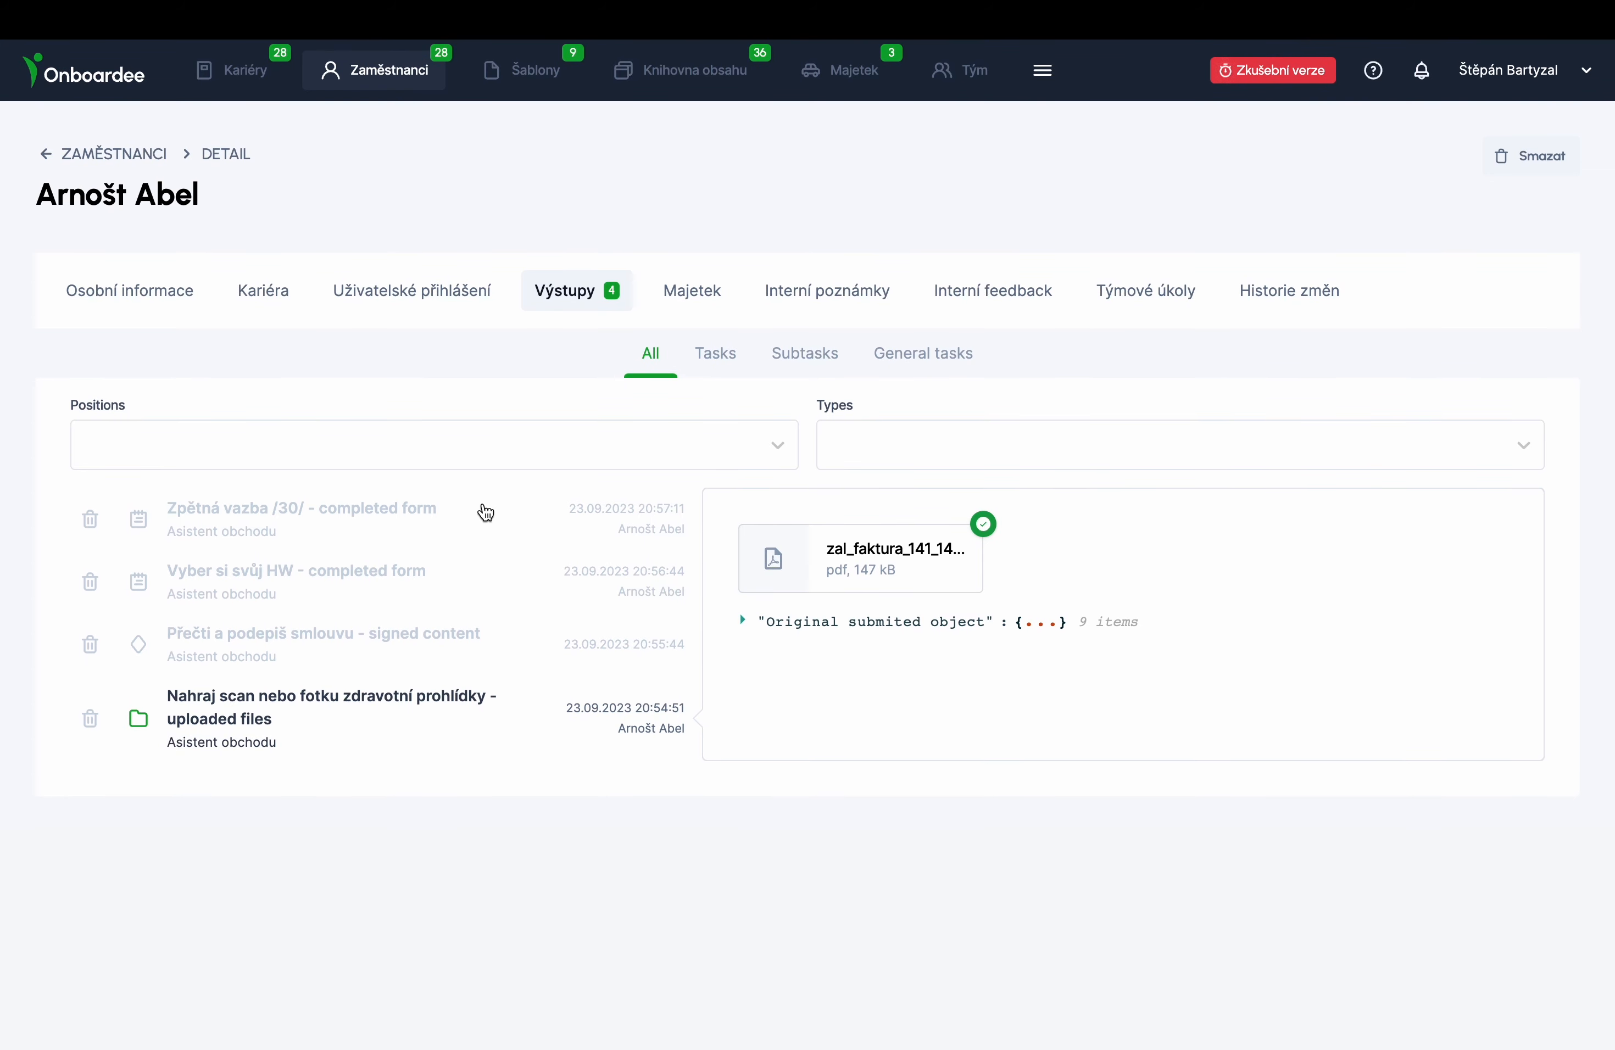
{"action": "left_click", "coordinate": [270, 300]}
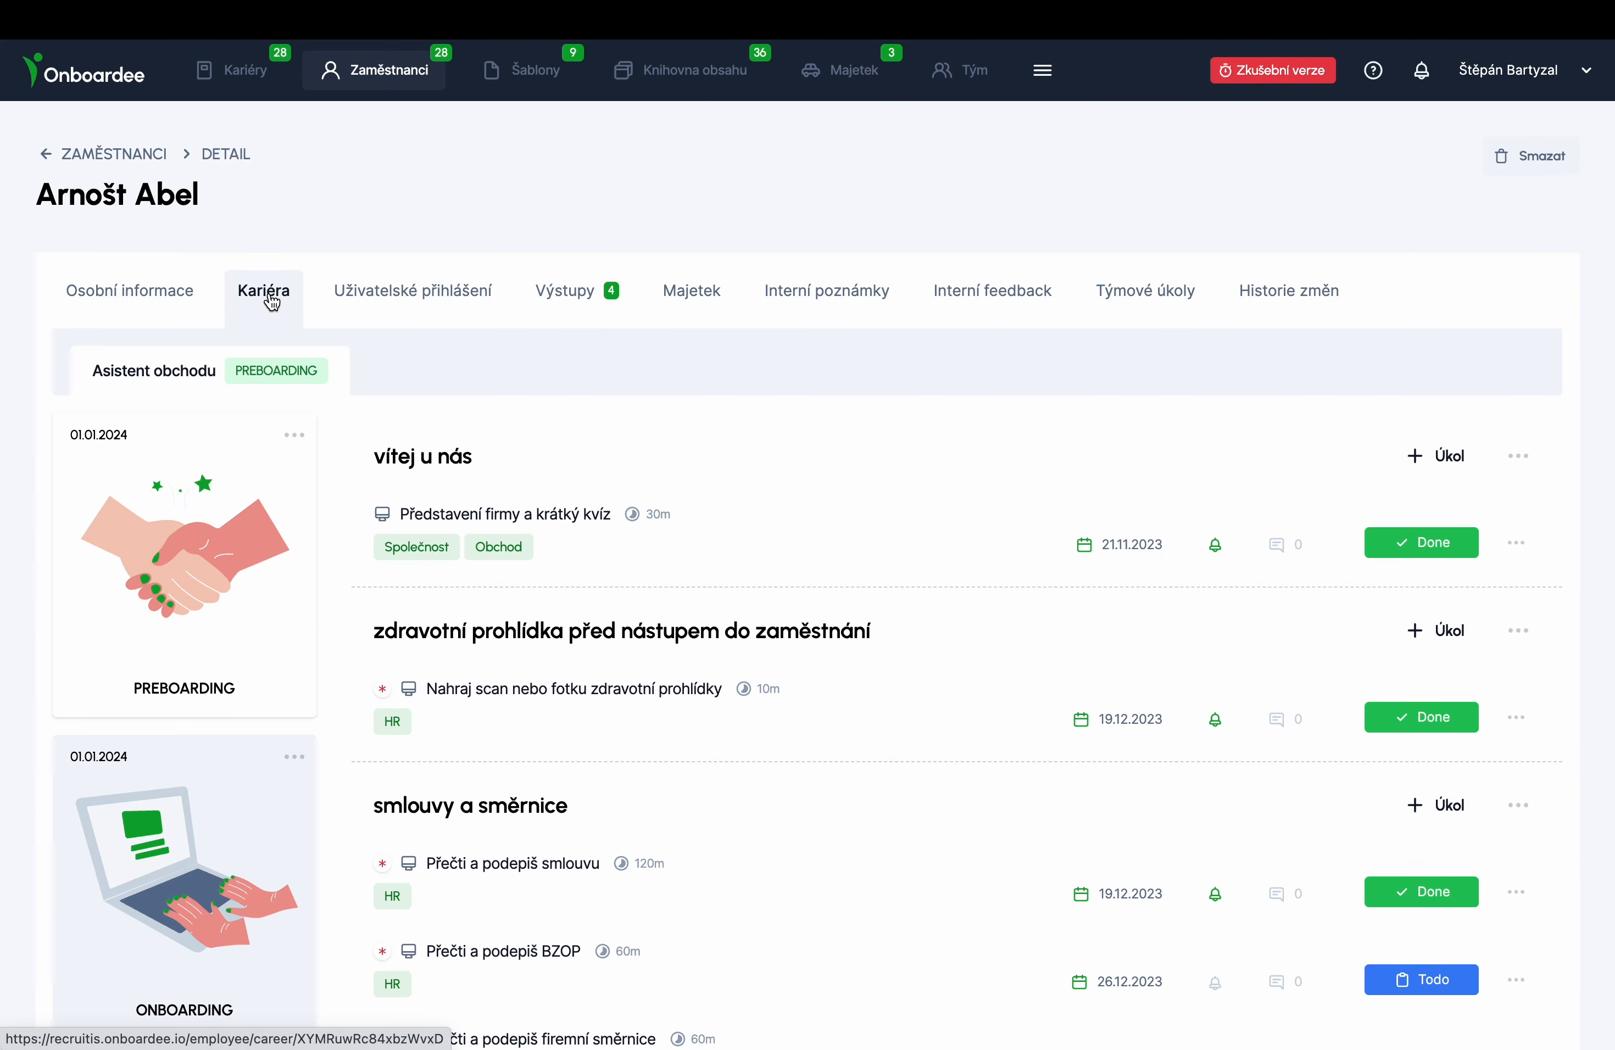
- Start a new ONBOARDING task 'vyzvedni si počítač na IT' with deadline 0 and reminder 0
{"action": "left_click", "coordinate": [217, 849]}
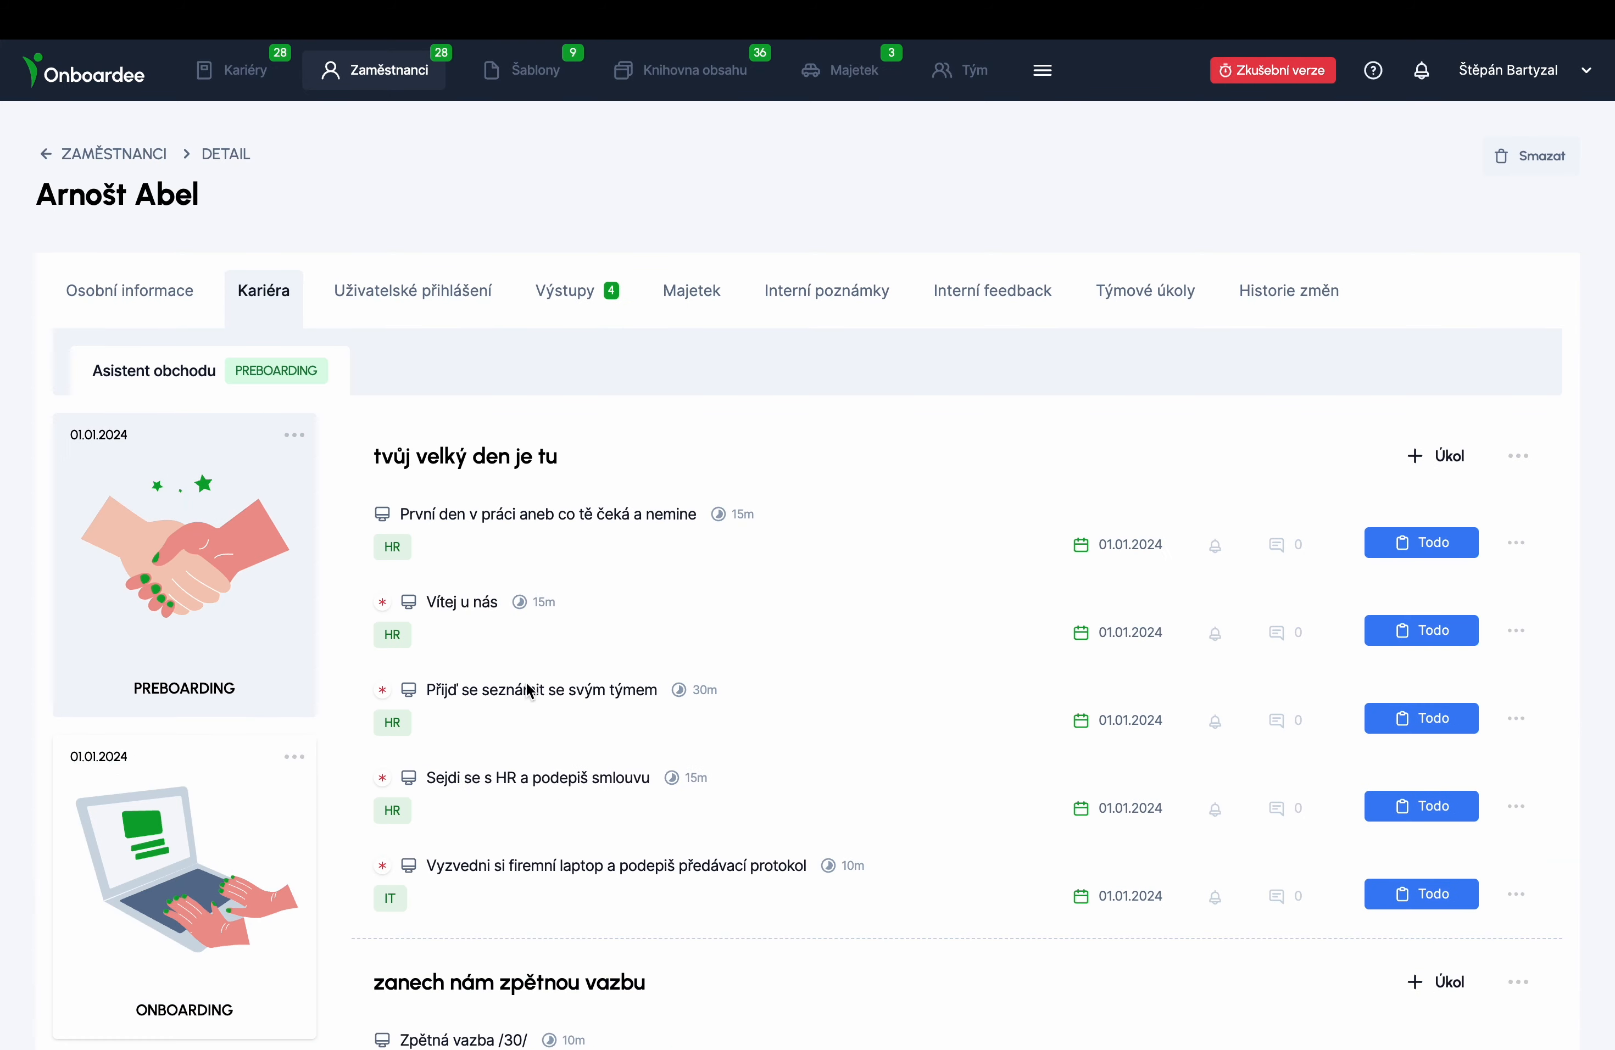
{"action": "left_click", "coordinate": [1437, 456]}
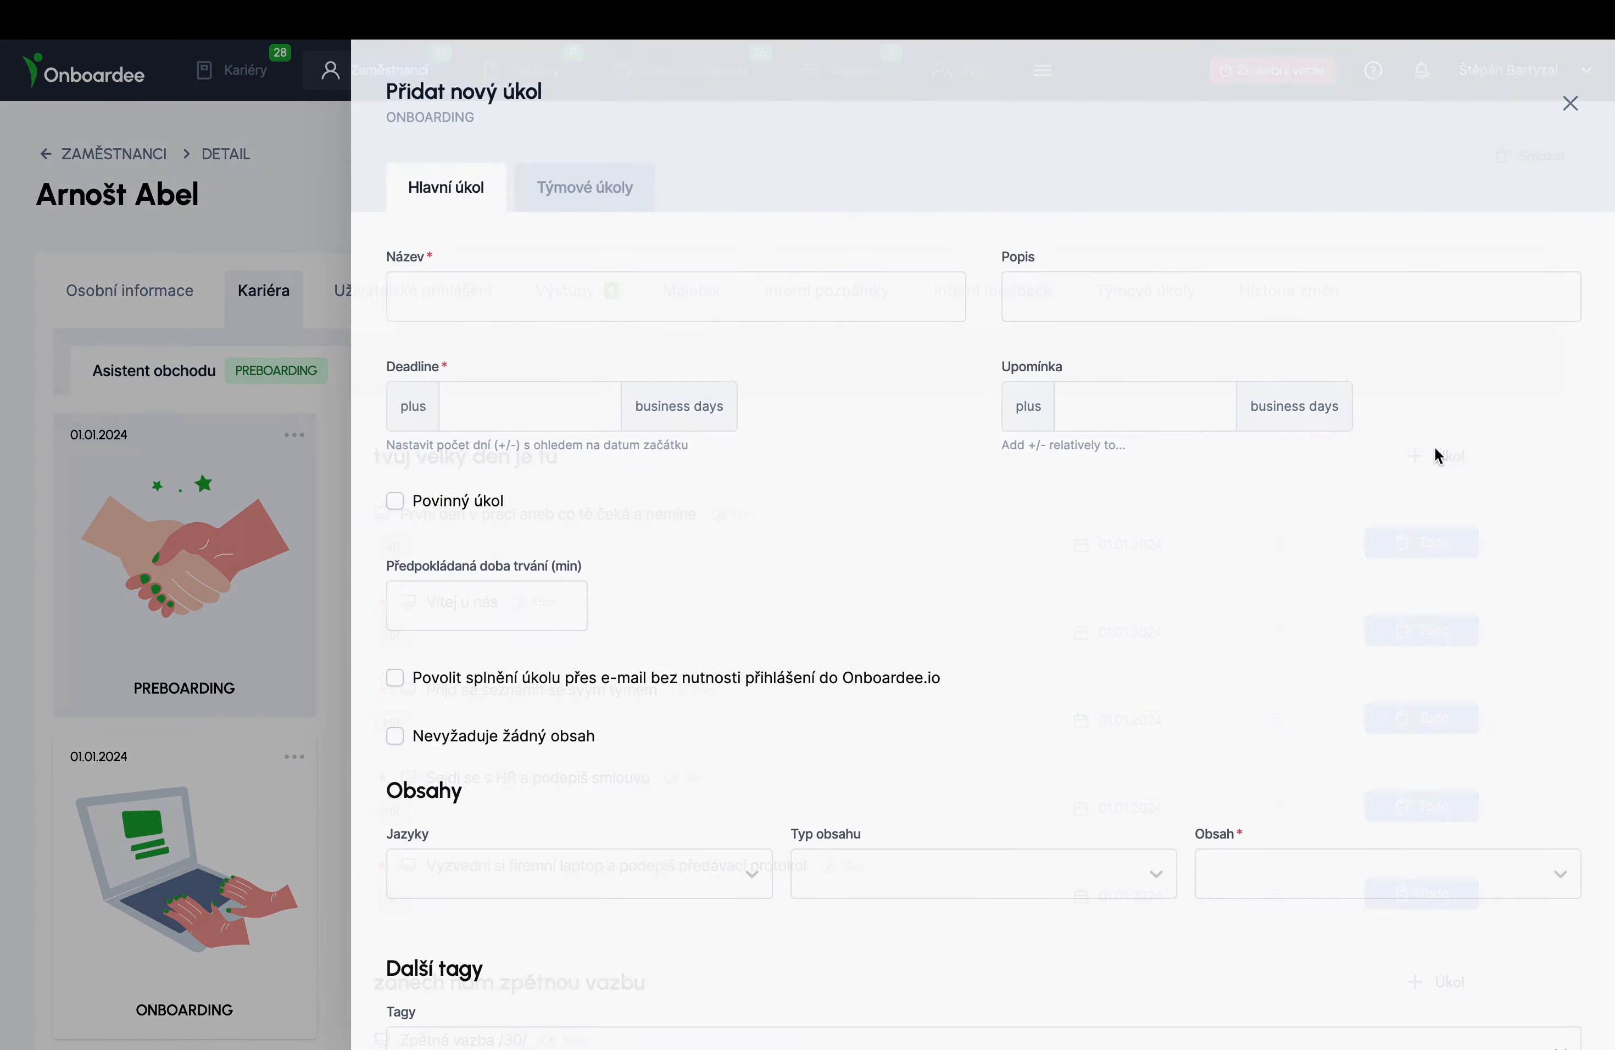
{"action": "left_click", "coordinate": [681, 297]}
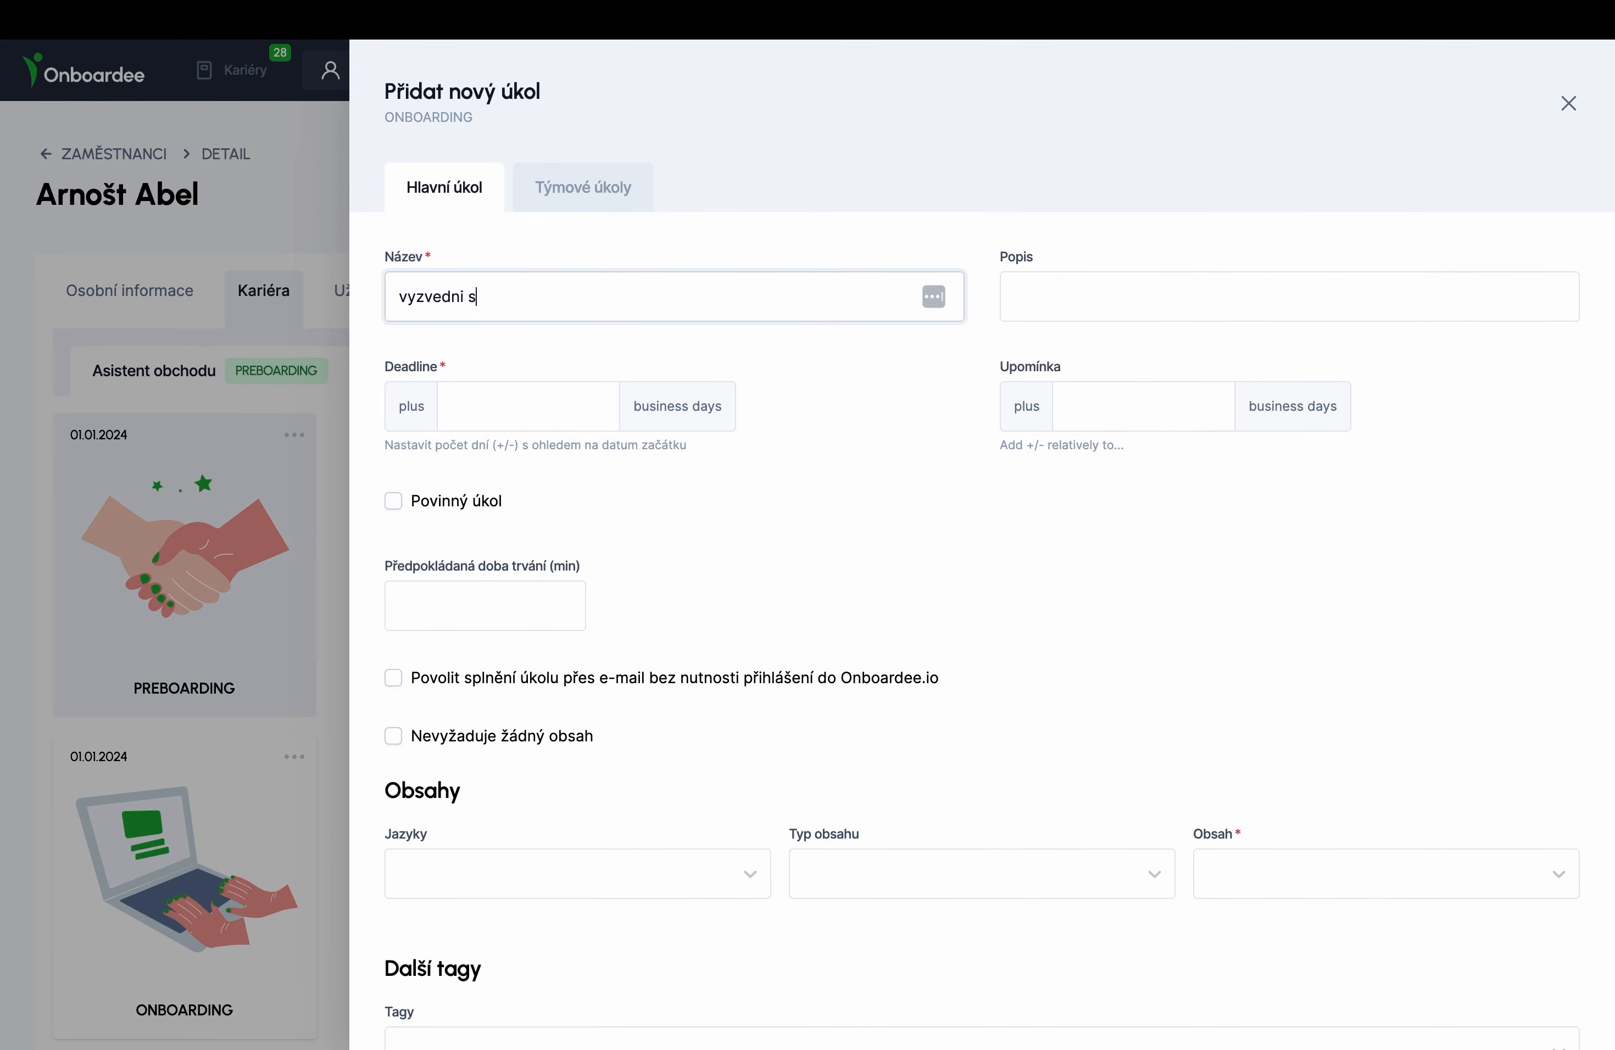
{"action": "left_click", "coordinate": [586, 394]}
{"action": "type", "text": "0"}
{"action": "left_click", "coordinate": [1129, 406]}
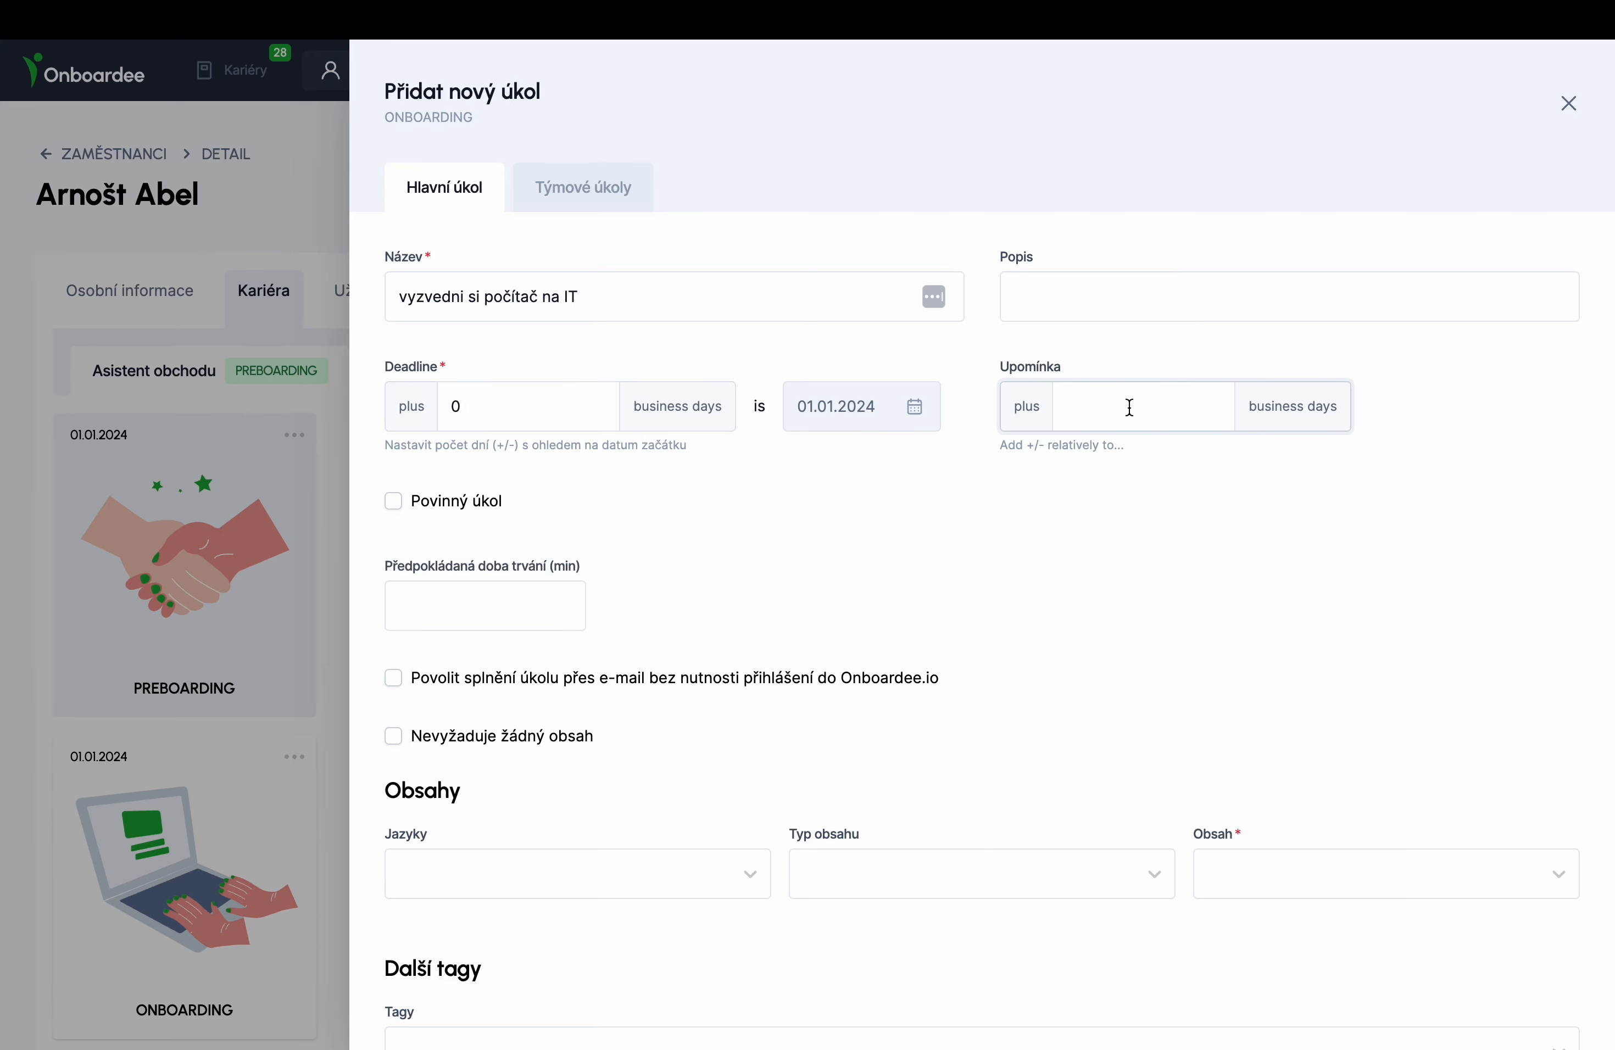
{"action": "type", "text": "0"}
- Give the task a 30-minute duration, no content required and the IT tag, and save it
{"action": "scroll", "coordinate": [786, 620], "scroll_direction": "down", "scroll_amount": 3}
{"action": "left_click", "coordinate": [497, 501]}
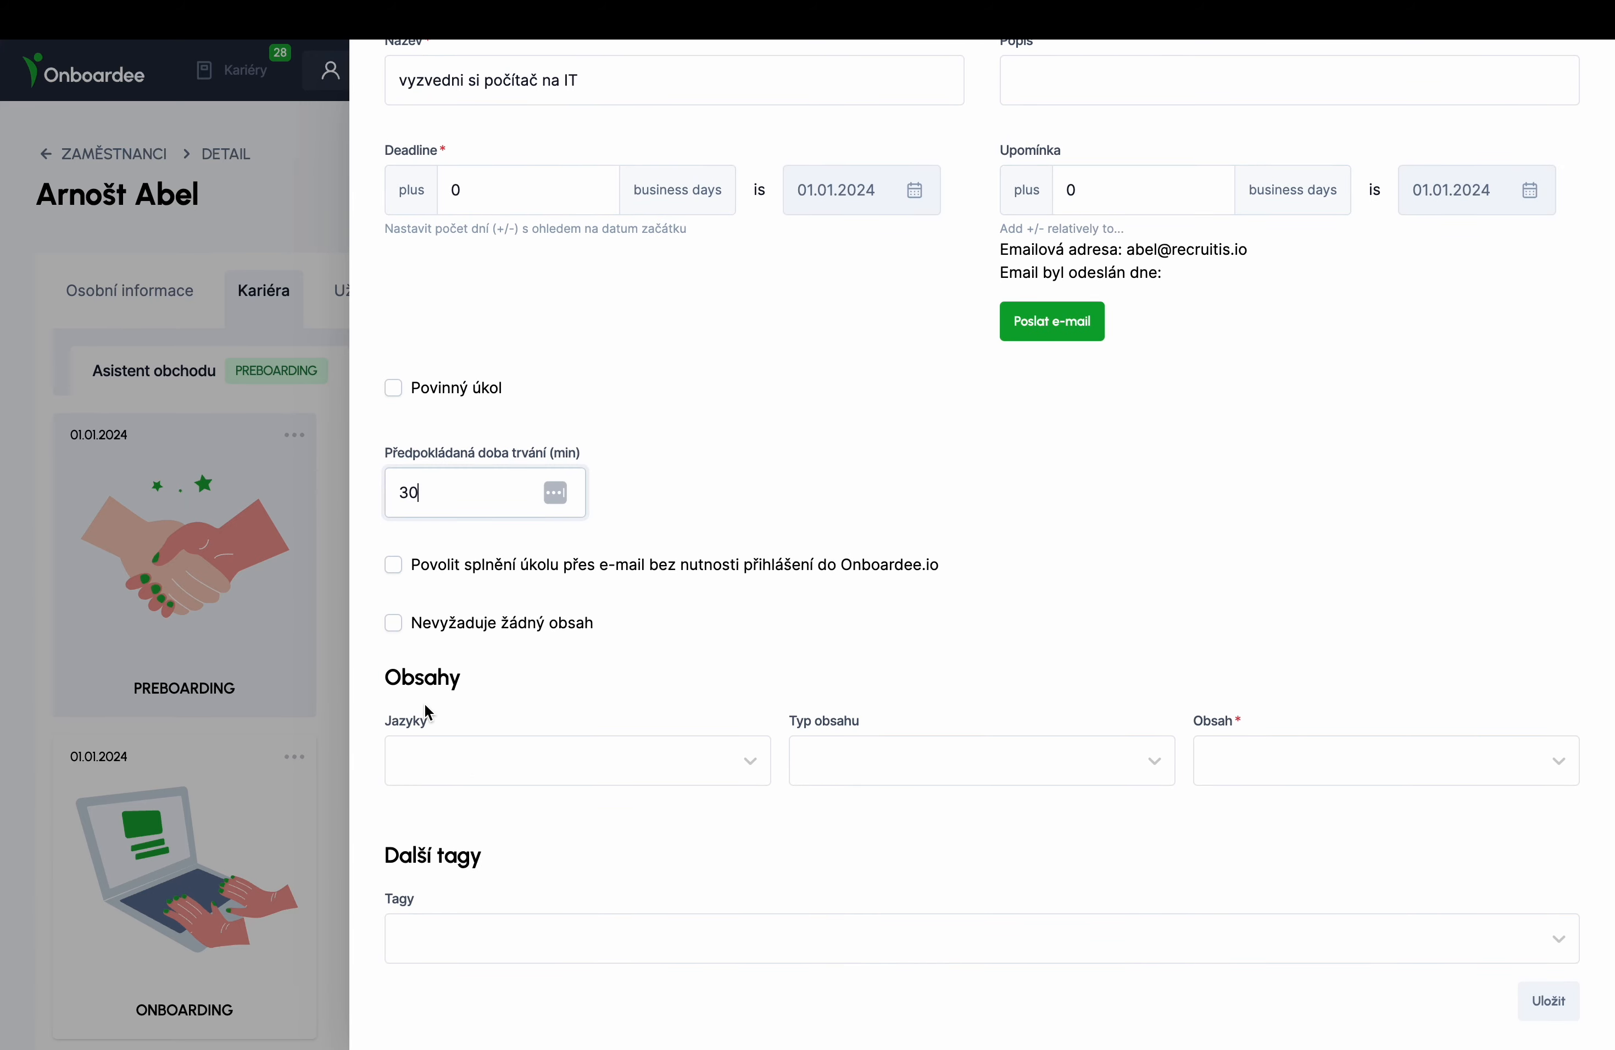
{"action": "left_click", "coordinate": [423, 623]}
{"action": "left_click", "coordinate": [544, 929]}
{"action": "left_click", "coordinate": [502, 546]}
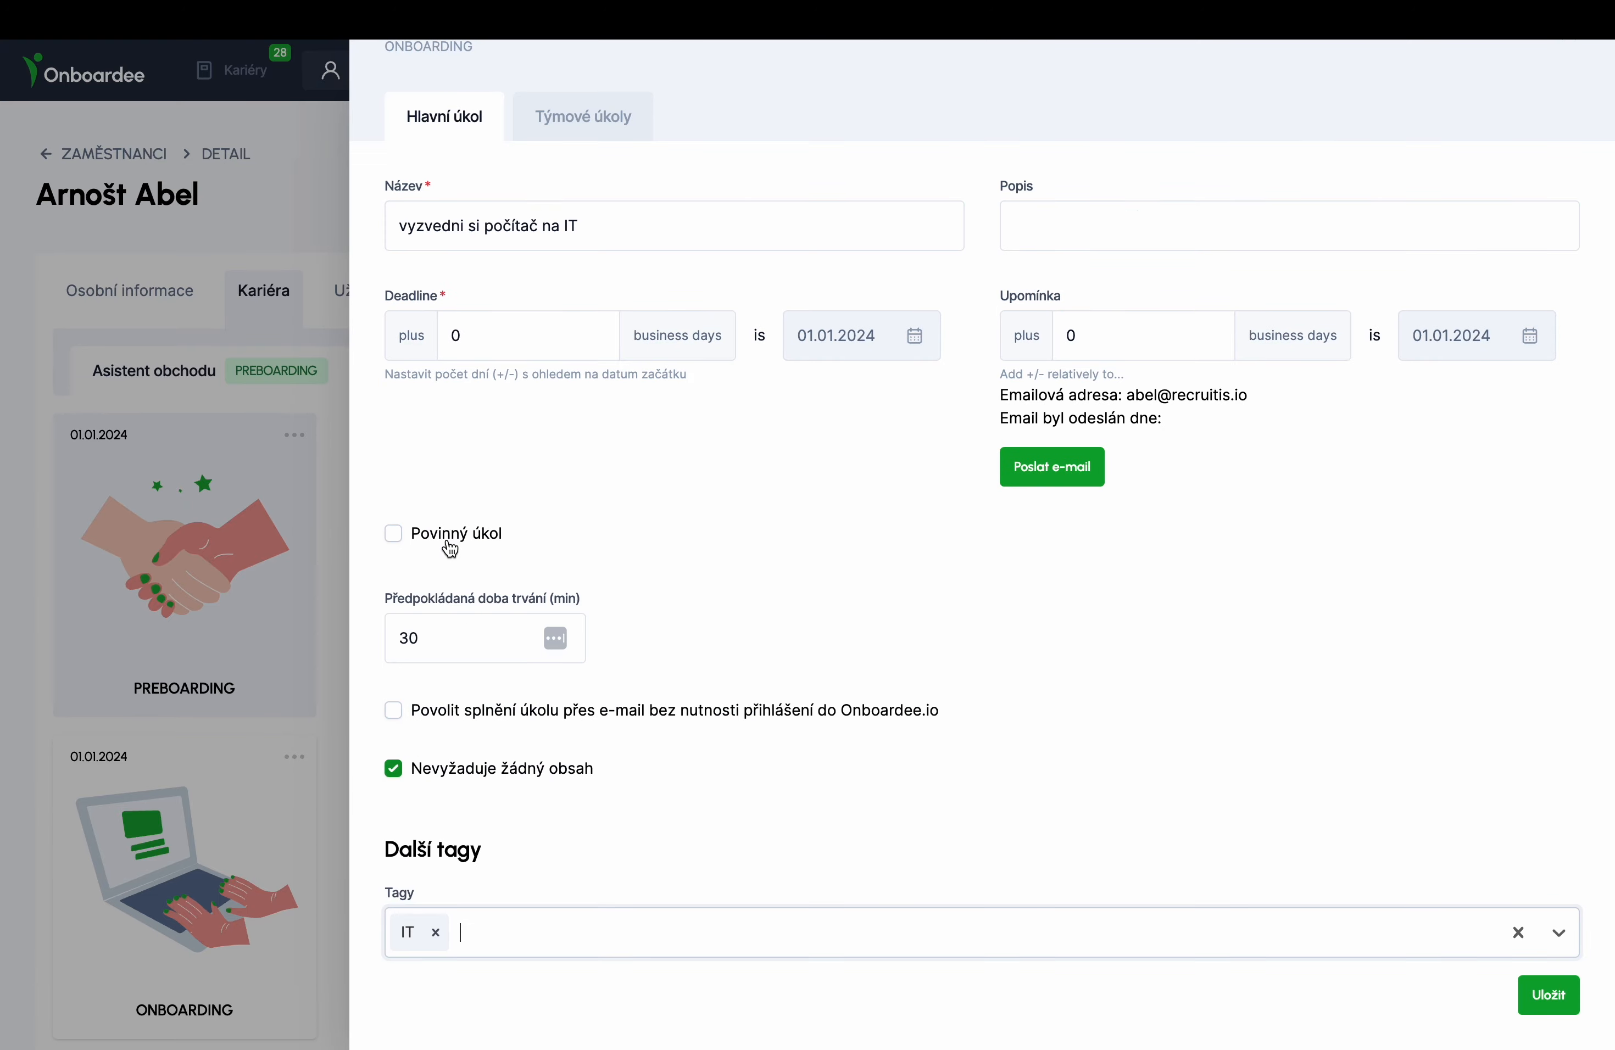
{"action": "left_click", "coordinate": [1550, 996]}
{"action": "scroll", "coordinate": [1063, 696], "scroll_direction": "down", "scroll_amount": 3}
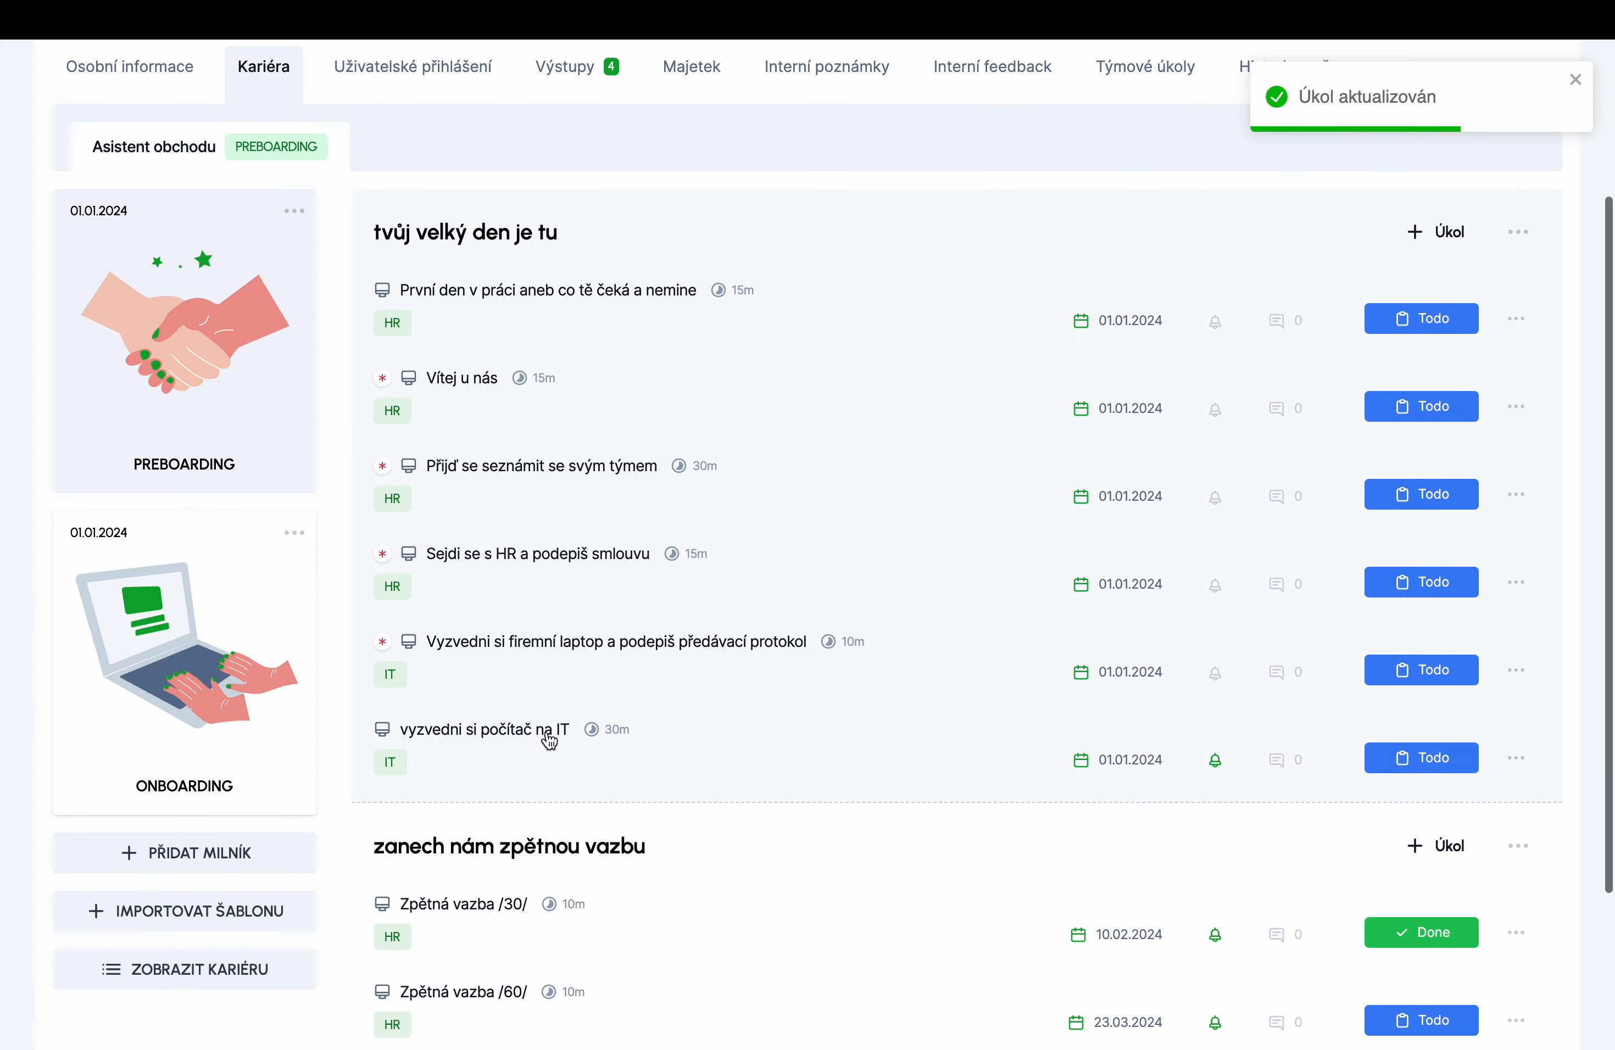
- Create a team subtask 'Připravte počítač pro nováčka' under 'vyzvedni si počítač na IT'
{"action": "left_click", "coordinate": [549, 733]}
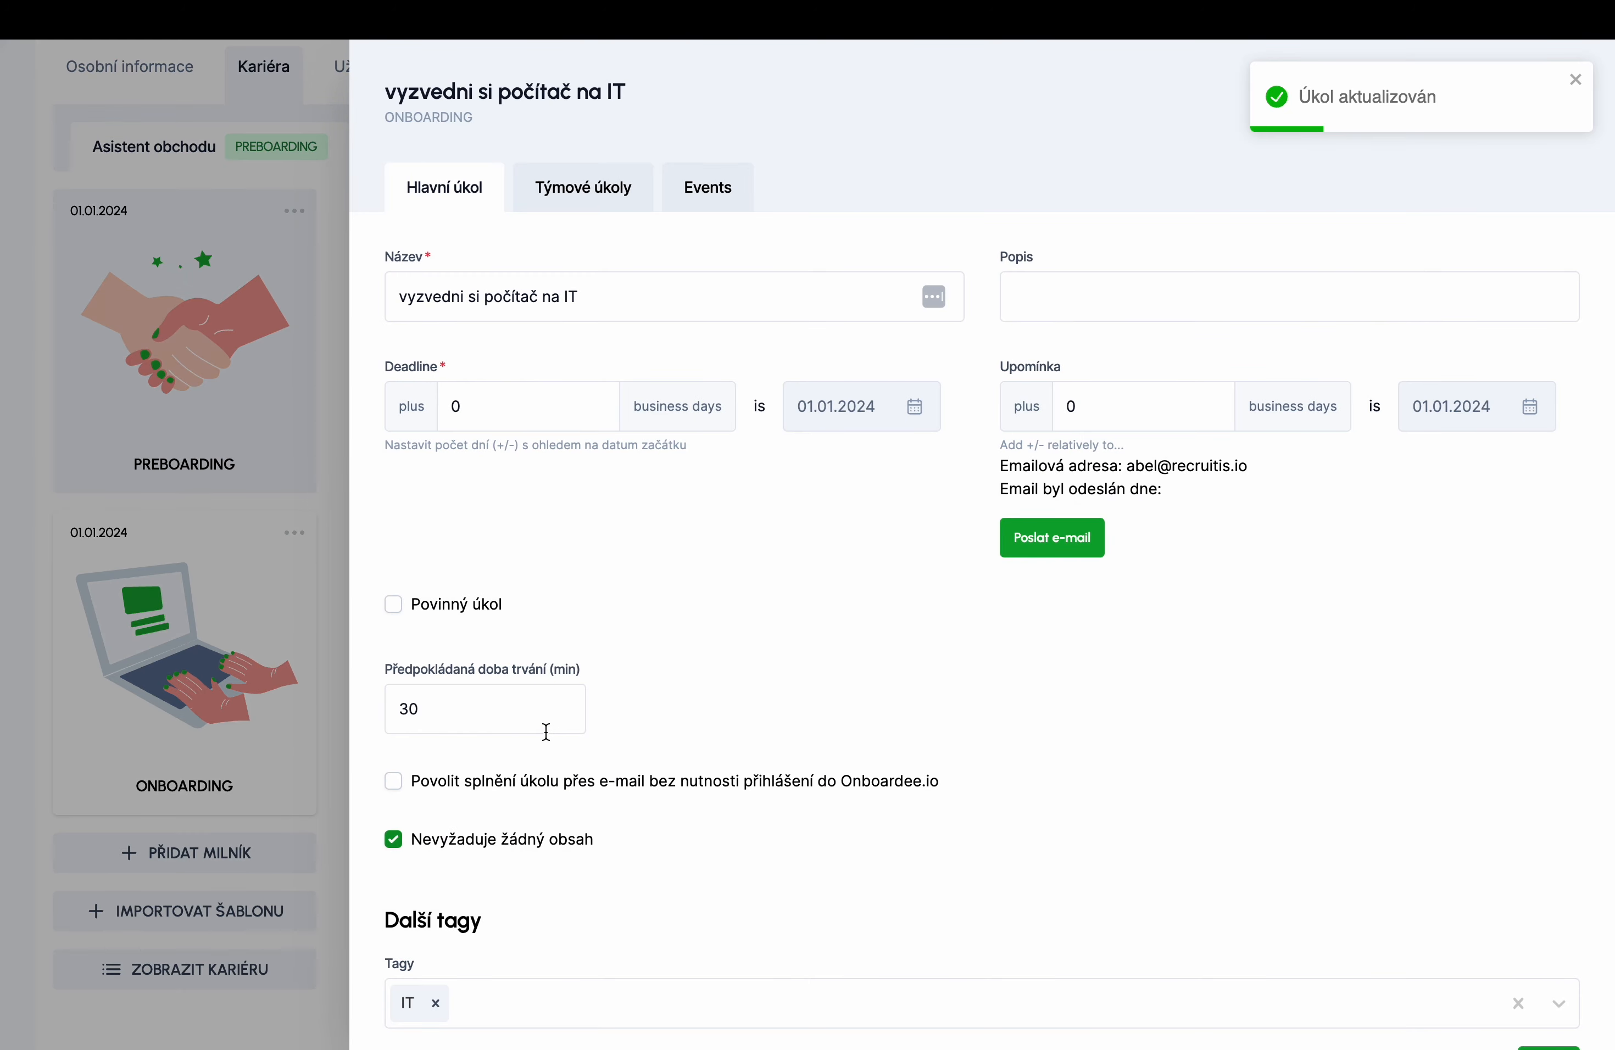
{"action": "left_click", "coordinate": [584, 202]}
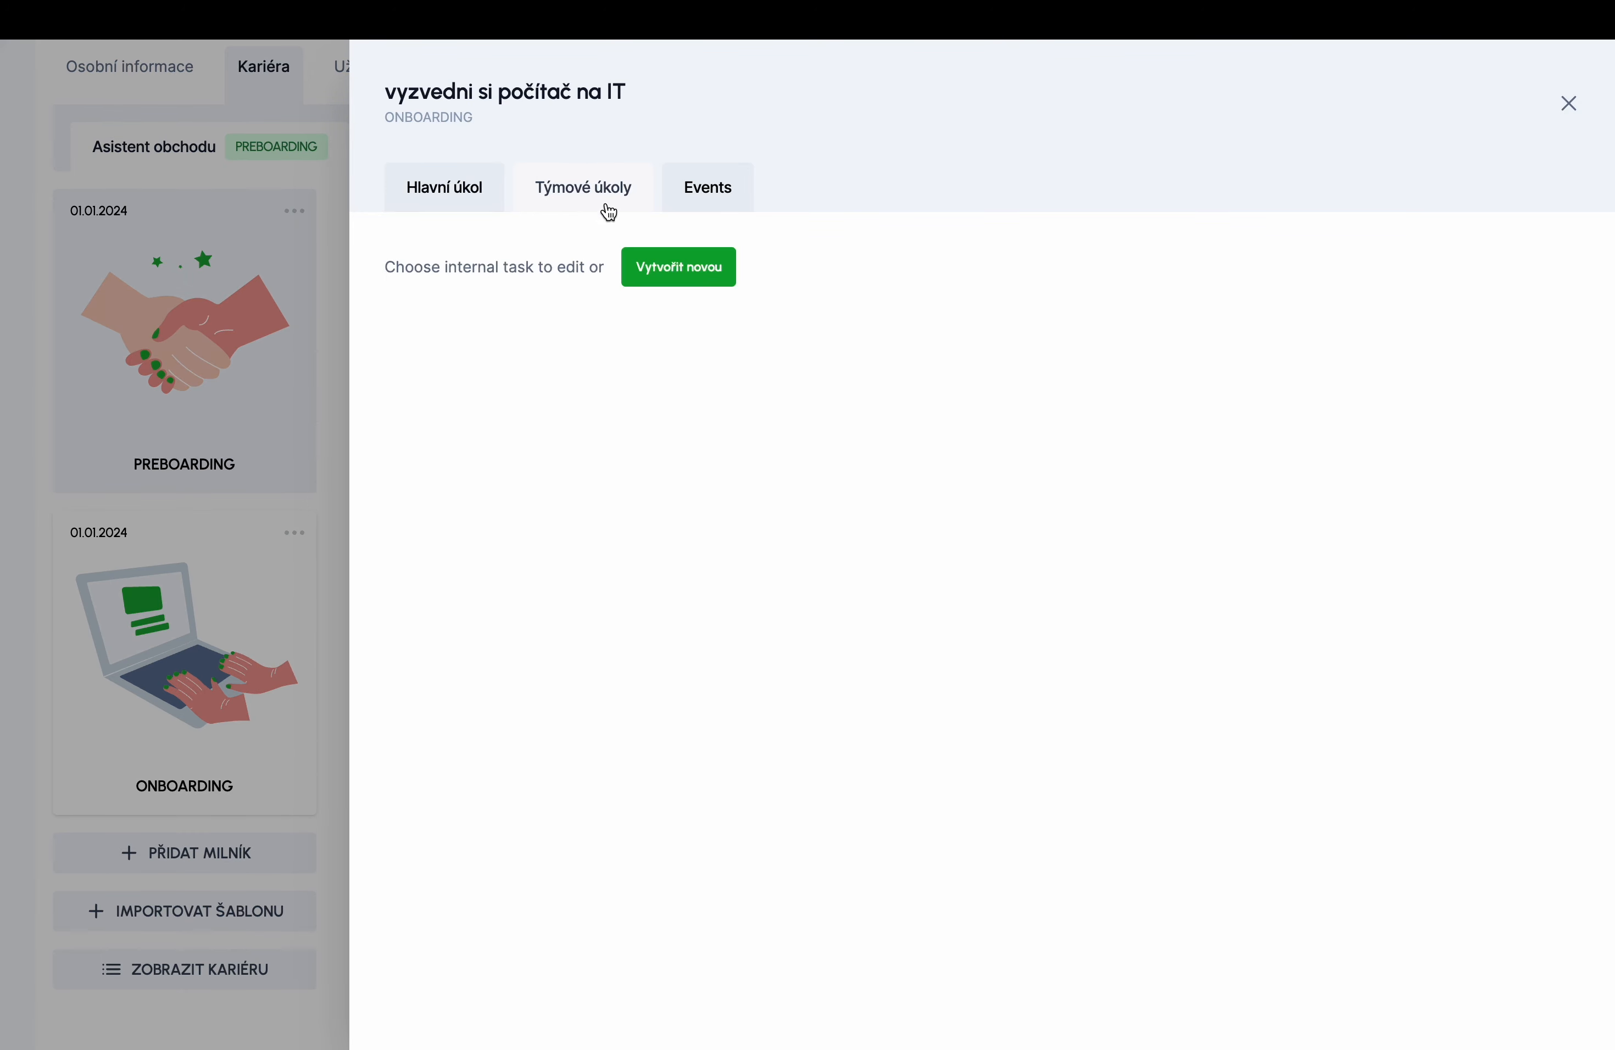
{"action": "left_click", "coordinate": [704, 288]}
{"action": "left_click", "coordinate": [638, 296]}
{"action": "type", "text": "Přip"}
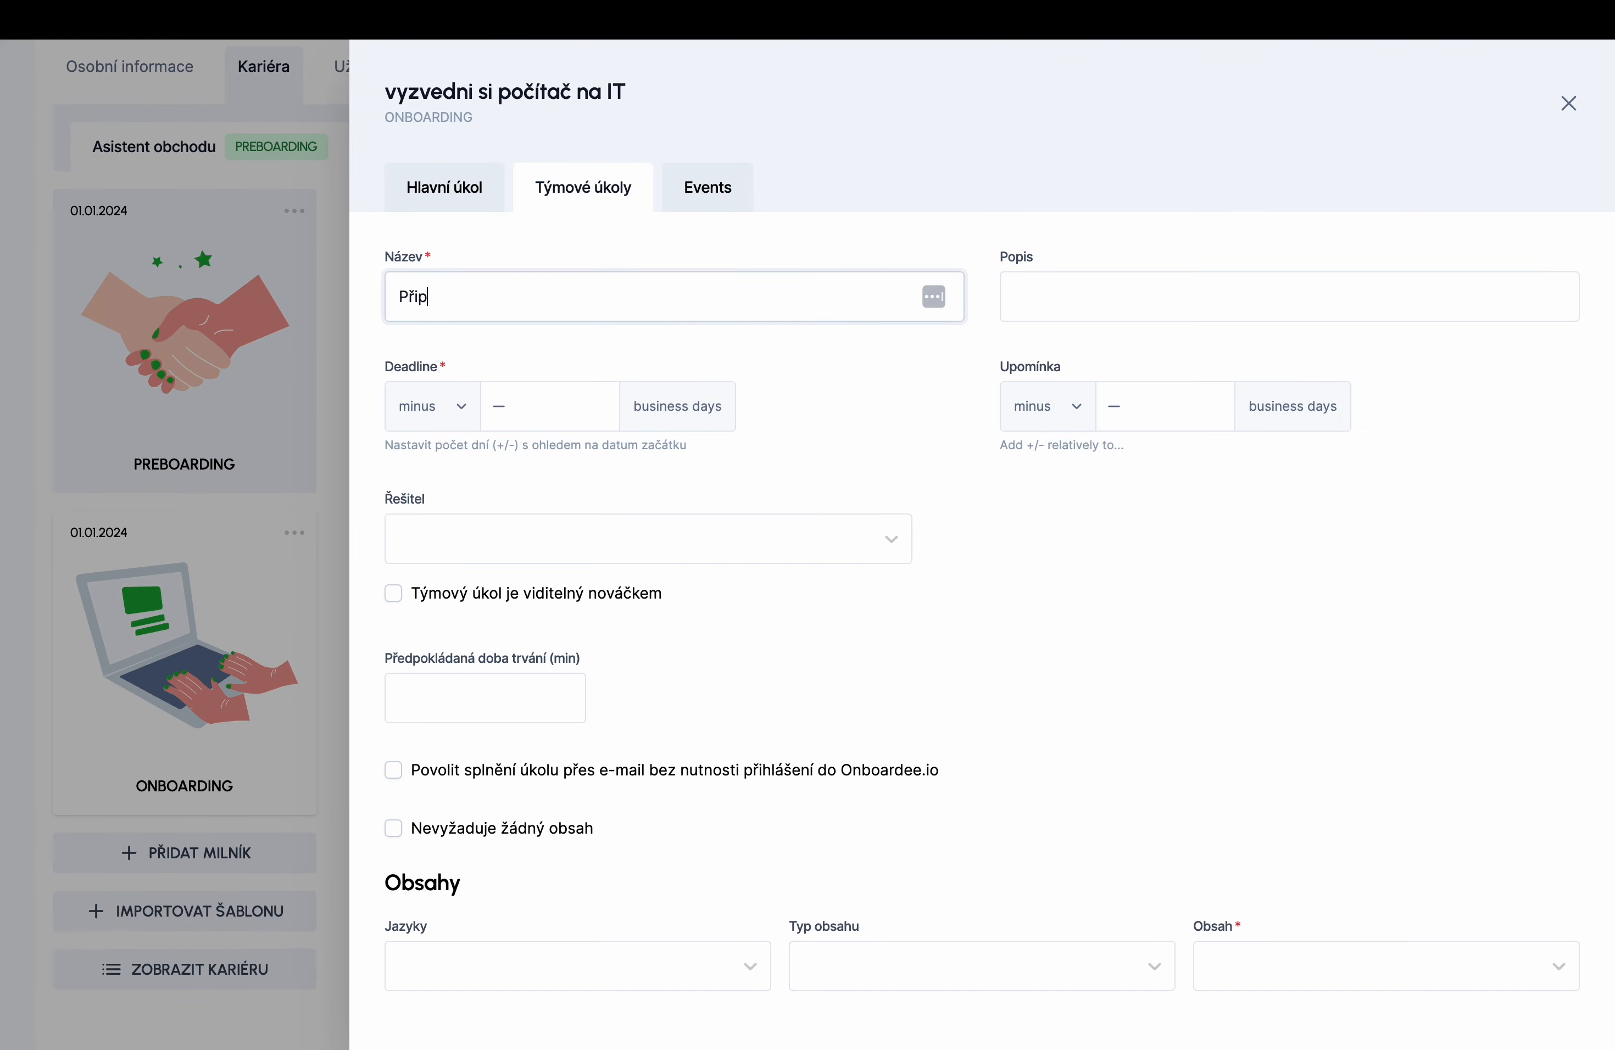
{"action": "type", "text": "ravte počítač pro nováčka"}
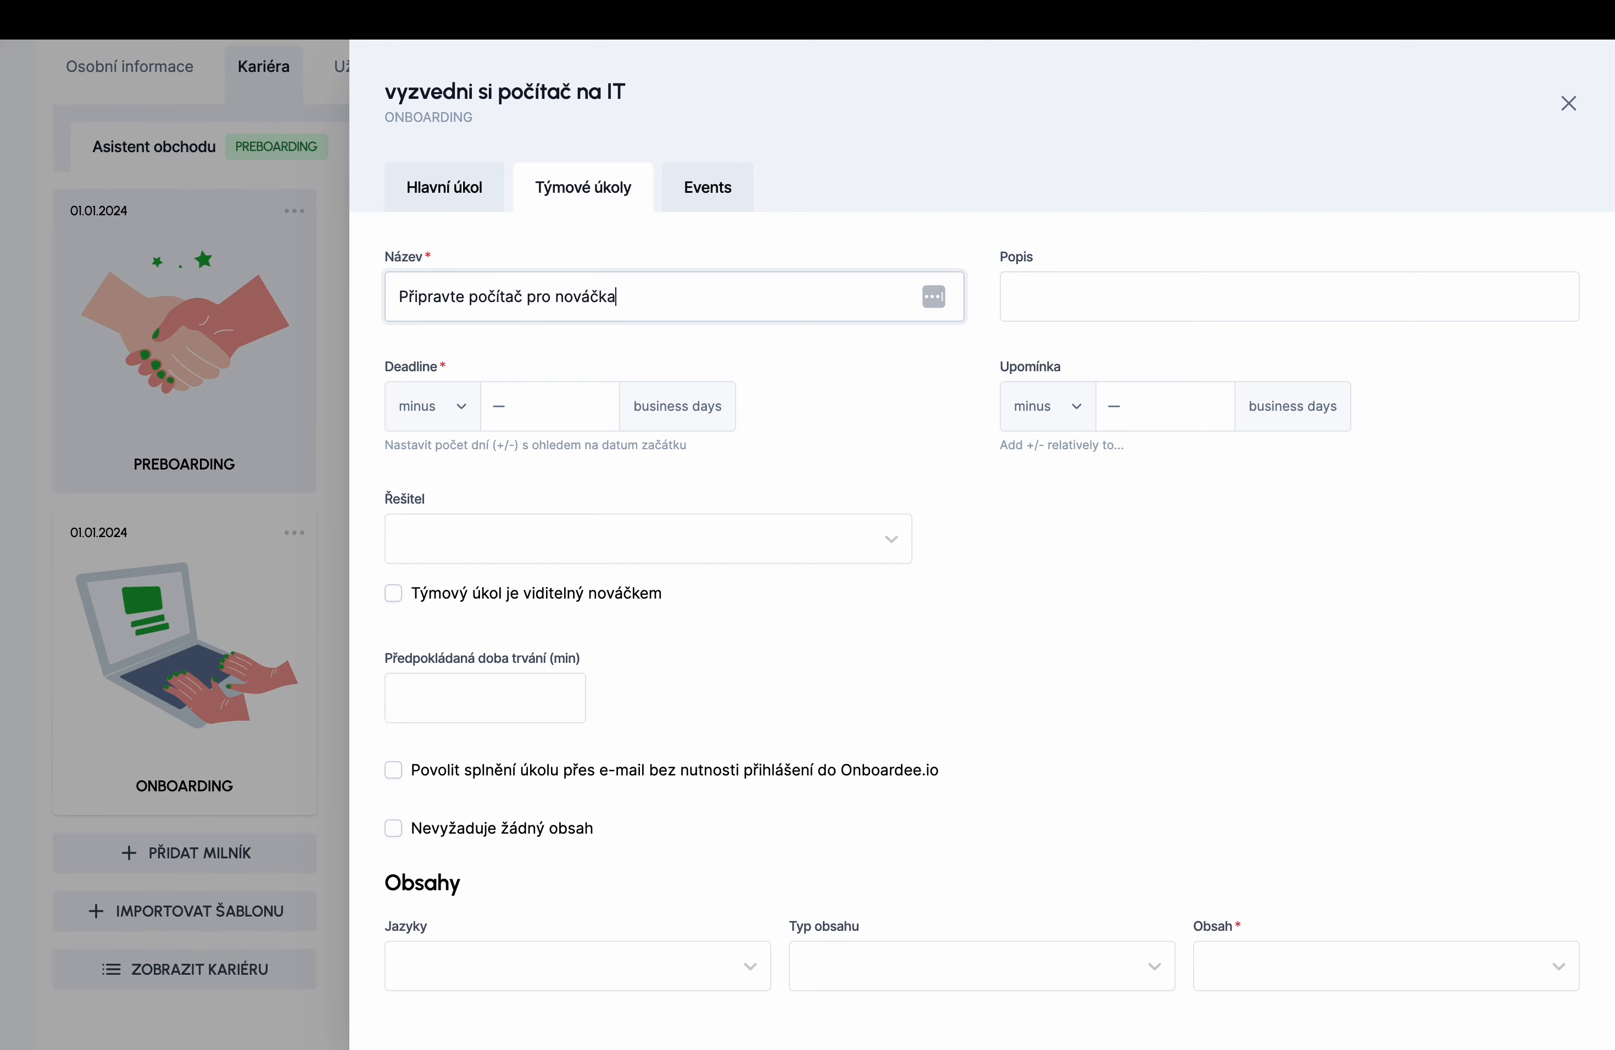
- Set the subtask due 30 days before start, reminder 35, an assignee, e-mail completion, no content; save
{"action": "left_click", "coordinate": [530, 410]}
{"action": "left_click", "coordinate": [458, 406]}
{"action": "left_click", "coordinate": [498, 413]}
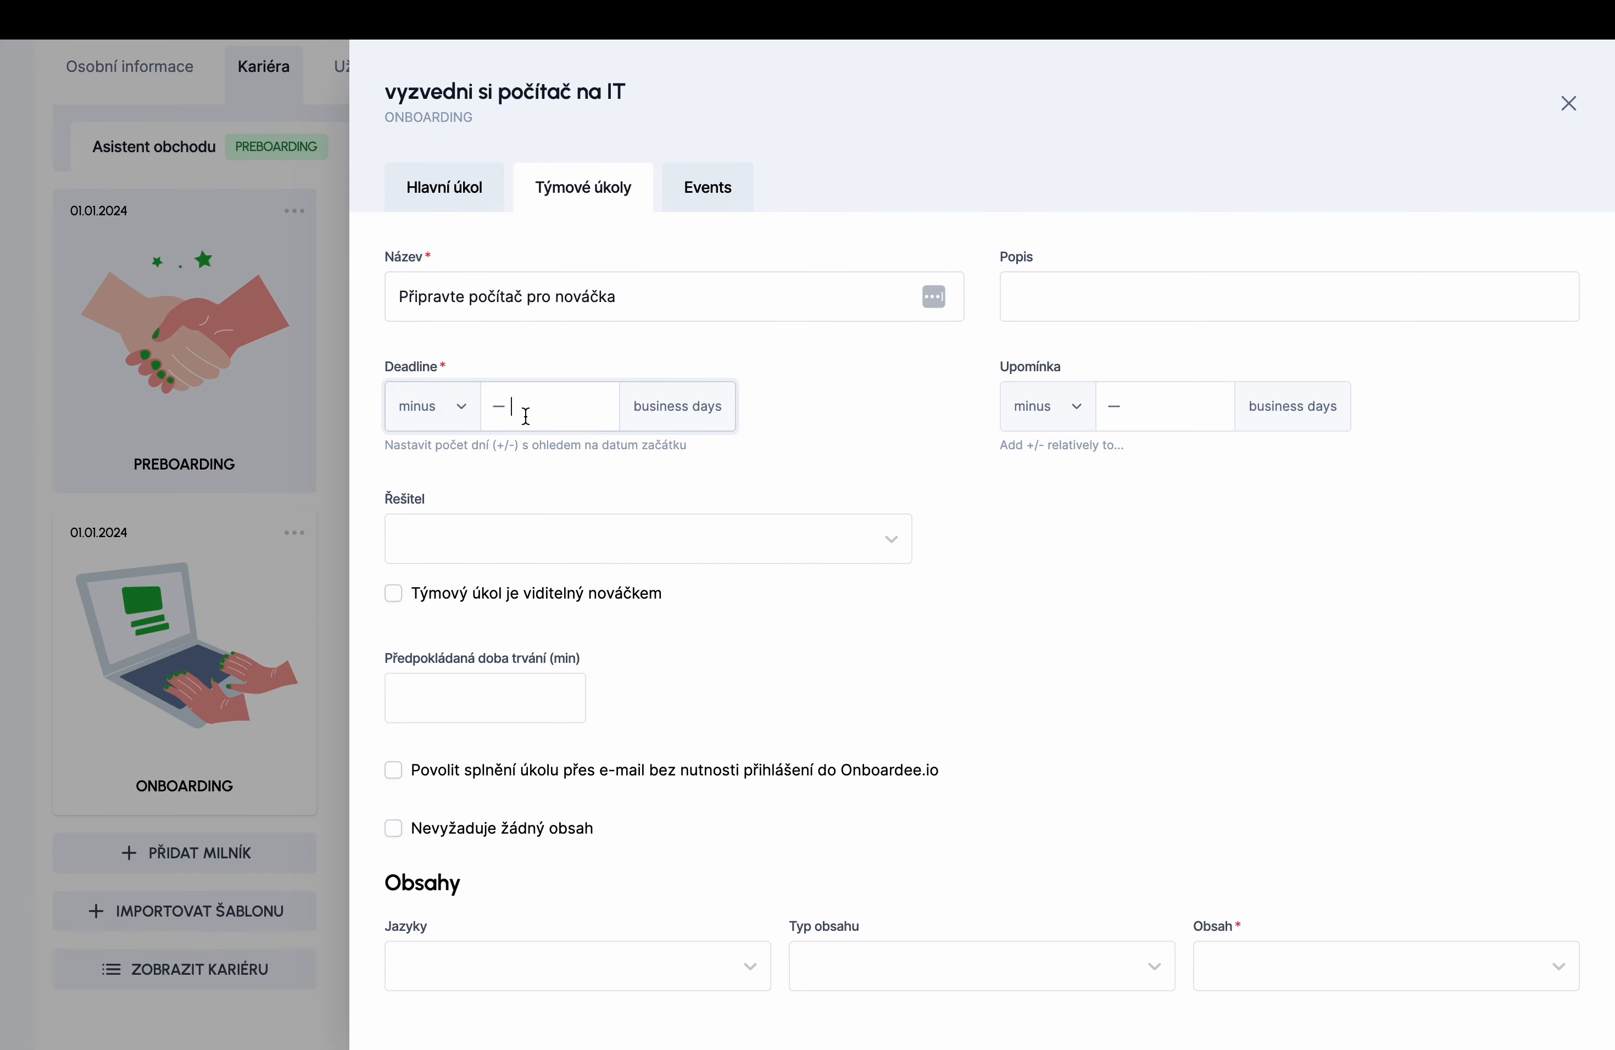
{"action": "type", "text": "30"}
{"action": "left_click", "coordinate": [1159, 408]}
{"action": "type", "text": "35"}
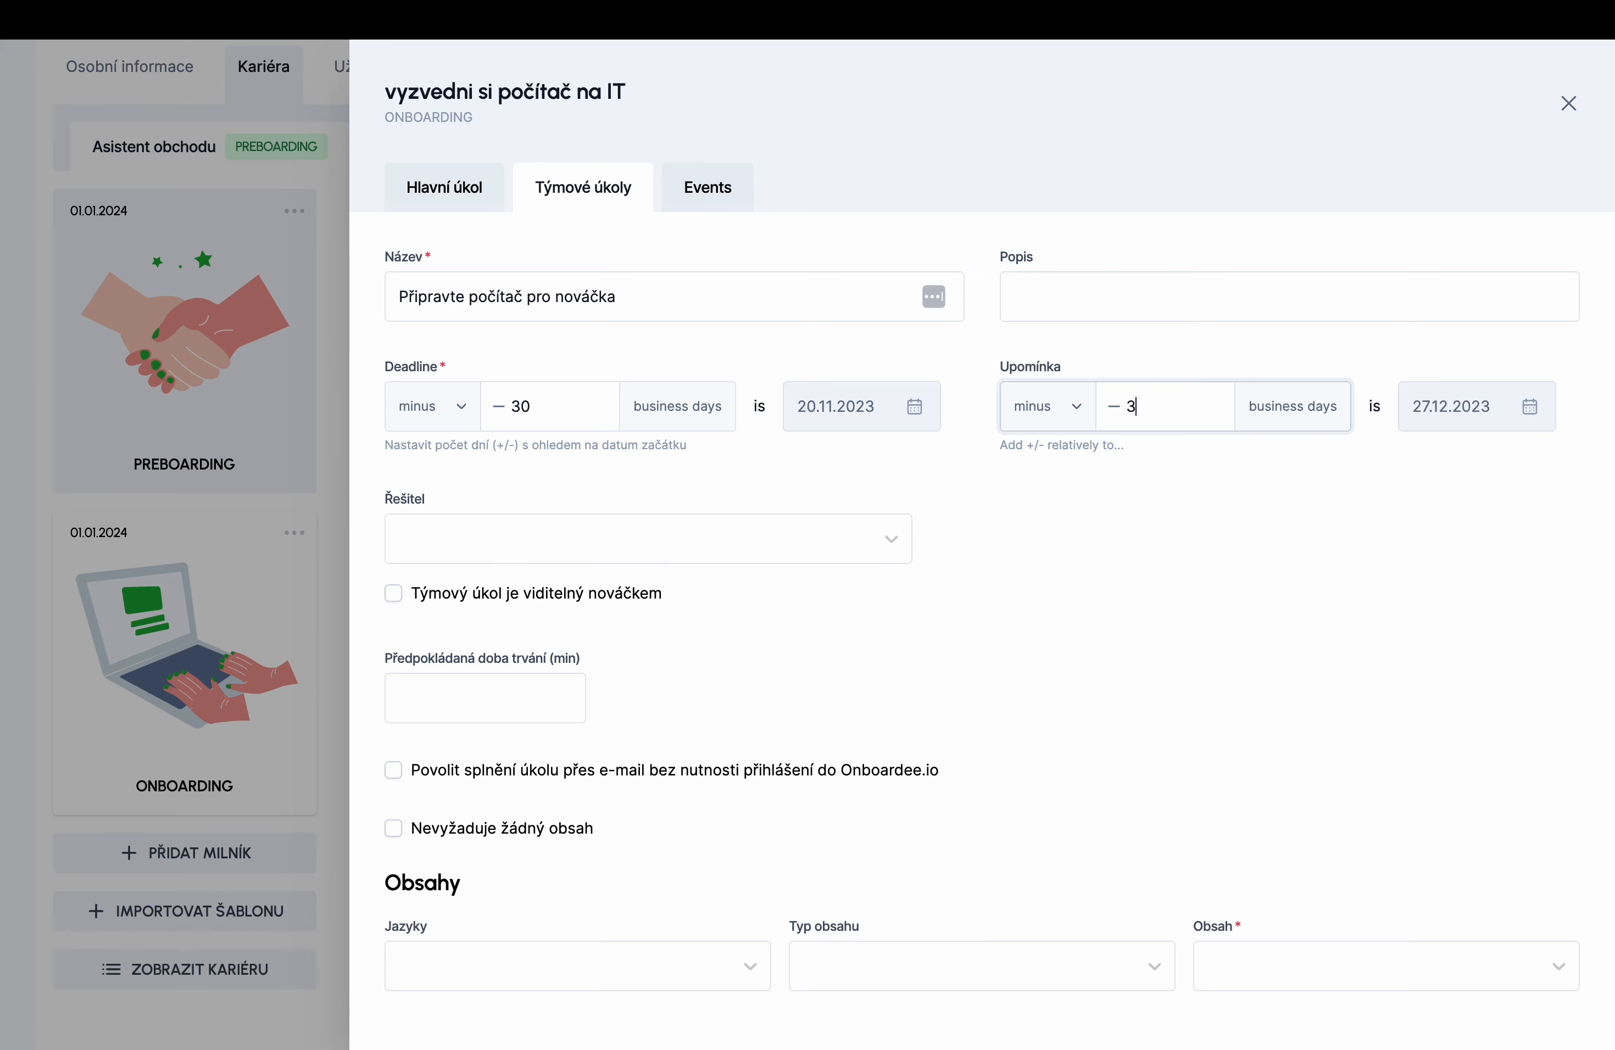
{"action": "left_click", "coordinate": [775, 539]}
{"action": "left_click", "coordinate": [551, 593]}
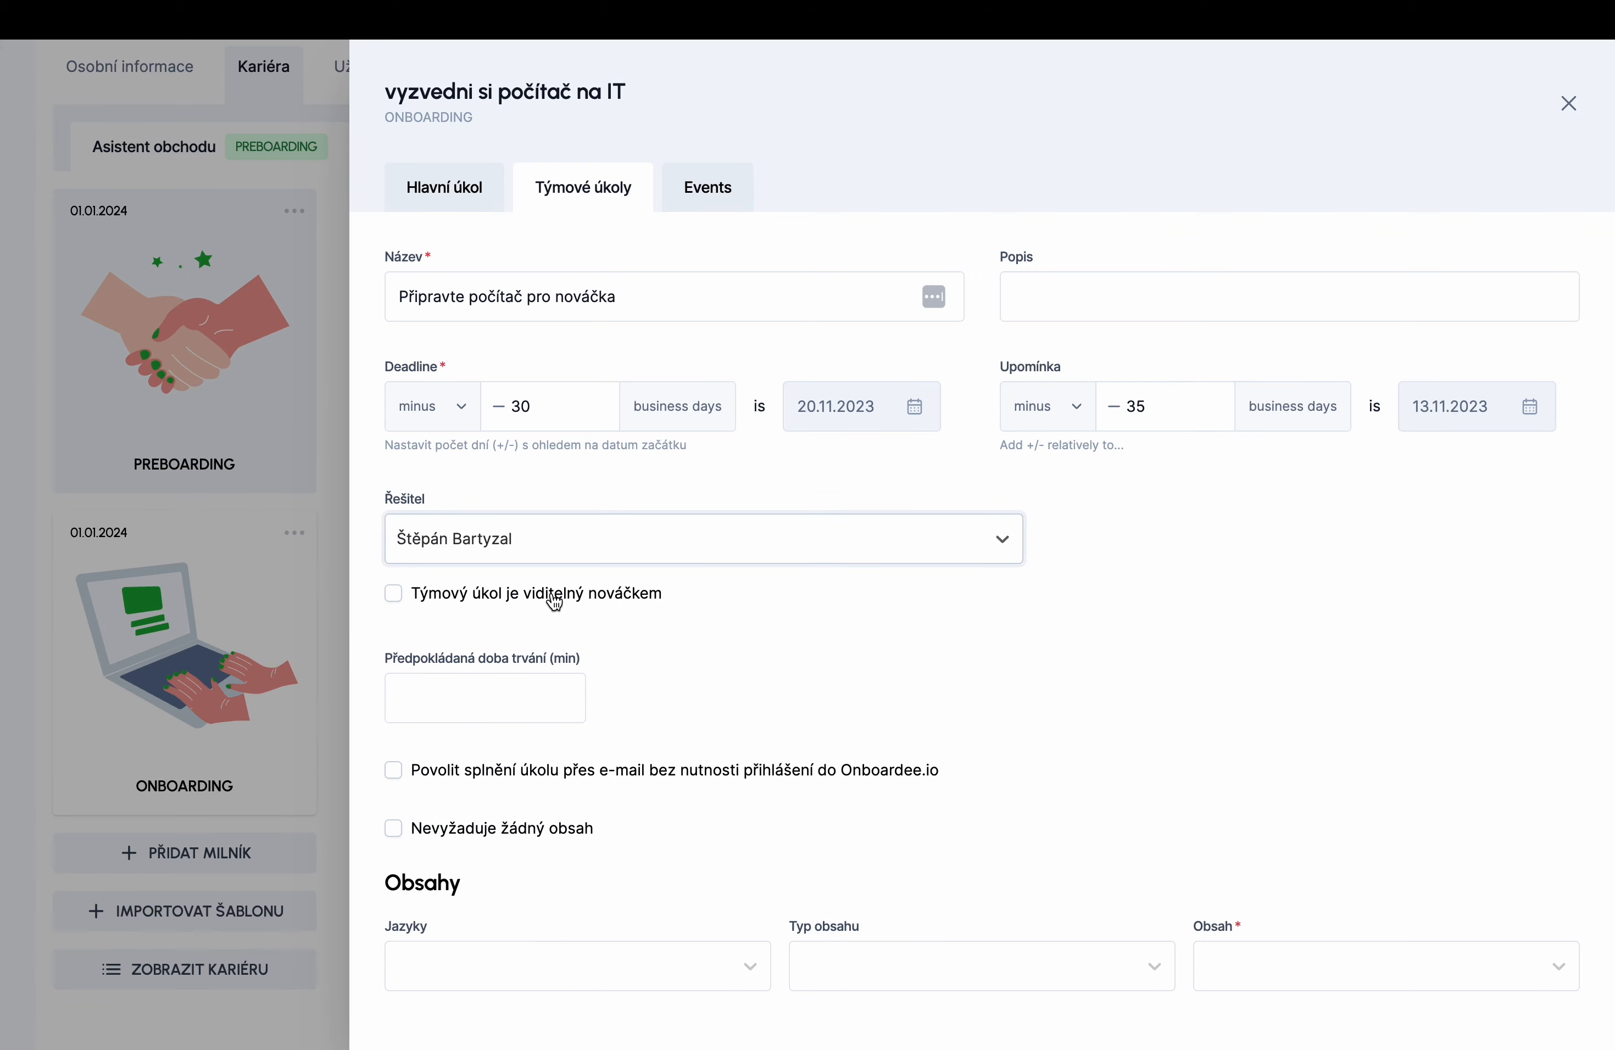
{"action": "scroll", "coordinate": [805, 639], "scroll_direction": "down", "scroll_amount": 3}
{"action": "left_click", "coordinate": [395, 542]}
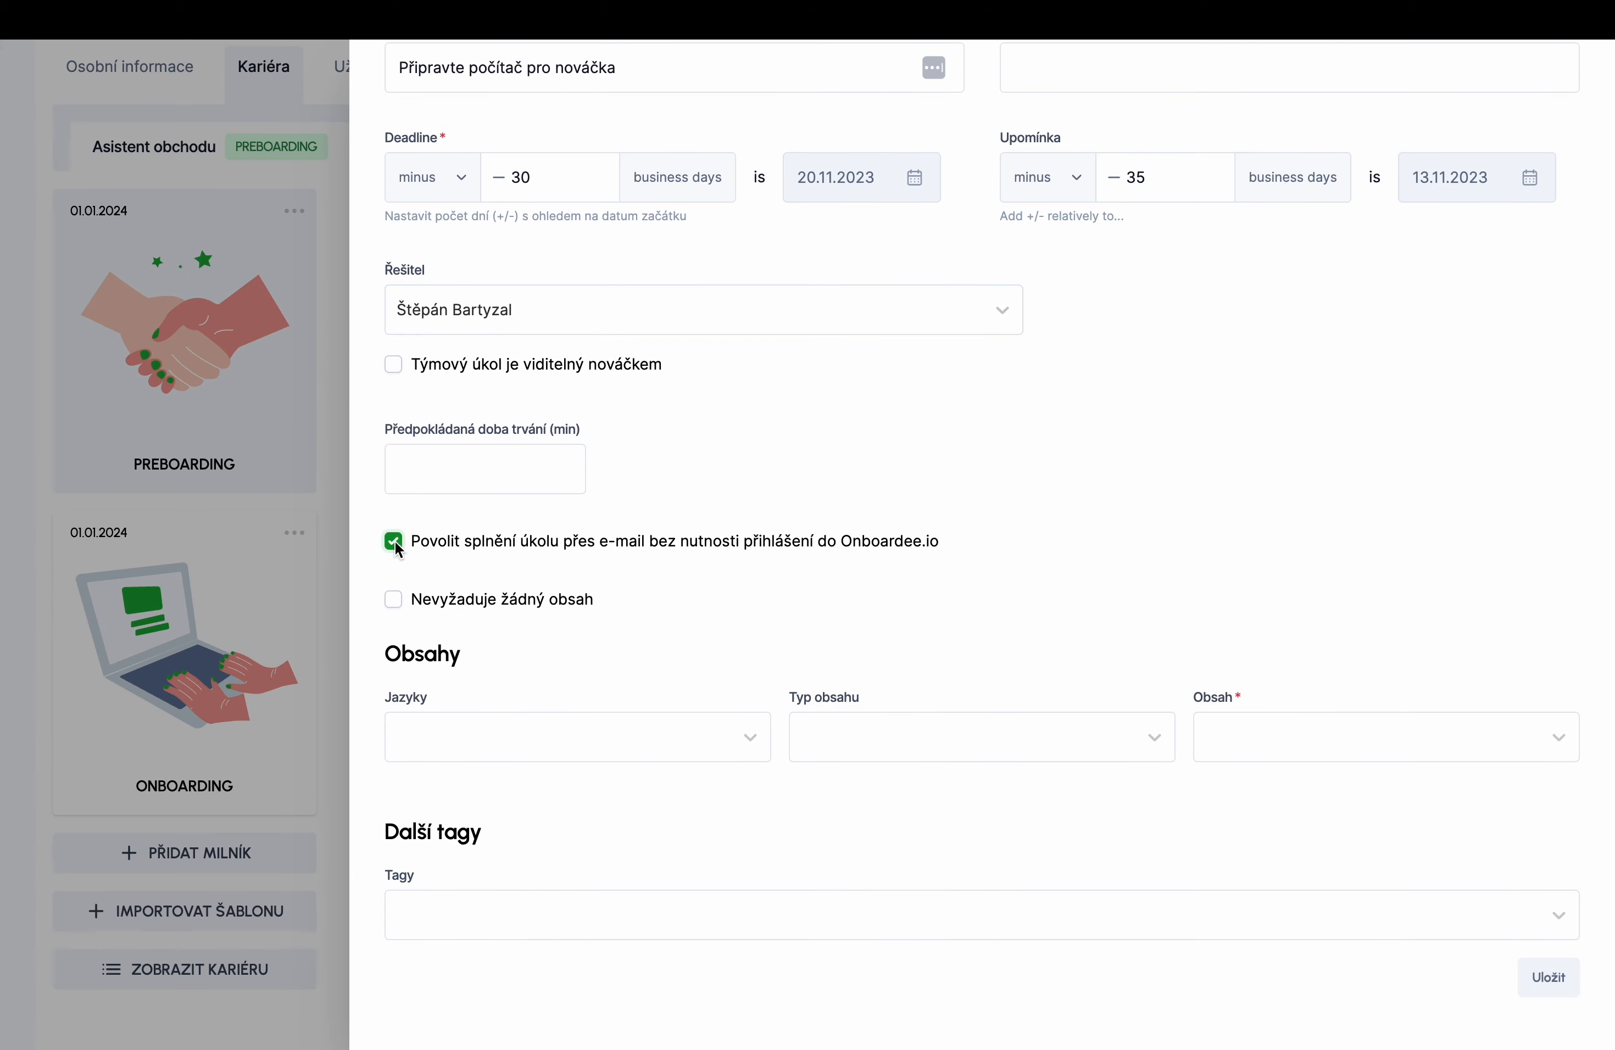
{"action": "left_click", "coordinate": [395, 601]}
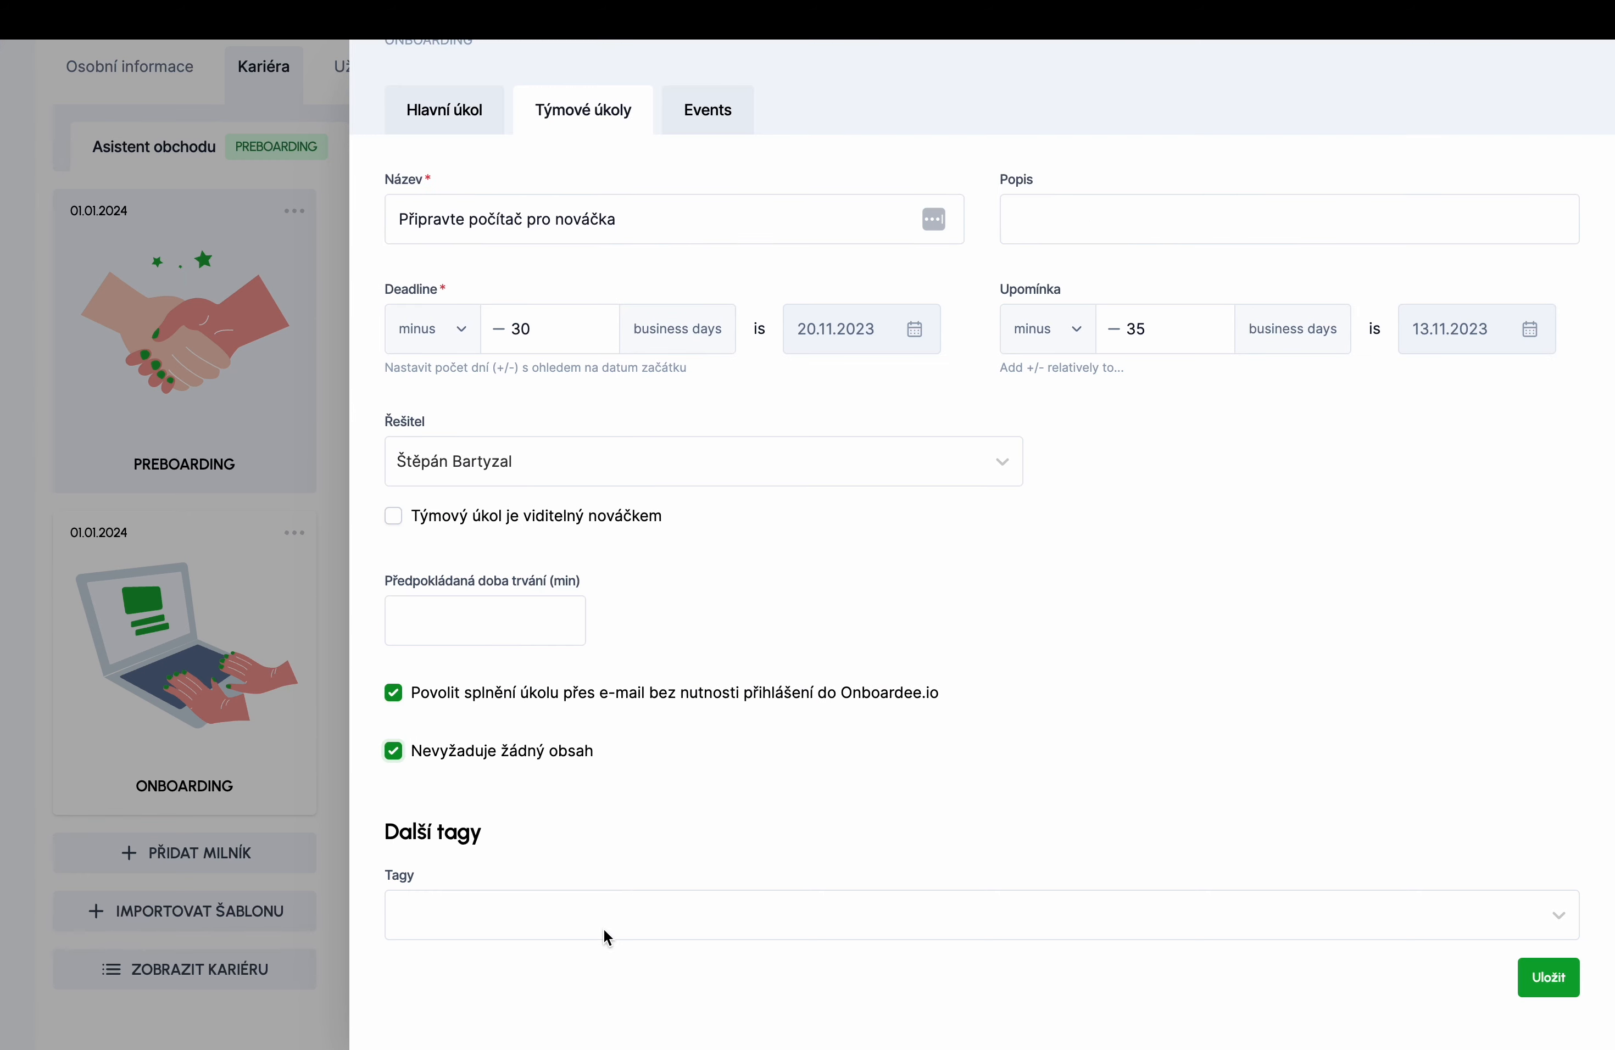
{"action": "left_click", "coordinate": [1539, 975]}
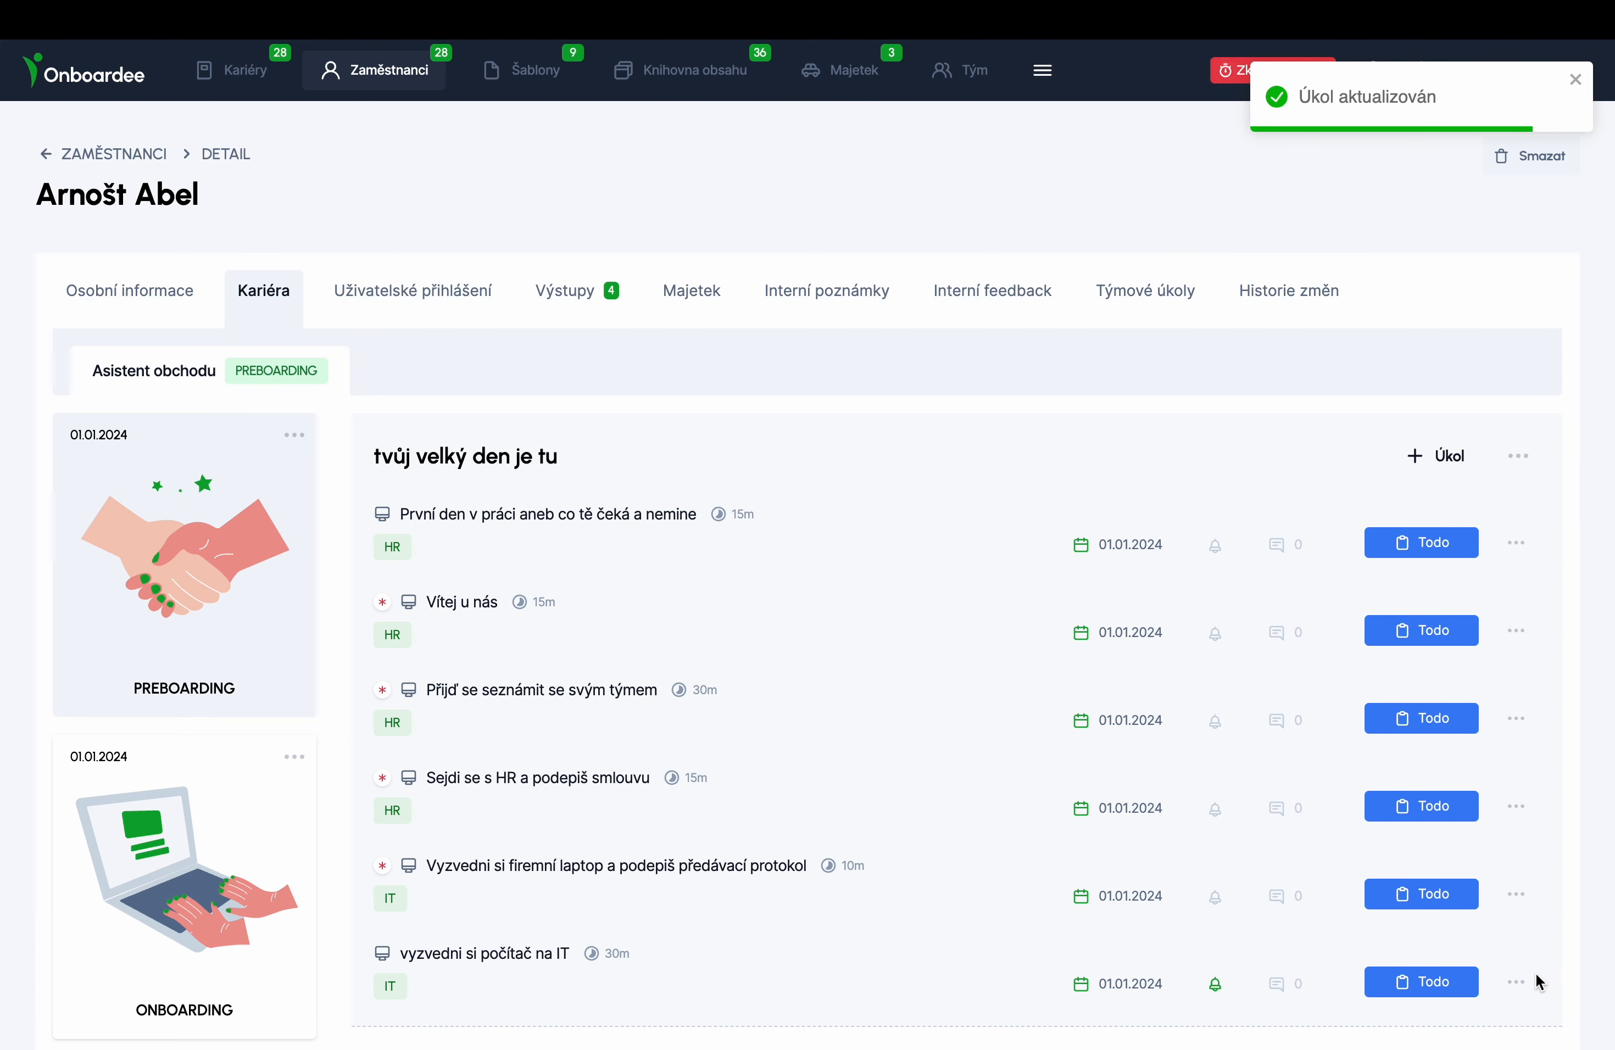
- Reopen the task to confirm the new team subtask, then close its details
{"action": "scroll", "coordinate": [1140, 817], "scroll_direction": "down", "scroll_amount": 2}
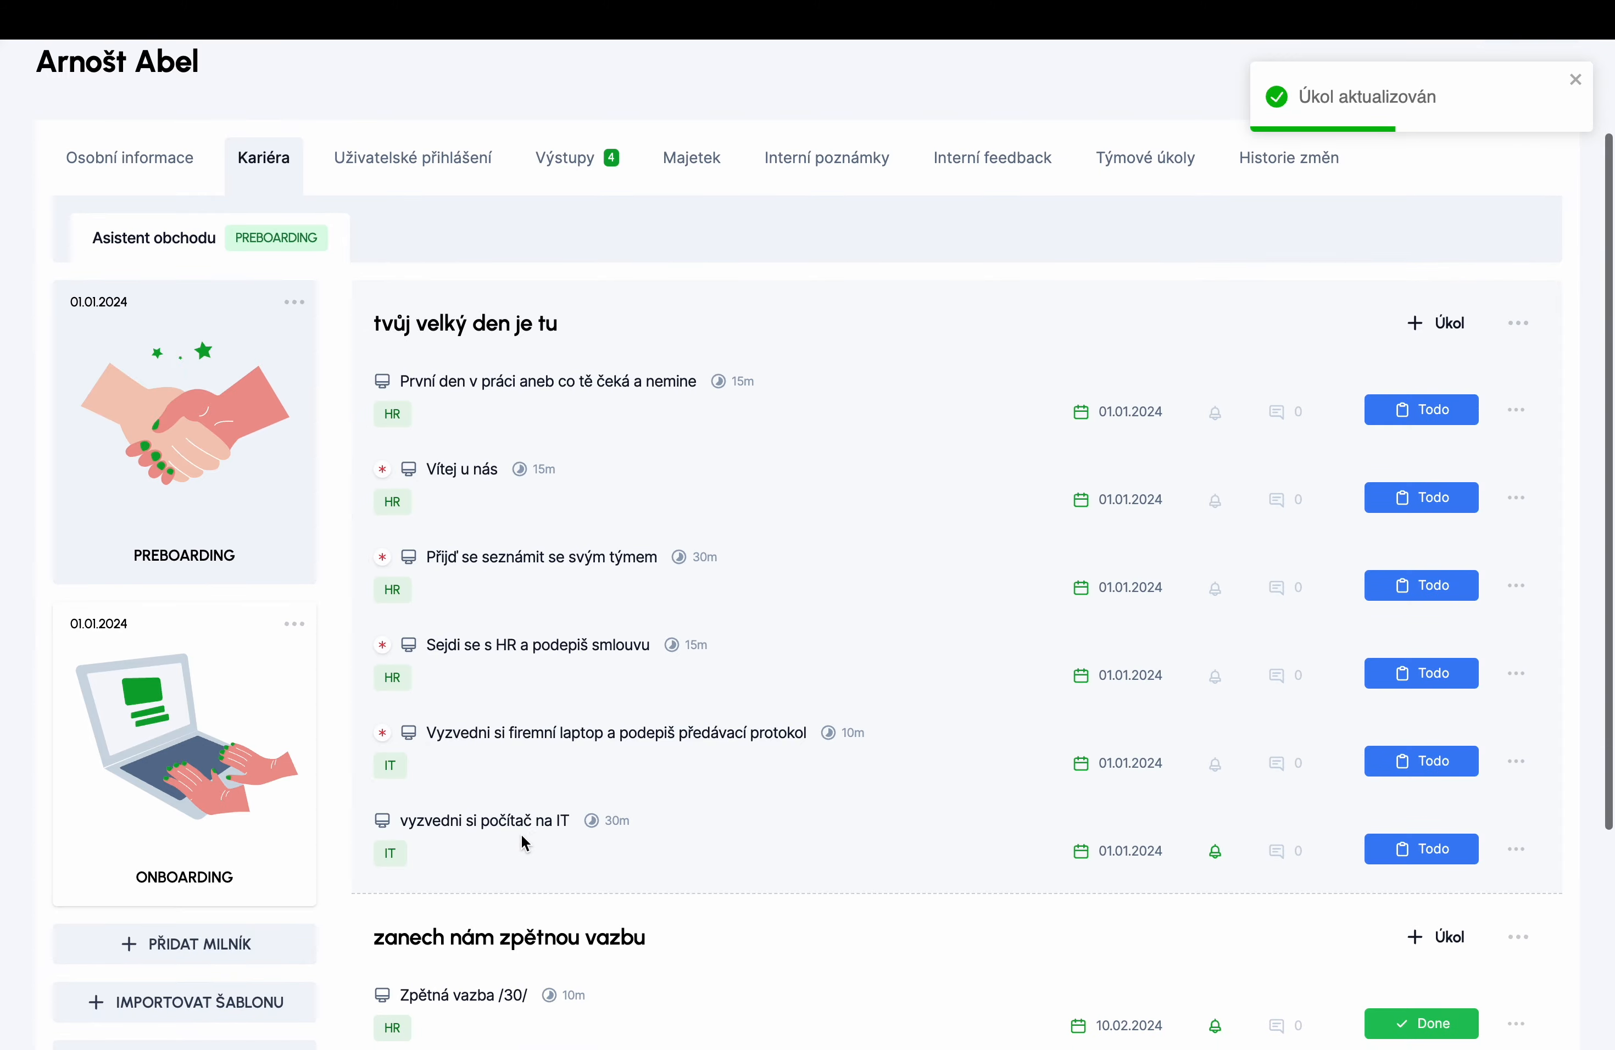
{"action": "left_click", "coordinate": [519, 825]}
{"action": "left_click", "coordinate": [569, 181]}
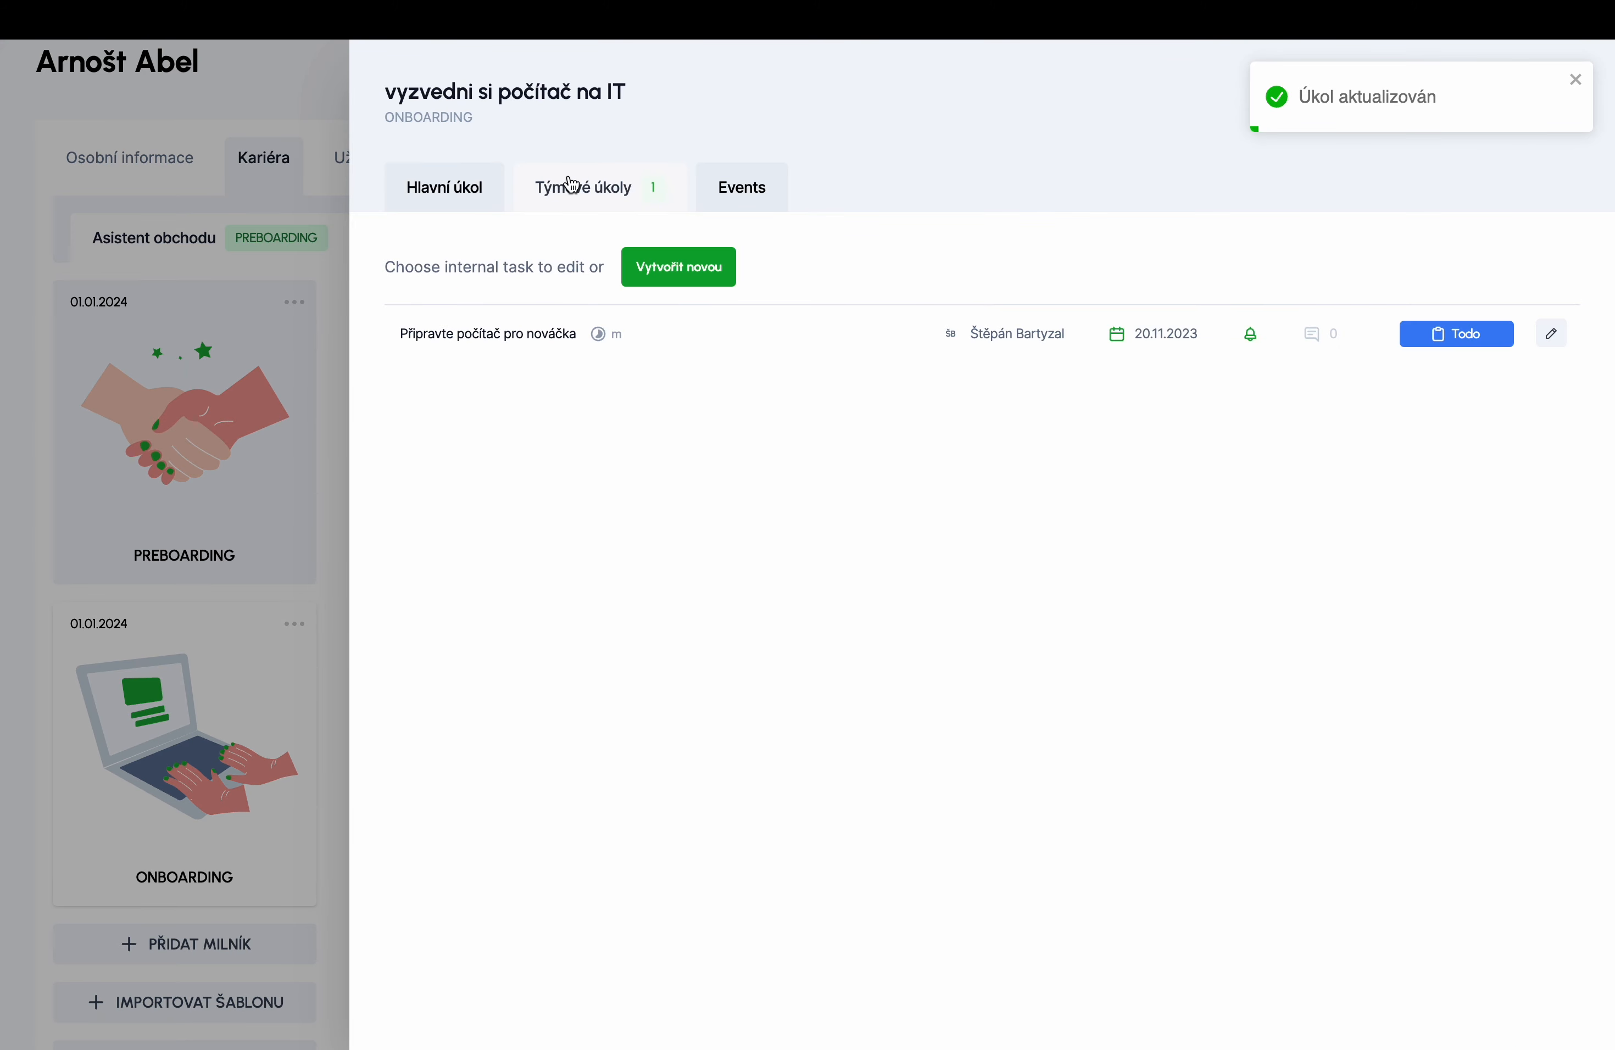
{"action": "left_click", "coordinate": [320, 257]}
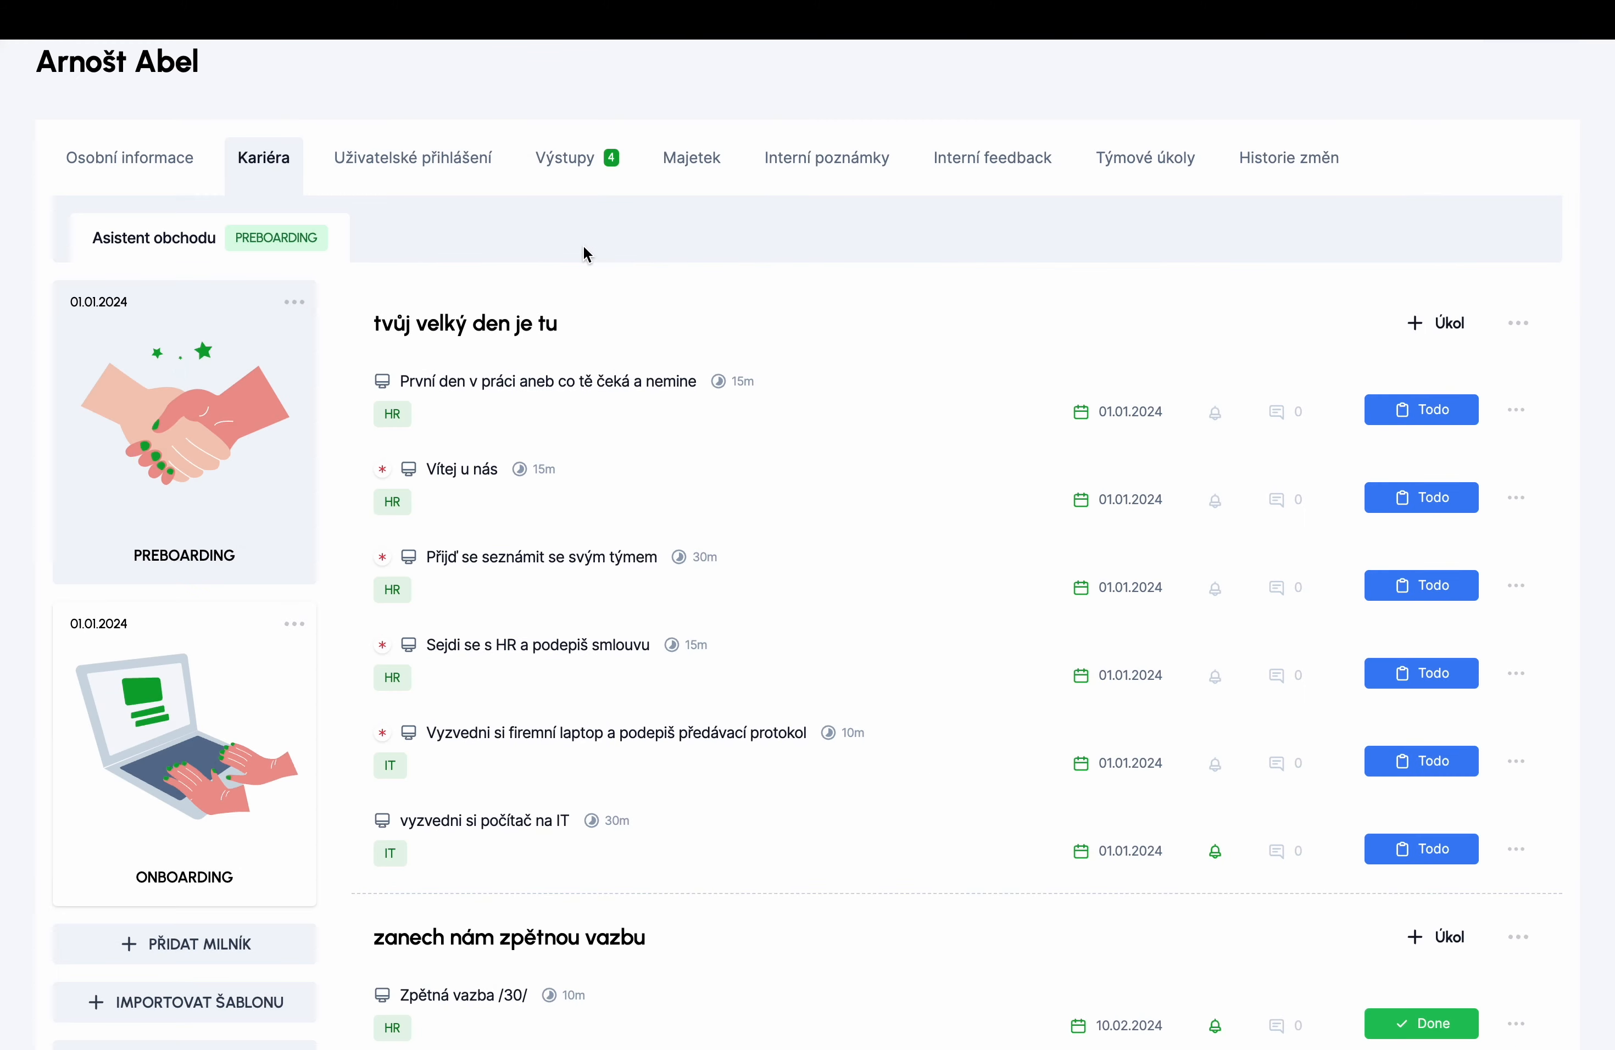
- Find the CEO in the employee list and open 'Připravte počítač pro nováčka.' from their team tasks
{"action": "scroll", "coordinate": [584, 252], "scroll_direction": "up", "scroll_amount": 3}
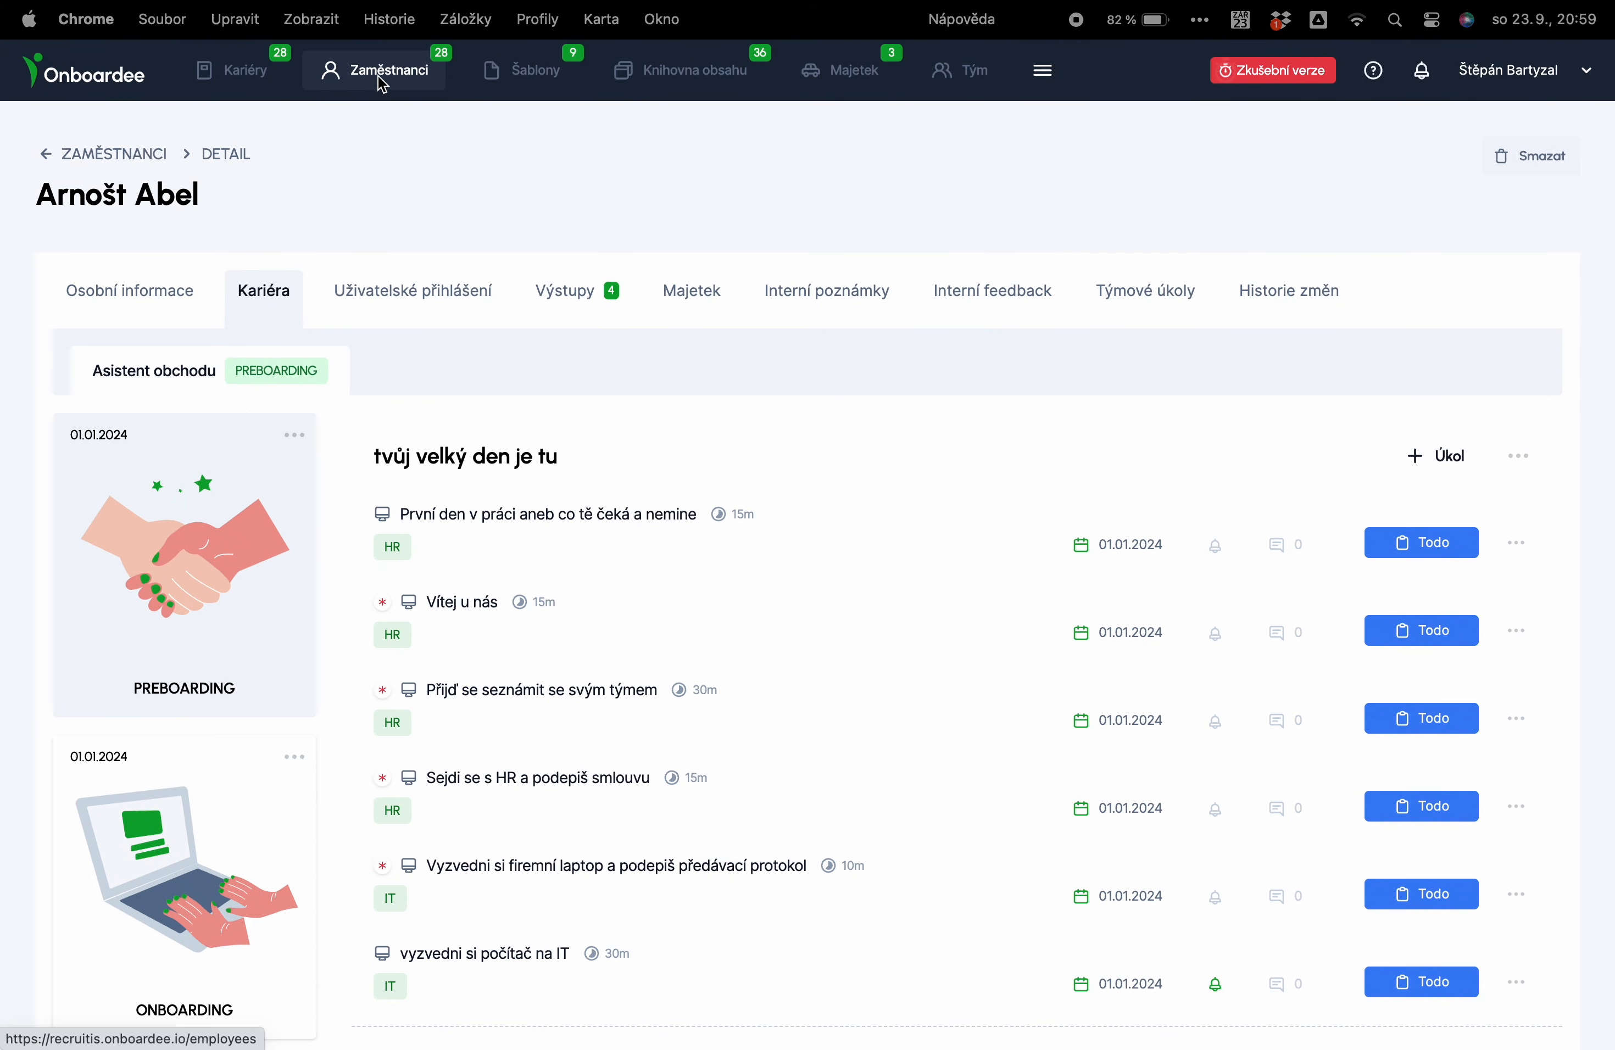
{"action": "left_click", "coordinate": [376, 76]}
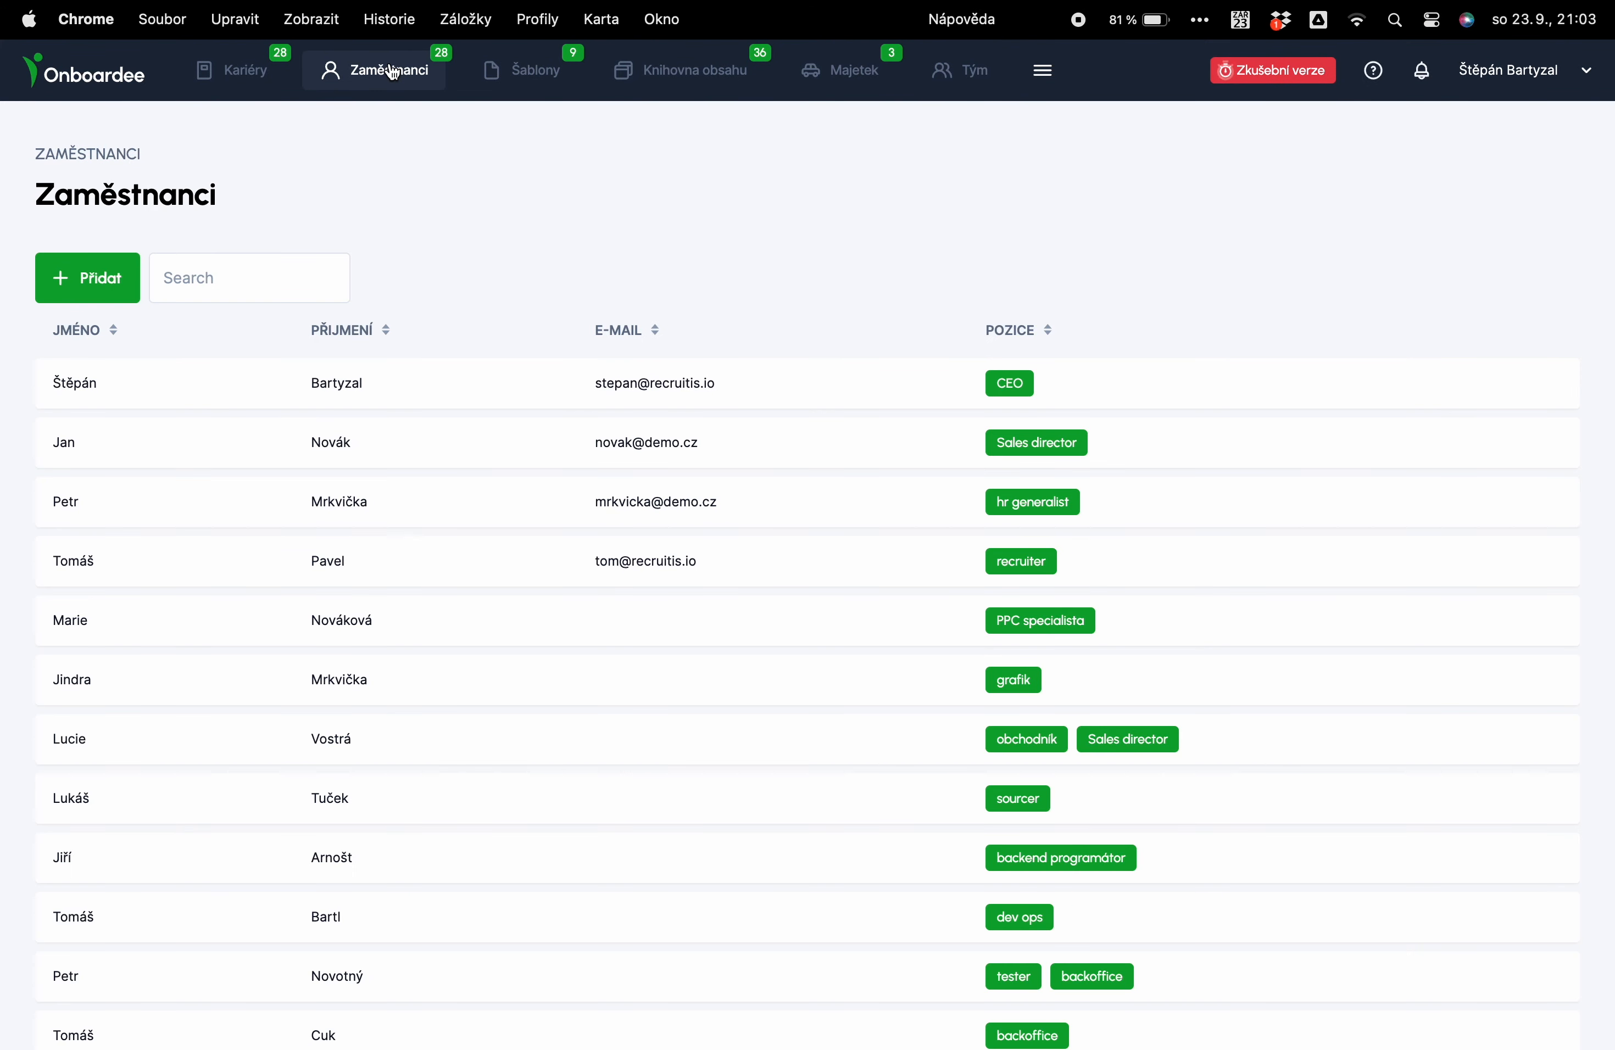
{"action": "left_click", "coordinate": [278, 271]}
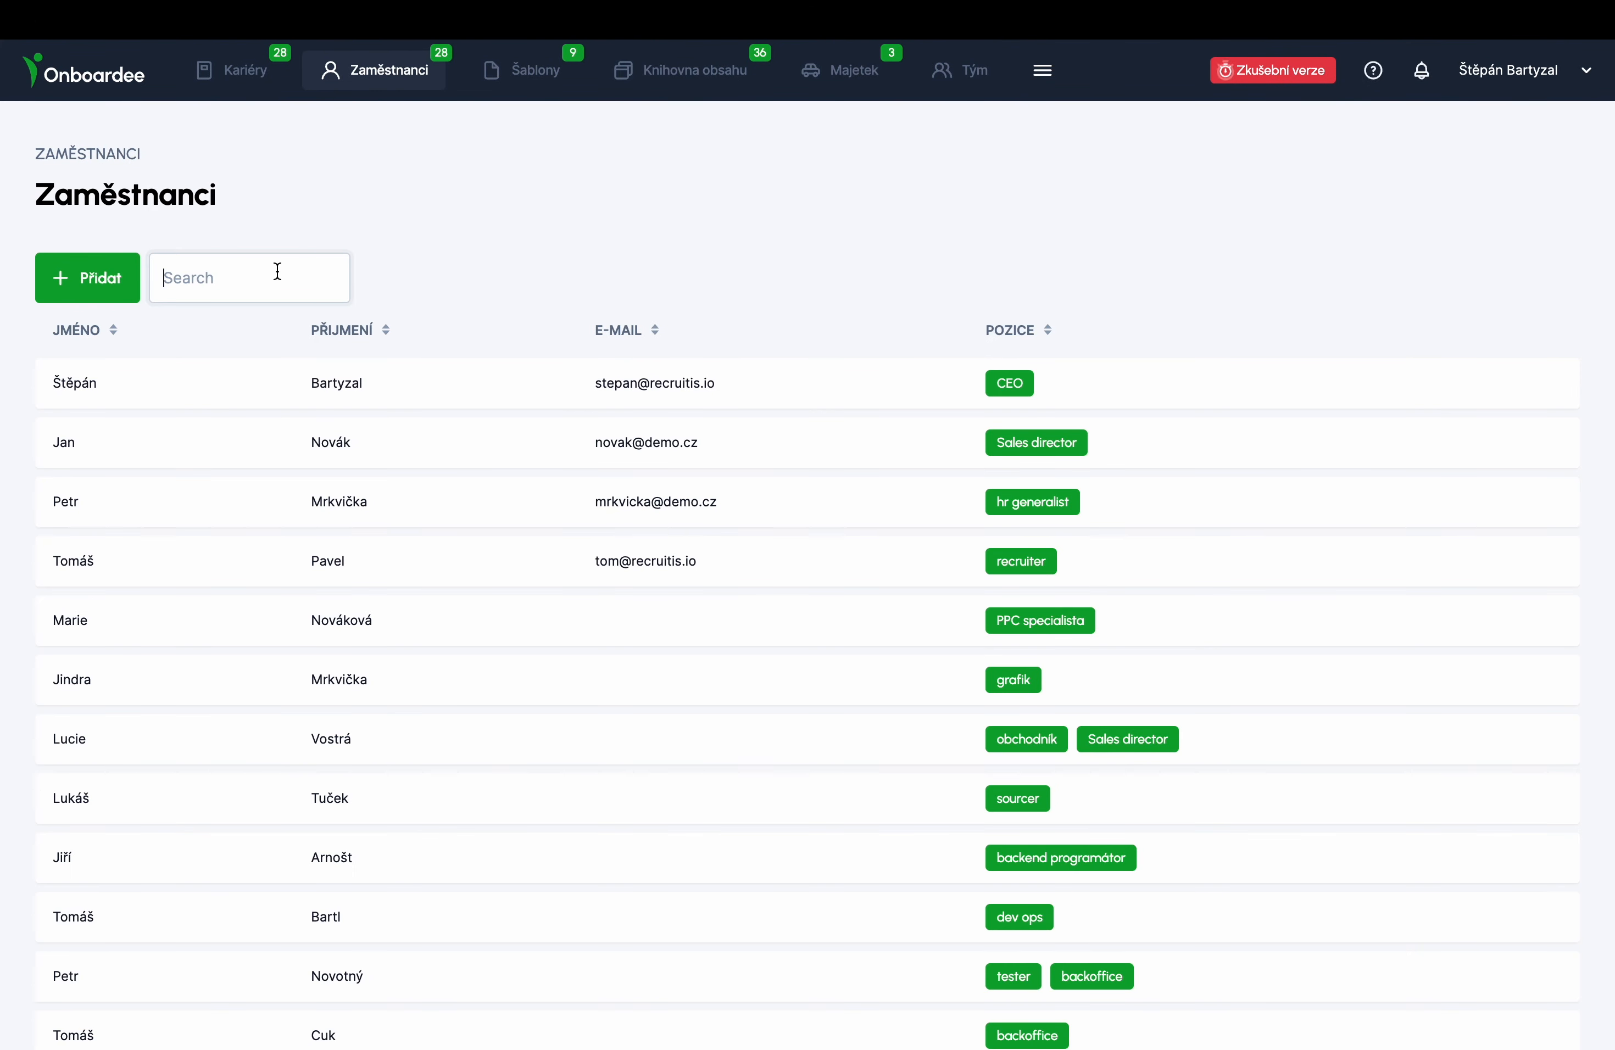
{"action": "type", "text": "štěp"}
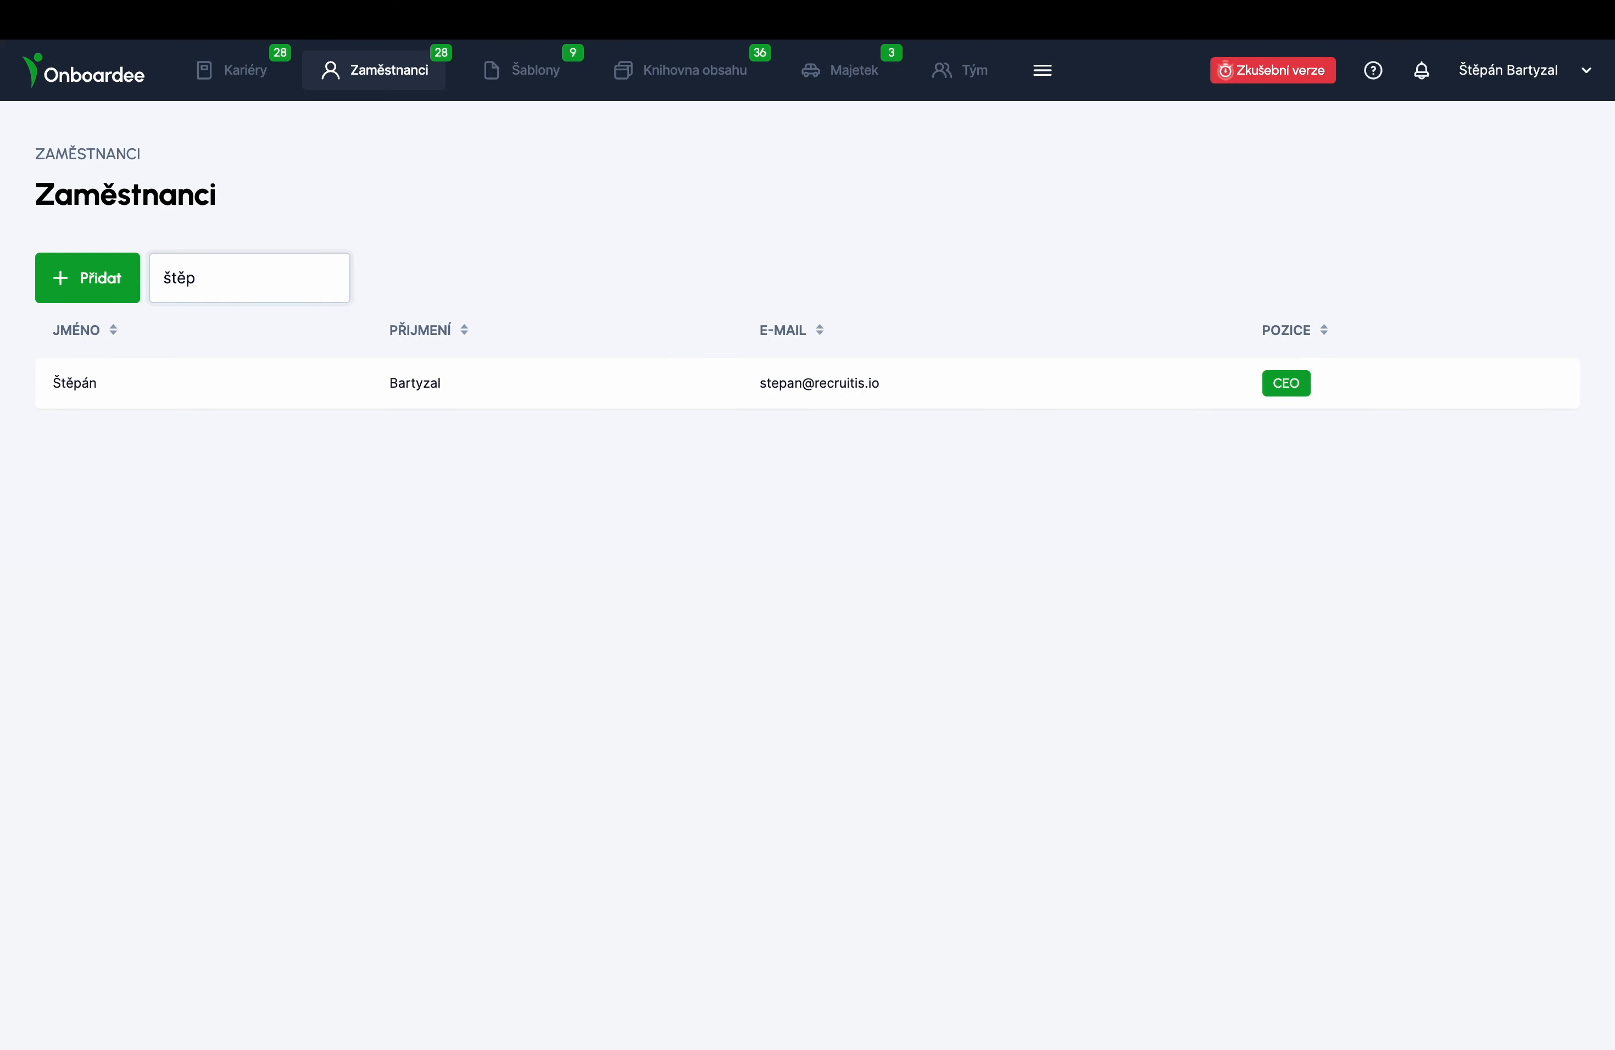
{"action": "left_click", "coordinate": [250, 375]}
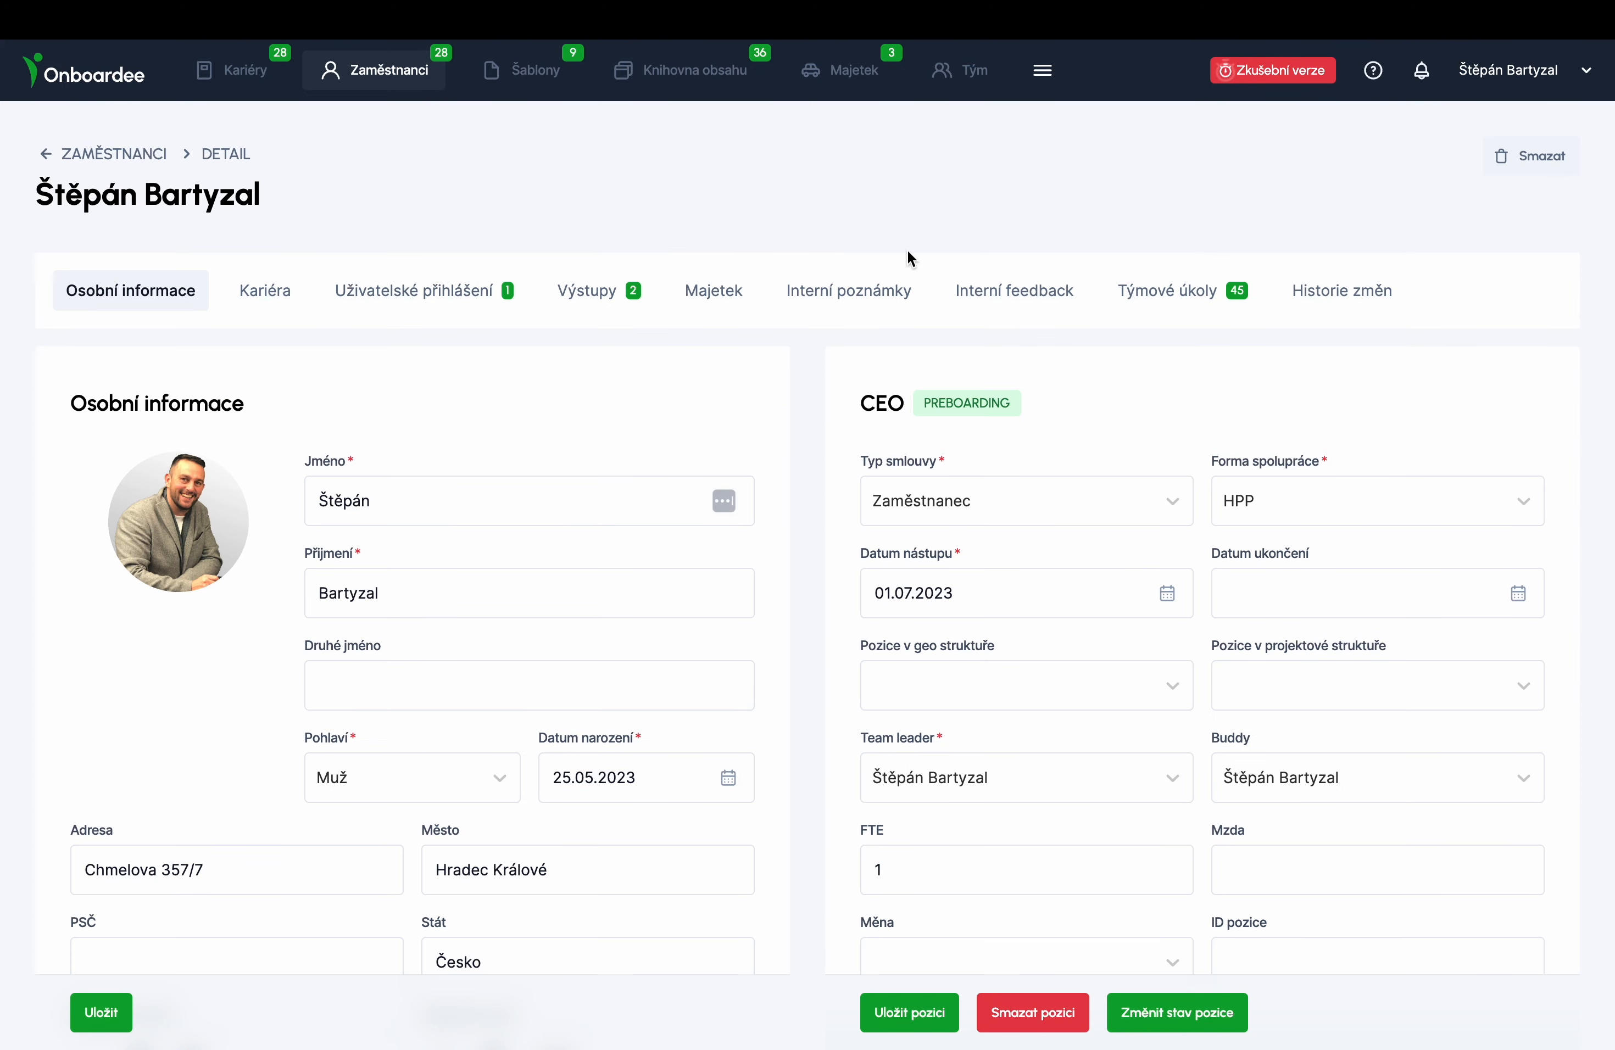
{"action": "left_click", "coordinate": [1158, 292]}
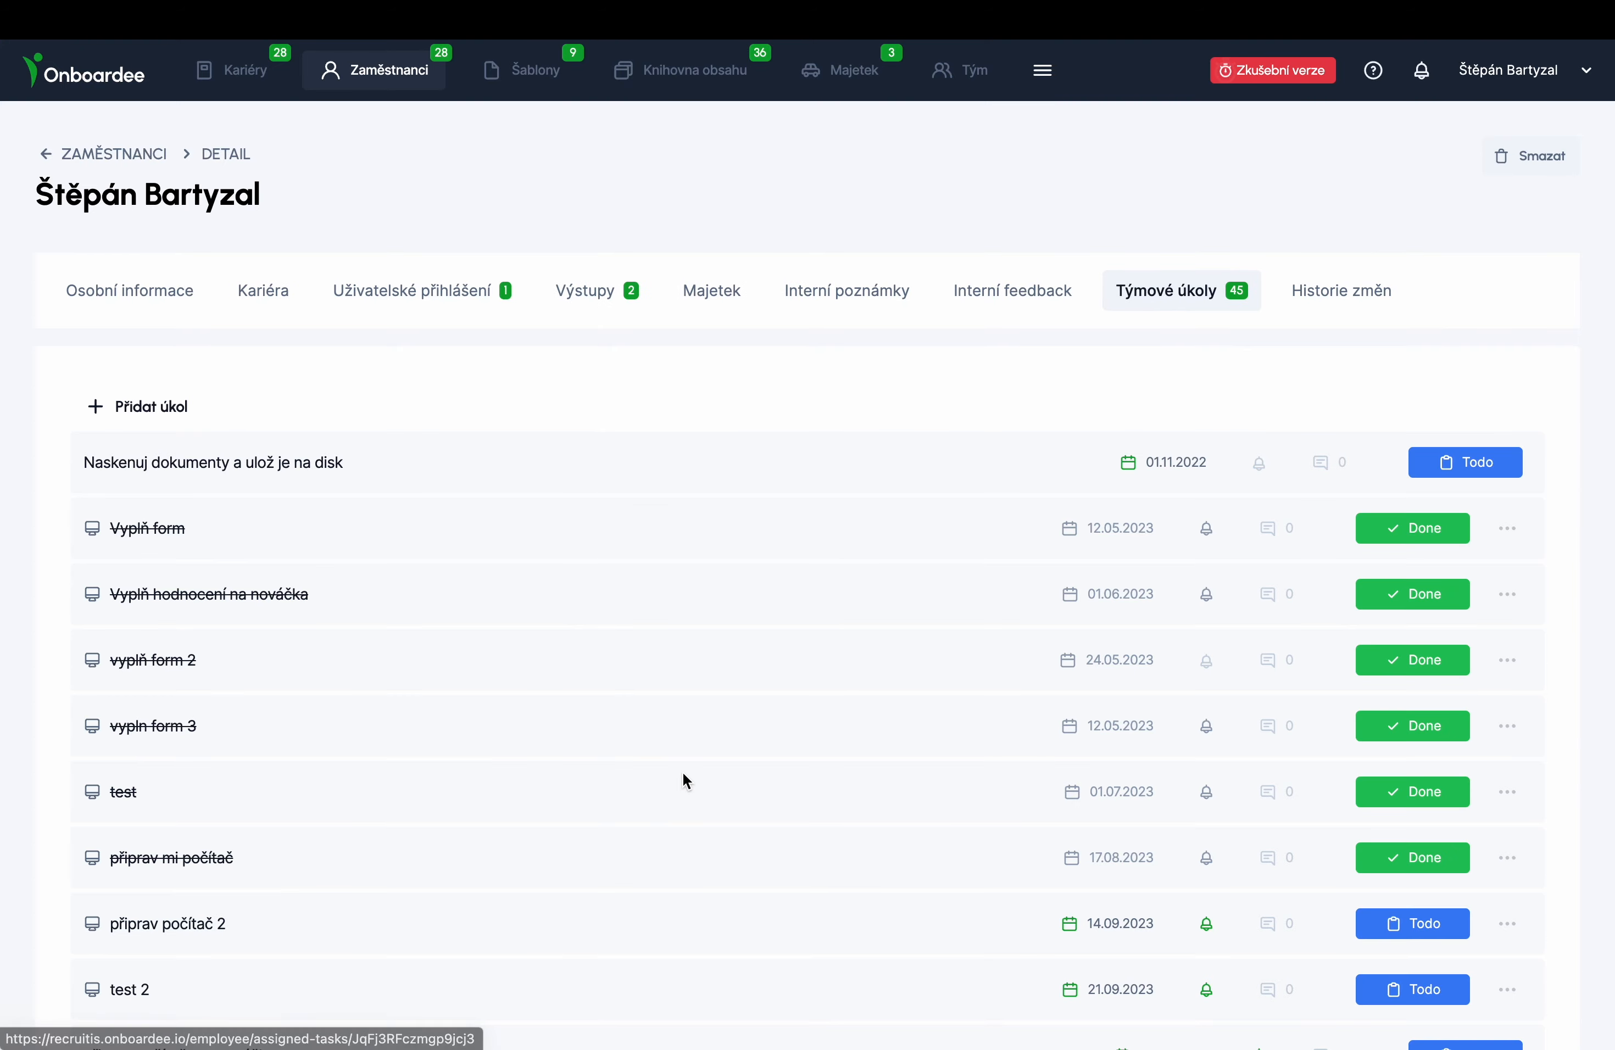
{"action": "scroll", "coordinate": [686, 776], "scroll_direction": "down", "scroll_amount": 20}
{"action": "scroll", "coordinate": [685, 775], "scroll_direction": "up", "scroll_amount": 15}
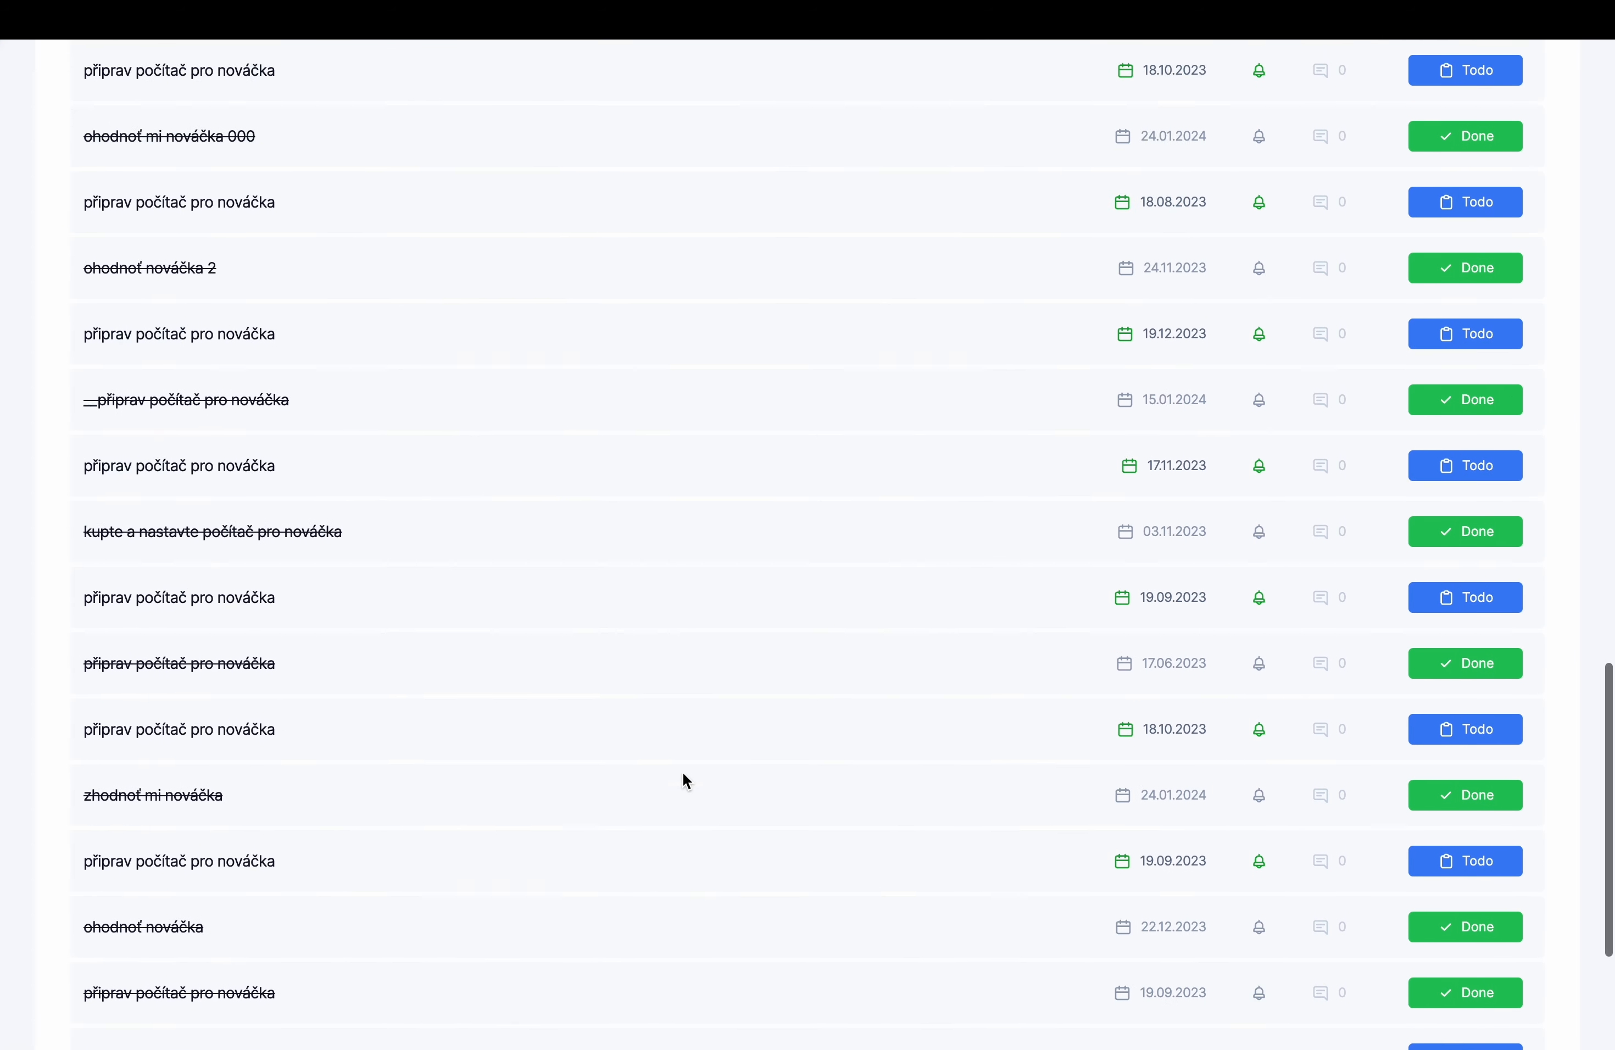
{"action": "left_click", "coordinate": [277, 491]}
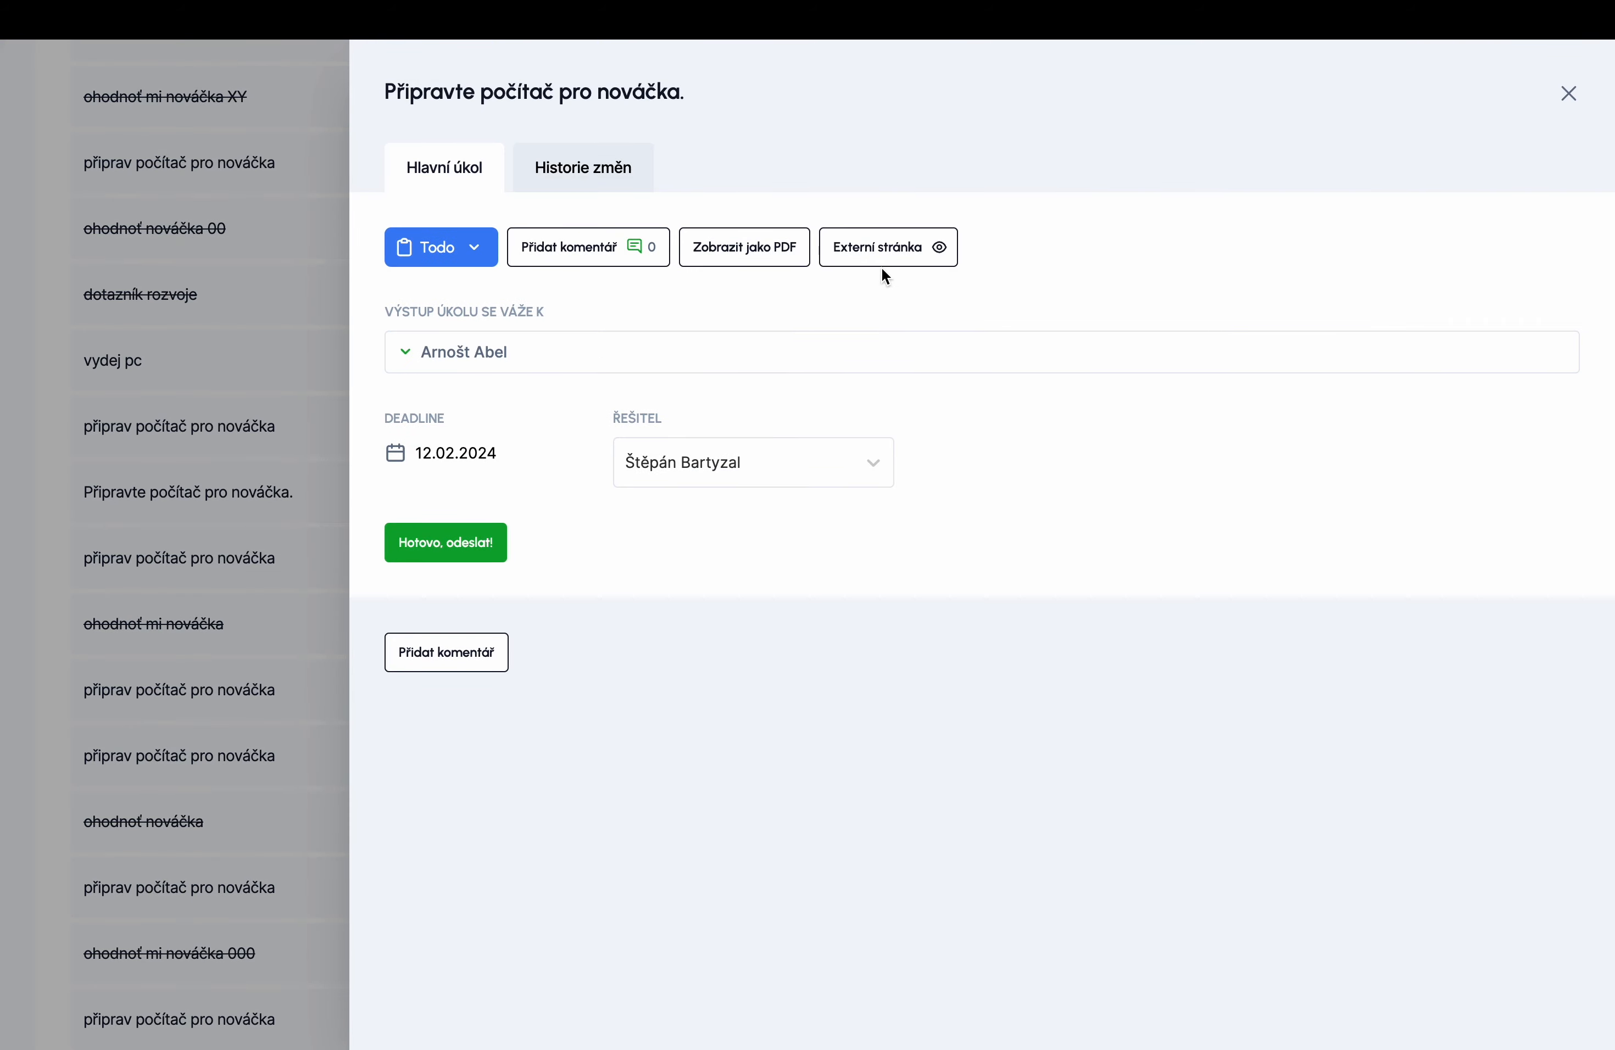
- Open the task's external page and inspect the linked employee details and assignee list
{"action": "left_click", "coordinate": [905, 262]}
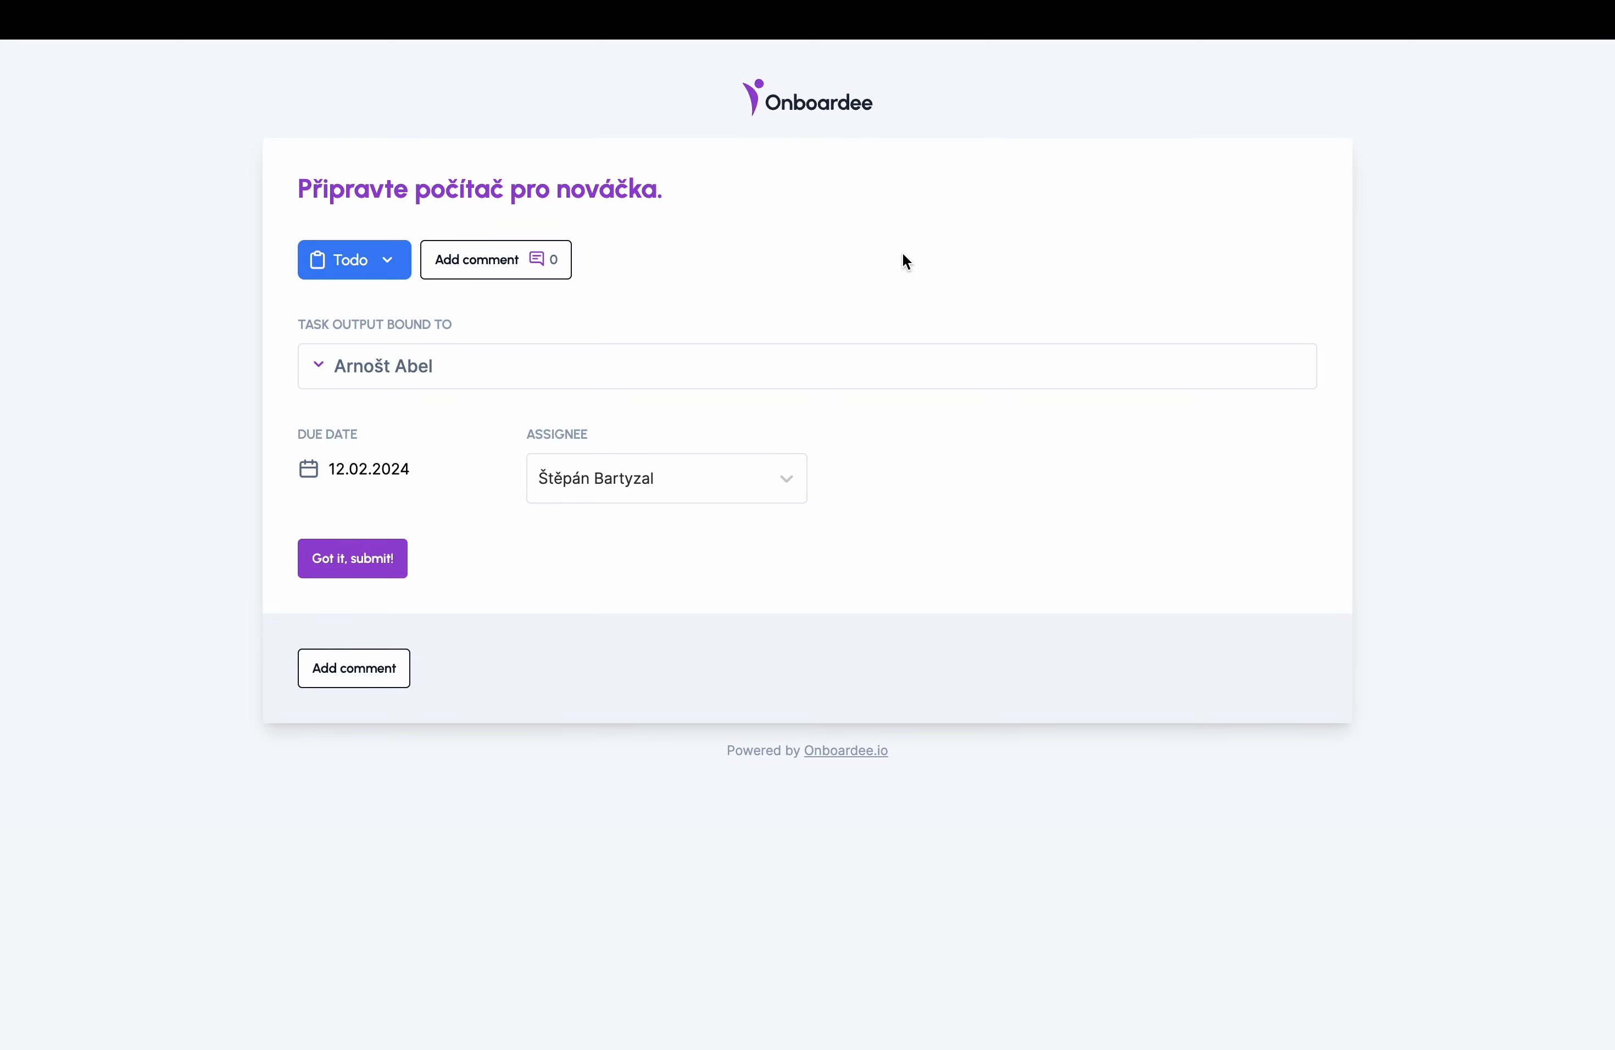
{"action": "left_click", "coordinate": [595, 365]}
{"action": "scroll", "coordinate": [574, 694], "scroll_direction": "down", "scroll_amount": 10}
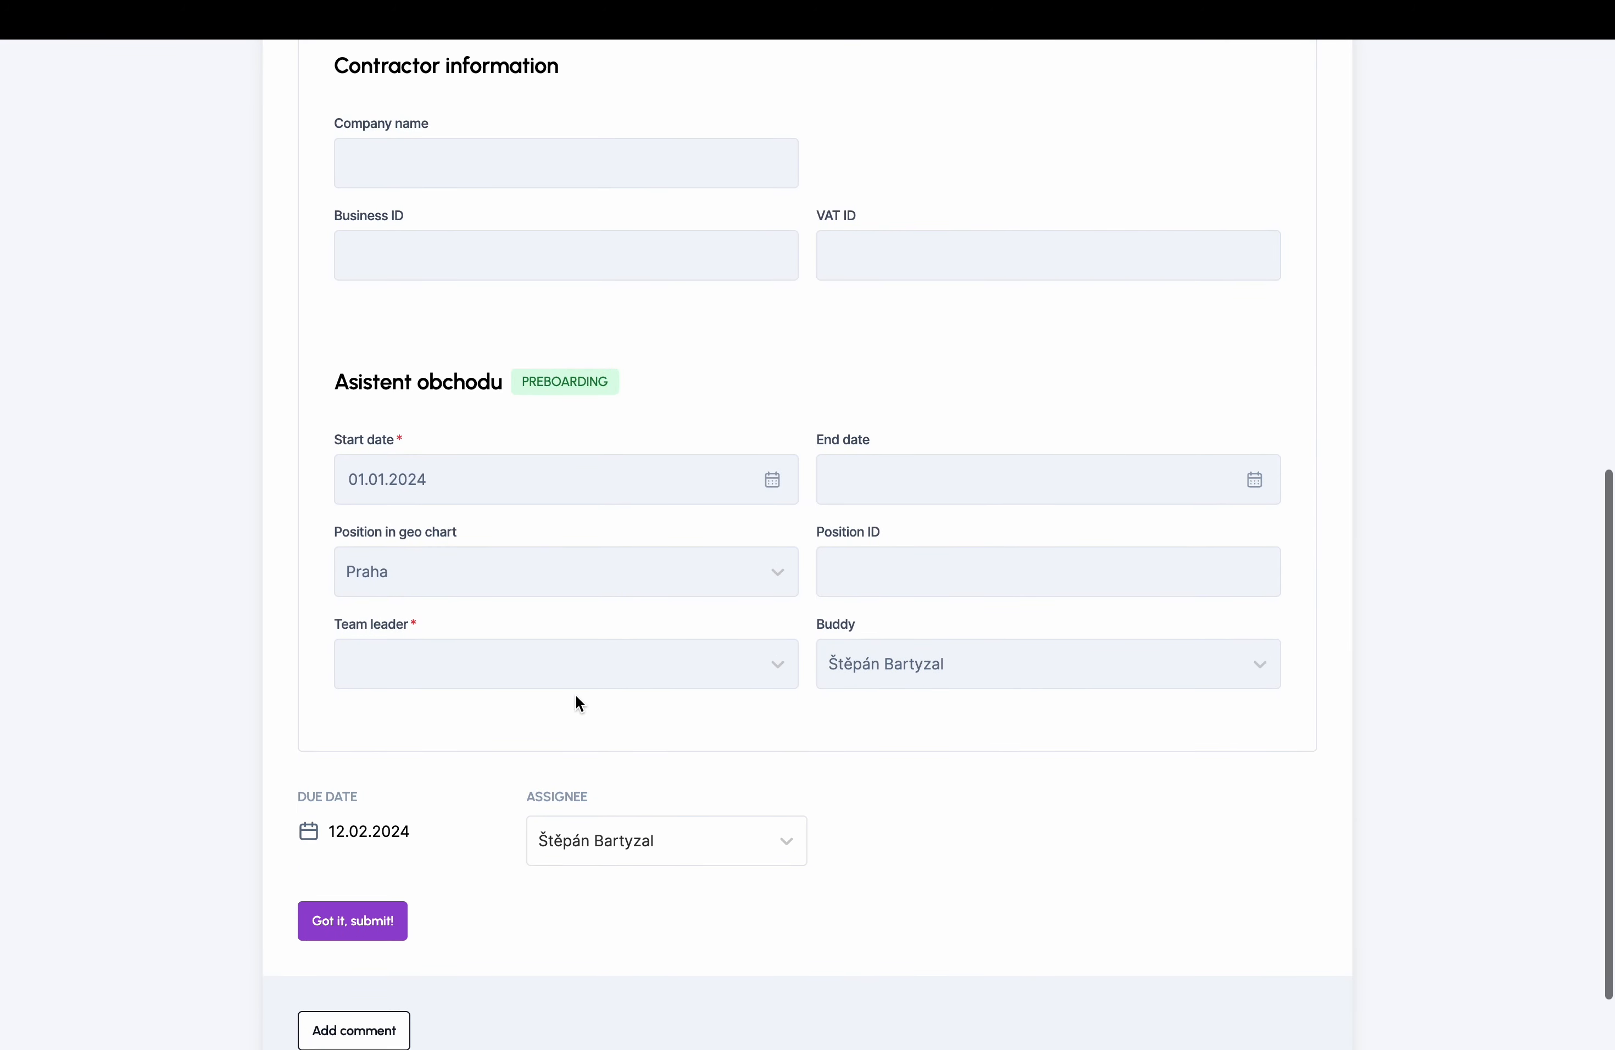
{"action": "scroll", "coordinate": [575, 694], "scroll_direction": "up", "scroll_amount": 10}
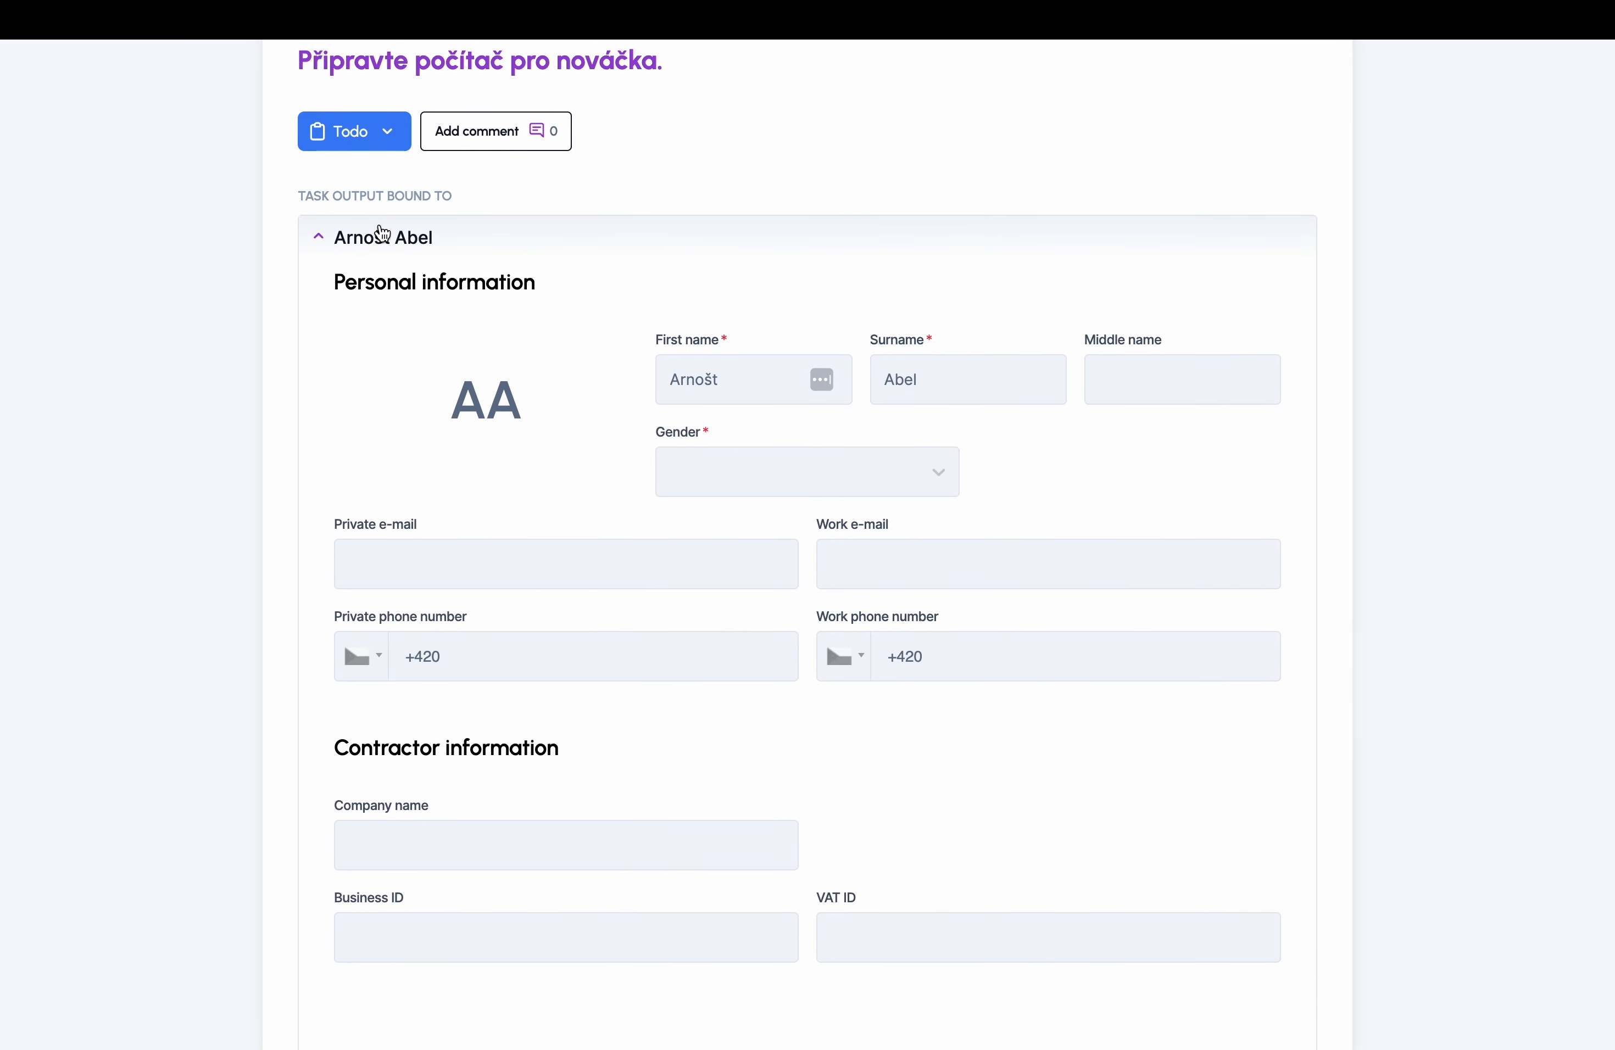
{"action": "left_click", "coordinate": [378, 229]}
{"action": "left_click", "coordinate": [581, 484]}
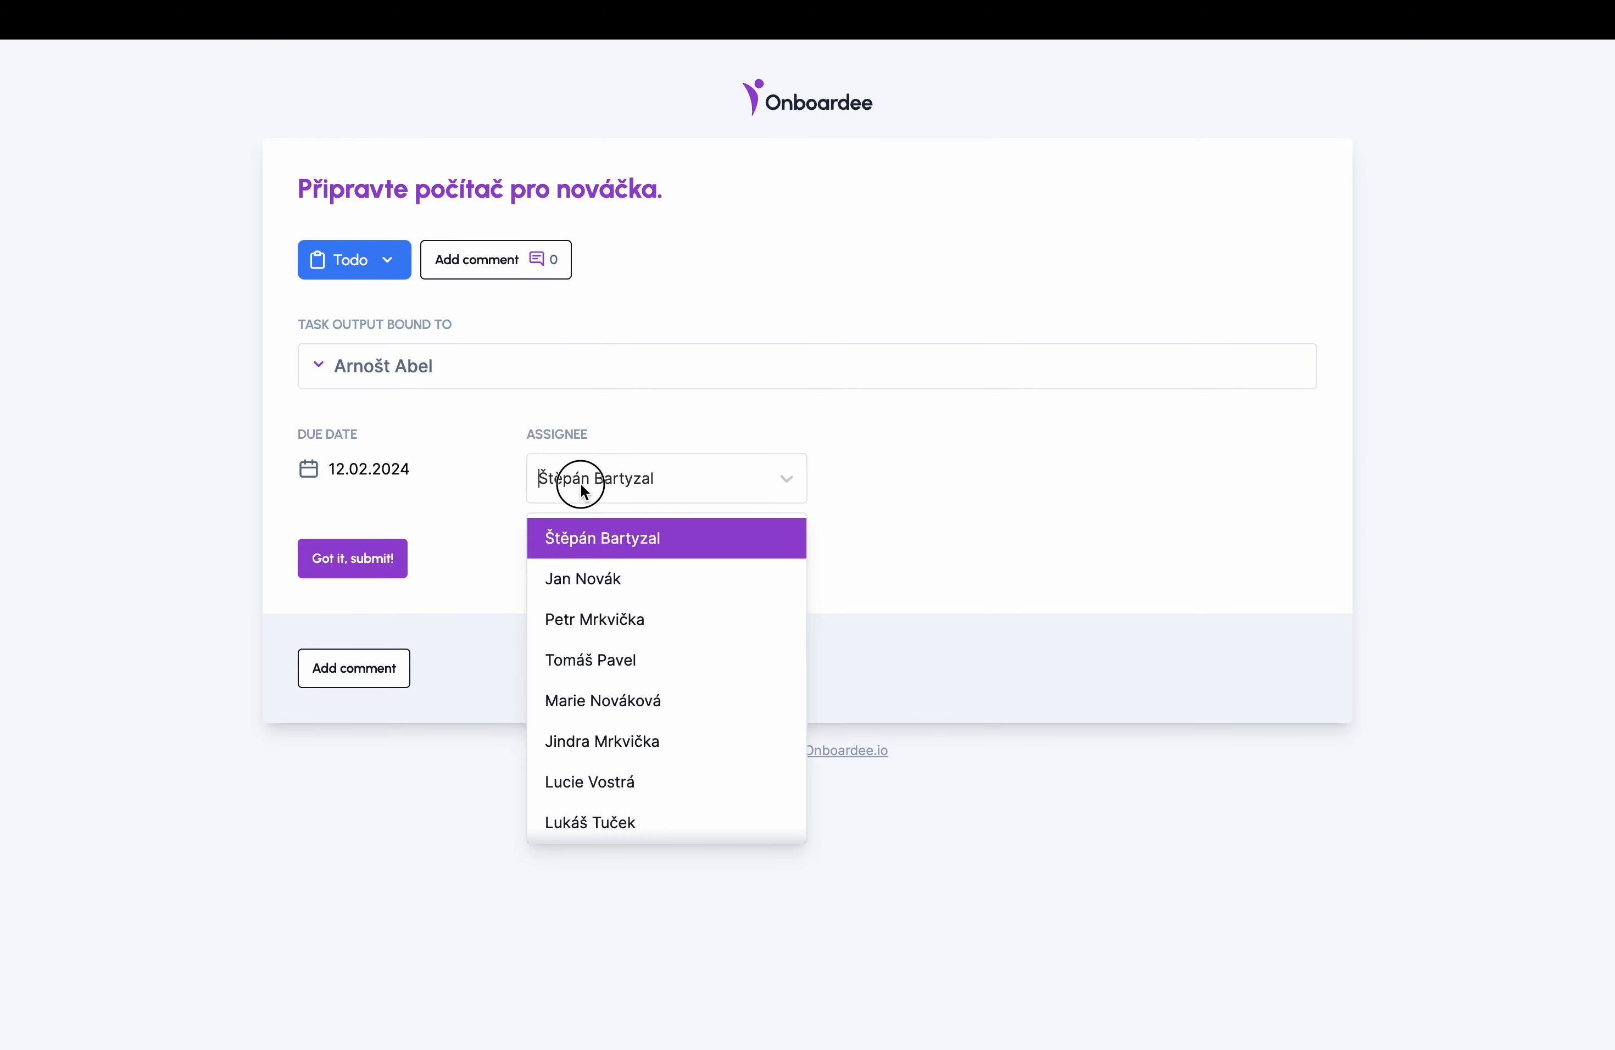
{"action": "left_click", "coordinate": [596, 485]}
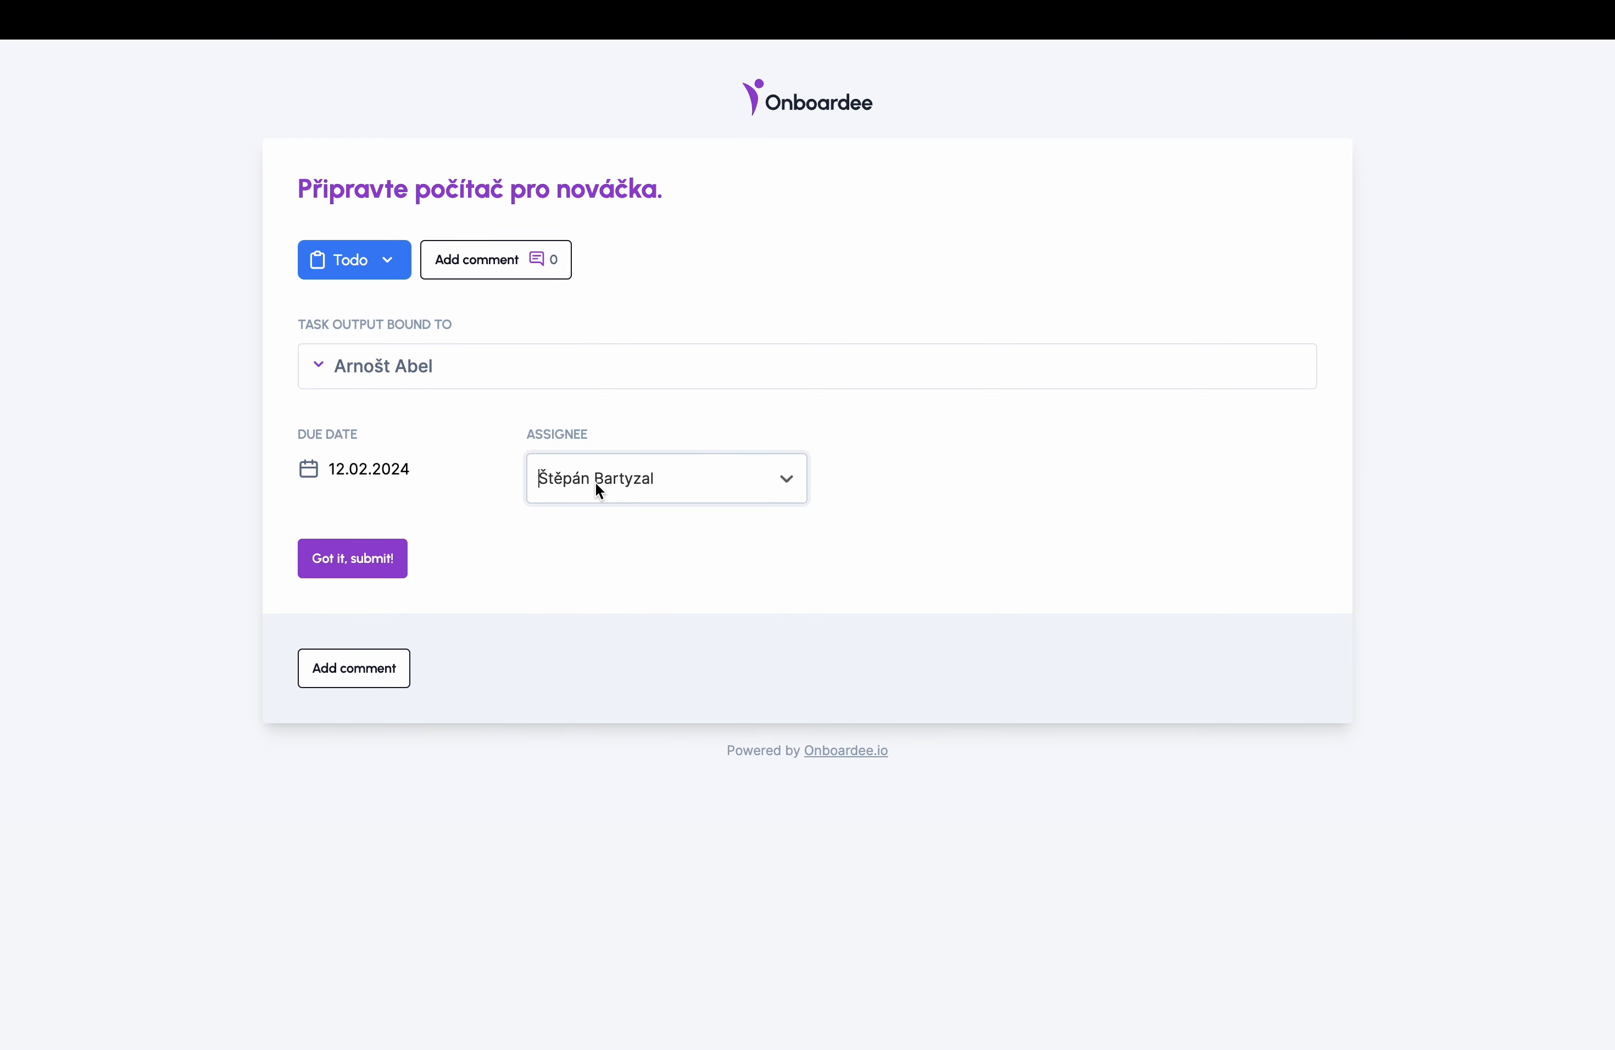
- Change the task status to Inprogress, then to Rejected
{"action": "left_click", "coordinate": [376, 265]}
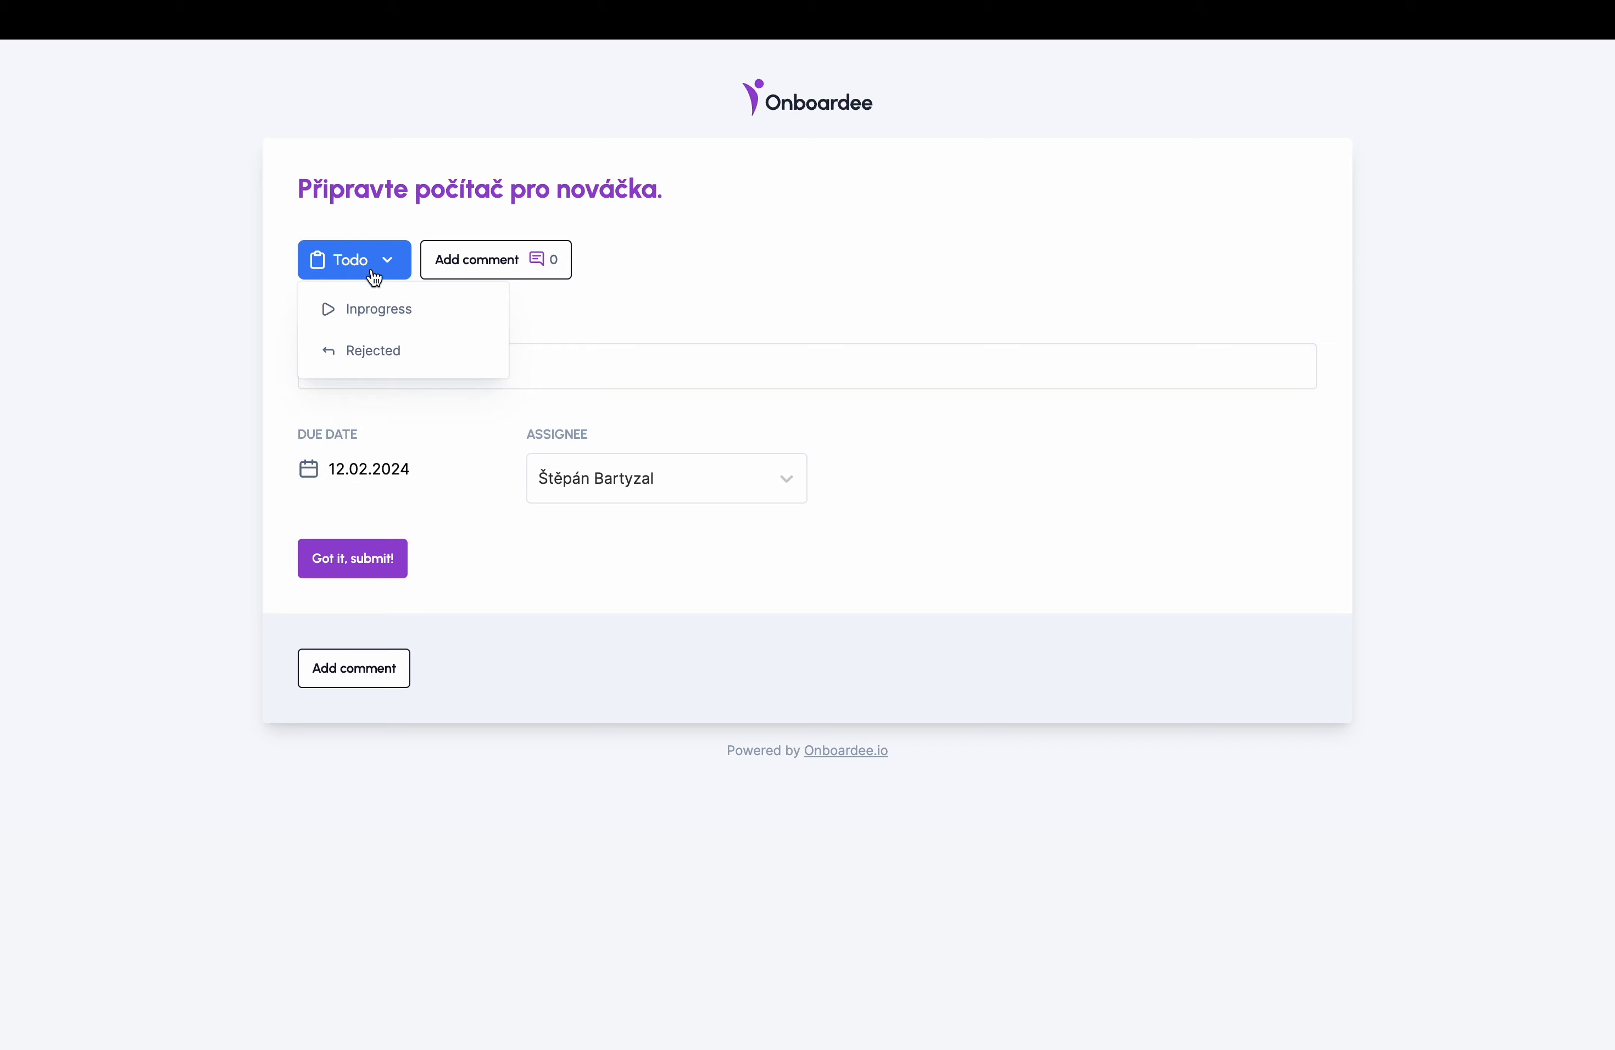
{"action": "left_click", "coordinate": [371, 307]}
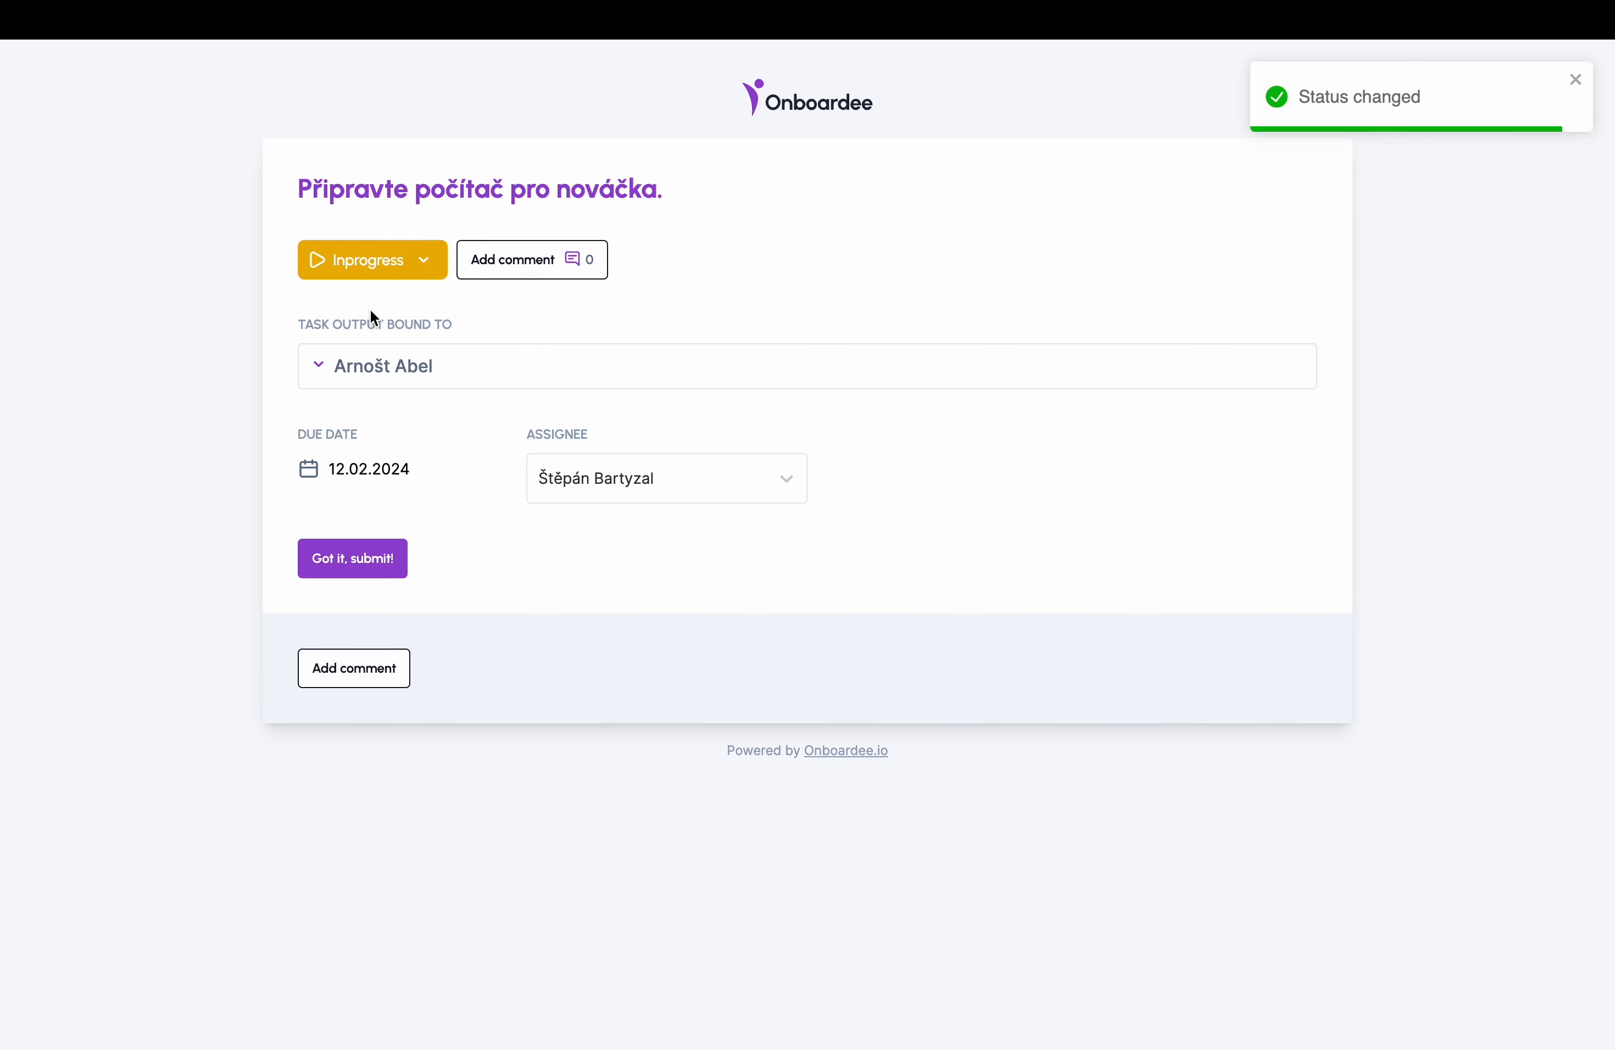
{"action": "left_click", "coordinate": [403, 262]}
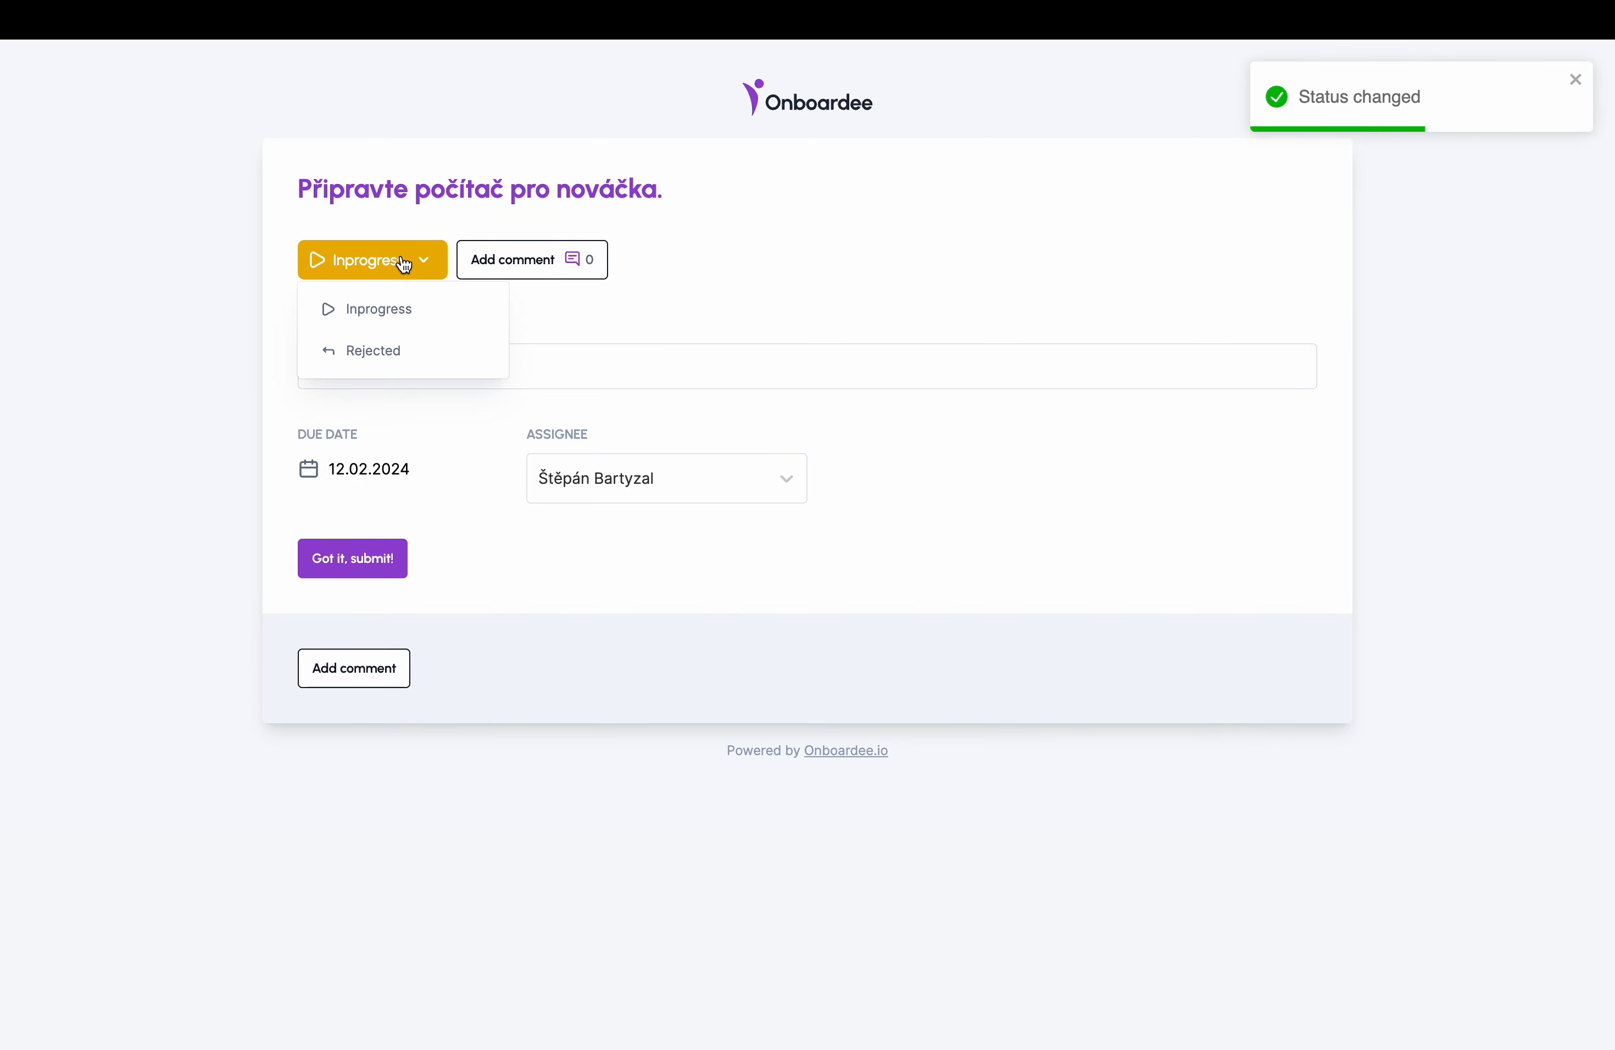
{"action": "left_click", "coordinate": [380, 354]}
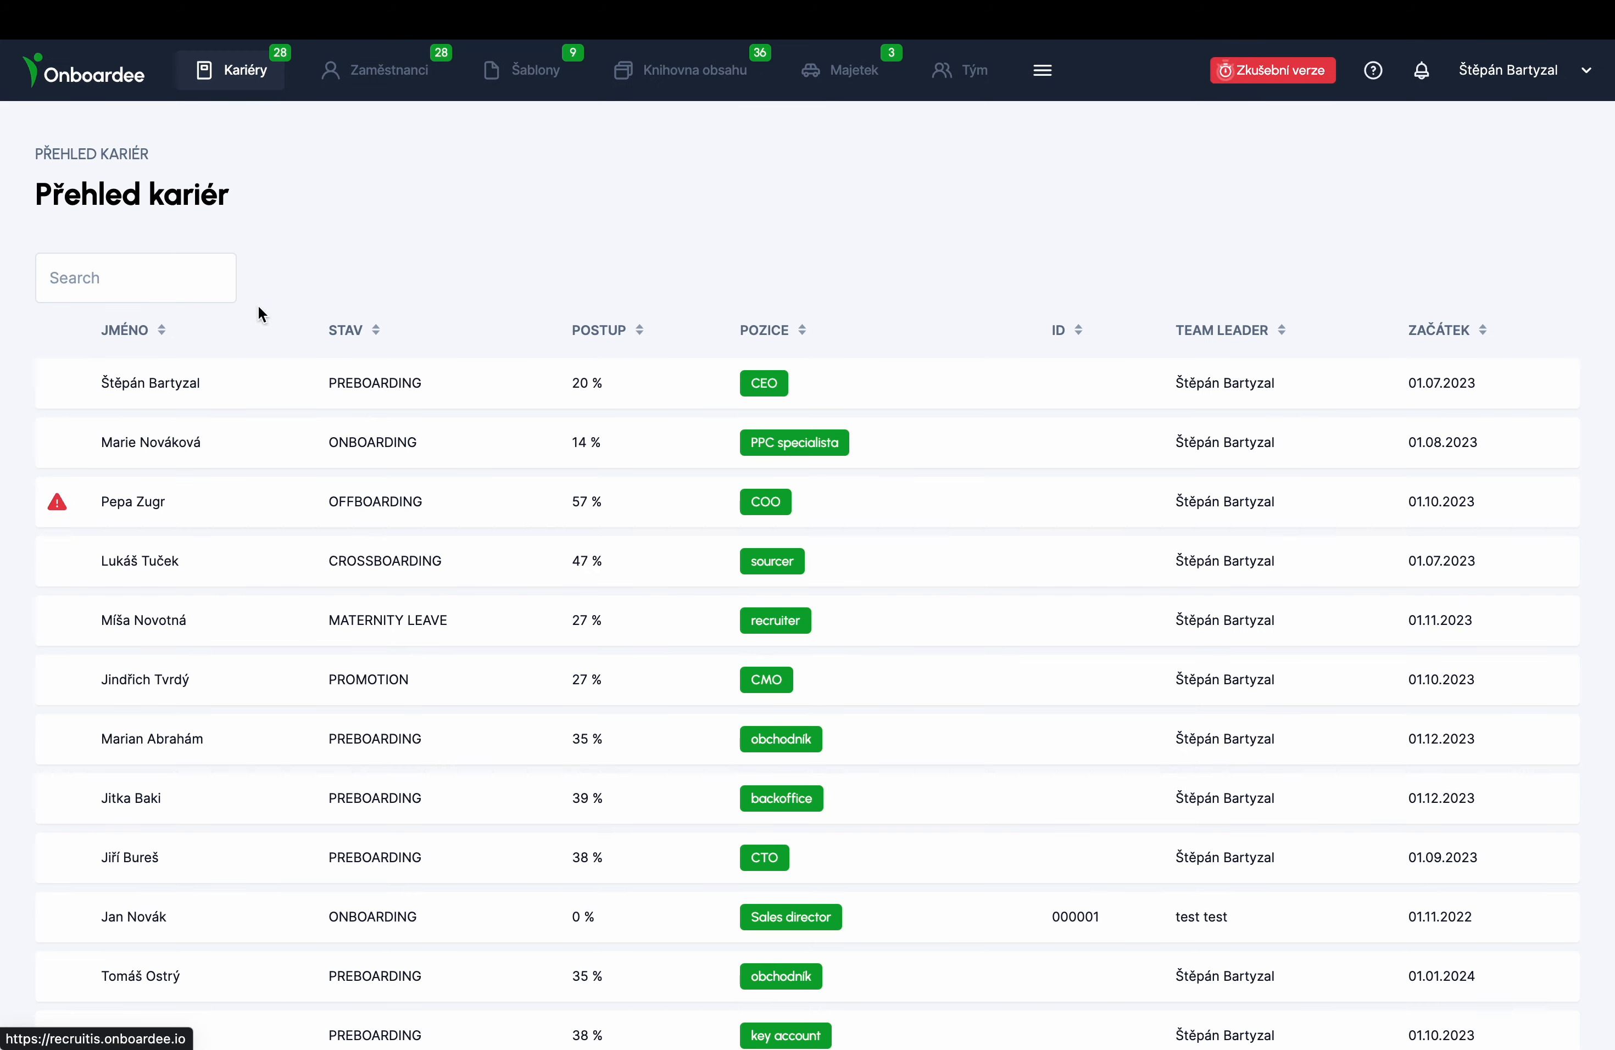
- On the external page, switch the rejected task's status to Inprogress and submit it
{"action": "scroll", "coordinate": [266, 476], "scroll_direction": "down", "scroll_amount": 1}
{"action": "scroll", "coordinate": [266, 475], "scroll_direction": "down", "scroll_amount": 10}
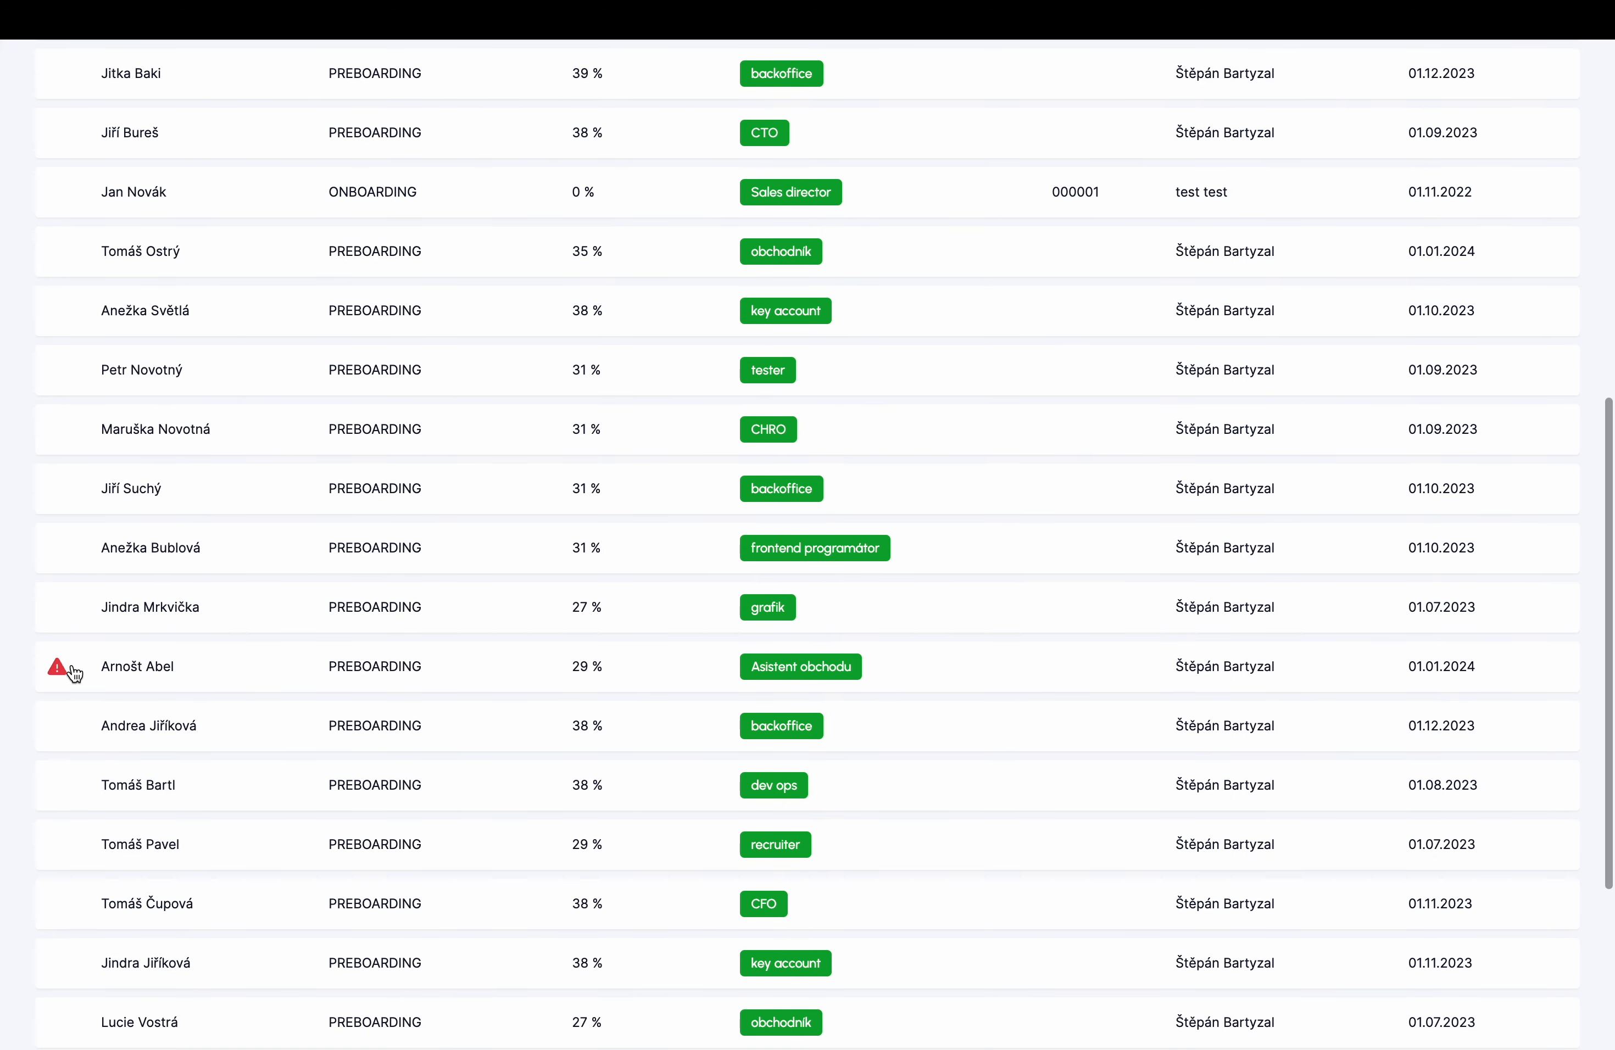
{"action": "mouse_move", "coordinate": [59, 672]}
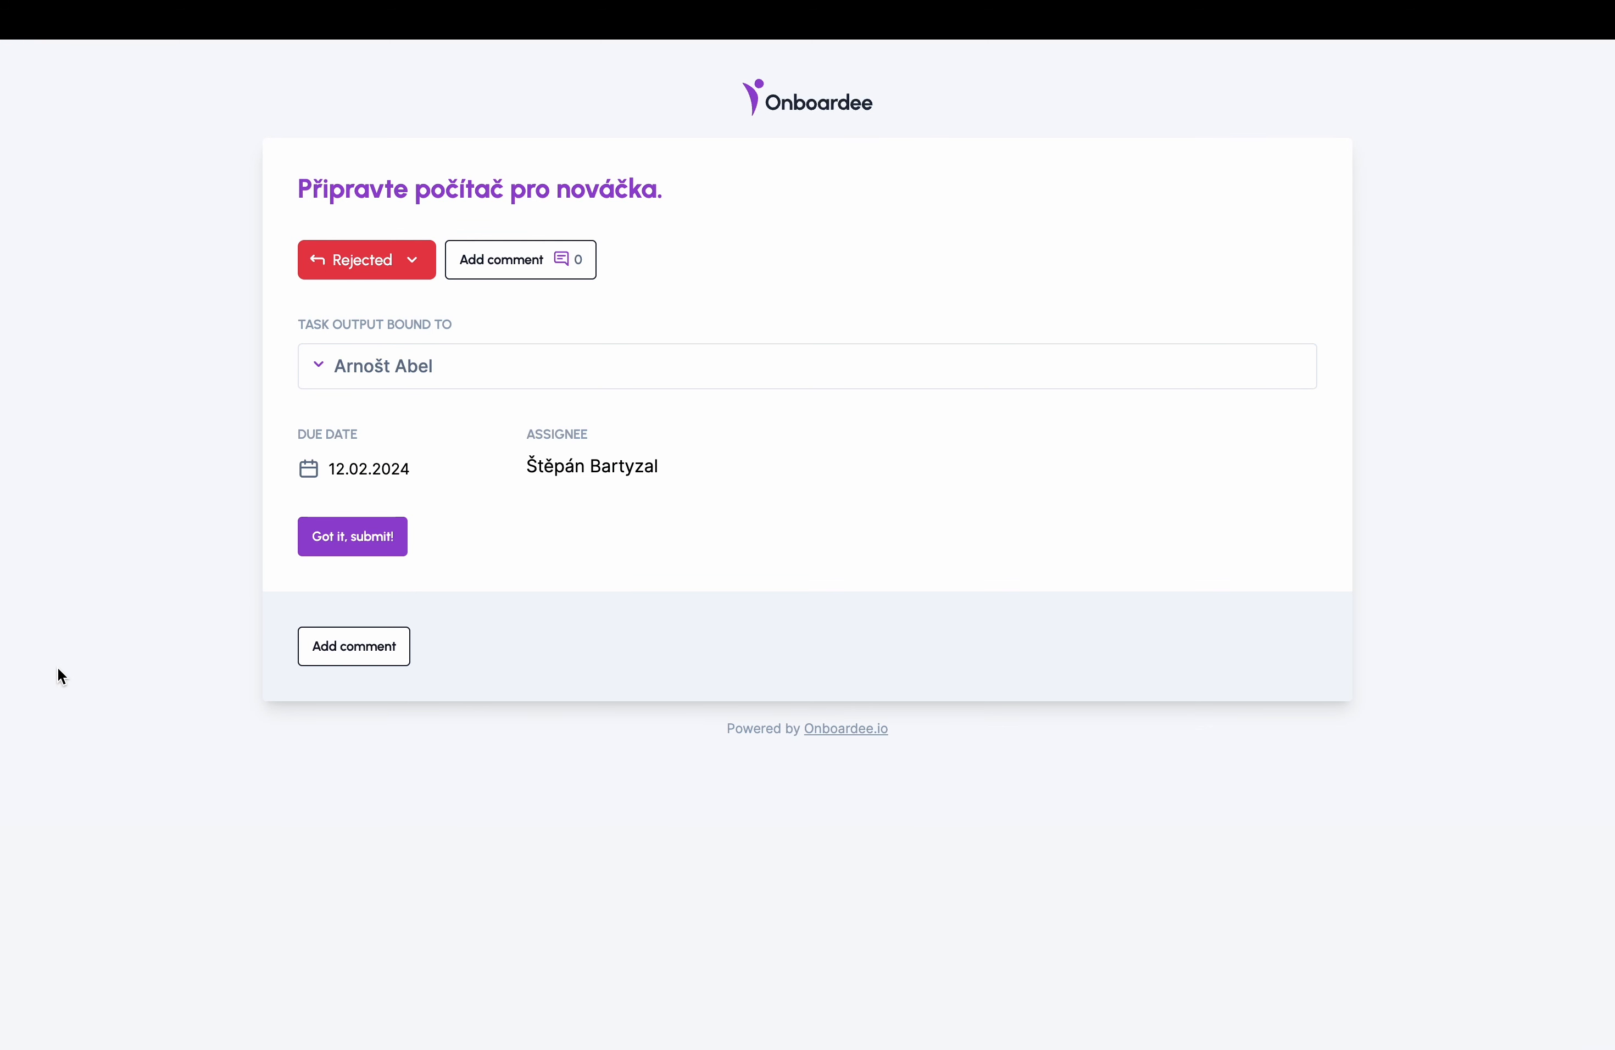
{"action": "left_click", "coordinate": [409, 263]}
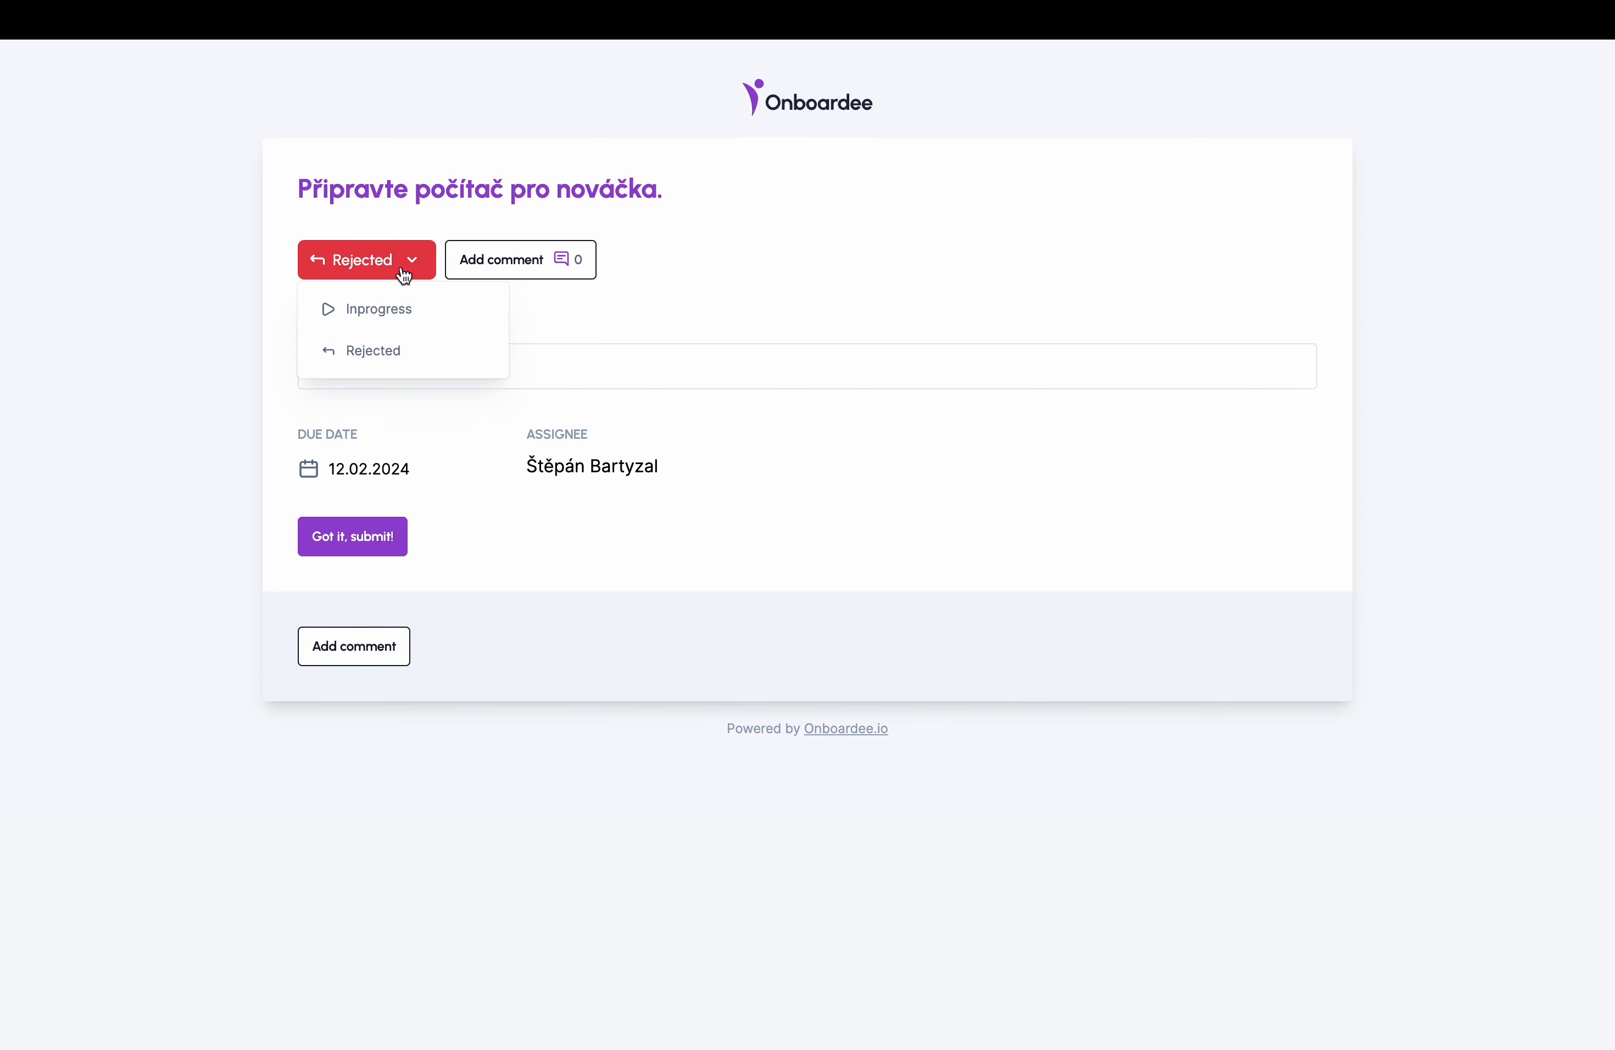
{"action": "left_click", "coordinate": [393, 318]}
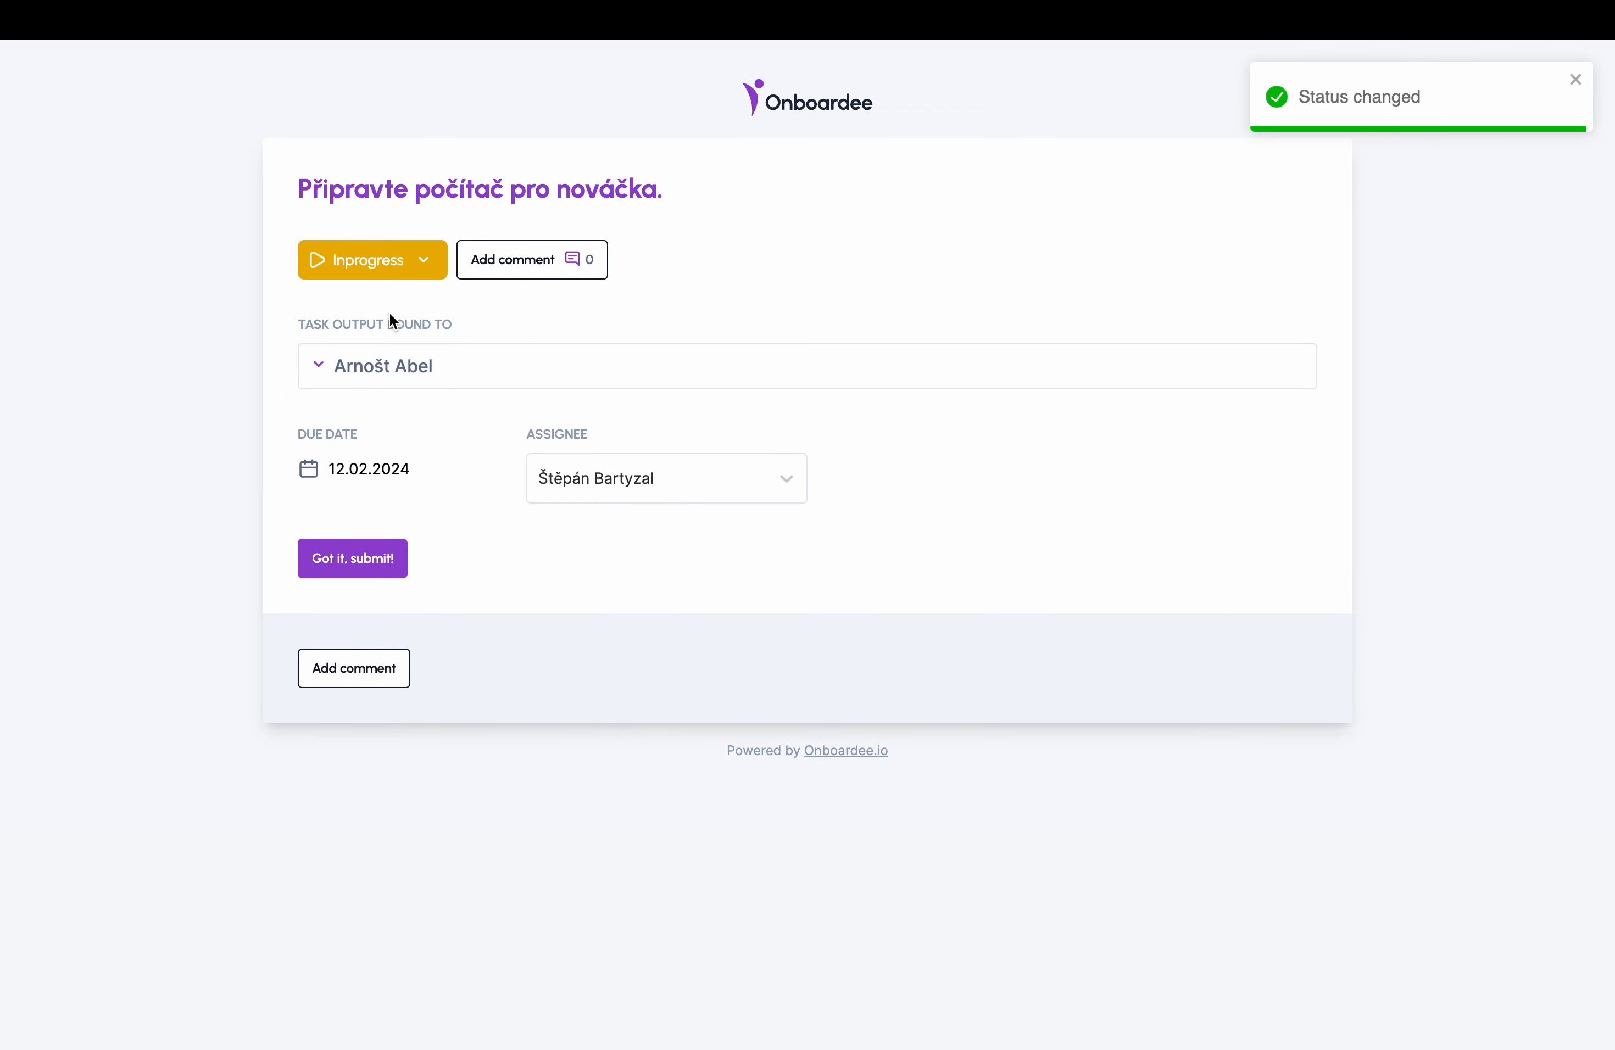
{"action": "left_click", "coordinate": [369, 561]}
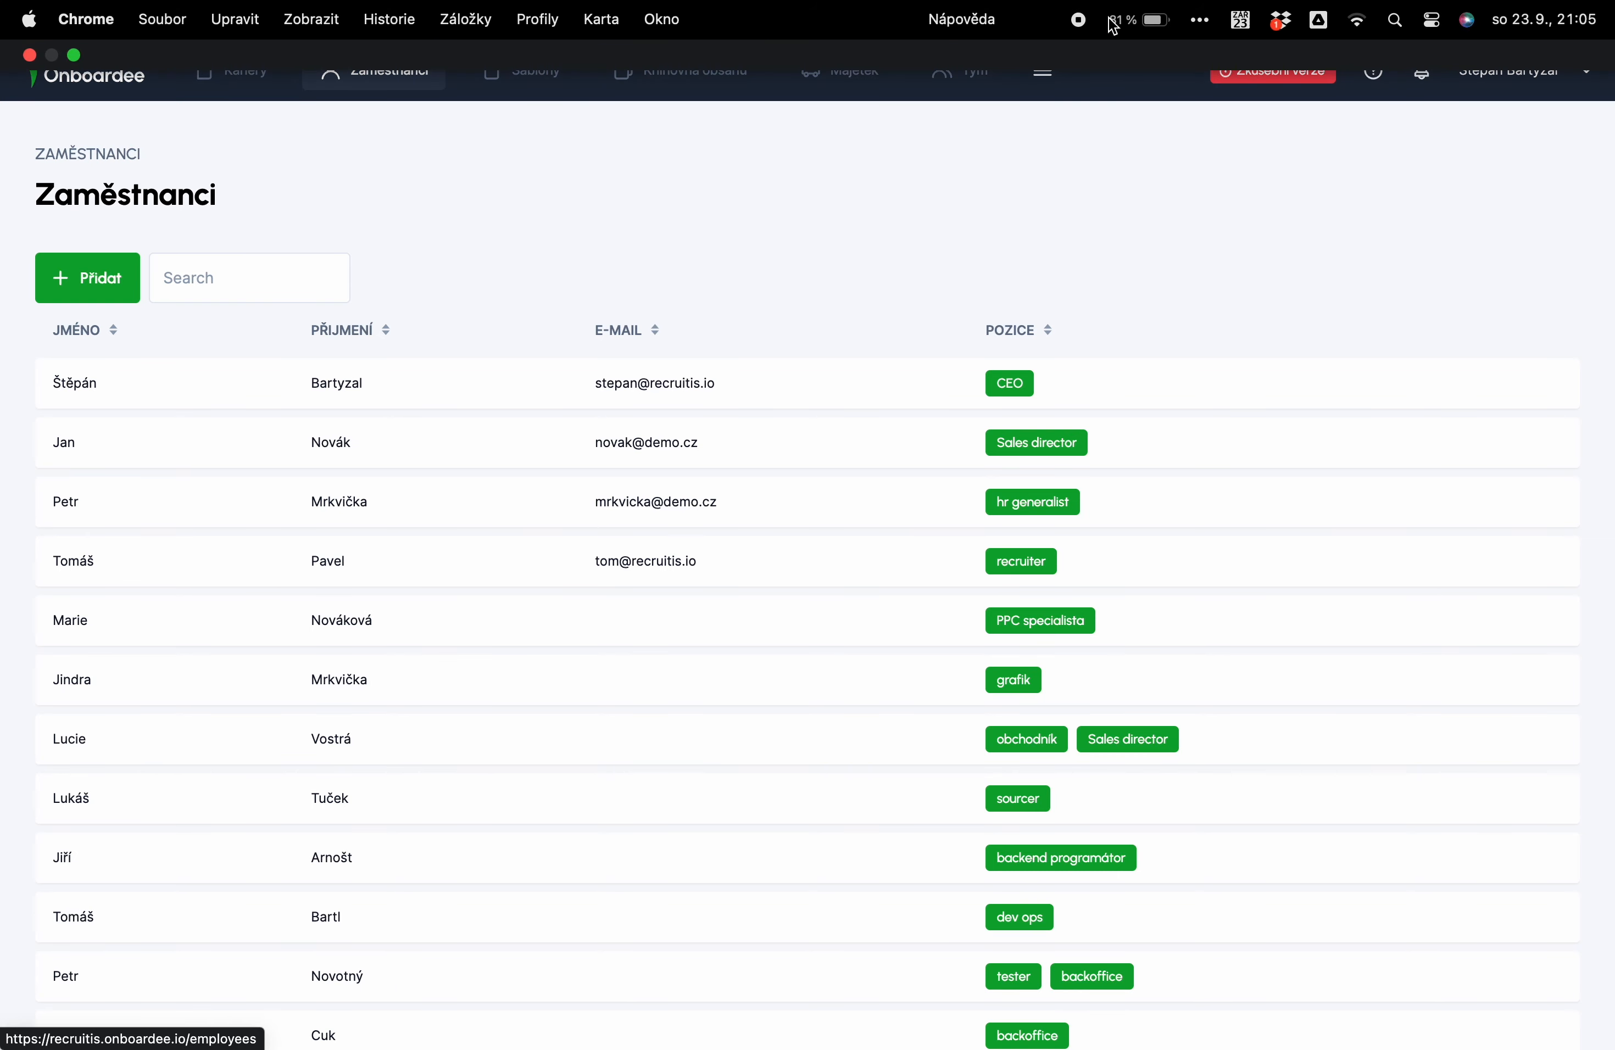
- Go to the Týmové úkoly overview and filter it to the CEO as Řešitel
{"action": "left_click", "coordinate": [1042, 70]}
{"action": "mouse_move", "coordinate": [968, 160]}
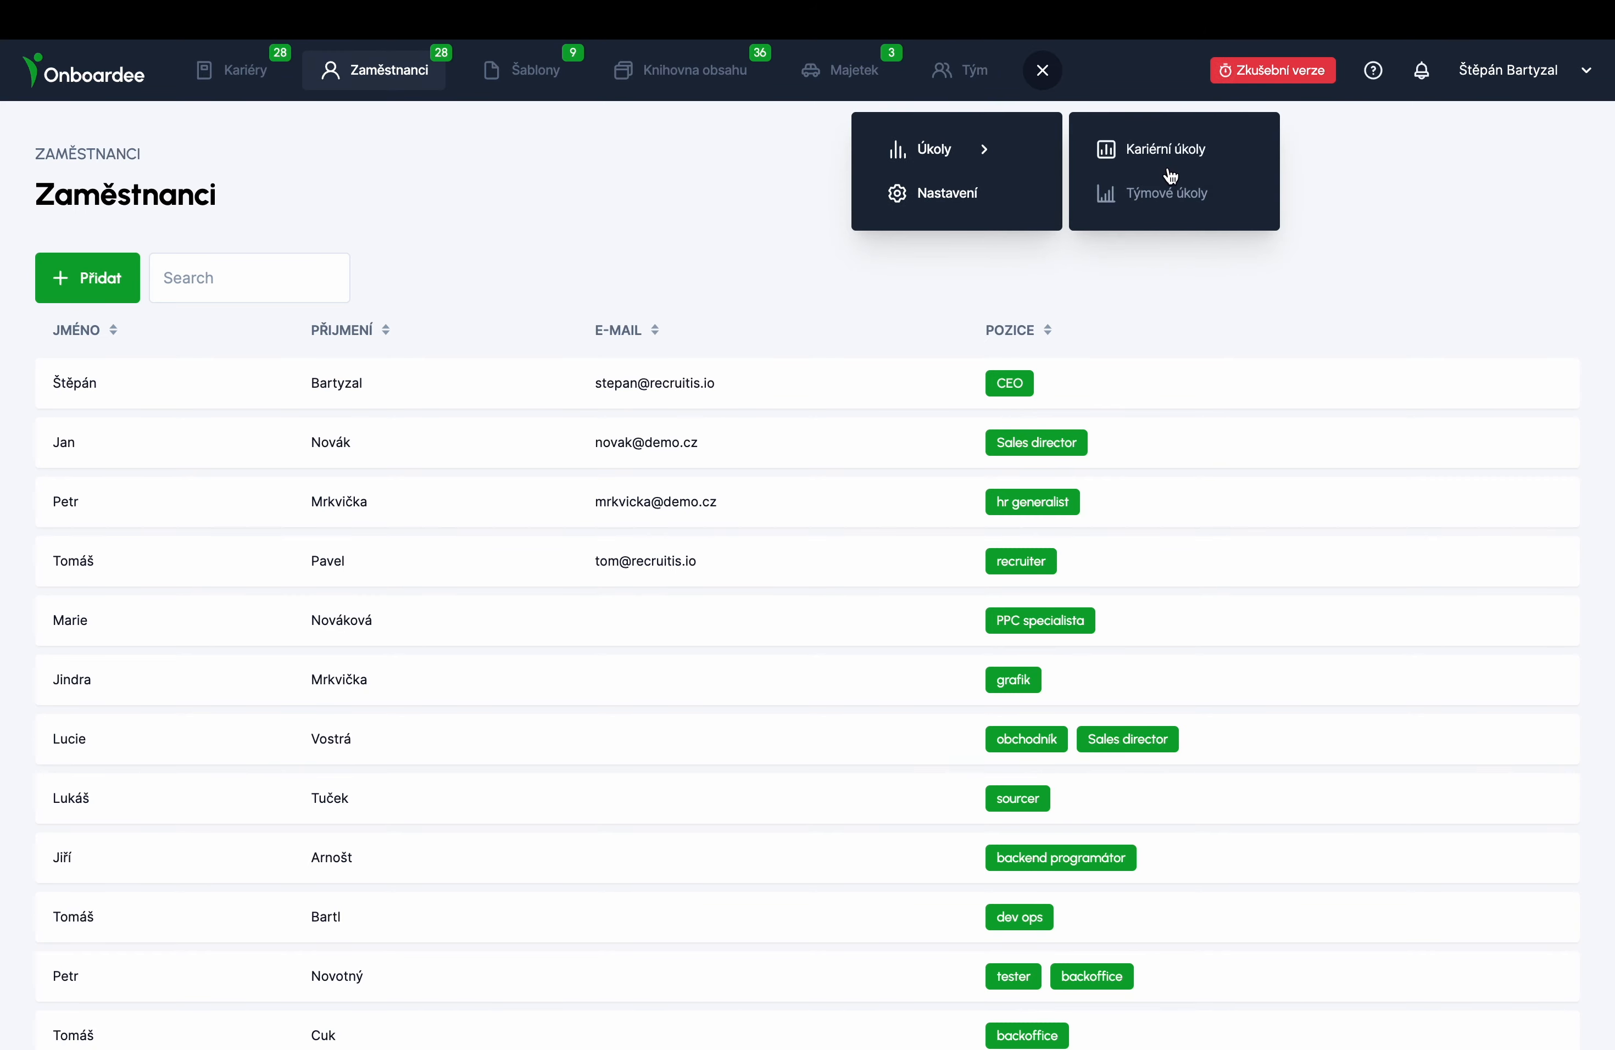
{"action": "left_click", "coordinate": [1166, 200]}
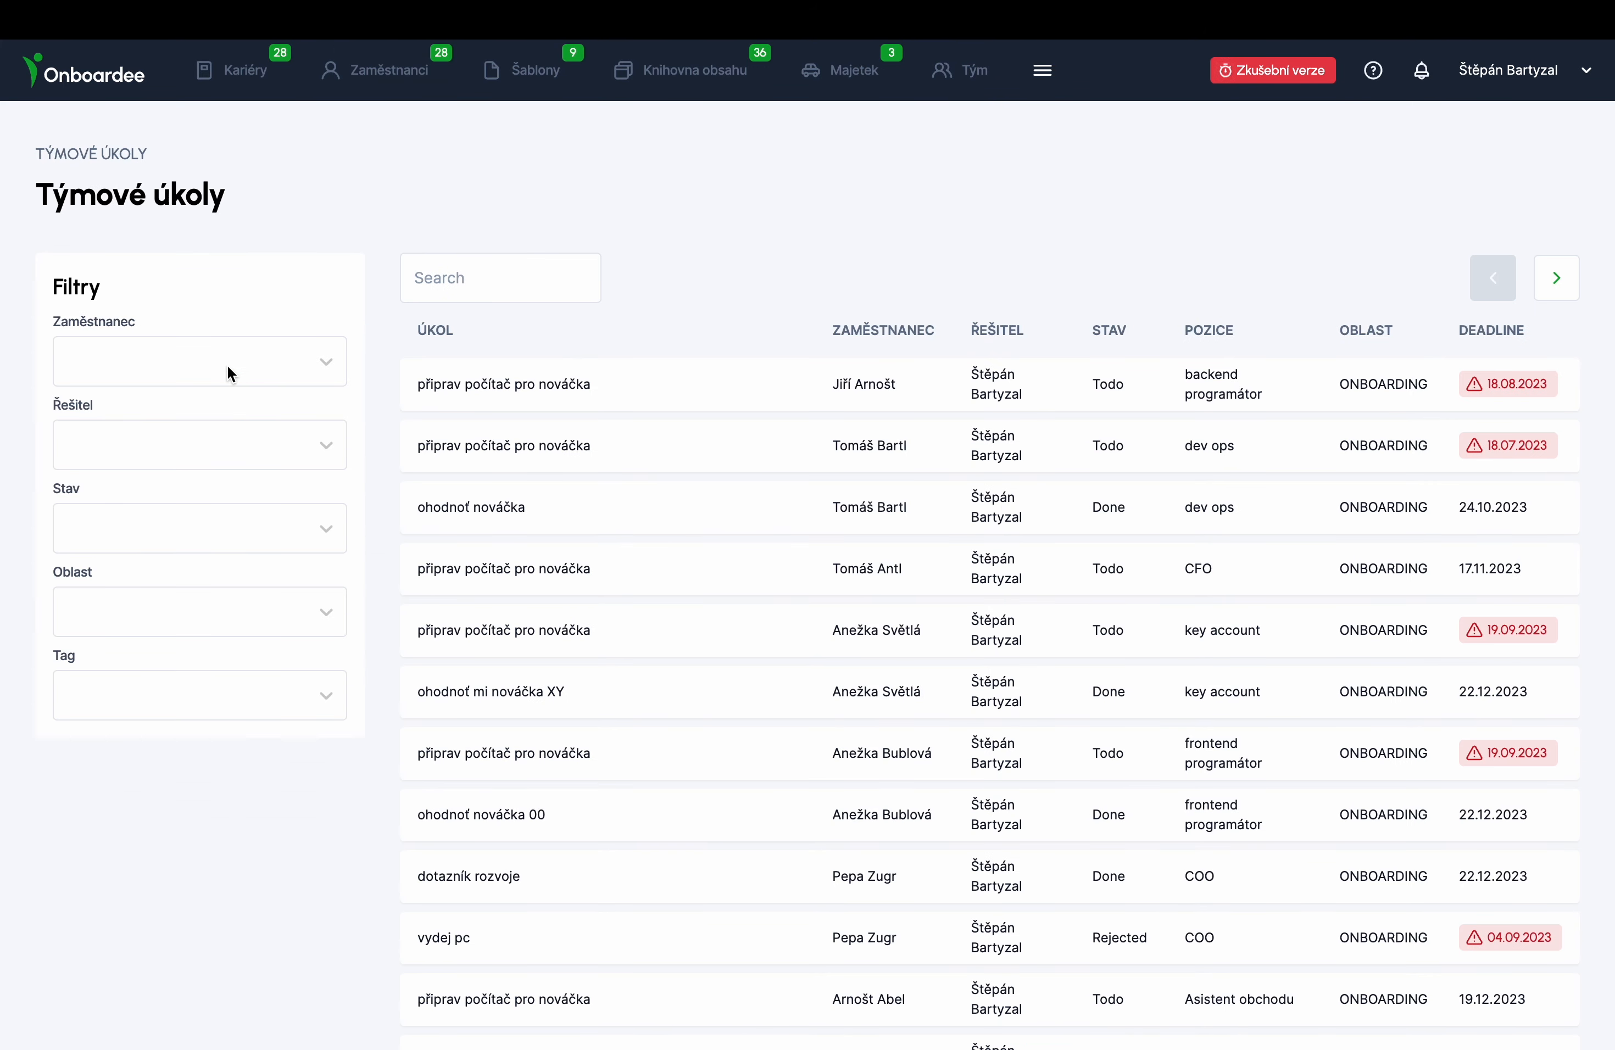
{"action": "left_click", "coordinate": [159, 447]}
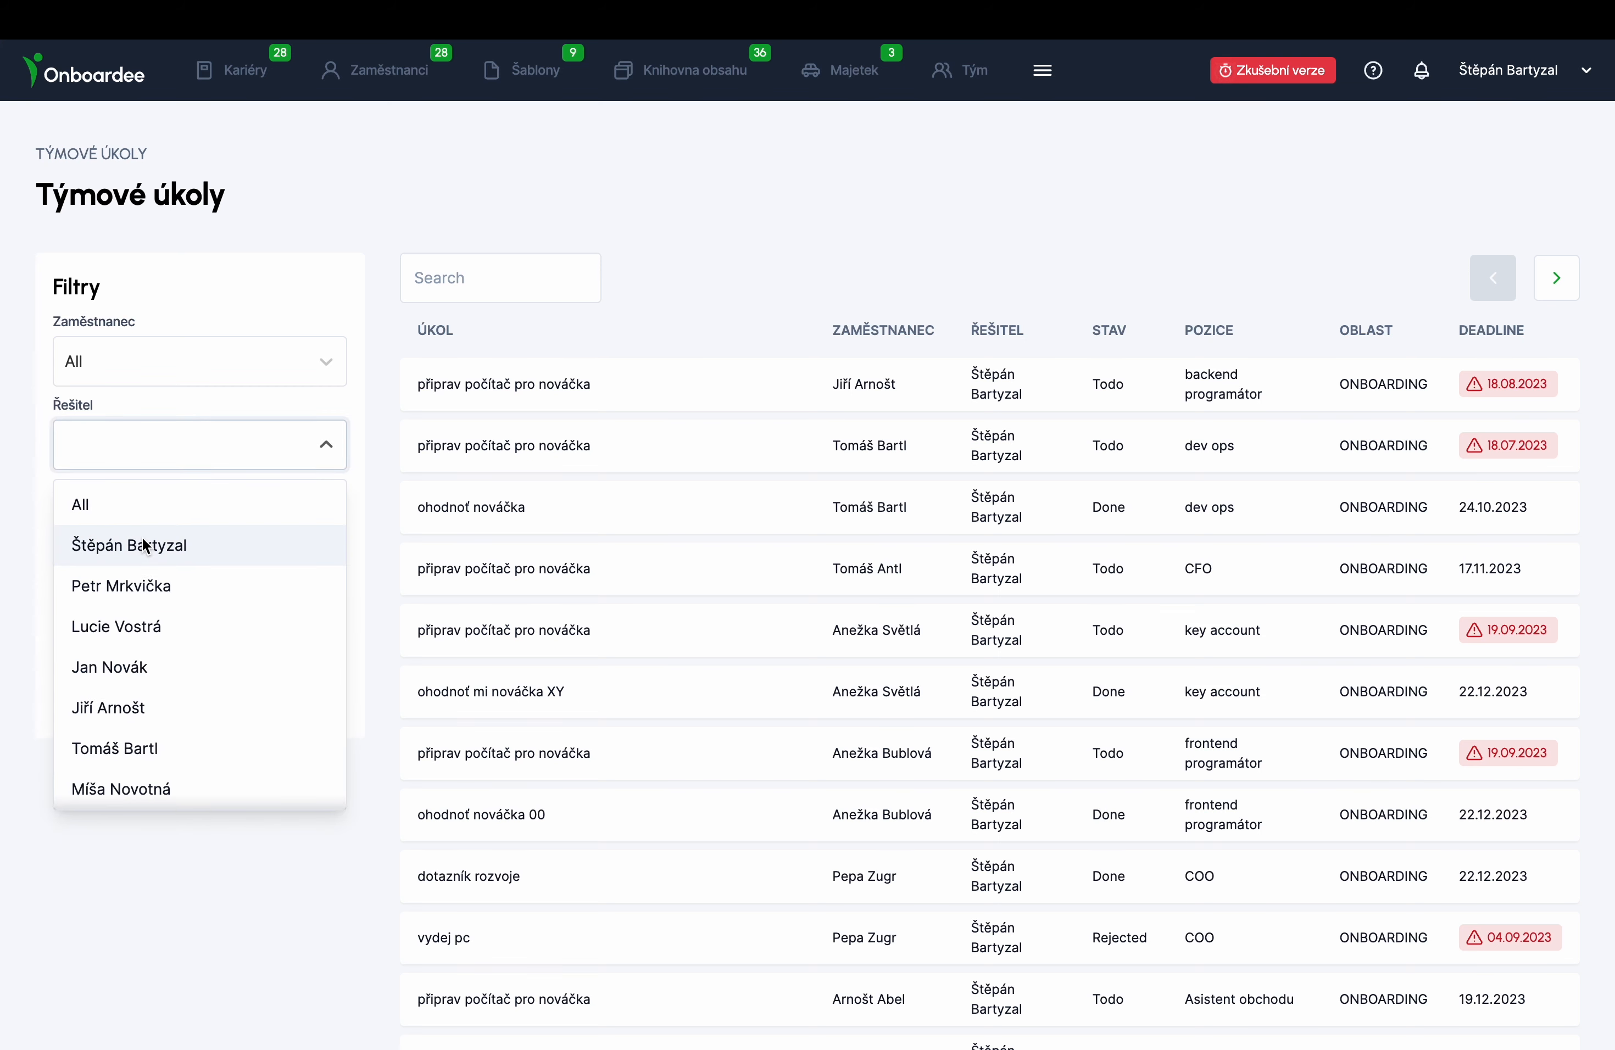
{"action": "left_click", "coordinate": [145, 545]}
- Add the Done status and Asistent obchodu employee filters, then check the remaining task's detail
{"action": "left_click", "coordinate": [120, 546]}
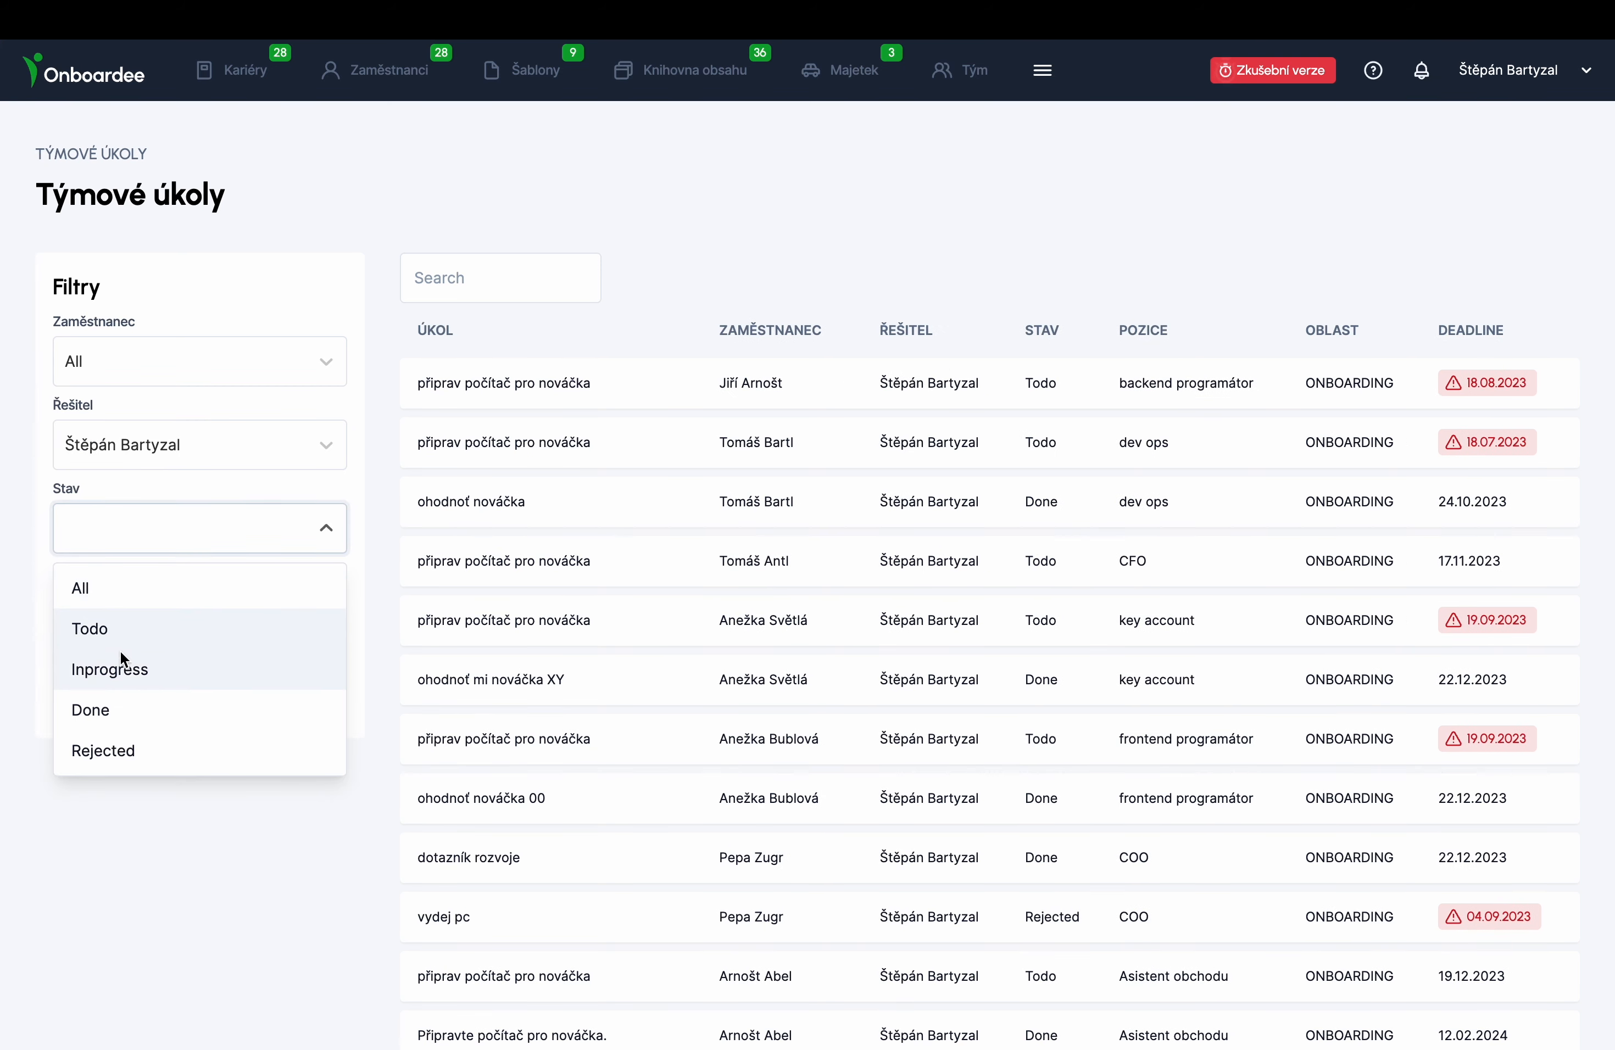
{"action": "left_click", "coordinate": [116, 710]}
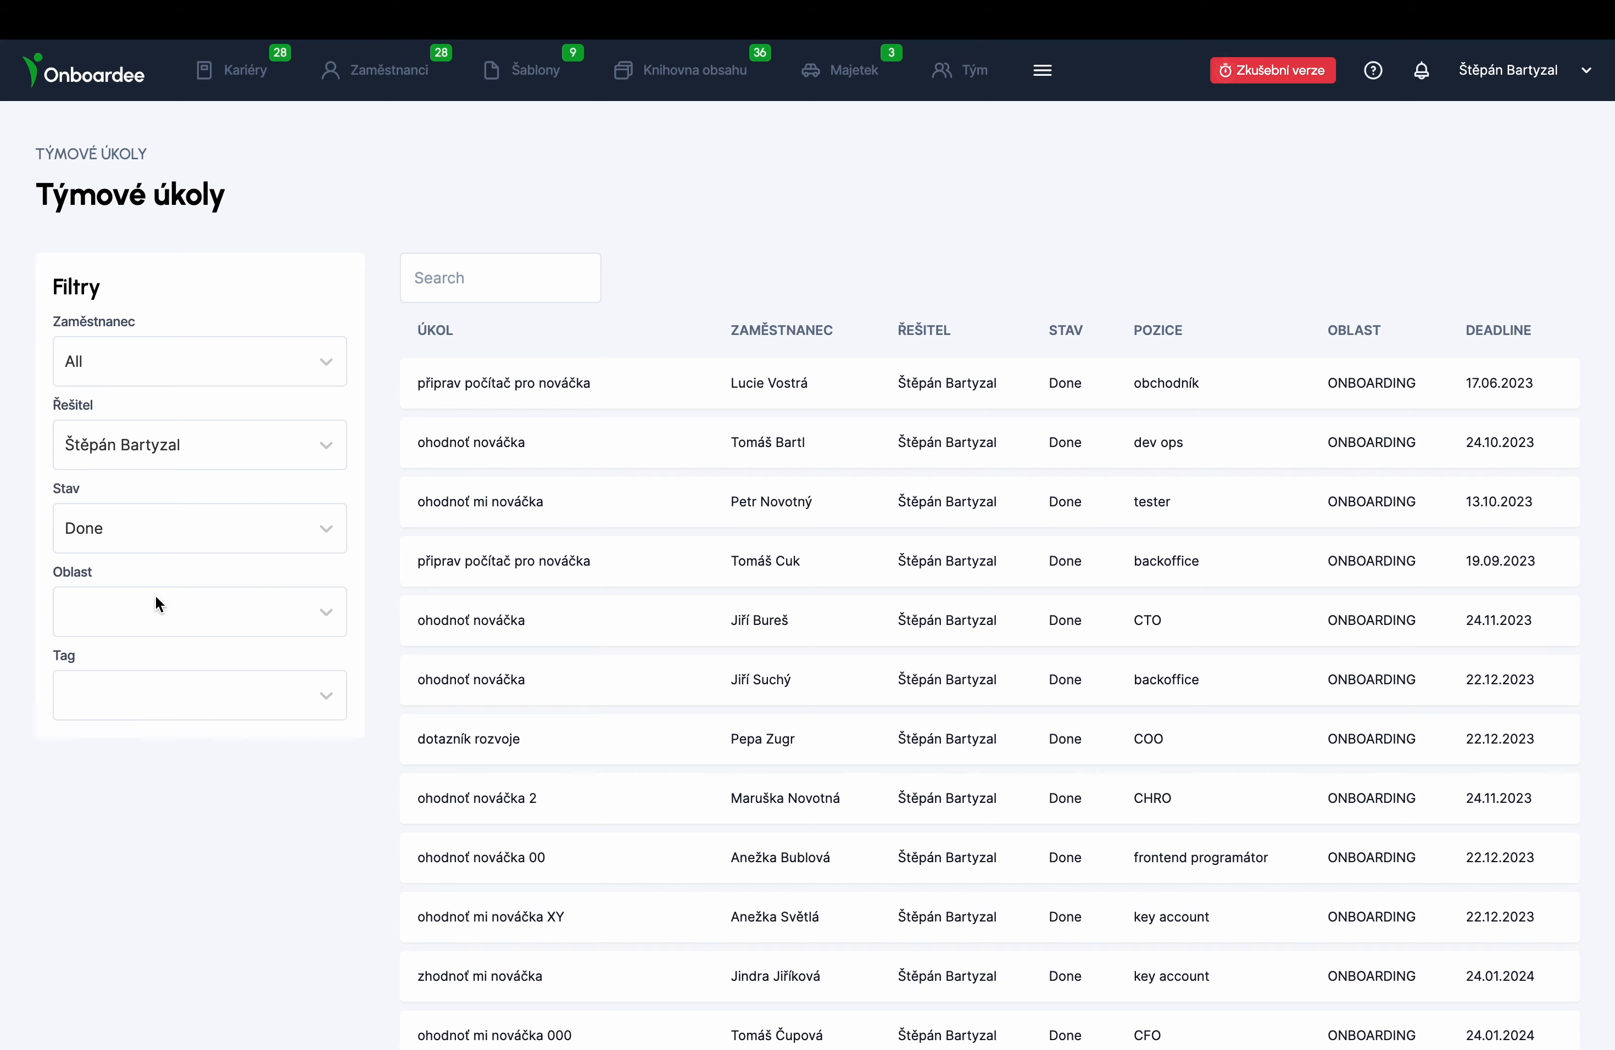
{"action": "left_click", "coordinate": [193, 366]}
{"action": "type", "text": "ab"}
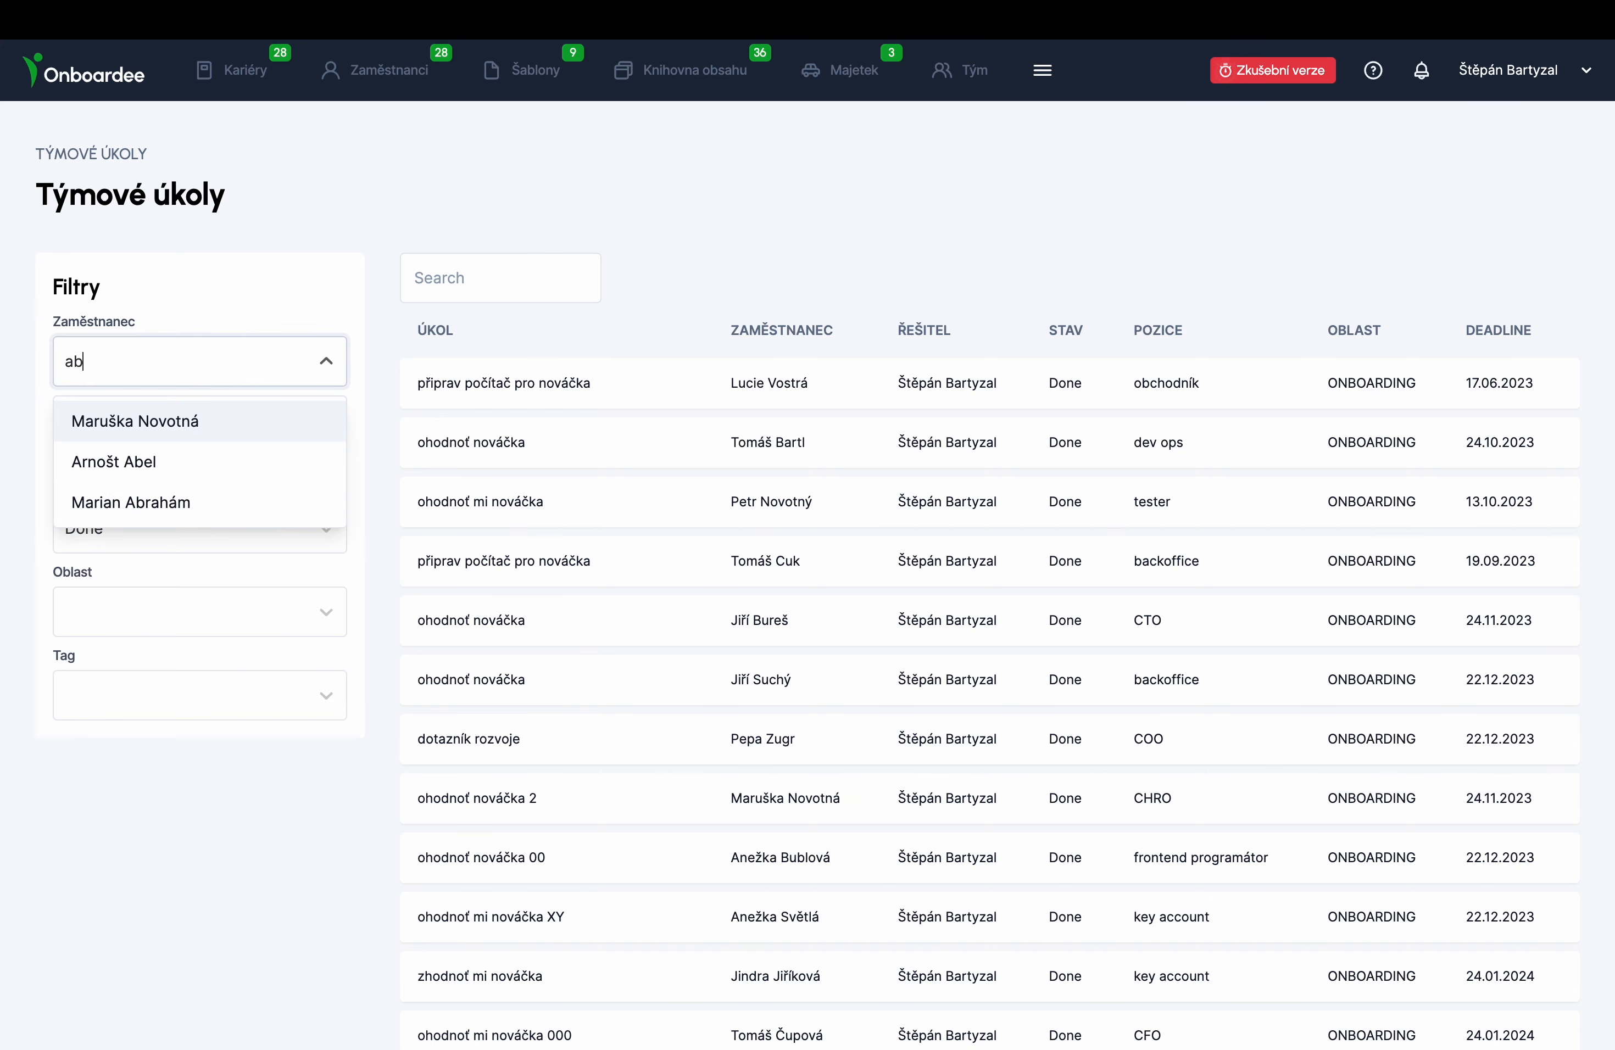
{"action": "left_click", "coordinate": [136, 465]}
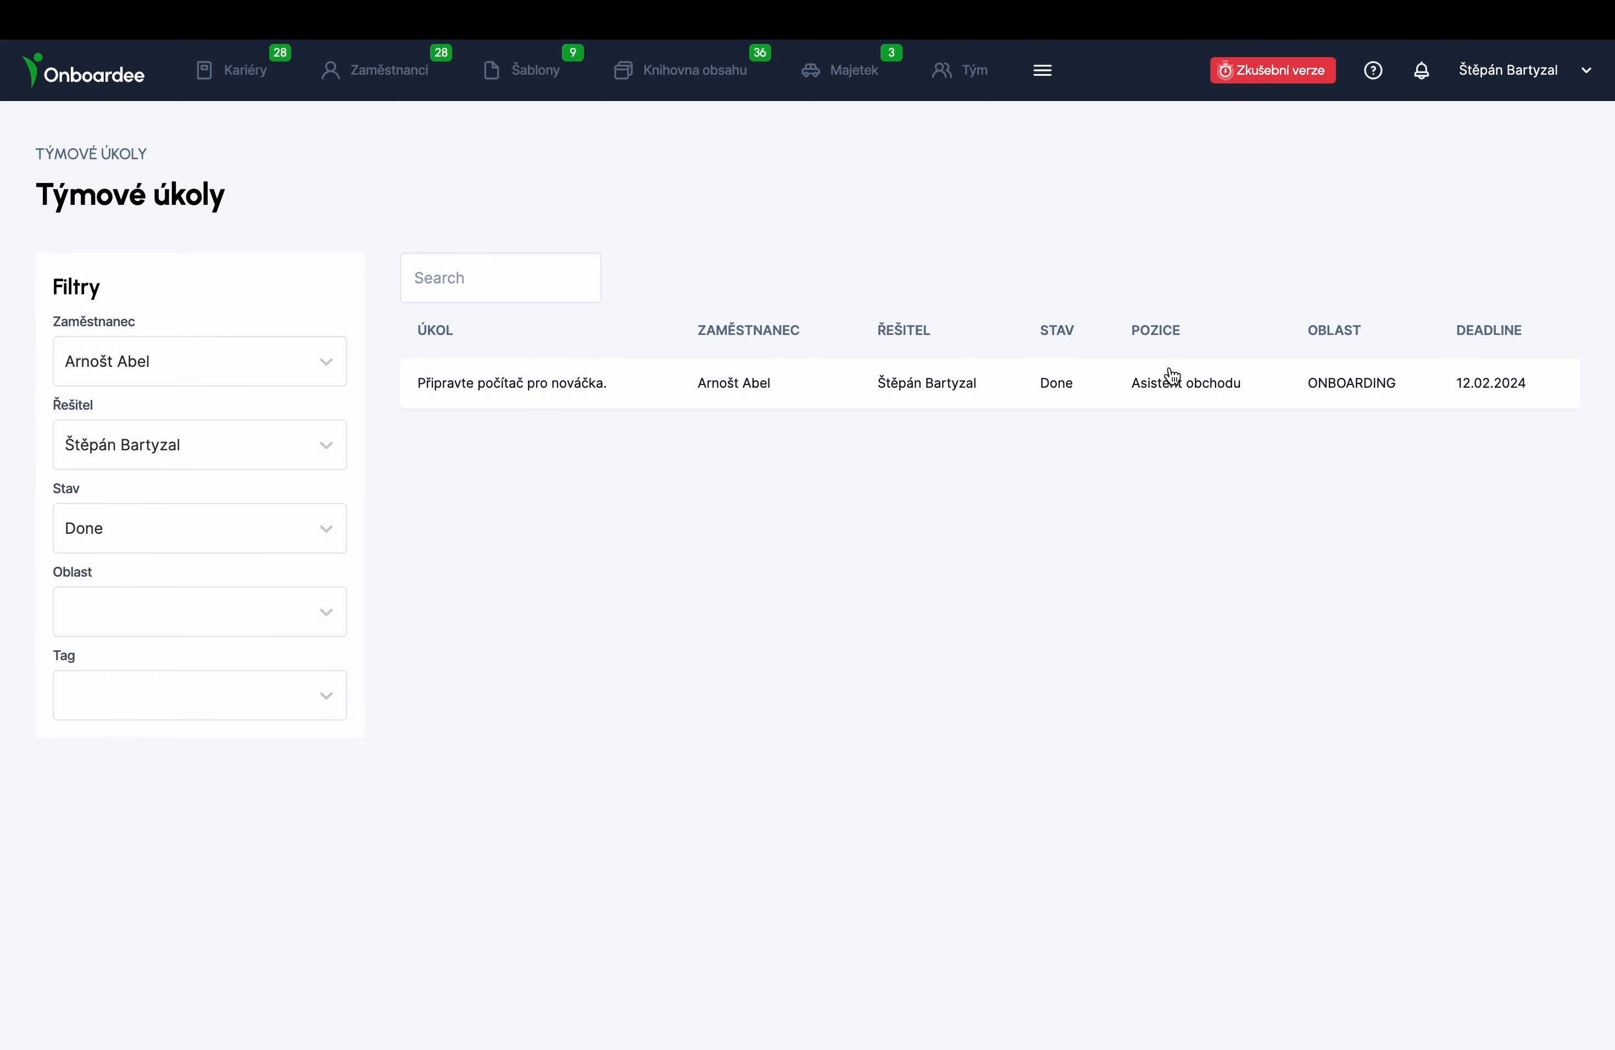
{"action": "left_click", "coordinate": [530, 379]}
{"action": "left_click", "coordinate": [292, 338]}
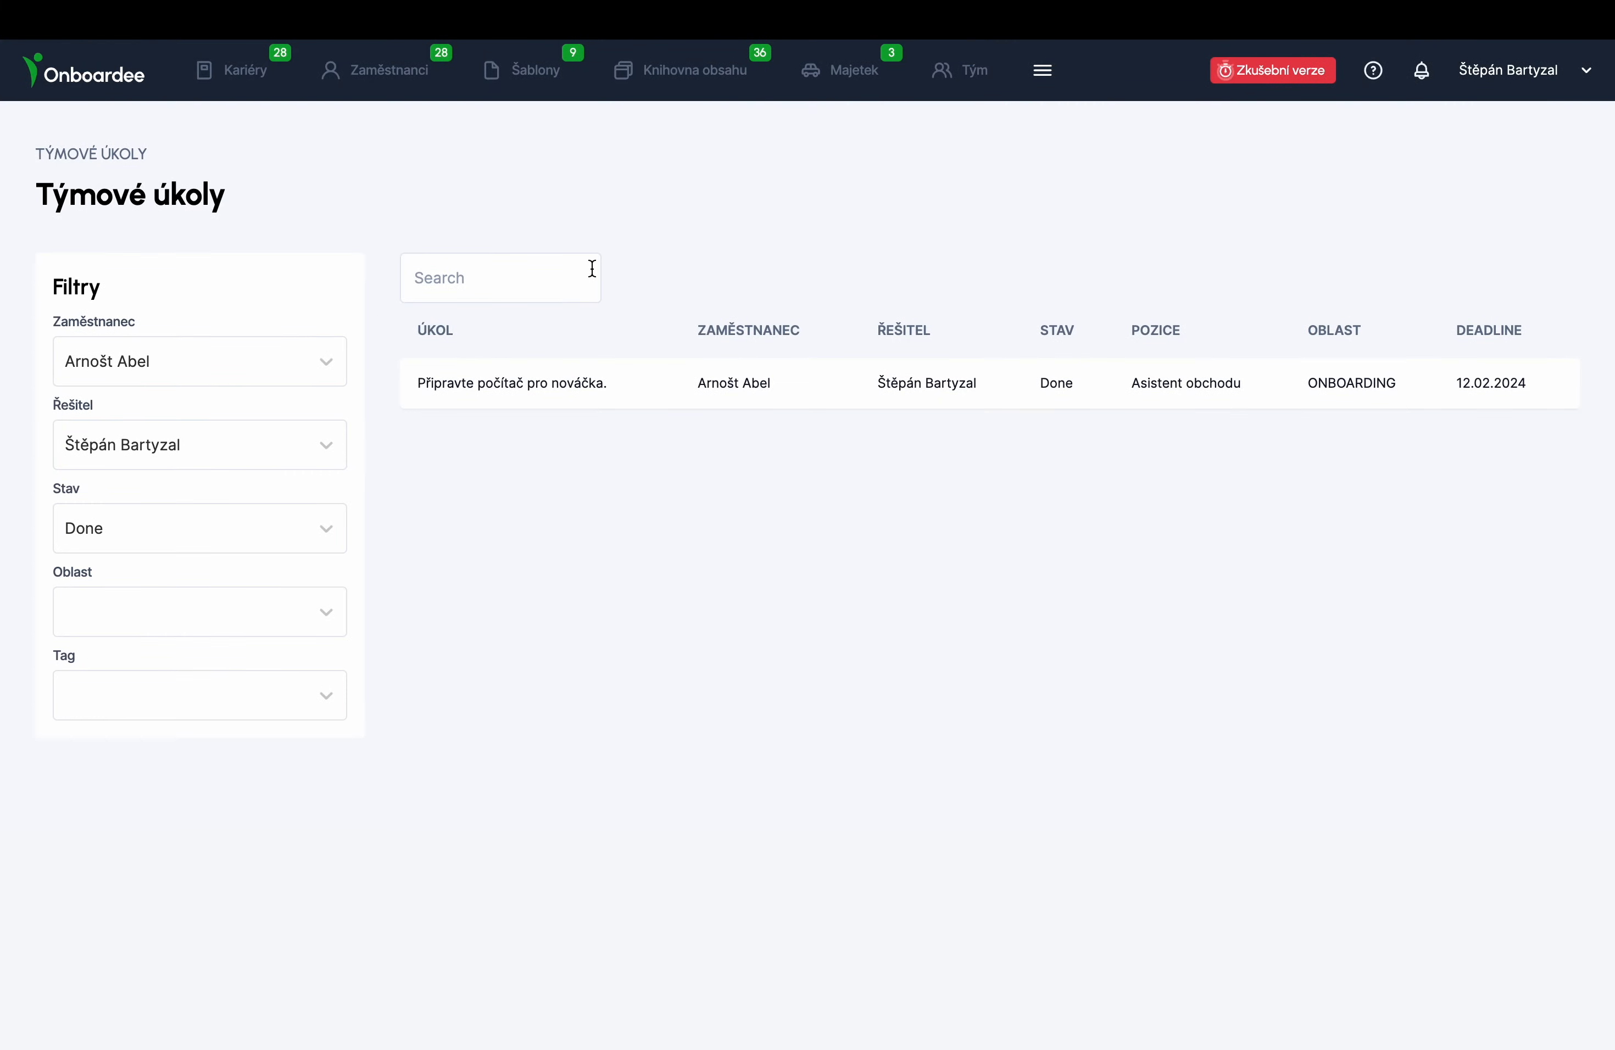